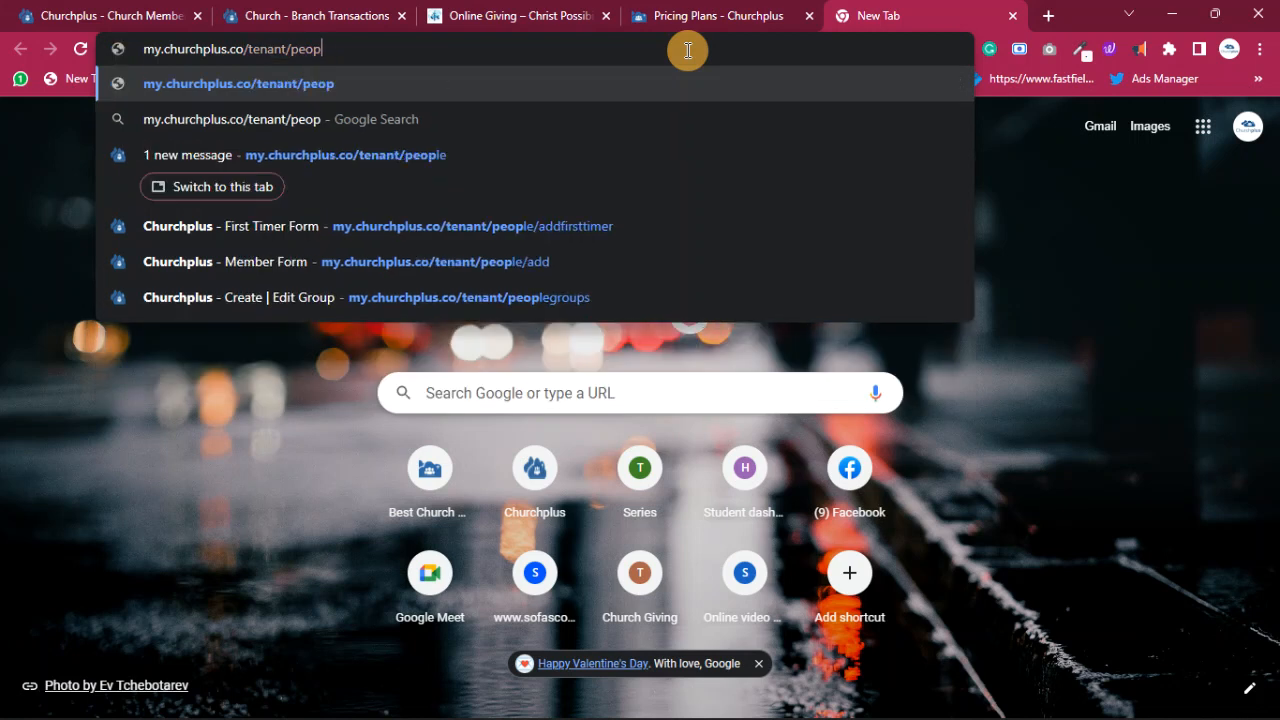
pyautogui.press('BackSpace')
pyautogui.press('BackSpace')
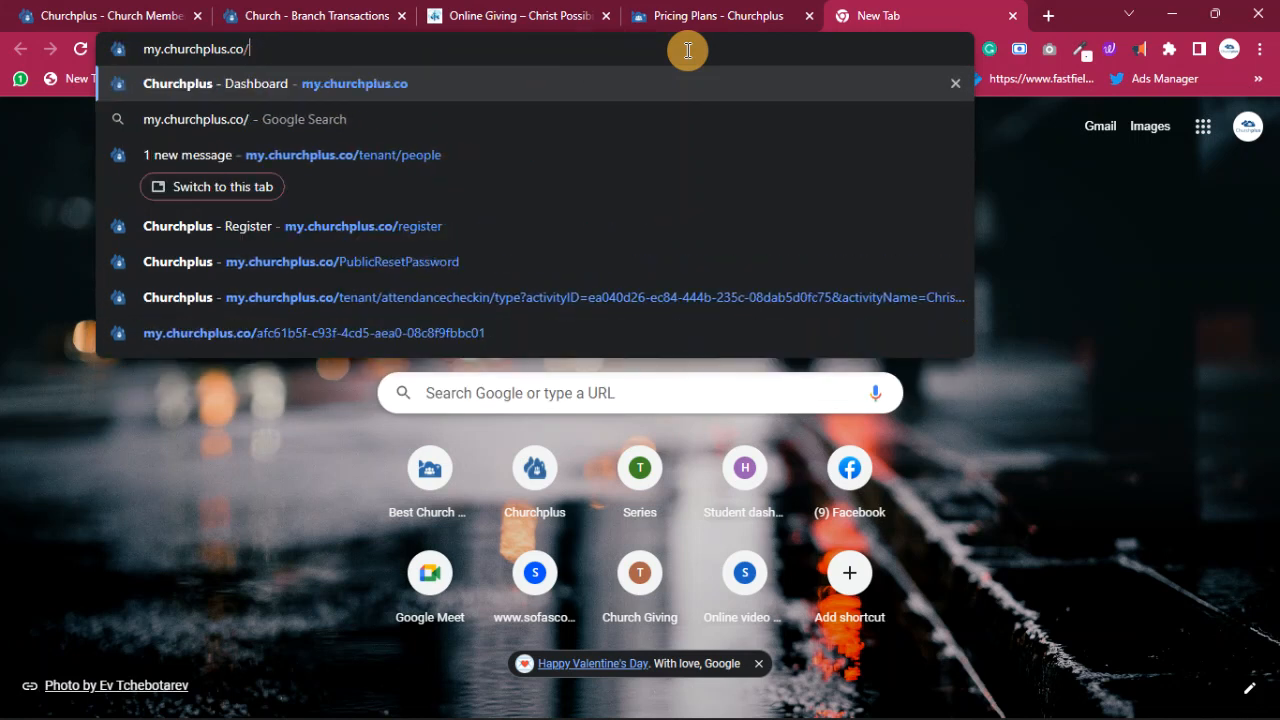
# - Load my.churchplus.co in the current tab, then open churchplus.co in a new tab
pyautogui.press('Return')
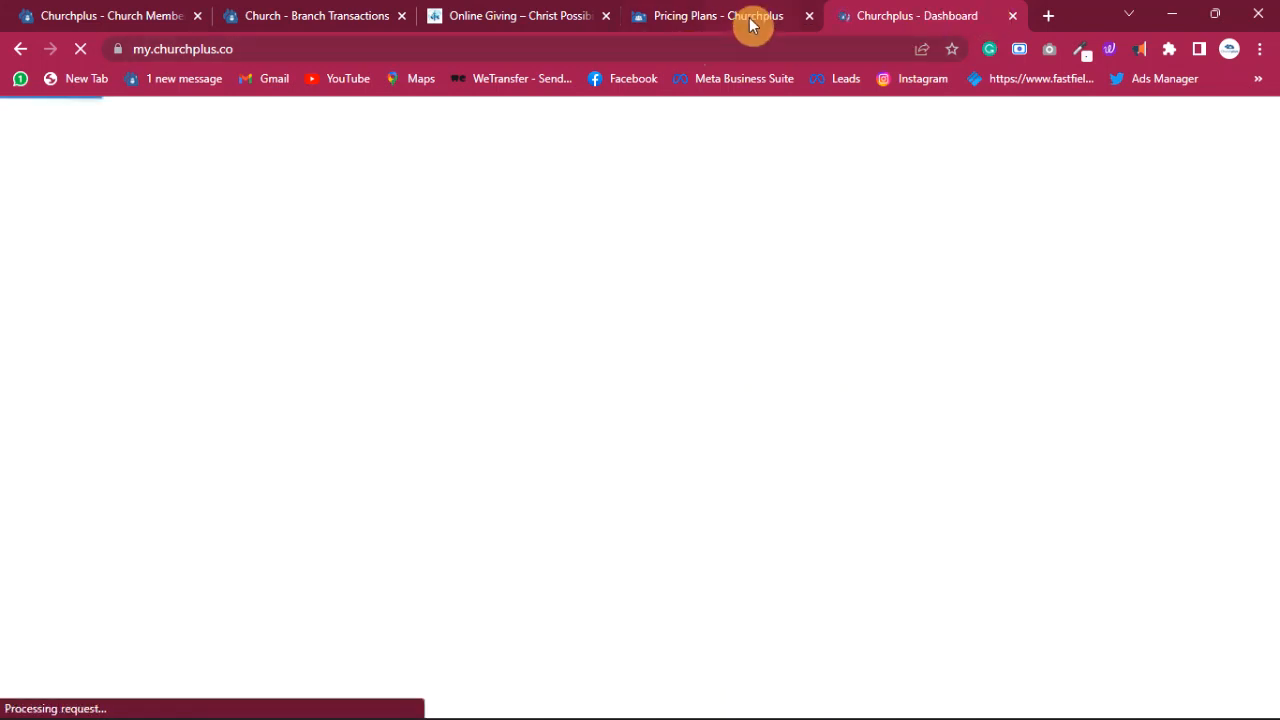
pyautogui.click(1048, 16)
pyautogui.write('churchpl')
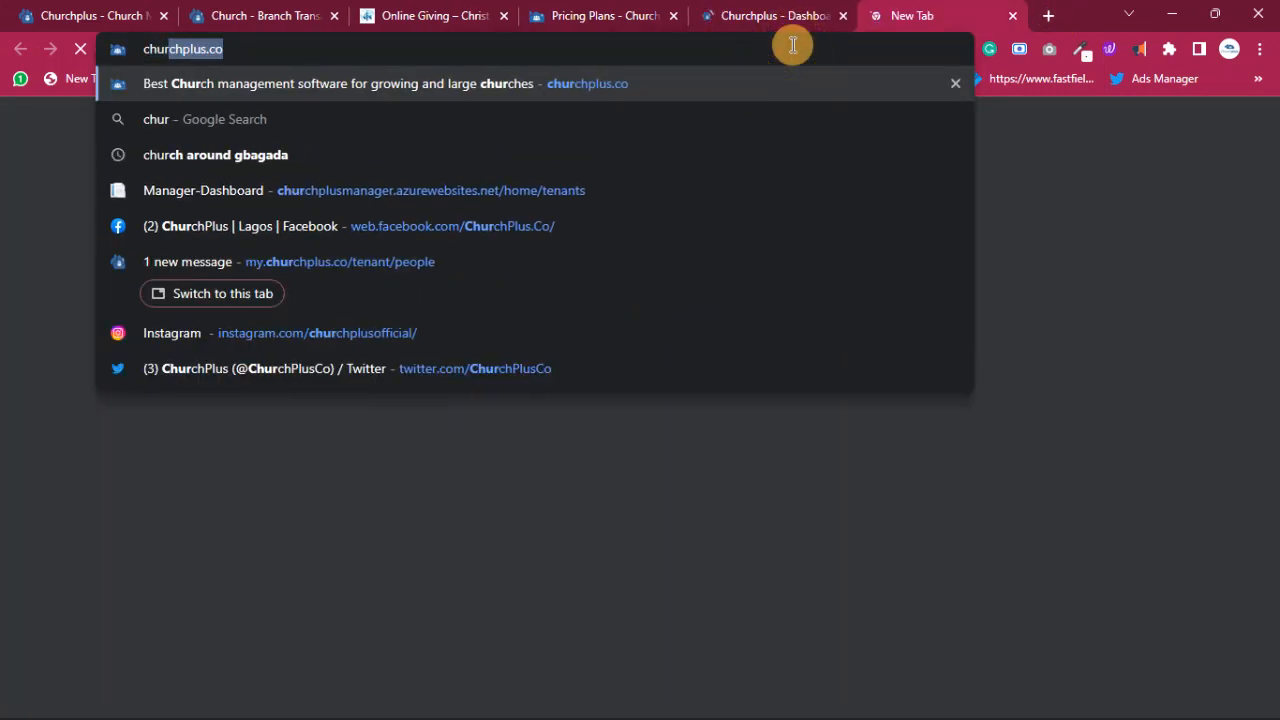
pyautogui.write('us')
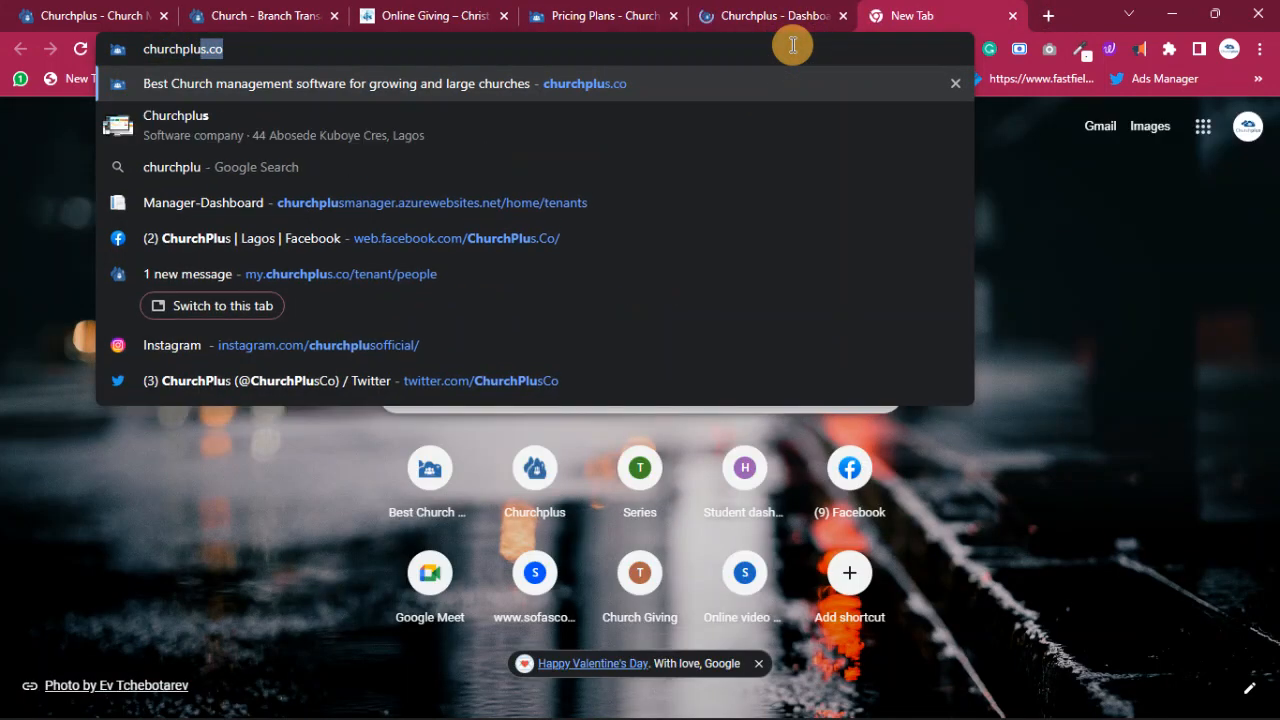
pyautogui.press('Return')
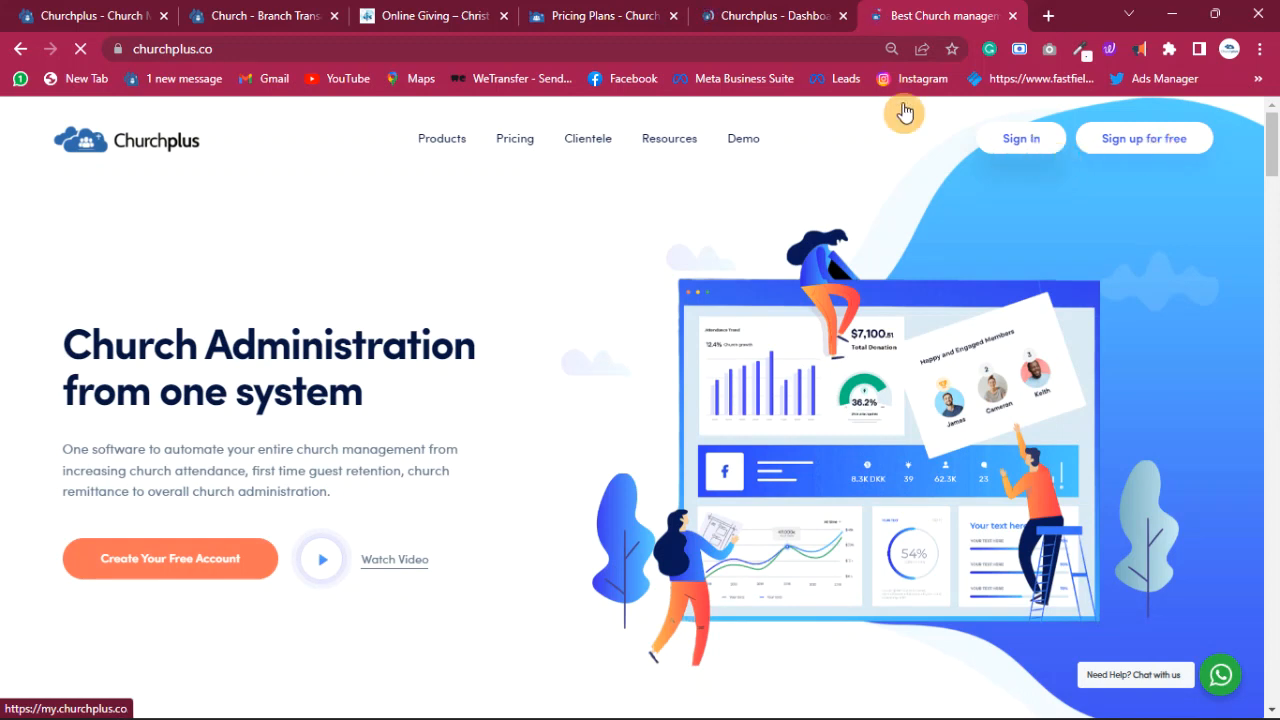
# - Return to the Churchplus Dashboard tab and log out of the church account
pyautogui.click(749, 16)
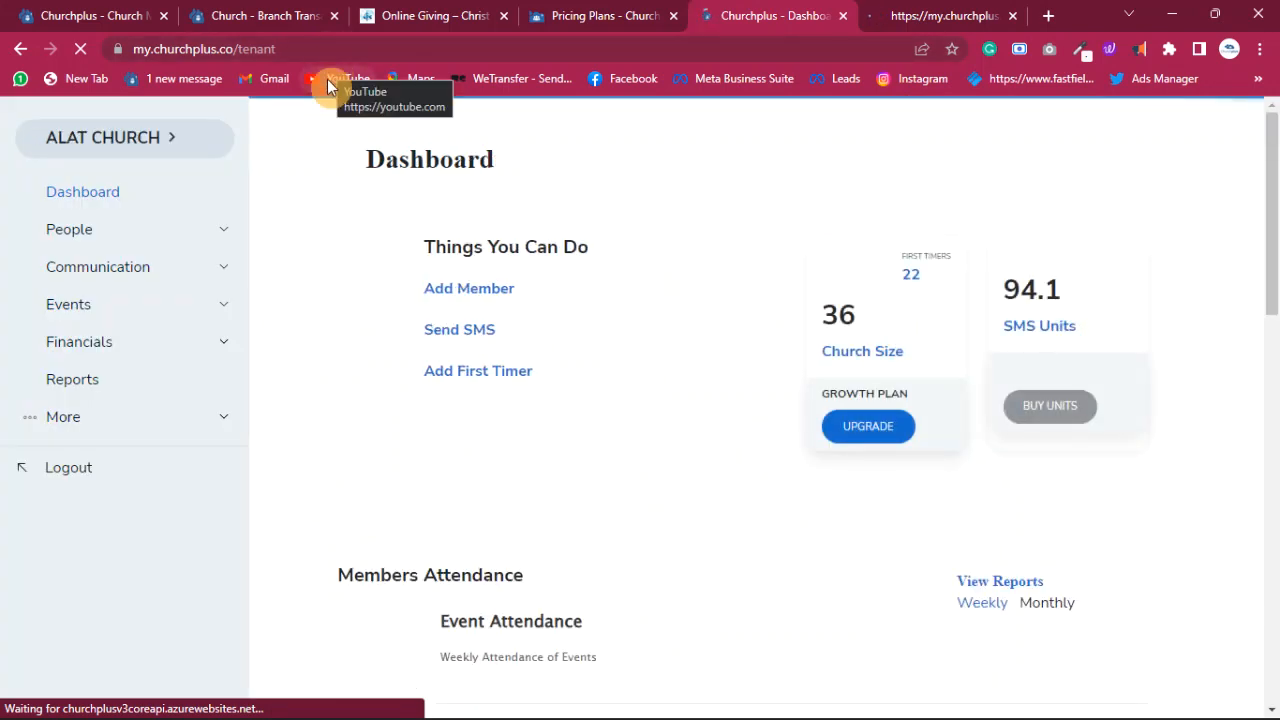
pyautogui.click(80, 472)
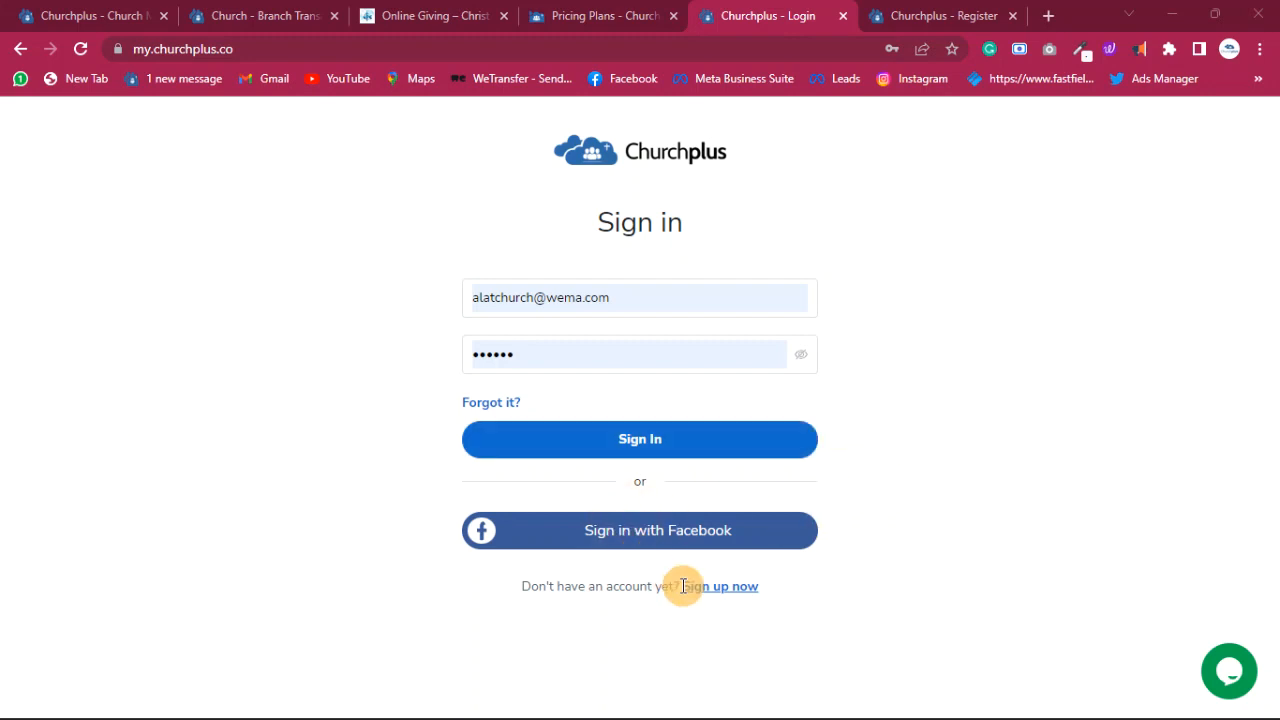
# - On the Sign up page, erase the autofilled email and password and dismiss saved-login suggestions
pyautogui.click(730, 594)
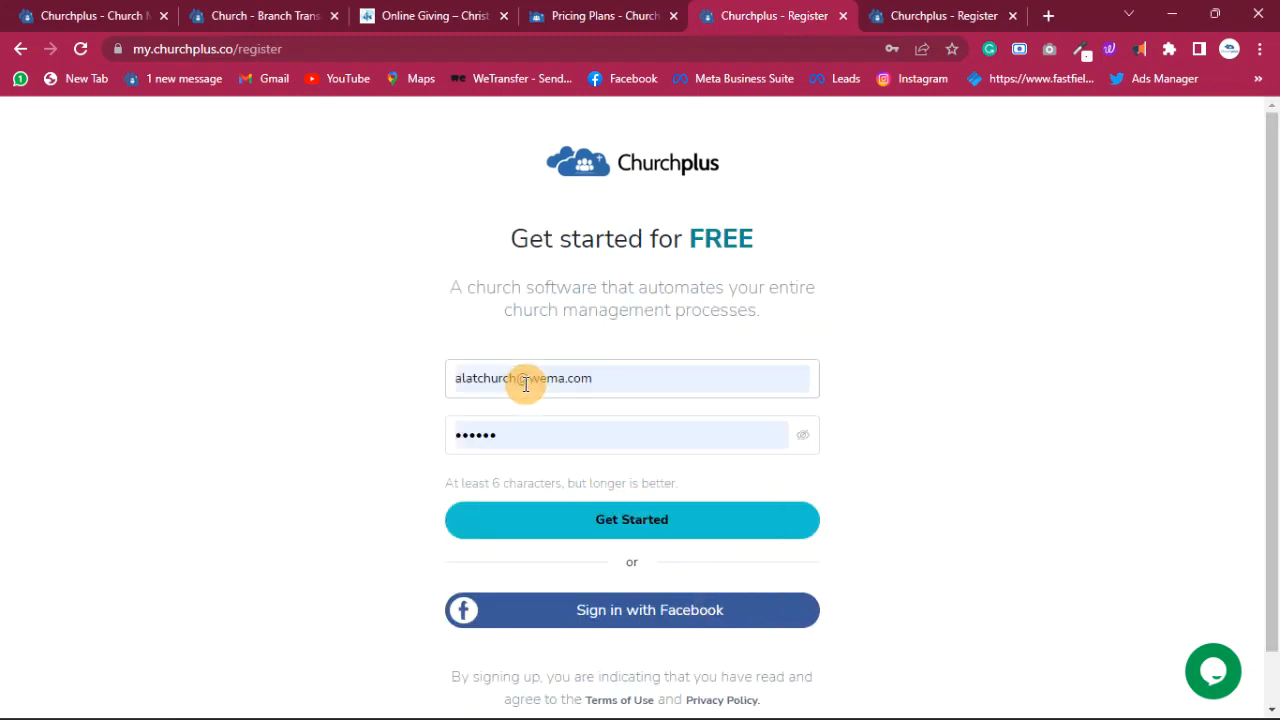
pyautogui.moveTo(594, 377); pyautogui.dragTo(145, 369)
pyautogui.press('BackSpace')
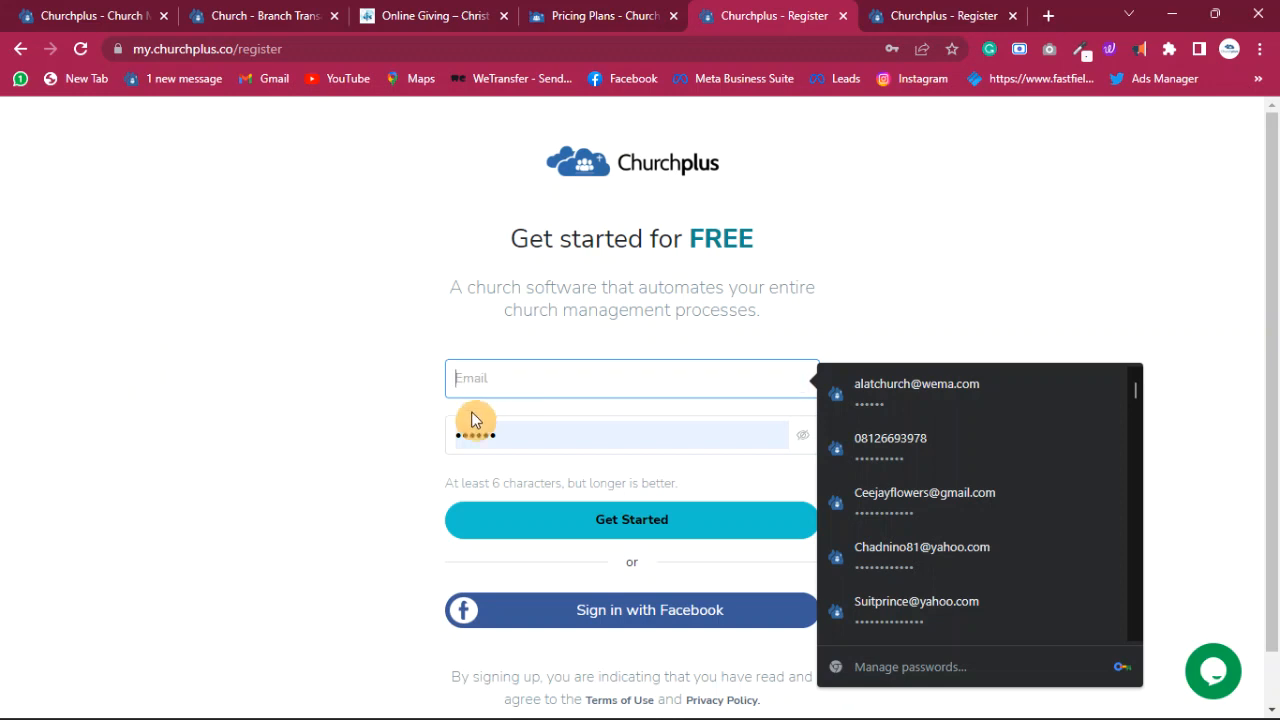
pyautogui.moveTo(531, 440); pyautogui.dragTo(388, 447)
pyautogui.press('BackSpace')
pyautogui.click(543, 378)
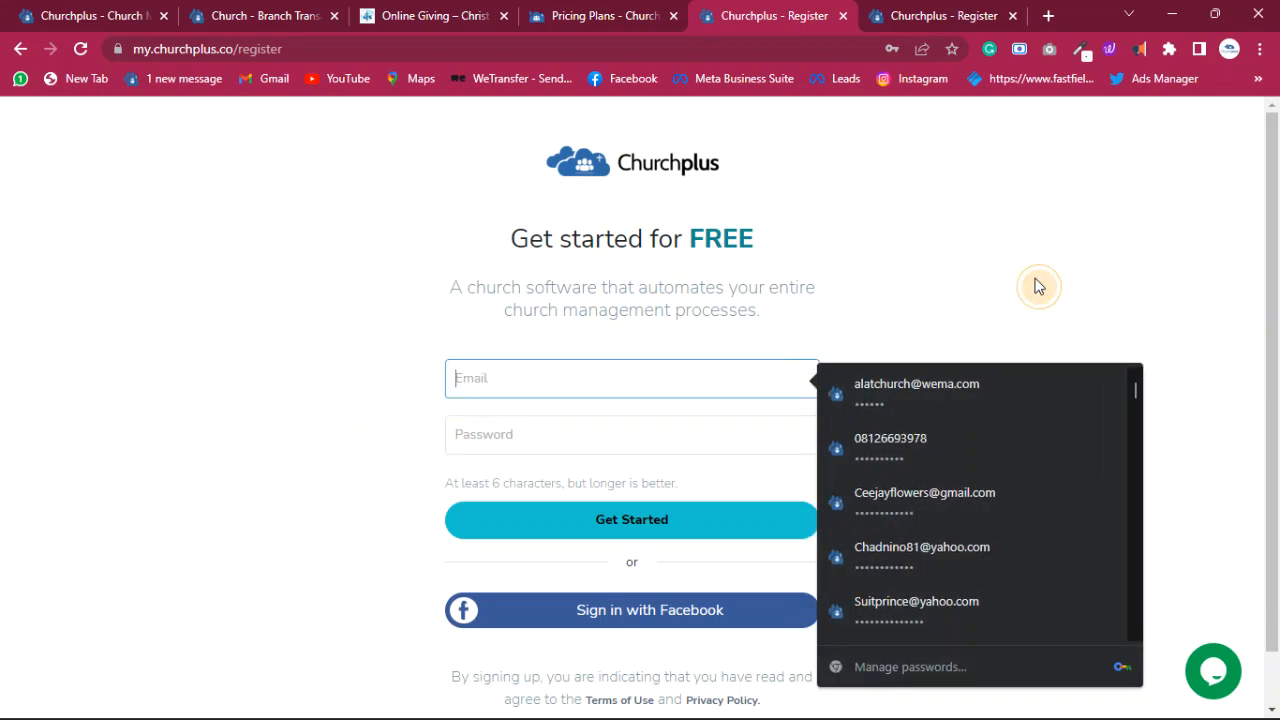
pyautogui.click(1037, 283)
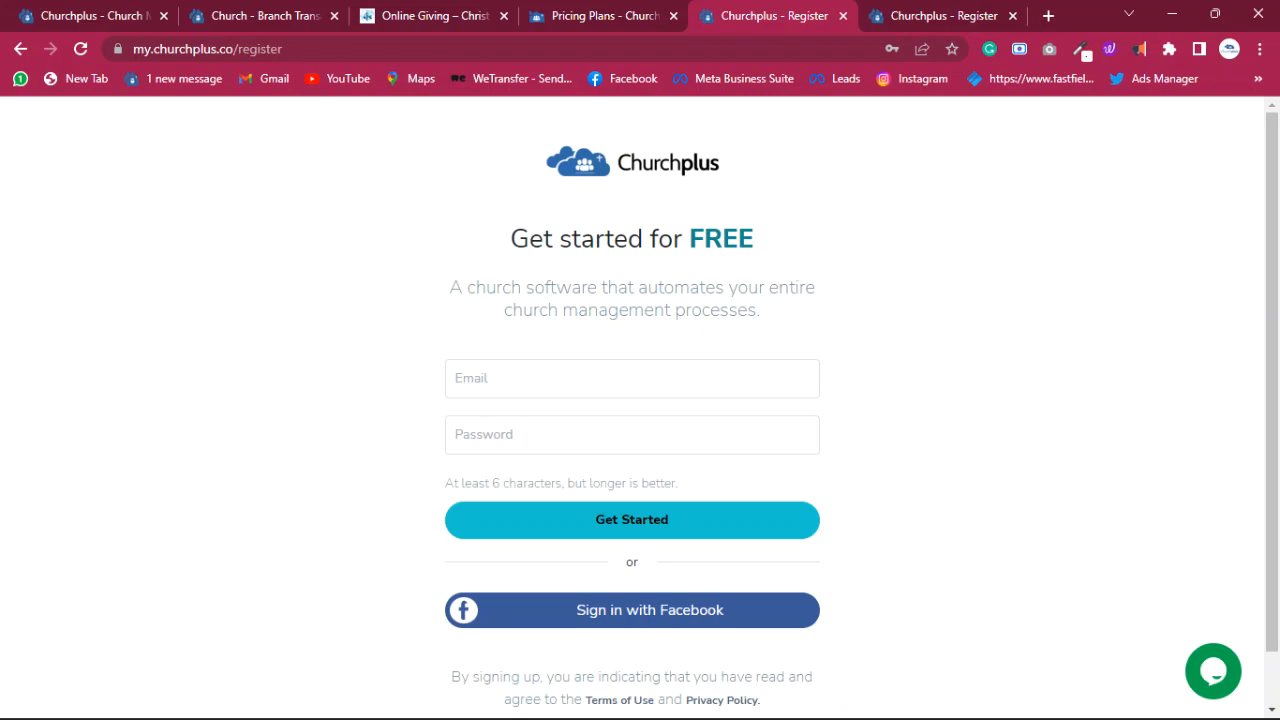
pyautogui.click(563, 378)
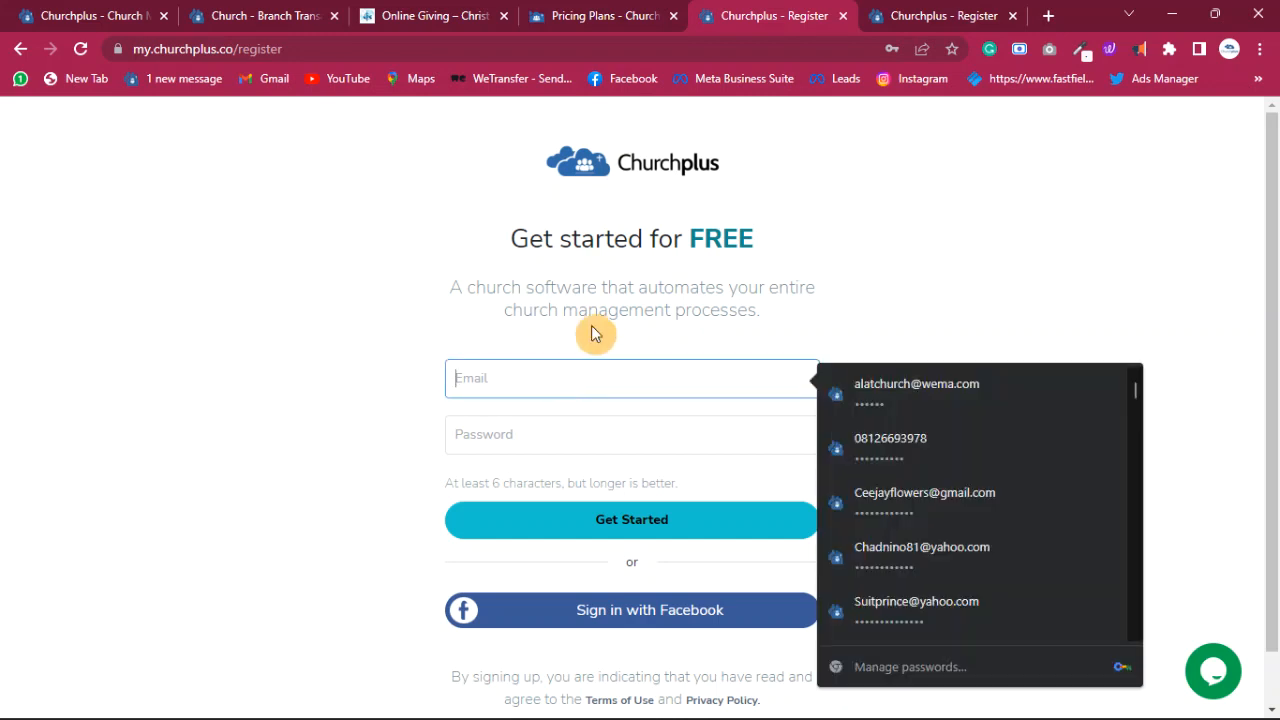
pyautogui.click(877, 191)
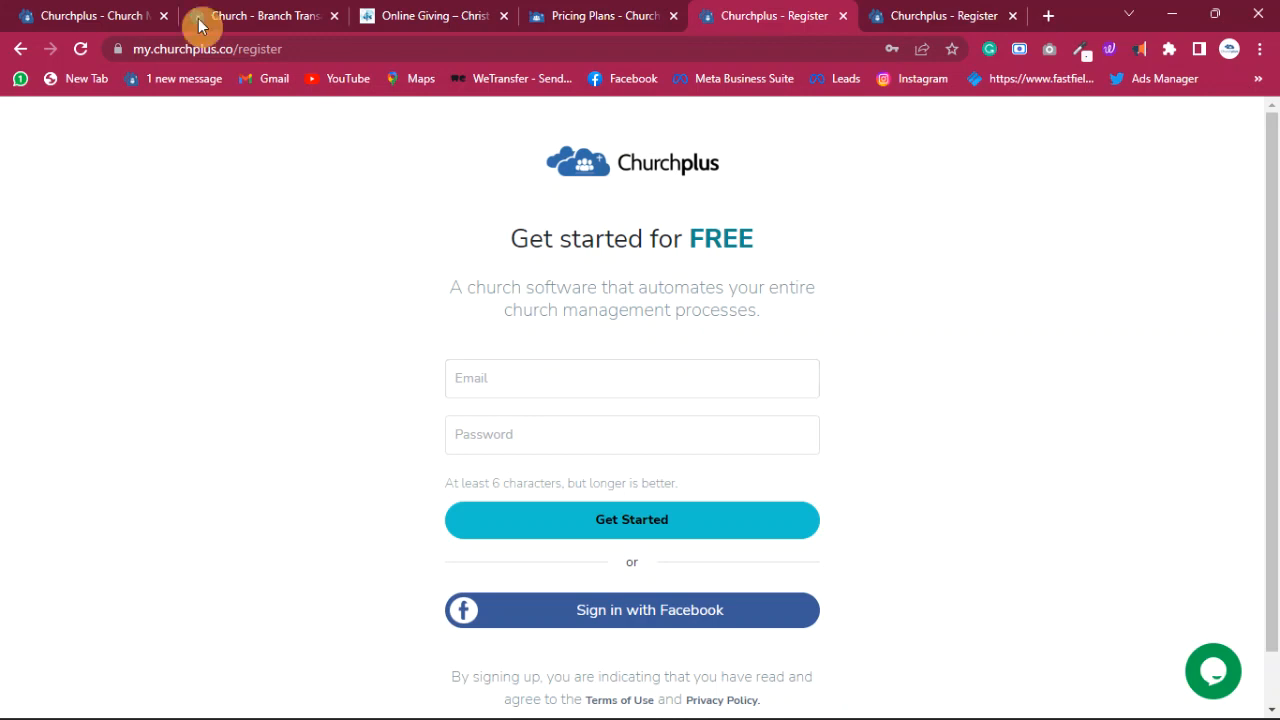
pyautogui.click(608, 18)
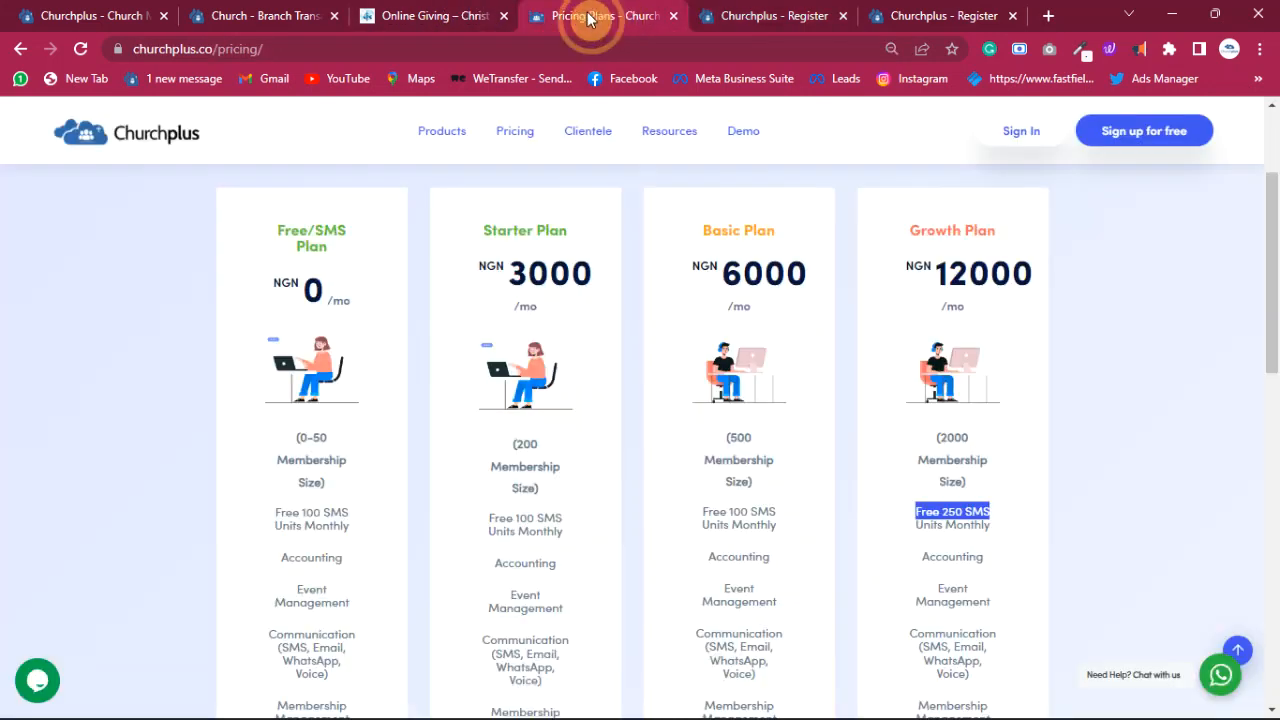
pyautogui.click(946, 18)
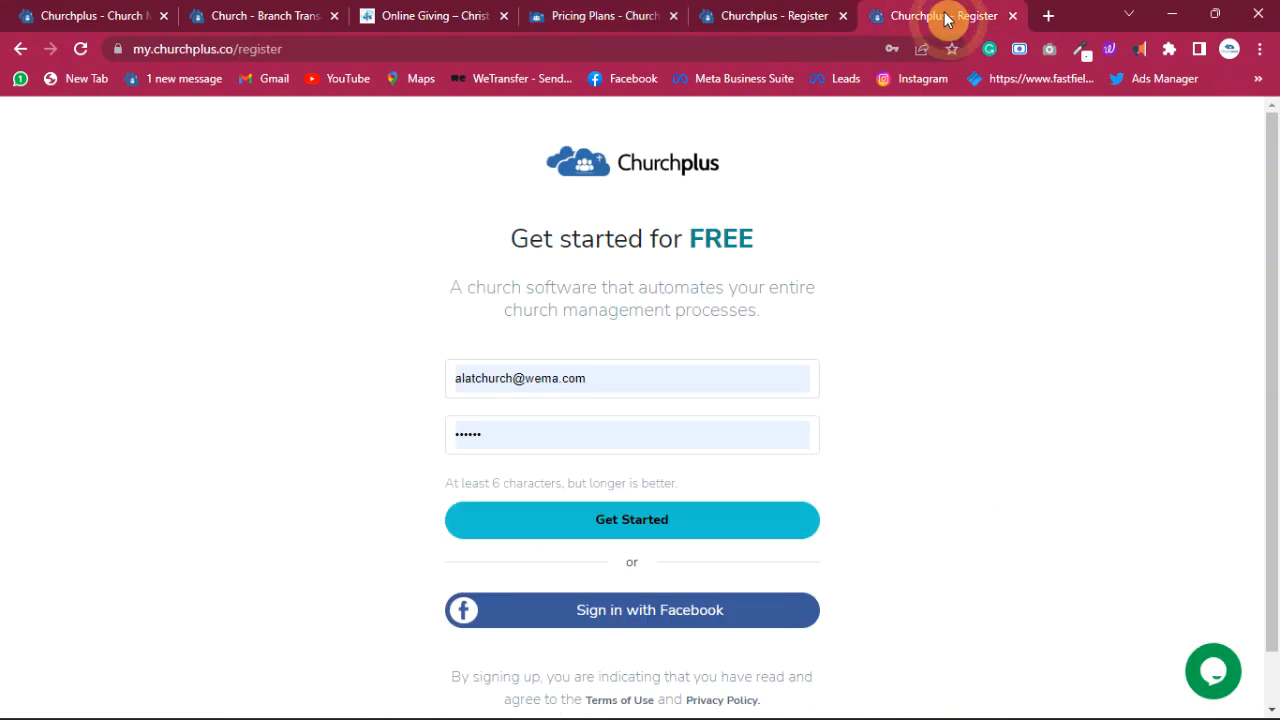
pyautogui.click(786, 18)
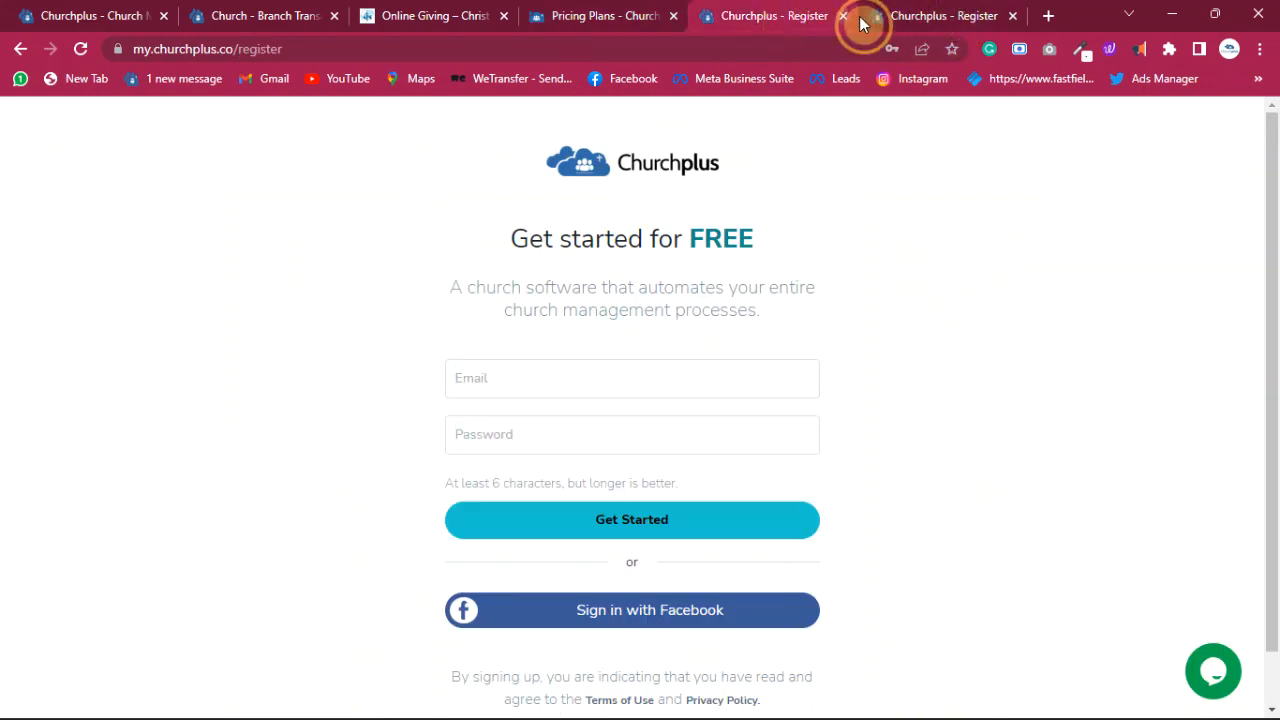
pyautogui.click(910, 20)
pyautogui.scroll(-1, 726, 694)
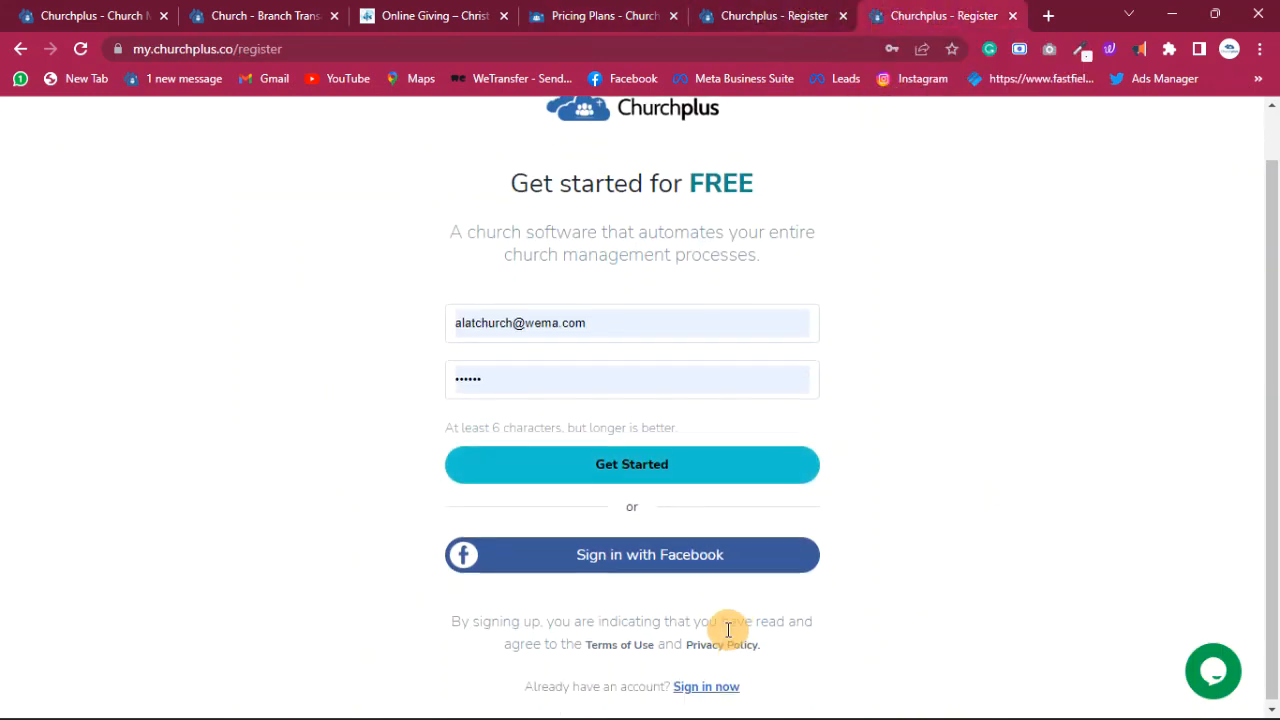
pyautogui.click(712, 685)
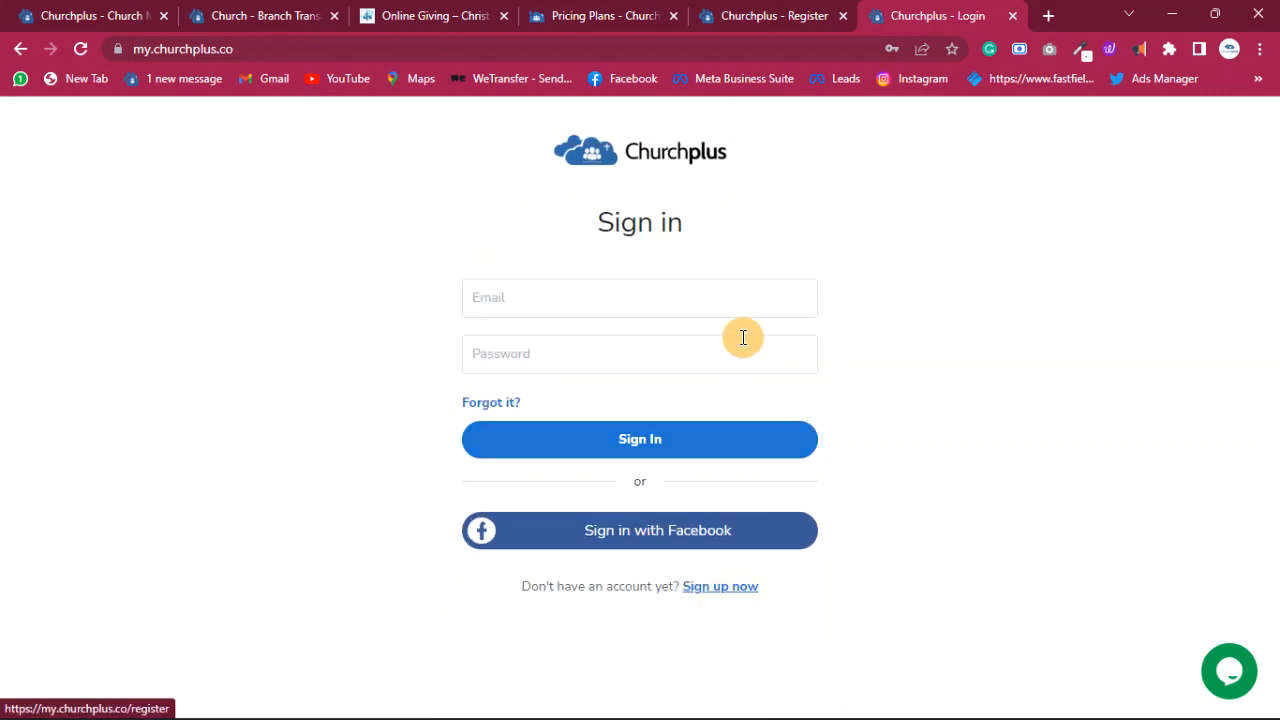
pyautogui.click(772, 18)
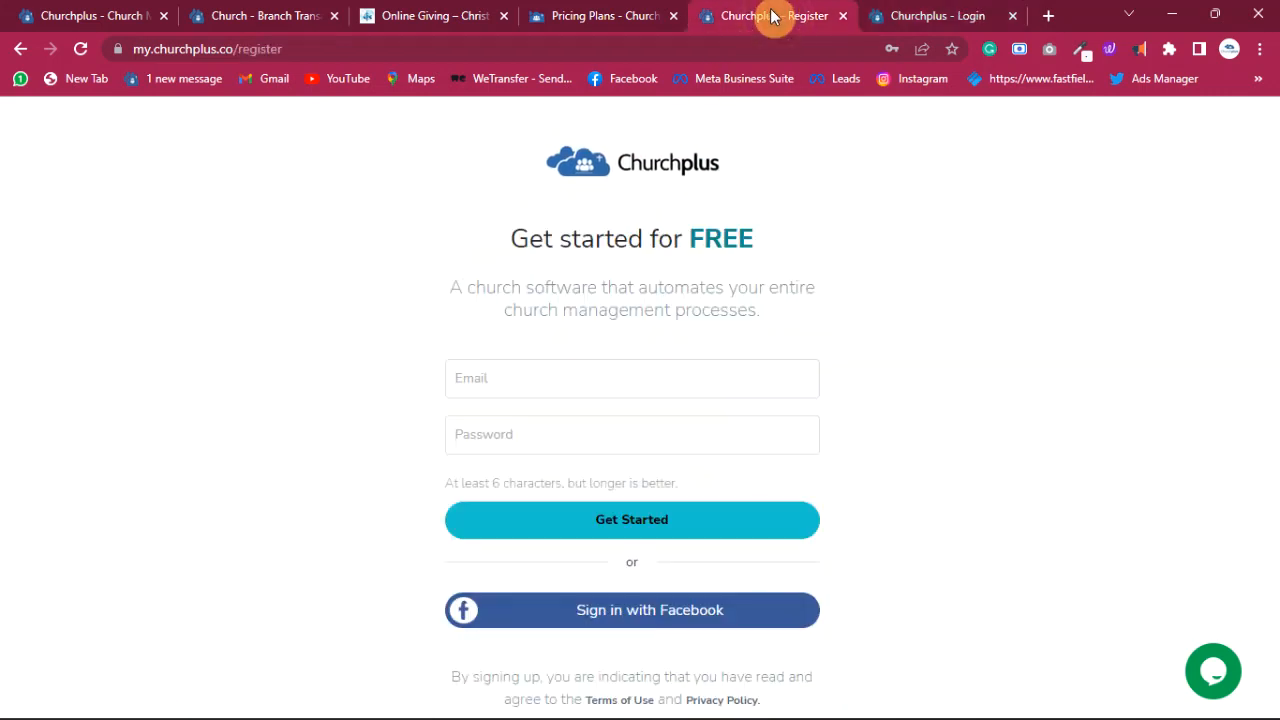
pyautogui.click(710, 372)
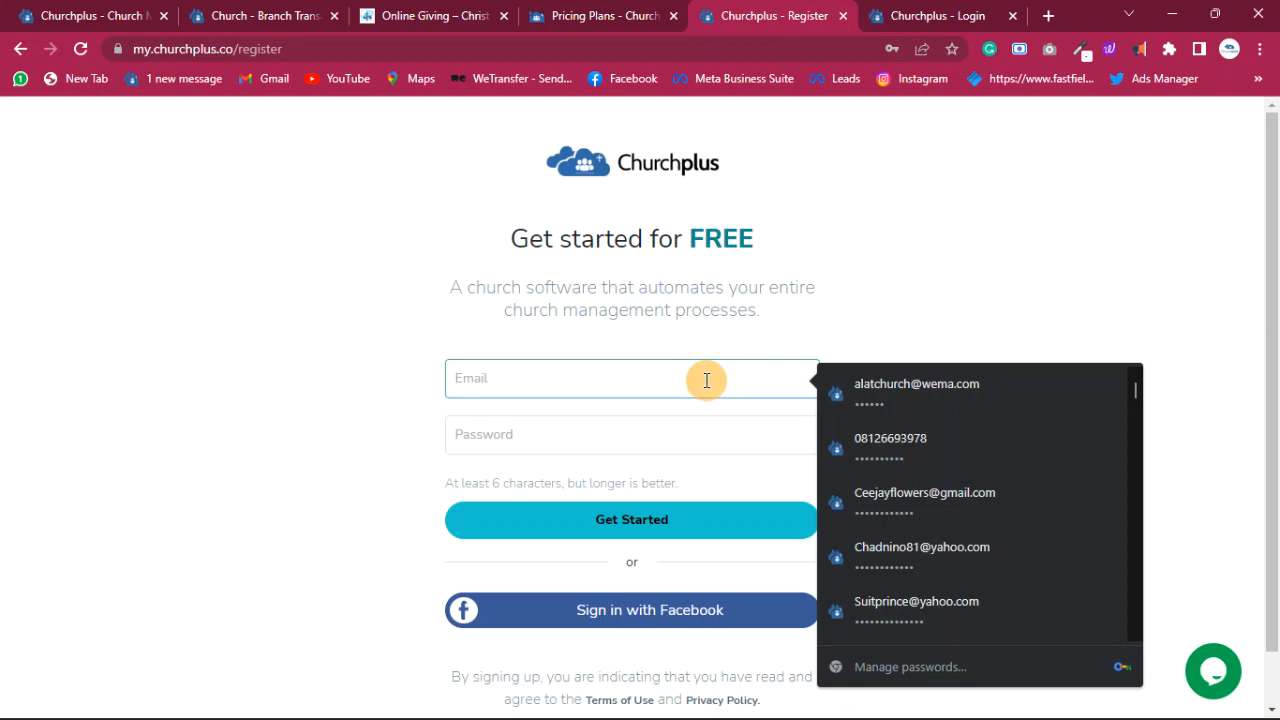
pyautogui.click(841, 314)
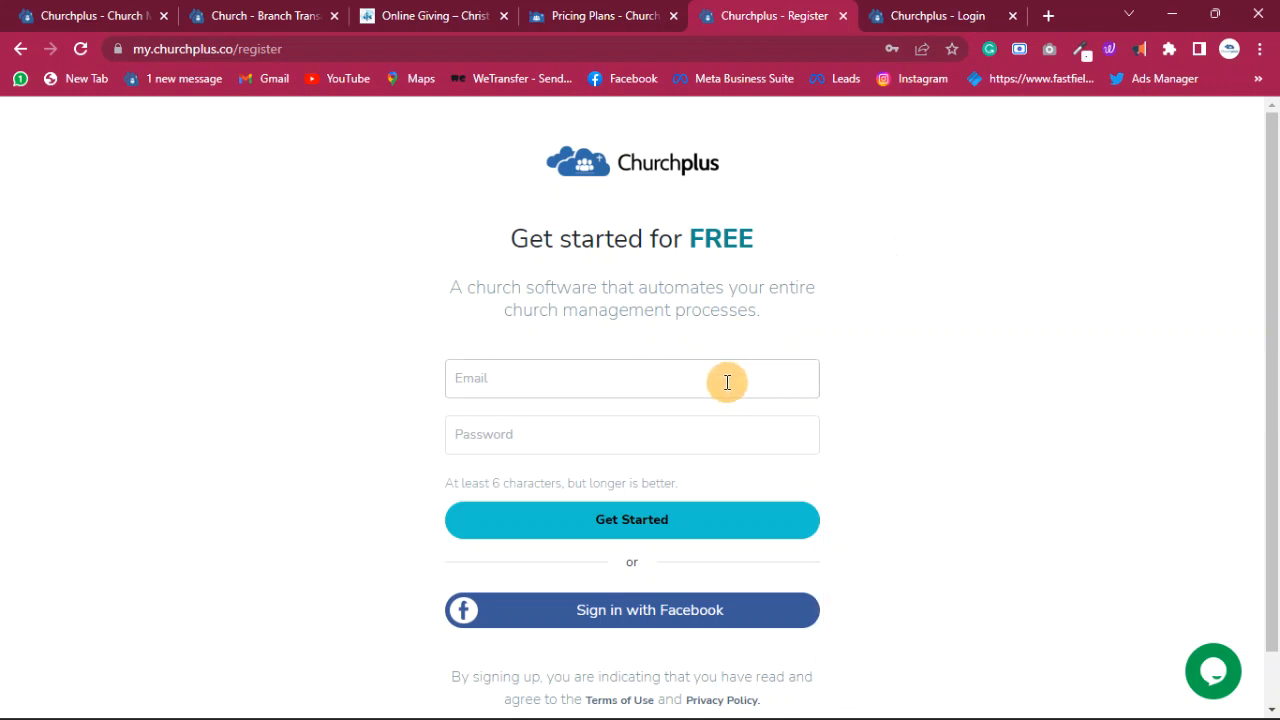
pyautogui.click(727, 380)
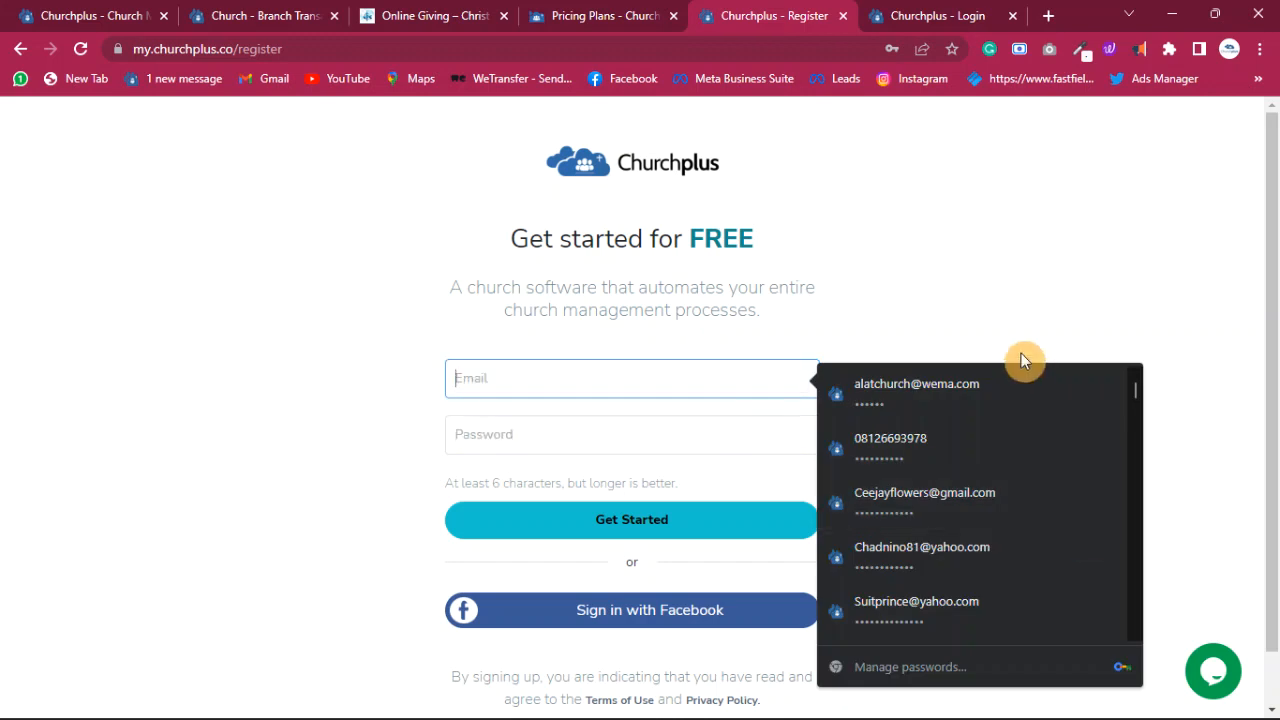
pyautogui.moveTo(1008, 342); pyautogui.dragTo(838, 343)
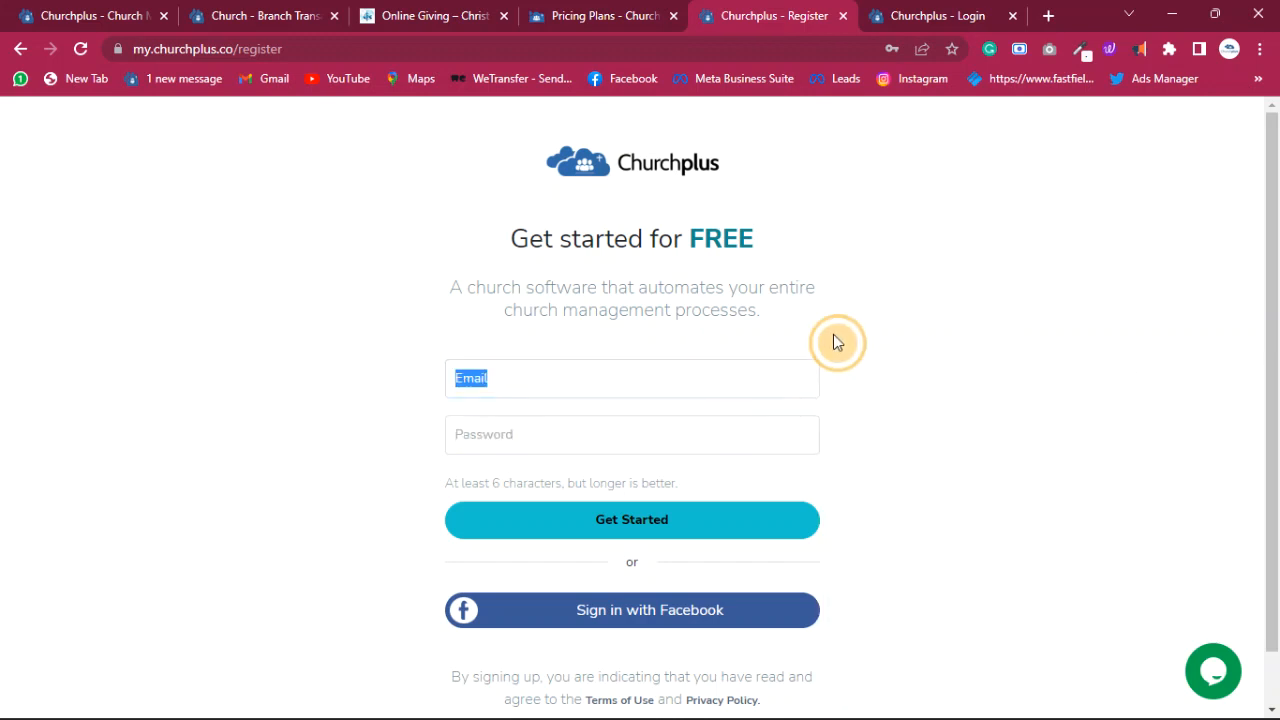
# - Enter a new email address and password in the sign-up form and submit it
pyautogui.click(633, 377)
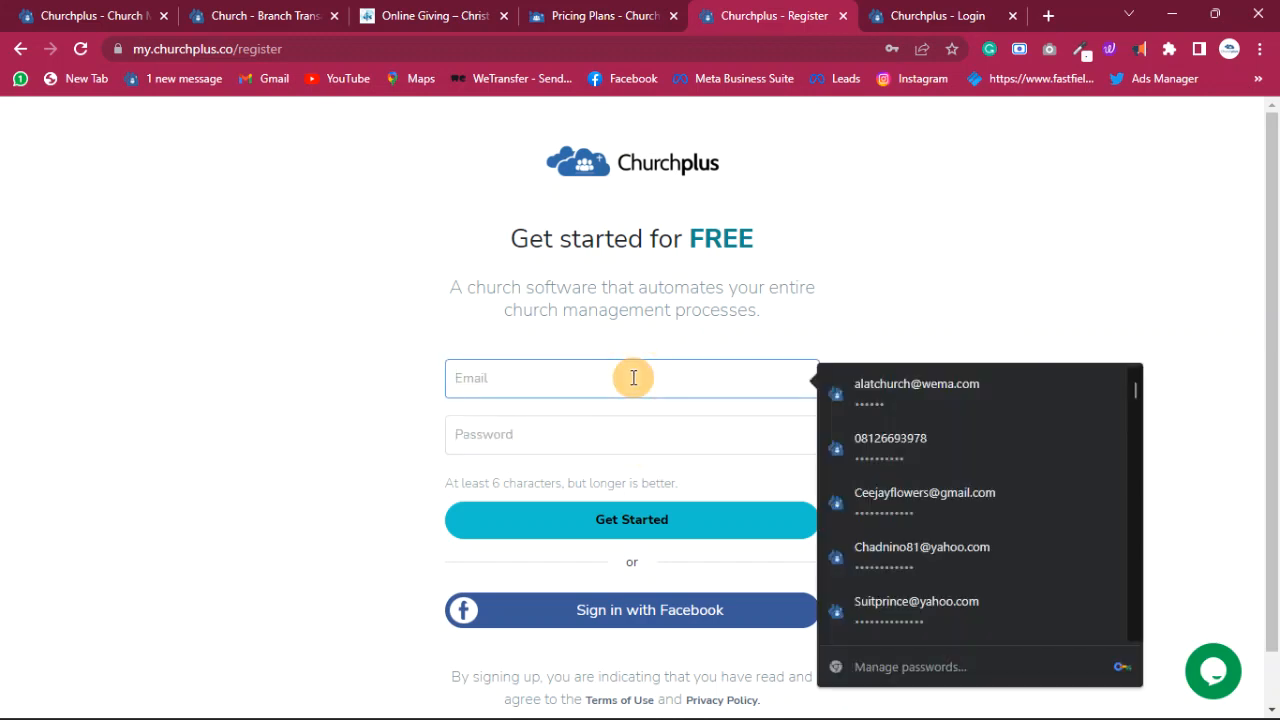
pyautogui.write('ch')
pyautogui.write('osse')
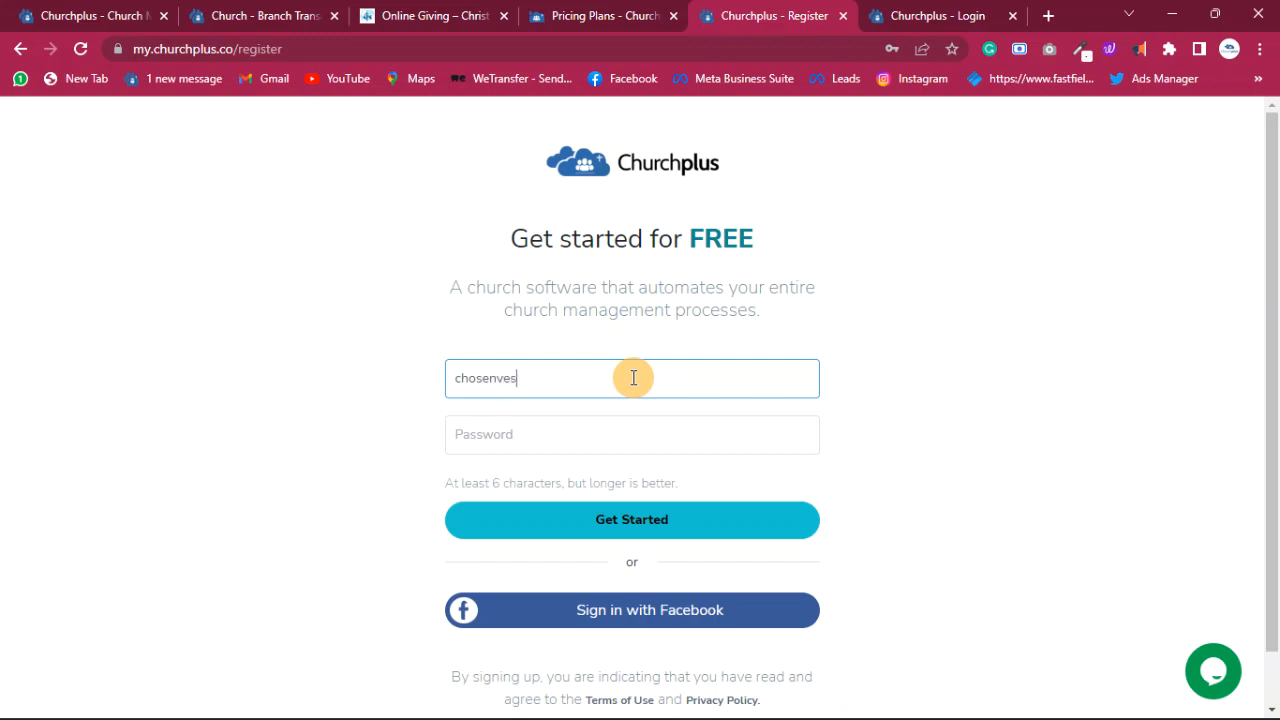
pyautogui.press('BackSpace')
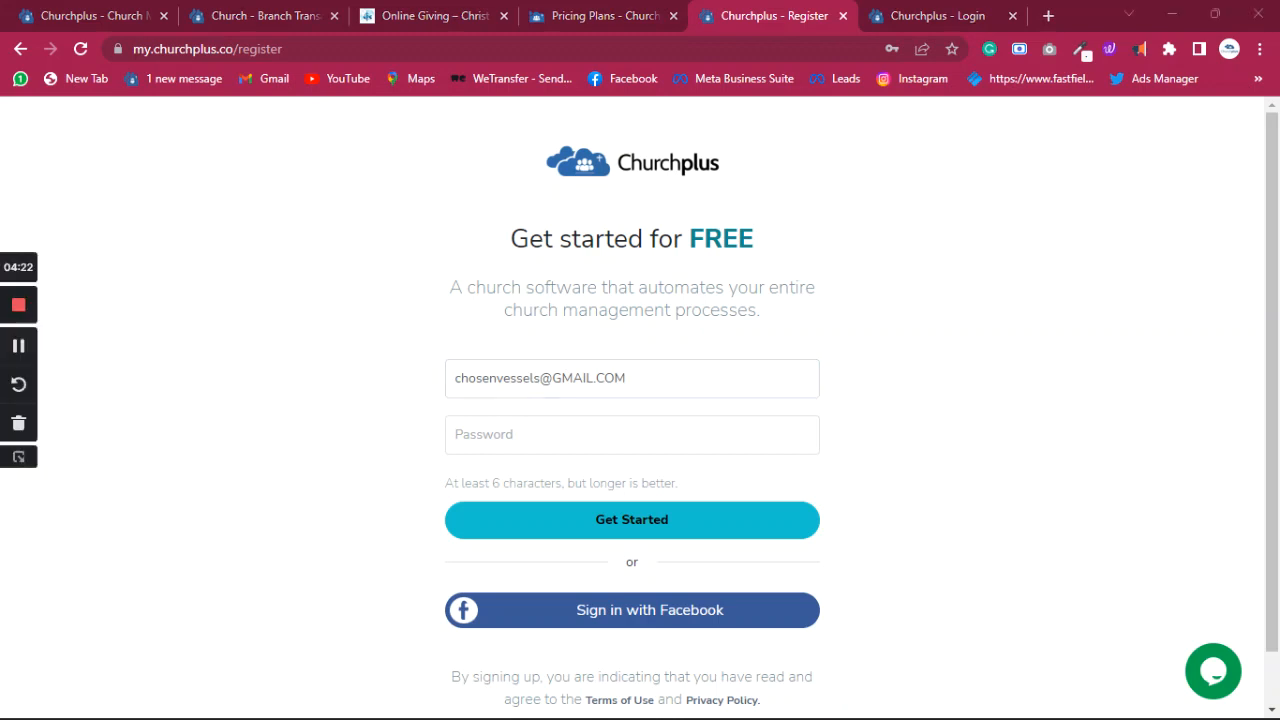
pyautogui.click(417, 213)
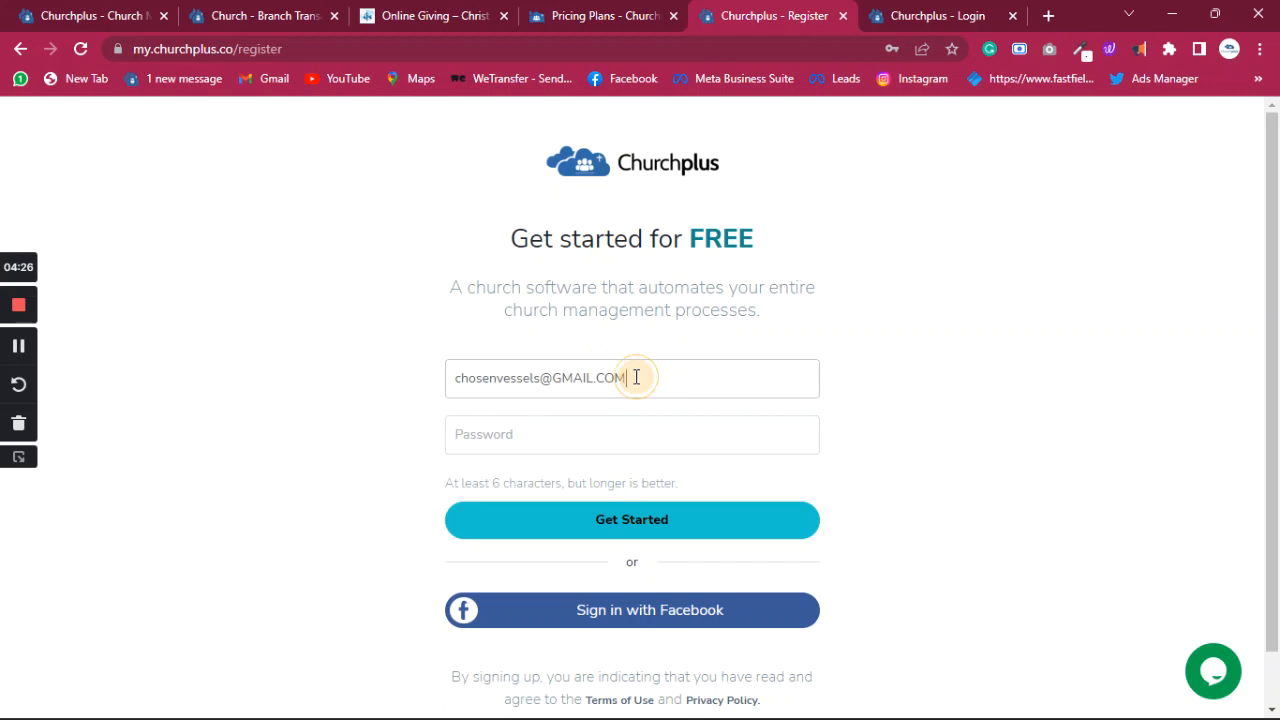
pyautogui.moveTo(638, 378); pyautogui.dragTo(554, 381)
pyautogui.press('BackSpace')
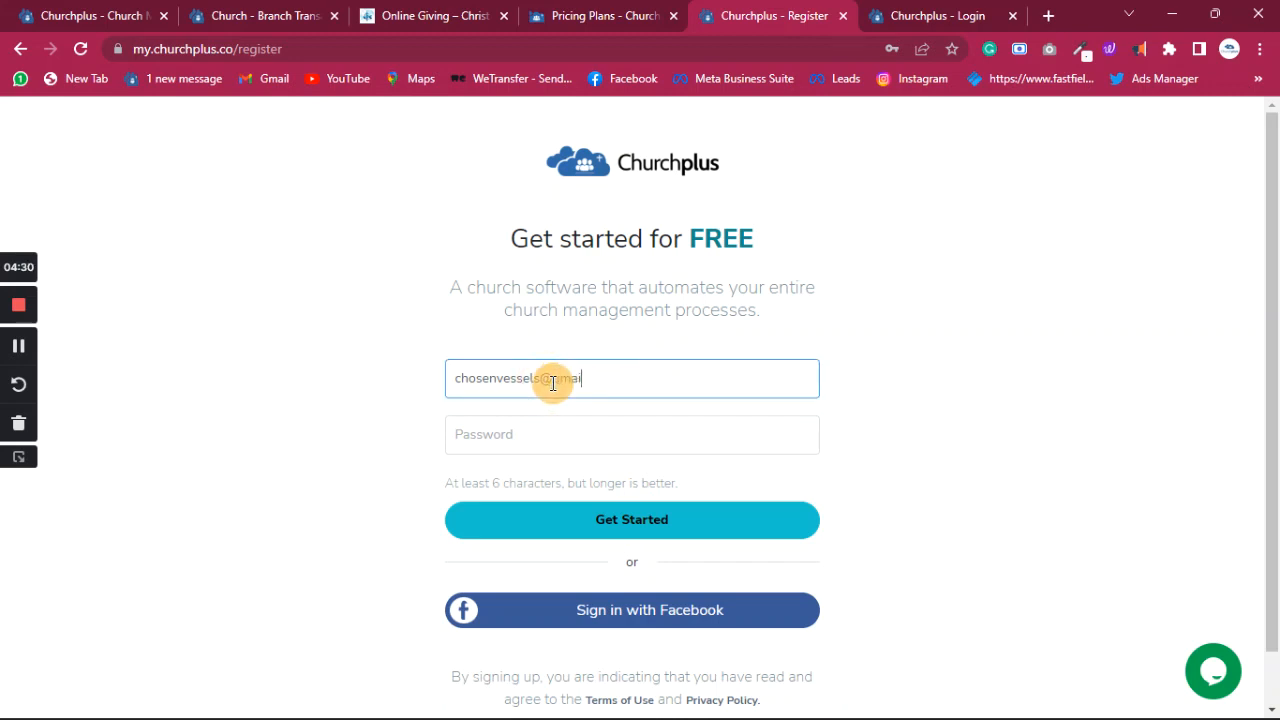
pyautogui.click(587, 435)
pyautogui.write('•••')
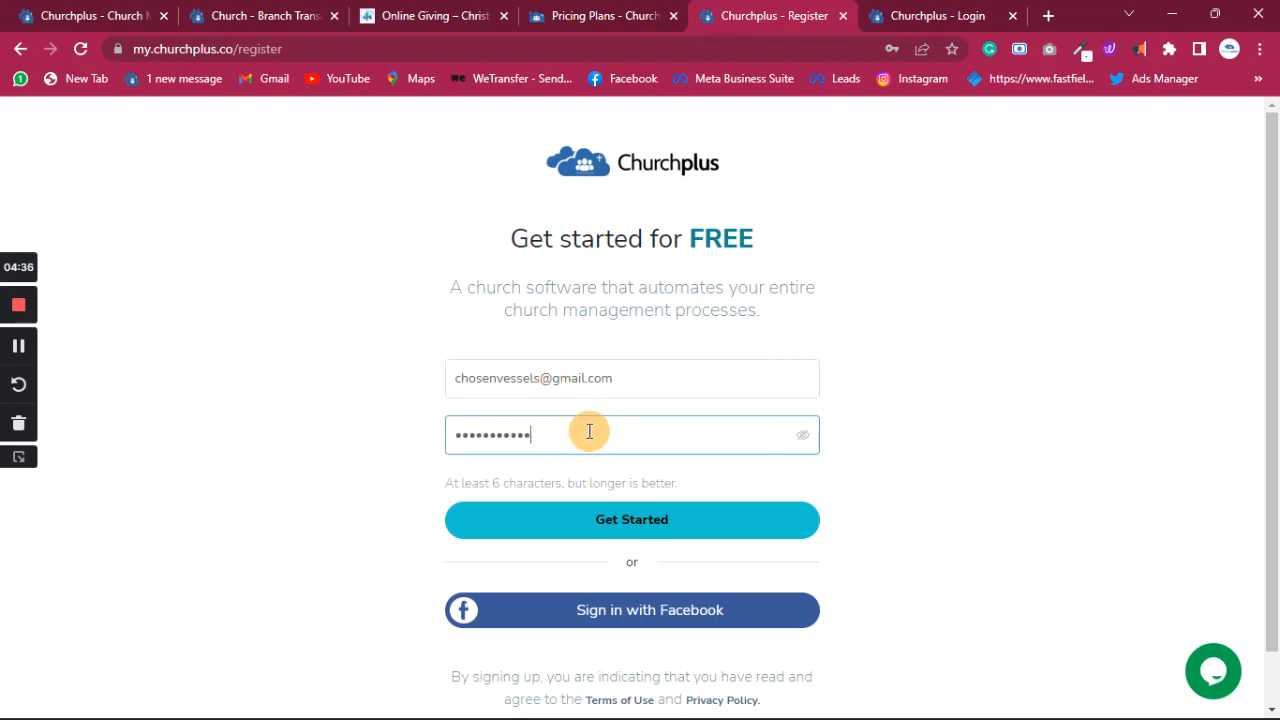
pyautogui.click(666, 521)
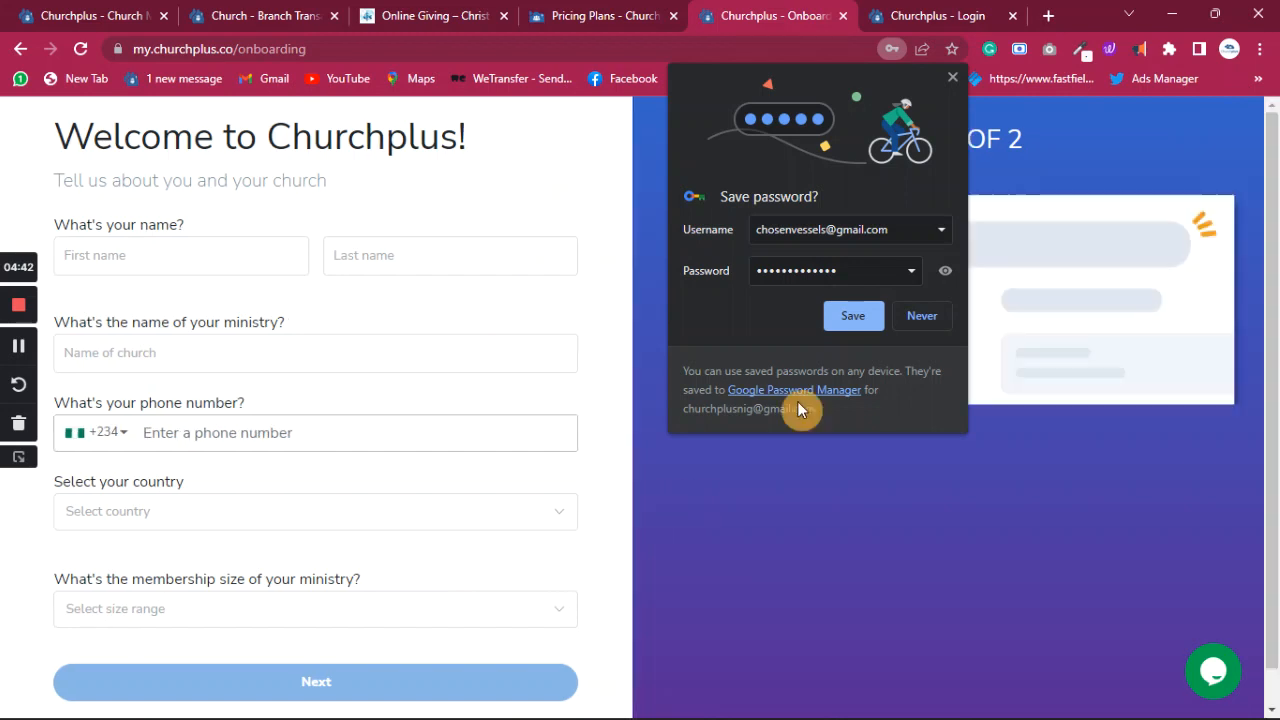
# - Save the password in Chrome, then enter your first and last name and the ministry name Chosen Vessels International
pyautogui.click(869, 321)
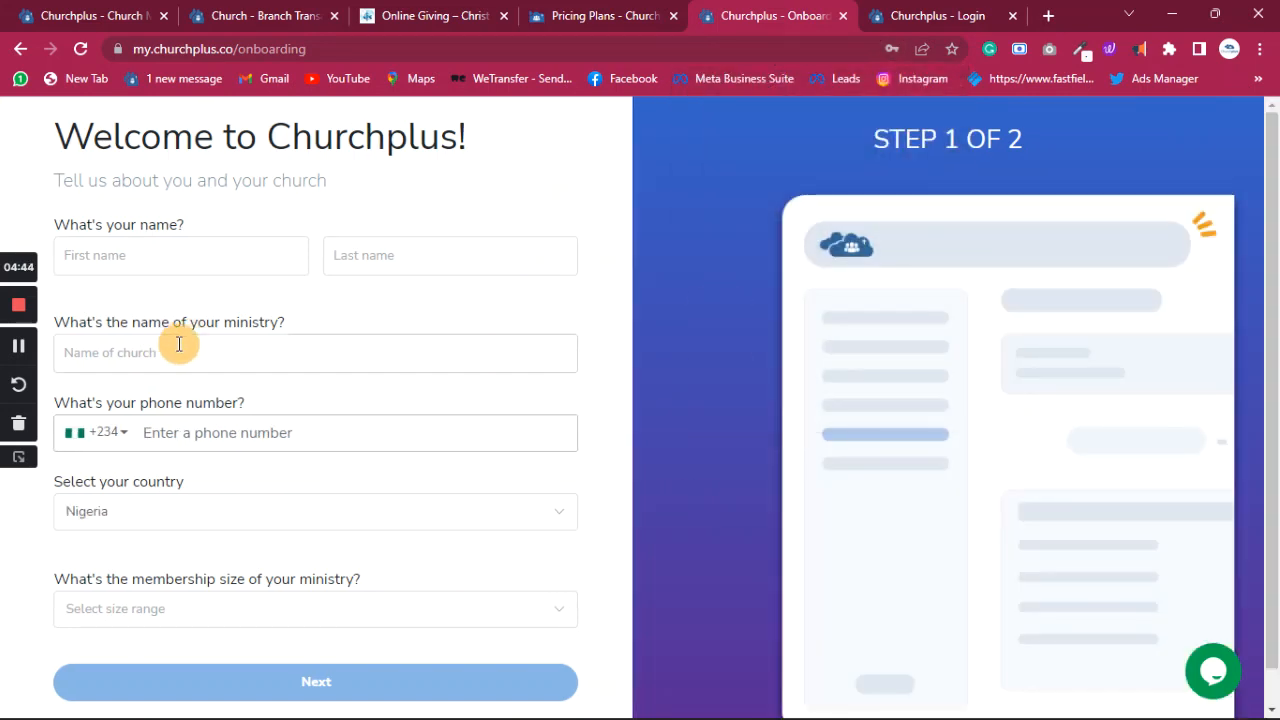
pyautogui.click(18, 270)
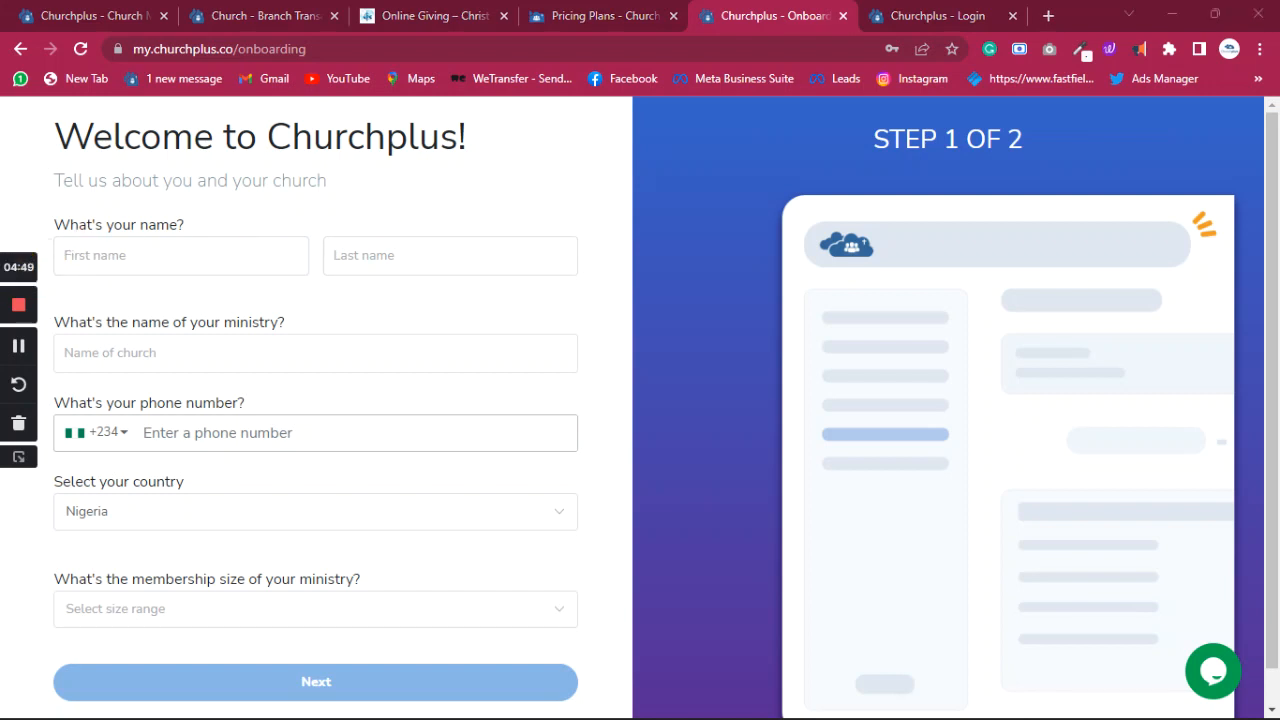
pyautogui.click(98, 254)
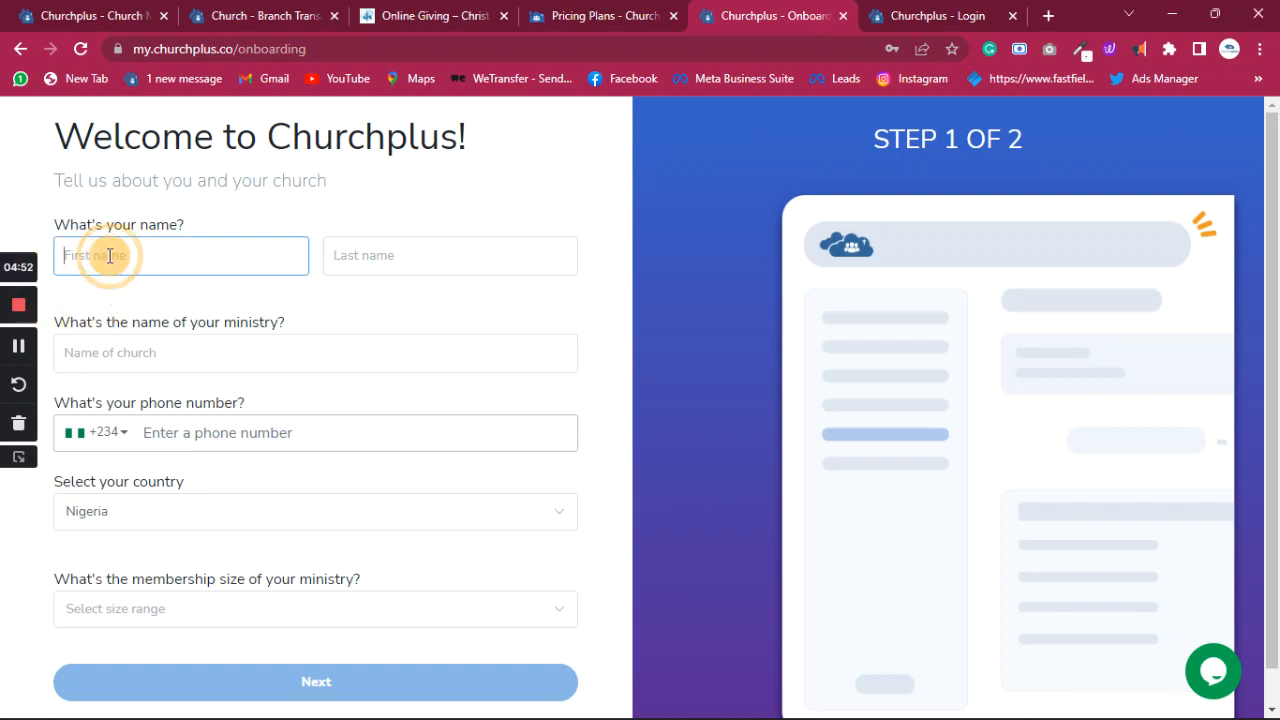
pyautogui.click(411, 254)
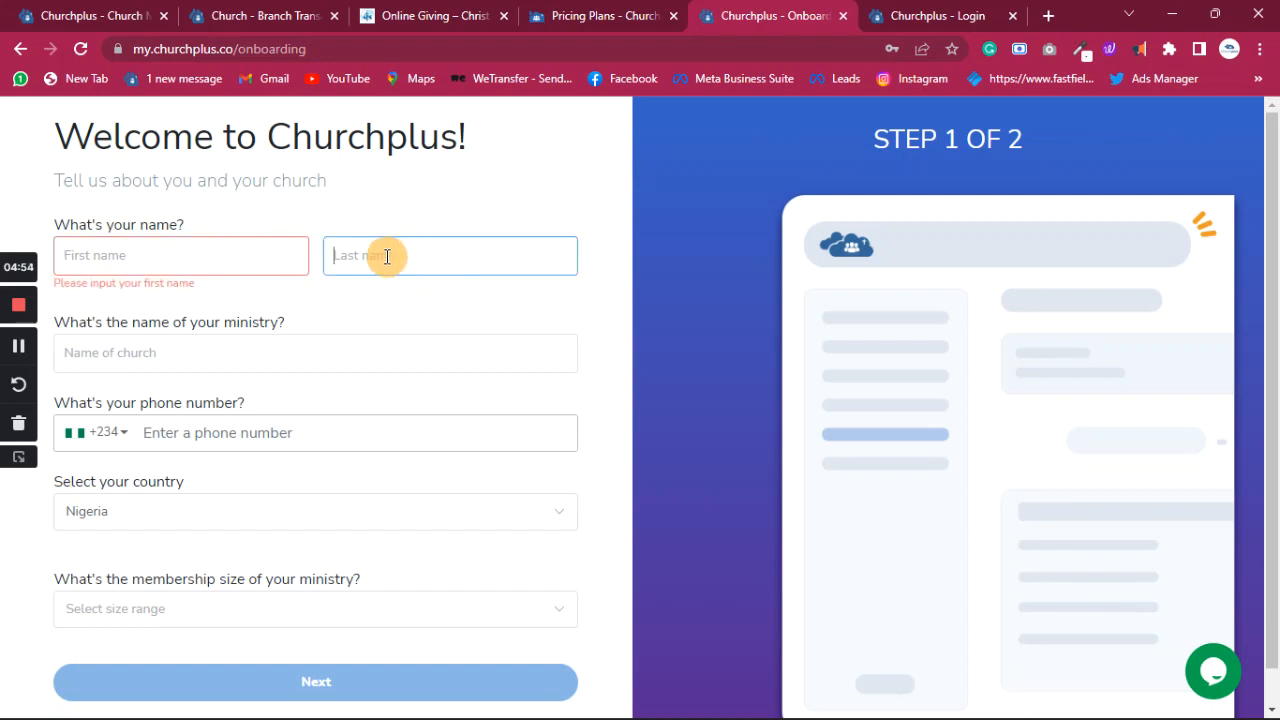
pyautogui.click(169, 255)
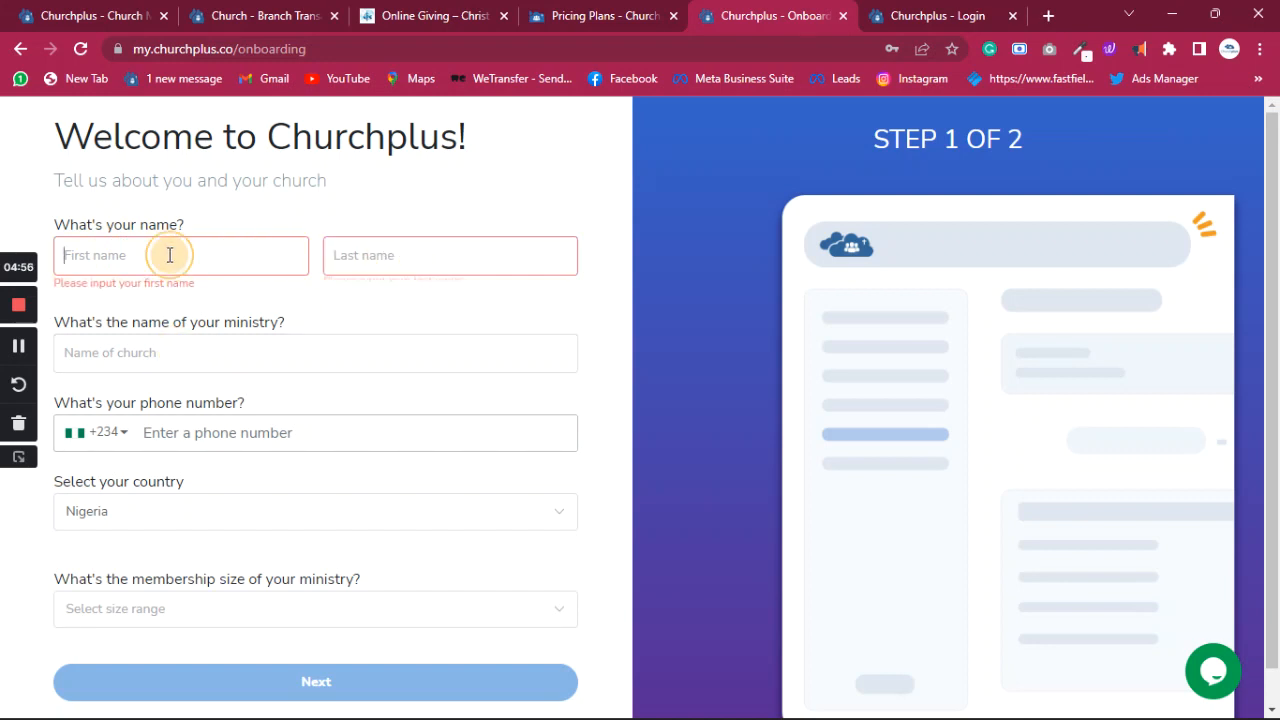
pyautogui.write('Ajose')
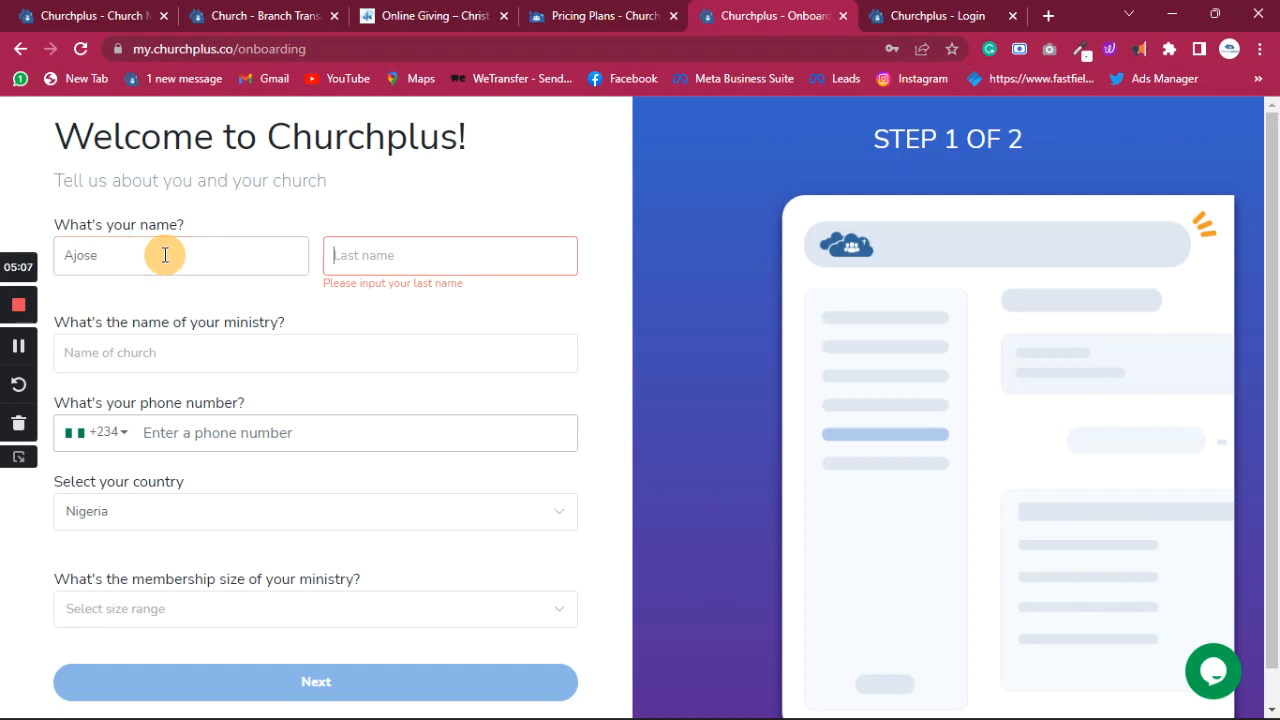
pyautogui.write('Tosinm')
pyautogui.click(137, 352)
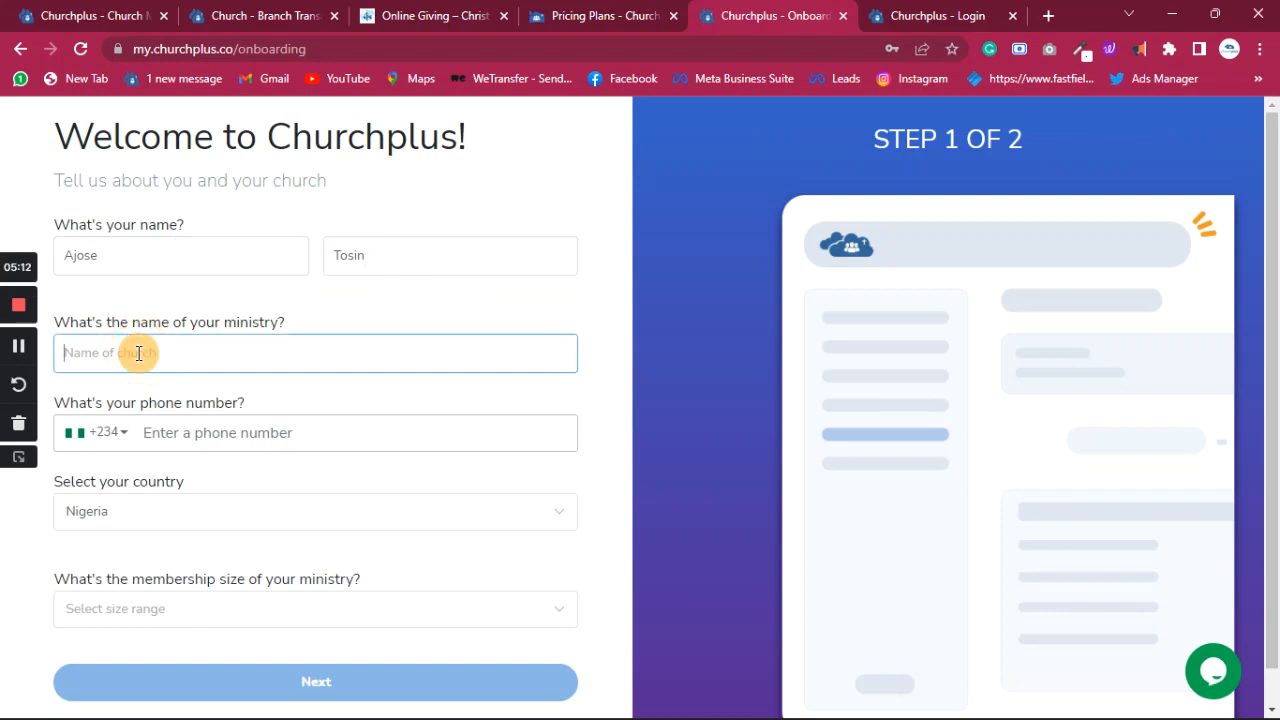
pyautogui.write('Chosen Vessels')
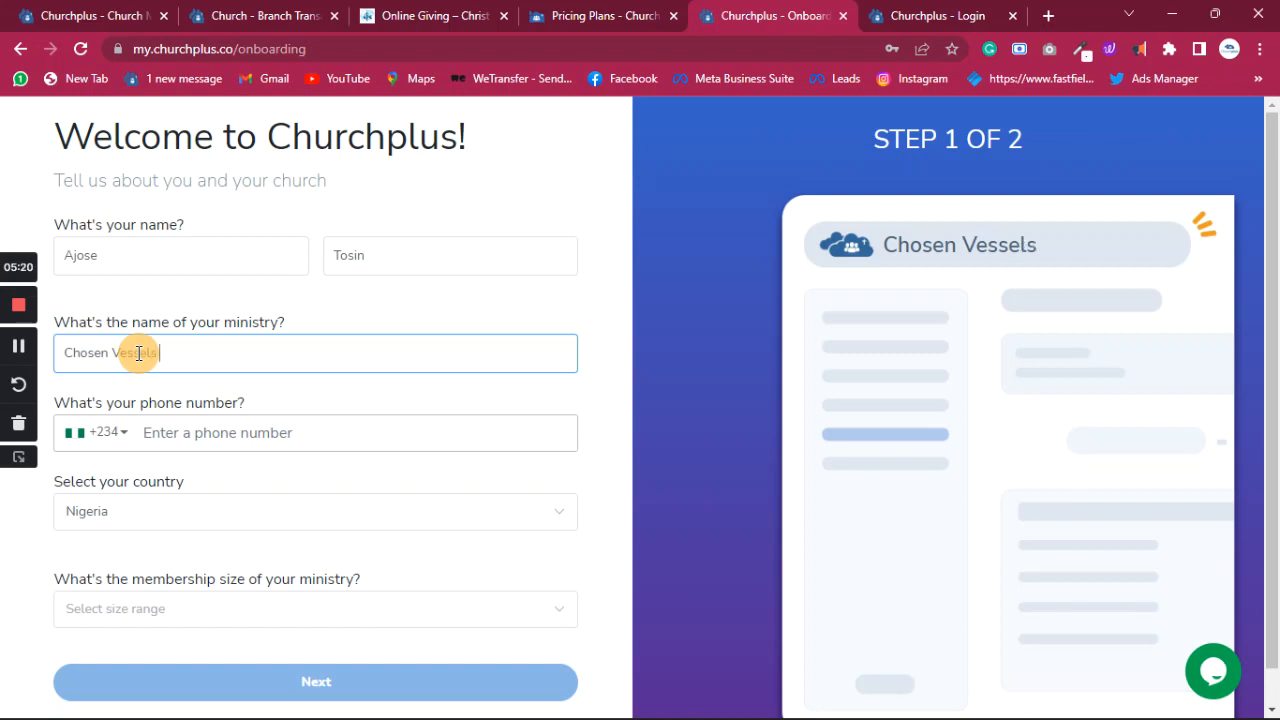
pyautogui.write('International')
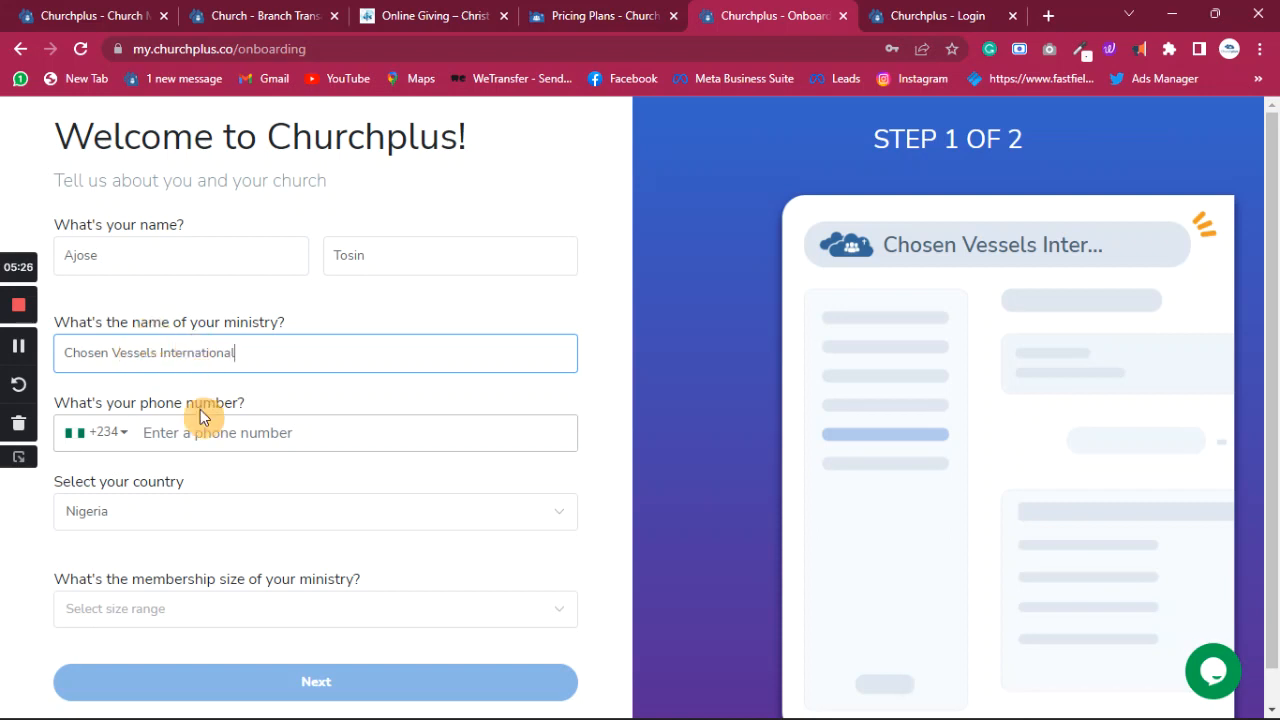
# - Fill in the saved phone number, keep Nigeria, choose 501 - 2000 membership size, and submit
pyautogui.click(201, 434)
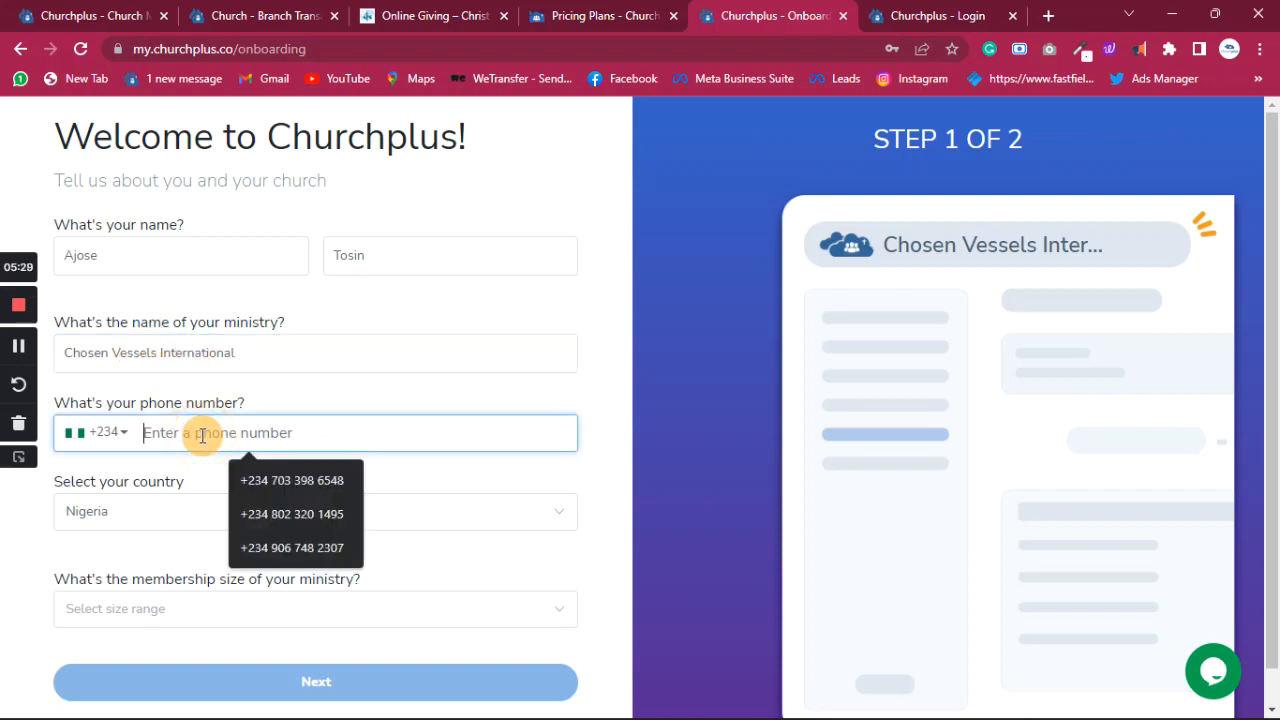
pyautogui.click(294, 488)
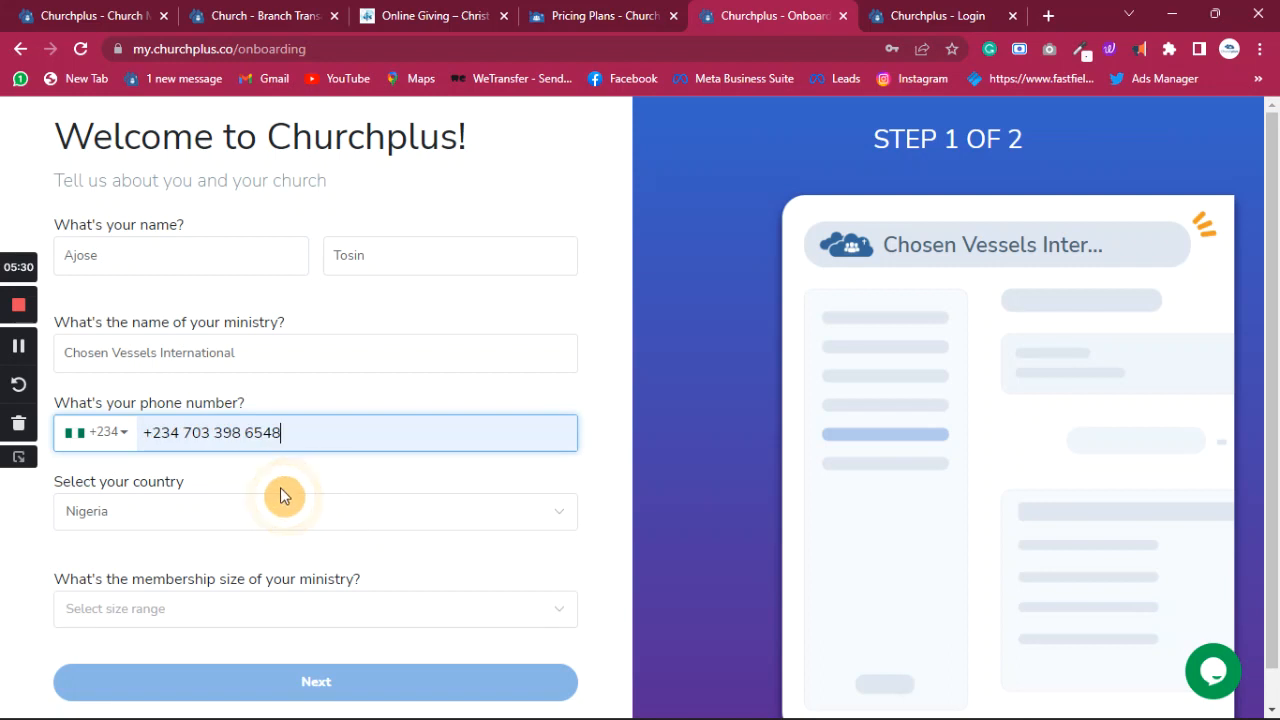
pyautogui.click(165, 512)
pyautogui.click(203, 514)
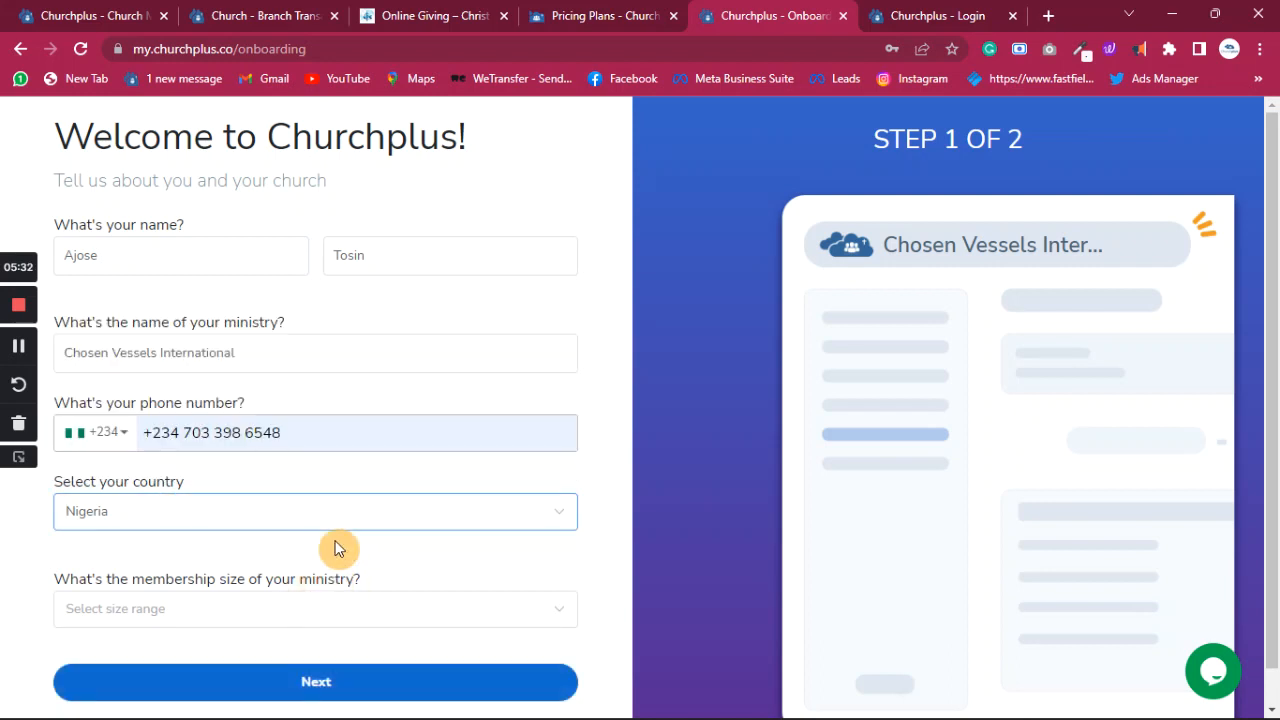
pyautogui.scroll(-1, 271, 606)
pyautogui.click(277, 571)
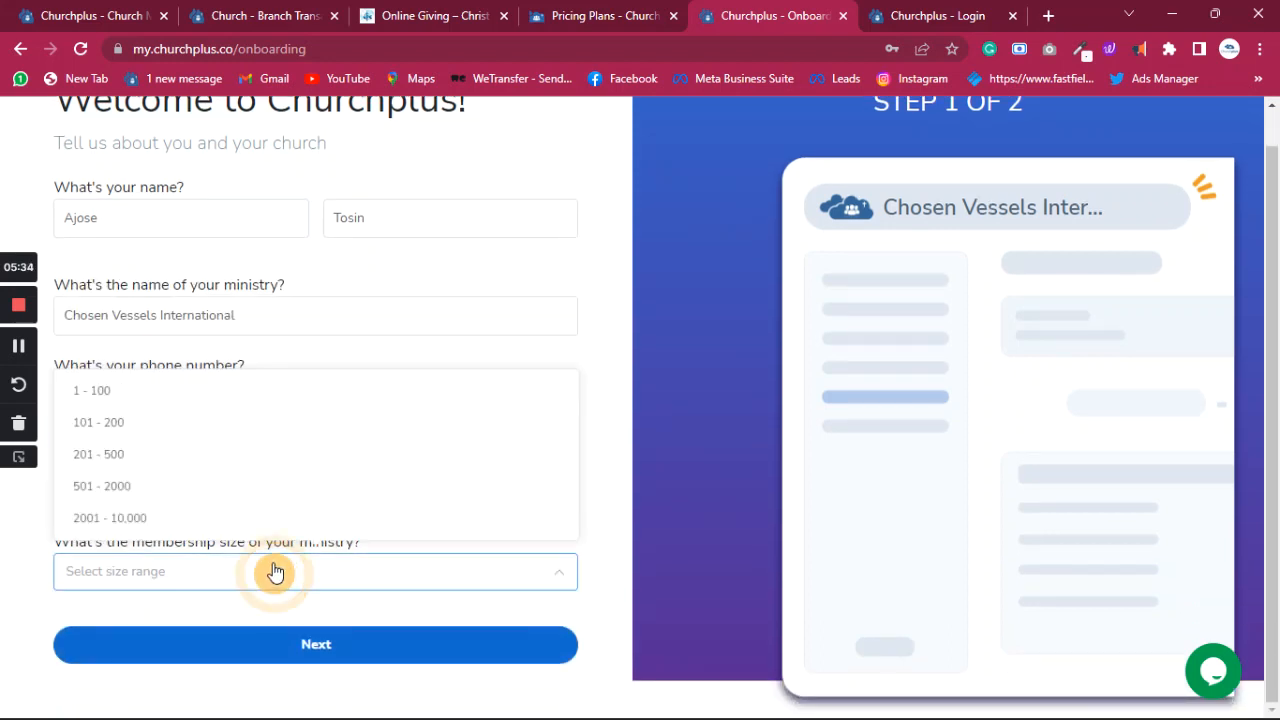
pyautogui.click(120, 489)
pyautogui.scroll(1, 380, 345)
pyautogui.scroll(-1, 400, 340)
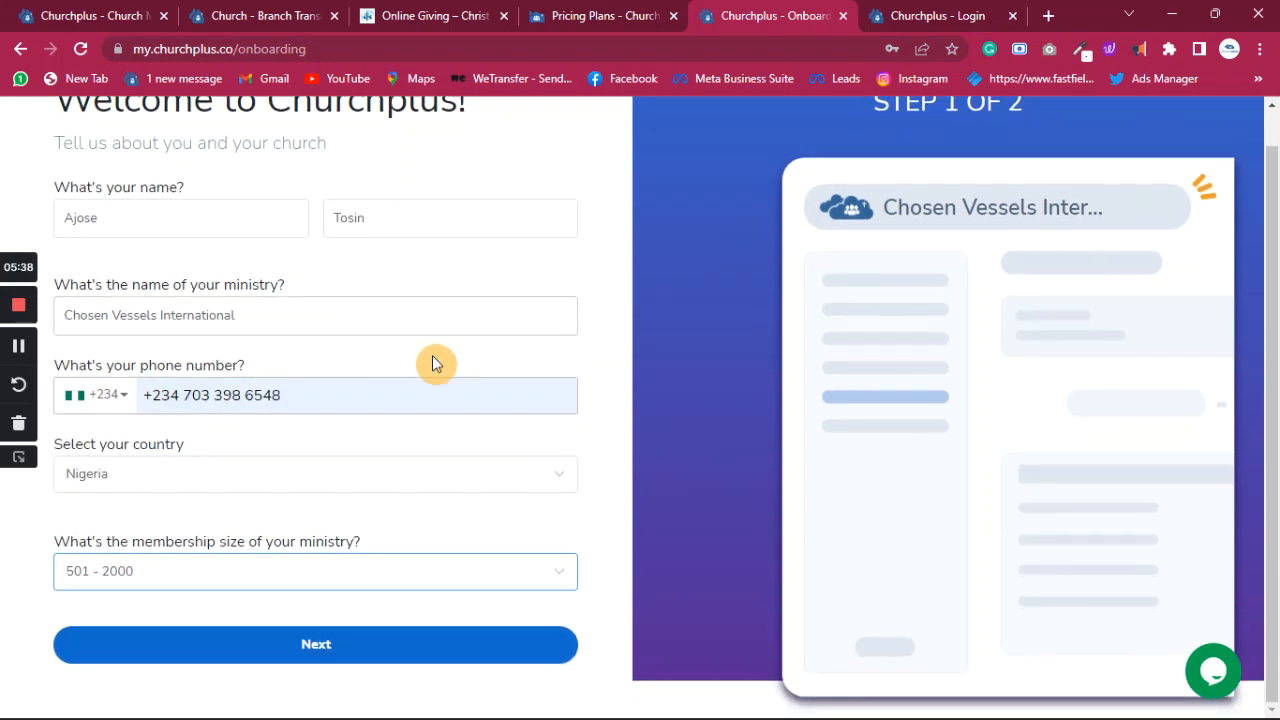
pyautogui.scroll(1, 450, 385)
pyautogui.click(313, 688)
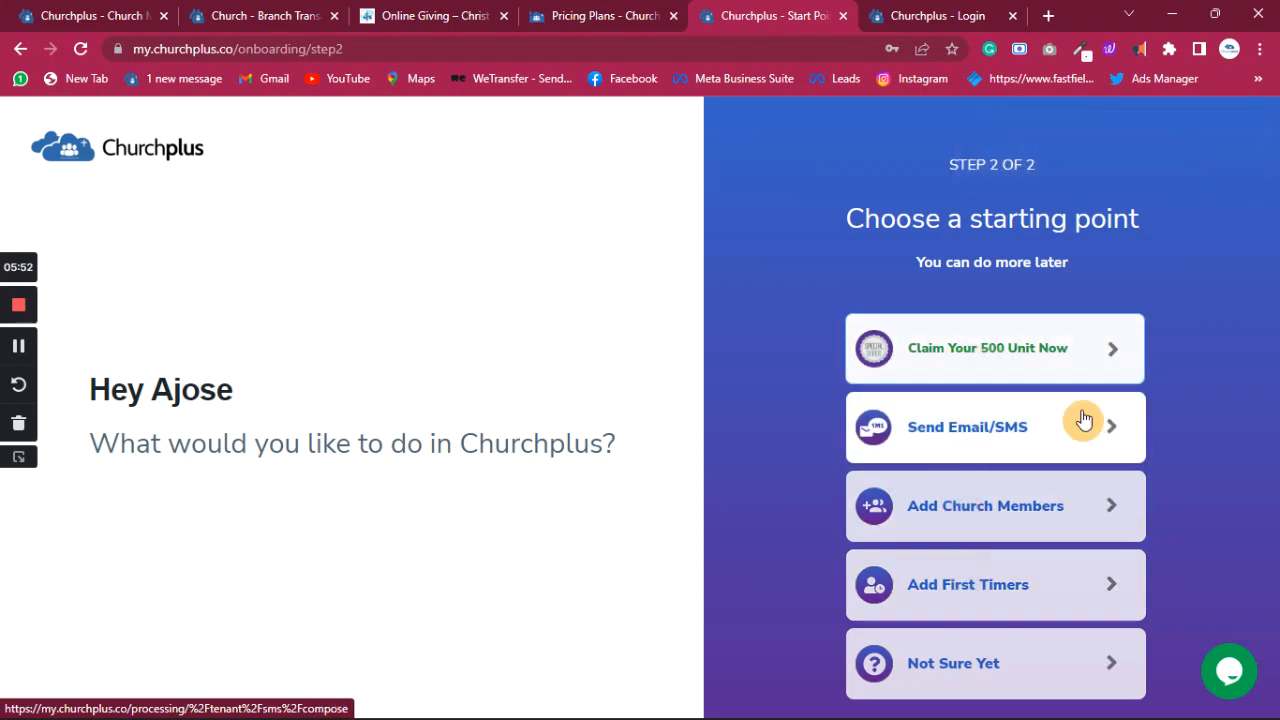
# - Pick 'Add Church Members' on step 2 of 2 to bring up the Add Contact form
pyautogui.click(972, 512)
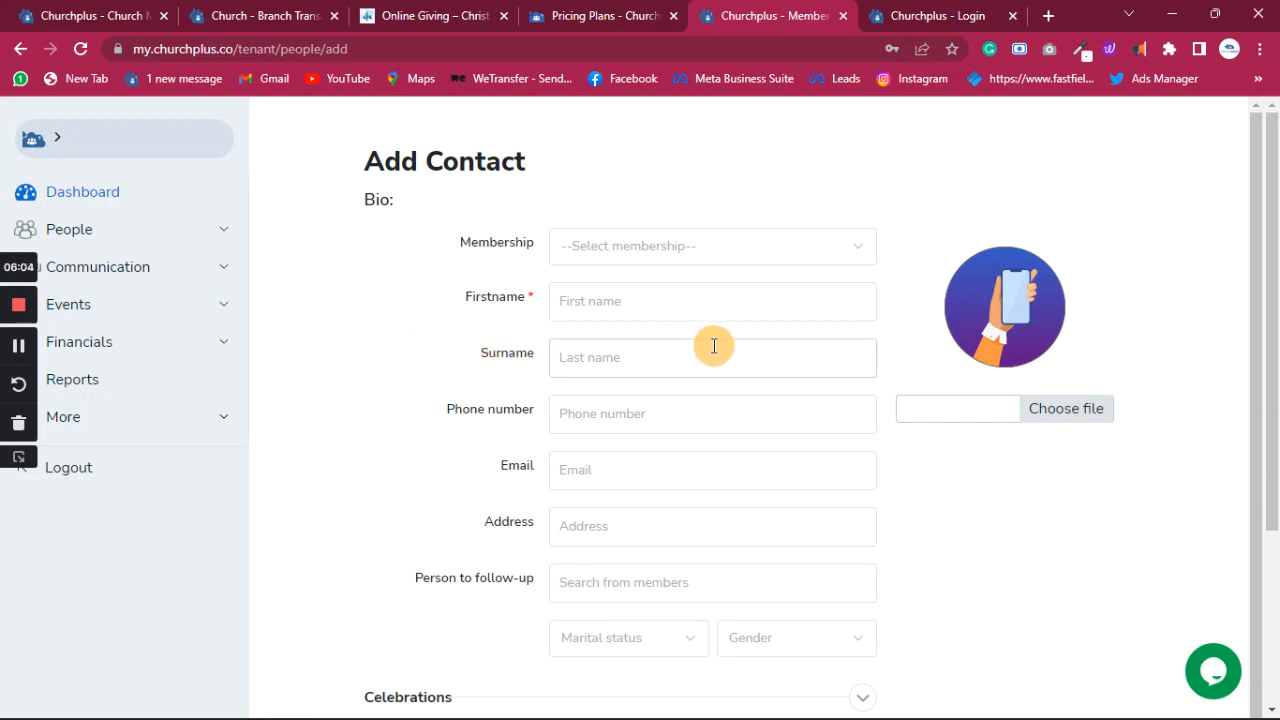
pyautogui.scroll(-1, 714, 346)
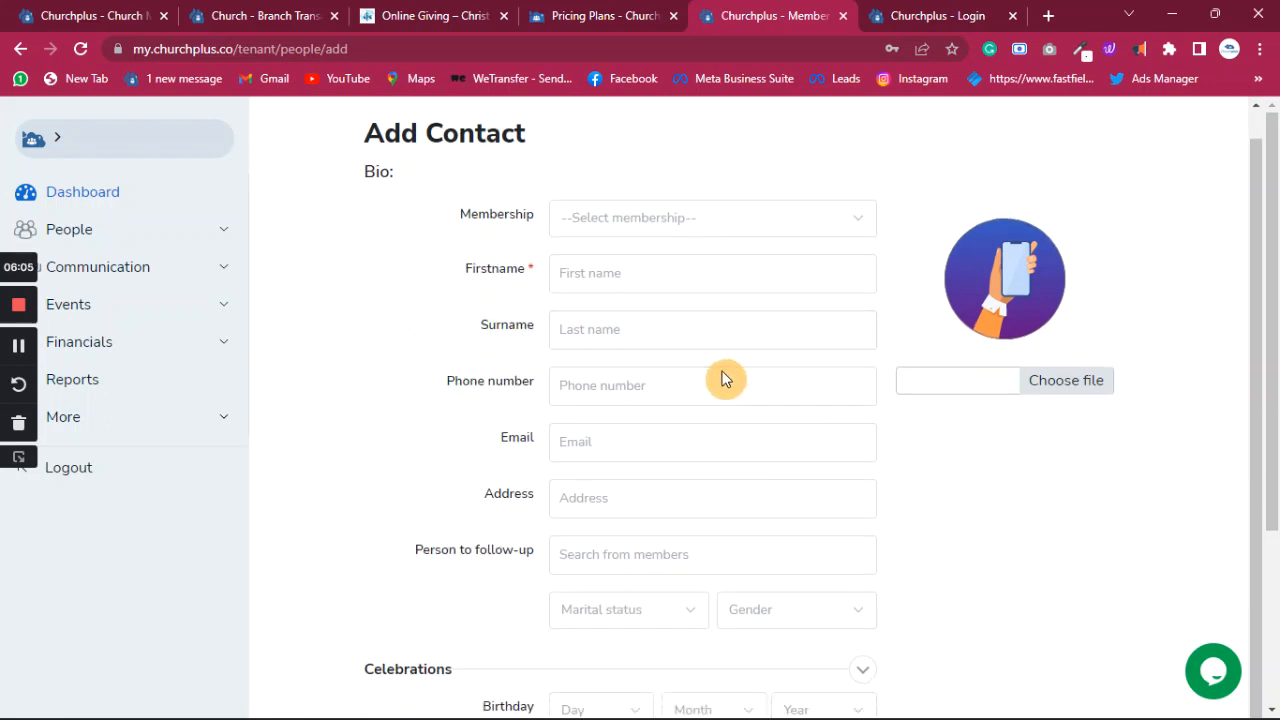
# - Go back to the Dashboard and expand the People and More sidebar sections
pyautogui.click(88, 198)
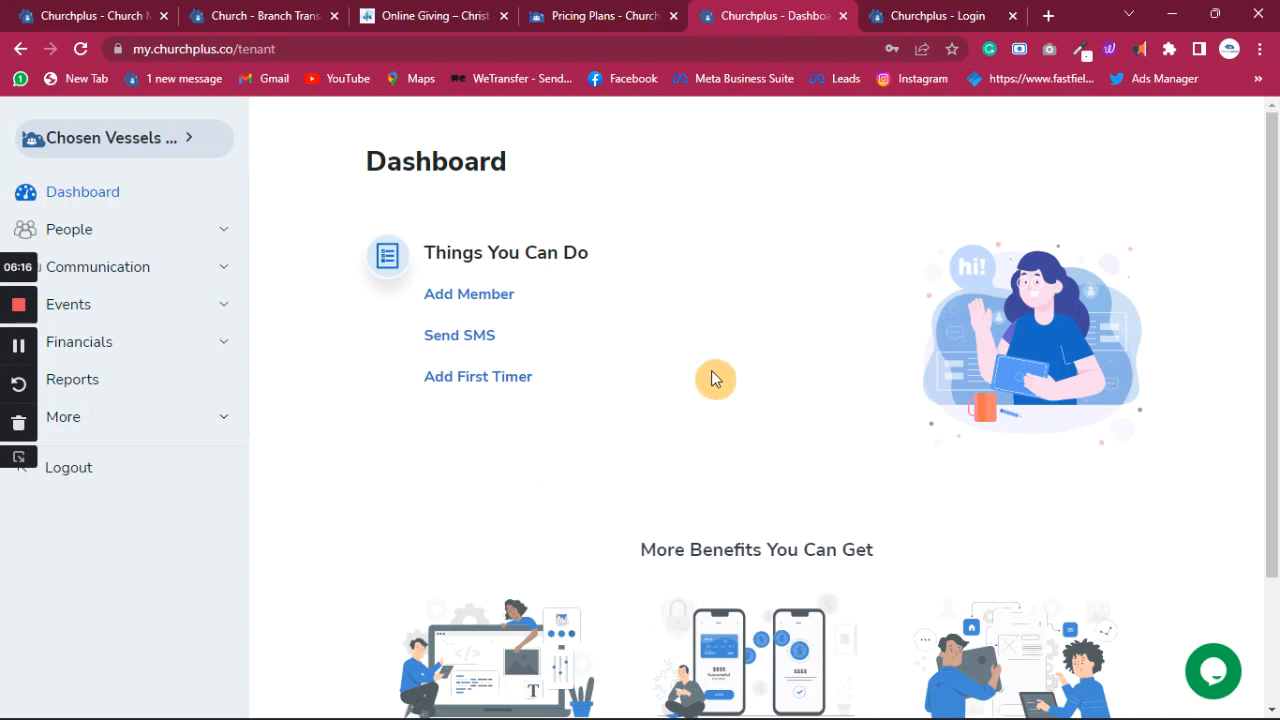
pyautogui.scroll(-2, 843, 317)
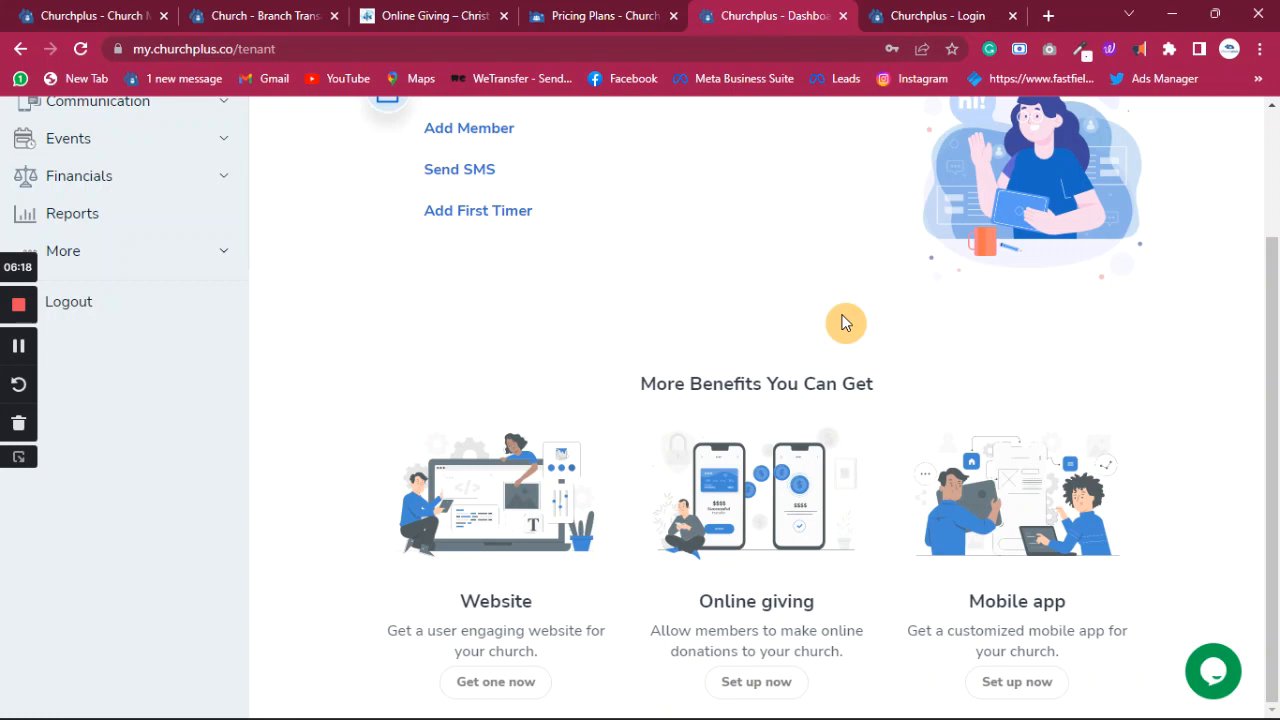
pyautogui.scroll(2, 814, 371)
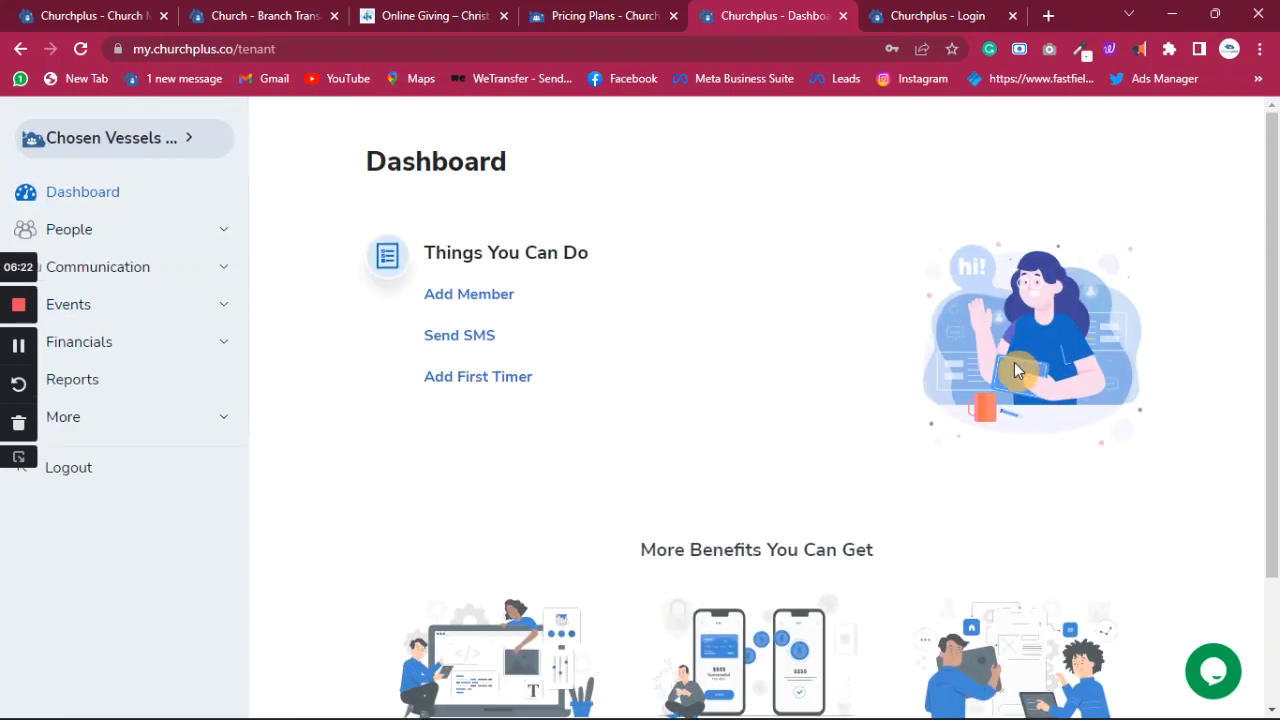
pyautogui.click(70, 424)
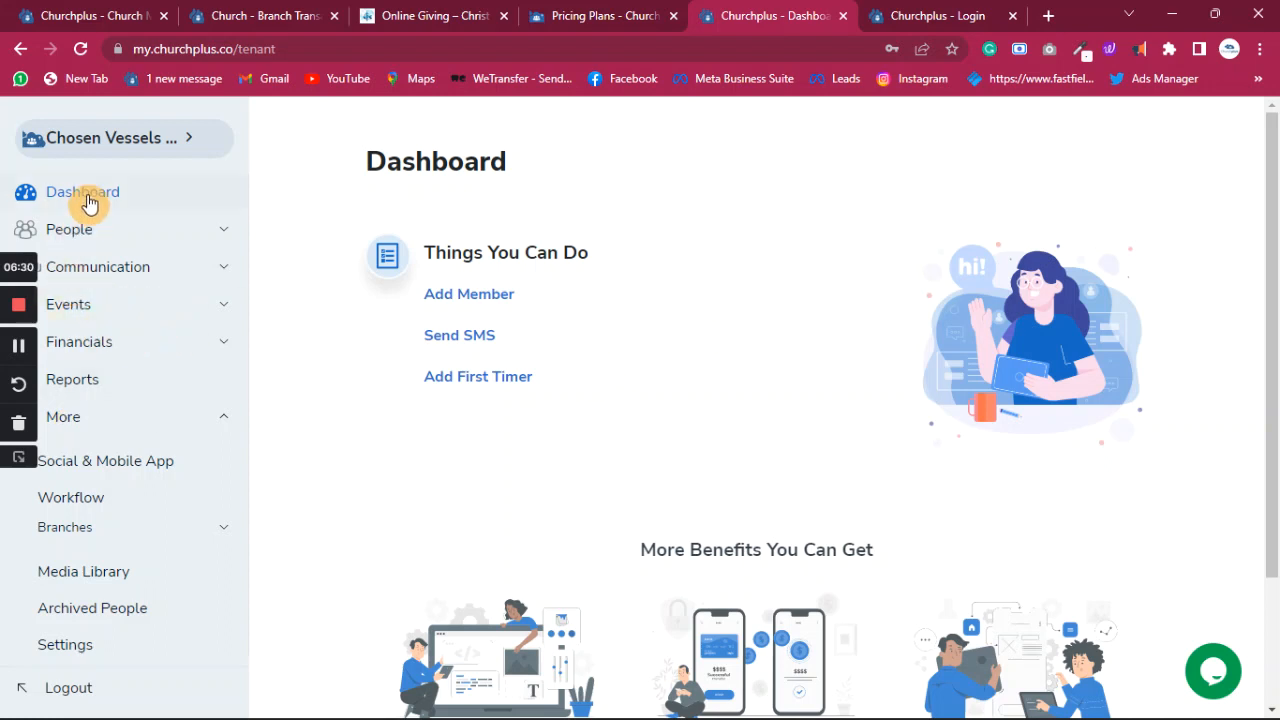
pyautogui.click(80, 236)
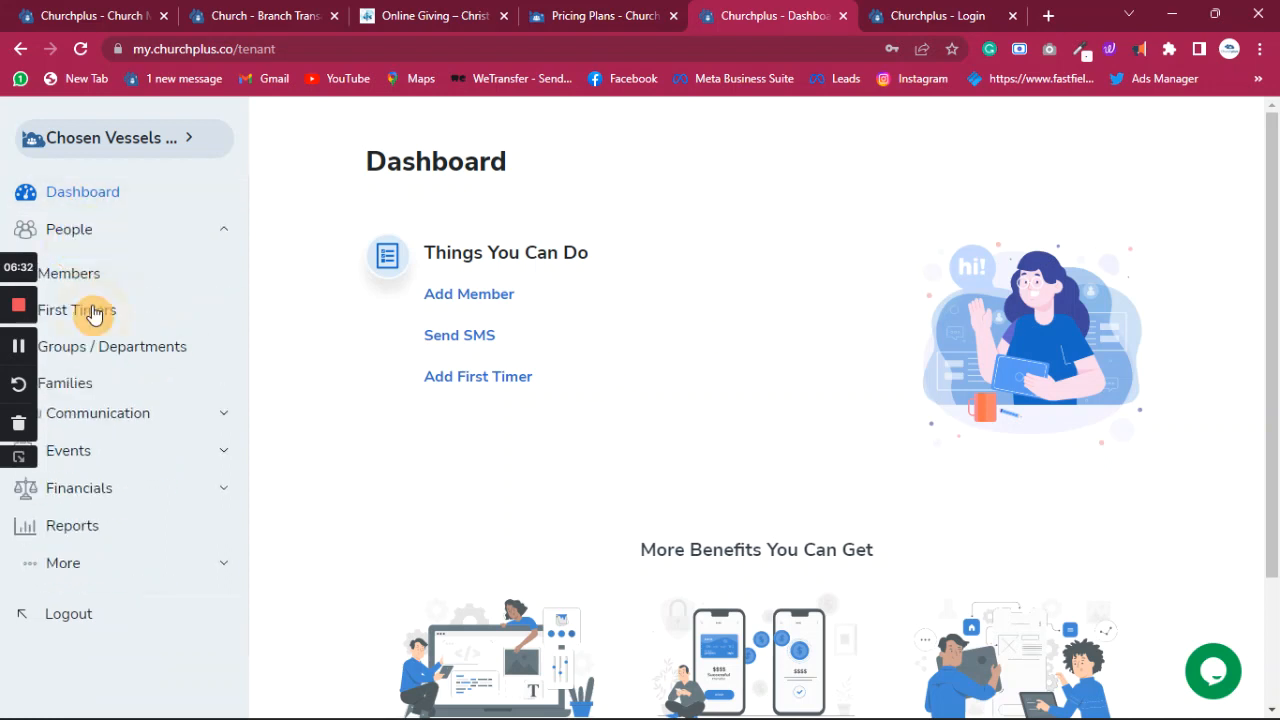
pyautogui.click(85, 231)
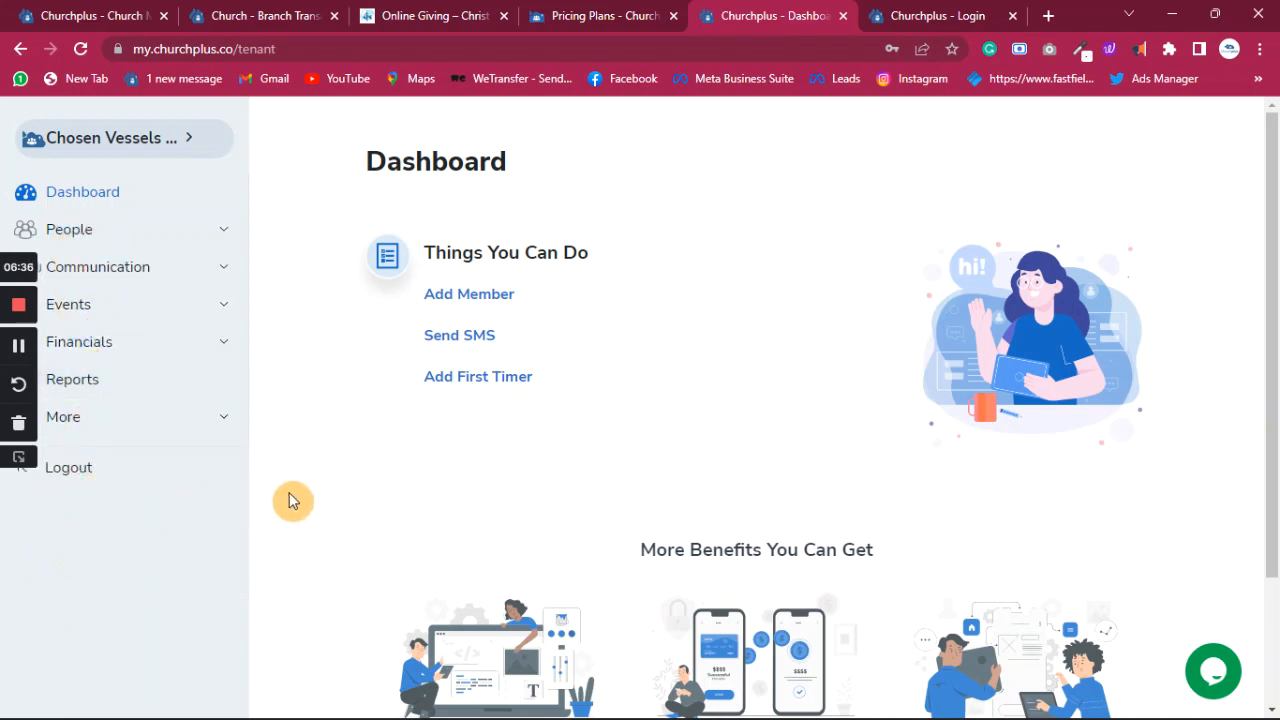
pyautogui.click(68, 418)
# - Open Settings from the More section and select Membership Category
pyautogui.click(70, 647)
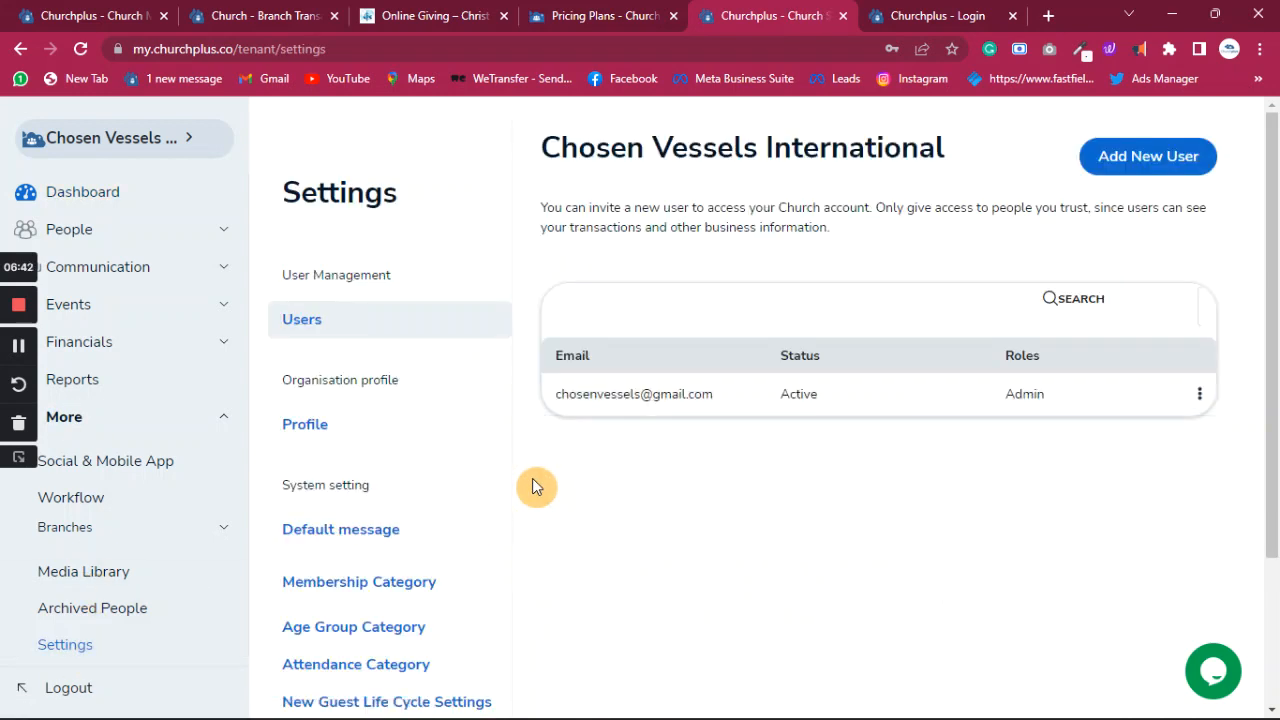
pyautogui.click(406, 594)
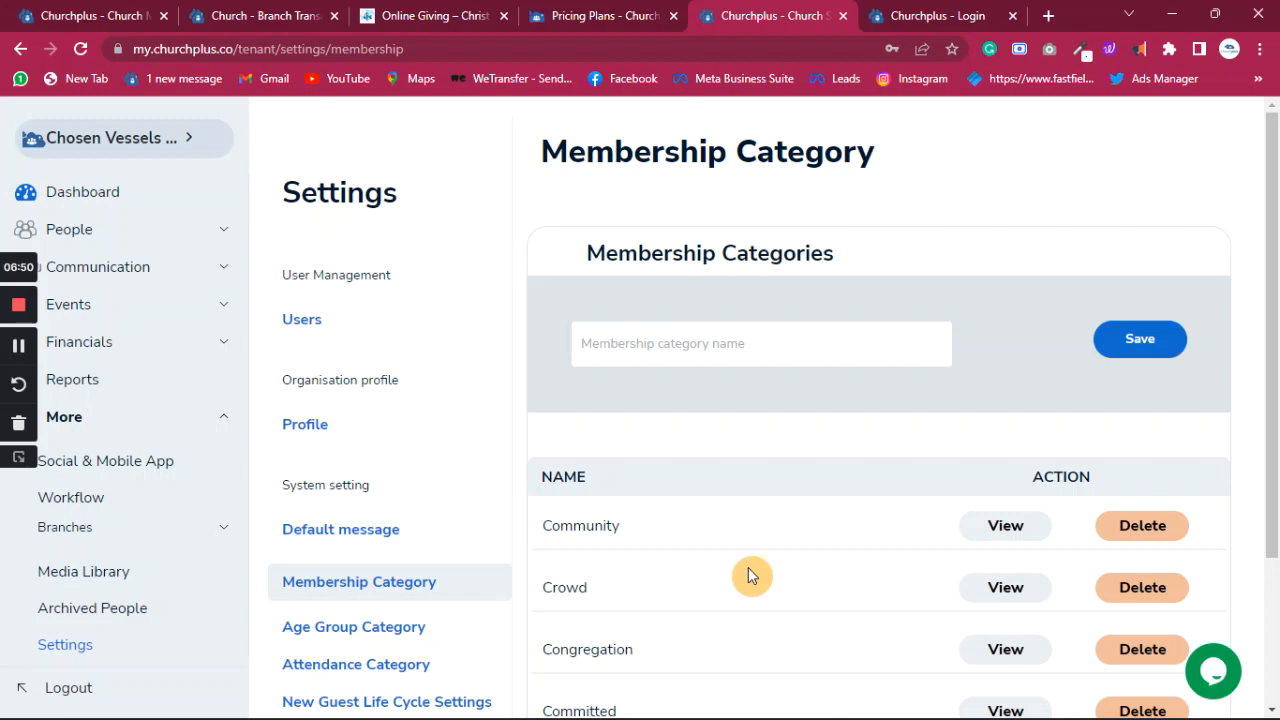
pyautogui.scroll(-2, 747, 566)
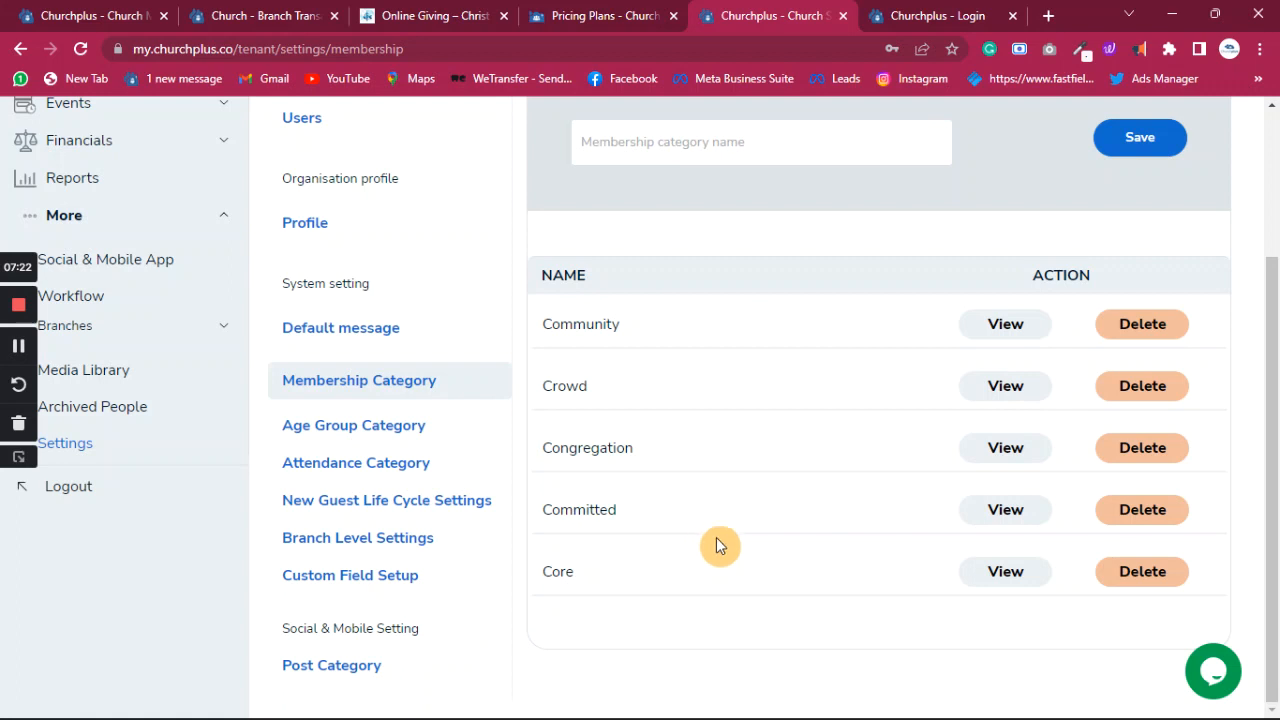
# - Rename the Core membership category to Full Member and save it
pyautogui.click(1005, 571)
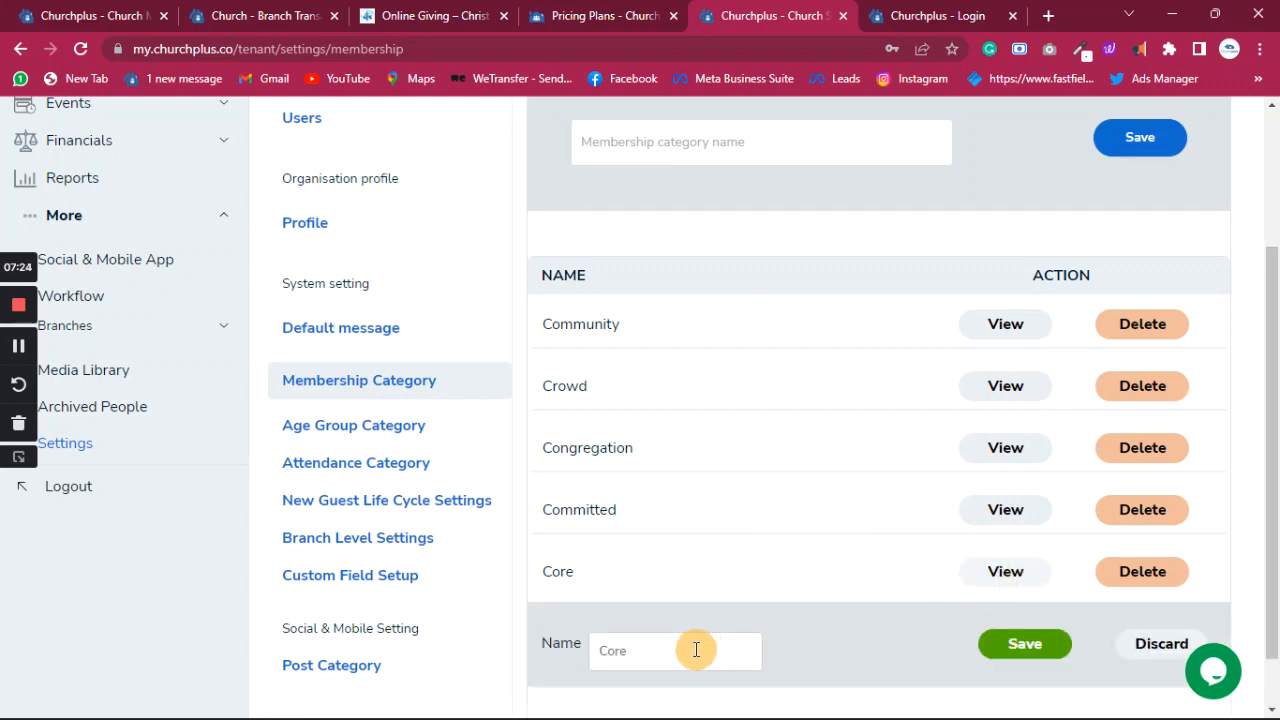
pyautogui.moveTo(674, 652); pyautogui.dragTo(592, 662)
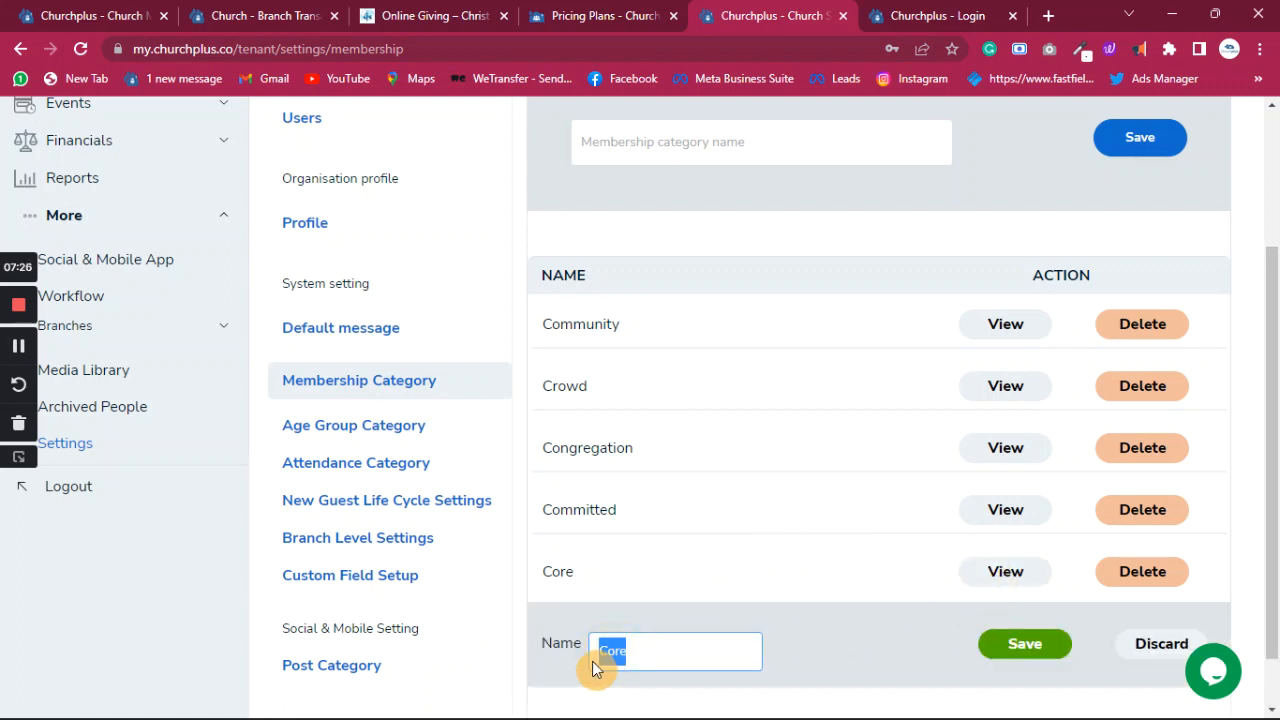
pyautogui.press('BackSpace')
pyautogui.write('Full MEMBER')
pyautogui.press('BackSpace')
pyautogui.press('BackSpace')
pyautogui.press('BackSpace')
pyautogui.press('BackSpace')
pyautogui.press('BackSpace')
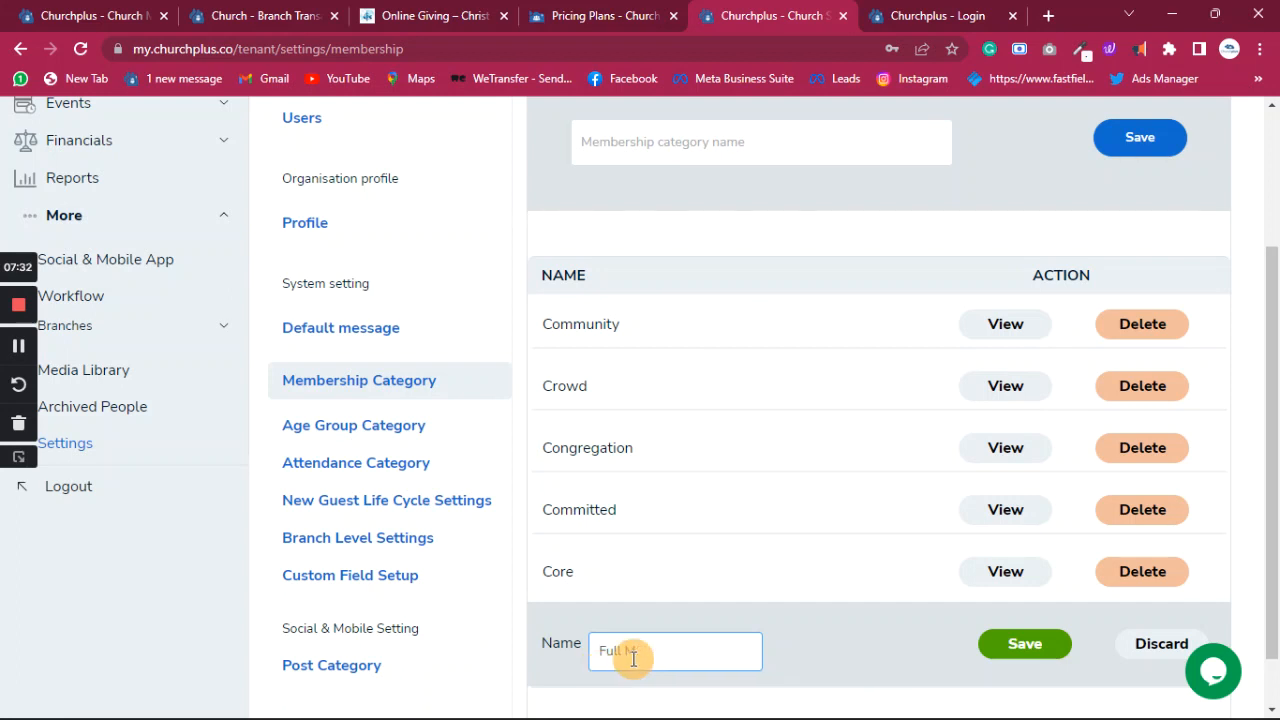
pyautogui.write('ember')
pyautogui.click(1022, 655)
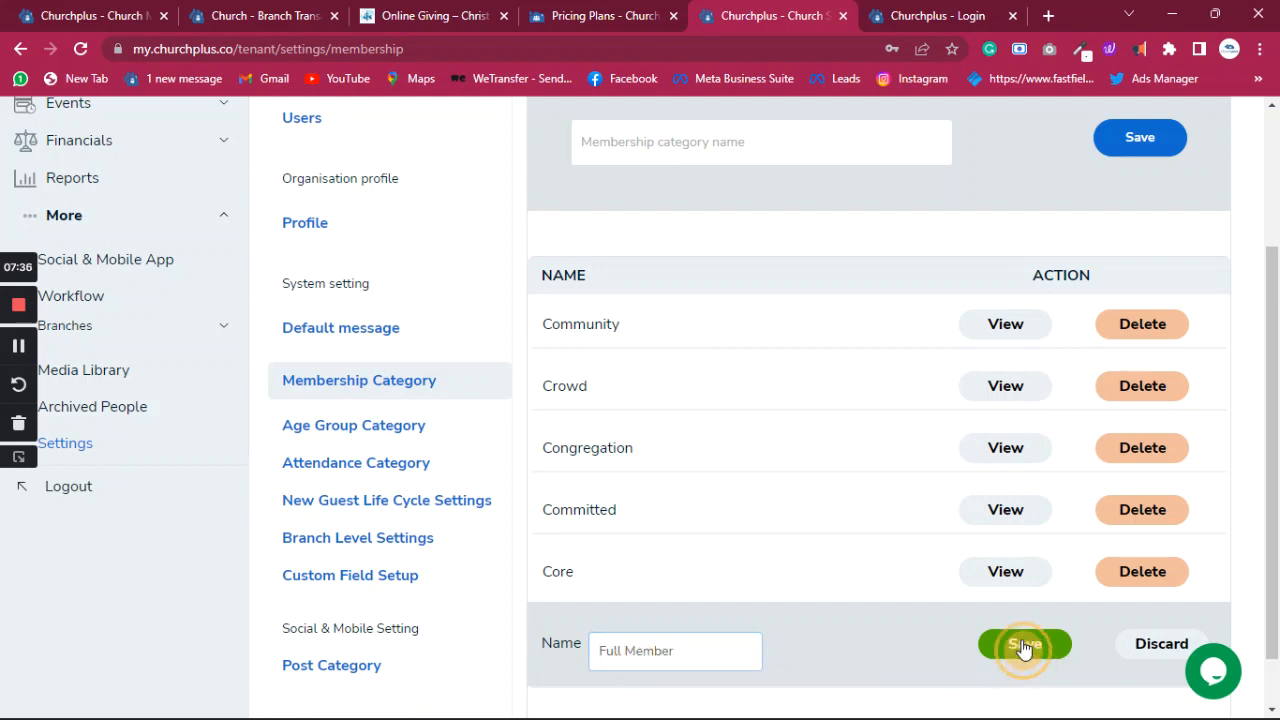
# - Rename Committed to First Timer and Congregation to New Convert, saving each
pyautogui.click(1006, 573)
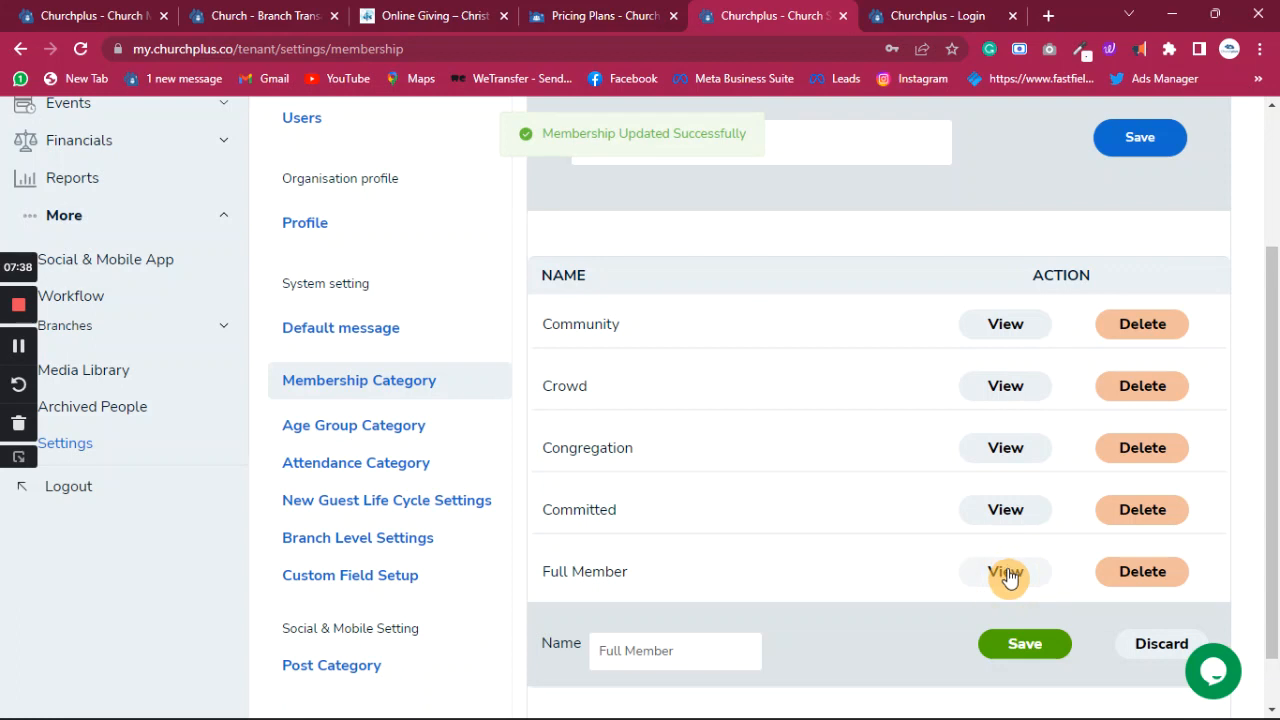
pyautogui.click(1012, 514)
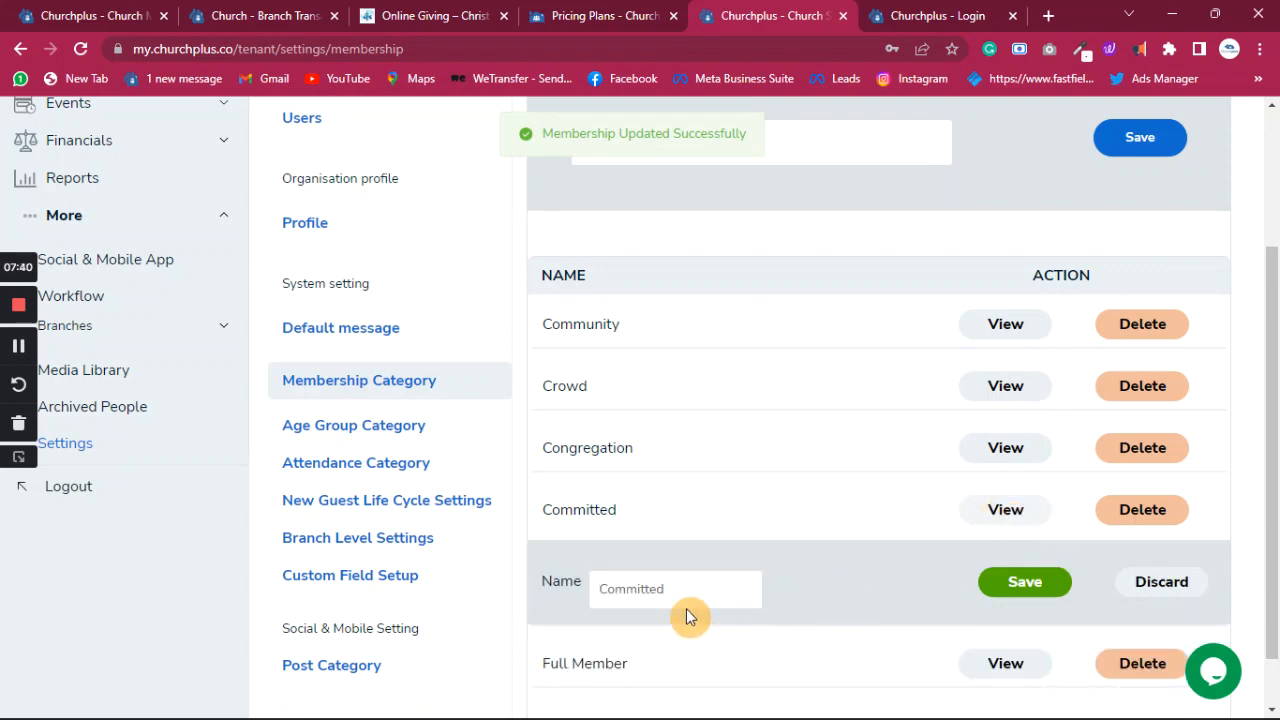
pyautogui.moveTo(686, 589); pyautogui.dragTo(559, 596)
pyautogui.write('F')
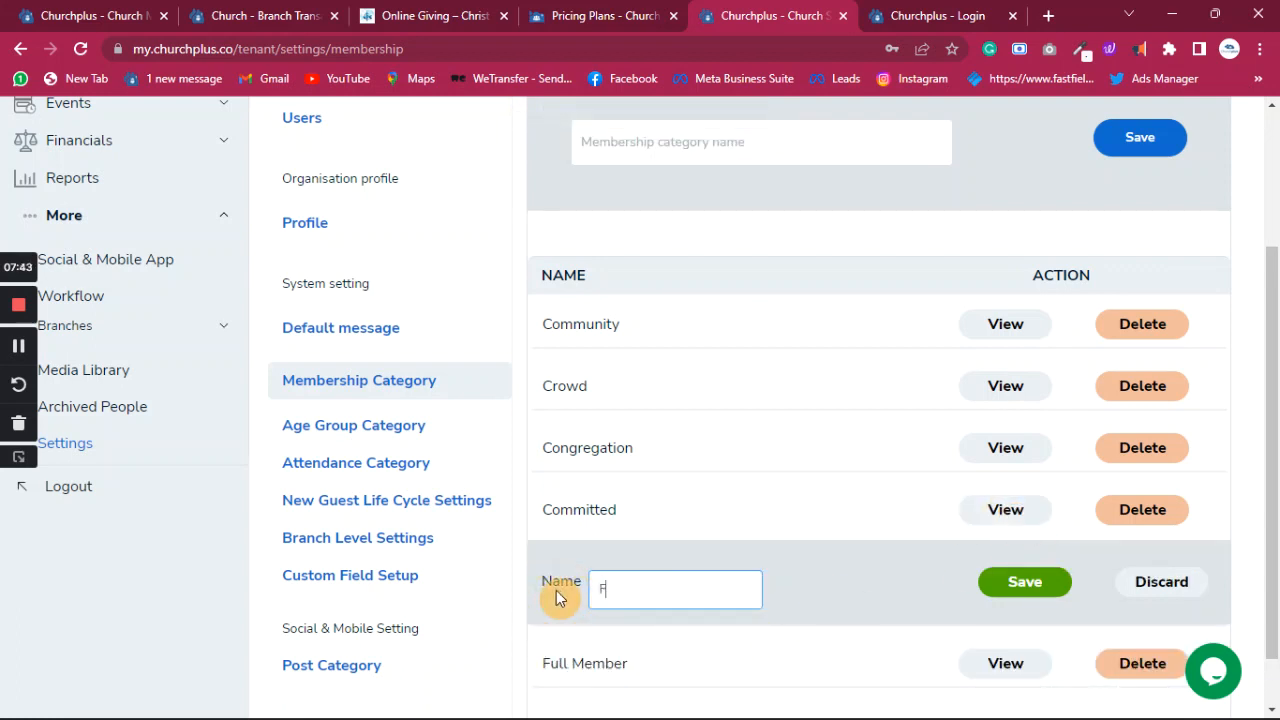
pyautogui.write('irst Timer')
pyautogui.click(1022, 582)
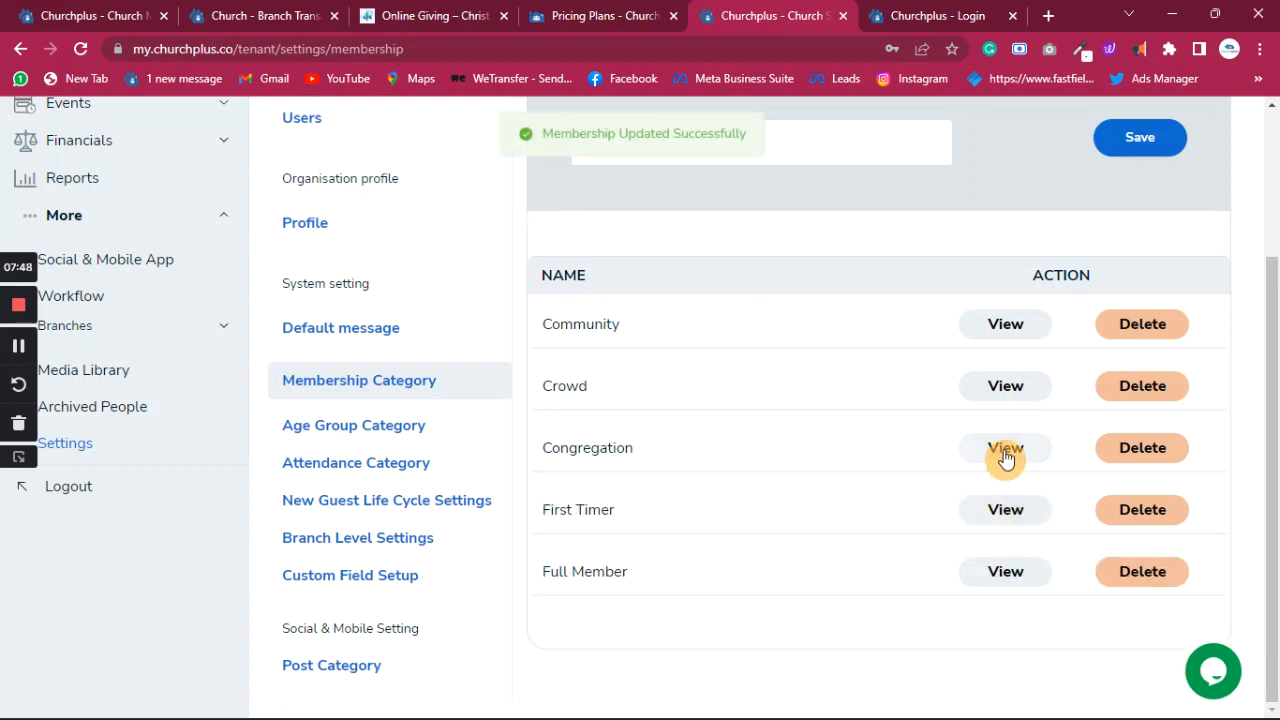
pyautogui.click(1005, 447)
pyautogui.moveTo(677, 528); pyautogui.dragTo(580, 531)
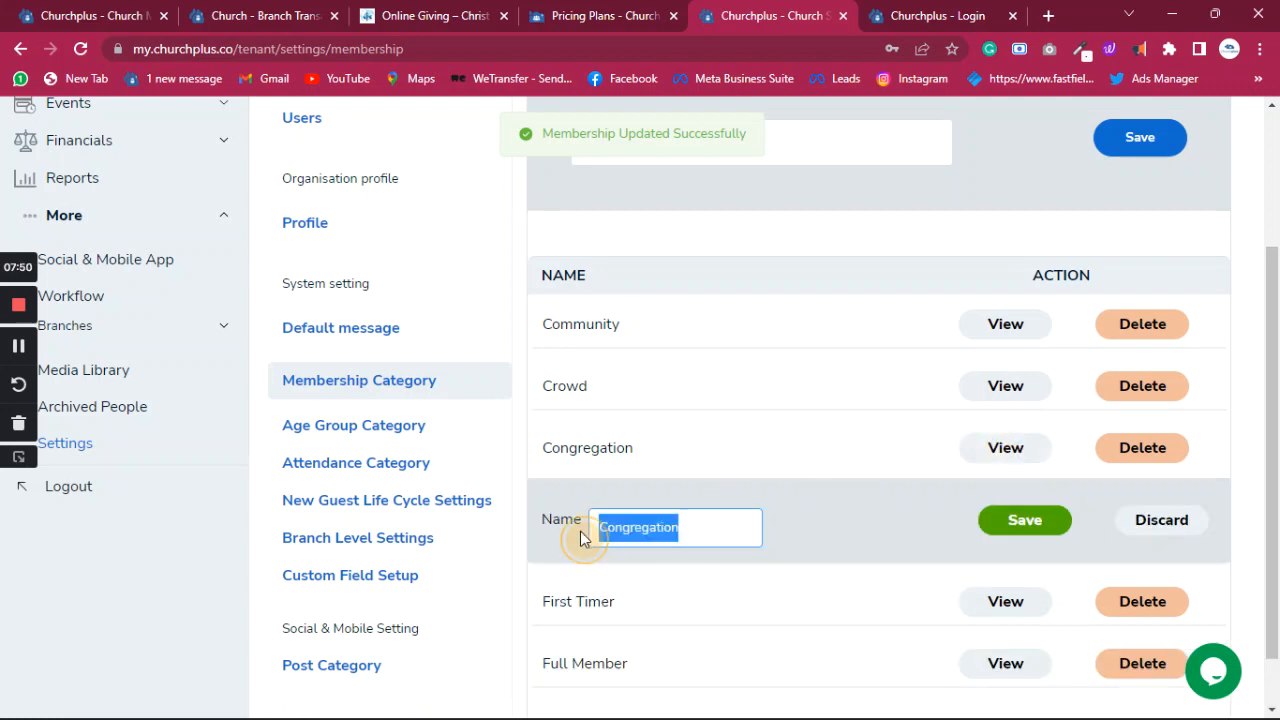
pyautogui.write('New')
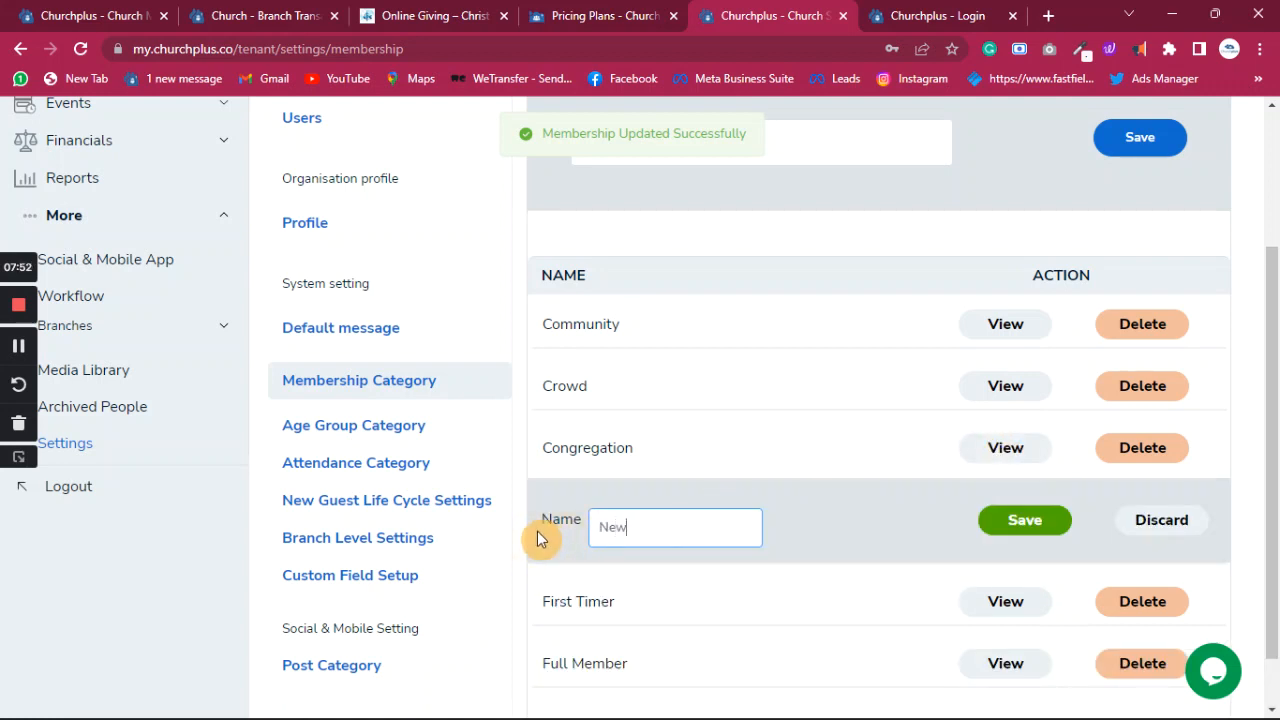
pyautogui.write(' Convert')
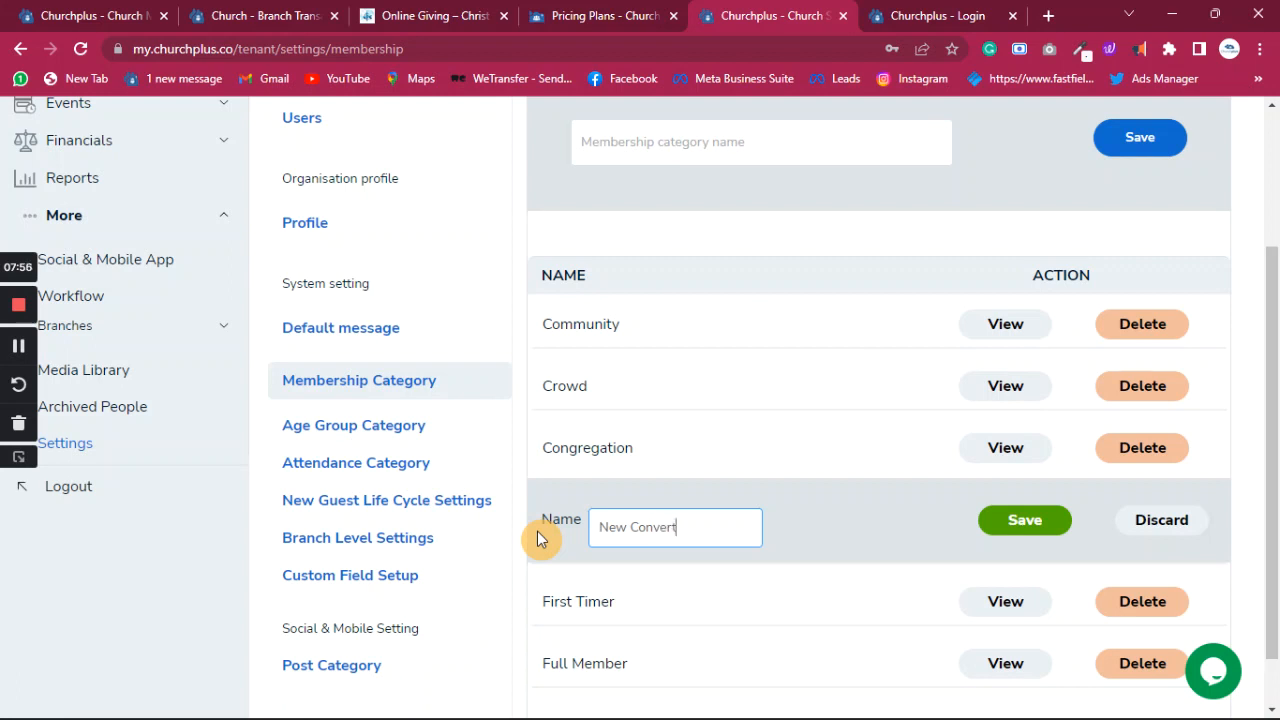
pyautogui.click(1023, 520)
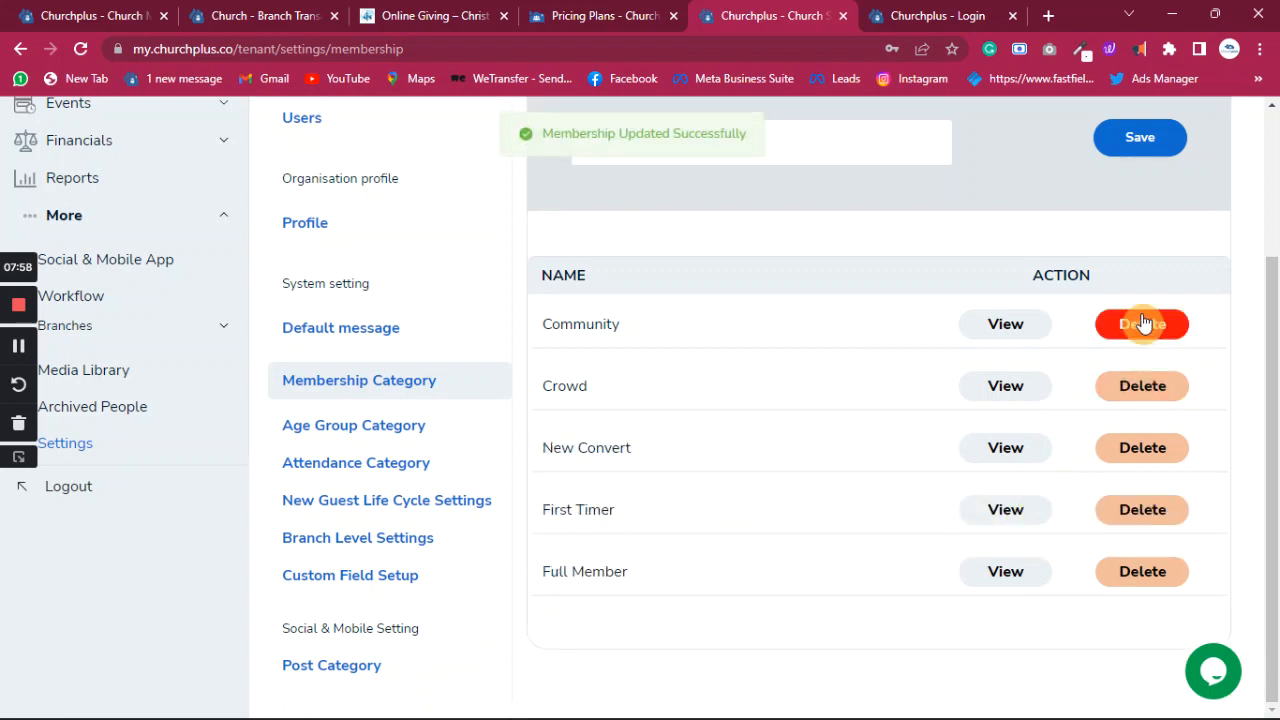
# - Delete the Community and Crowd categories, confirming each deletion
pyautogui.click(1146, 328)
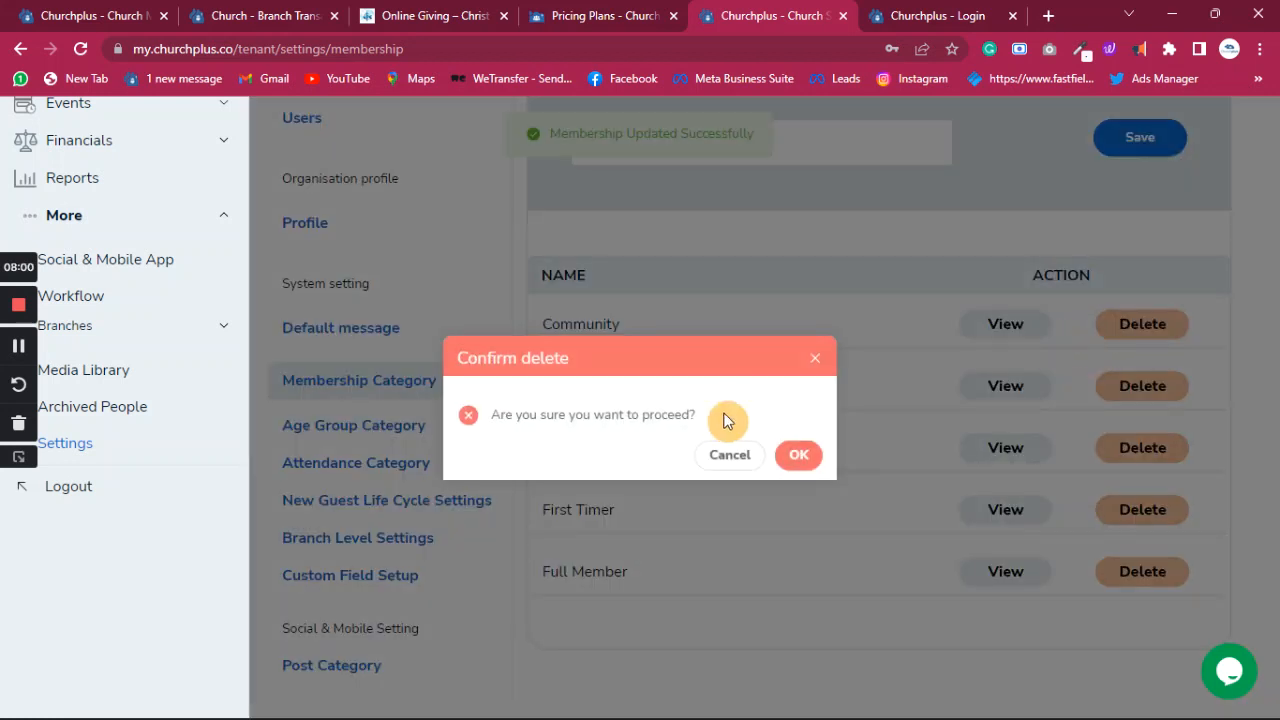
pyautogui.click(806, 457)
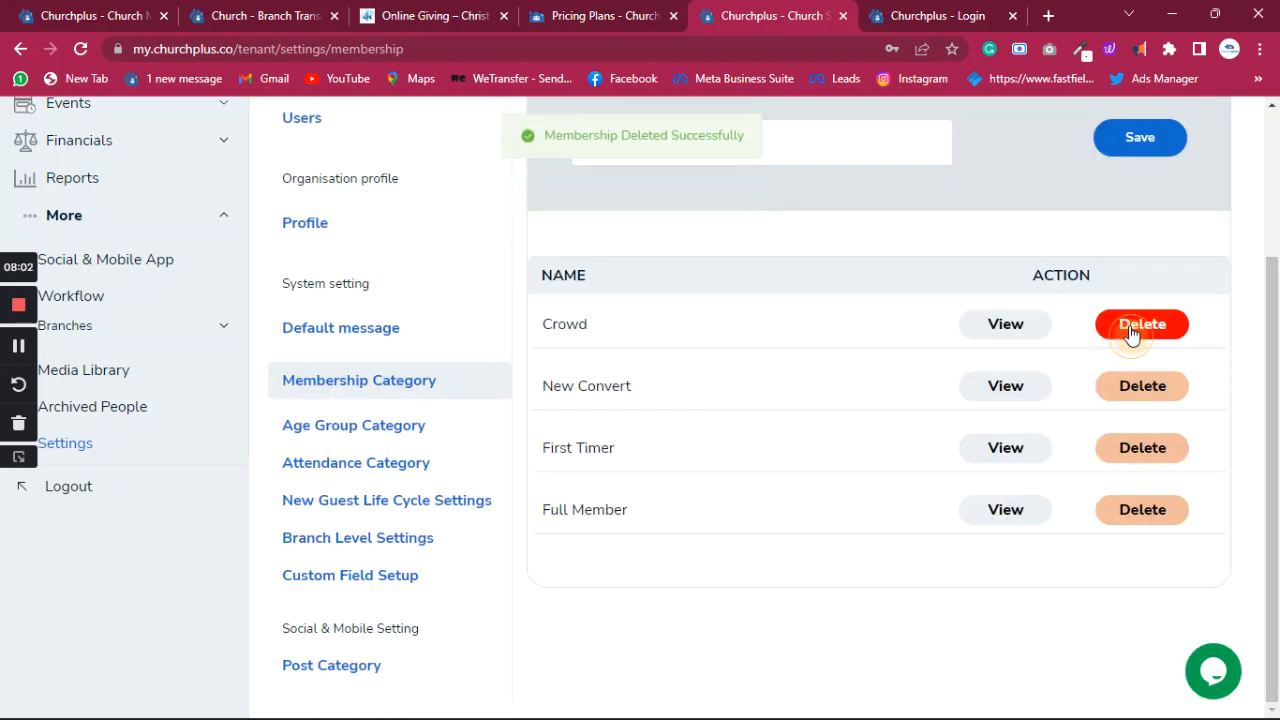
pyautogui.click(1128, 330)
pyautogui.click(797, 458)
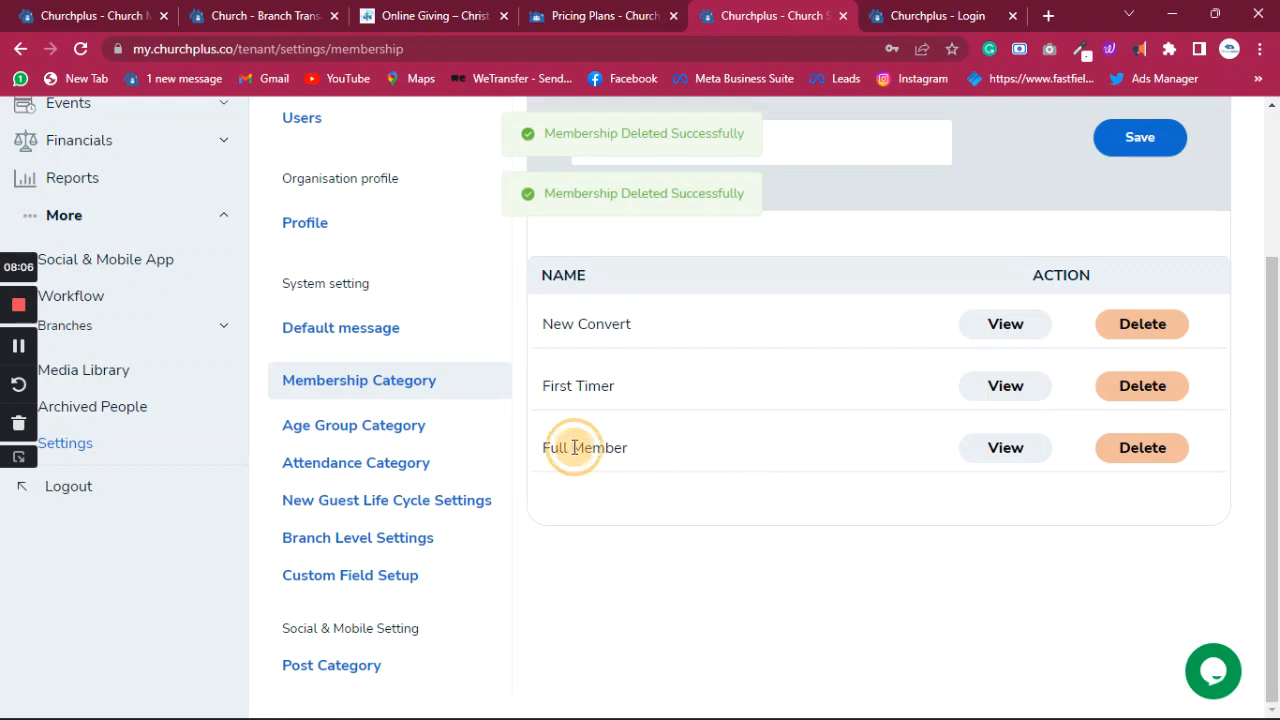
pyautogui.moveTo(723, 449); pyautogui.dragTo(744, 338)
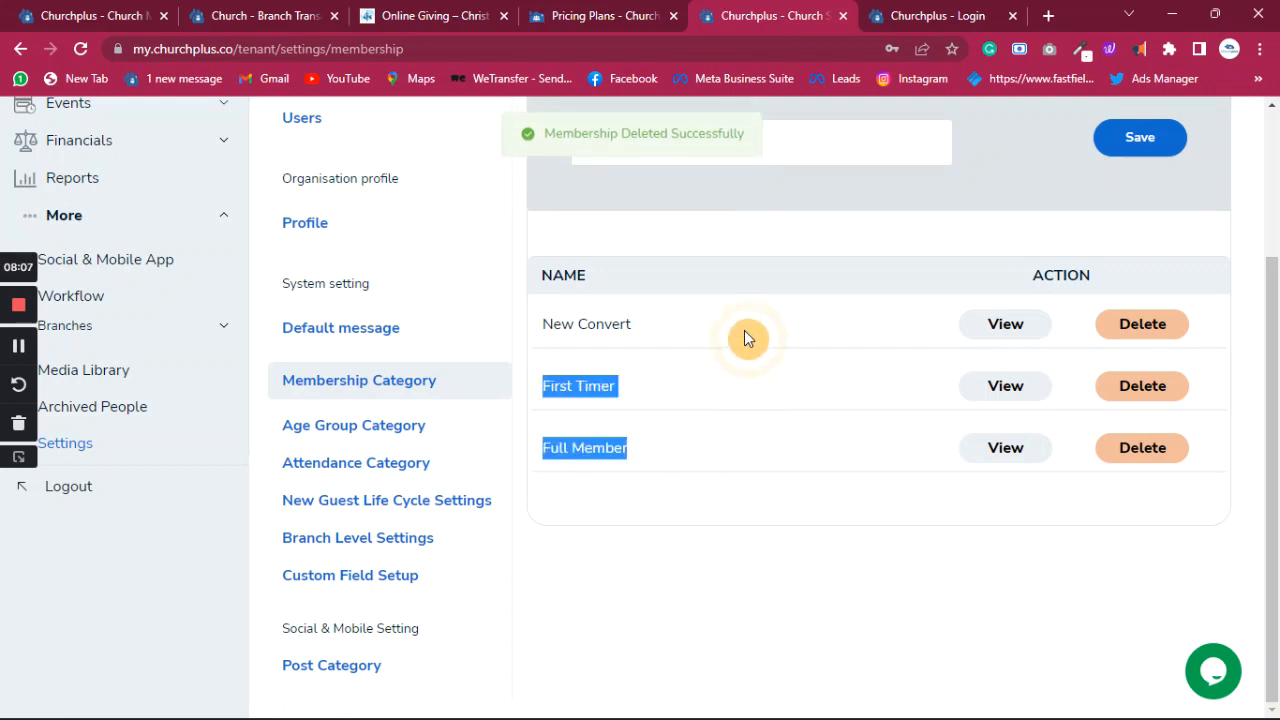
pyautogui.click(855, 630)
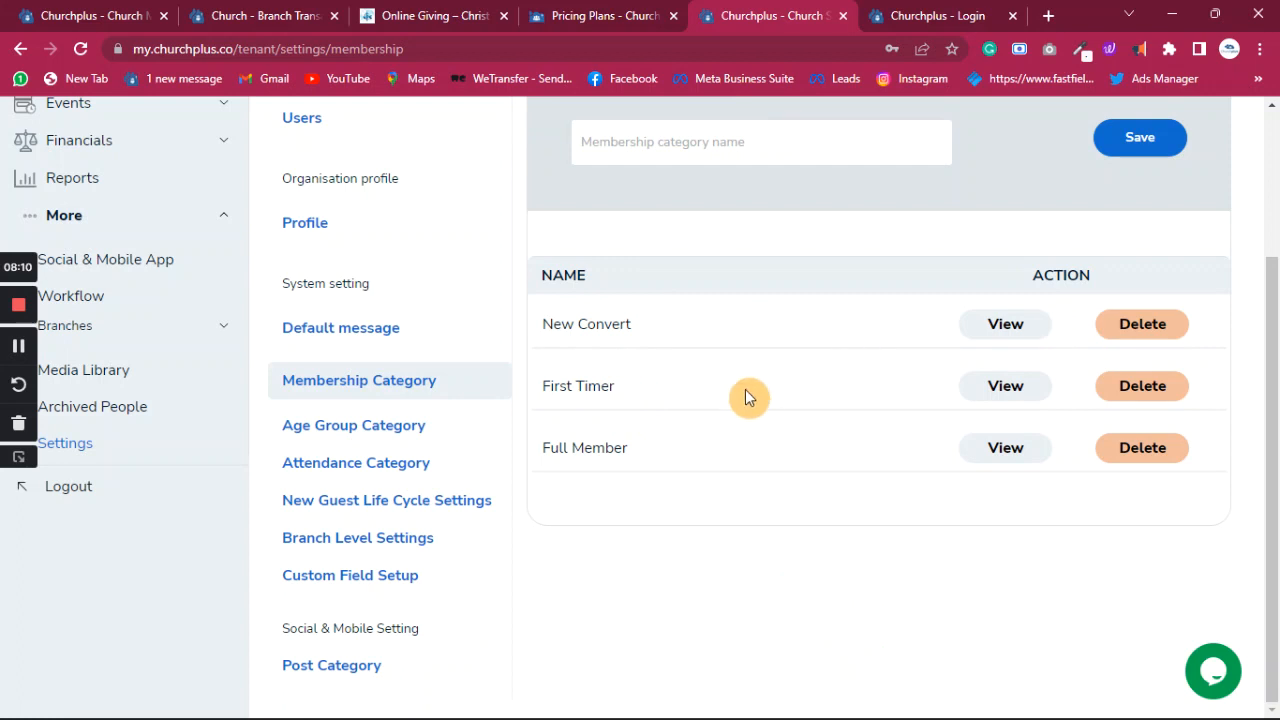
pyautogui.scroll(3, 749, 395)
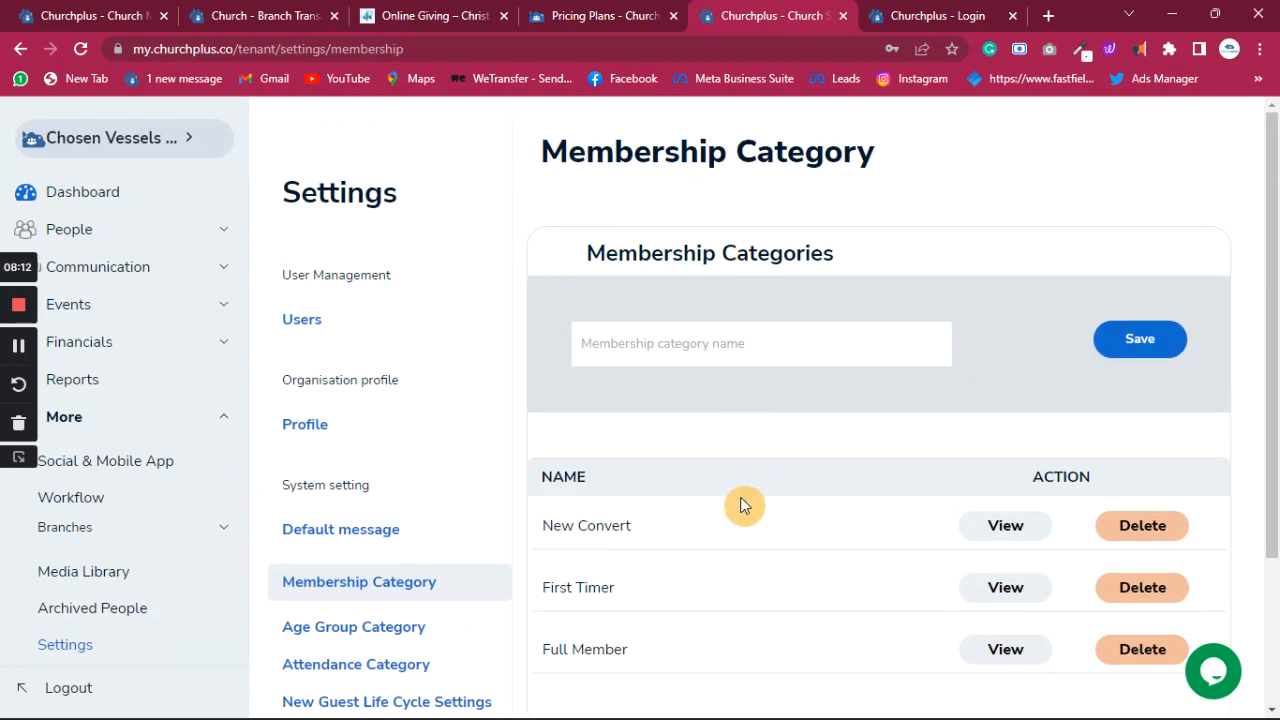
pyautogui.scroll(-2, 740, 495)
pyautogui.scroll(2, 740, 492)
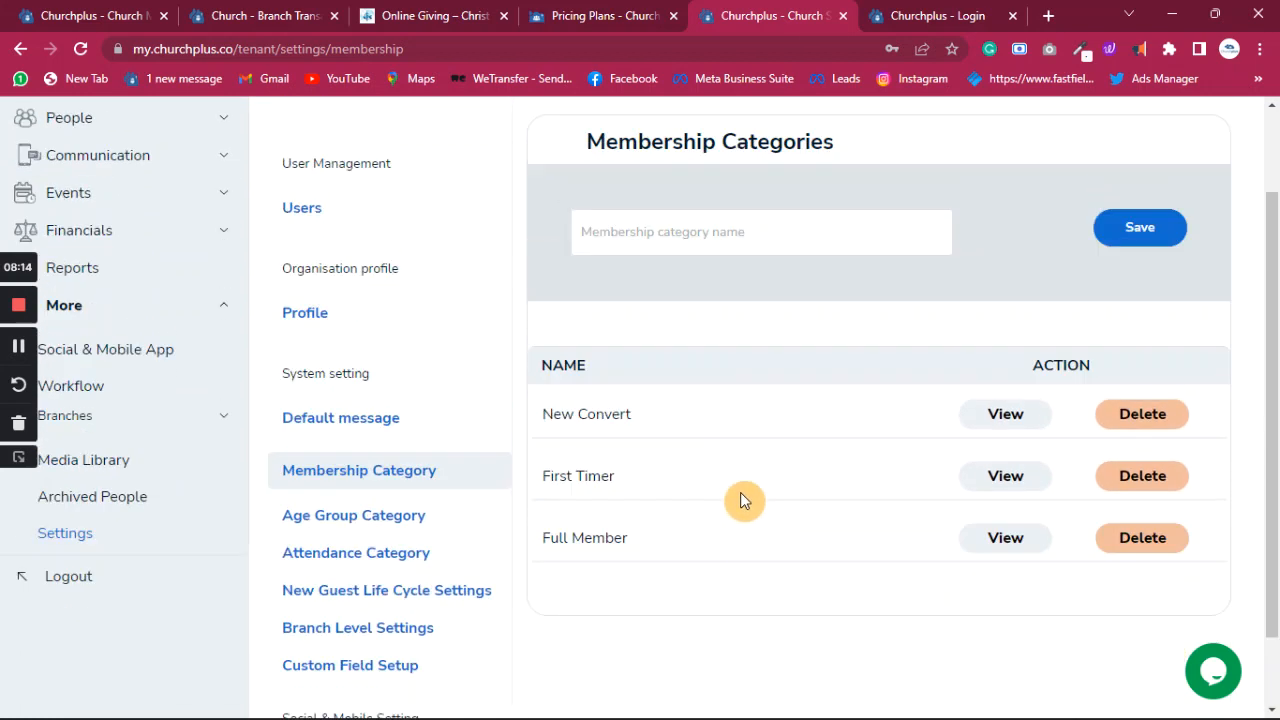
pyautogui.scroll(-1, 741, 488)
pyautogui.click(760, 248)
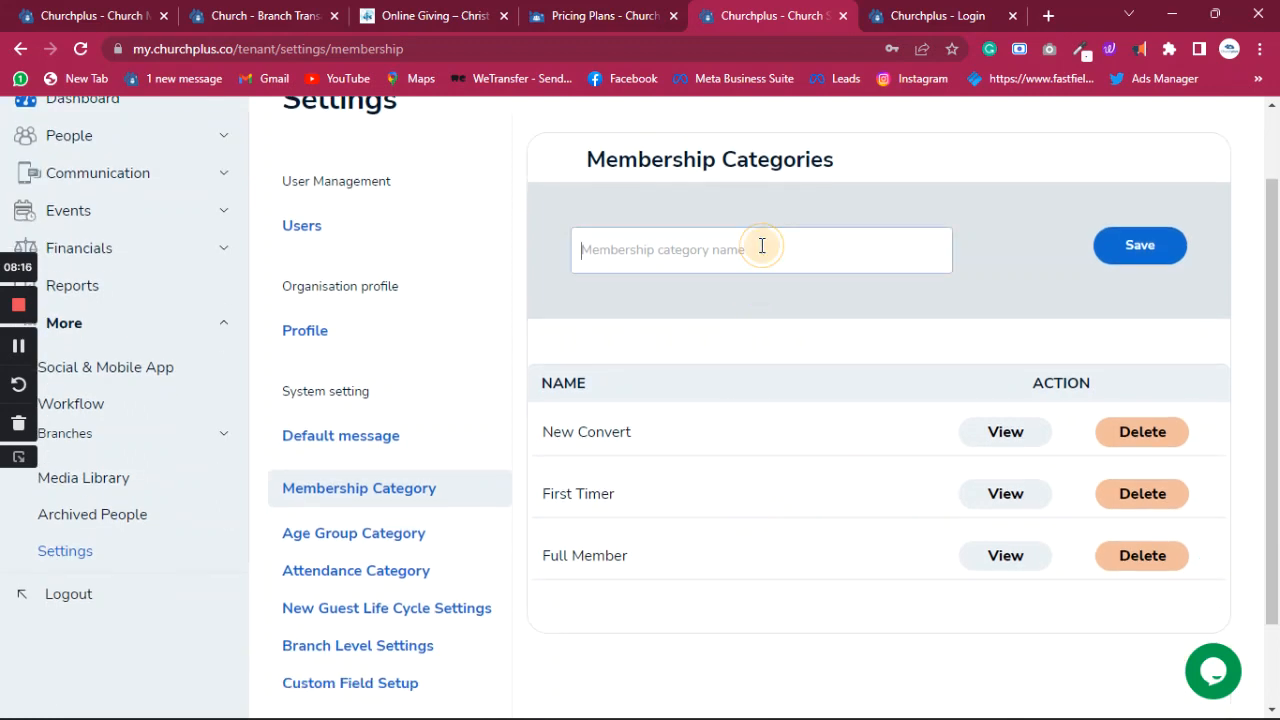
pyautogui.click(983, 184)
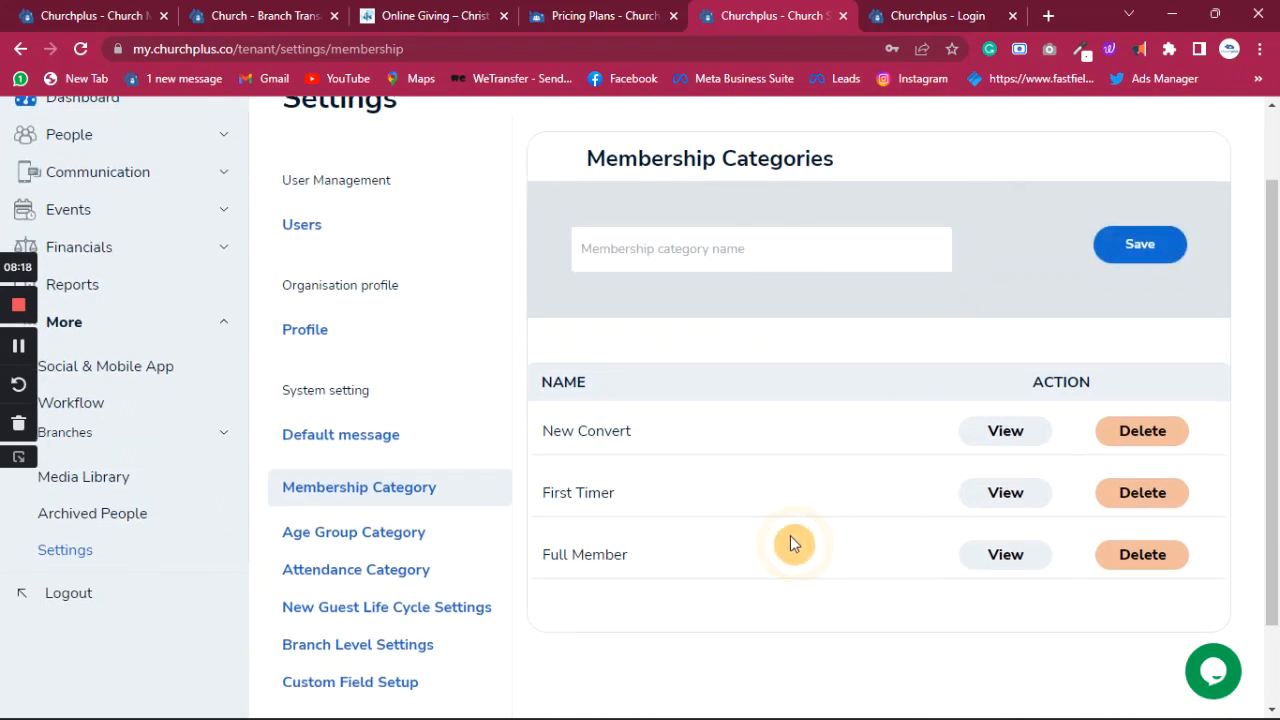
pyautogui.scroll(-1, 792, 537)
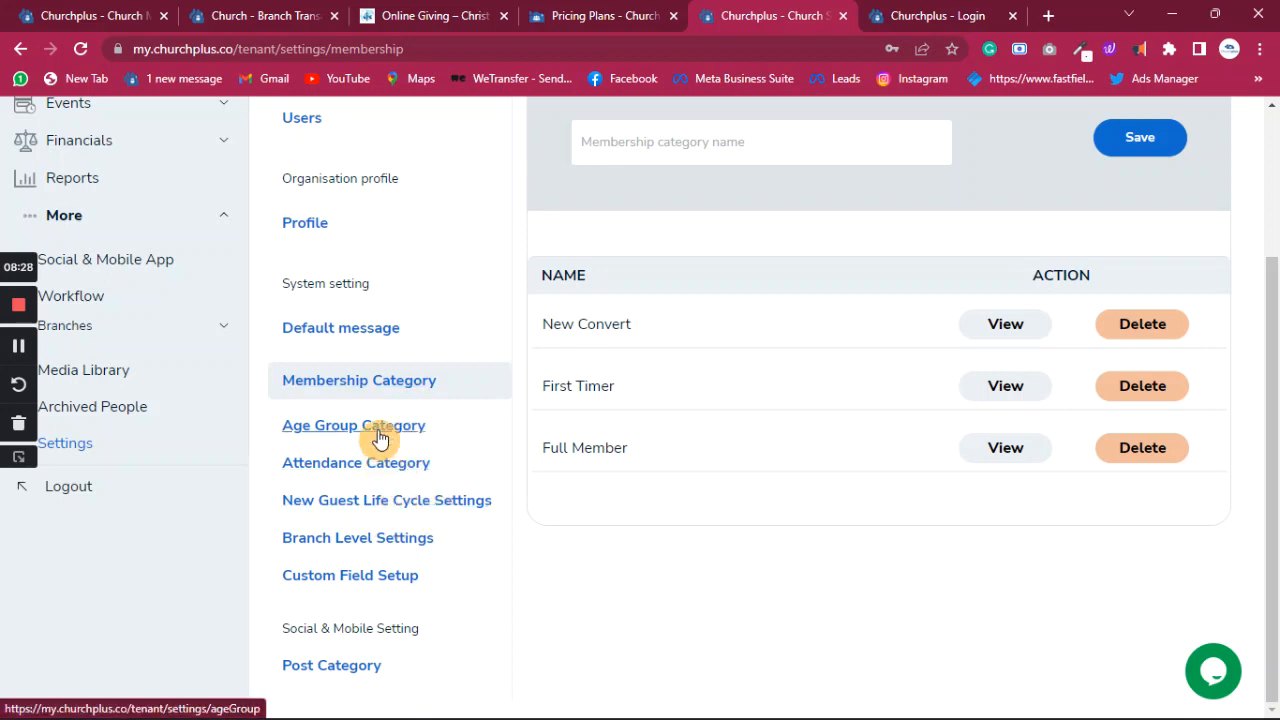
# - In New Guest Life Cycle settings, add Foundational Class as the default stage
pyautogui.click(518, 506)
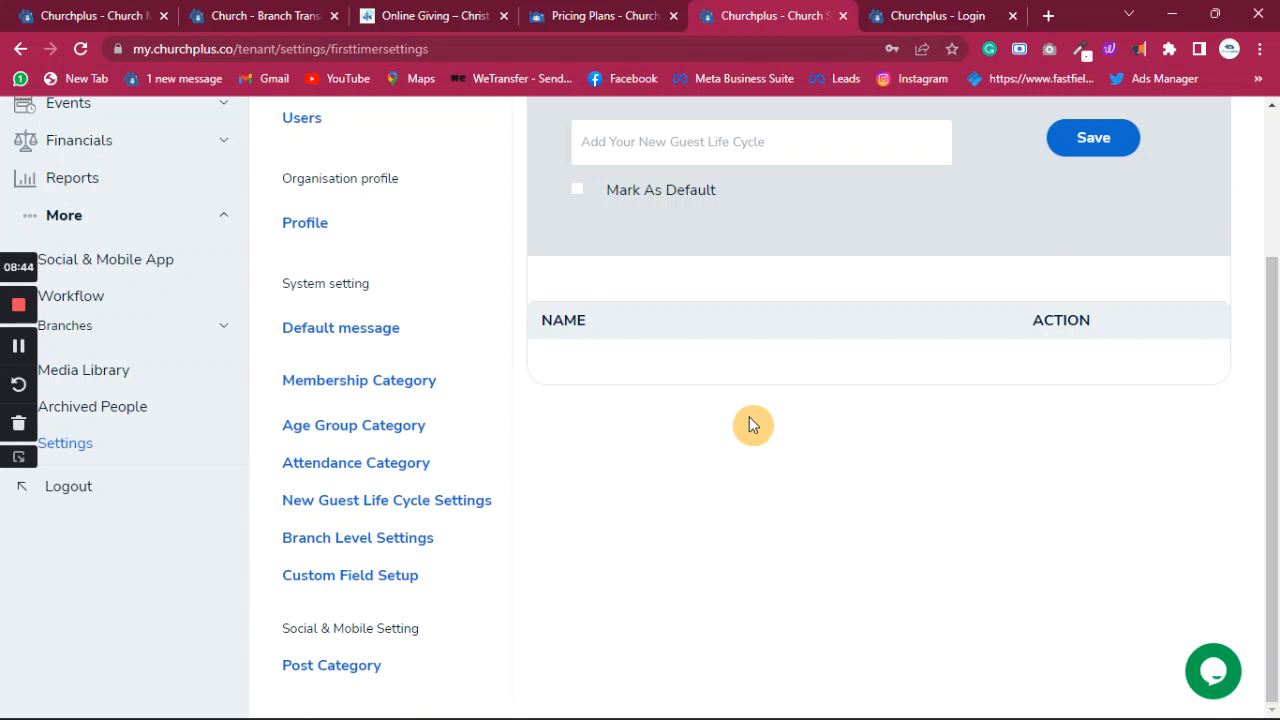
pyautogui.click(785, 146)
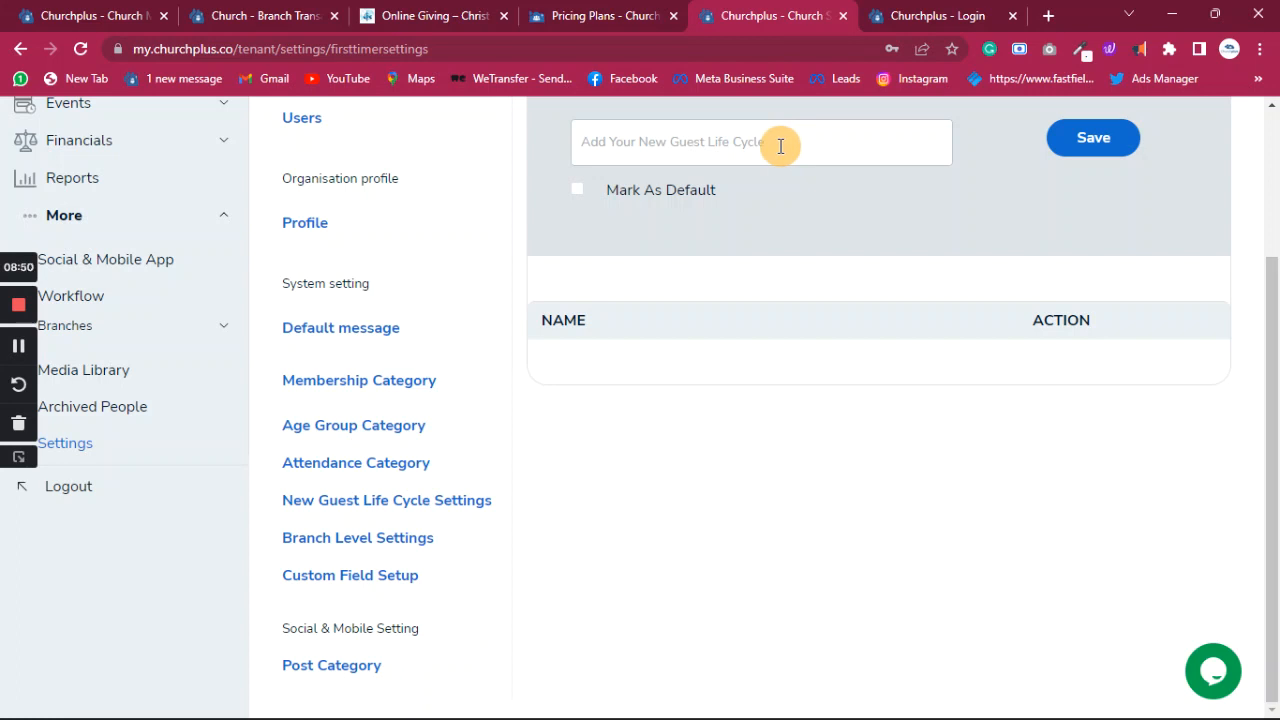
pyautogui.click(781, 146)
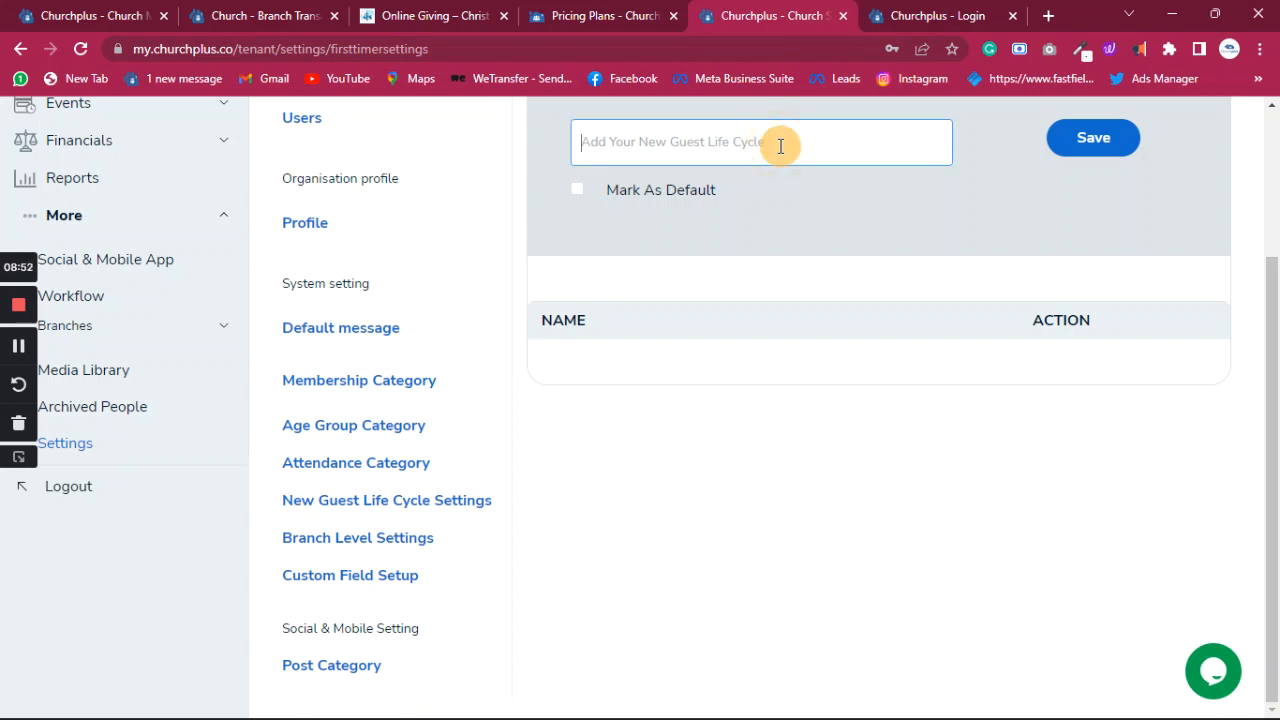
pyautogui.write('Fou')
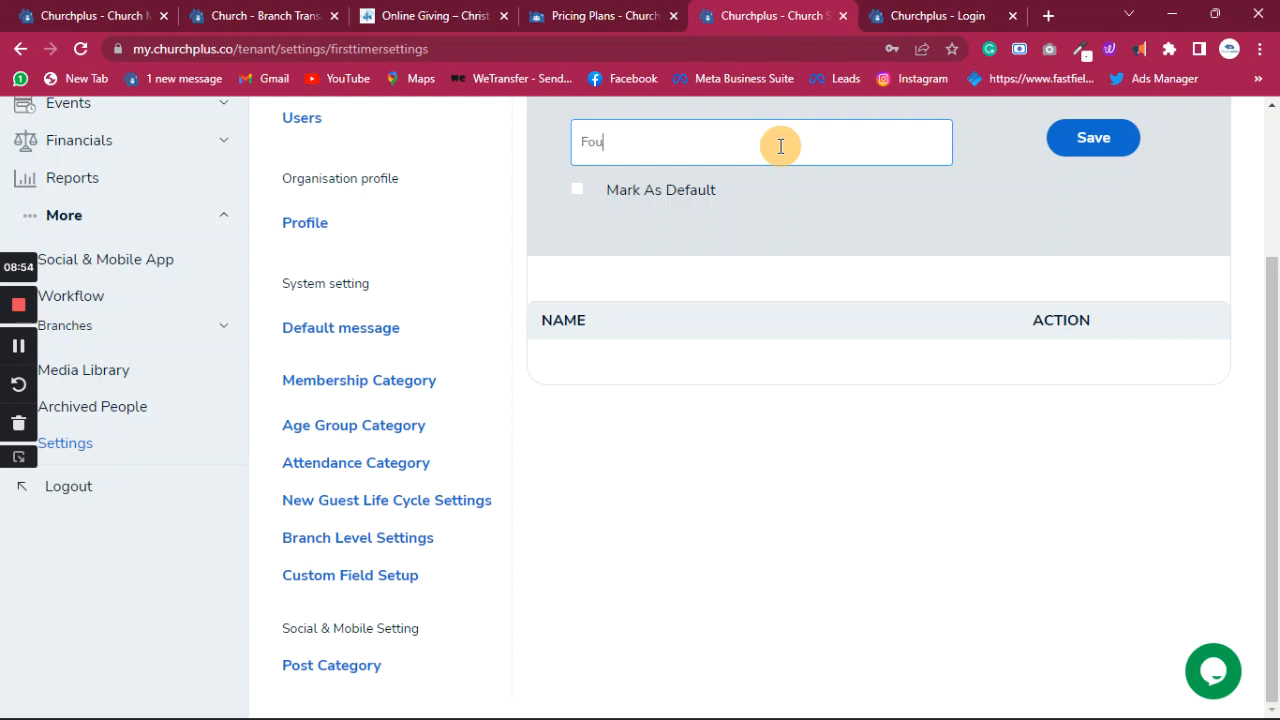
pyautogui.write('ndational Class')
pyautogui.click(578, 191)
pyautogui.click(1095, 152)
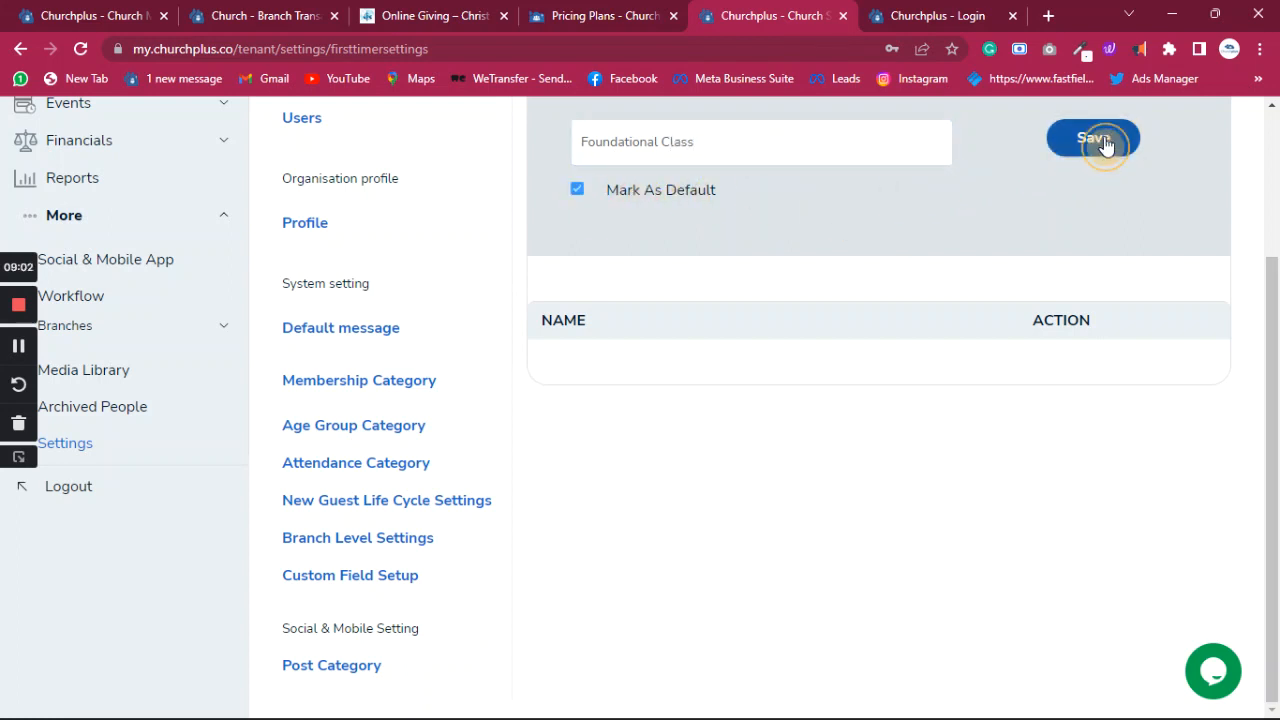
# - Add a Perfecting The Saint life cycle stage with corrected capitalisation
pyautogui.click(828, 139)
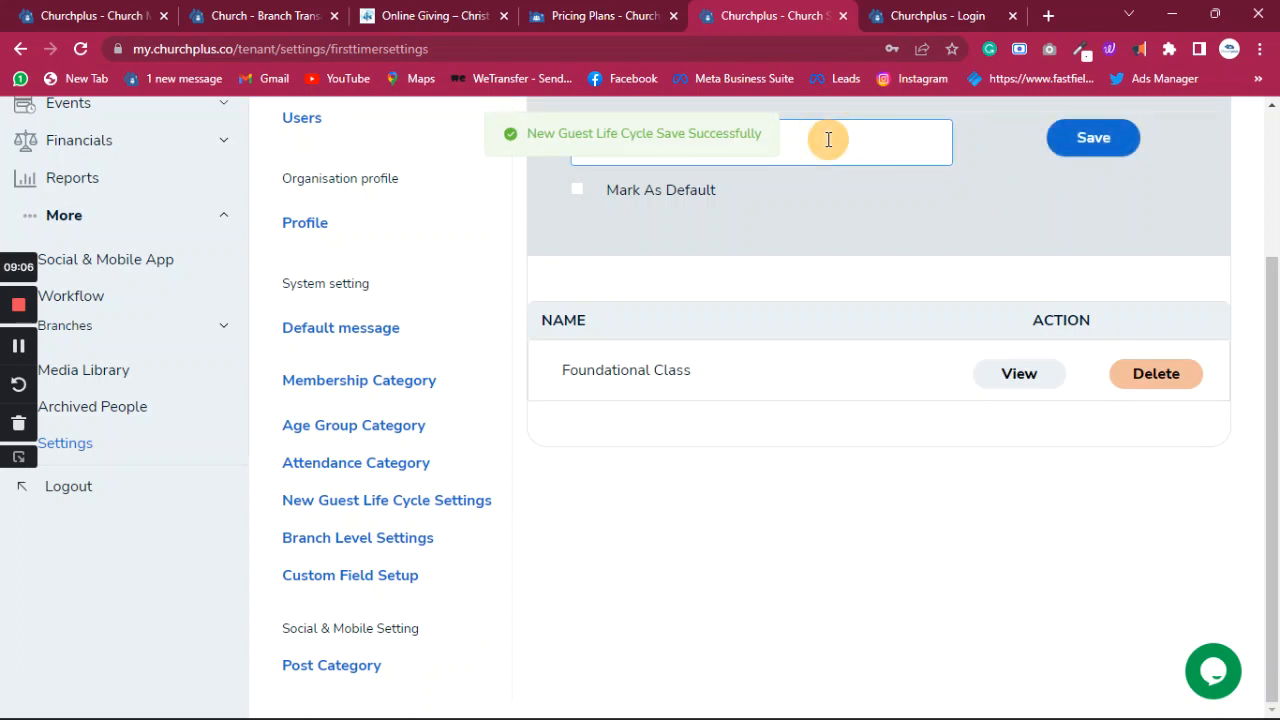
pyautogui.write('Perfe')
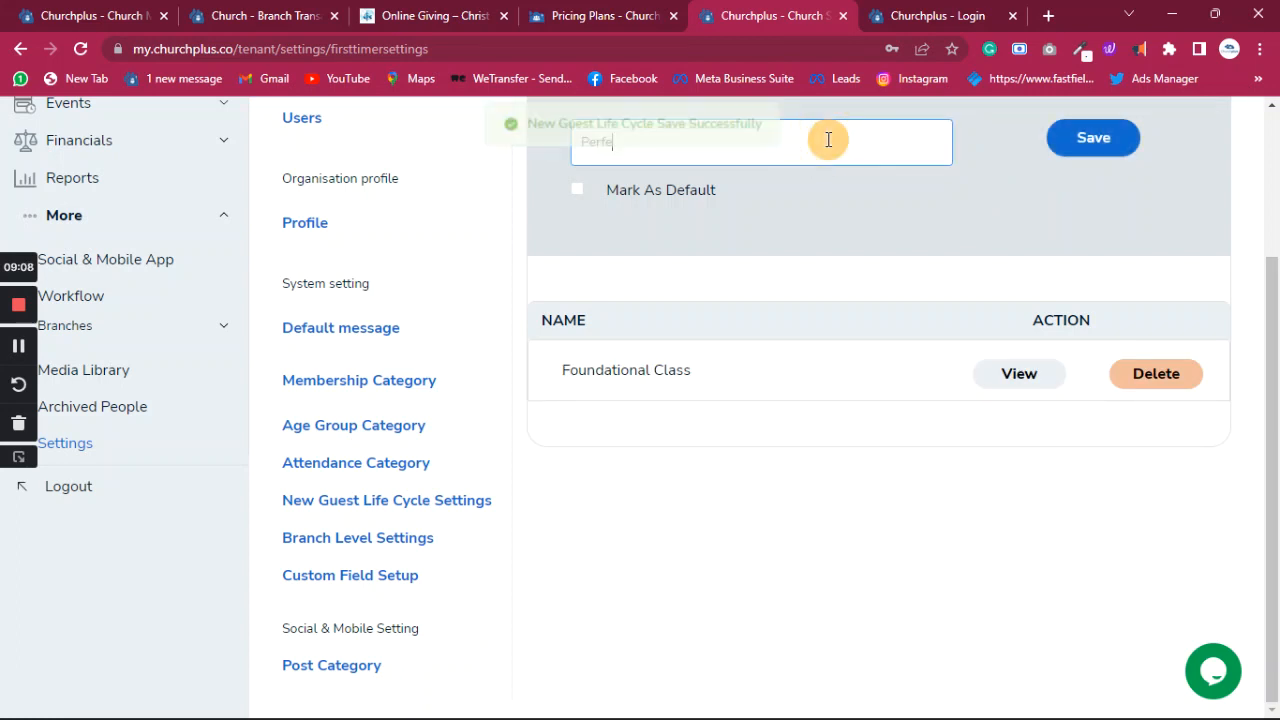
pyautogui.write('cting the s')
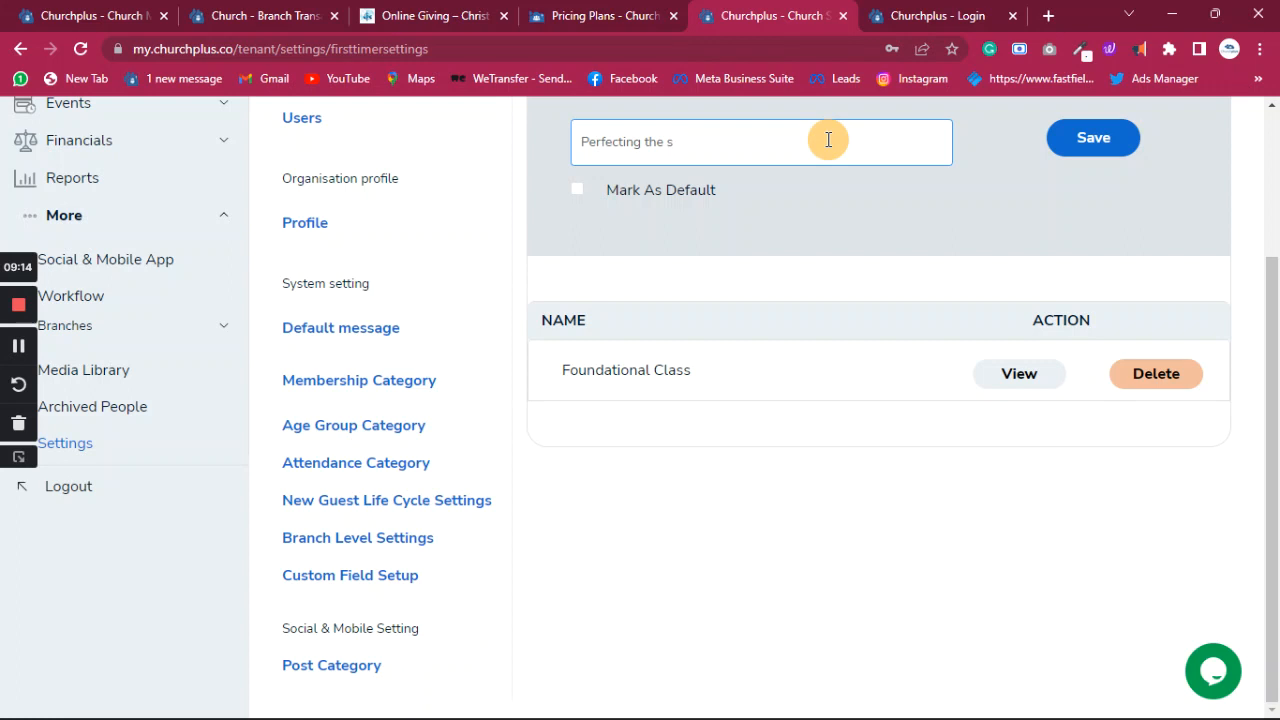
pyautogui.write('AINT')
pyautogui.press('BackSpace')
pyautogui.press('BackSpace')
pyautogui.press('BackSpace')
pyautogui.press('BackSpace')
pyautogui.press('BackSpace')
pyautogui.press('BackSpace')
pyautogui.press('BackSpace')
pyautogui.press('BackSpace')
pyautogui.press('BackSpace')
pyautogui.write('The Saint')
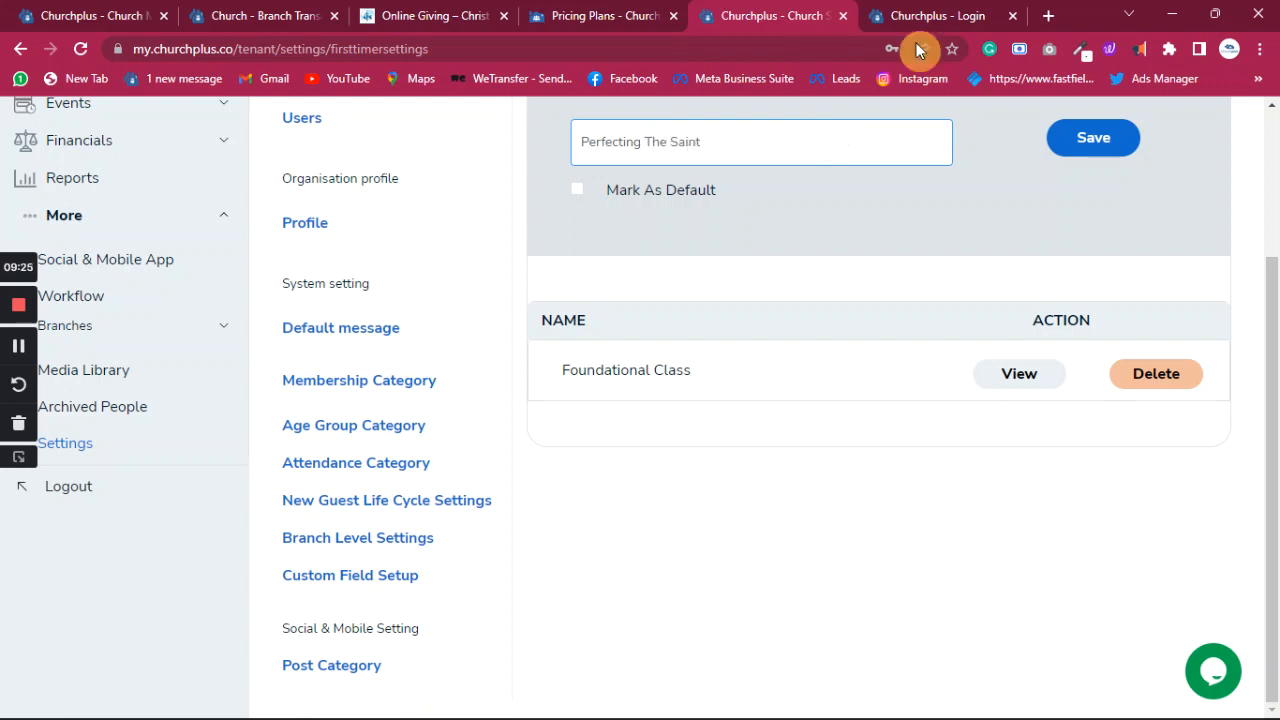
pyautogui.click(1091, 138)
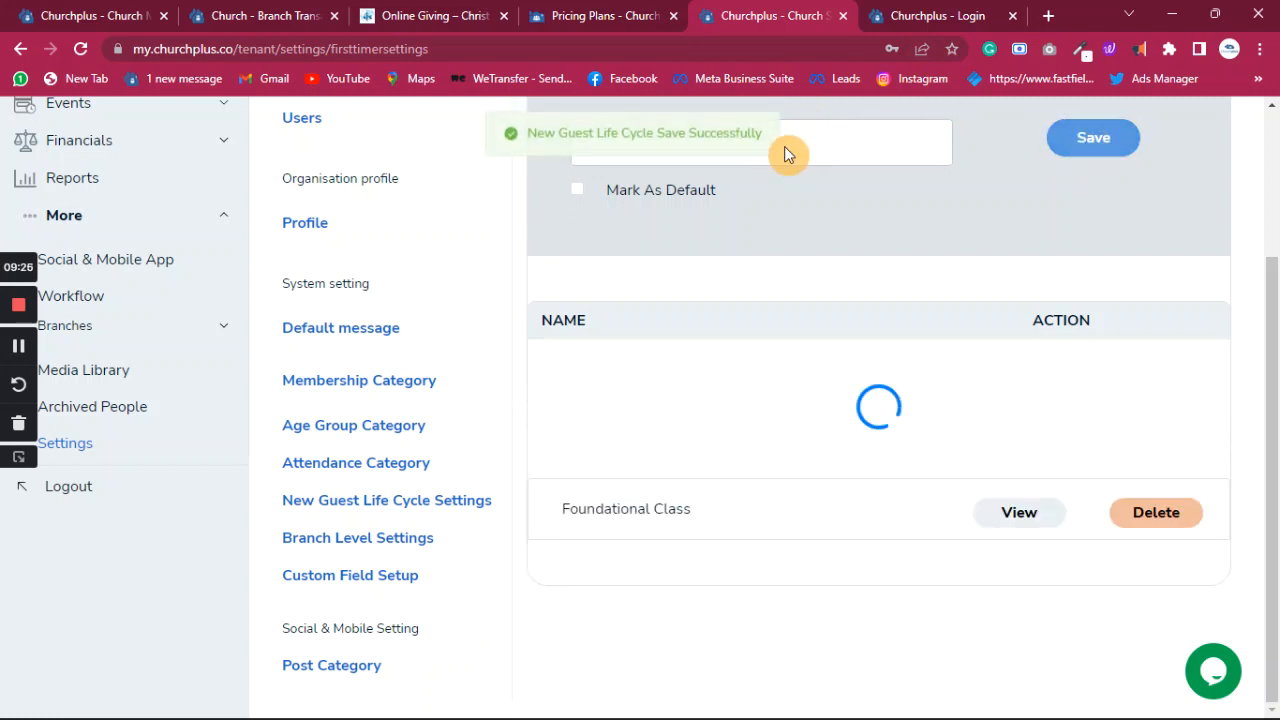
# - Add Workers In Training and Leadership In Training stages, capitalising 'In' in each
pyautogui.click(811, 141)
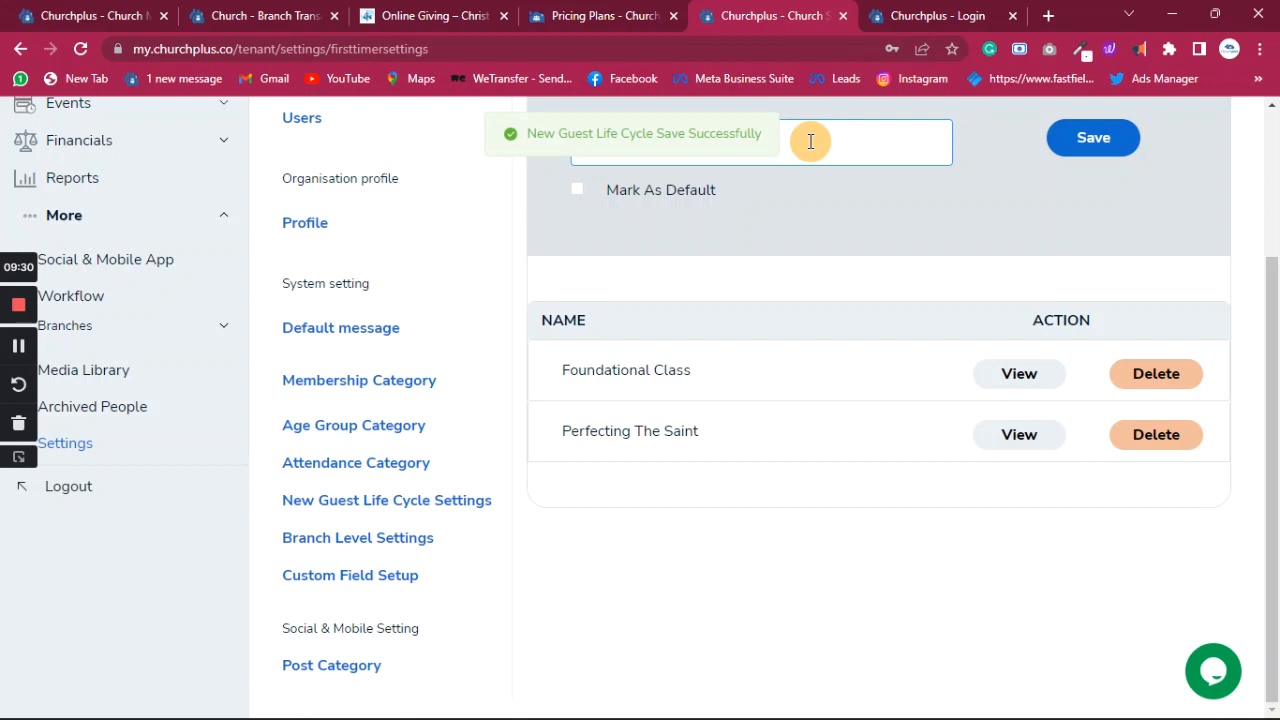
pyautogui.write('Workers i')
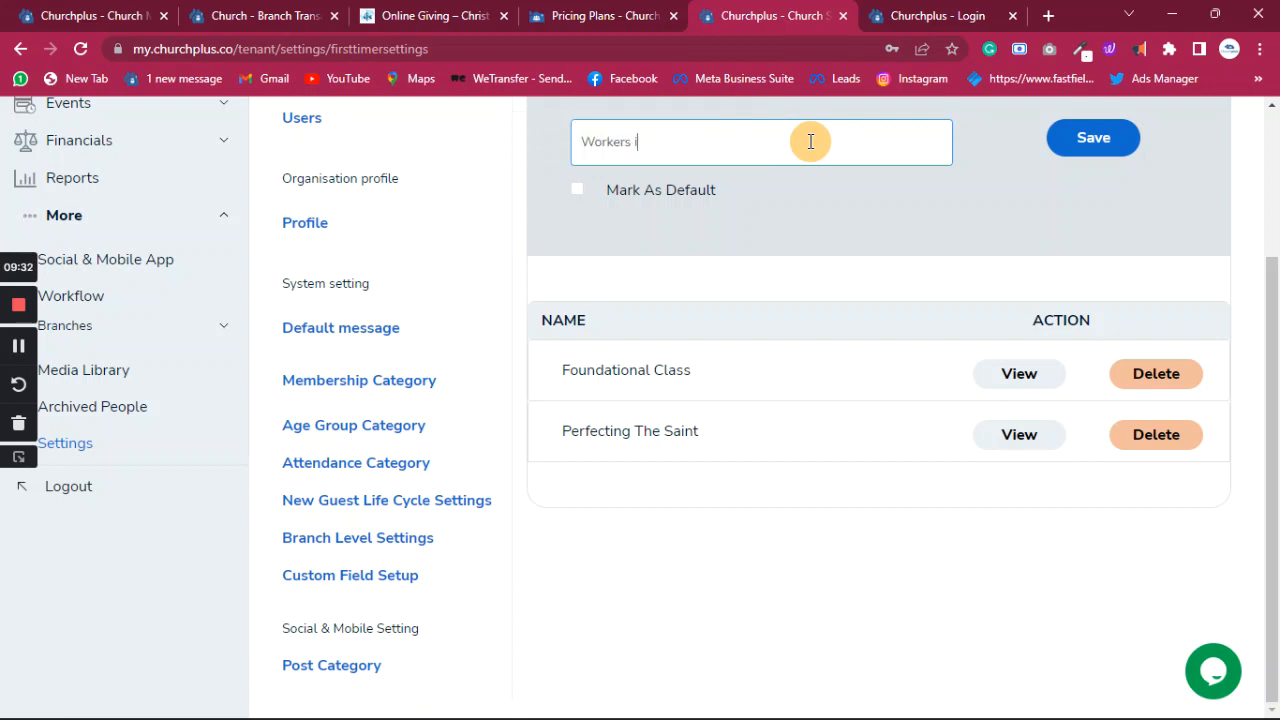
pyautogui.write('In Training')
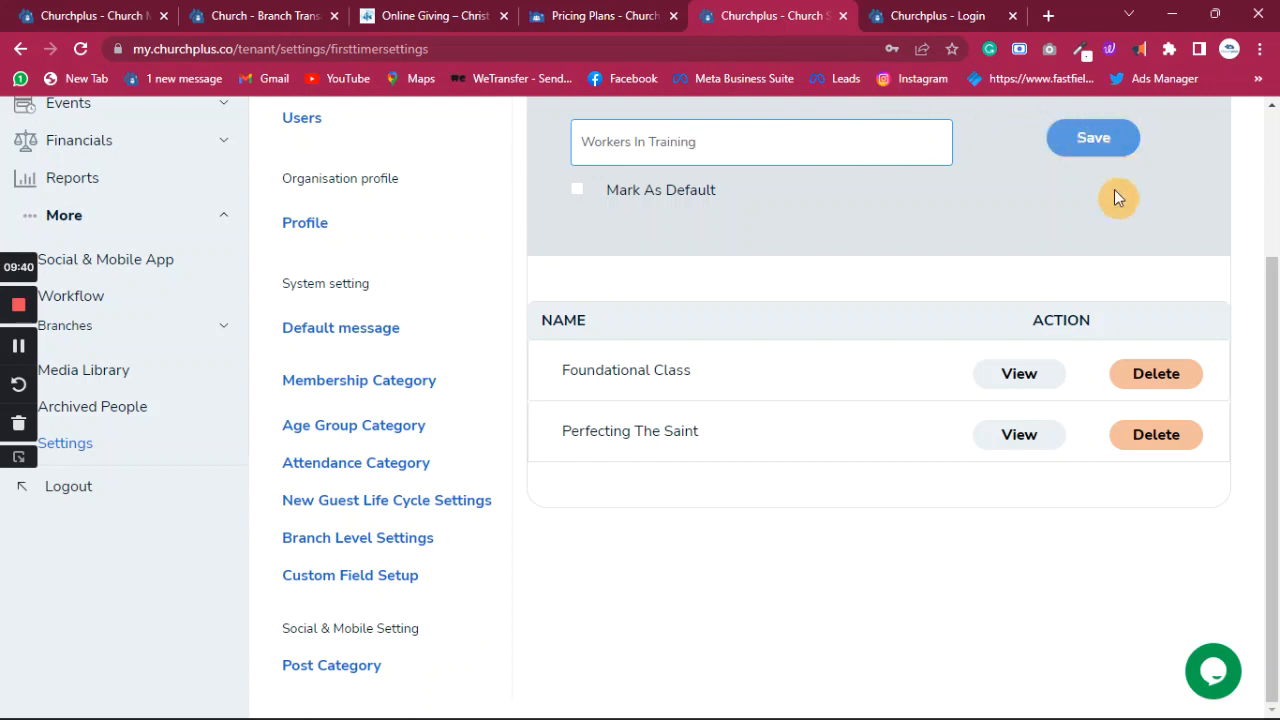
pyautogui.click(1095, 141)
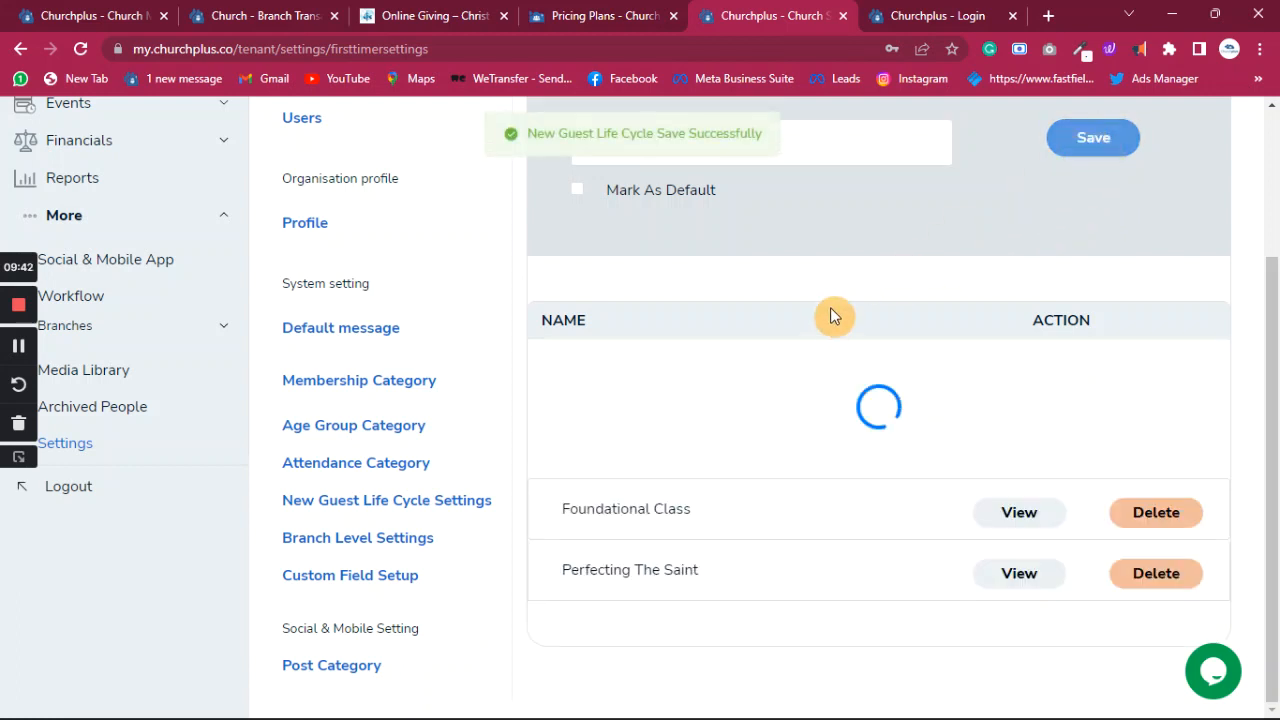
pyautogui.click(830, 148)
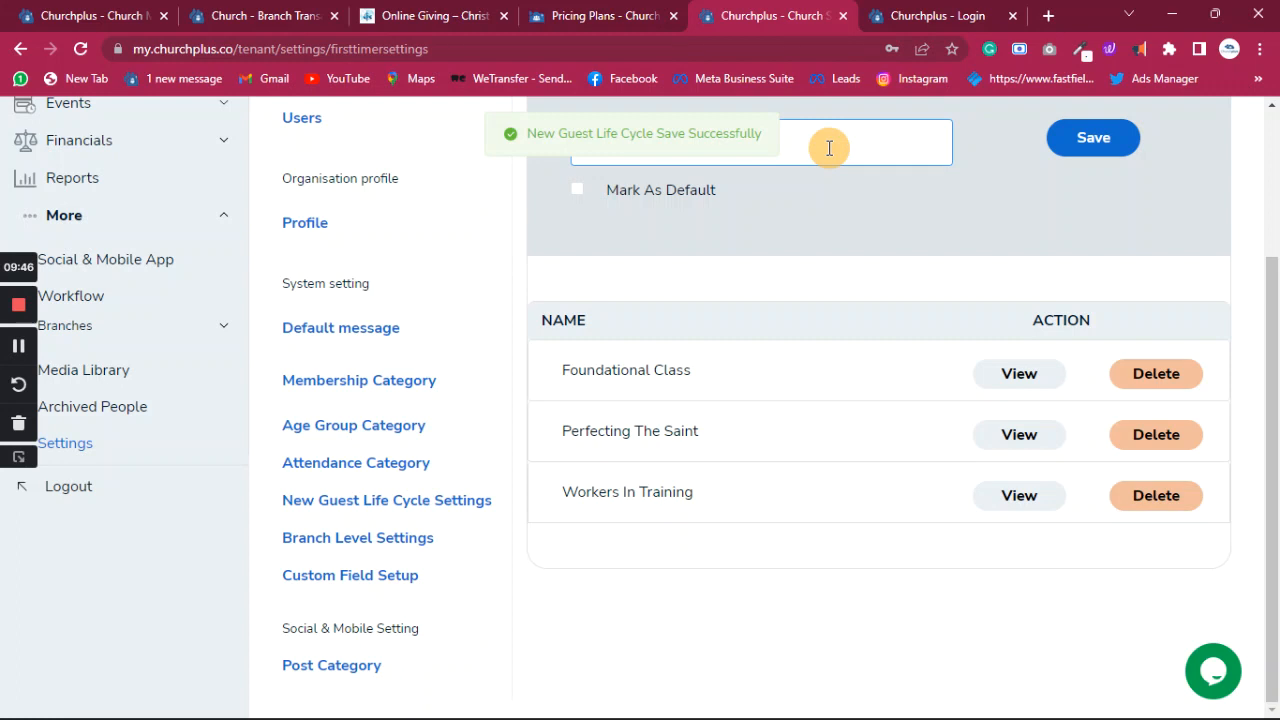
pyautogui.write('Leader')
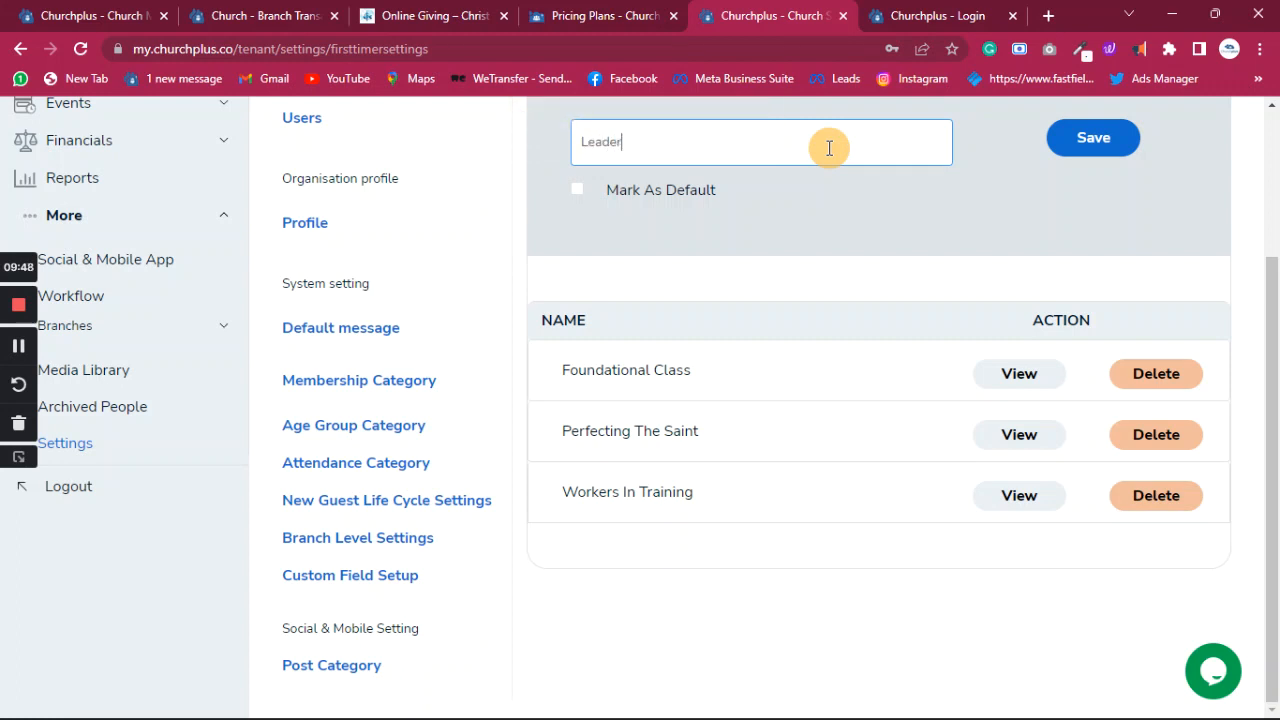
pyautogui.write('ship in Training')
pyautogui.click(651, 142)
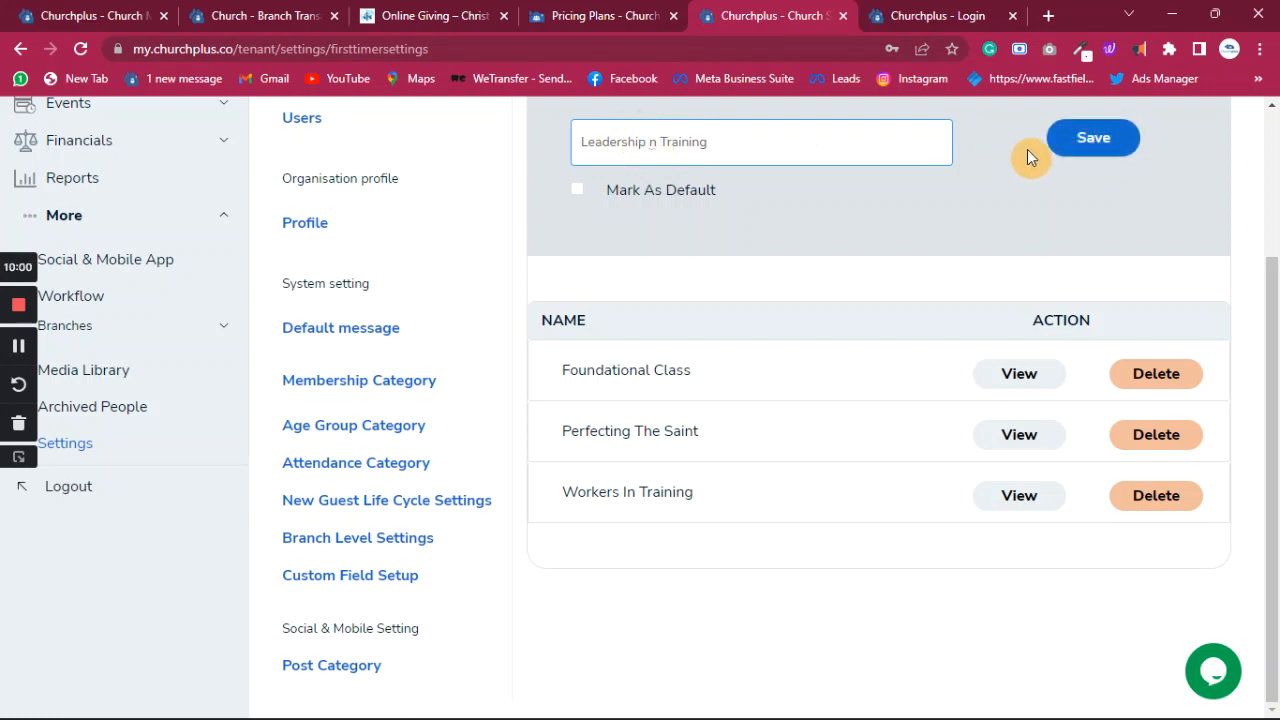
pyautogui.write('I')
pyautogui.click(1113, 141)
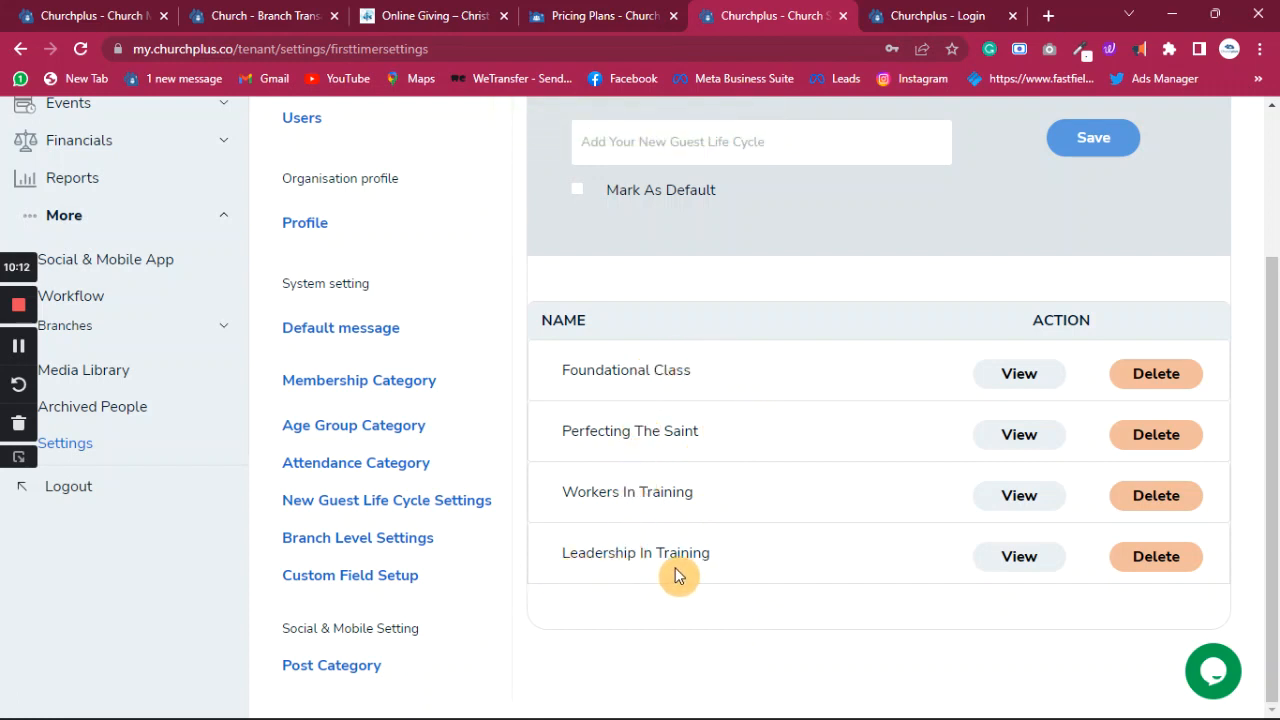
# - Add the branch level 'Headquarter', correcting its spelling before saving
pyautogui.click(400, 543)
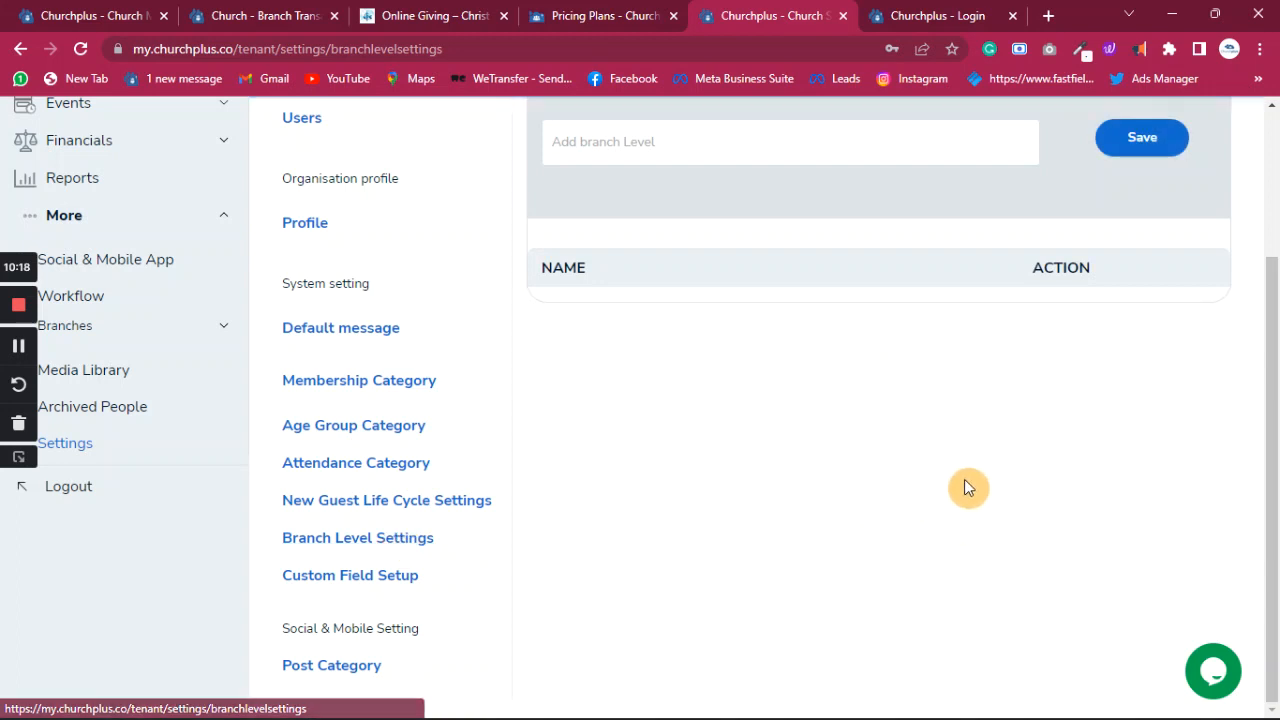
pyautogui.click(784, 134)
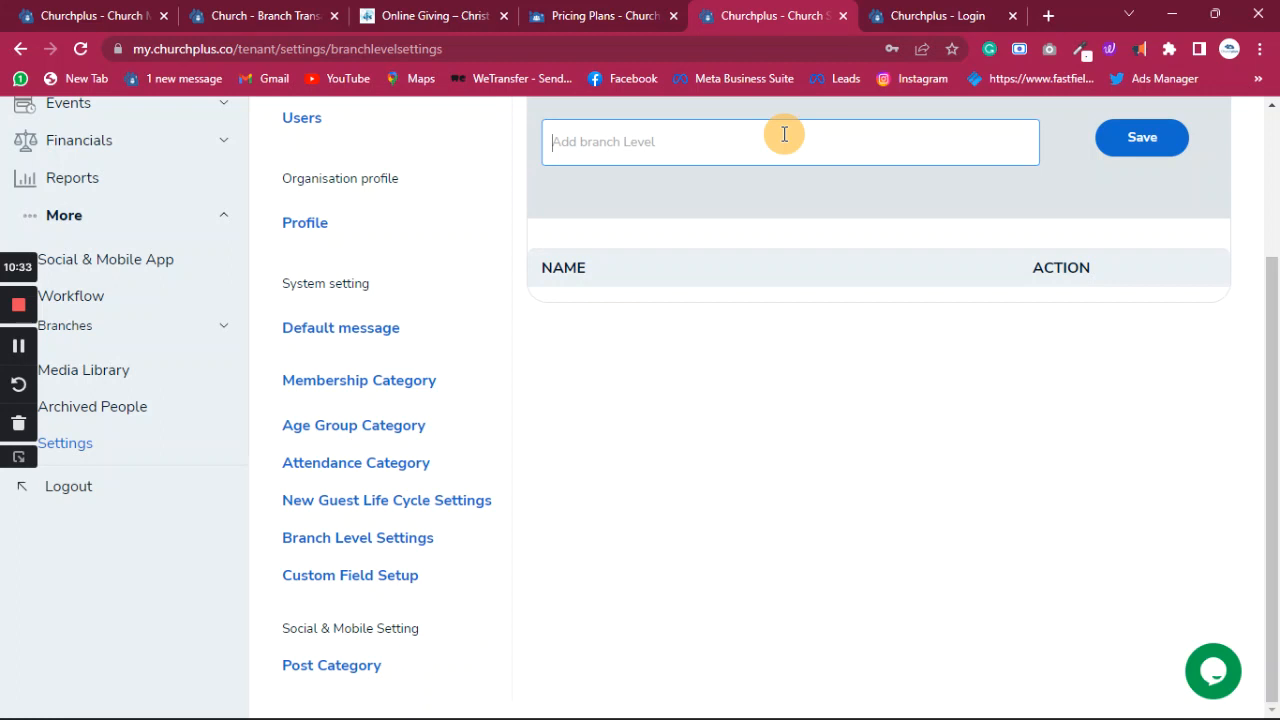
pyautogui.write('H')
pyautogui.press('BackSpace')
pyautogui.write('Headquater')
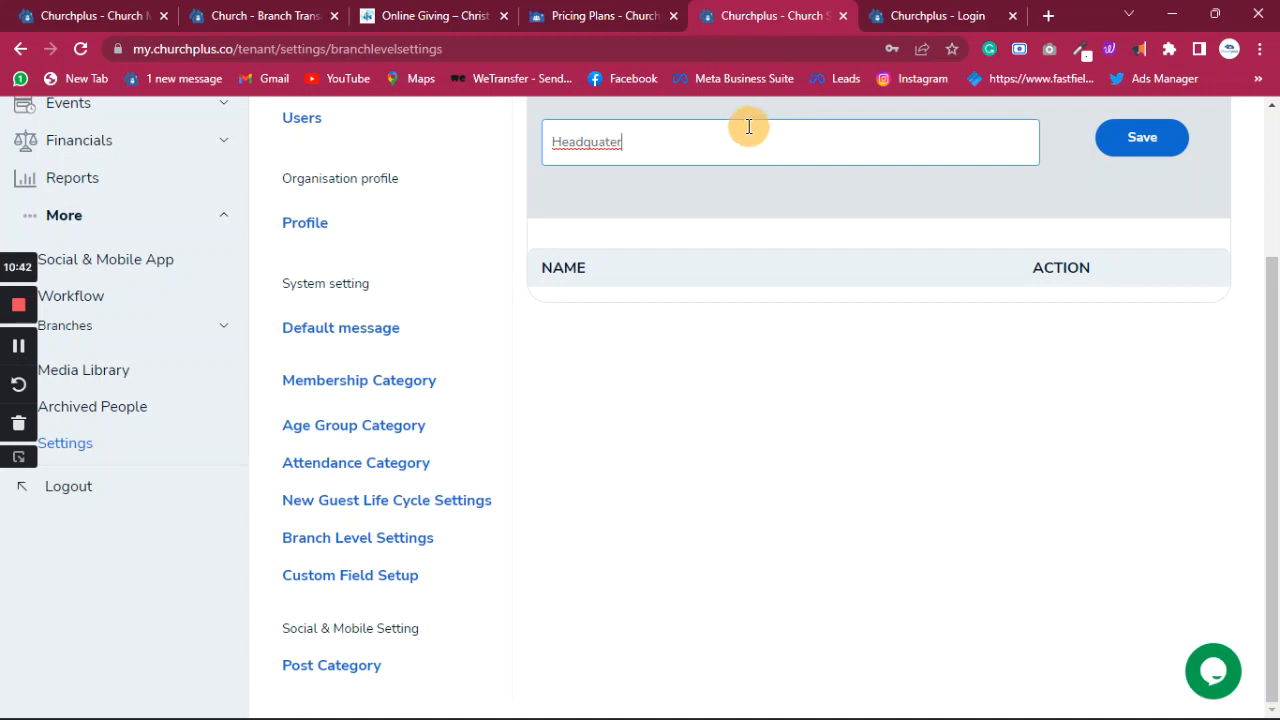
pyautogui.rightClick(615, 143)
pyautogui.click(686, 167)
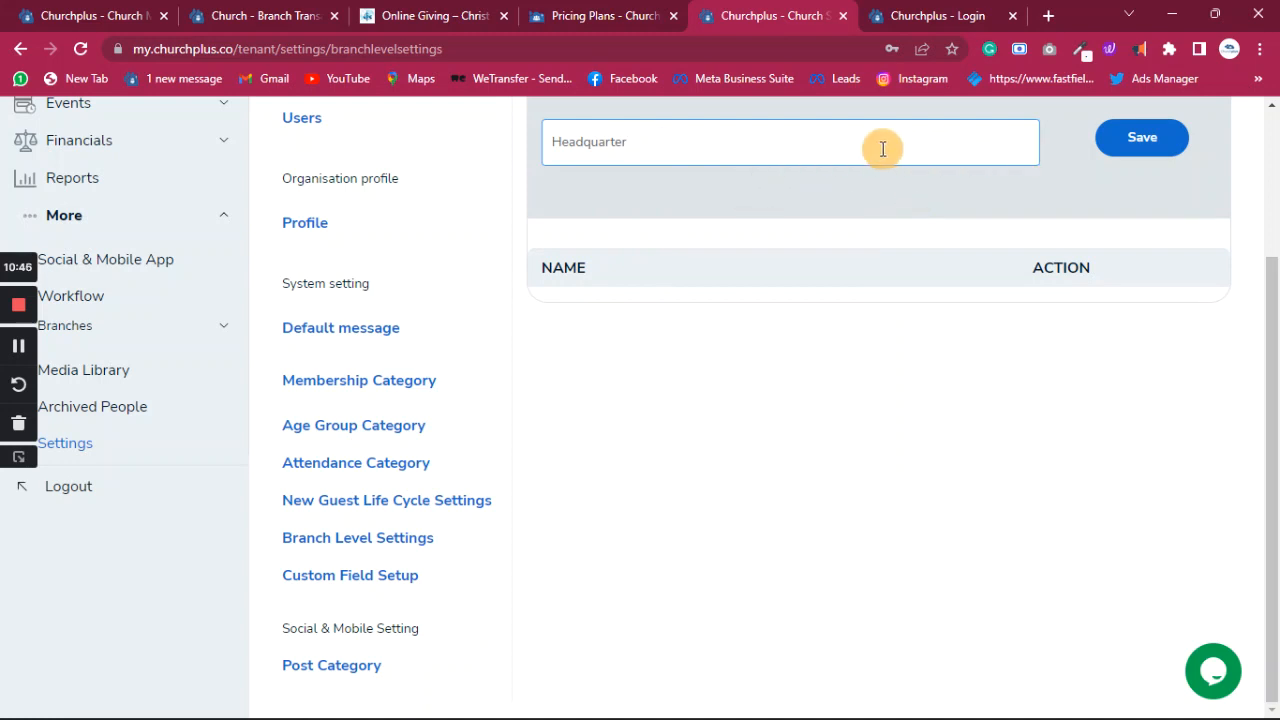
pyautogui.click(1139, 143)
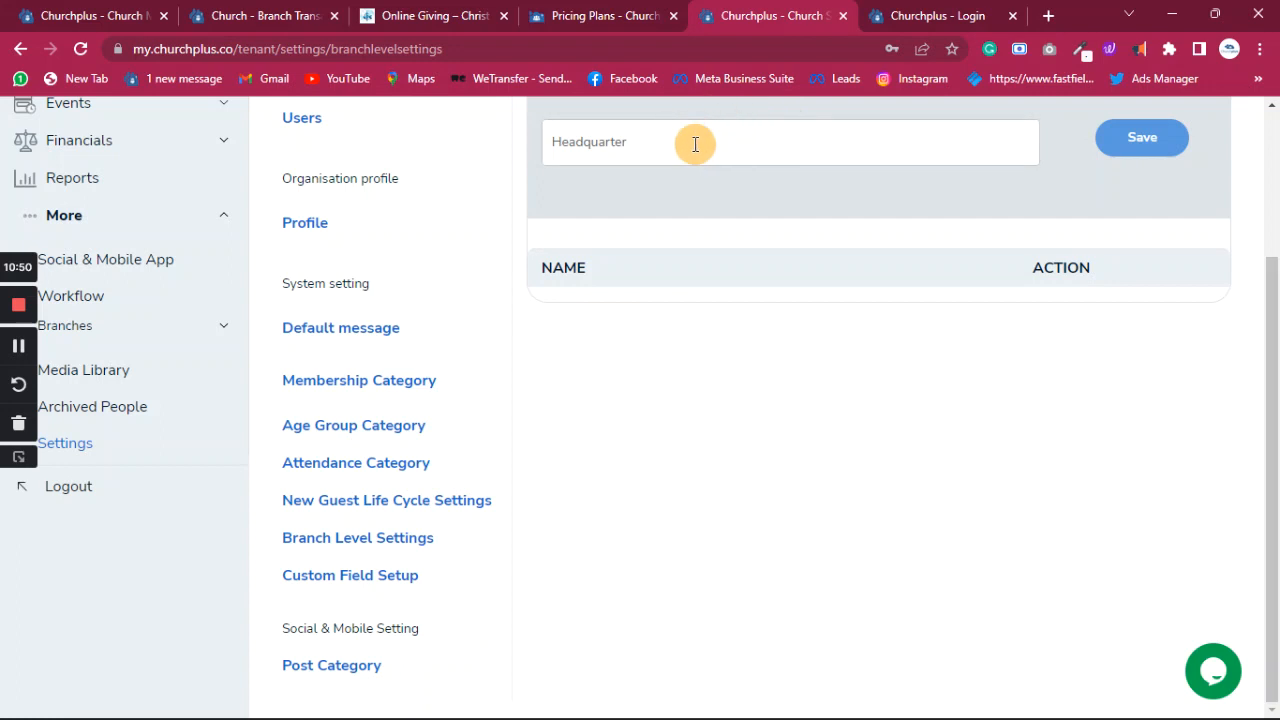
# - Add and save the Region and Zones branch levels
pyautogui.click(777, 143)
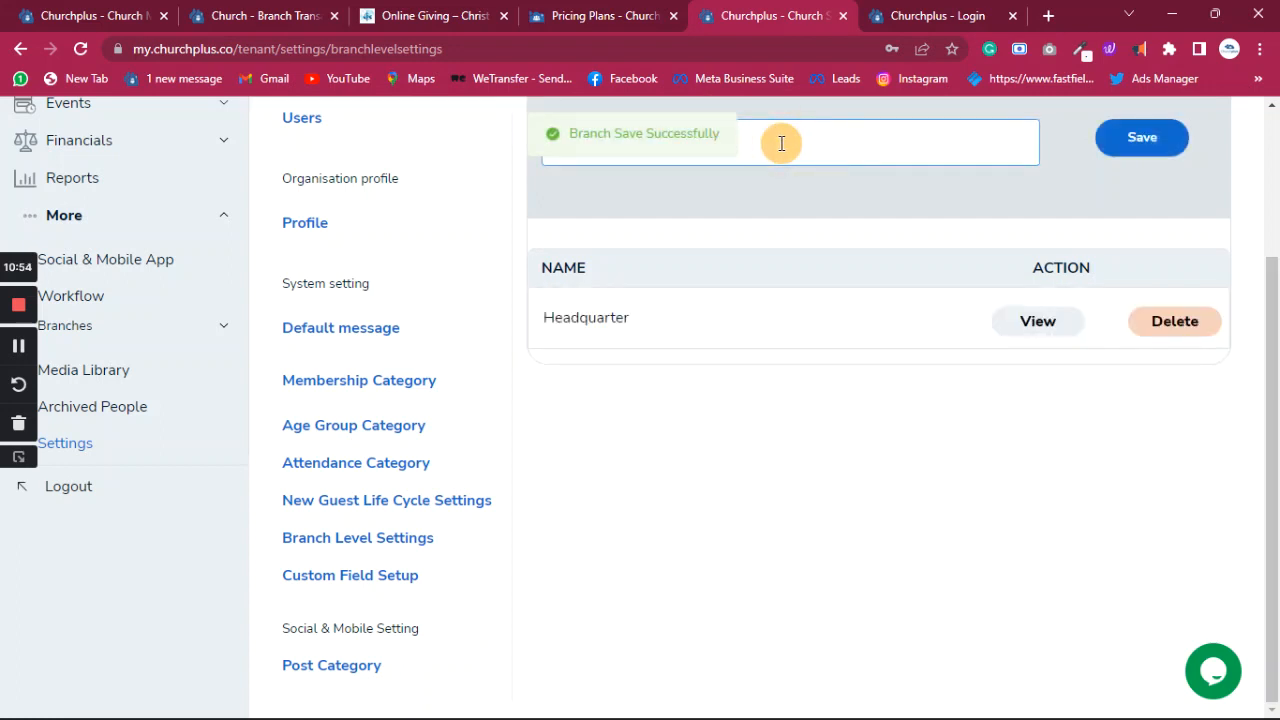
pyautogui.write('Regio')
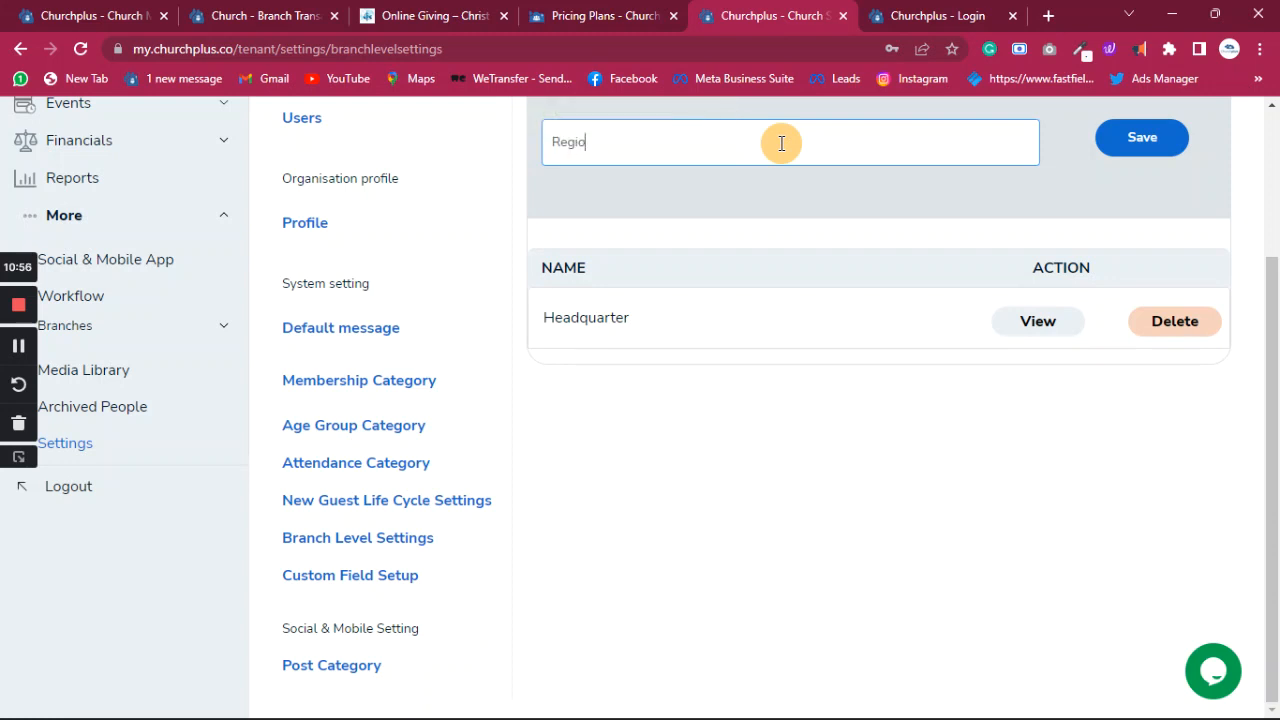
pyautogui.write('n')
pyautogui.click(1152, 146)
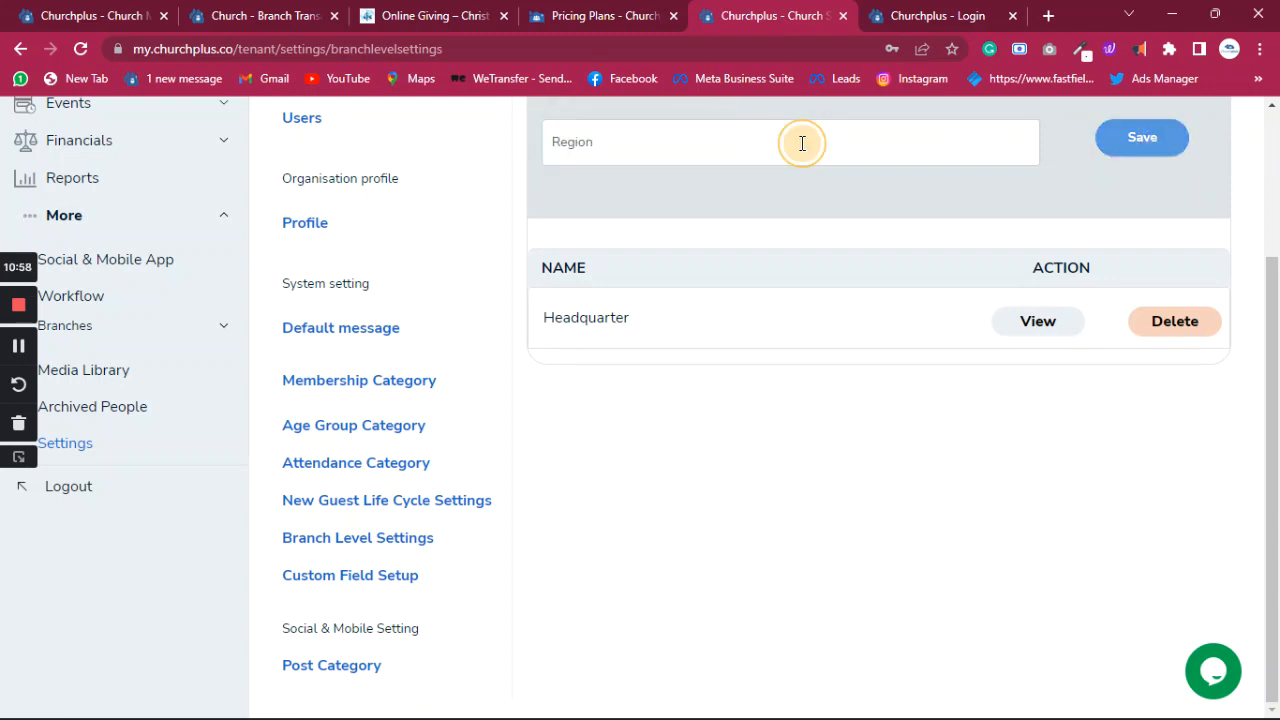
pyautogui.click(787, 136)
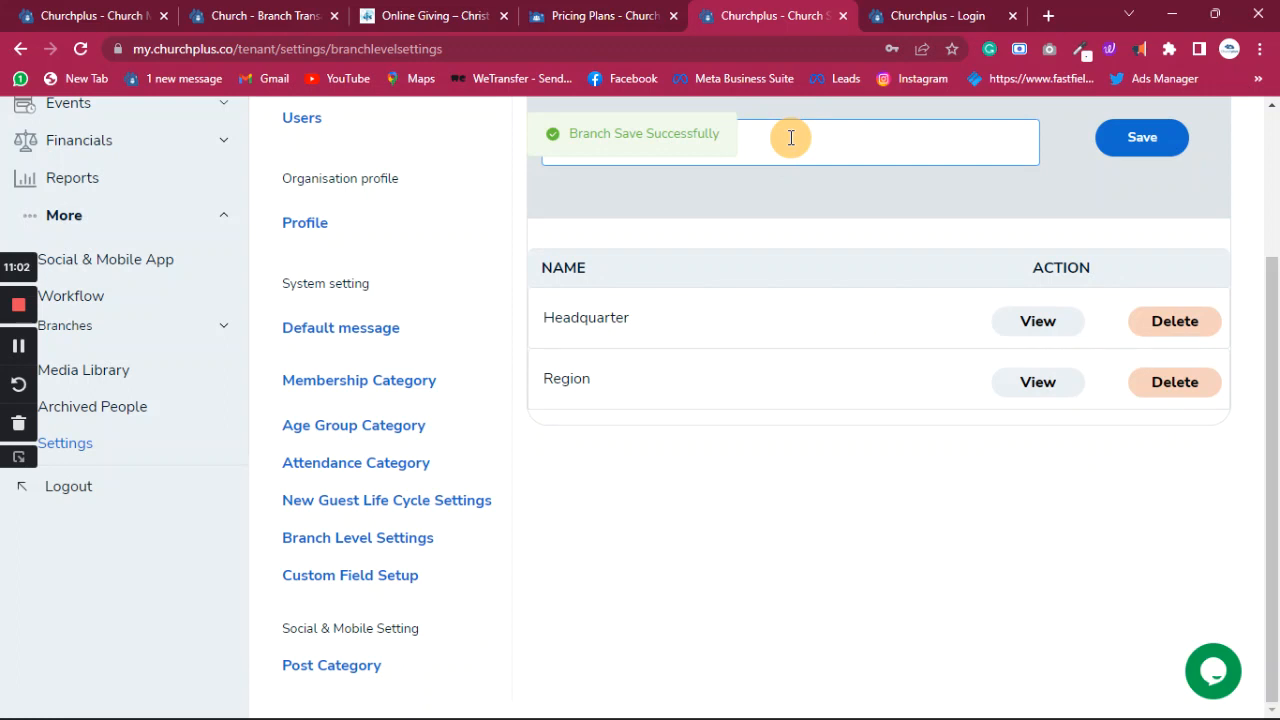
pyautogui.write('Zones')
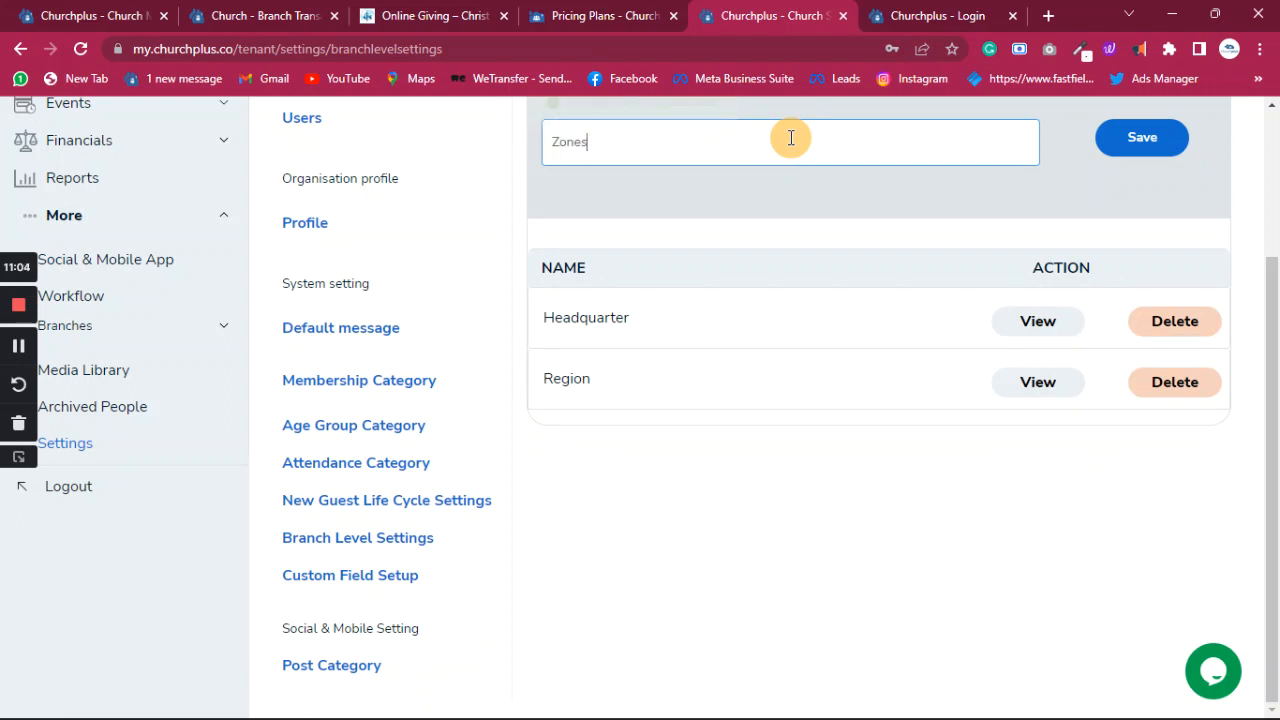
pyautogui.click(1148, 143)
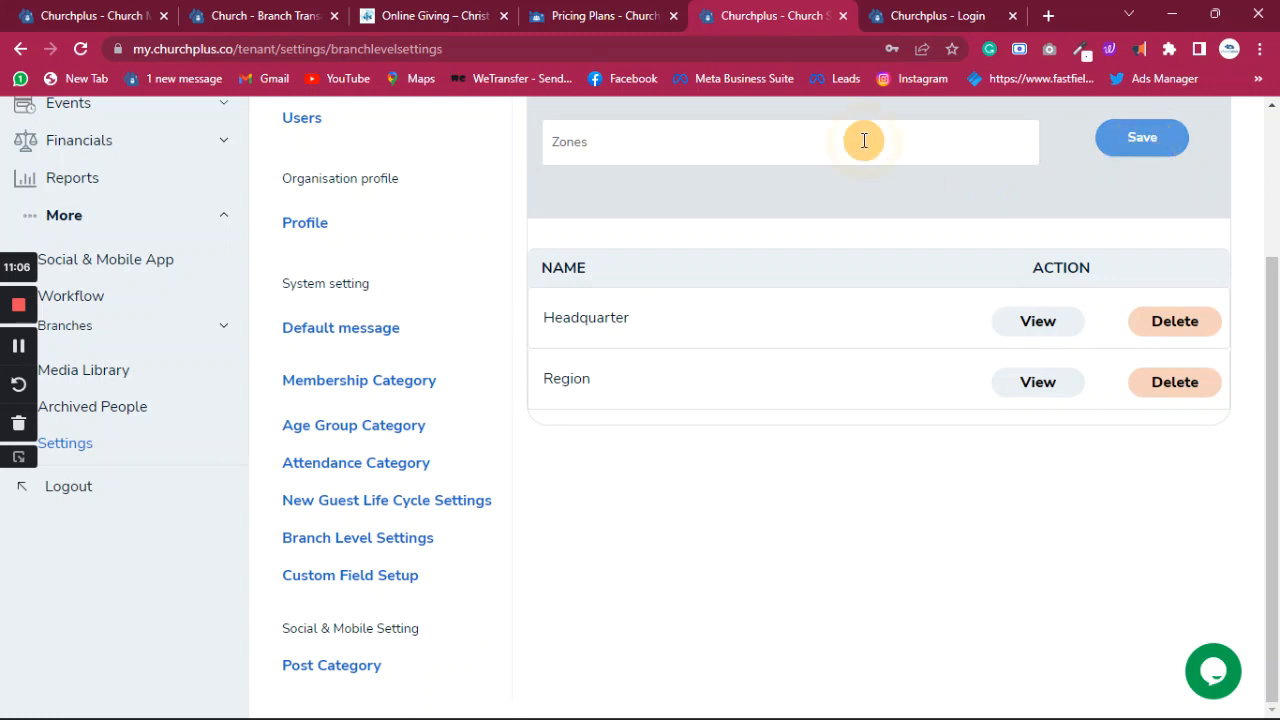
# - Add and save the Province and Parishes branch levels
pyautogui.click(812, 148)
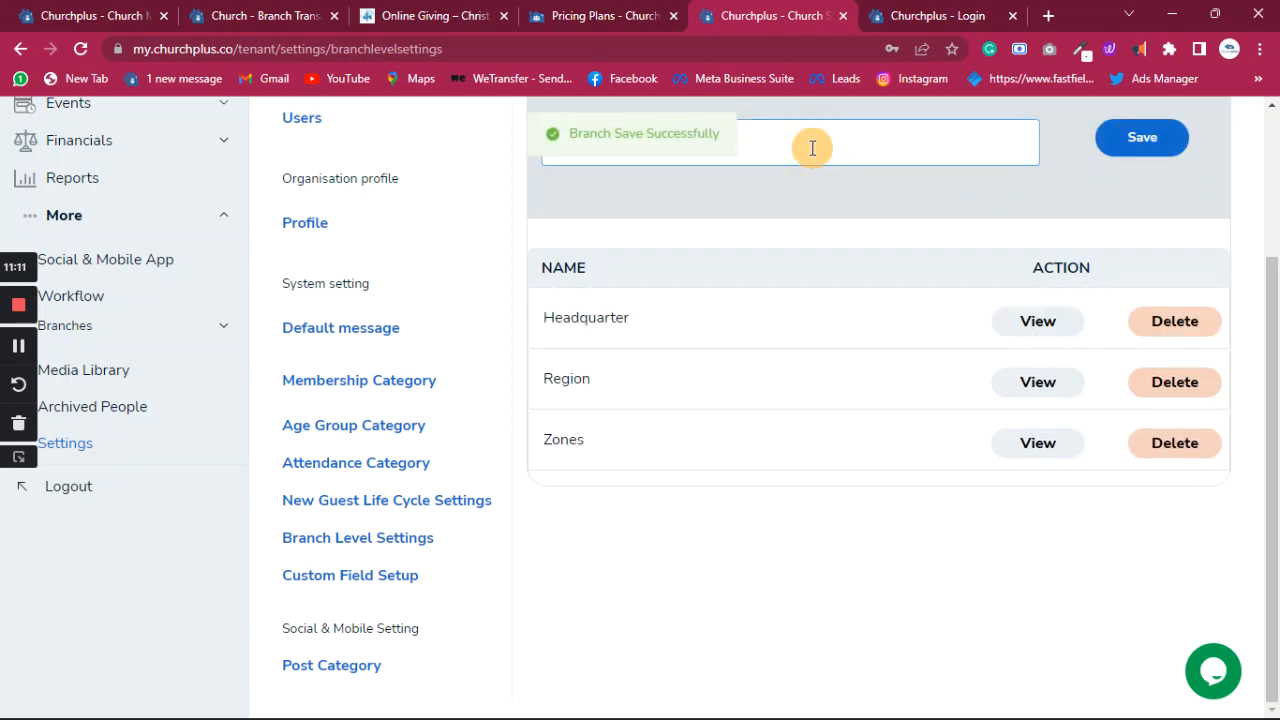
pyautogui.write('Pa')
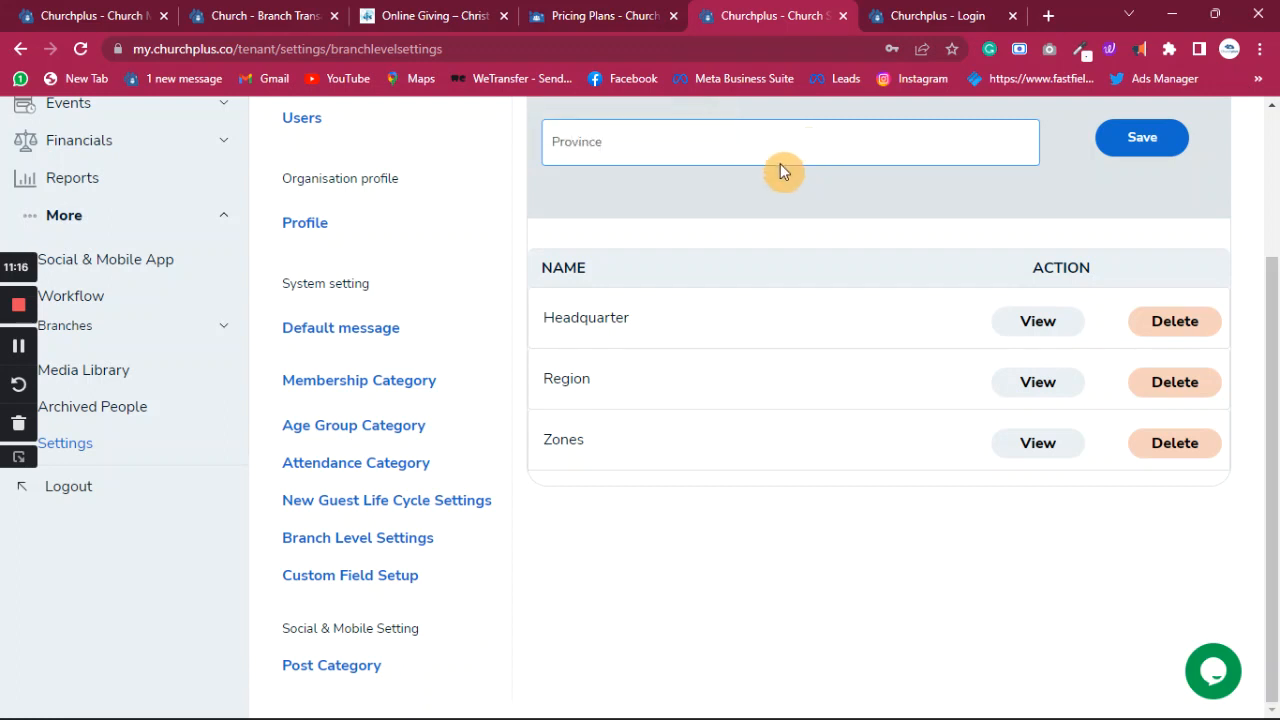
pyautogui.click(1126, 138)
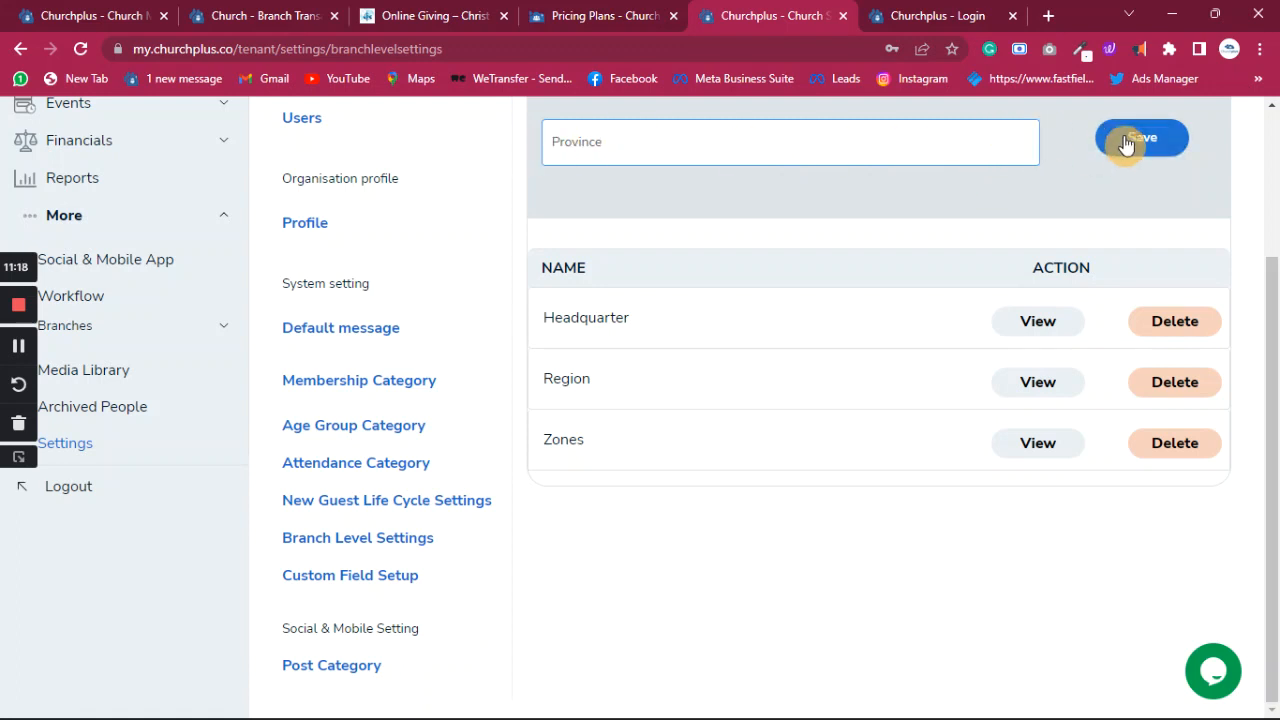
pyautogui.click(1155, 152)
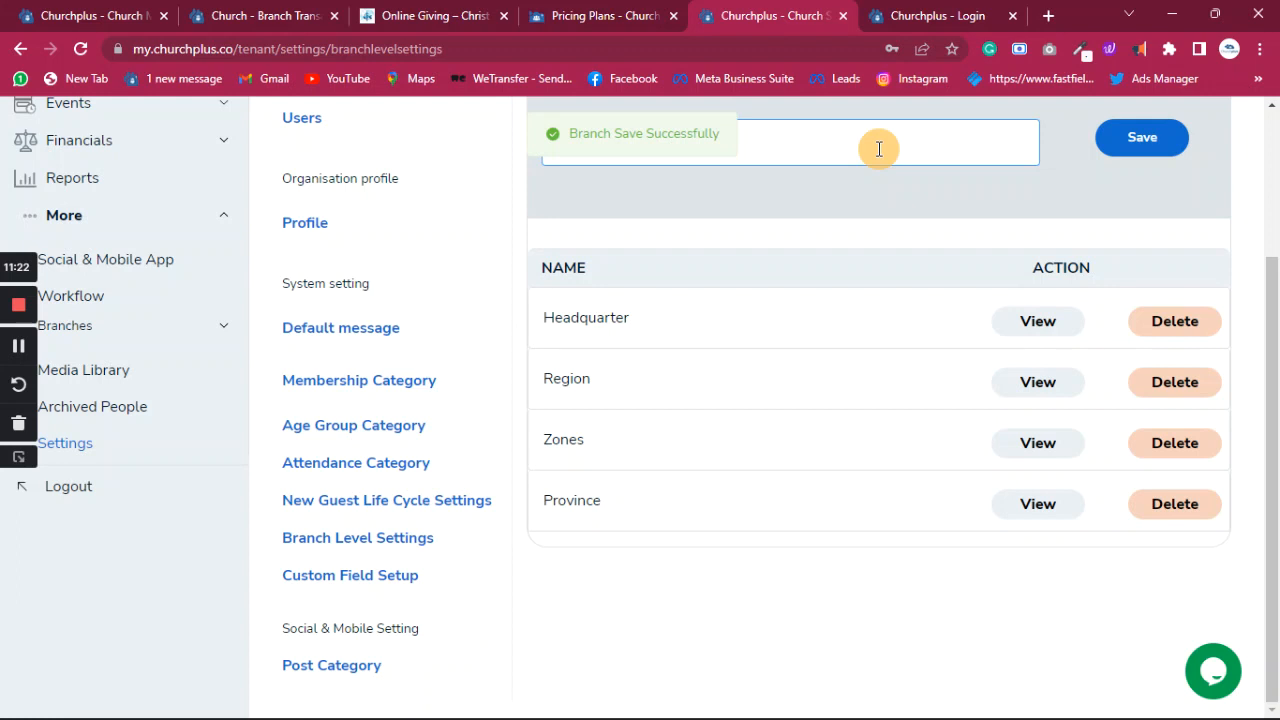
pyautogui.write('Parishe')
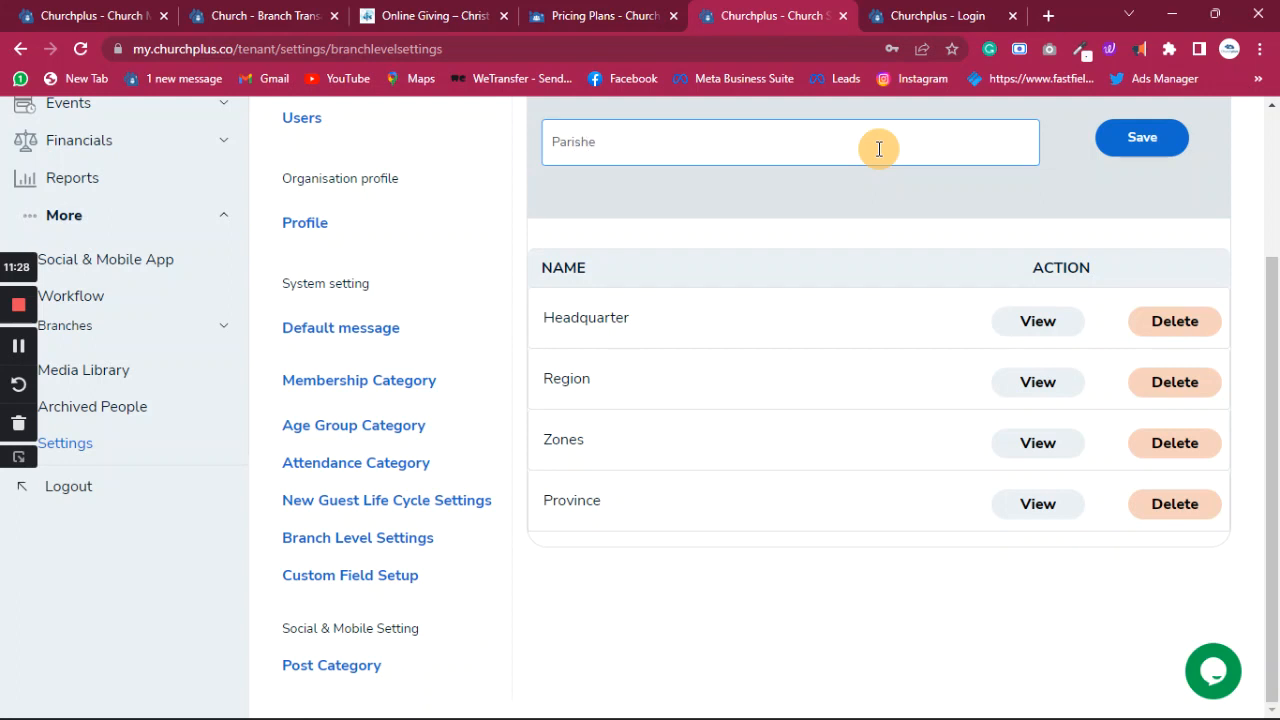
pyautogui.write('s')
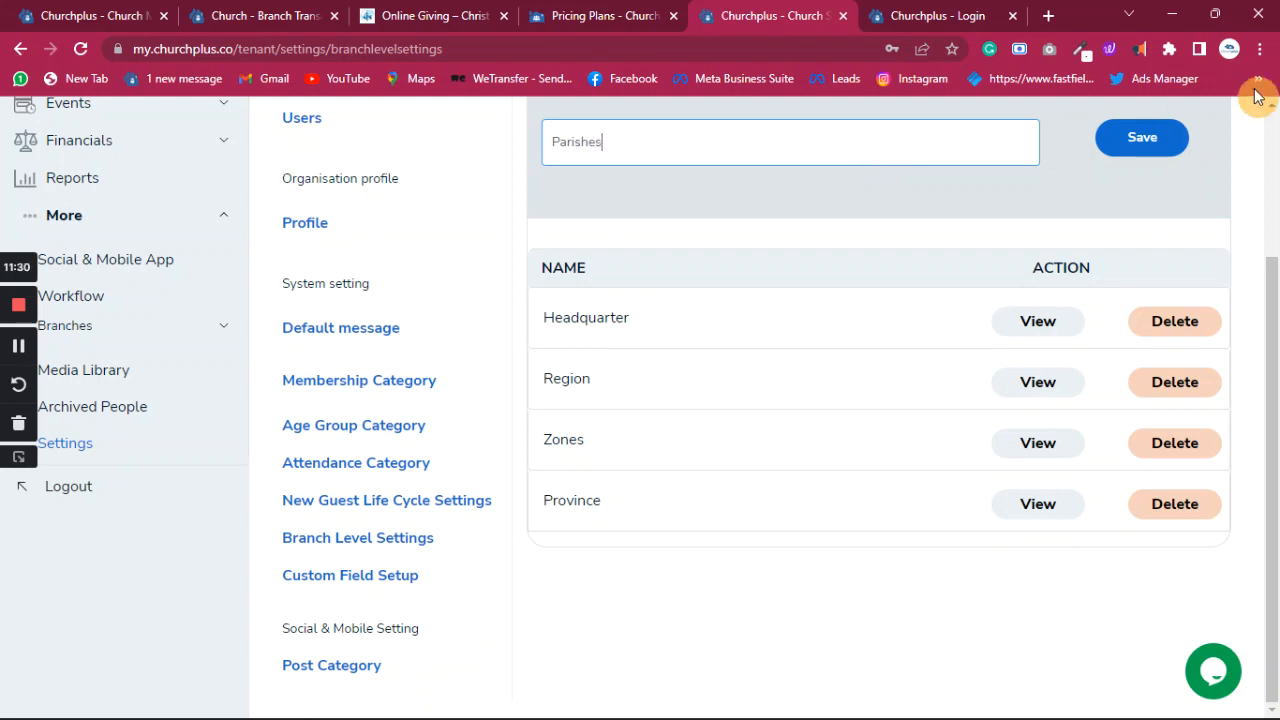
pyautogui.click(1155, 148)
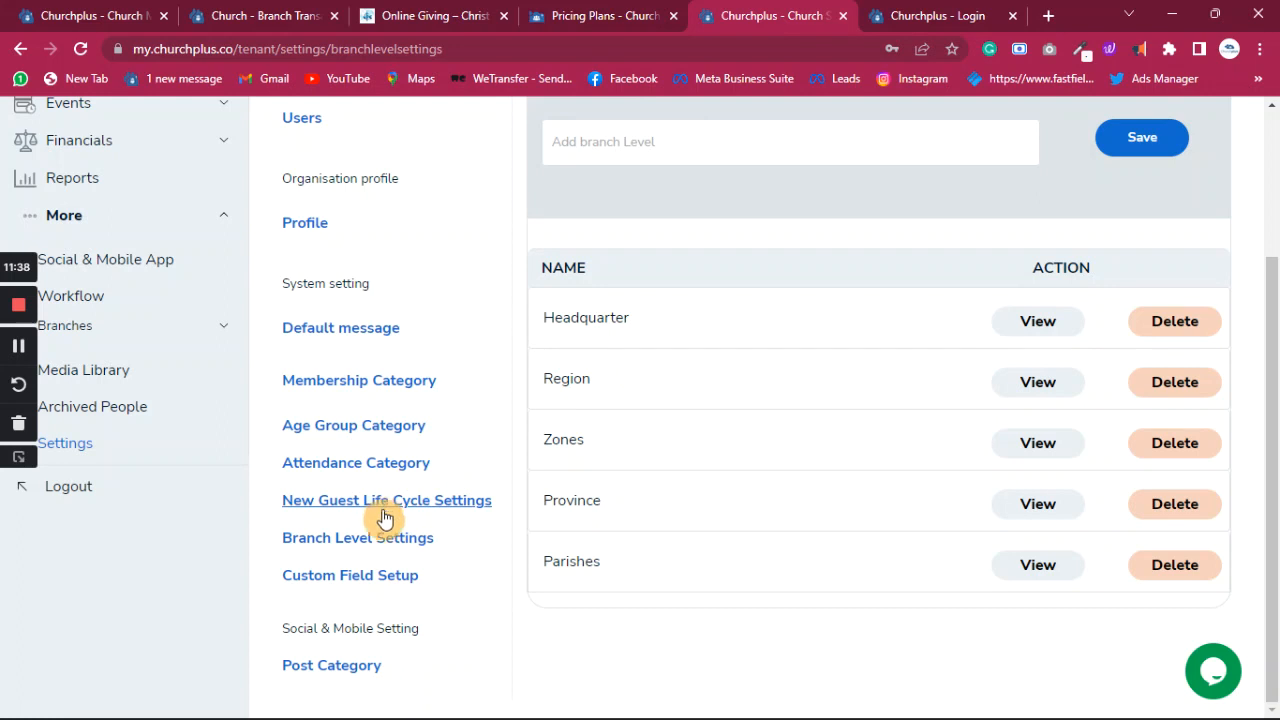
# - Enter the custom field label 'Are you Baptized', fixing the spelling of Baptized
pyautogui.click(391, 579)
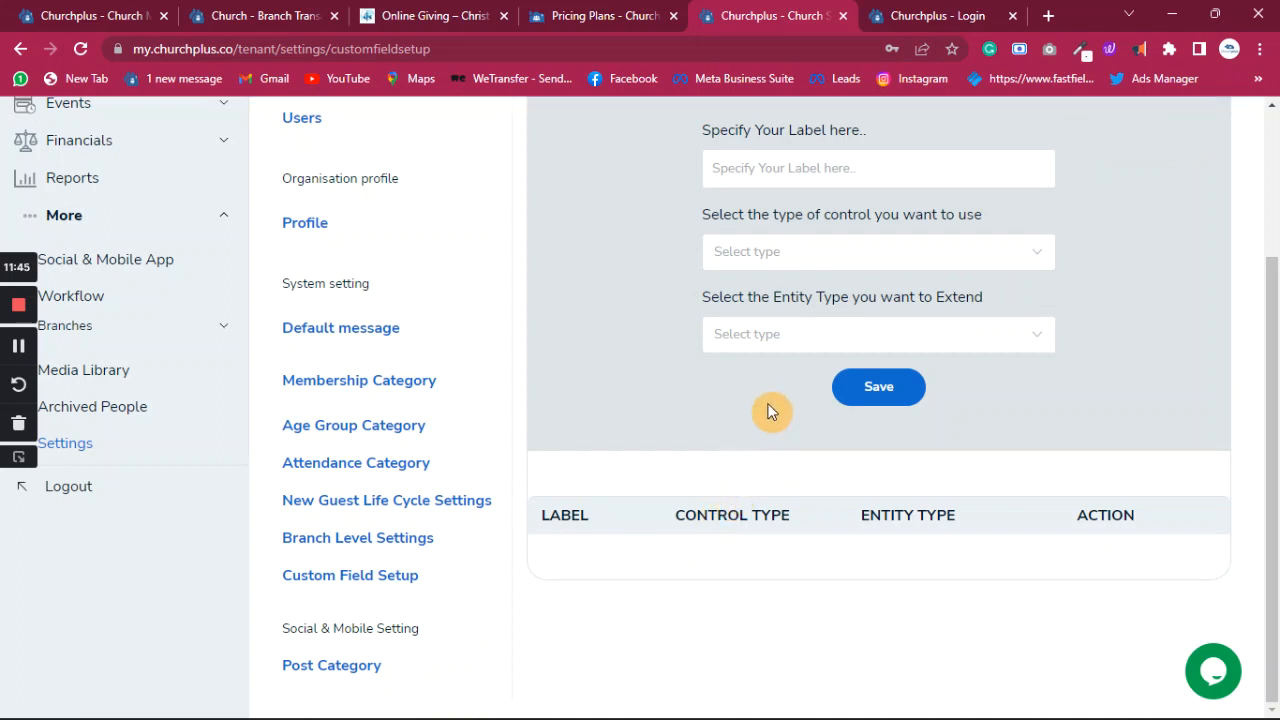
pyautogui.scroll(2, 777, 405)
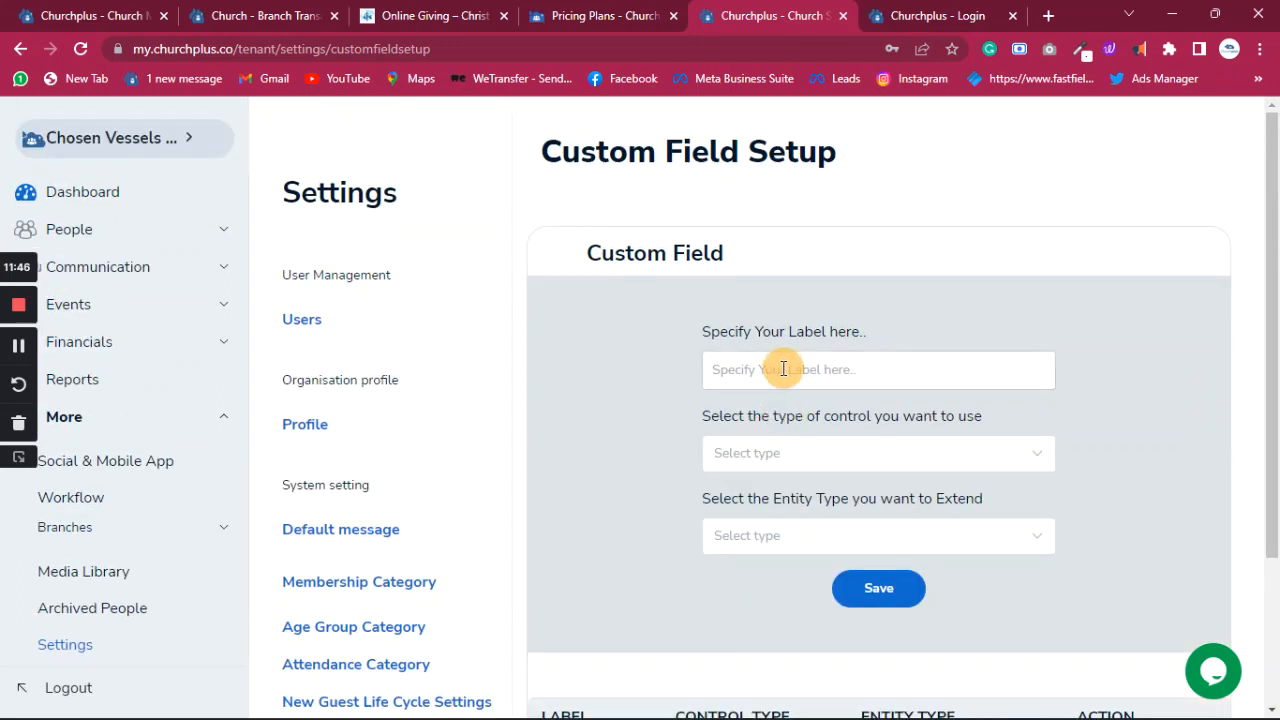
pyautogui.scroll(-3, 782, 367)
pyautogui.scroll(1, 783, 371)
pyautogui.click(815, 276)
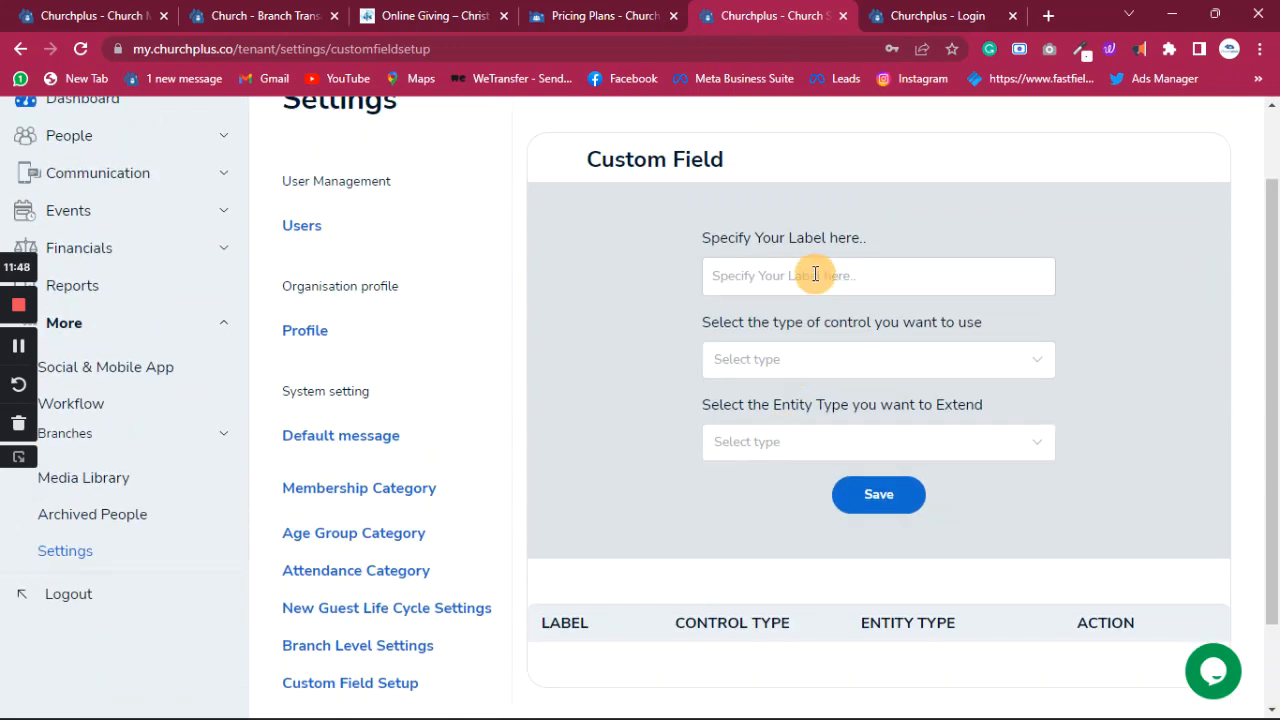
pyautogui.click(818, 273)
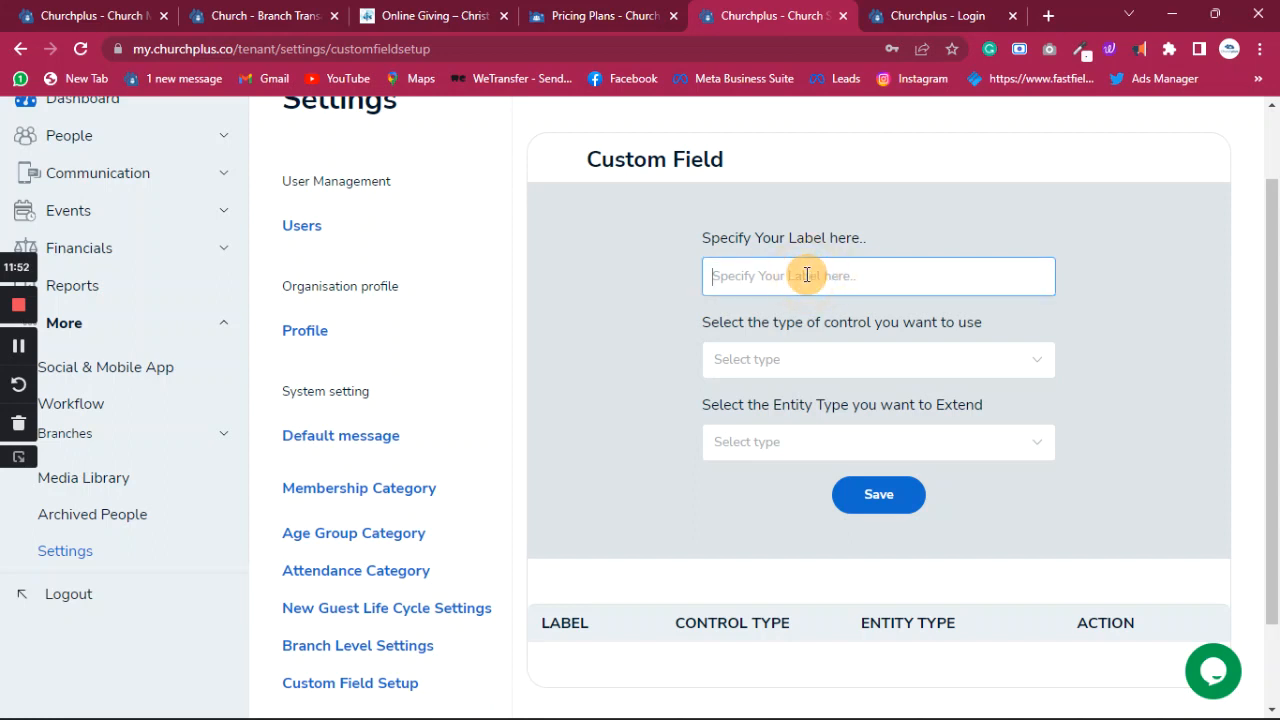
pyautogui.write('Are you Babtized')
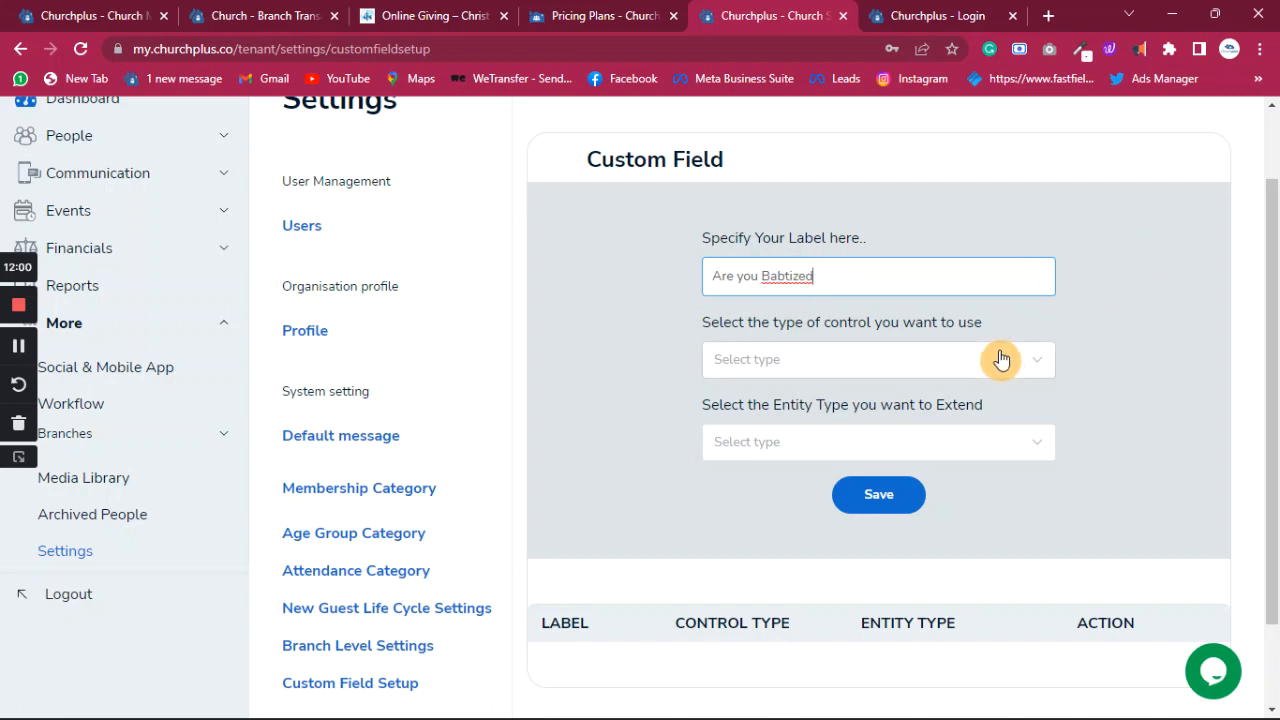
pyautogui.rightClick(800, 277)
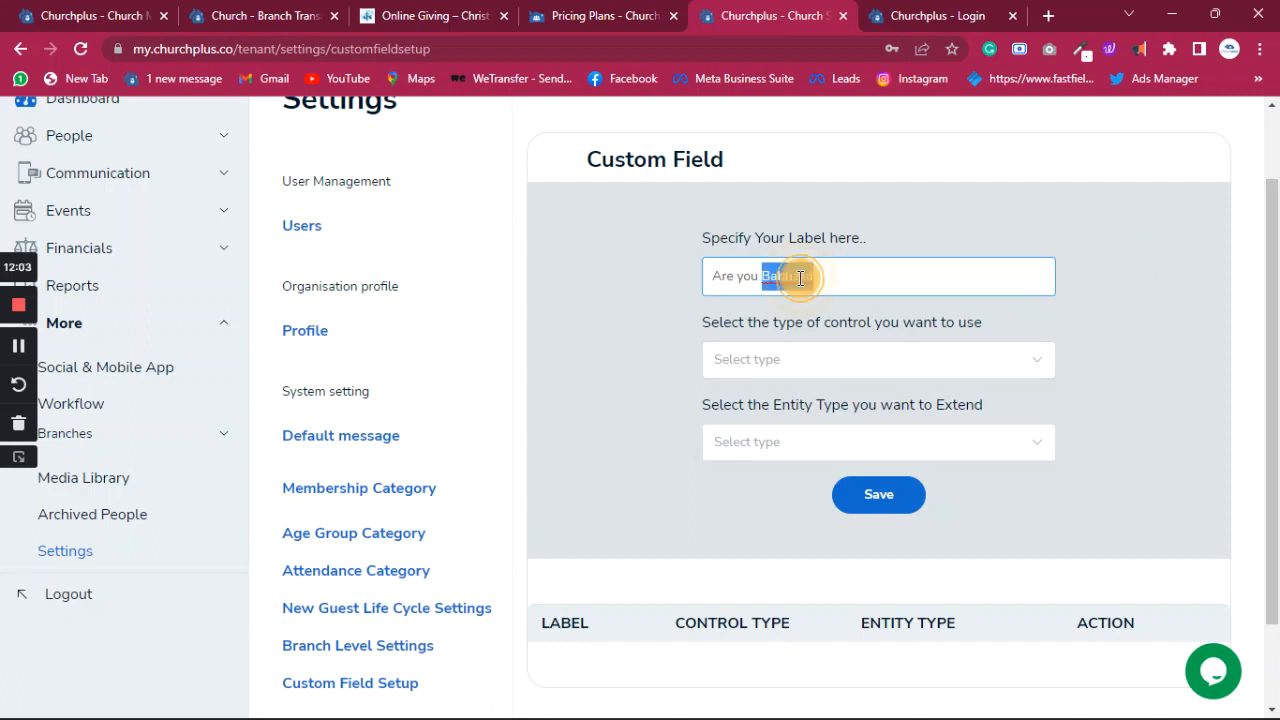
pyautogui.click(848, 296)
# - Make the field a CheckBox control extending the Member entity
pyautogui.click(850, 368)
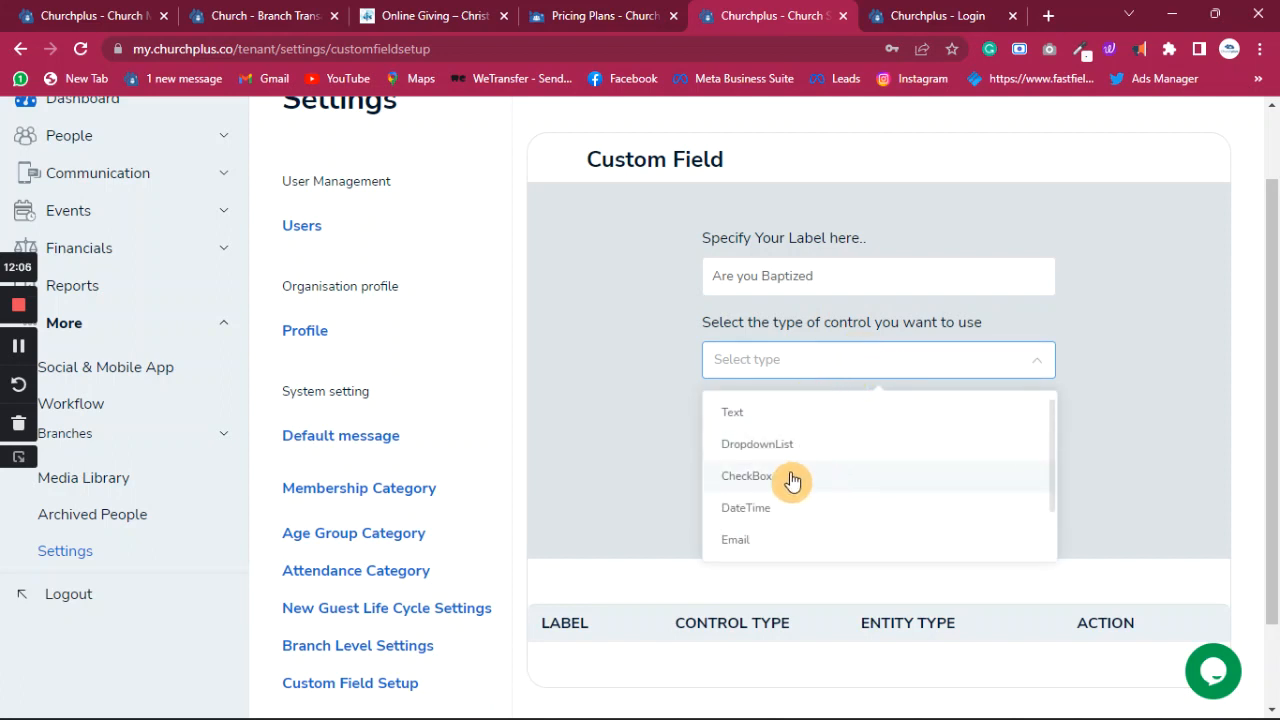
pyautogui.click(749, 481)
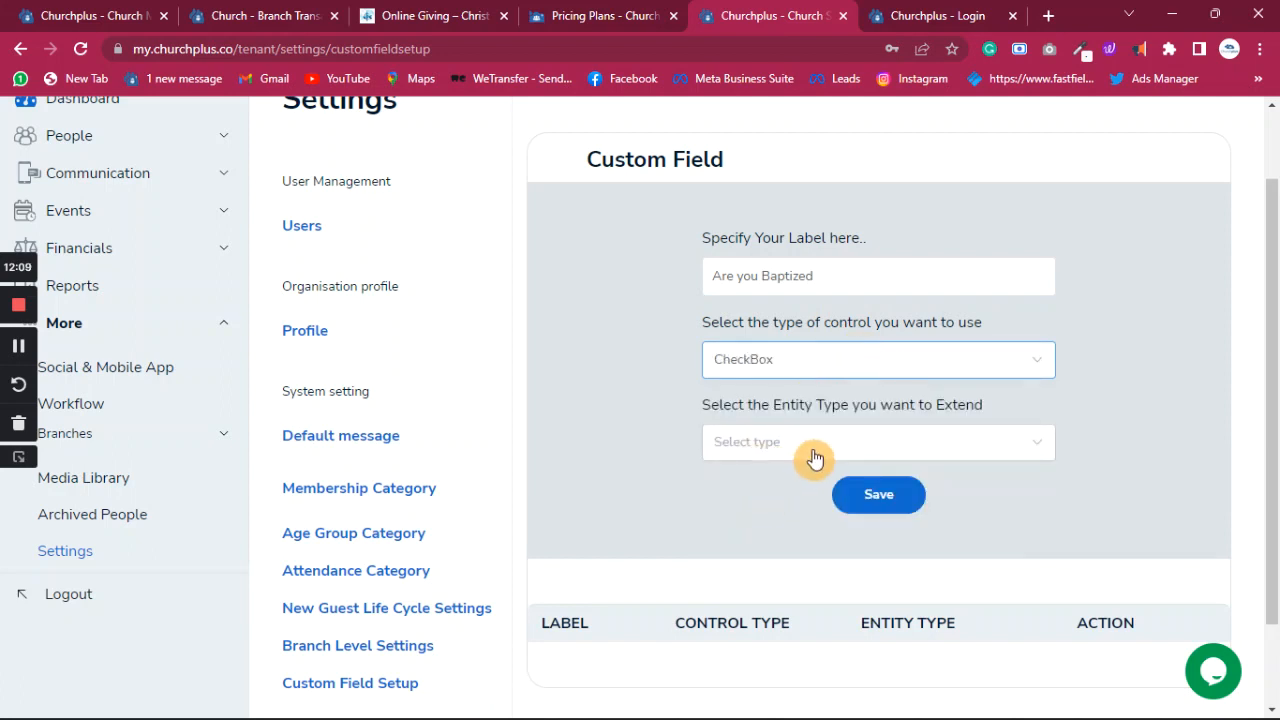
pyautogui.click(871, 461)
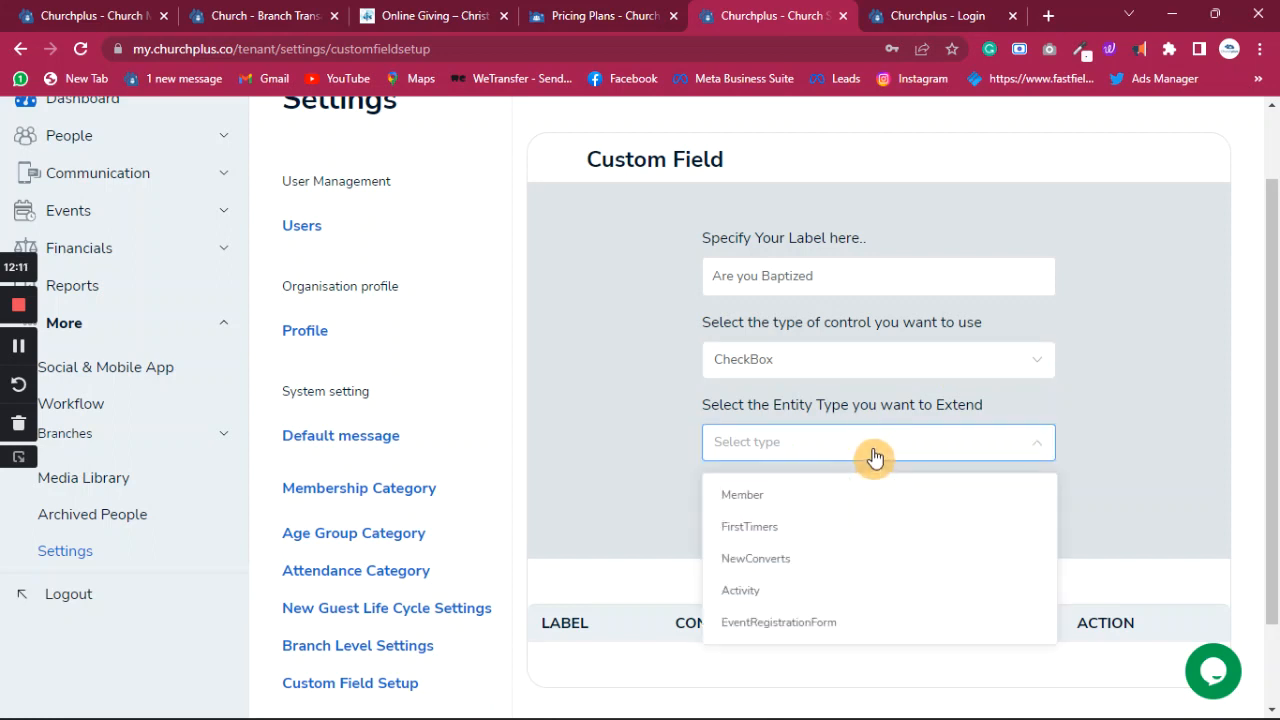
pyautogui.click(766, 497)
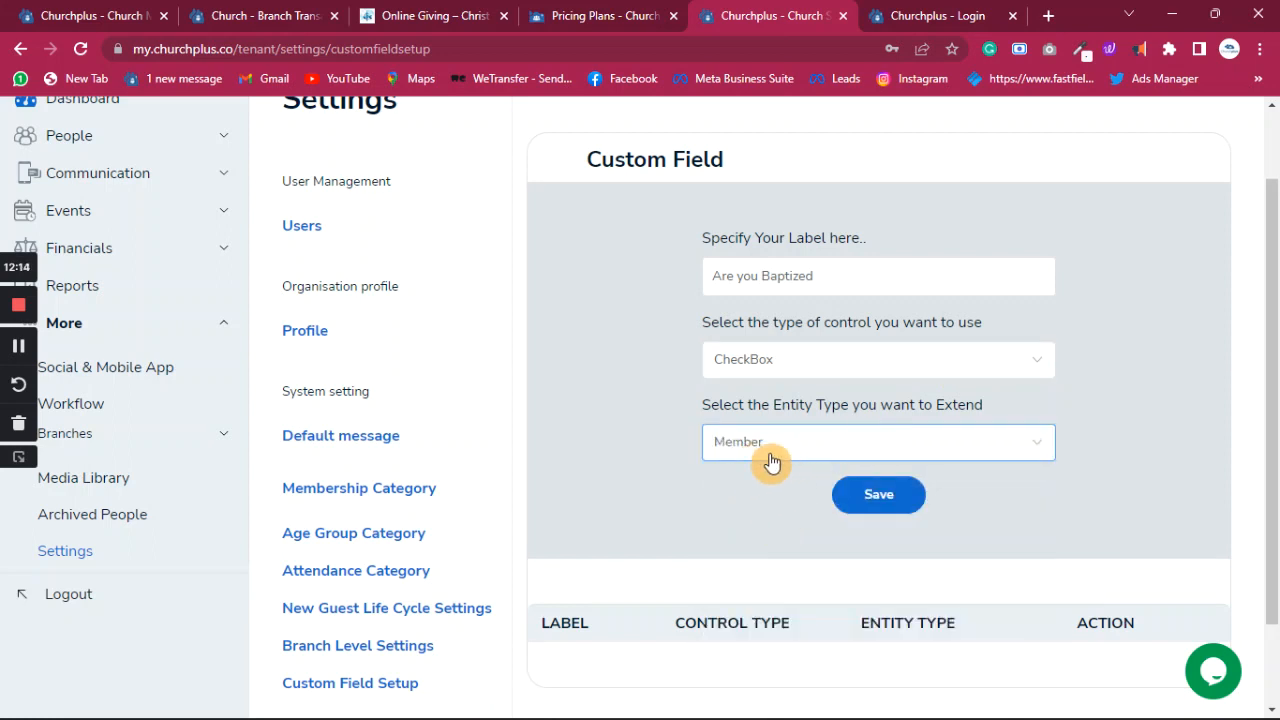
pyautogui.click(914, 366)
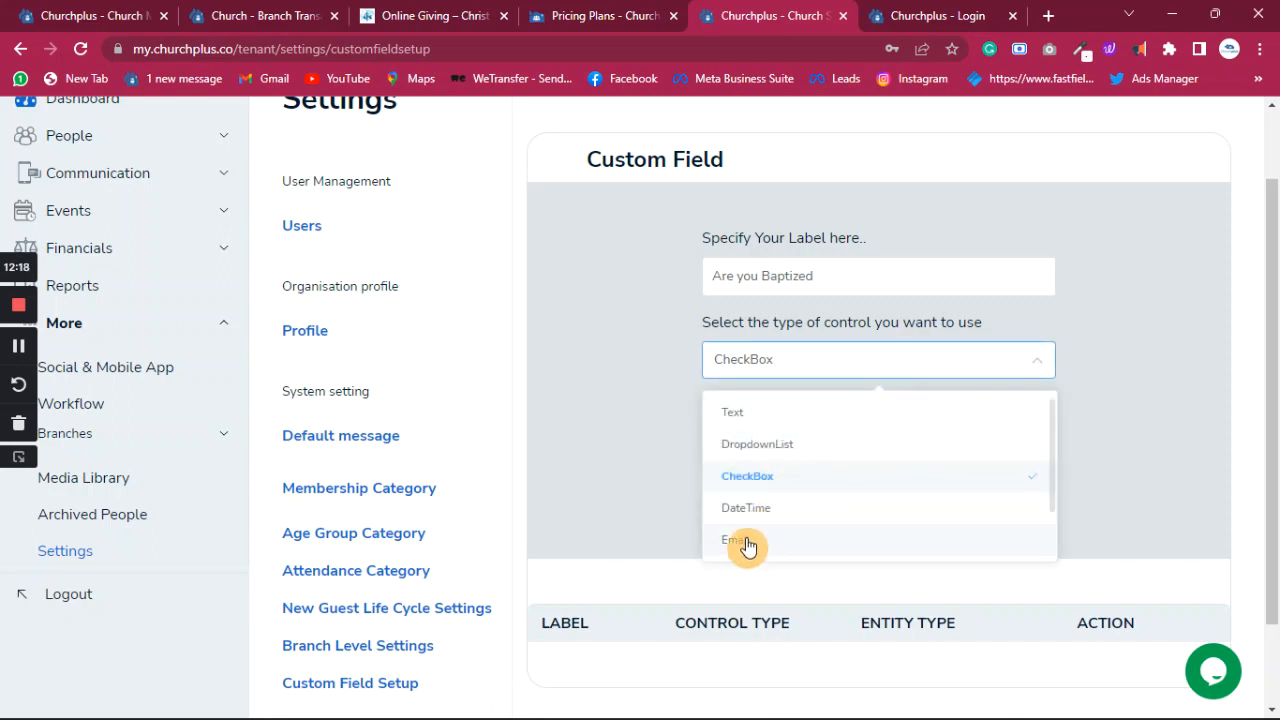
pyautogui.click(779, 448)
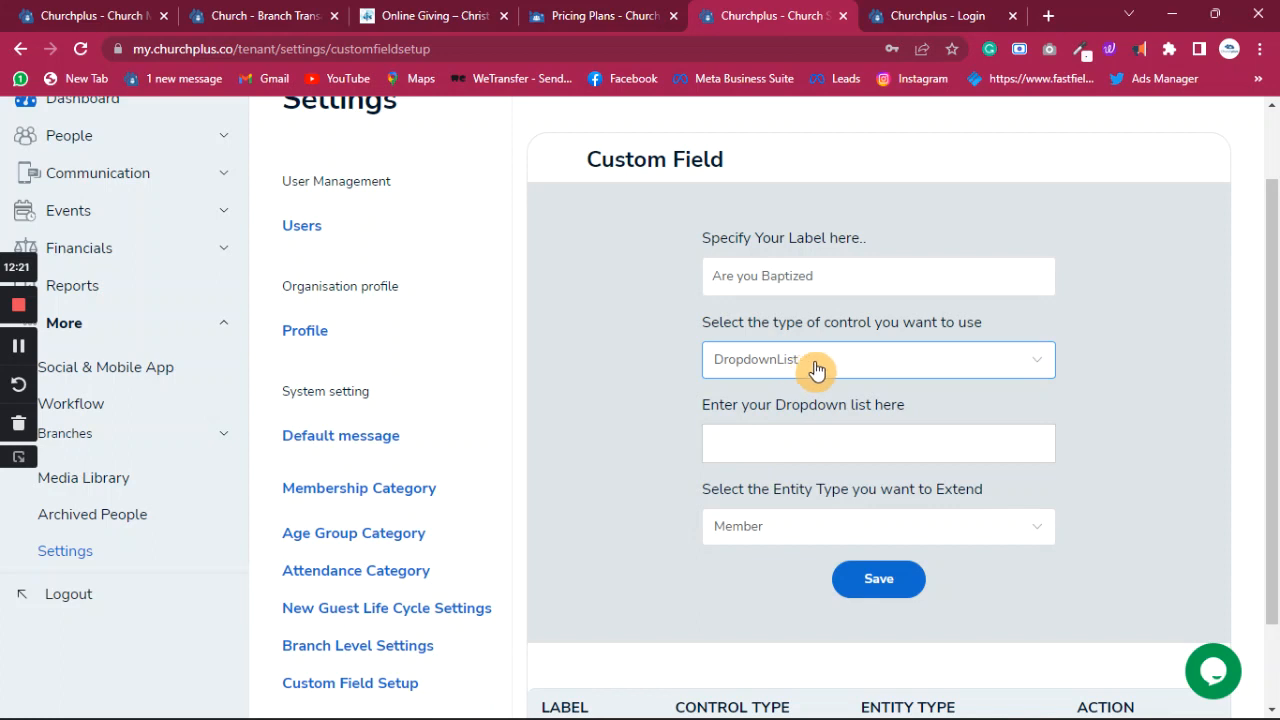
pyautogui.click(833, 442)
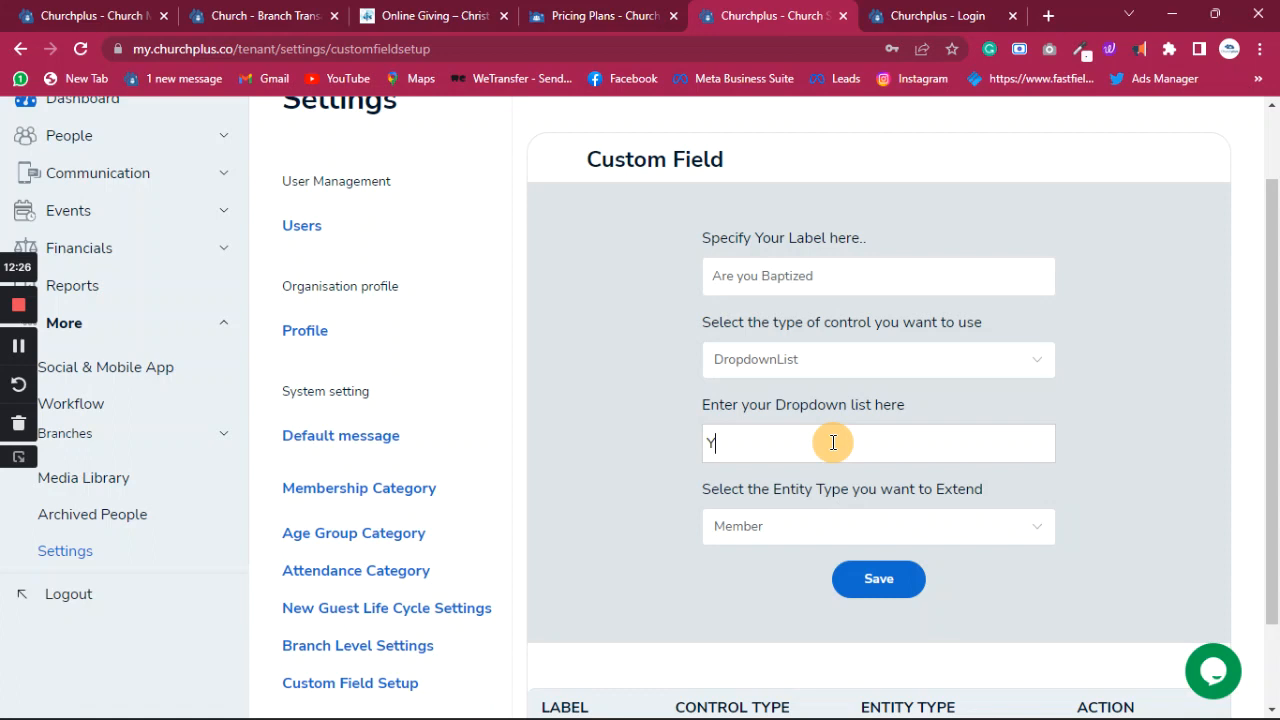
pyautogui.write('Yes')
pyautogui.click(1041, 370)
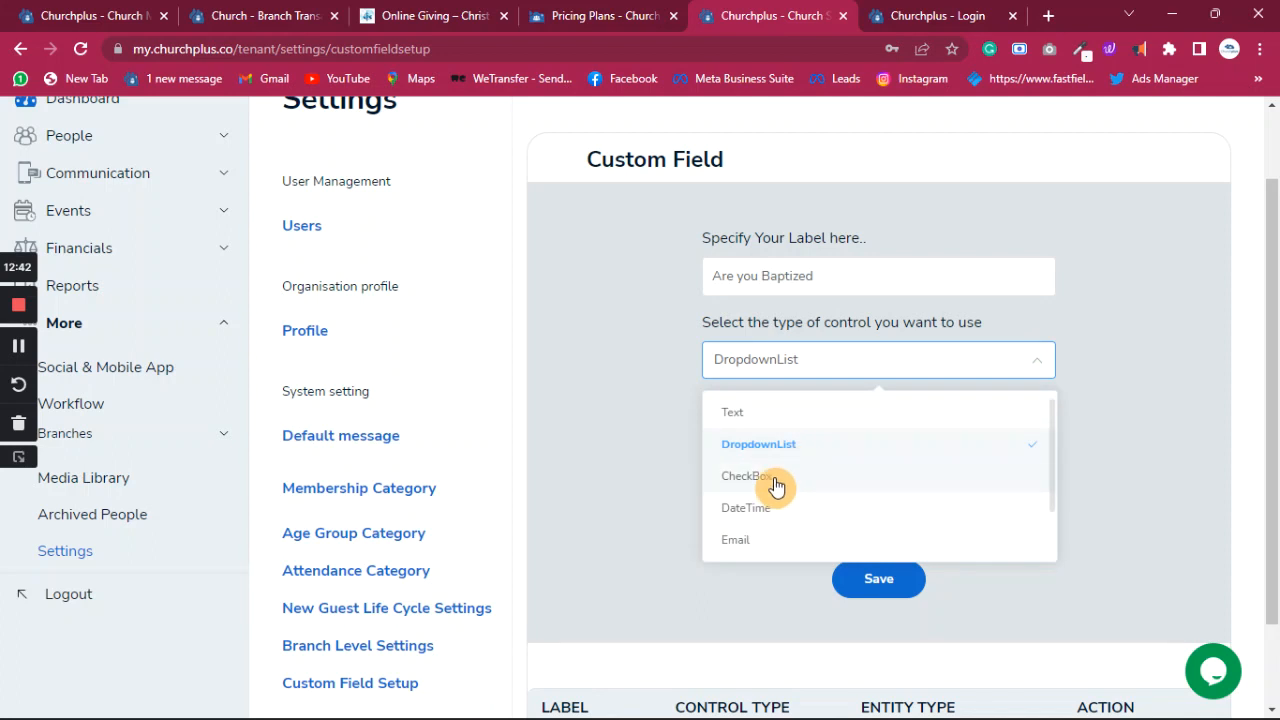
pyautogui.click(765, 482)
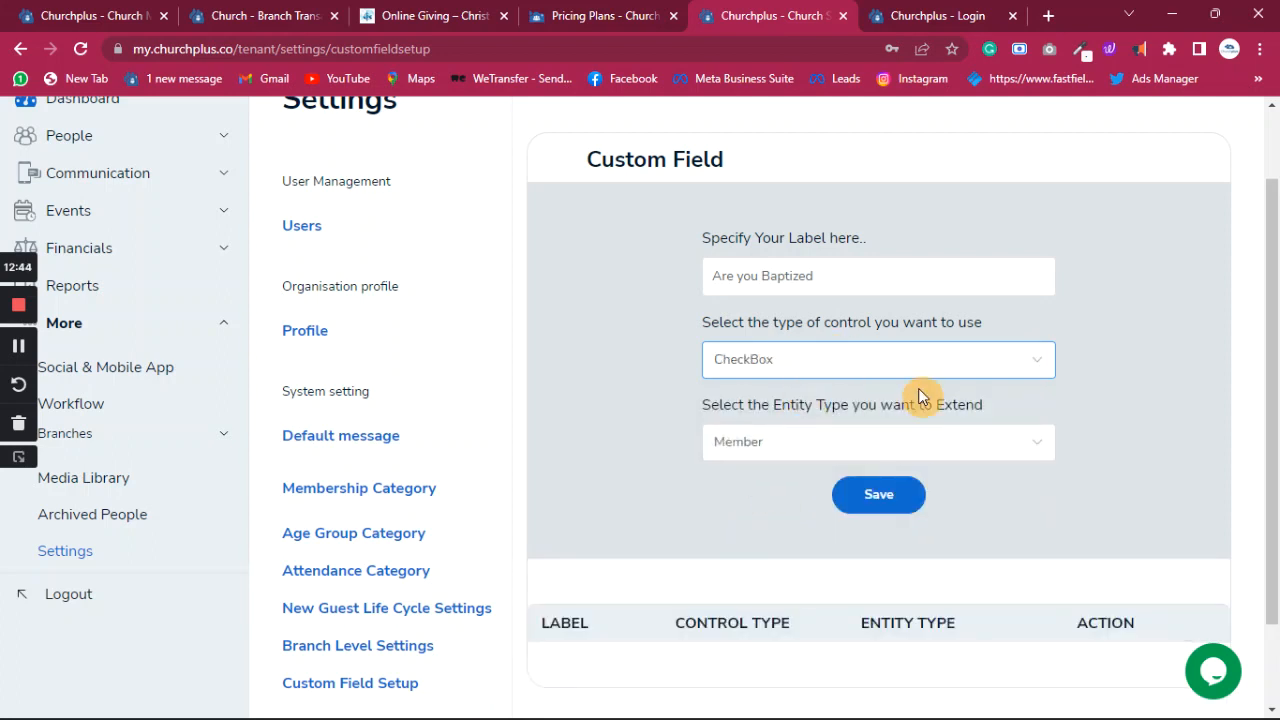
# - Save the 'Are you Baptized' custom field with Member kept as entity type
pyautogui.scroll(-2, 918, 398)
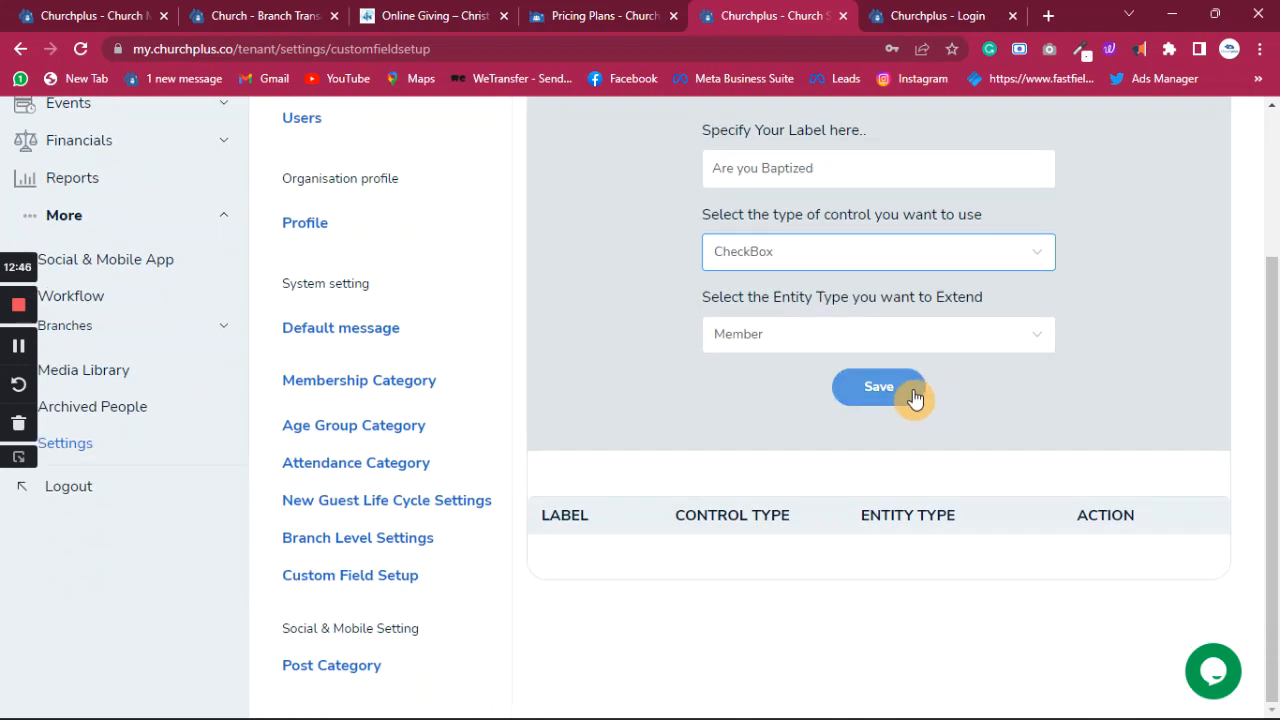
pyautogui.click(886, 396)
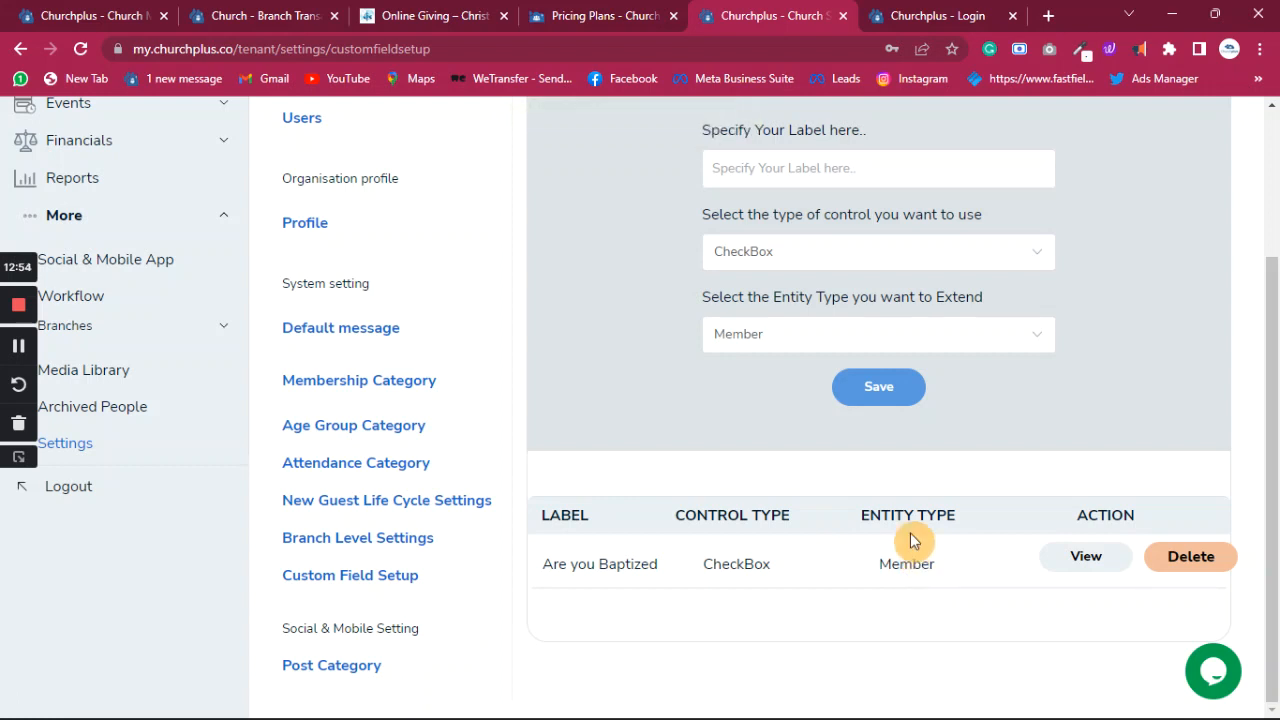
pyautogui.click(1024, 346)
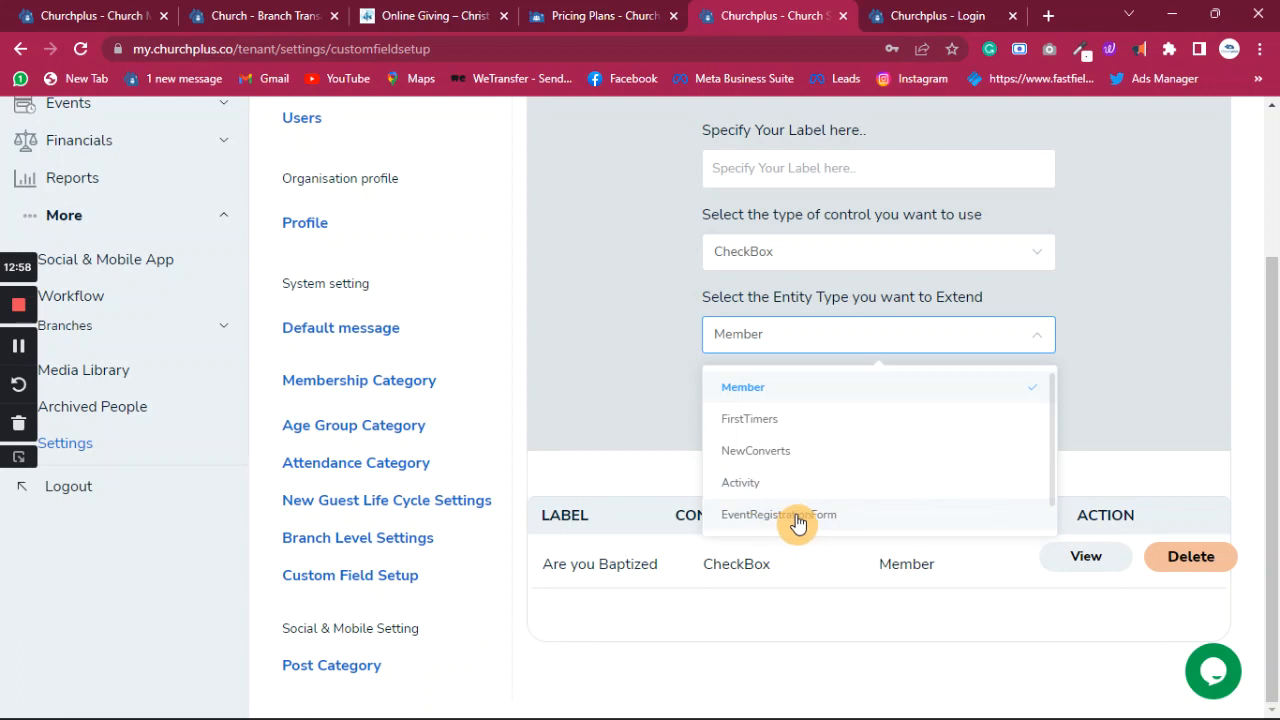
pyautogui.click(1035, 386)
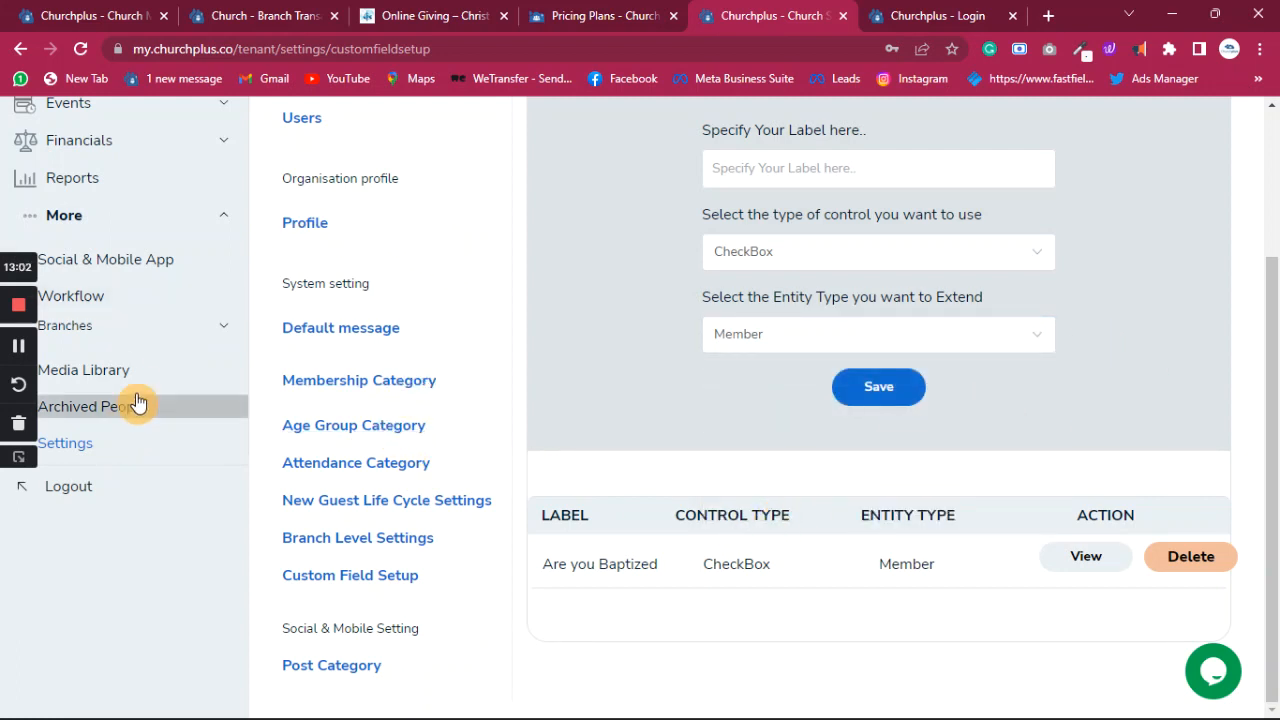
pyautogui.scroll(2, 90, 190)
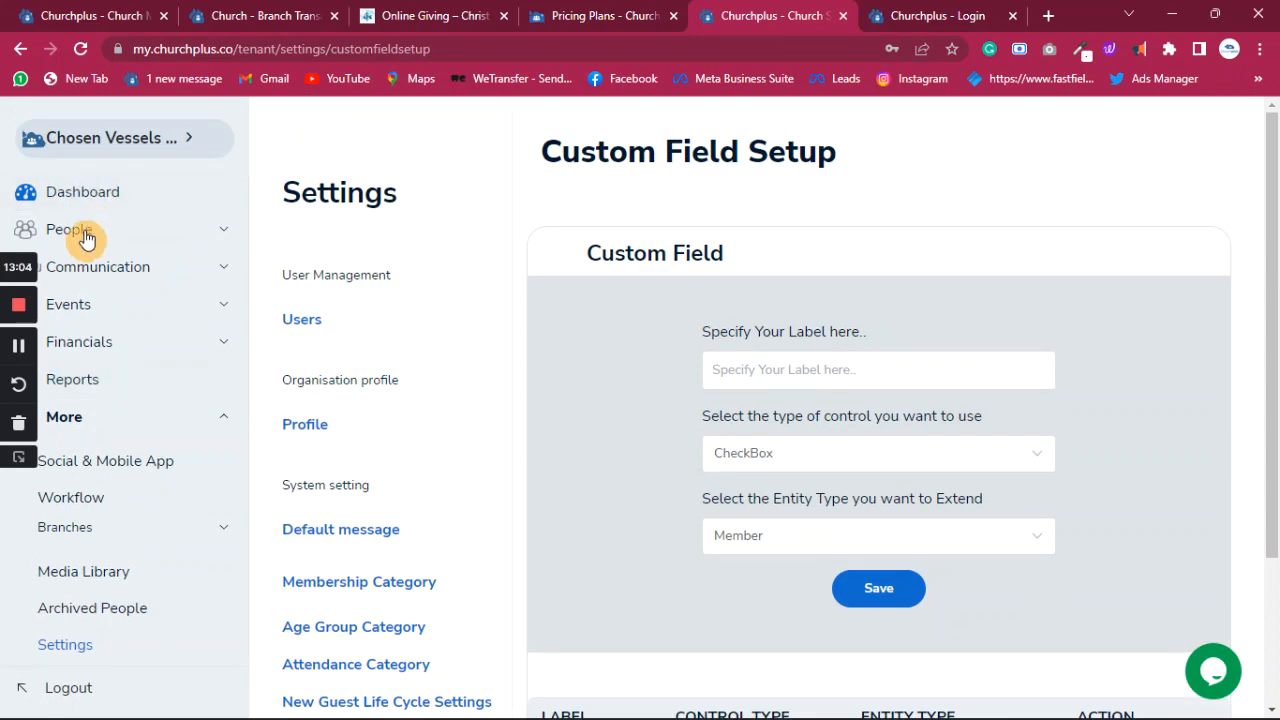
# - Go to People > Members, start a new member and review the Membership options
pyautogui.click(85, 237)
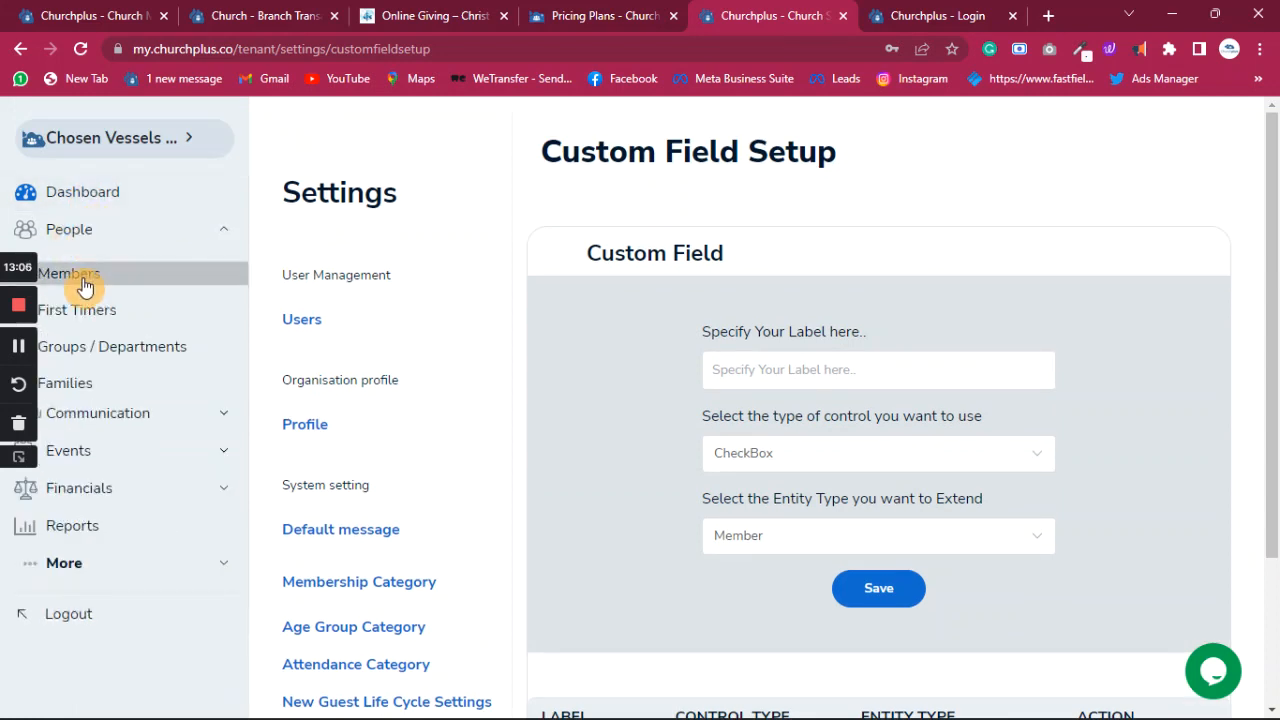
pyautogui.click(88, 281)
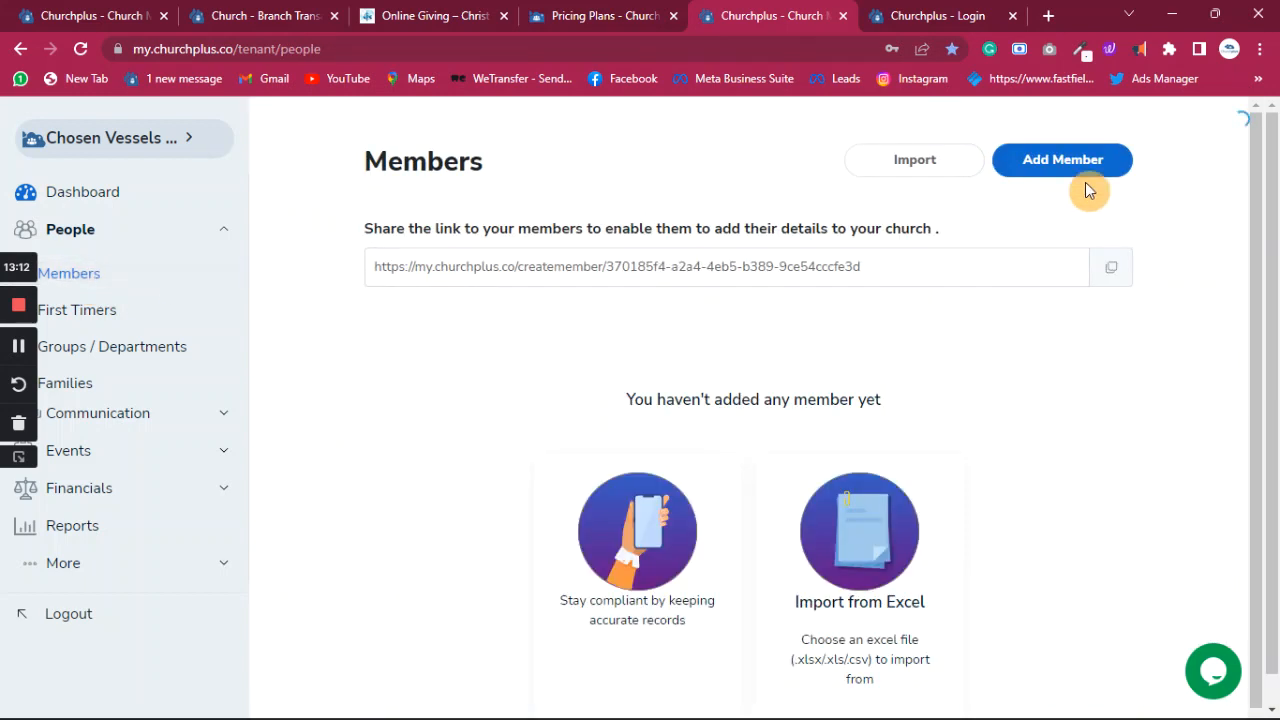
pyautogui.click(1066, 171)
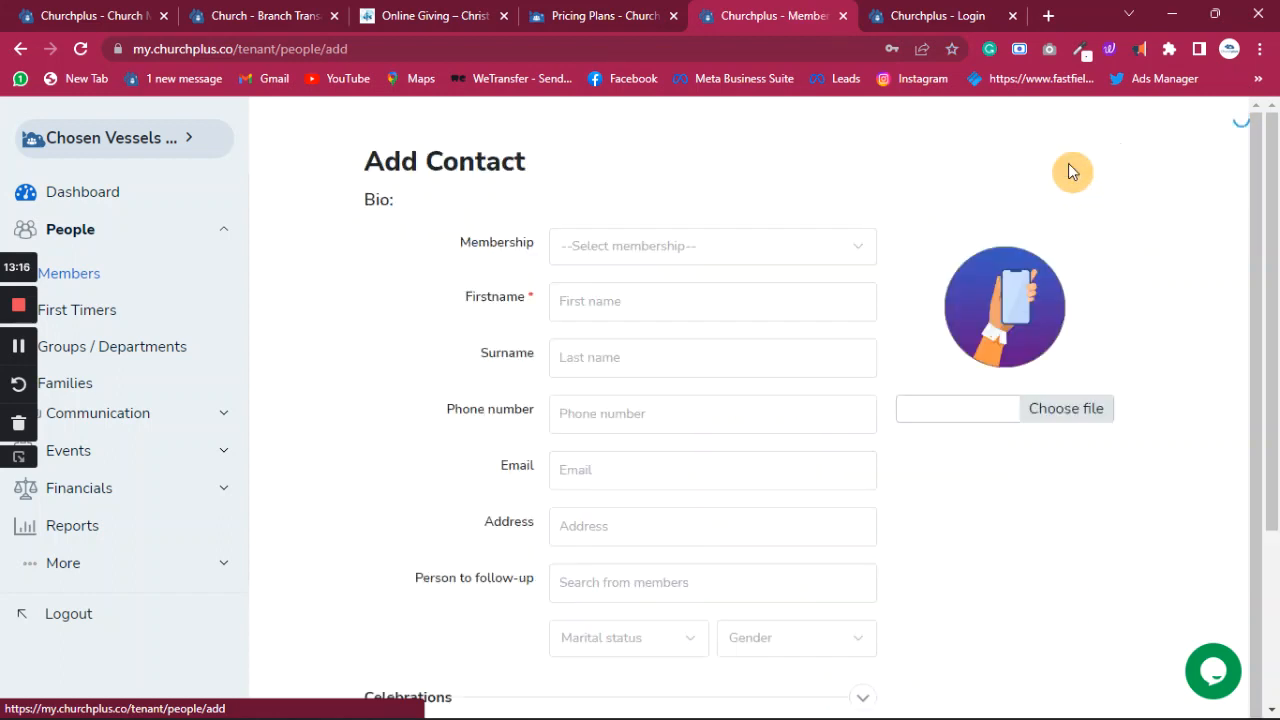
pyautogui.click(862, 256)
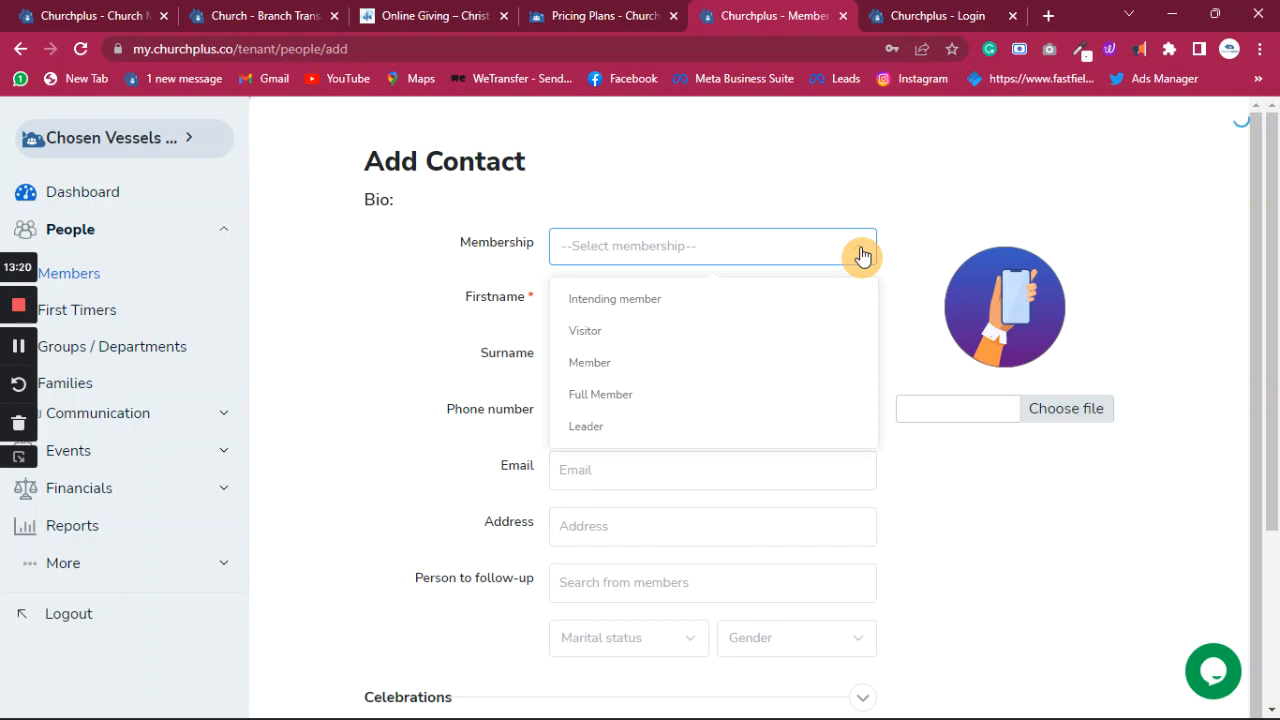
pyautogui.click(862, 256)
pyautogui.click(862, 256)
pyautogui.click(860, 252)
# - Glance at the pricing and sign-in pages, then return to the new member form
pyautogui.scroll(-1, 727, 350)
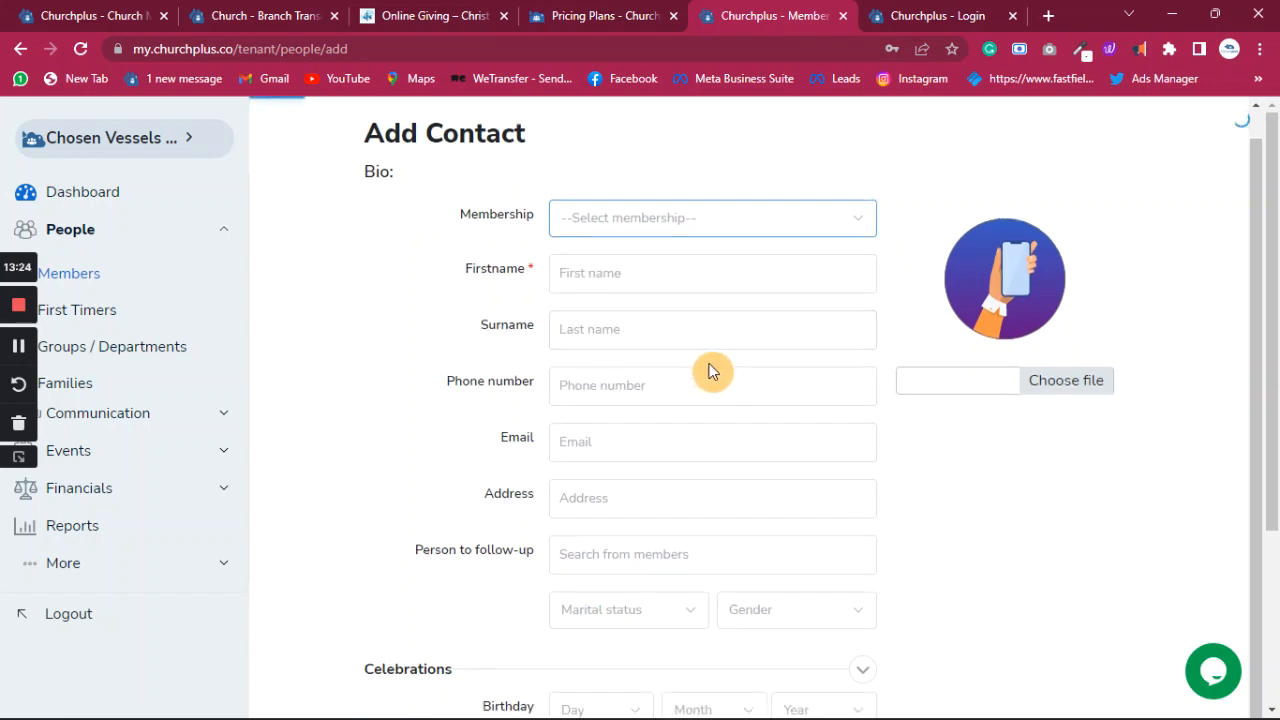
pyautogui.scroll(-3, 708, 371)
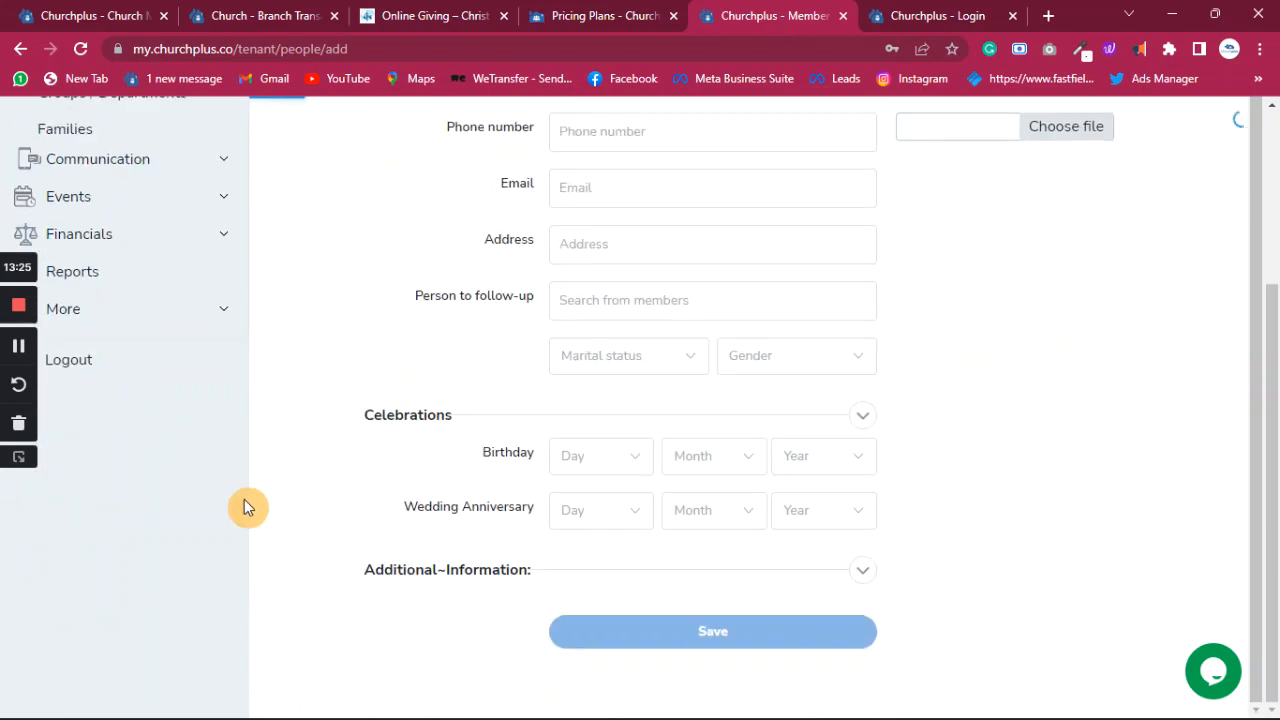
pyautogui.click(614, 27)
pyautogui.click(743, 19)
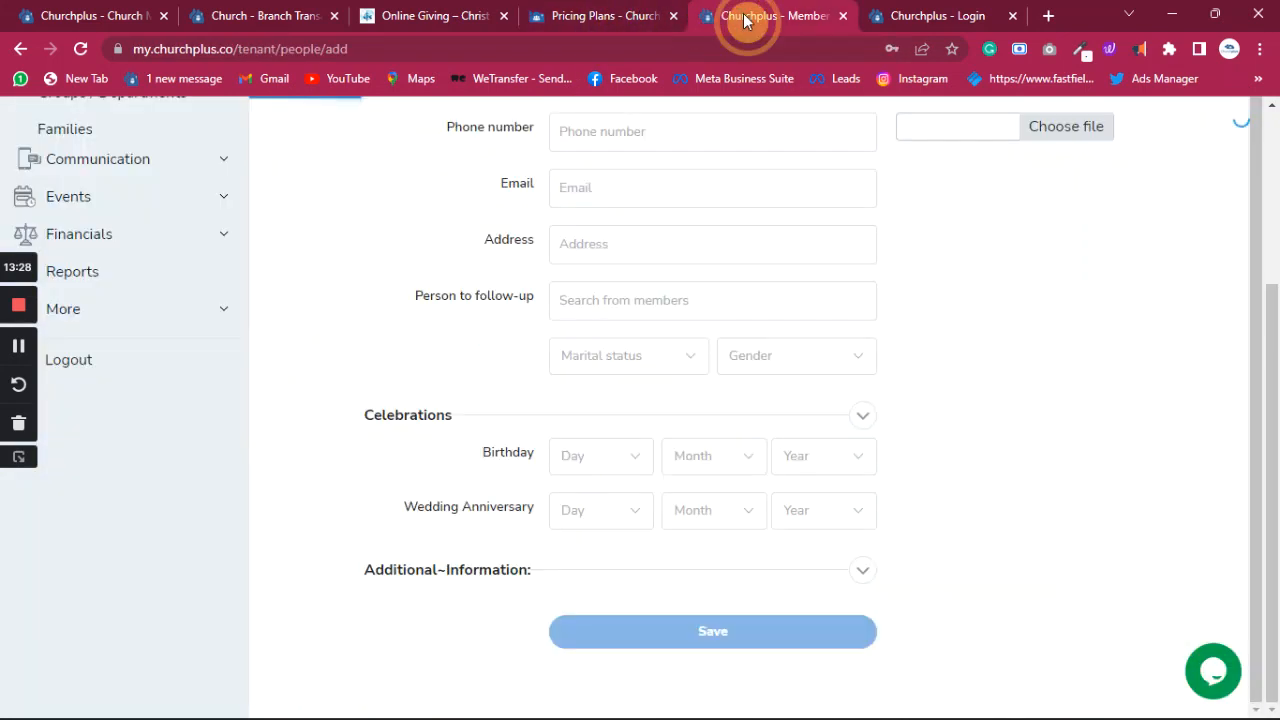
pyautogui.scroll(3, 152, 340)
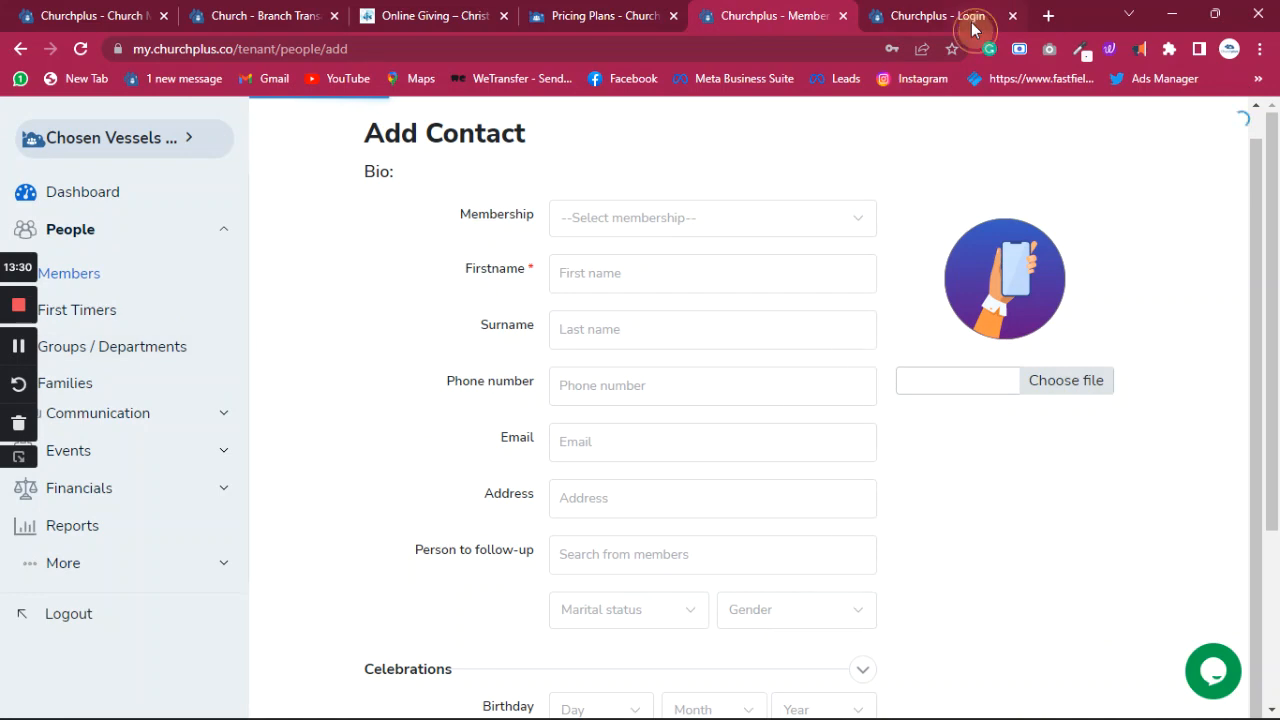
pyautogui.click(920, 18)
pyautogui.click(745, 18)
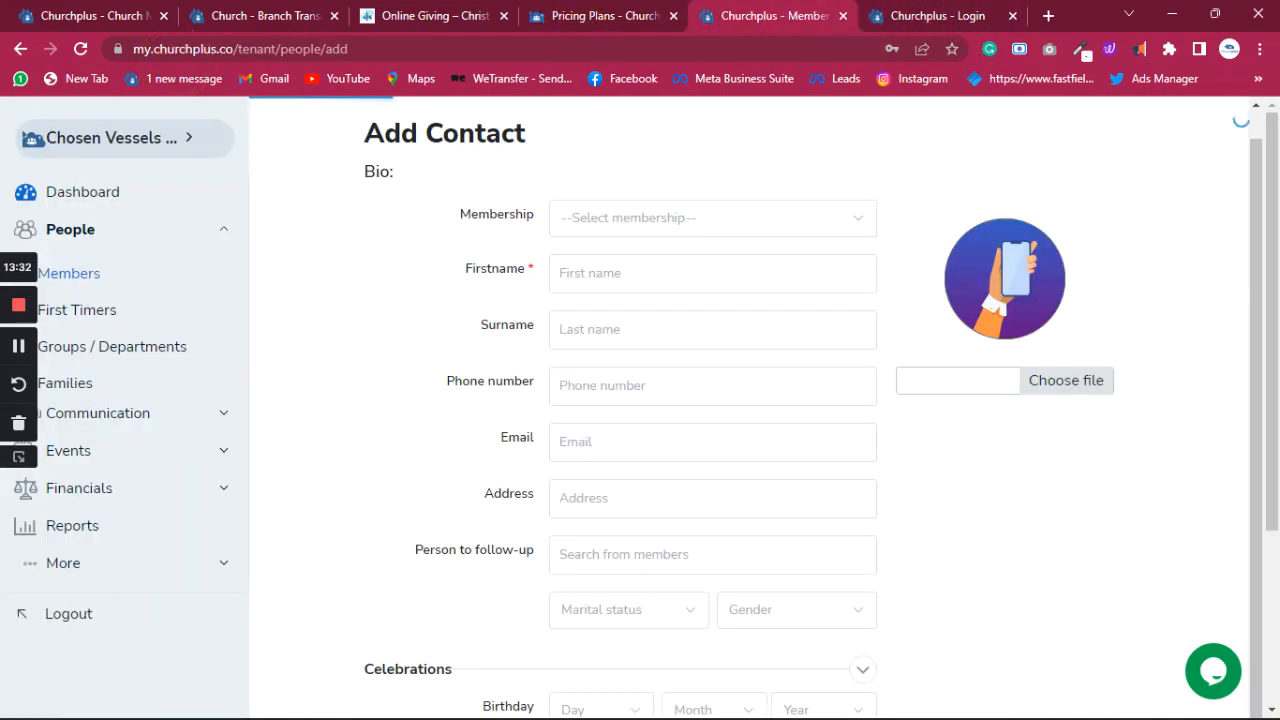
# - Close the other church's Members, Branch Transactions and online giving pages, returning to the member form
pyautogui.click(106, 17)
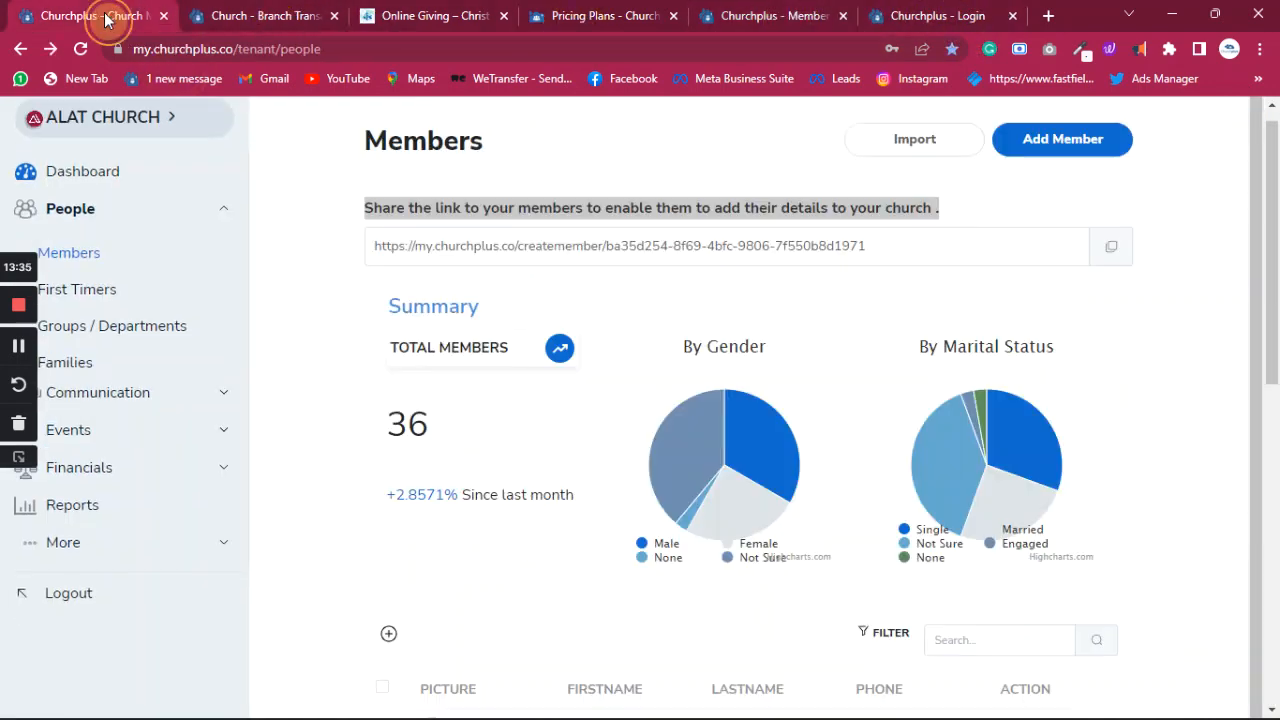
pyautogui.click(165, 16)
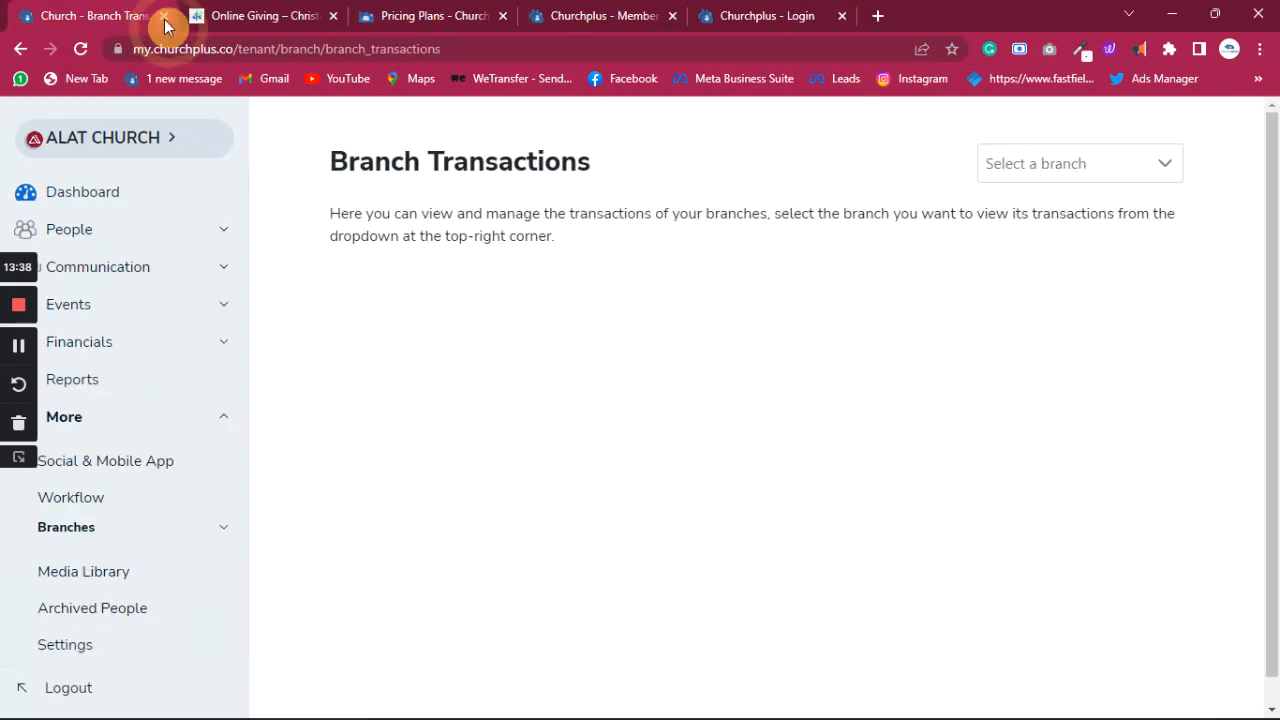
pyautogui.click(165, 16)
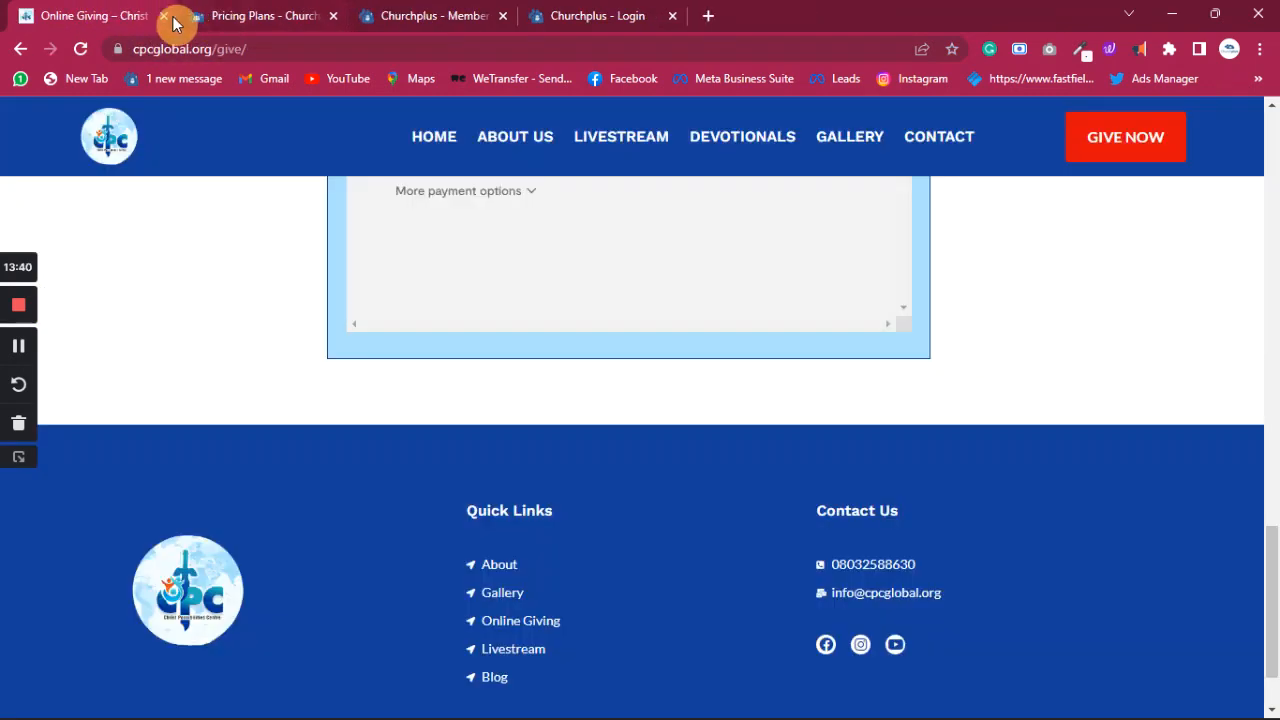
pyautogui.click(165, 16)
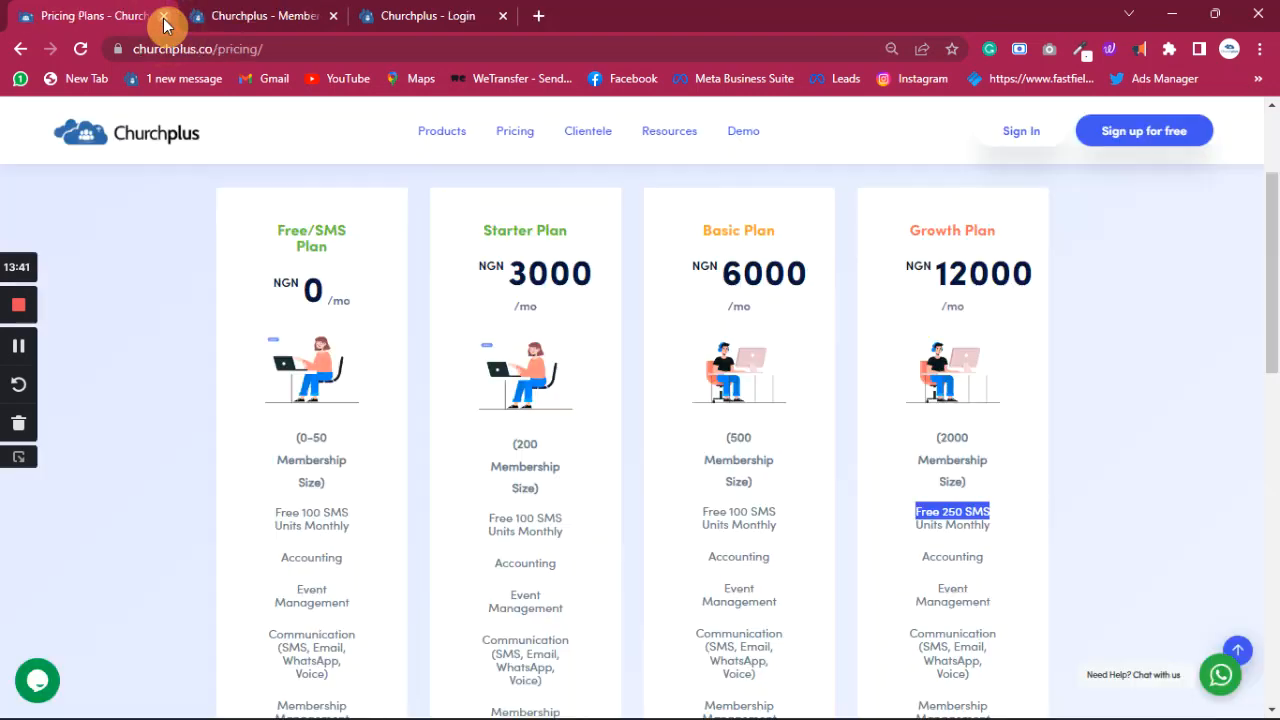
pyautogui.click(300, 16)
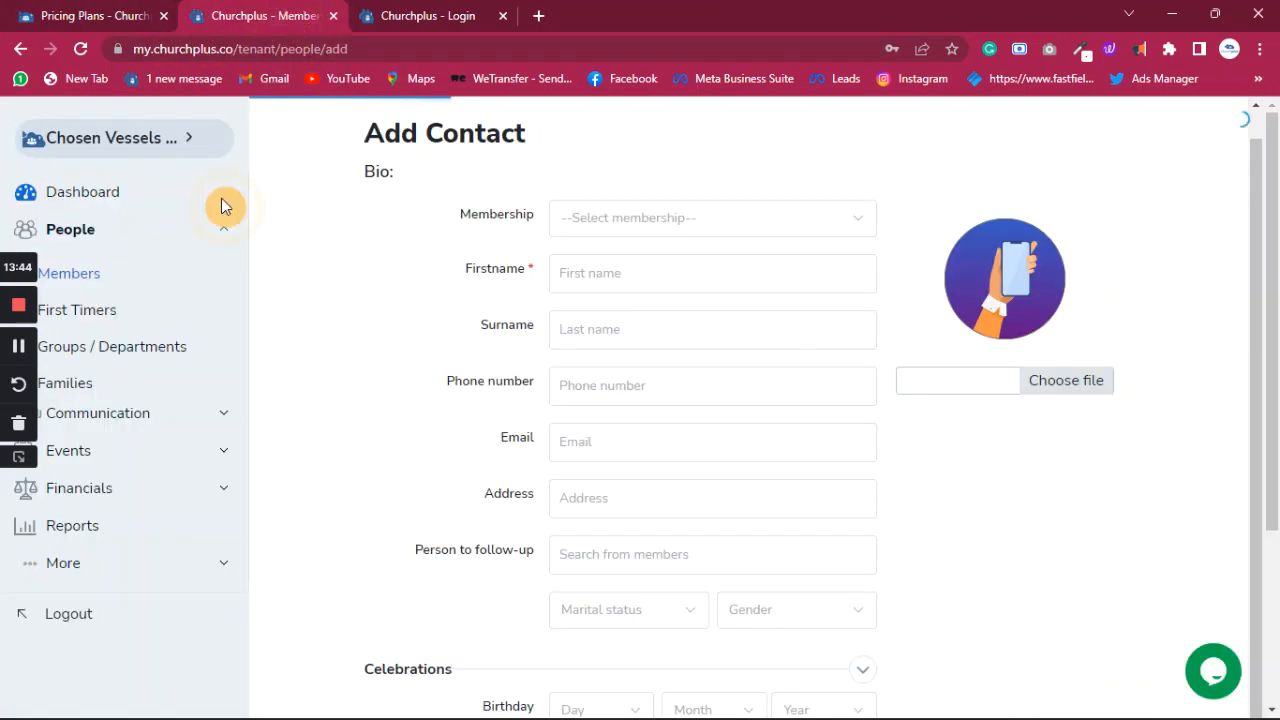
# - Log out, sign back in with the saved login, skip to the dashboard and open People > Members
pyautogui.click(68, 615)
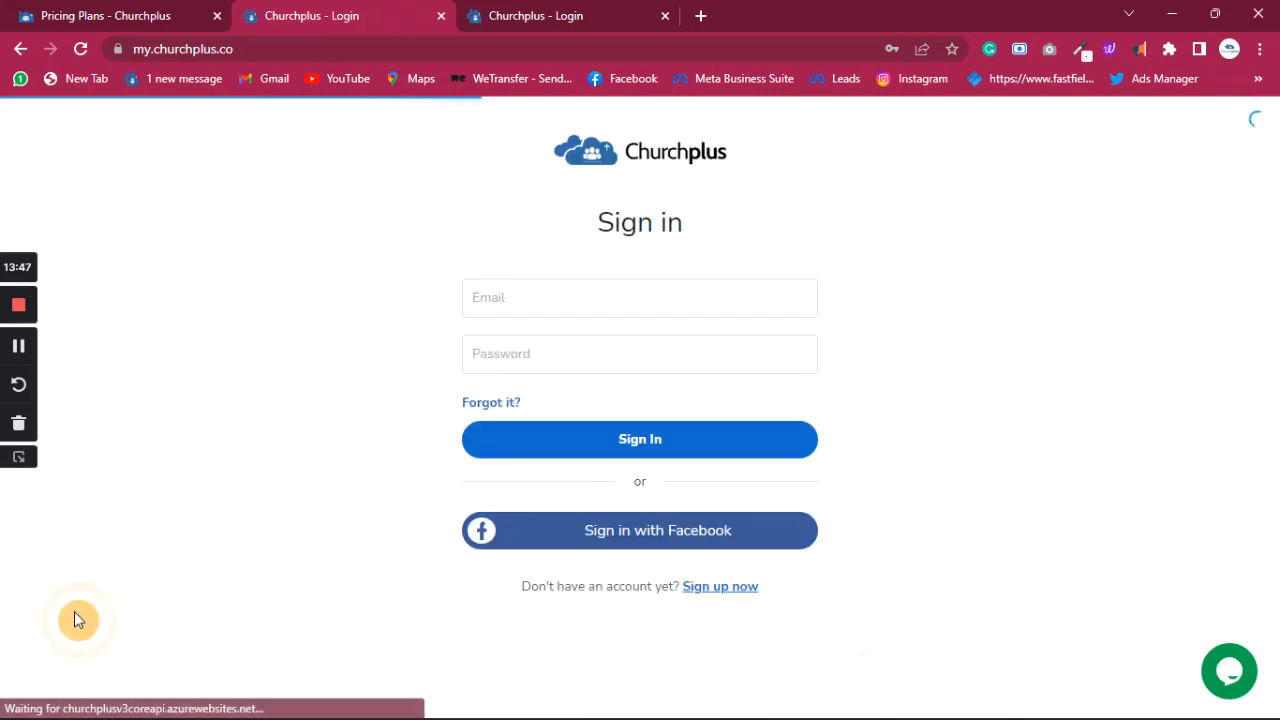
pyautogui.click(684, 445)
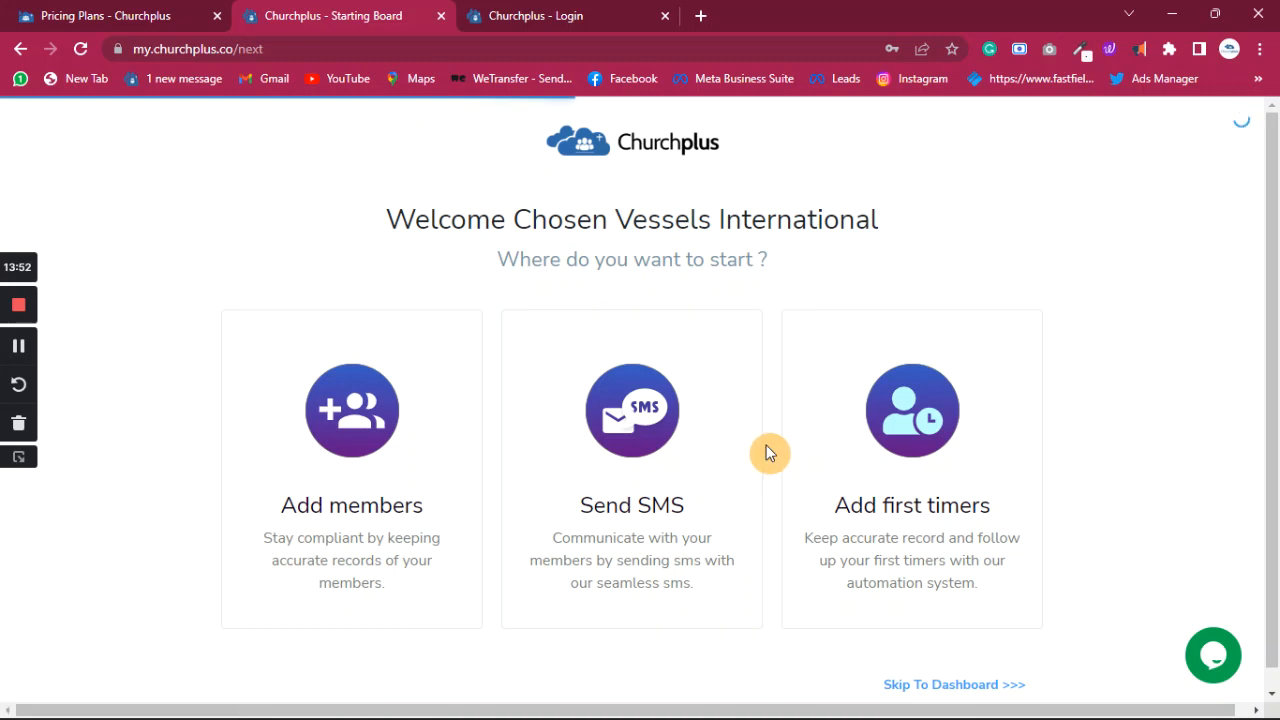
pyautogui.scroll(-1, 766, 453)
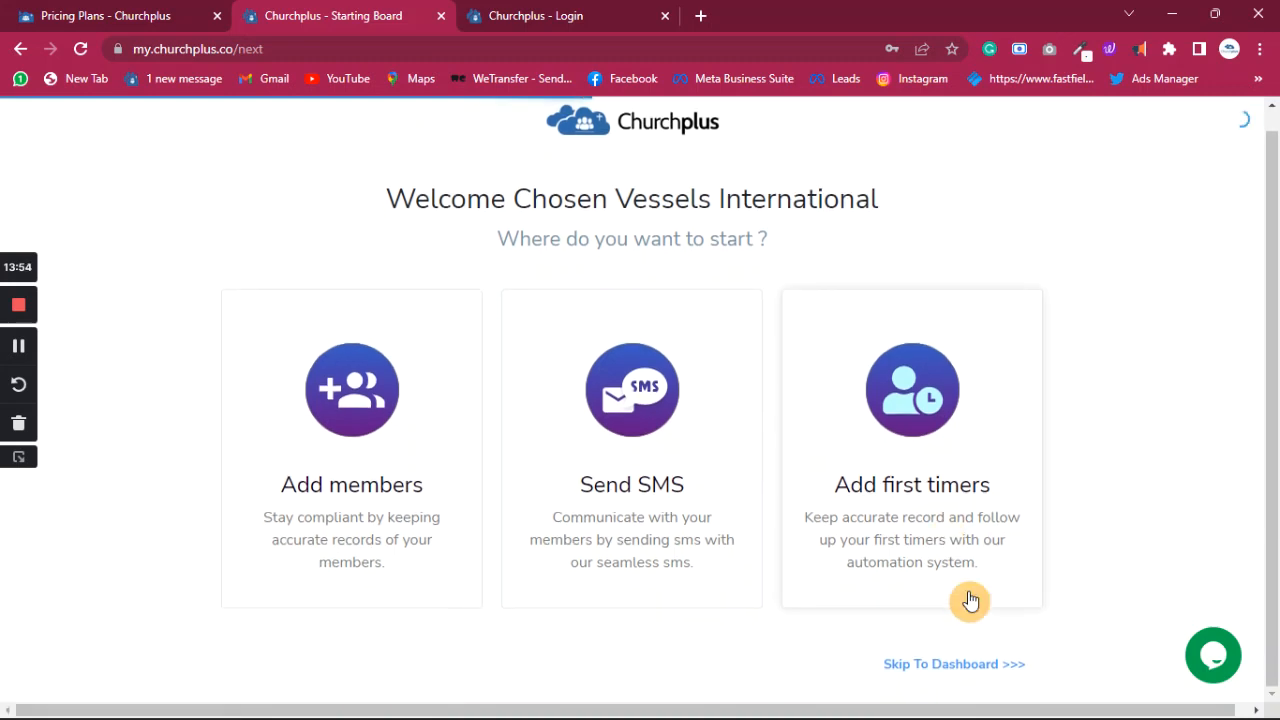
pyautogui.click(960, 668)
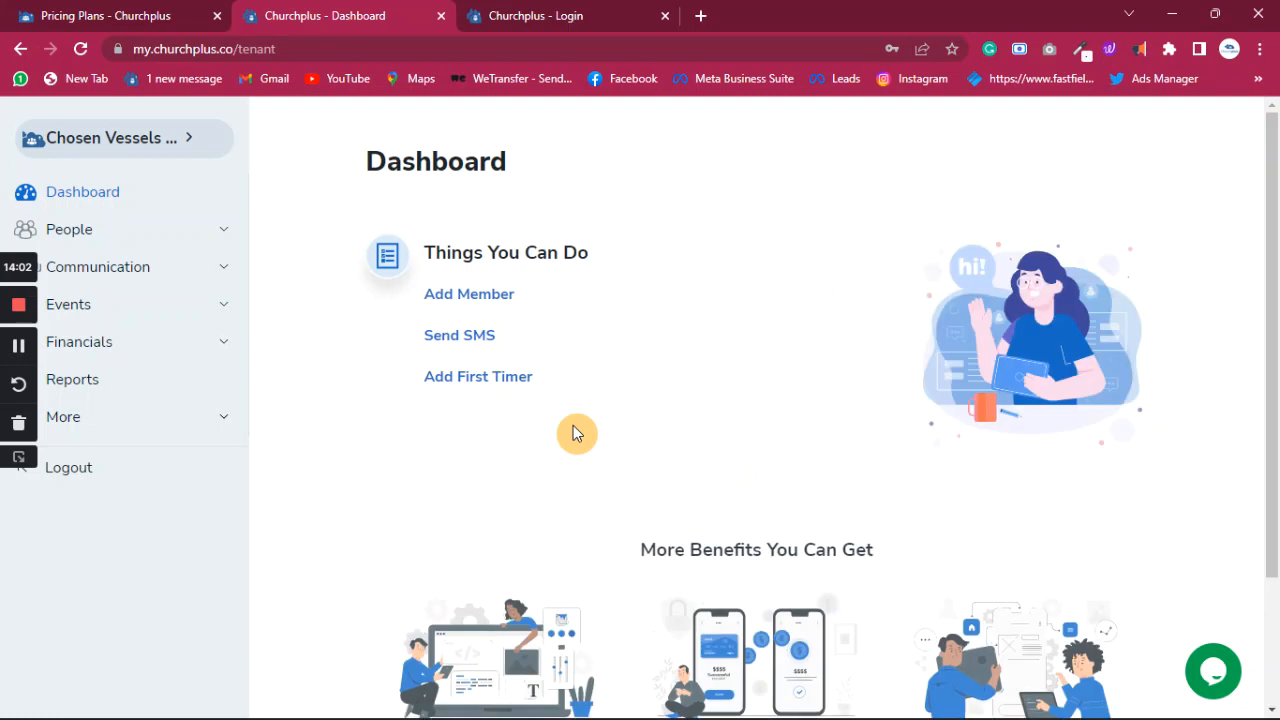
pyautogui.click(78, 230)
pyautogui.click(89, 278)
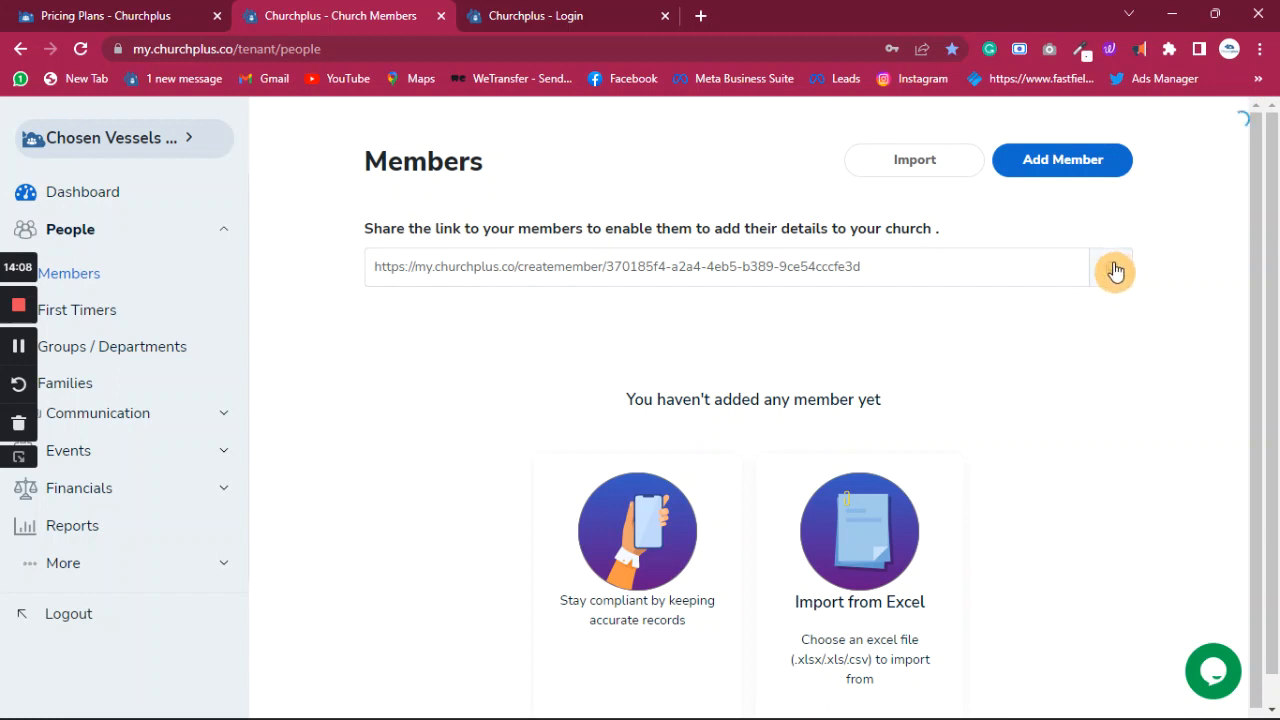
# - Copy the member self-registration link and start adding a new member
pyautogui.click(1115, 272)
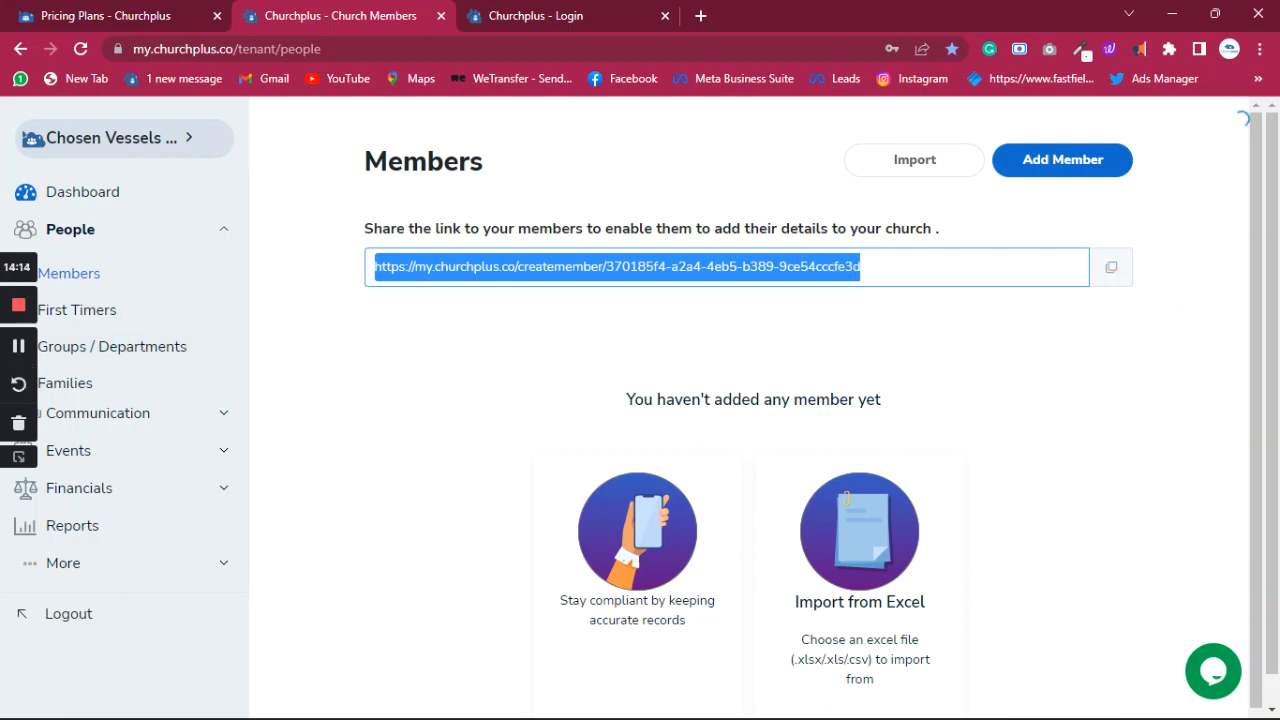
pyautogui.hotkey('alt', 'Tab')
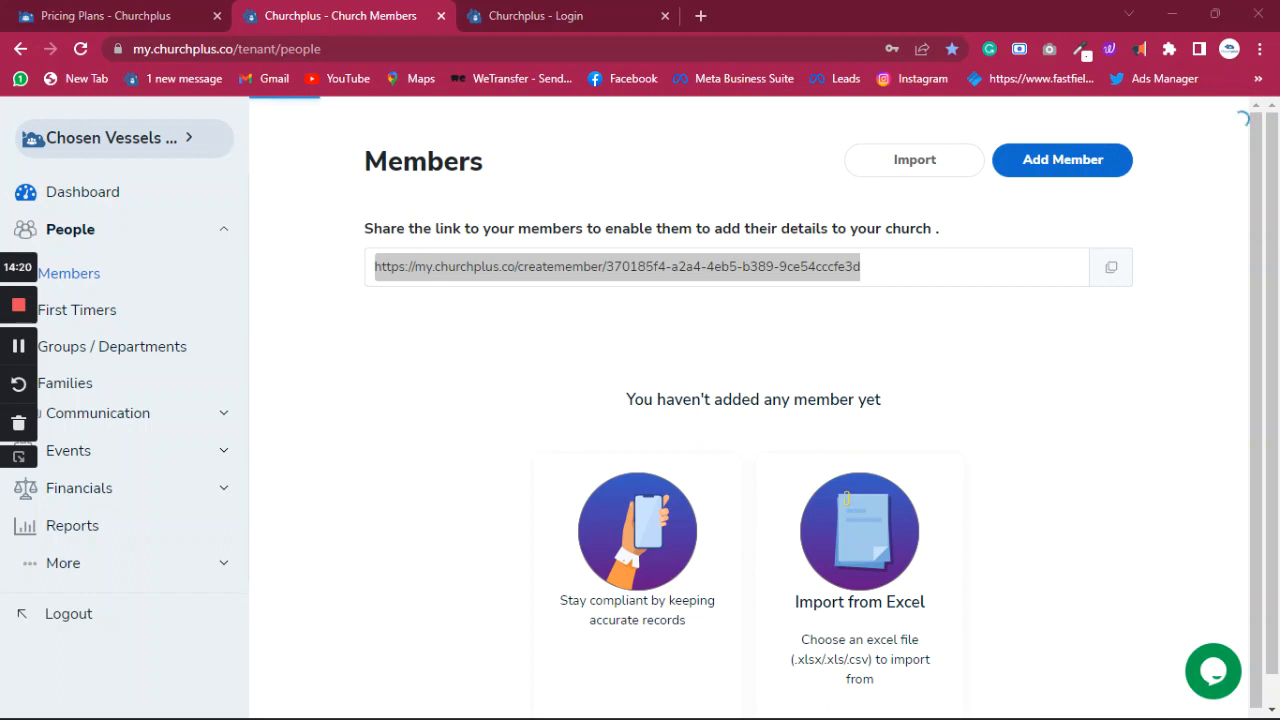
pyautogui.click(1080, 170)
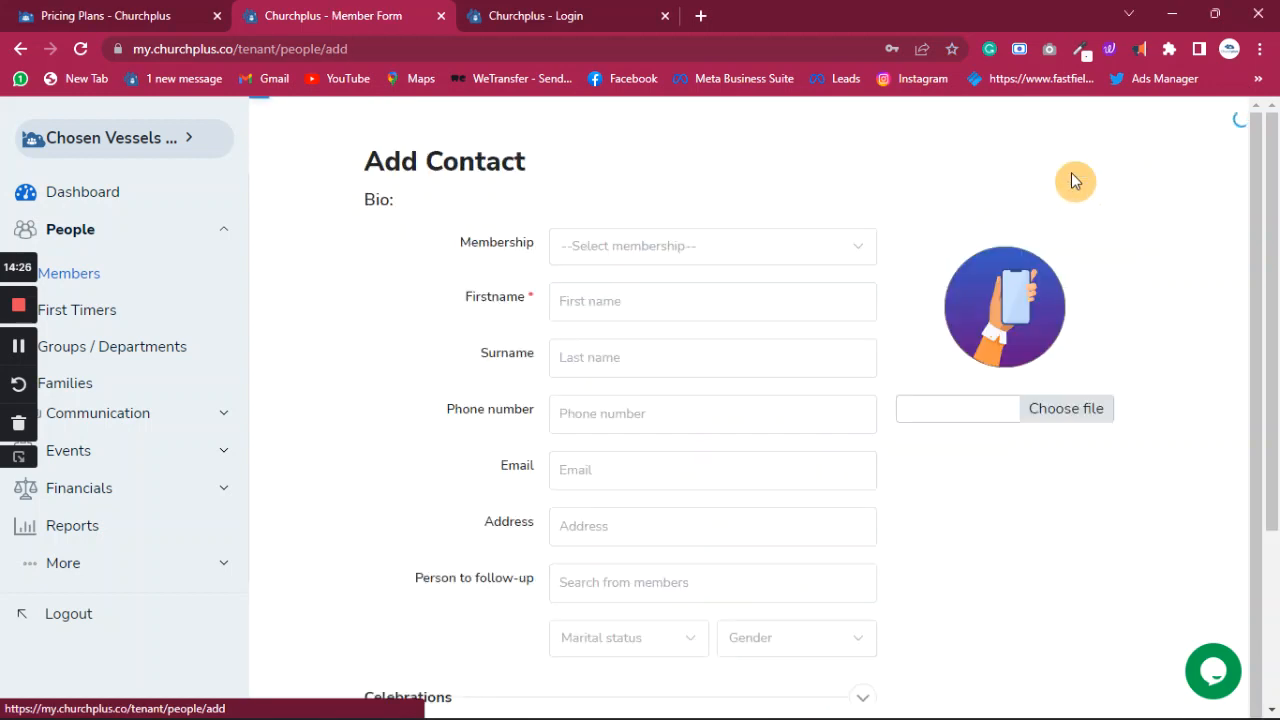
# - Set the new contact's Membership to Full Member
pyautogui.click(860, 247)
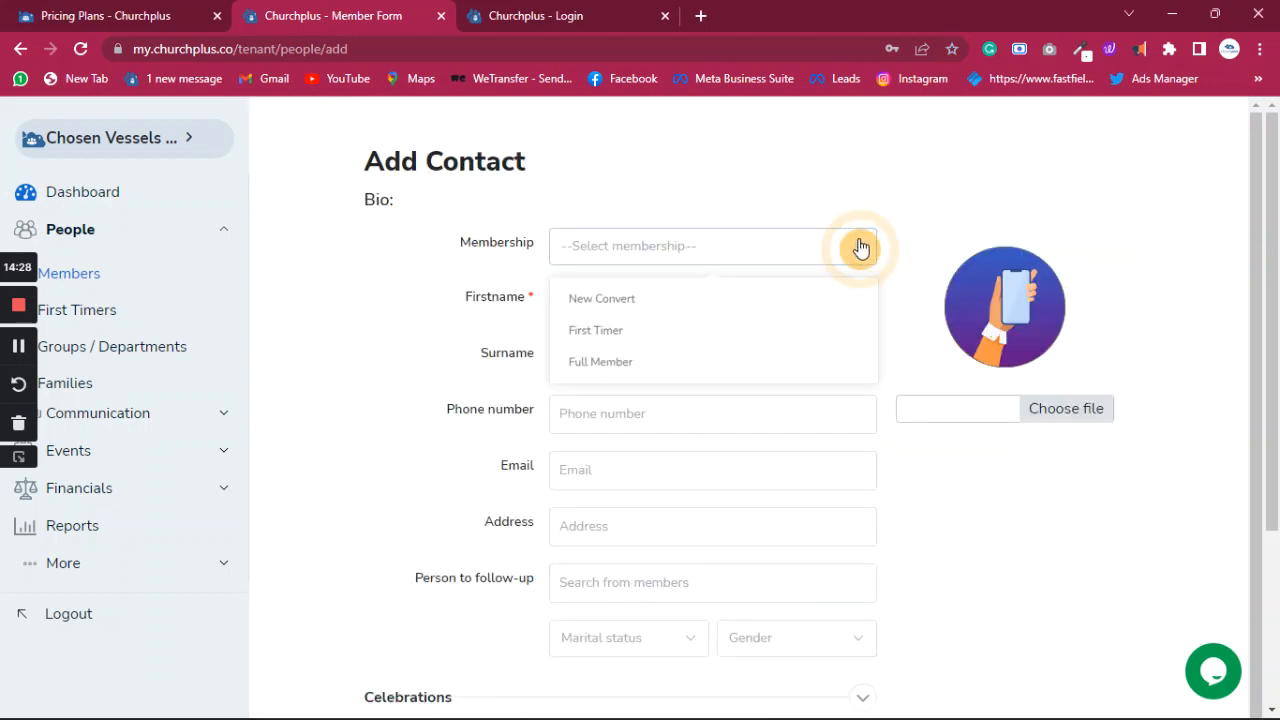
pyautogui.click(618, 368)
pyautogui.click(631, 301)
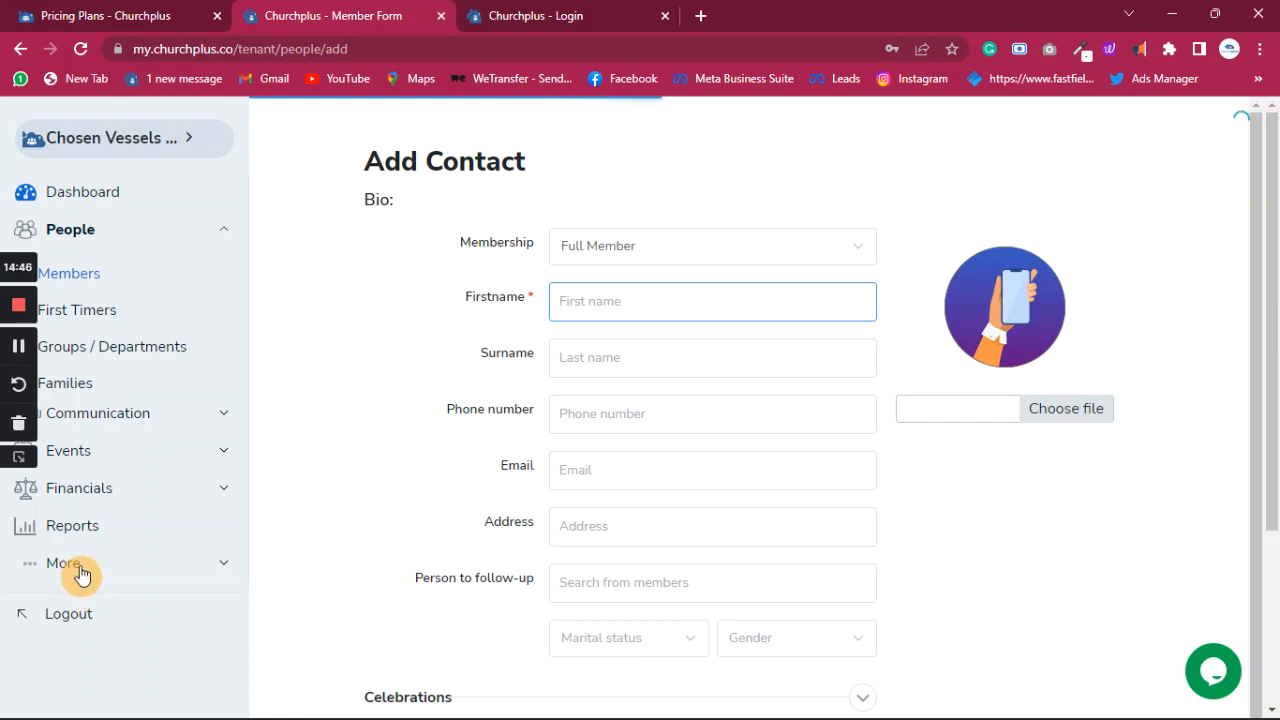
pyautogui.click(80, 560)
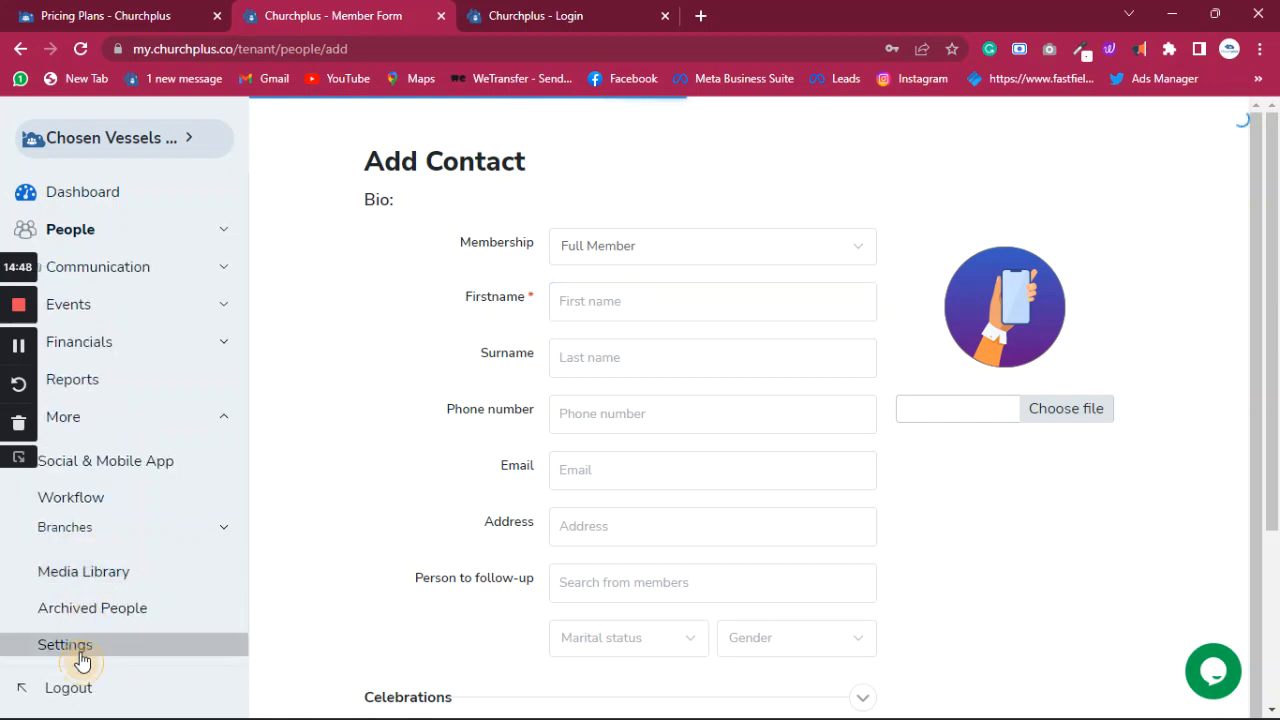
# - Open Settings > Default message and inspect the existing Wedding Anniversary SMS message without changes
pyautogui.click(82, 659)
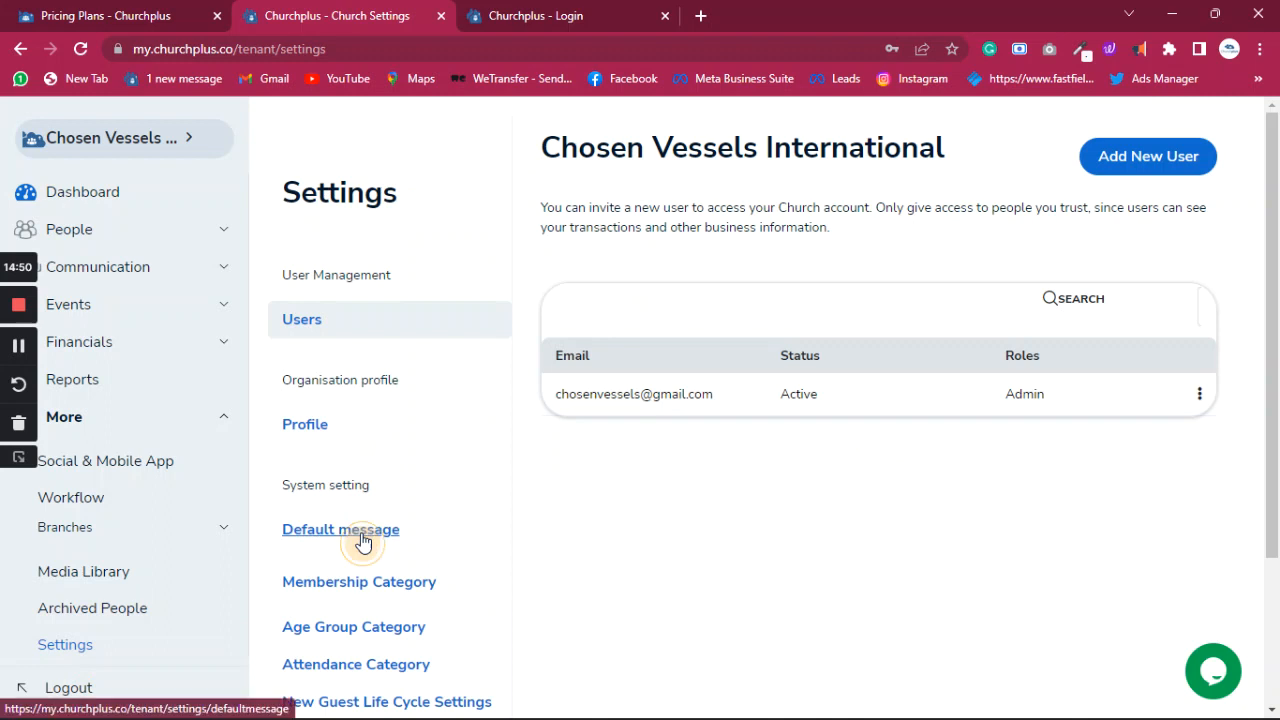
pyautogui.click(362, 541)
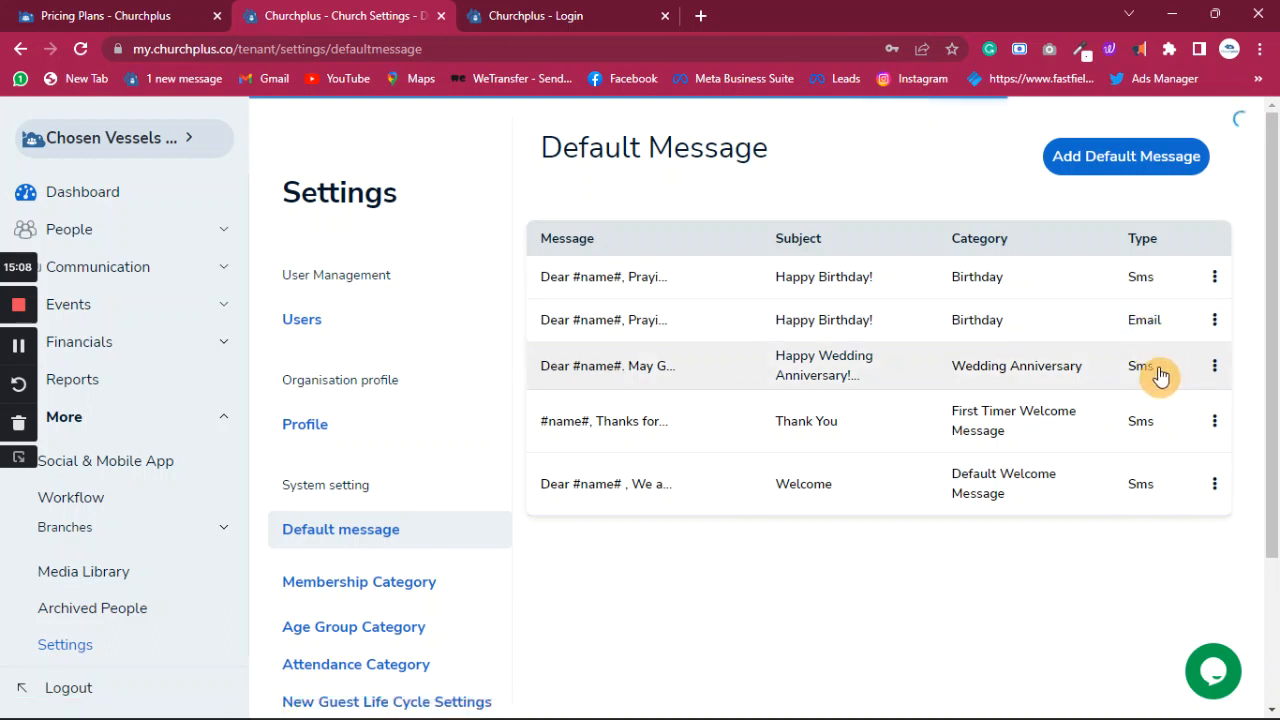
pyautogui.click(1215, 370)
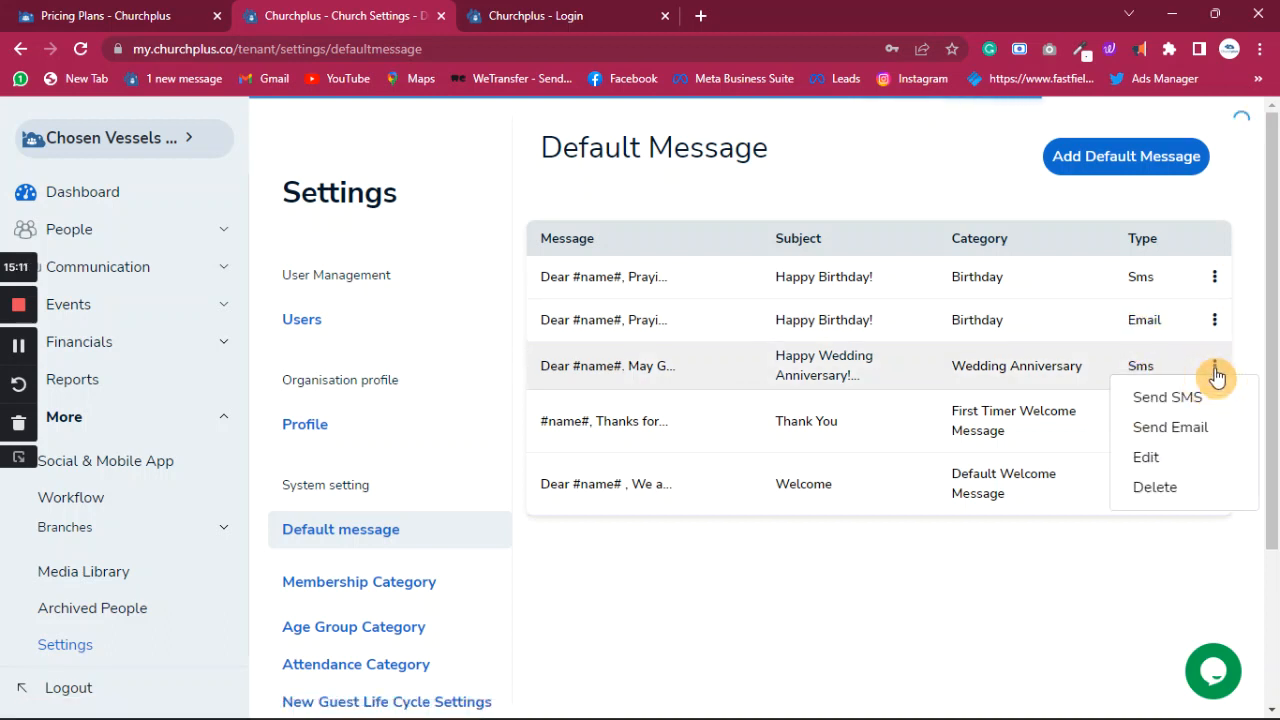
pyautogui.click(1150, 457)
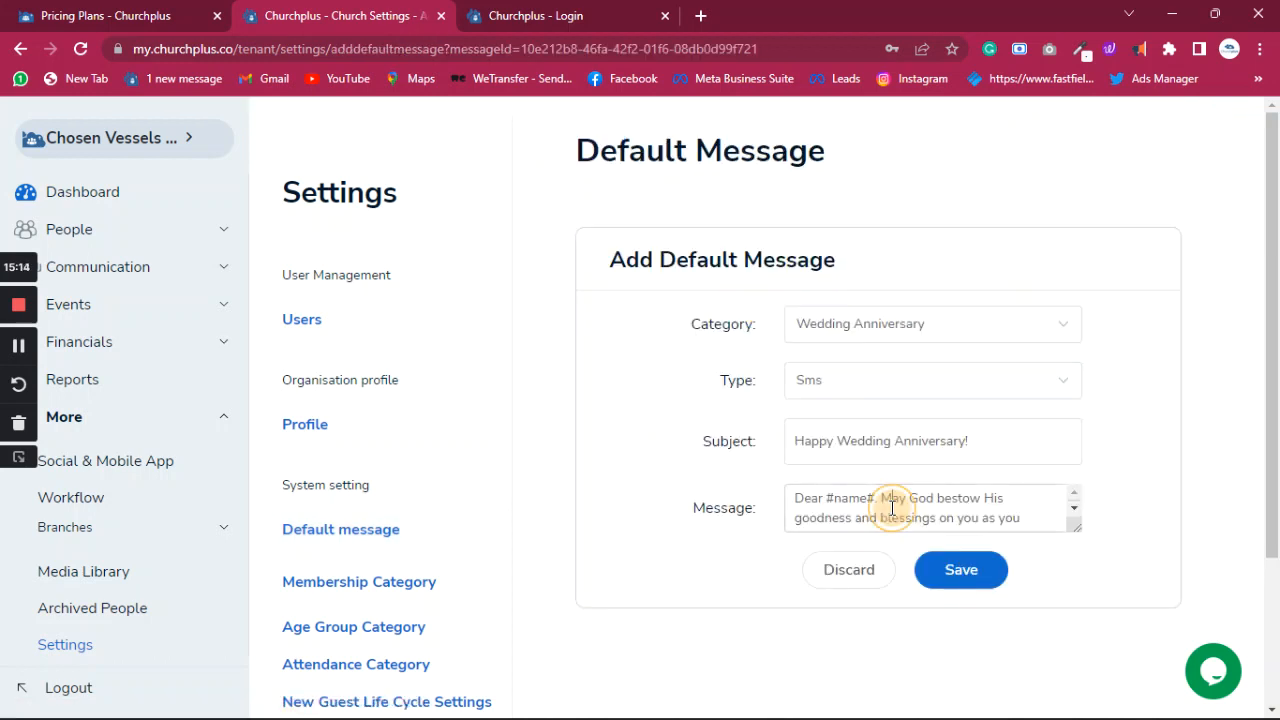
pyautogui.click(893, 507)
pyautogui.hotkey('ctrl', 'a')
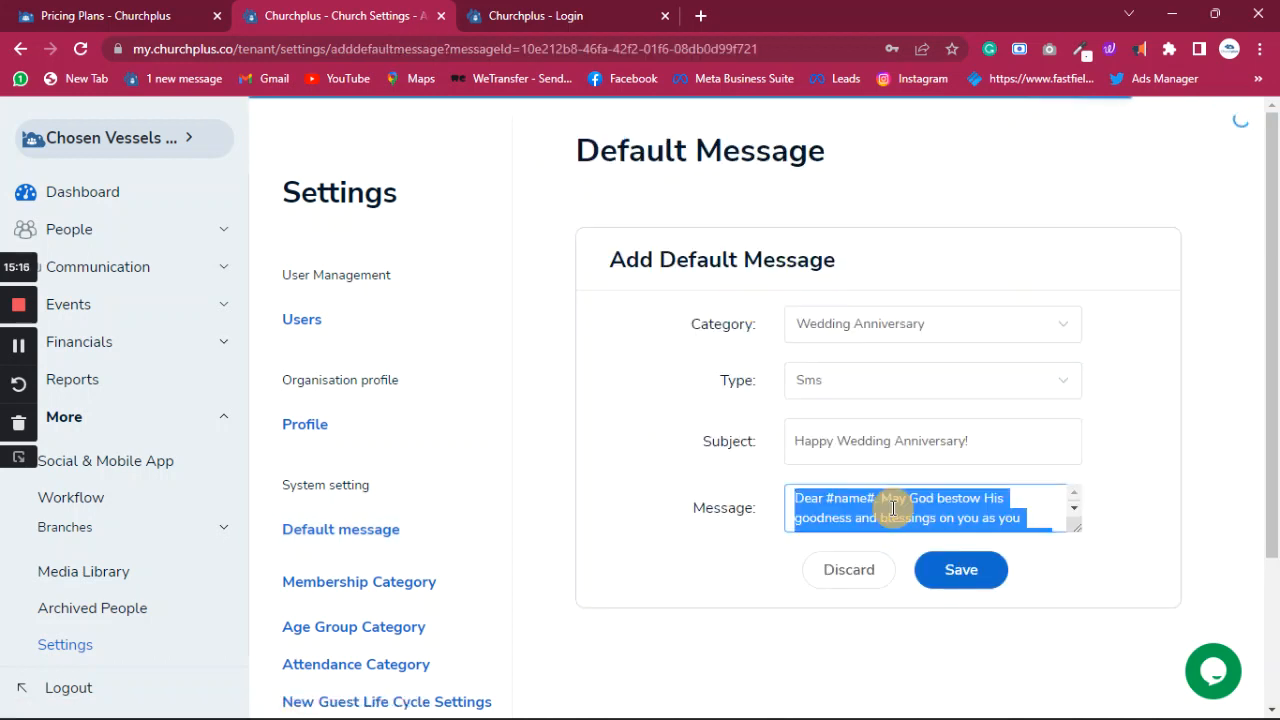
pyautogui.click(852, 570)
# - Start a new default message with category Wedding Anniversary and type Email
pyautogui.click(1127, 160)
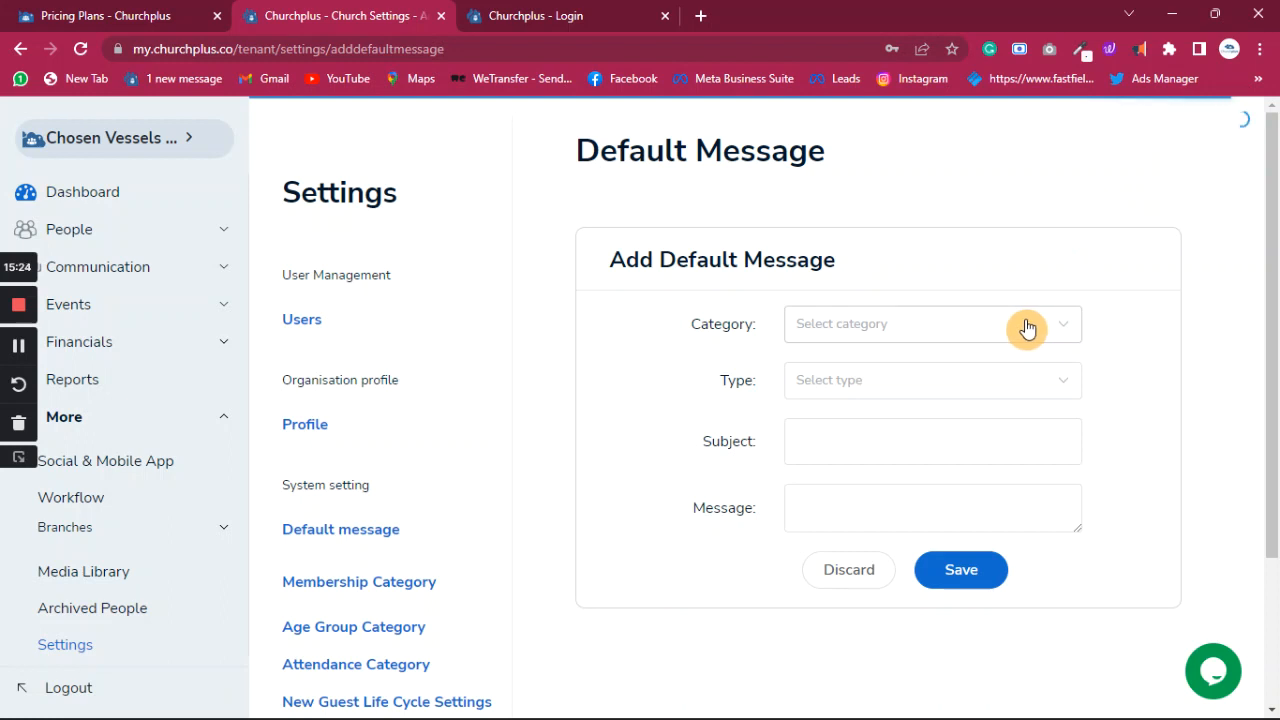
pyautogui.click(1027, 326)
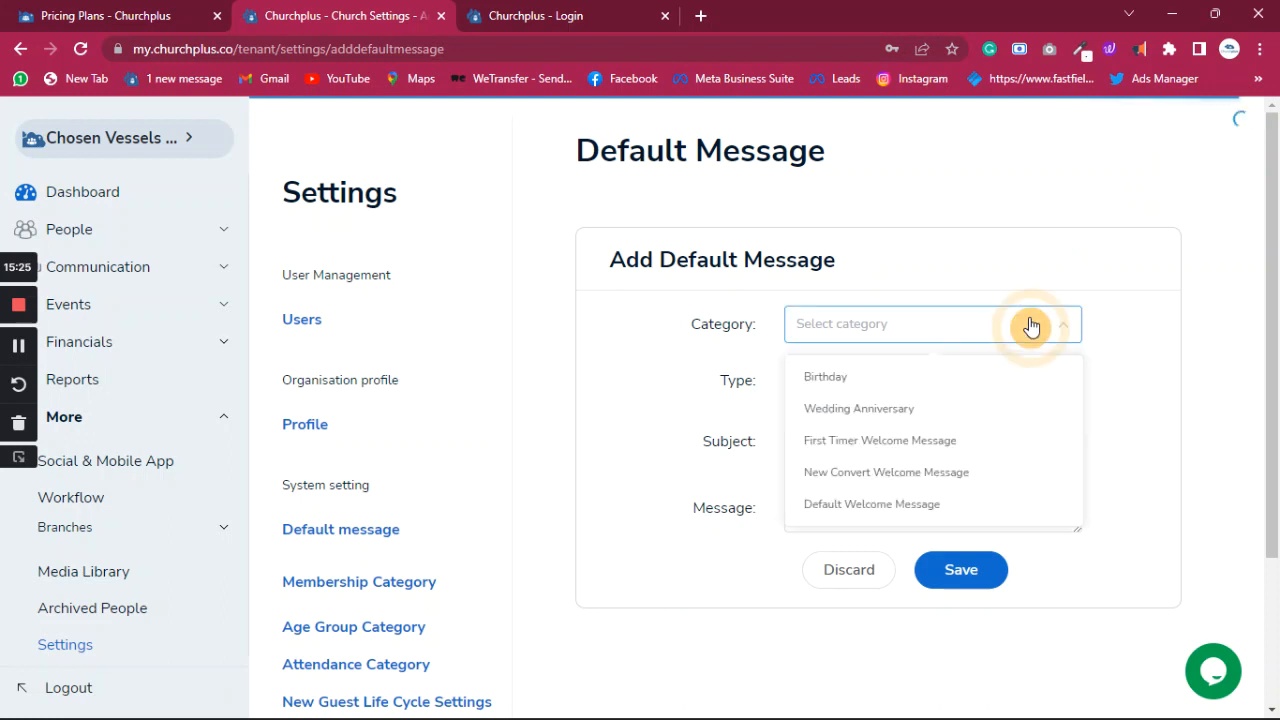
pyautogui.click(853, 410)
pyautogui.click(880, 391)
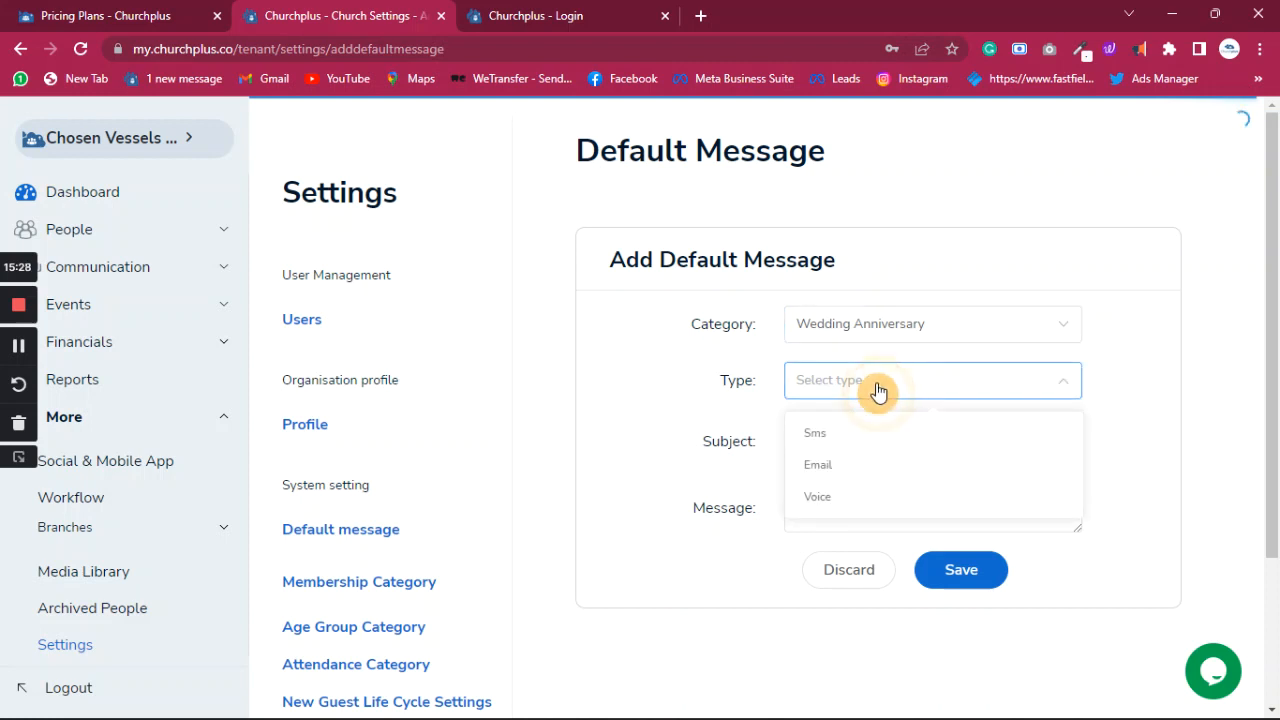
pyautogui.click(821, 466)
# - Enter the subject 'Happy Wedding Anniversary', correcting its spelling
pyautogui.click(846, 443)
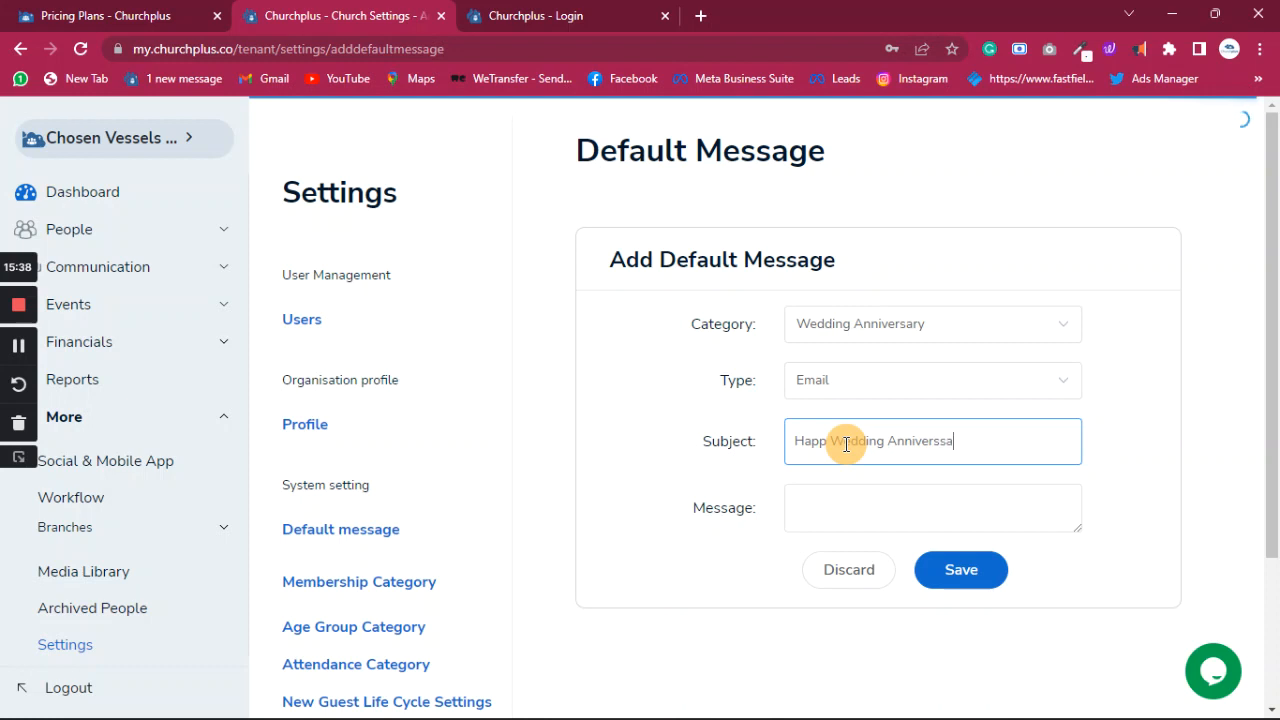
pyautogui.click(985, 440)
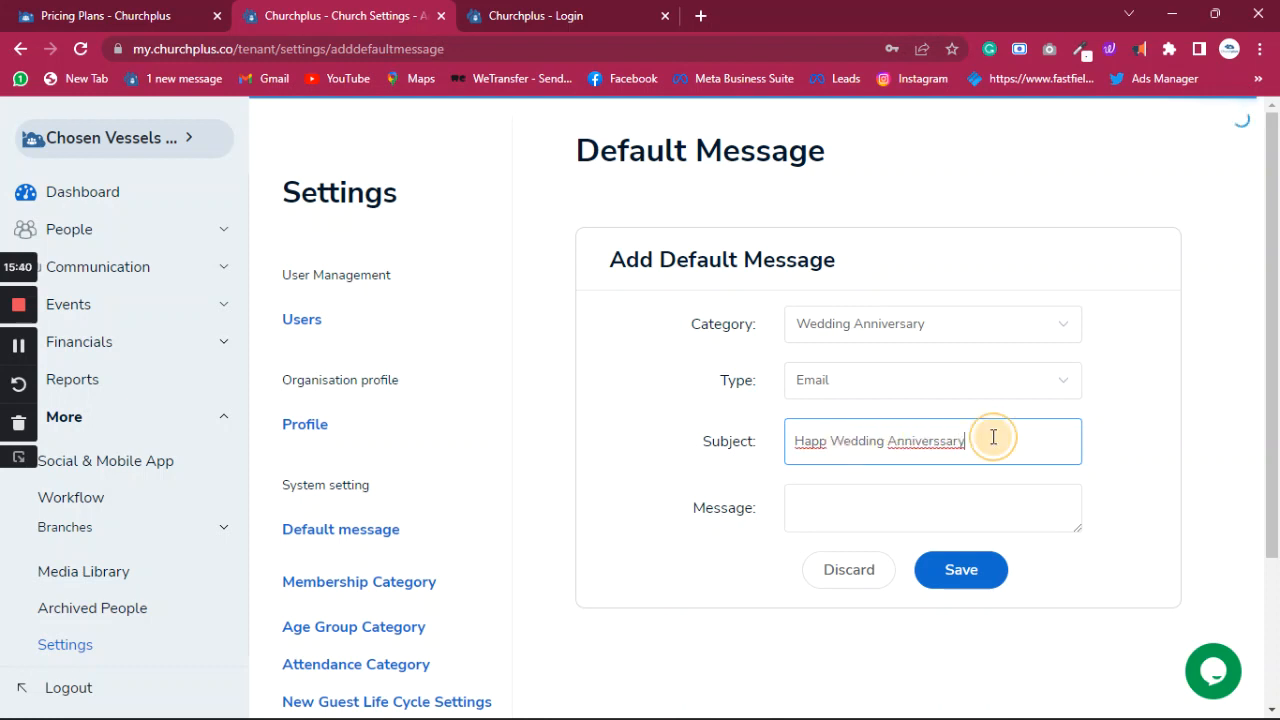
pyautogui.rightClick(923, 443)
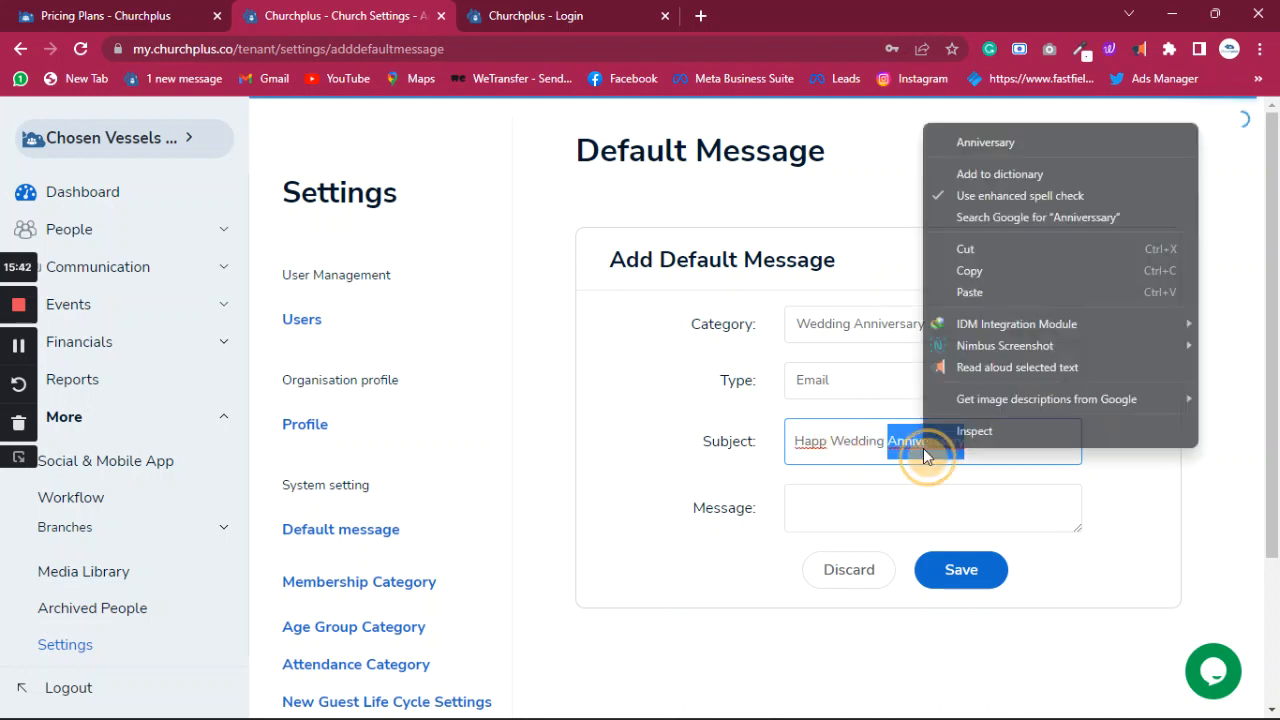
pyautogui.click(986, 143)
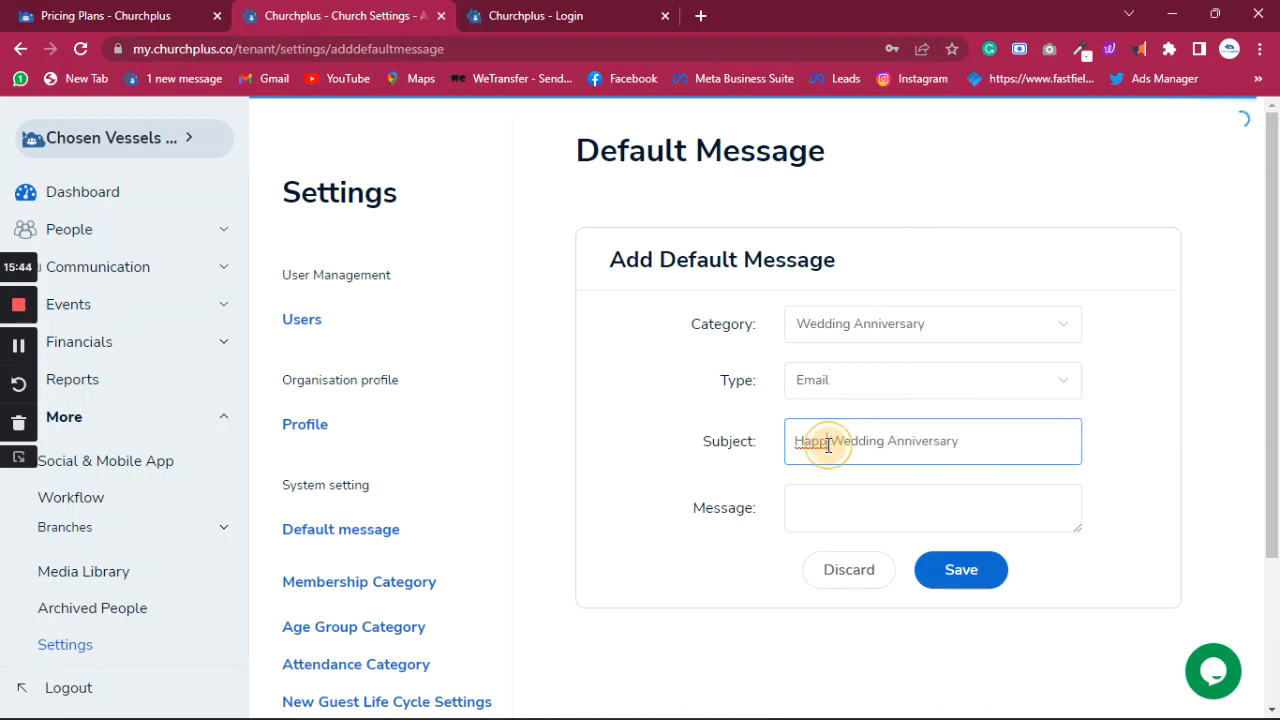
pyautogui.click(825, 441)
pyautogui.write('y')
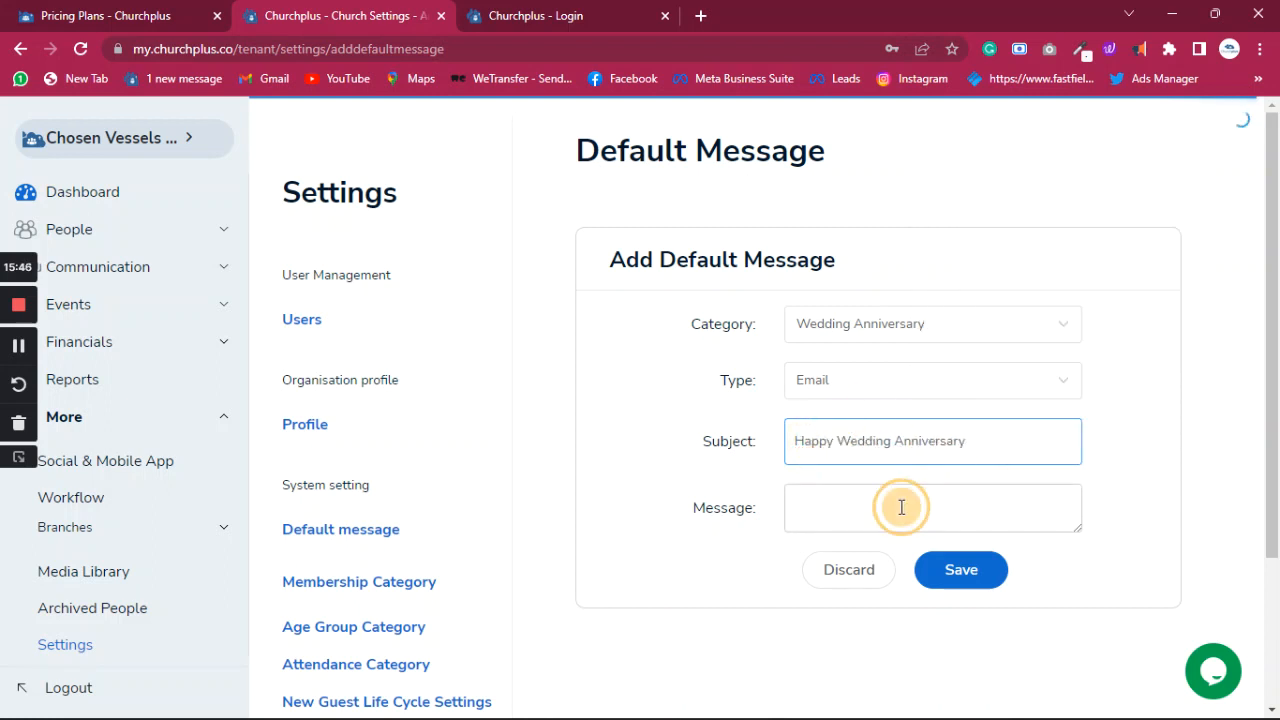
# - Paste the church's congratulatory anniversary greeting as the message body and save it
pyautogui.click(900, 506)
pyautogui.hotkey('ctrl', 'v')
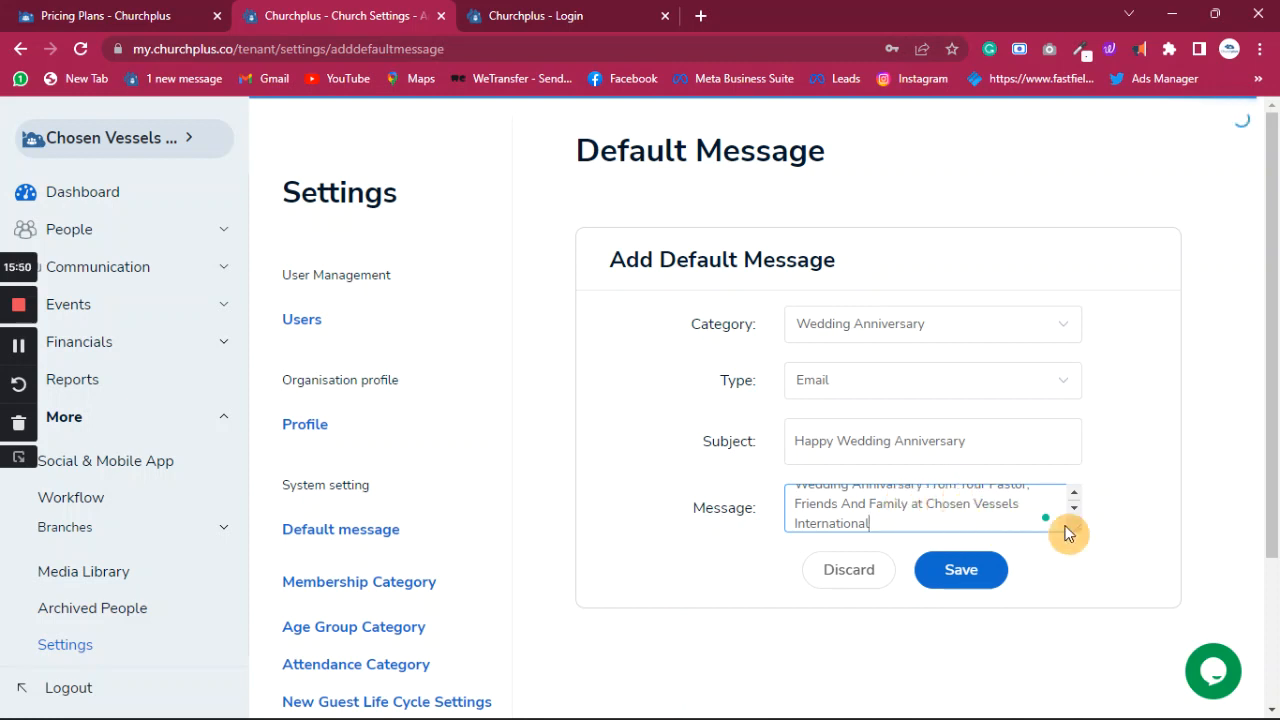
pyautogui.moveTo(1076, 527); pyautogui.dragTo(1080, 657)
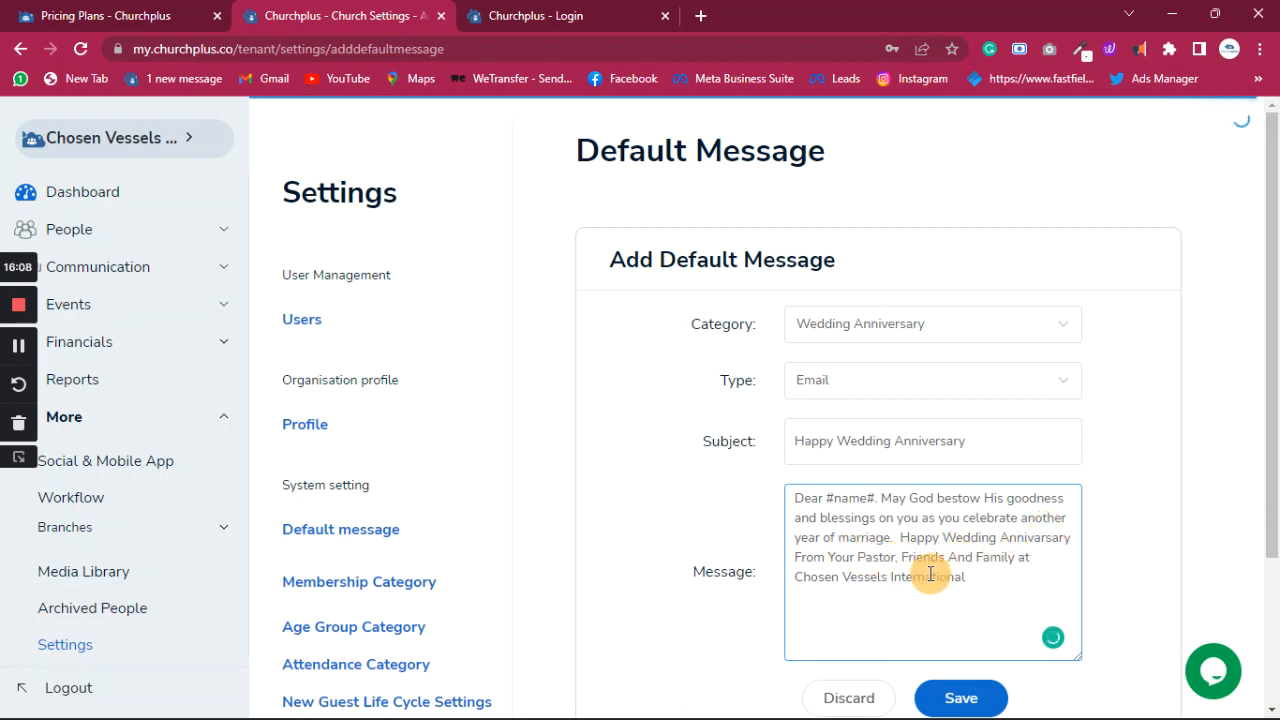
pyautogui.scroll(-2, 980, 535)
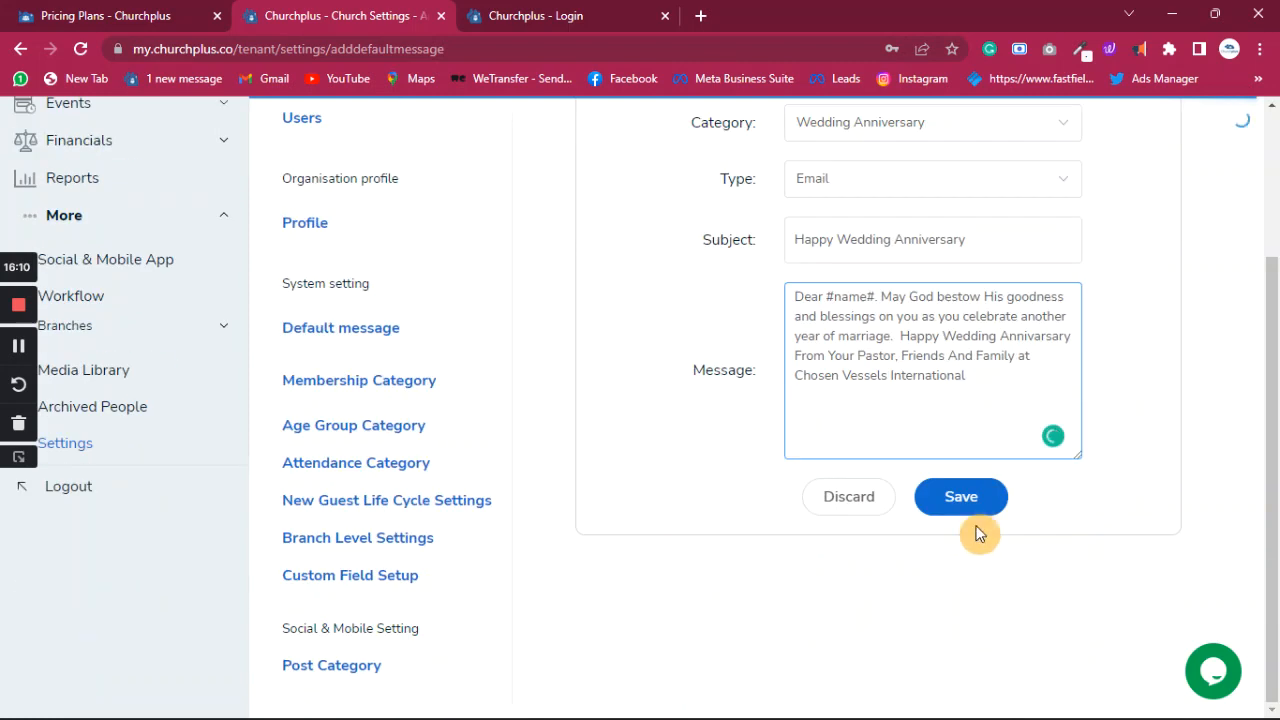
pyautogui.click(962, 500)
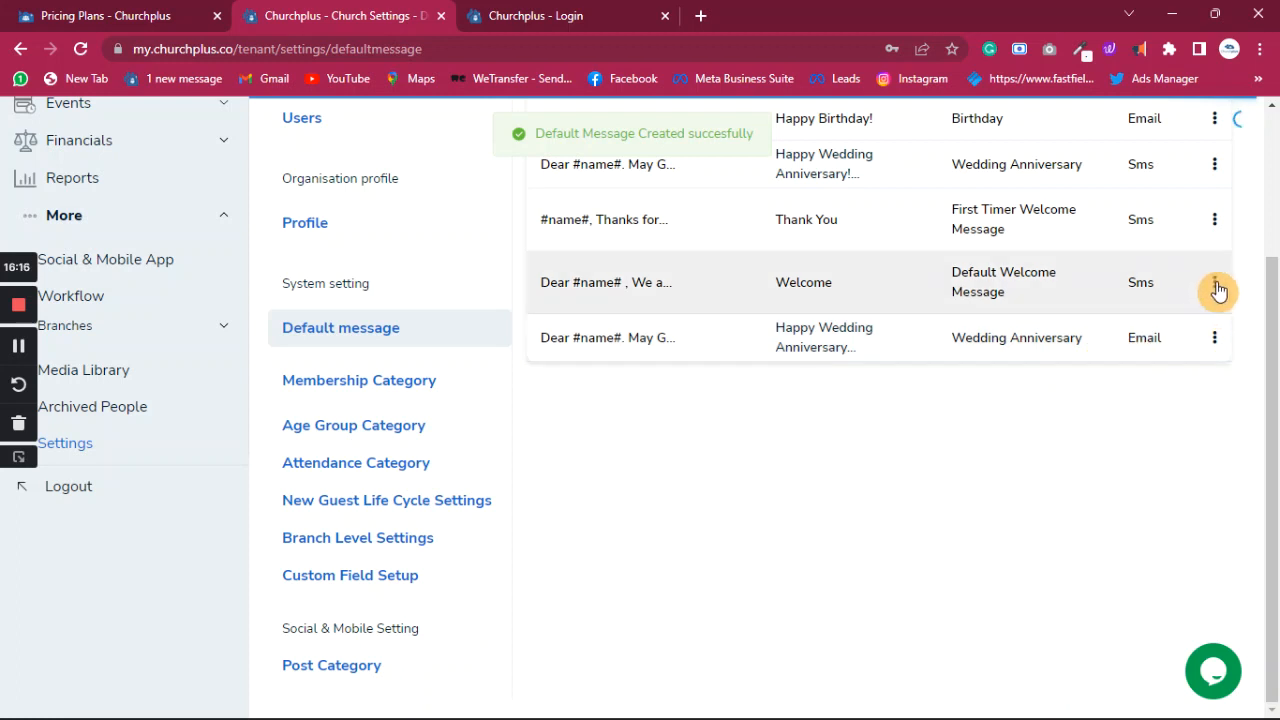
# - Open the Welcome SMS default message for editing, select its text, then go to Workflow
pyautogui.click(1215, 287)
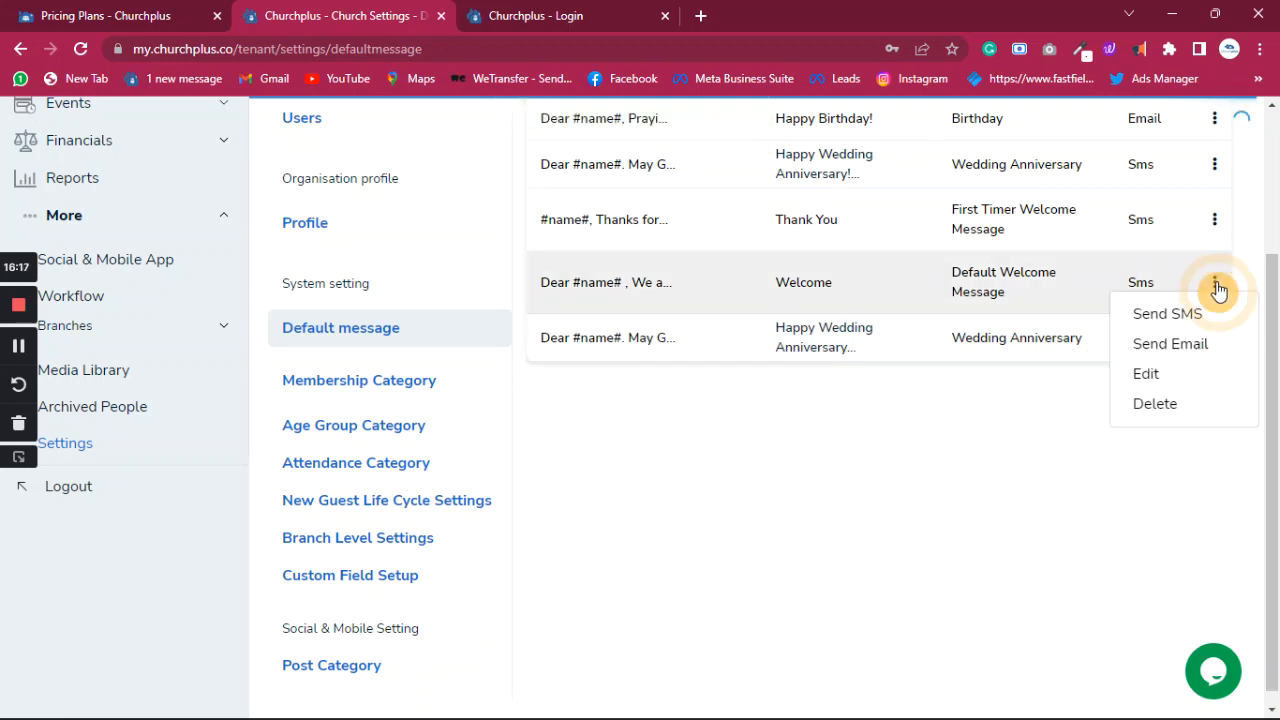
pyautogui.click(1150, 376)
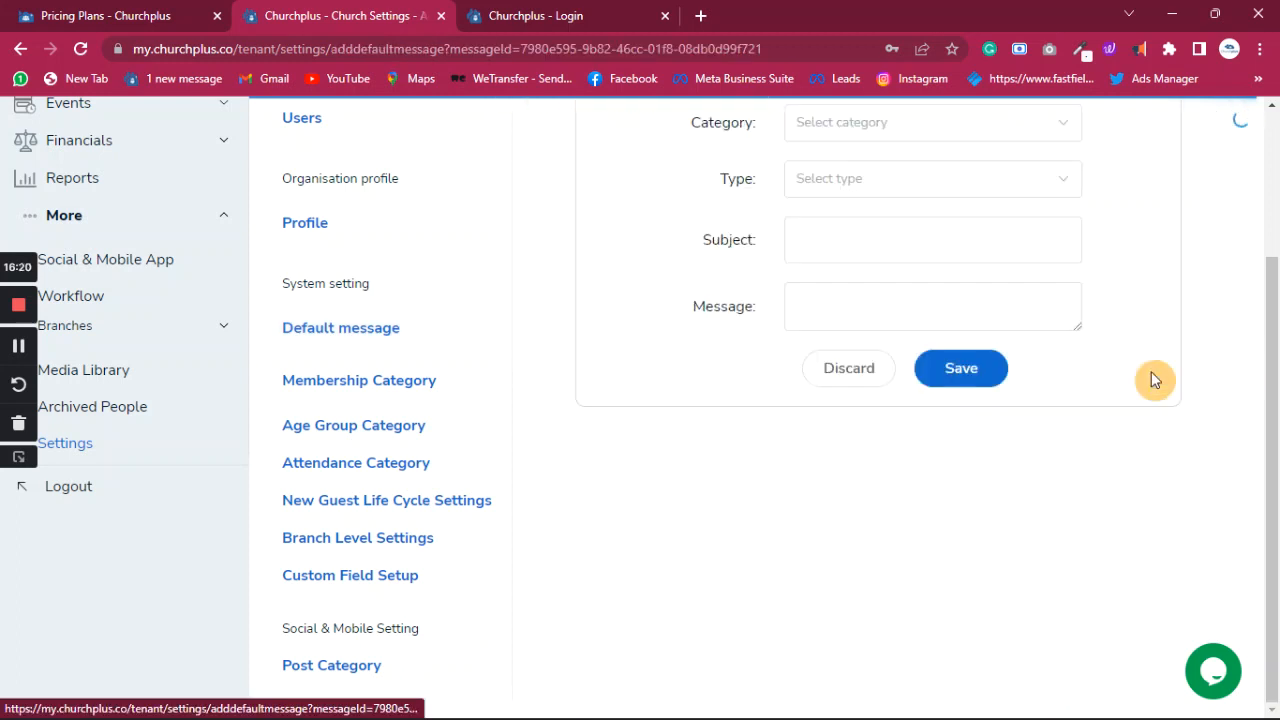
pyautogui.click(1008, 314)
pyautogui.hotkey('ctrl', 'a')
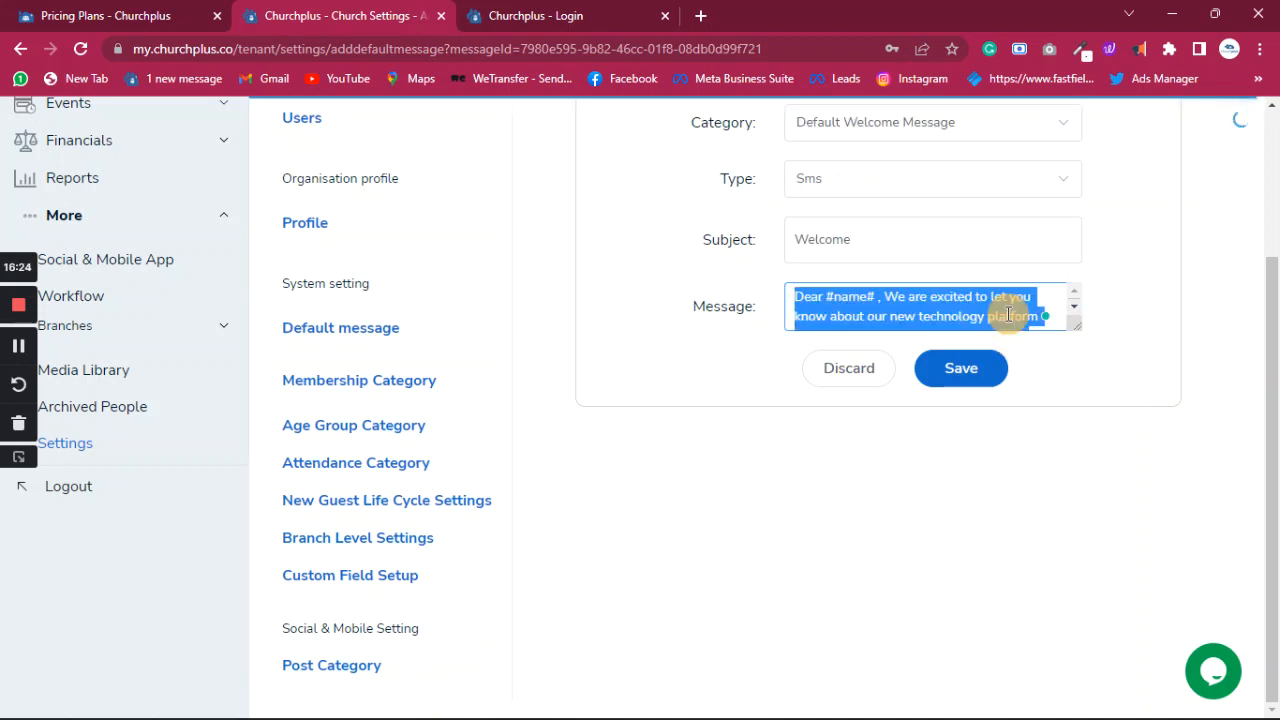
pyautogui.click(88, 302)
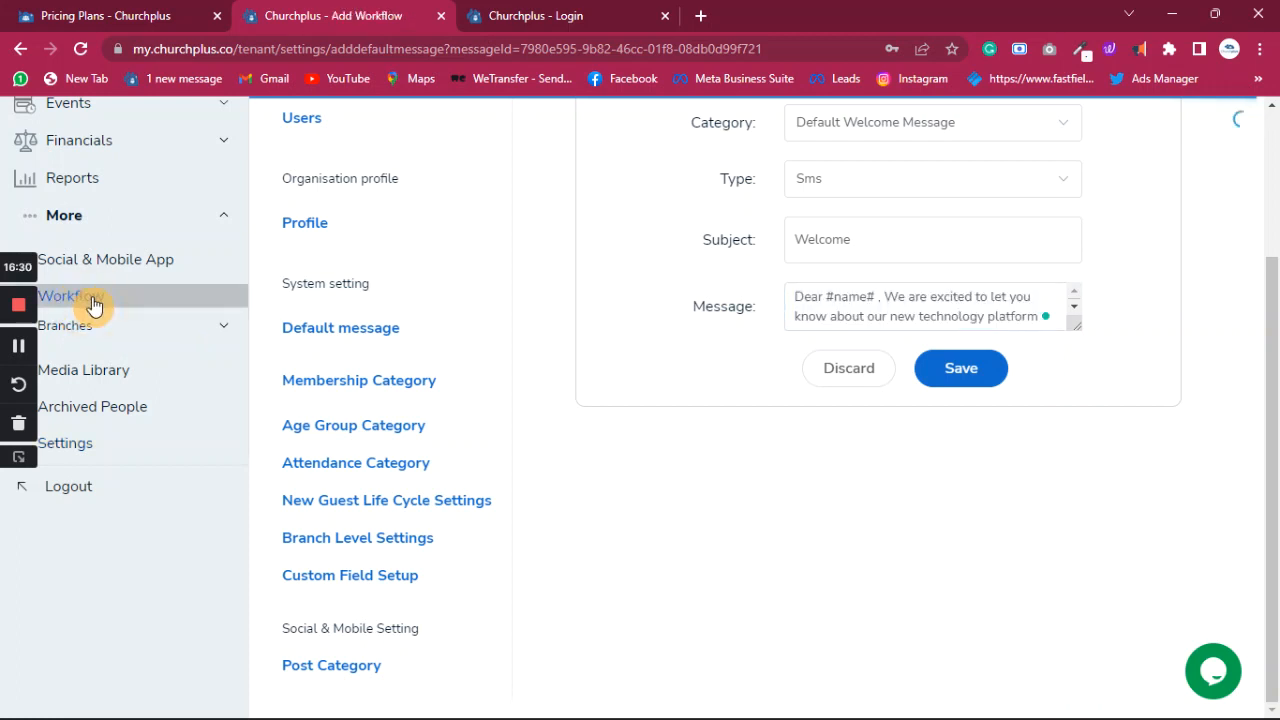
# - Add a ministry workflow named 'Membership Workflow' and mark it Active
pyautogui.click(93, 303)
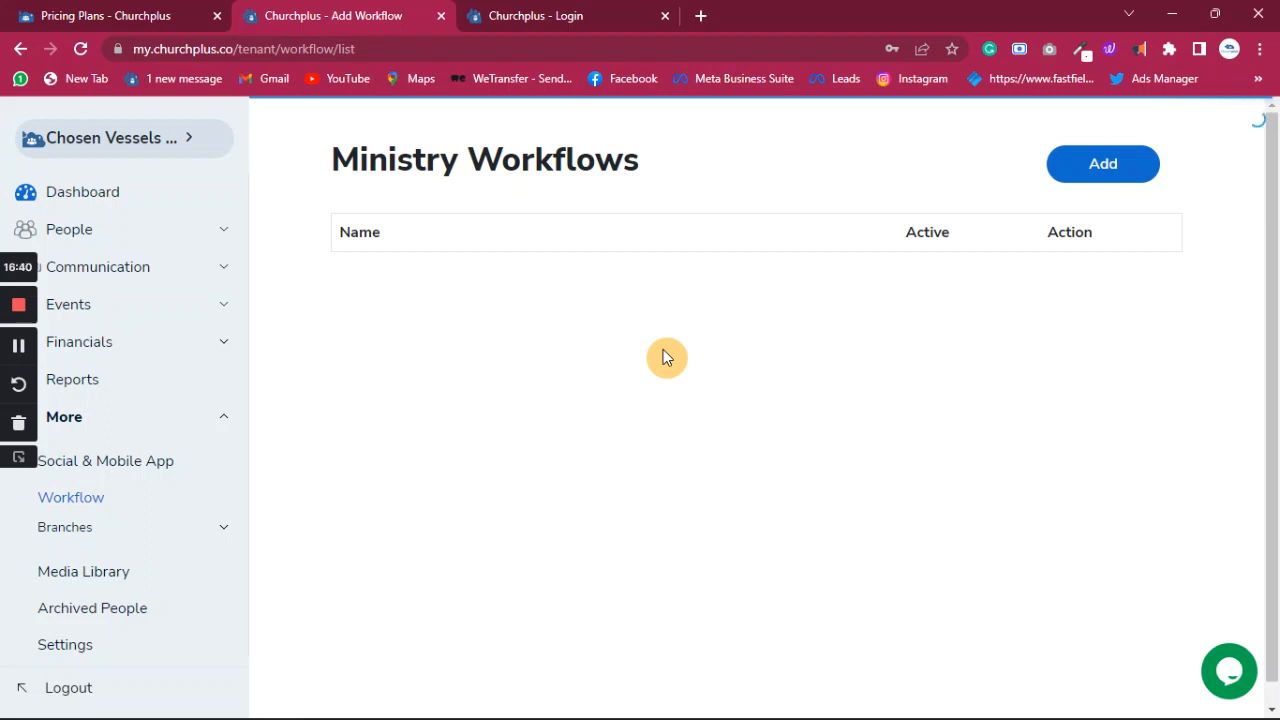
pyautogui.click(1104, 165)
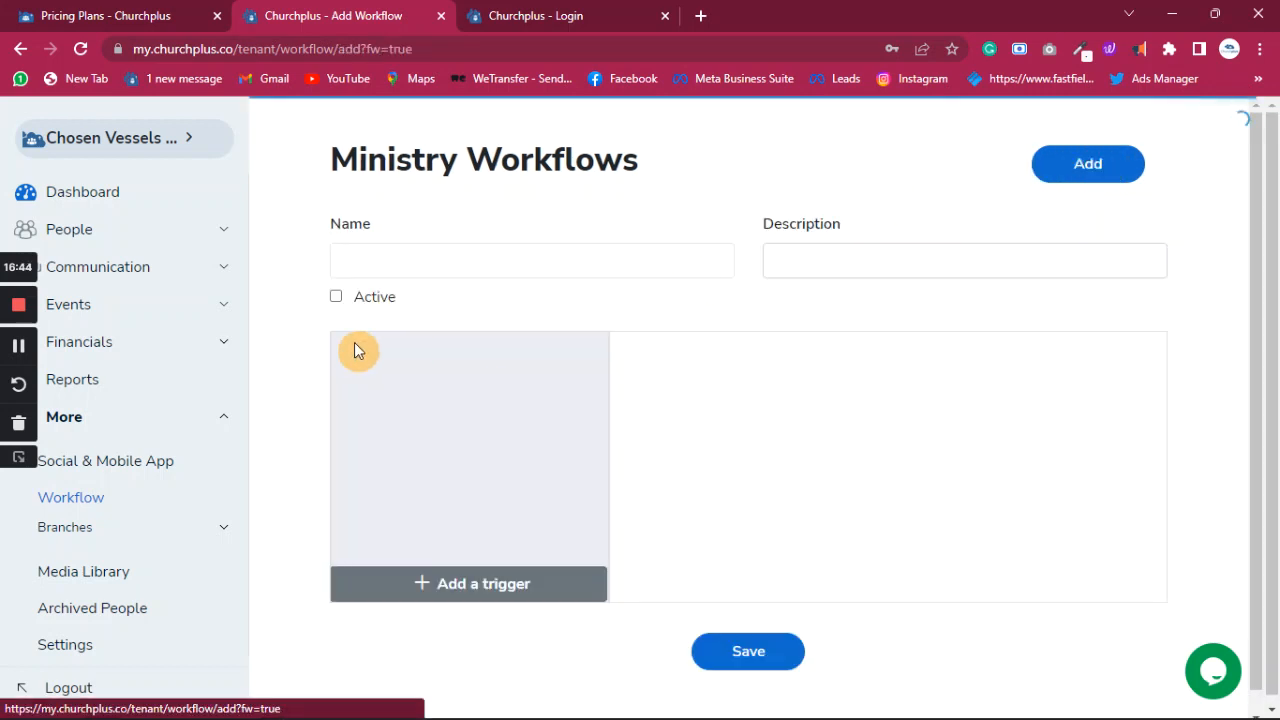
pyautogui.click(384, 256)
pyautogui.write('Membership')
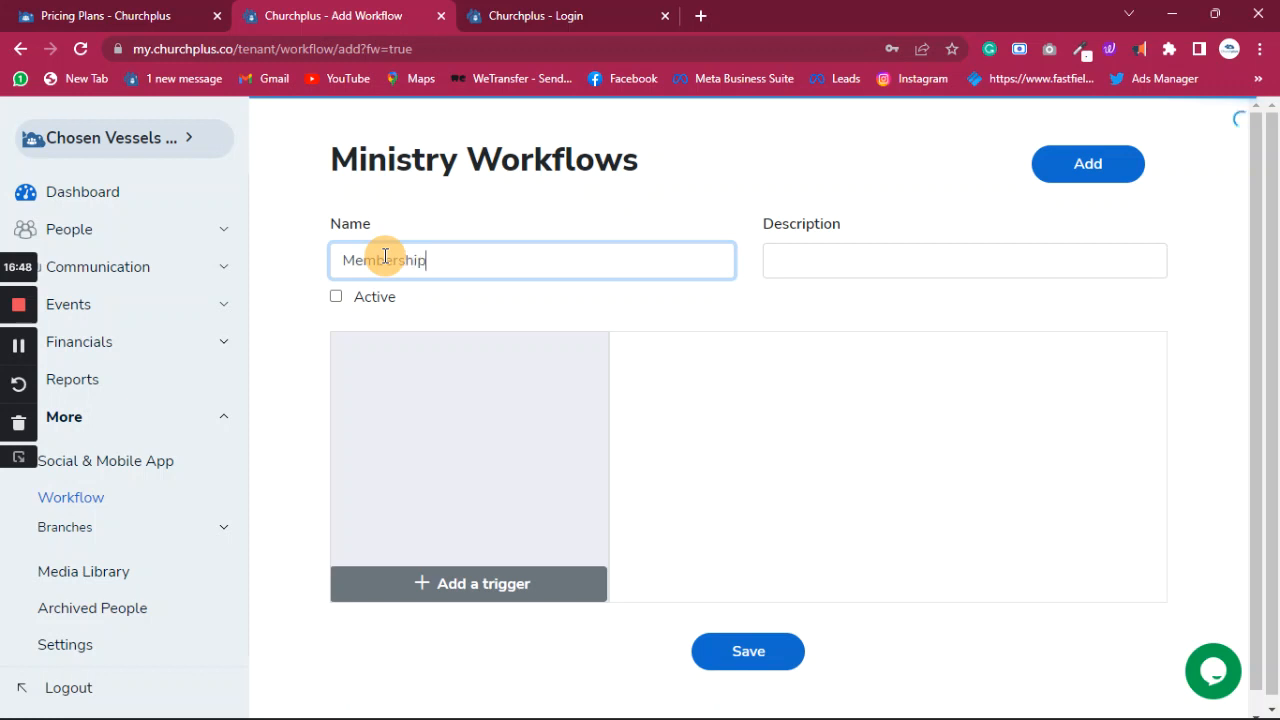
pyautogui.write('kflow')
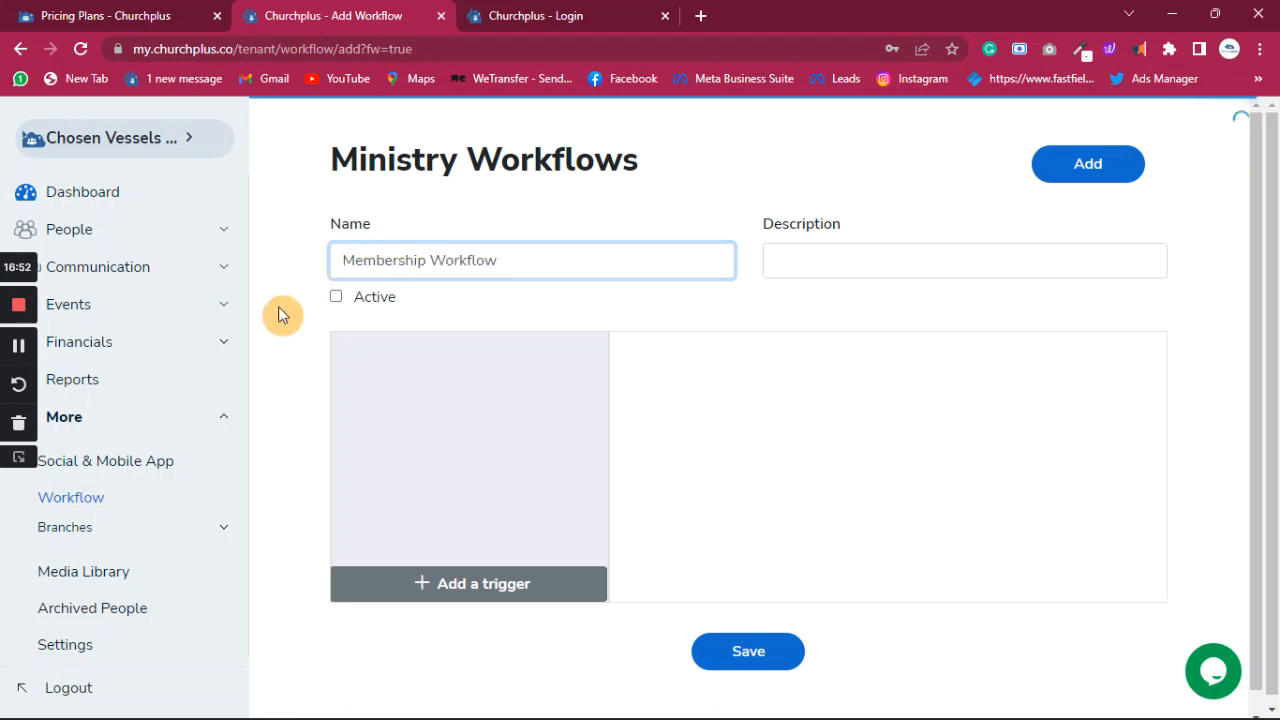
pyautogui.click(336, 297)
pyautogui.click(481, 568)
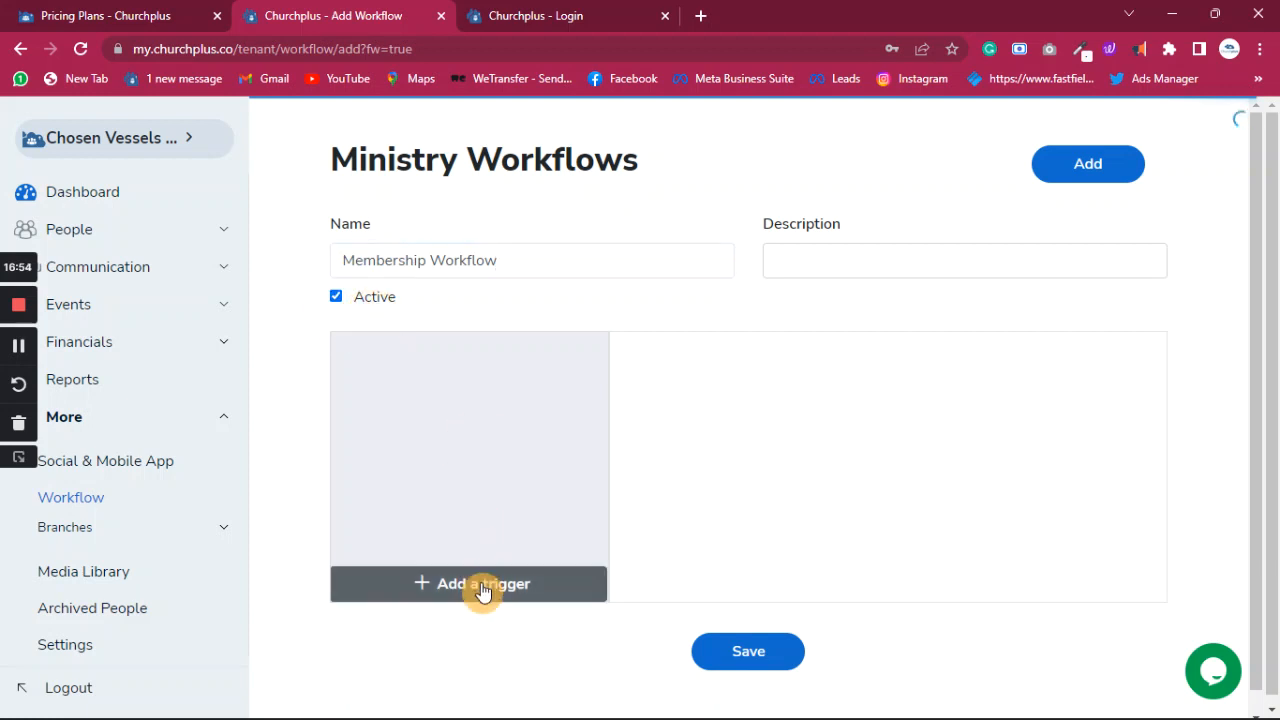
# - Set the trigger to Member - New Member for the Entire ministry group
pyautogui.scroll(-4, 446, 434)
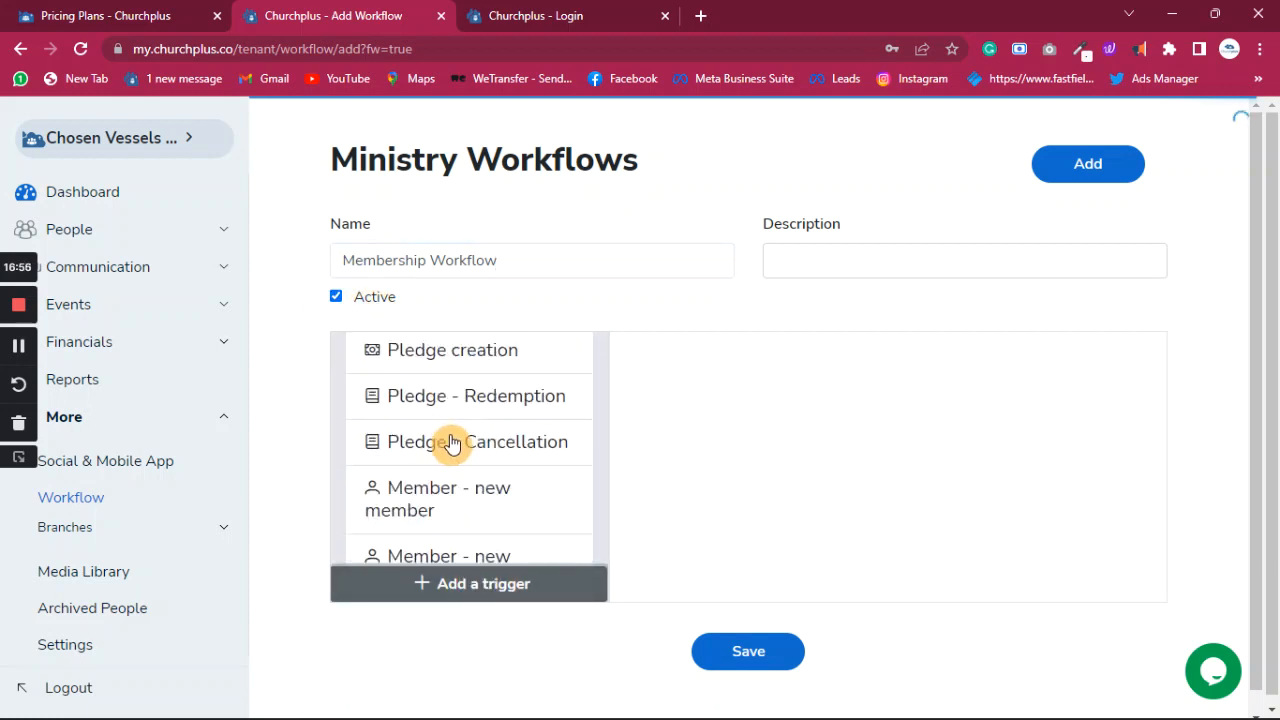
pyautogui.scroll(-4, 452, 433)
pyautogui.scroll(3, 454, 432)
pyautogui.click(466, 508)
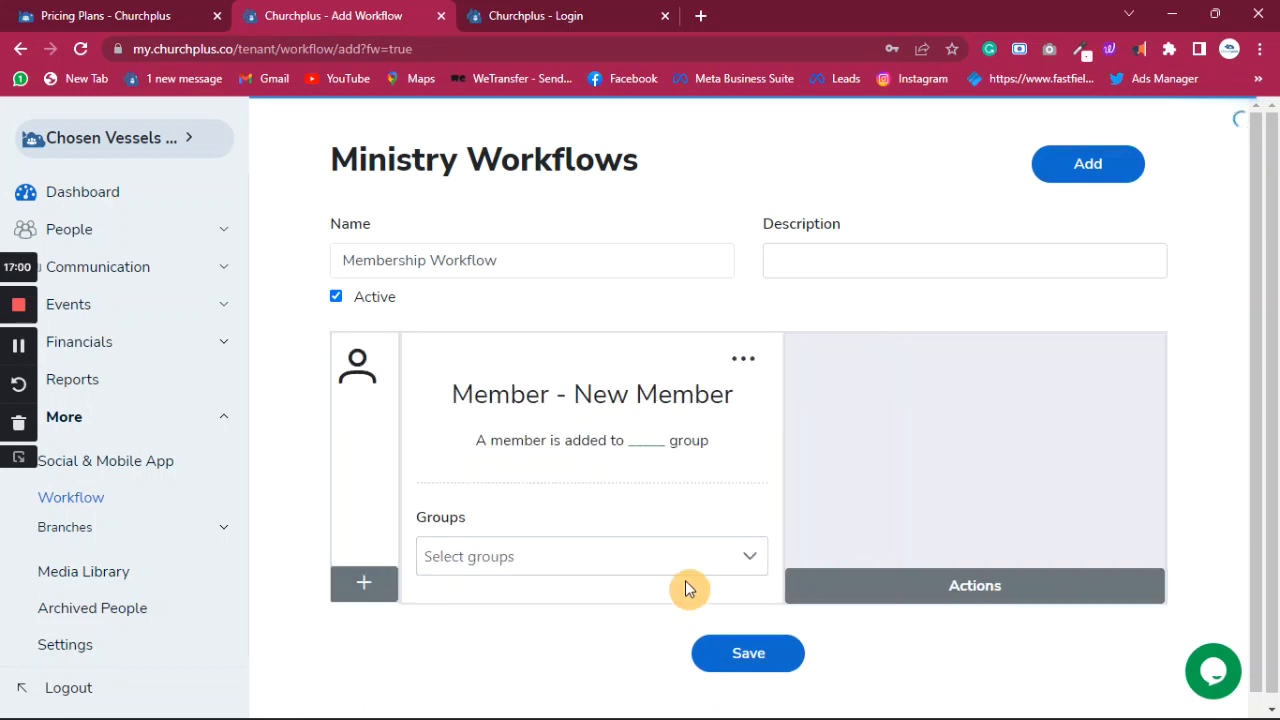
pyautogui.click(726, 566)
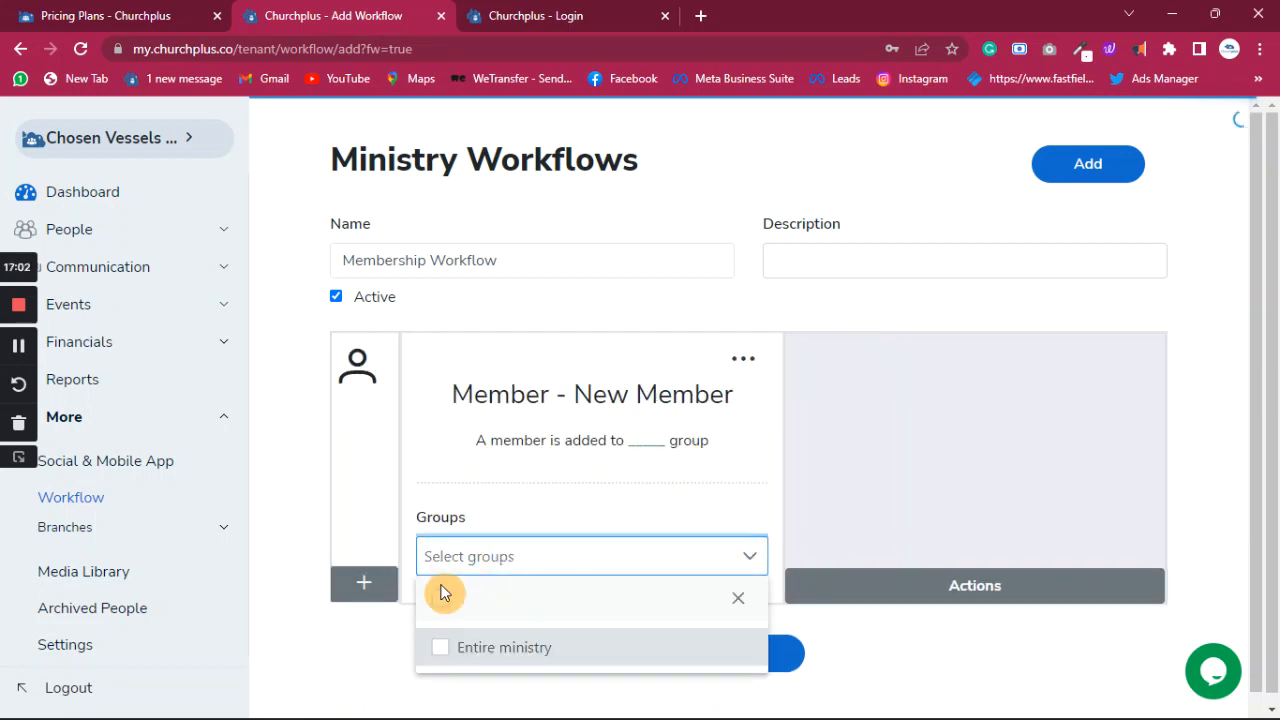
pyautogui.click(443, 647)
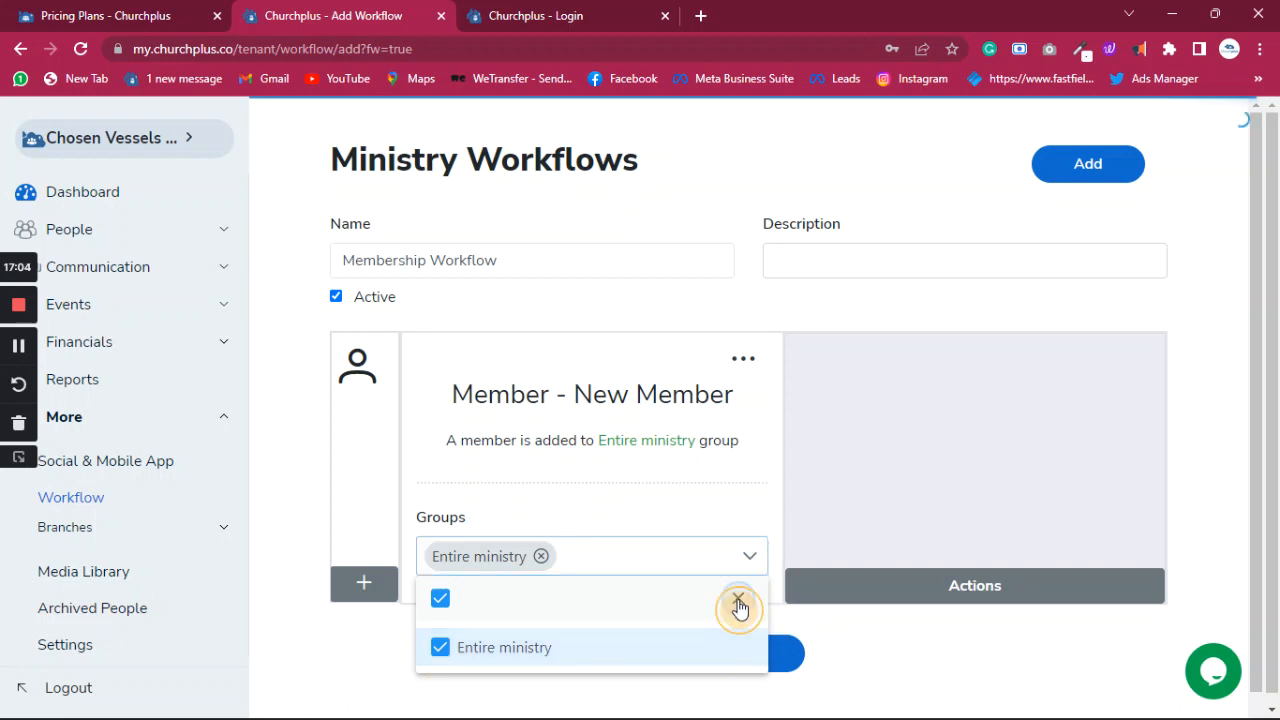
# - Add an SMS action sent to the person, choosing to request a new sender id
pyautogui.click(934, 591)
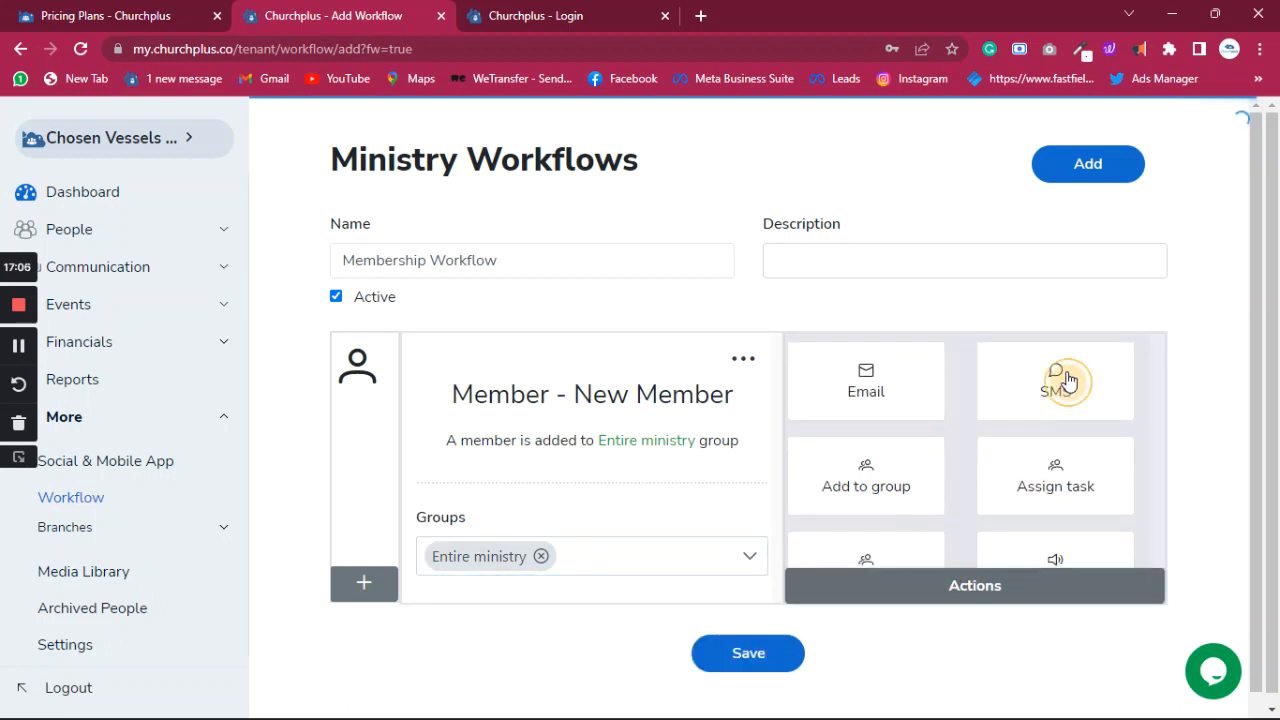
pyautogui.click(1060, 380)
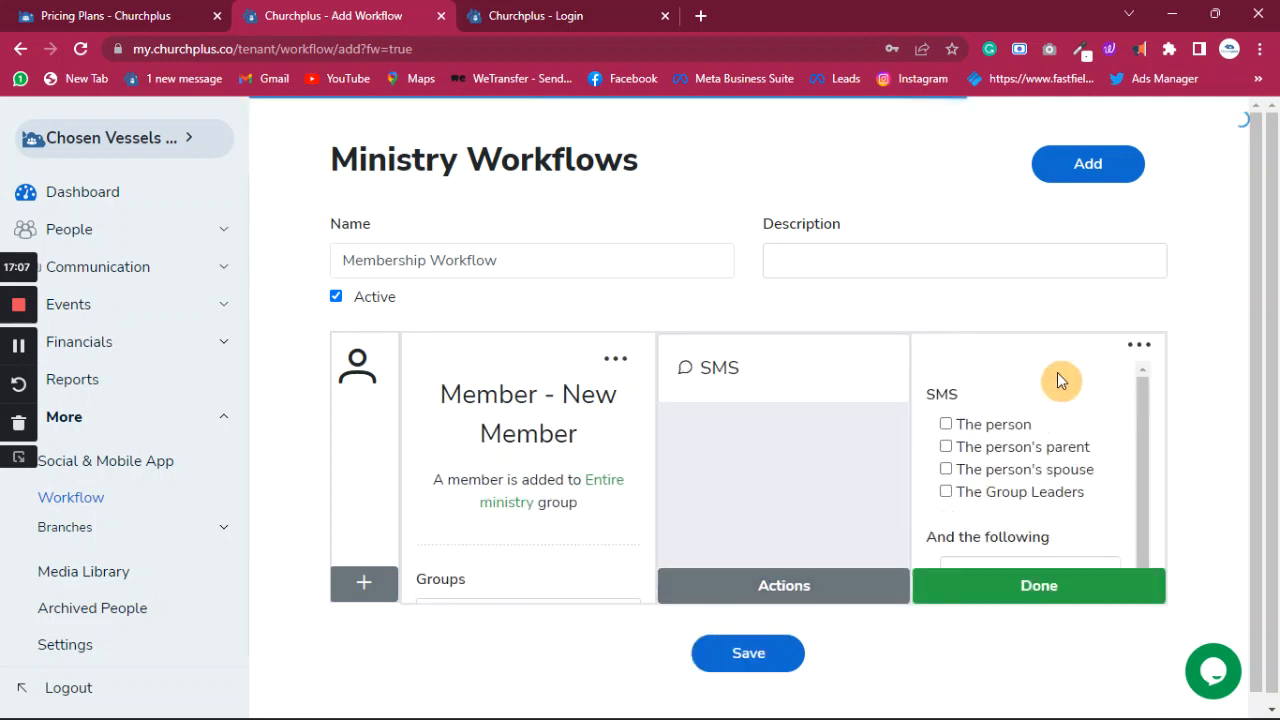
pyautogui.click(946, 425)
pyautogui.scroll(-3, 1020, 432)
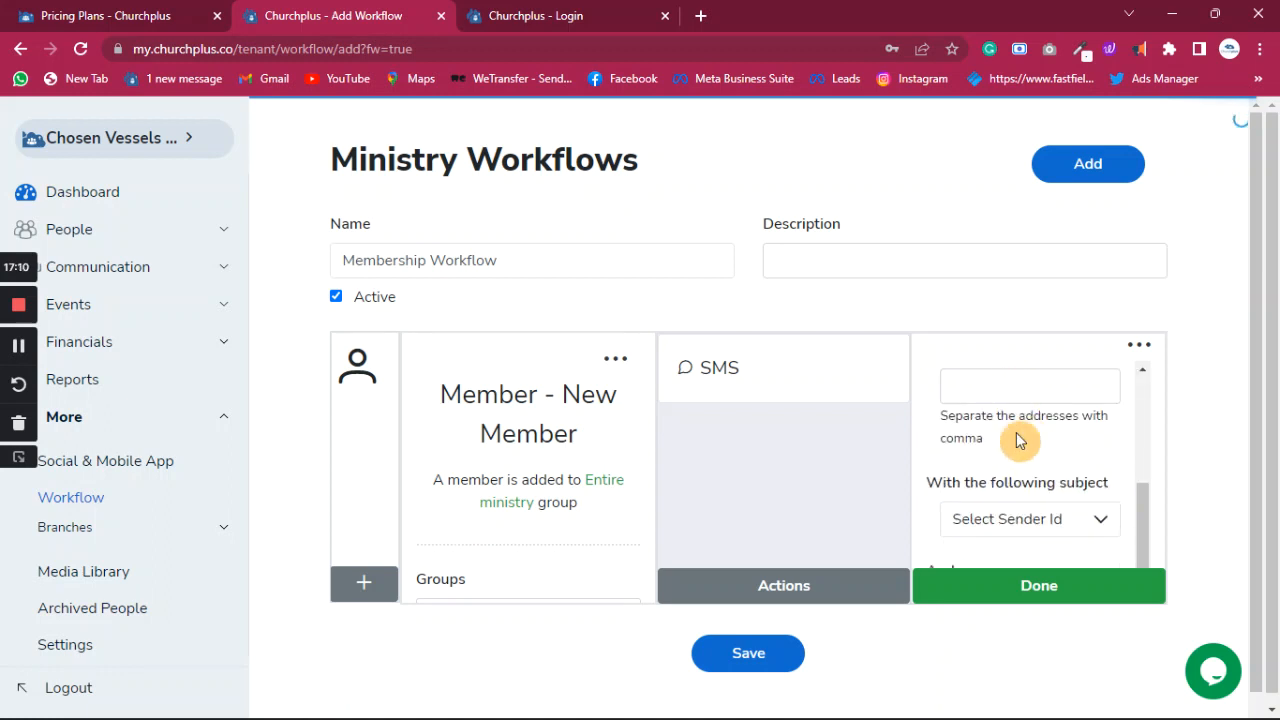
pyautogui.click(1013, 521)
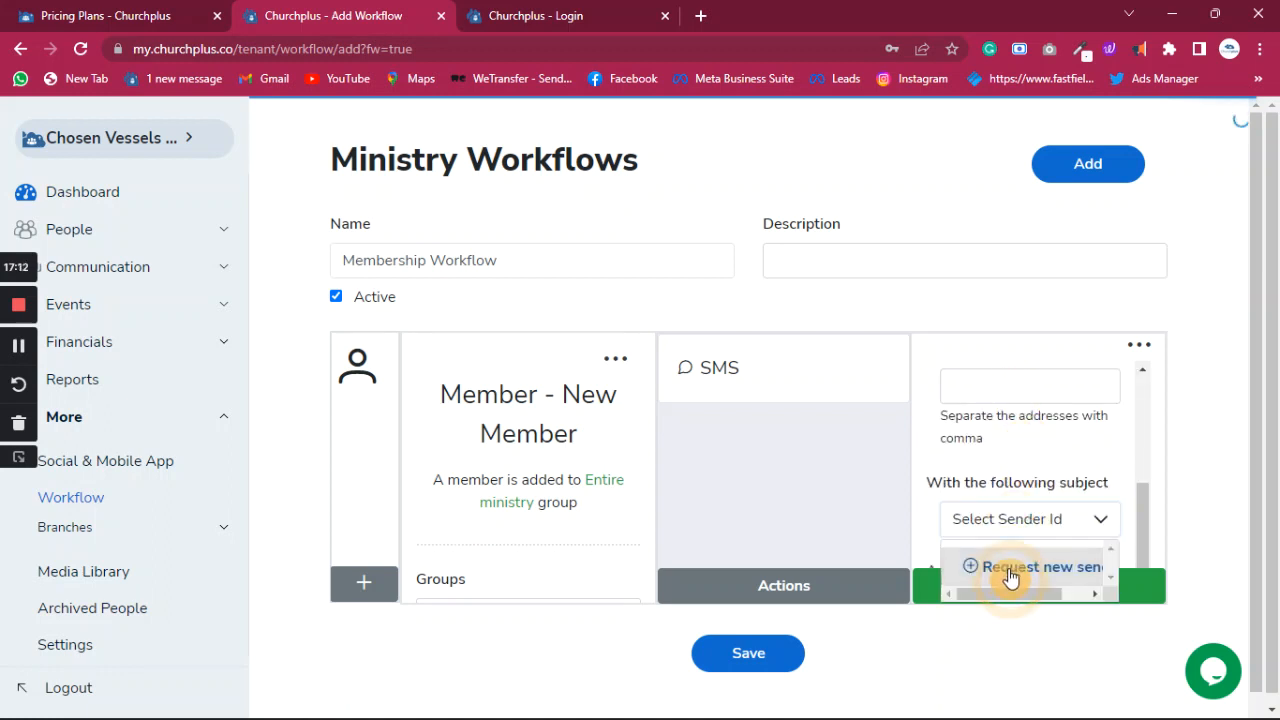
pyautogui.click(1011, 570)
# - Request the new SMS sender id 'CVI' in uppercase
pyautogui.click(540, 422)
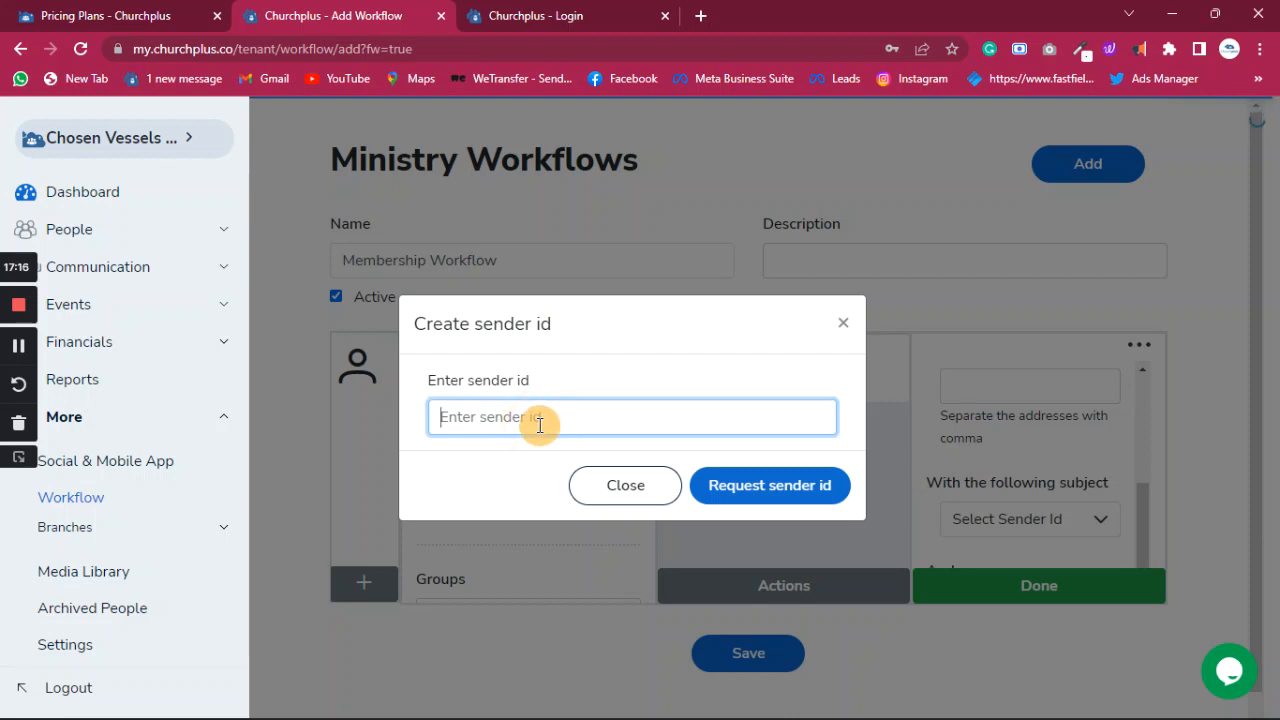
pyautogui.write('cvi')
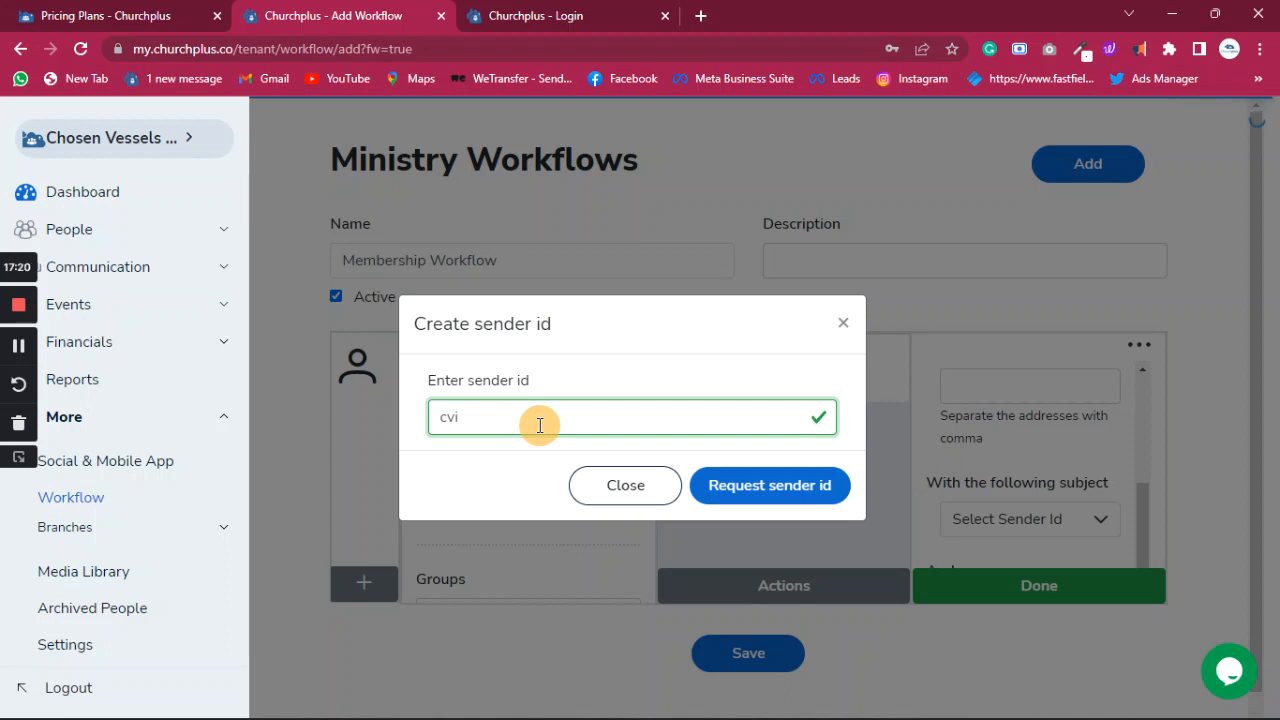
pyautogui.press('BackSpace')
pyautogui.press('BackSpace')
pyautogui.press('BackSpace')
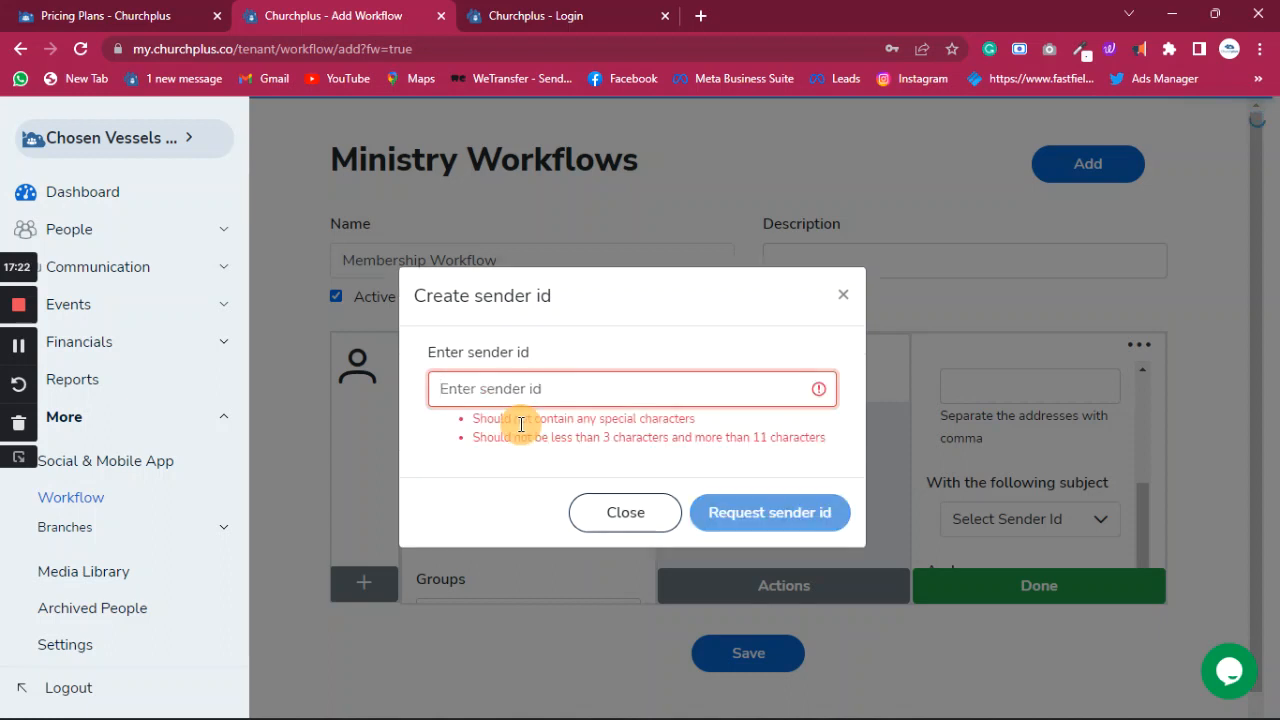
pyautogui.write('CVI')
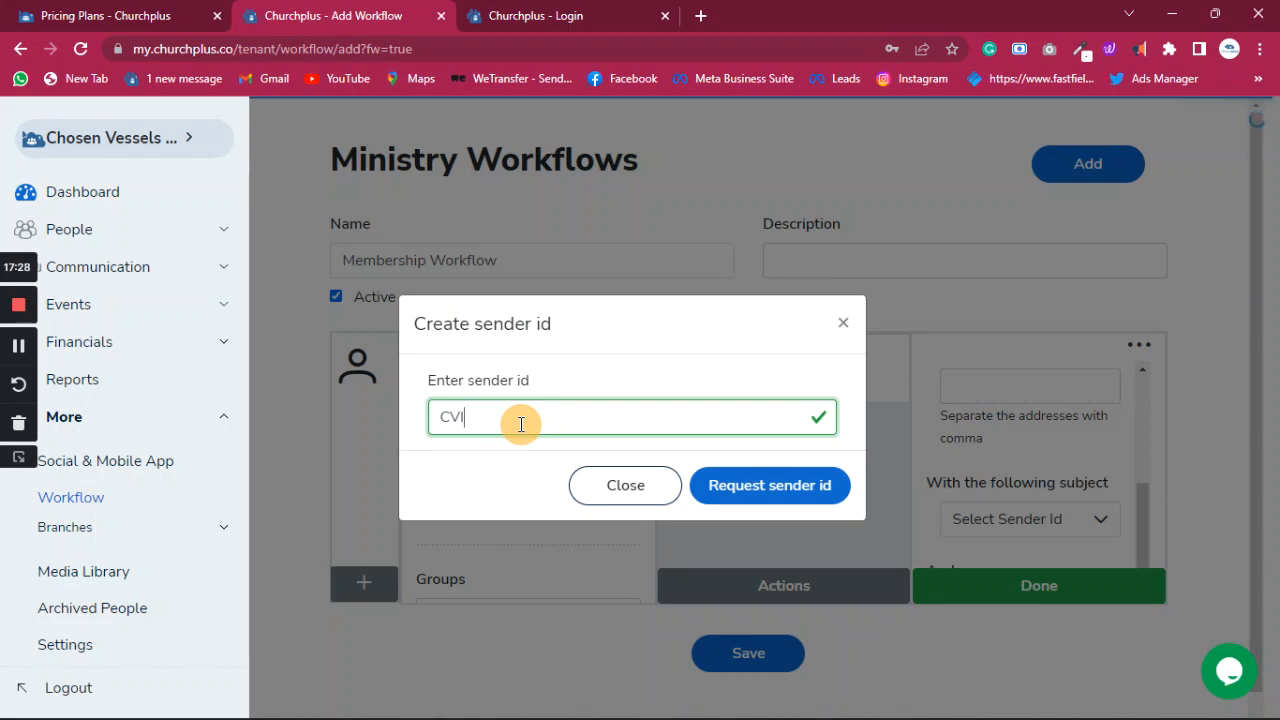
pyautogui.click(760, 487)
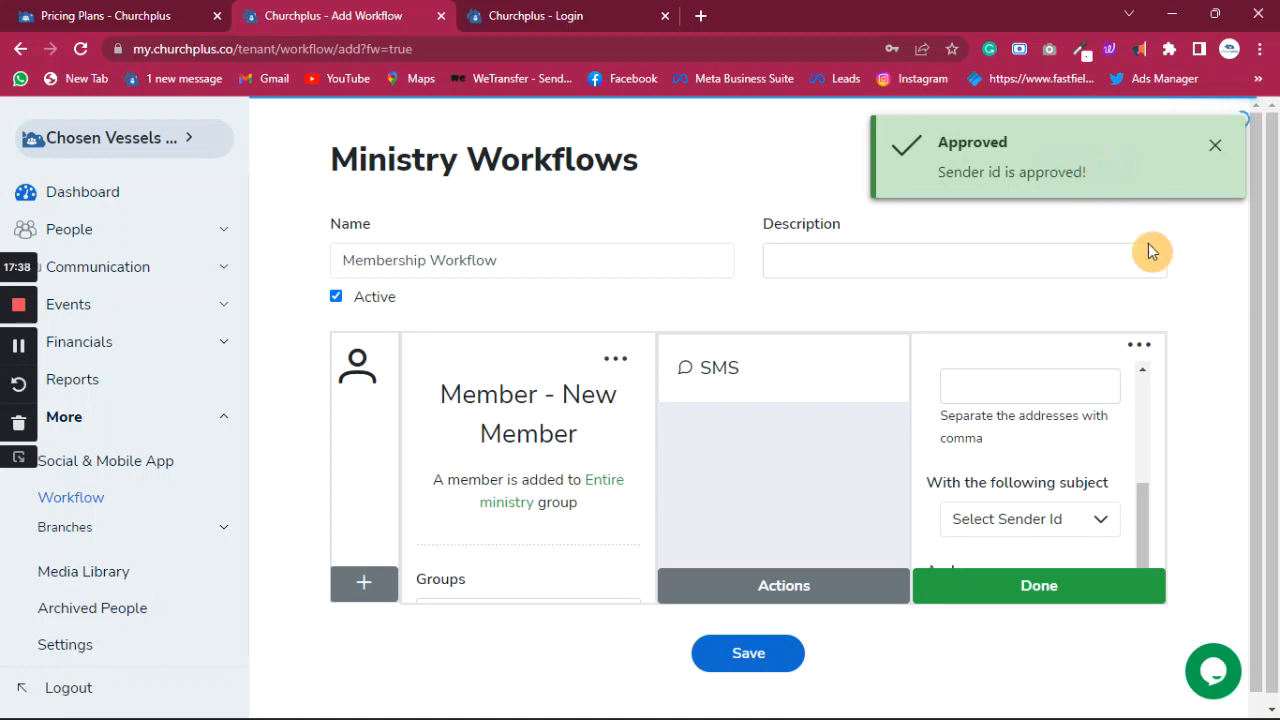
# - Set the SMS sender id to CVI
pyautogui.click(1096, 528)
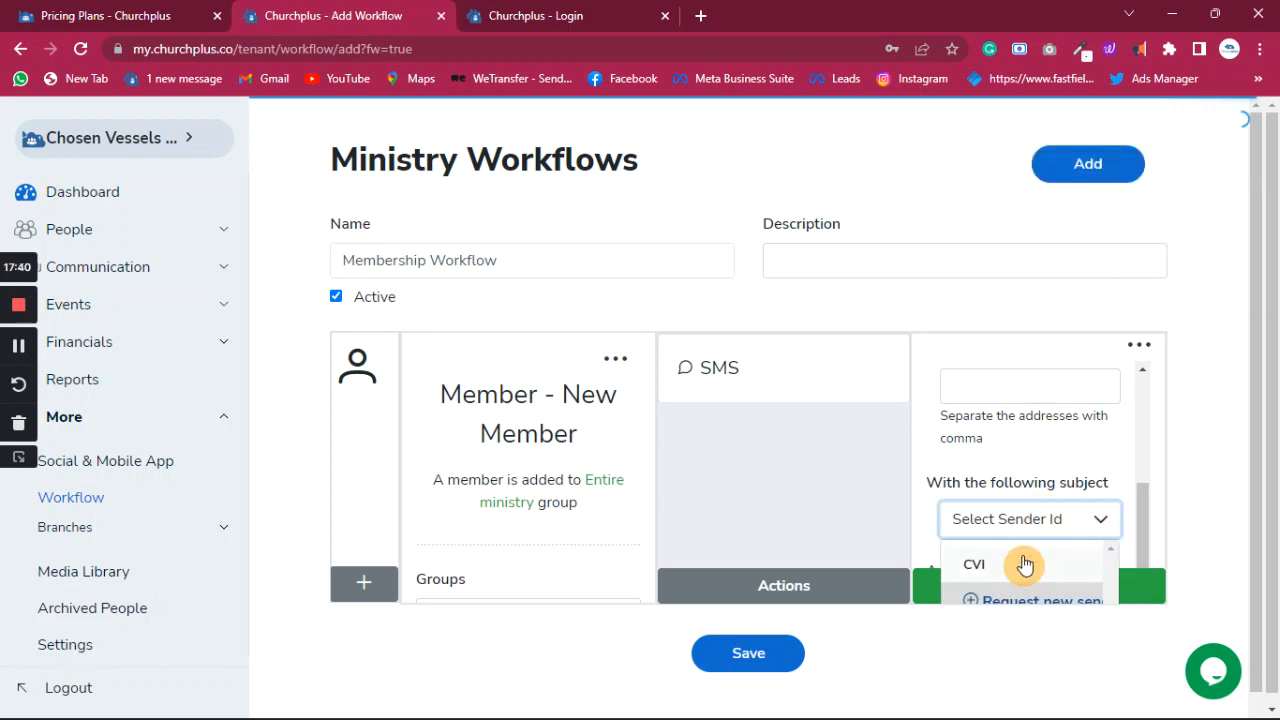
pyautogui.click(1025, 565)
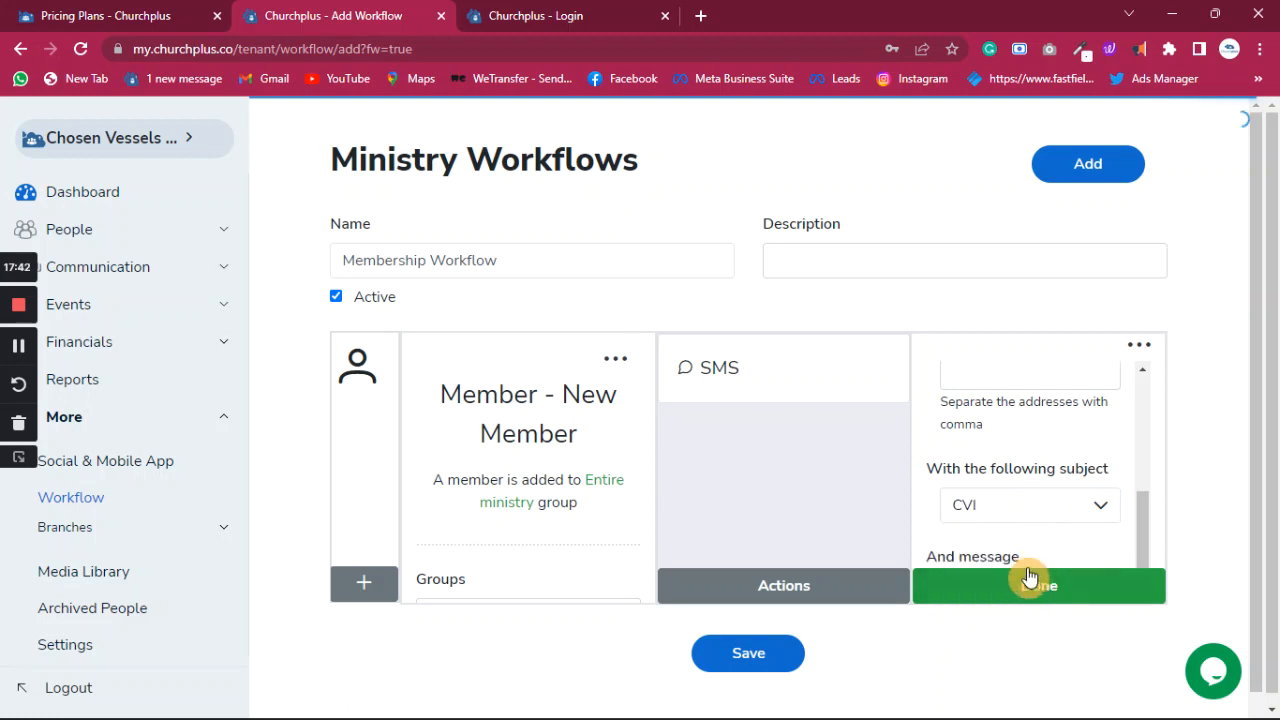
pyautogui.scroll(-1, 1037, 483)
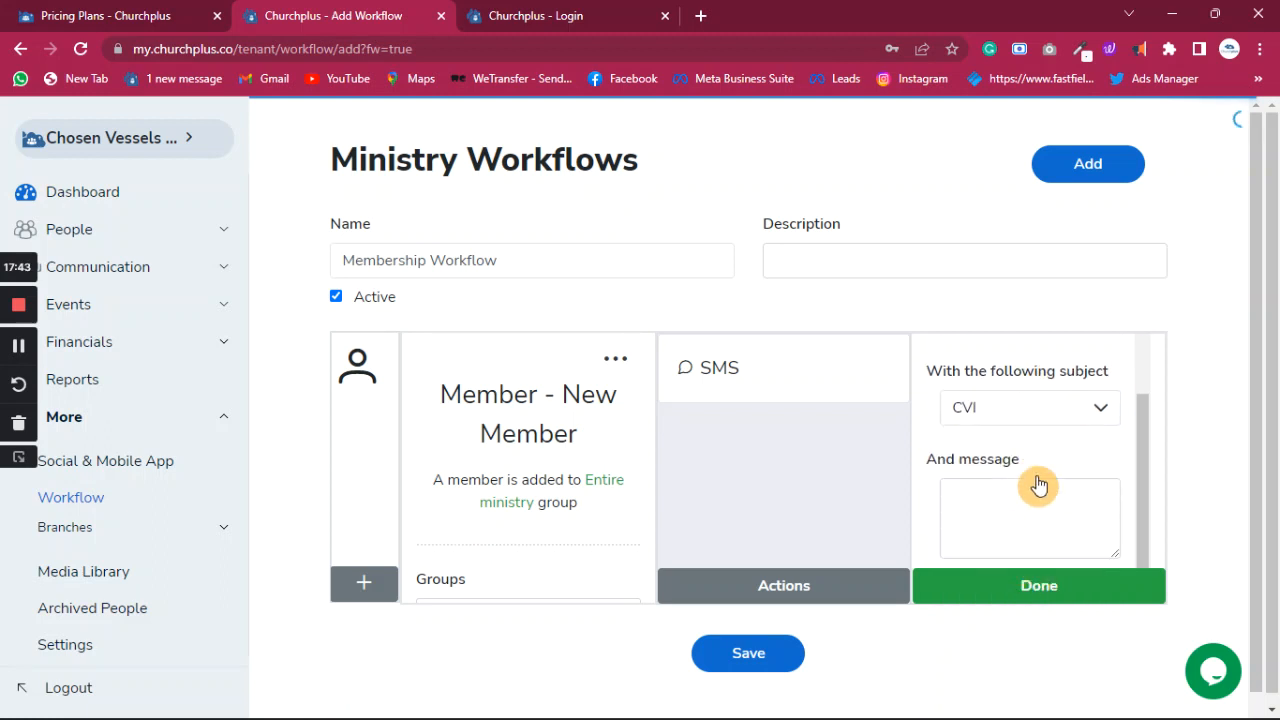
# - Paste the welcome message signed from the Pastor and Friends at Chosen Vessels International
pyautogui.click(995, 514)
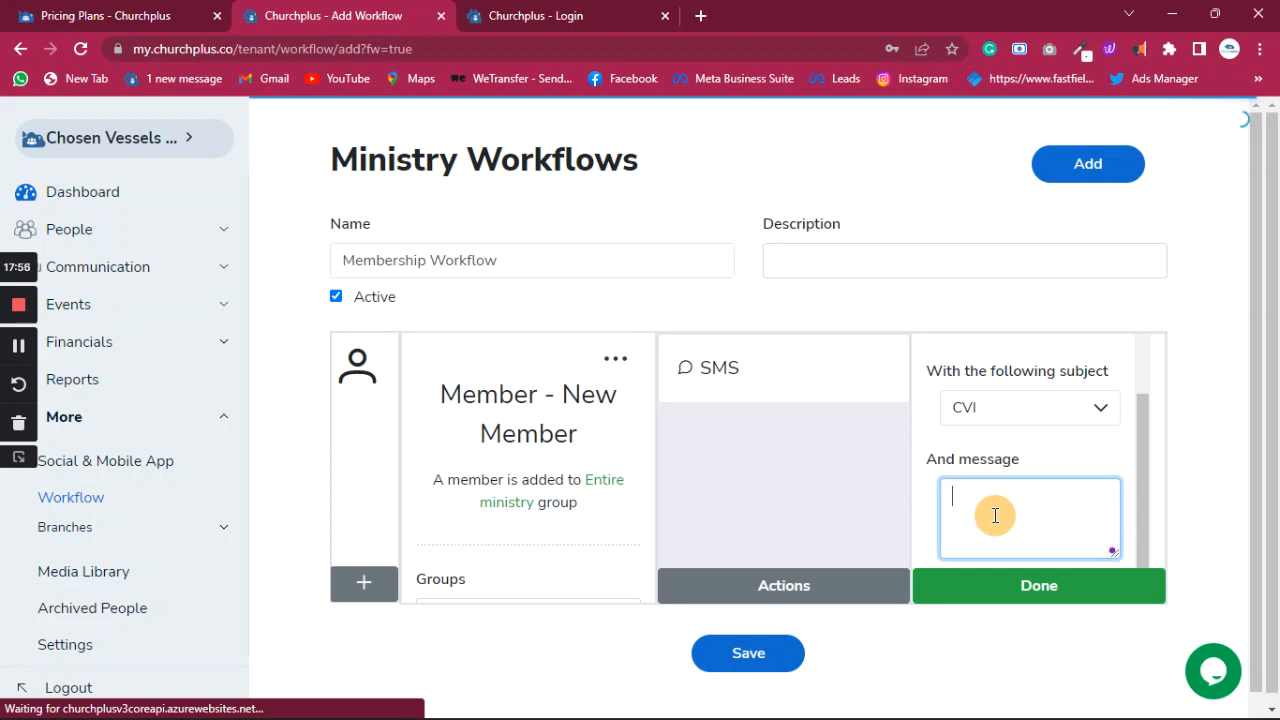
pyautogui.hotkey('ctrl', 'v')
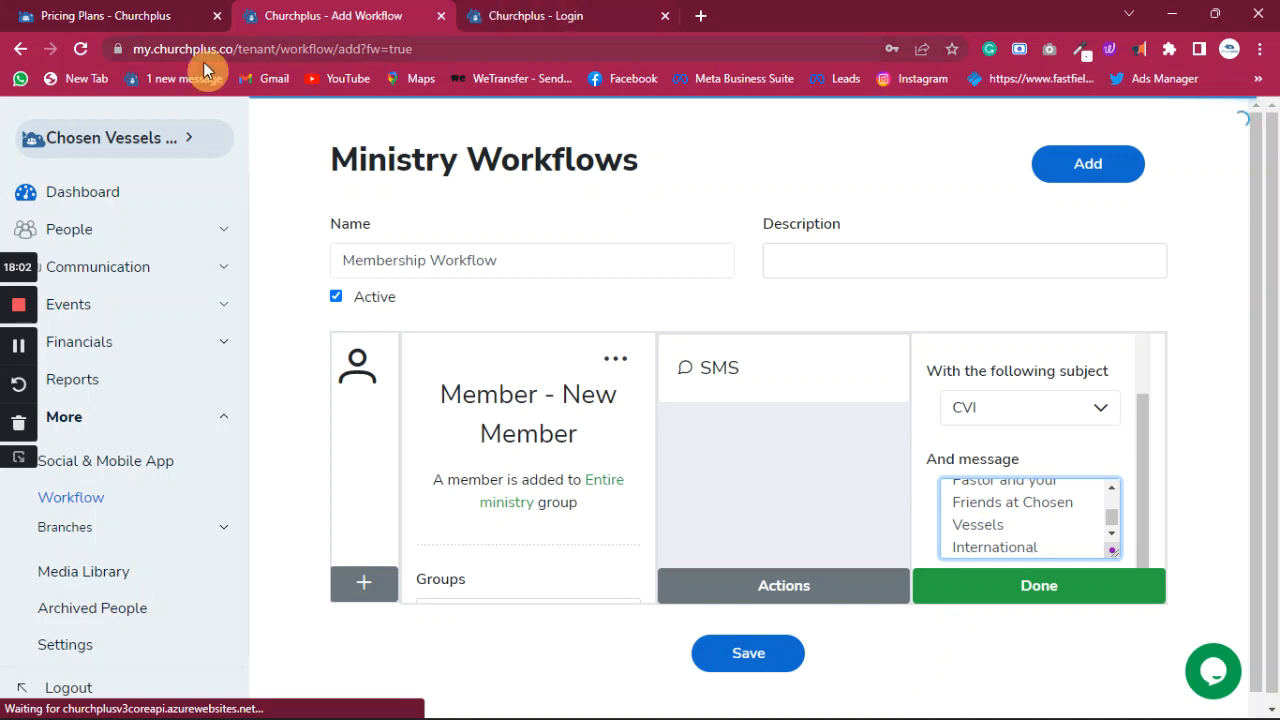
pyautogui.hotkey('alt', 'Tab')
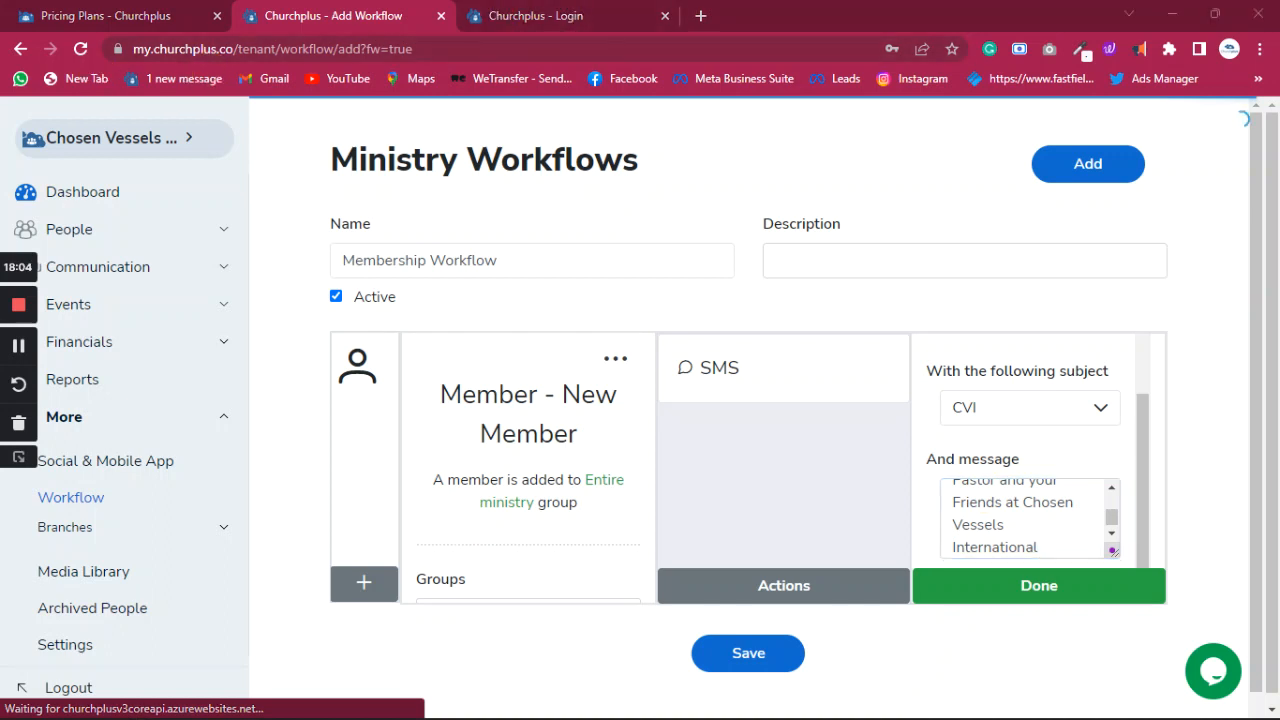
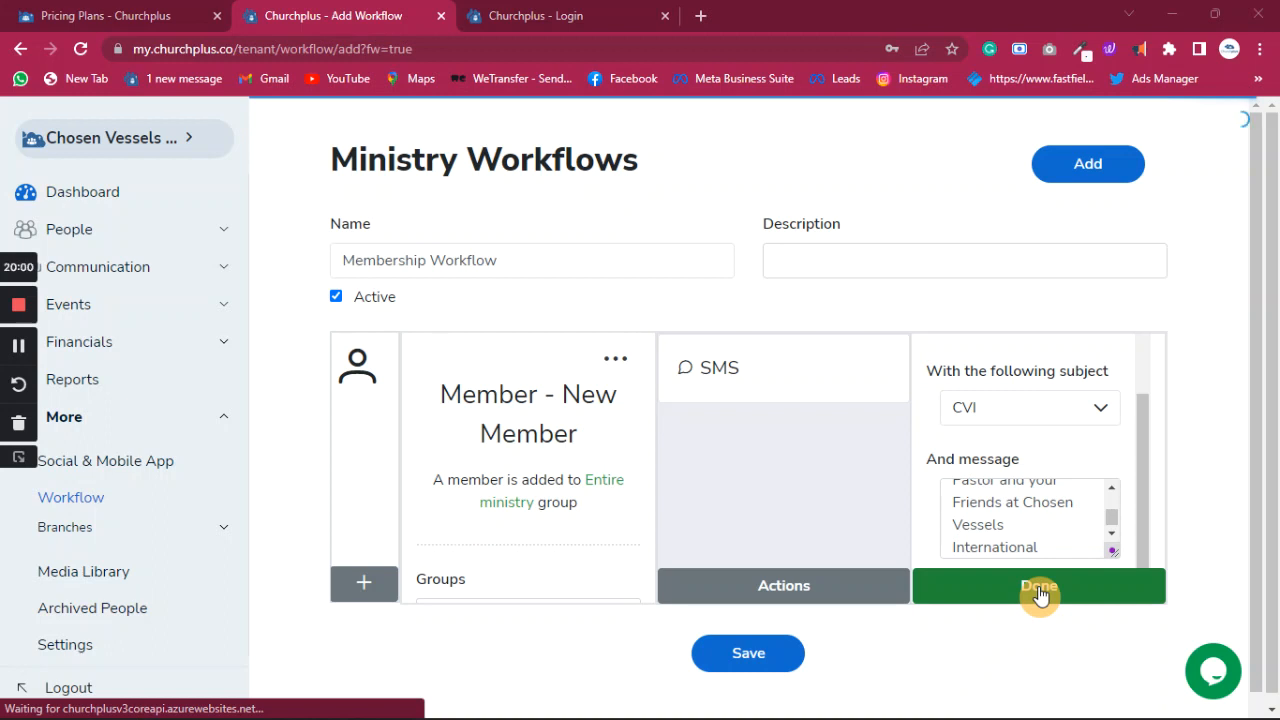
# - Confirm the new-member SMS action and save the Membership Workflow
pyautogui.click(1040, 592)
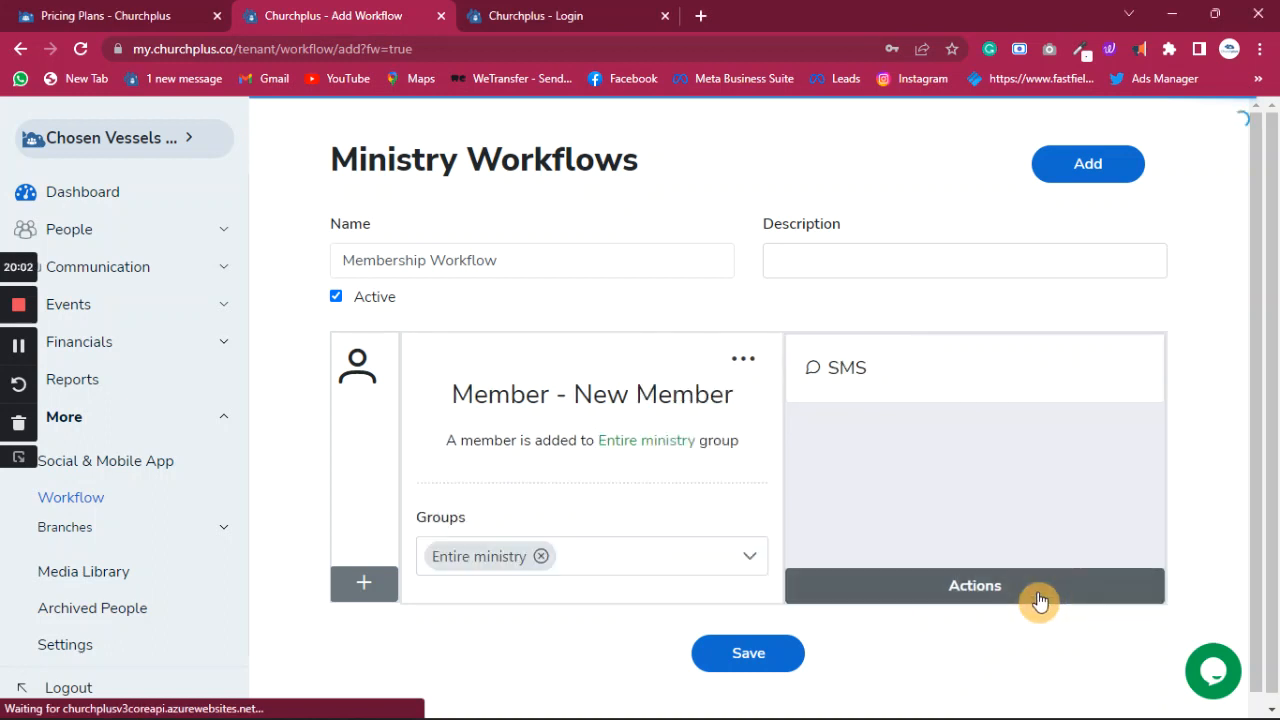
pyautogui.click(775, 655)
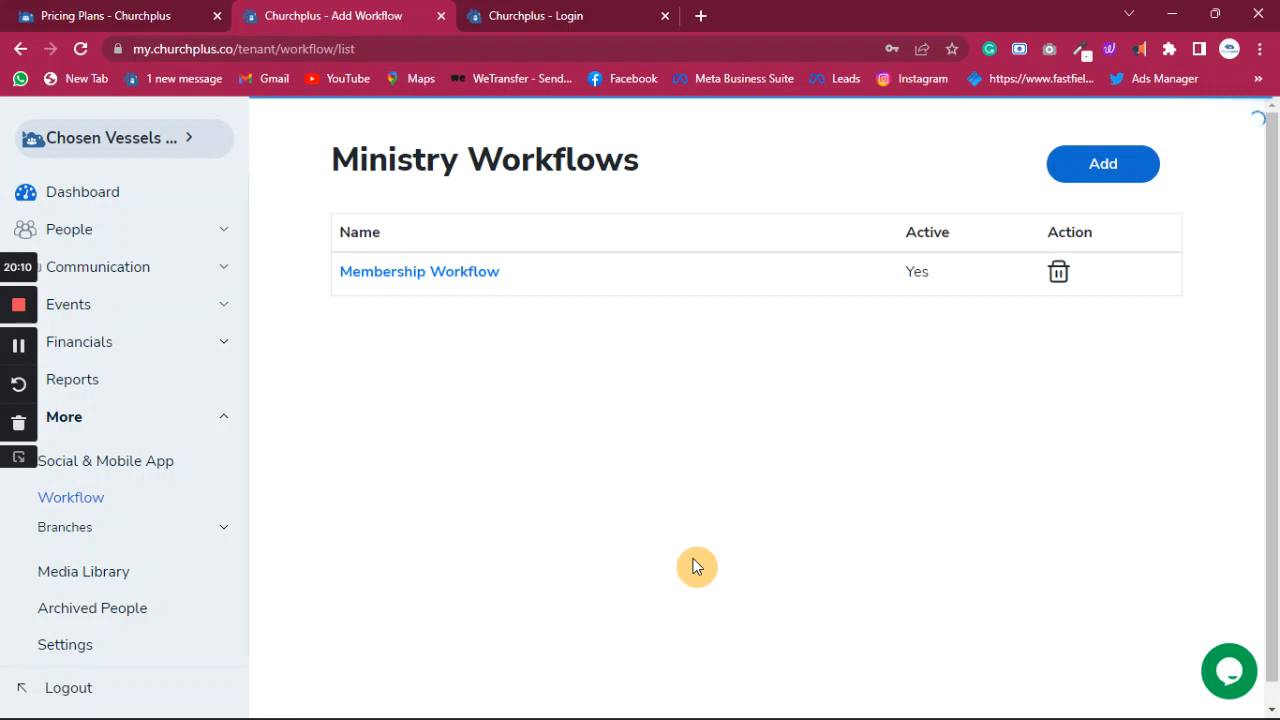
# - Select the text of the 'Thank You' first-timer welcome message in Default messages, then return to Workflow
pyautogui.click(80, 653)
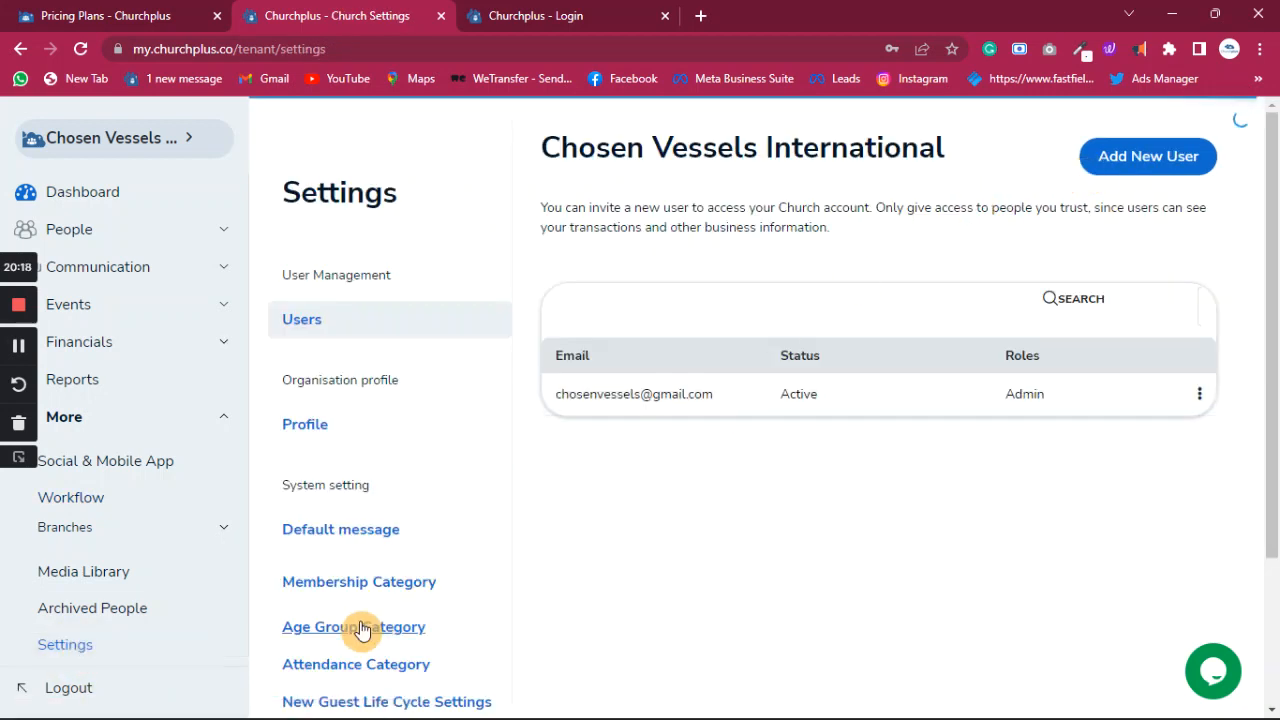
pyautogui.click(370, 540)
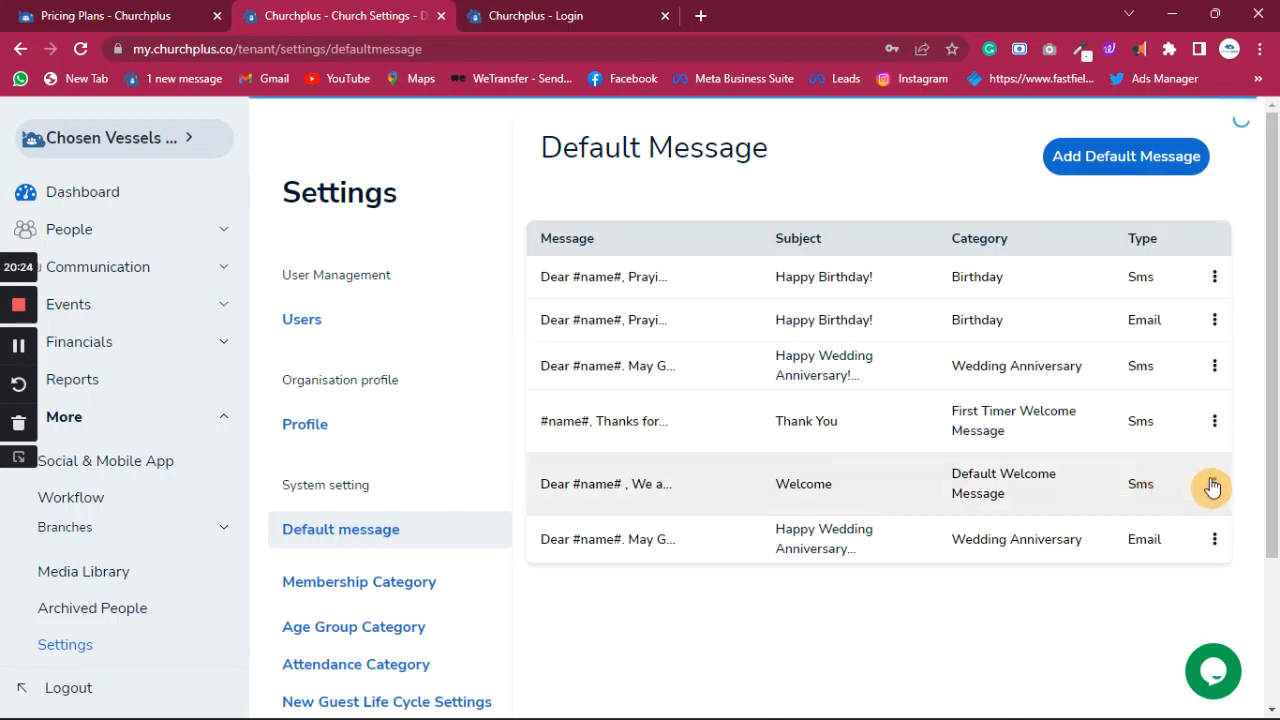
pyautogui.click(1216, 423)
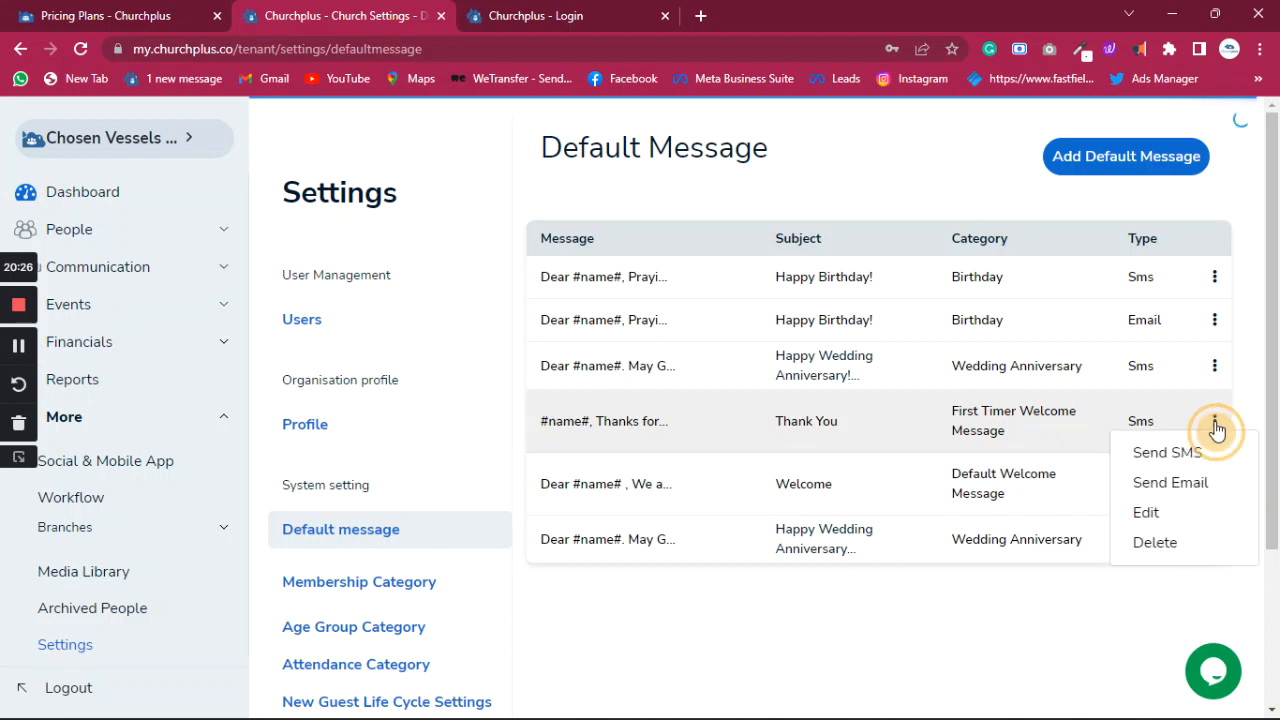
pyautogui.click(1152, 513)
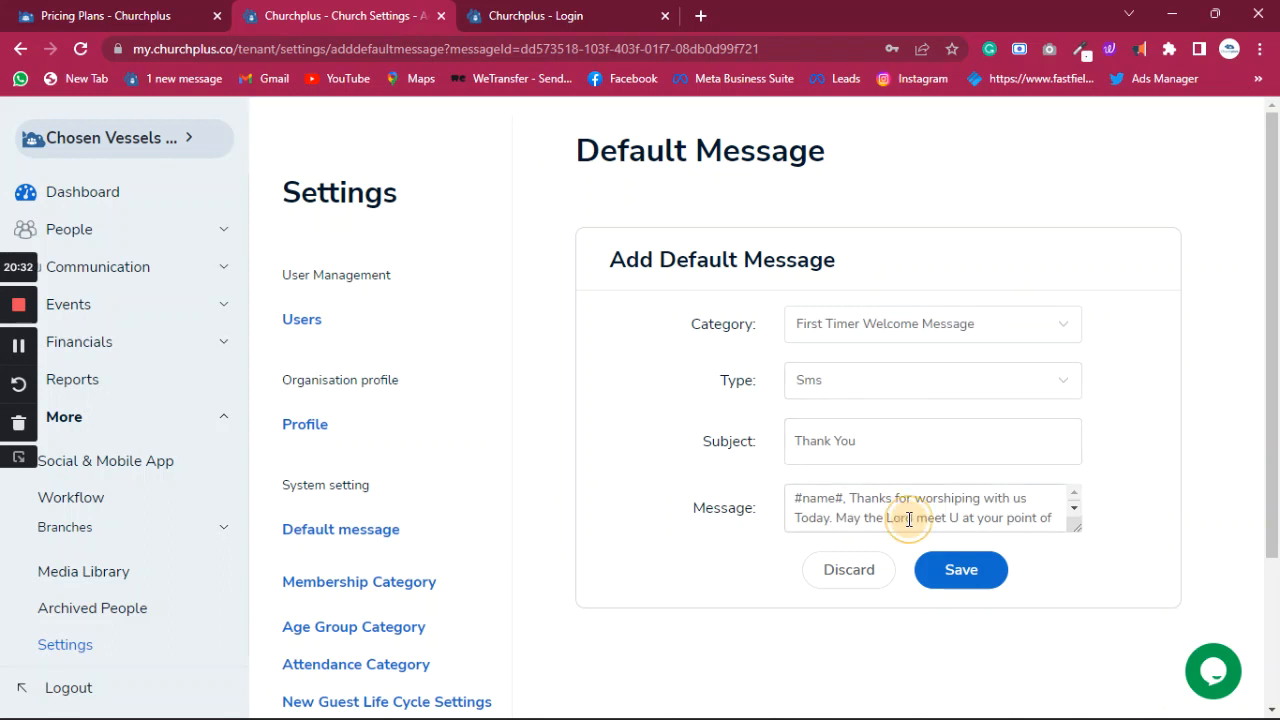
pyautogui.click(906, 517)
pyautogui.hotkey('ctrl', 'a')
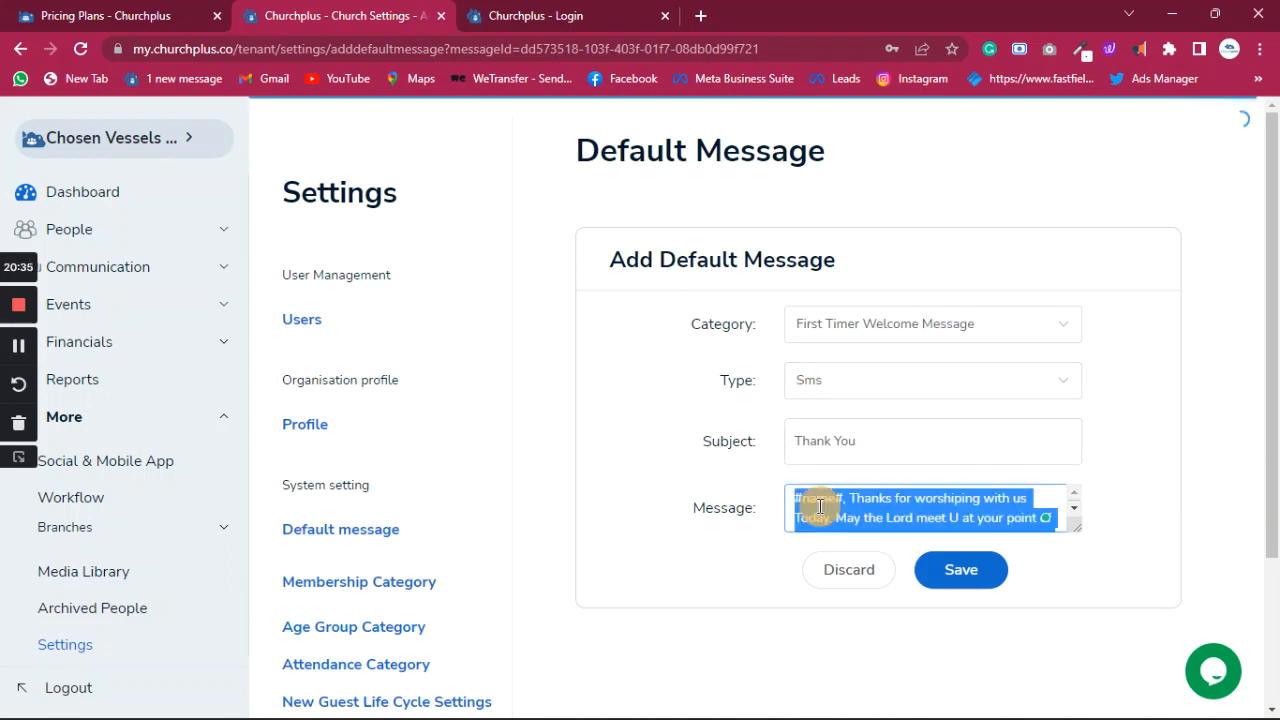
pyautogui.click(70, 497)
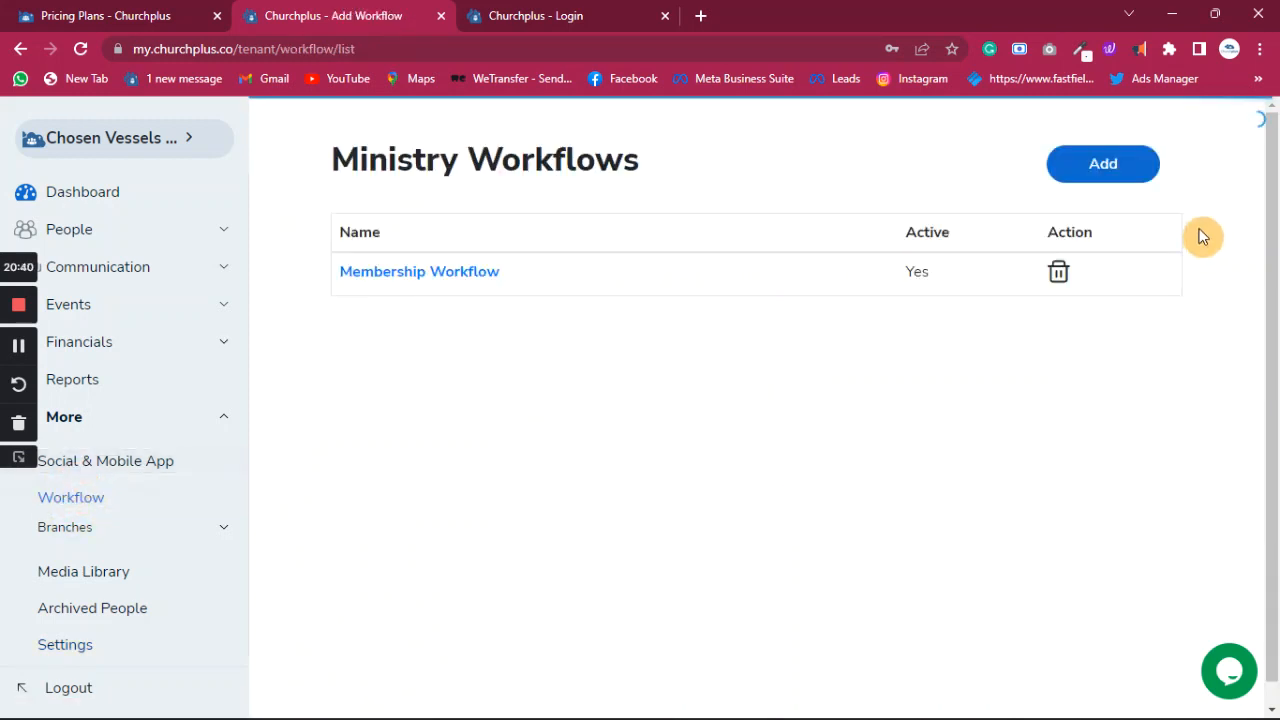
# - Create a new workflow named 'First Timer Workflow' and mark it Active
pyautogui.click(1106, 170)
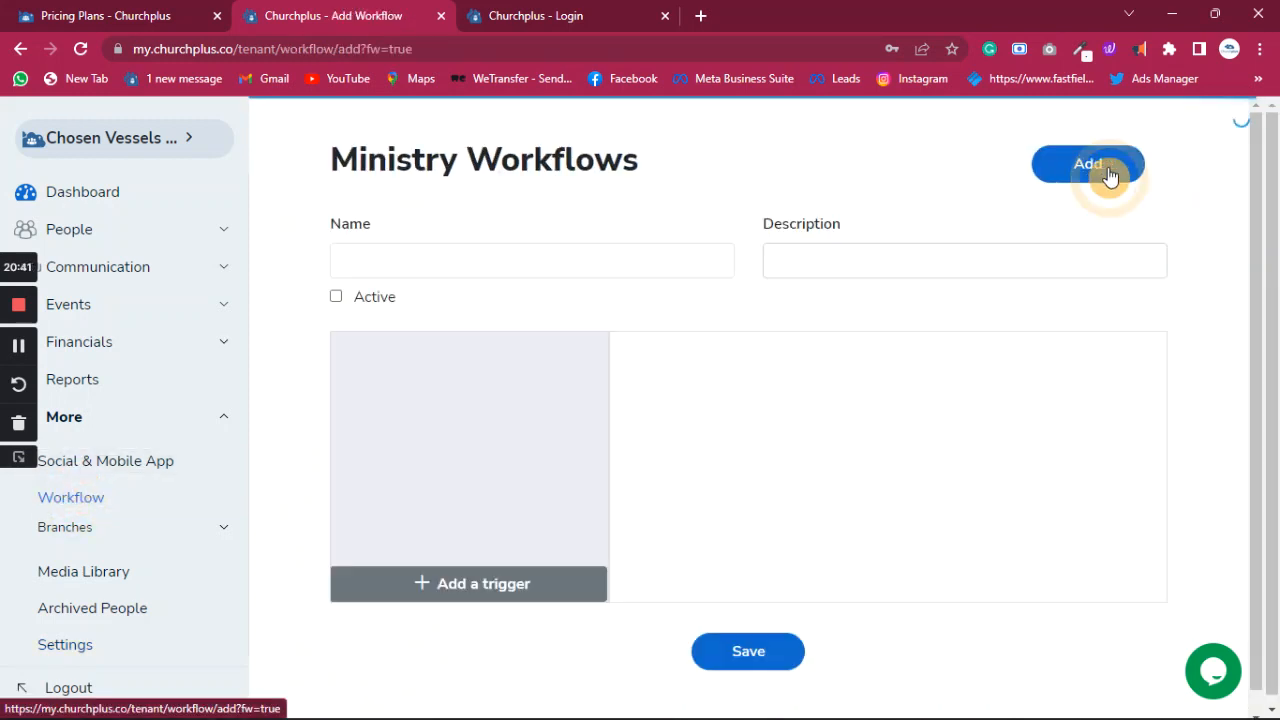
pyautogui.click(360, 251)
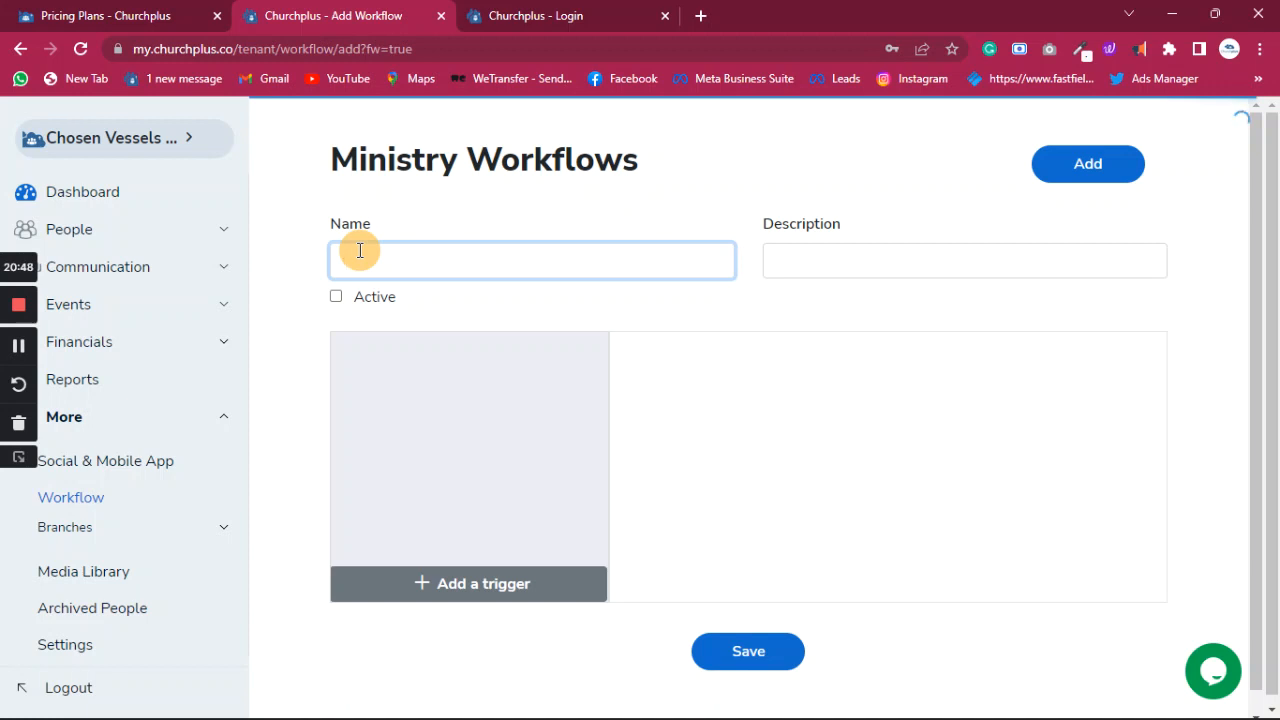
pyautogui.write('First Timer Workflow')
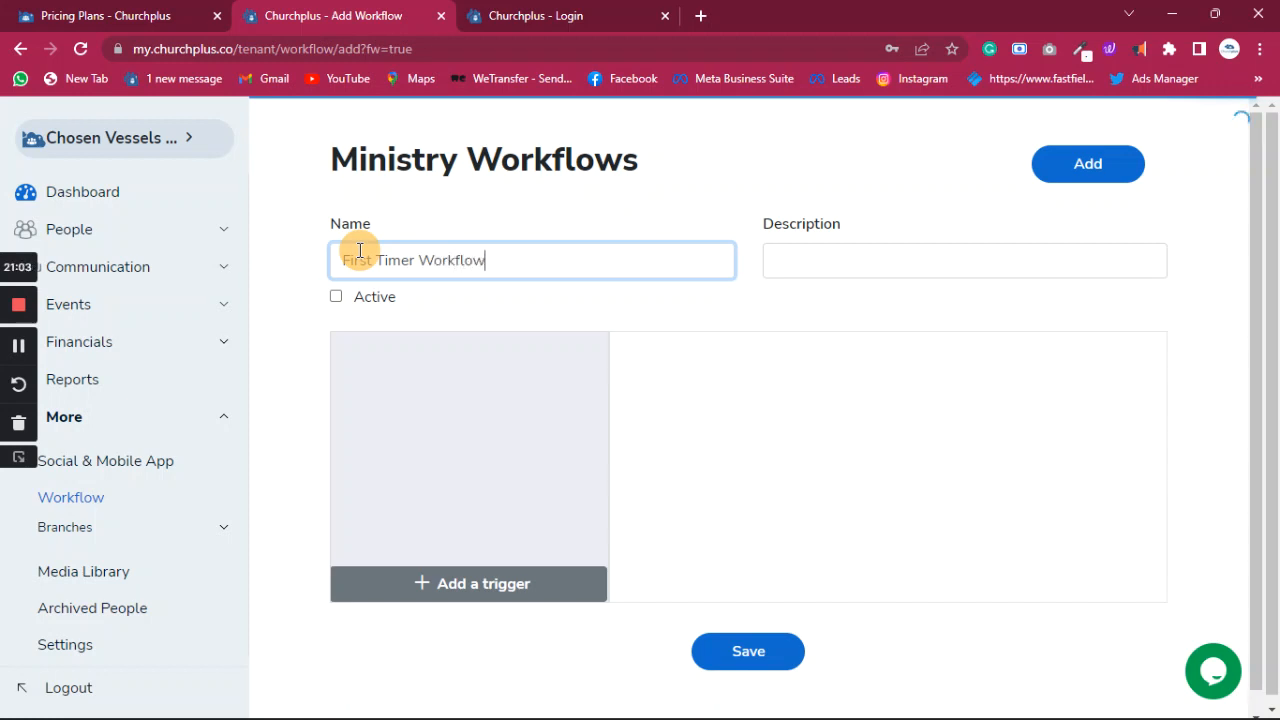
pyautogui.click(335, 299)
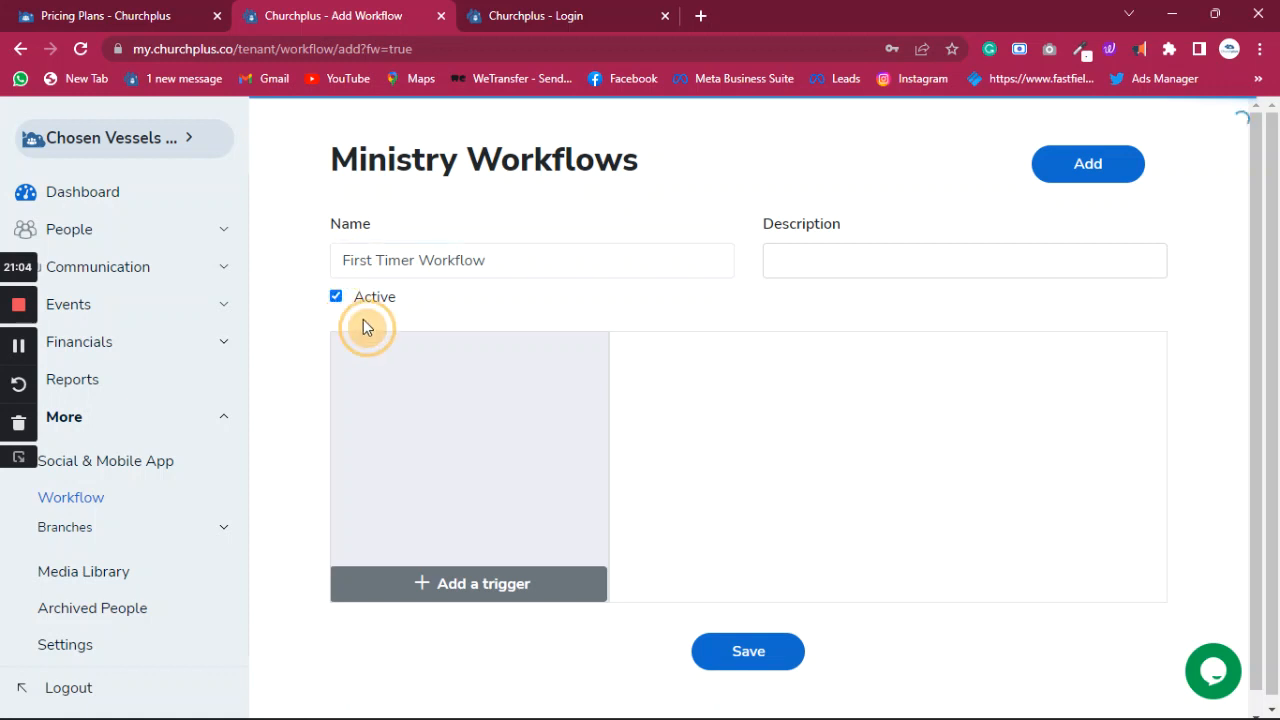
# - Set the trigger to Member - first timer for the Entire ministry group
pyautogui.click(491, 586)
pyautogui.scroll(-3, 458, 457)
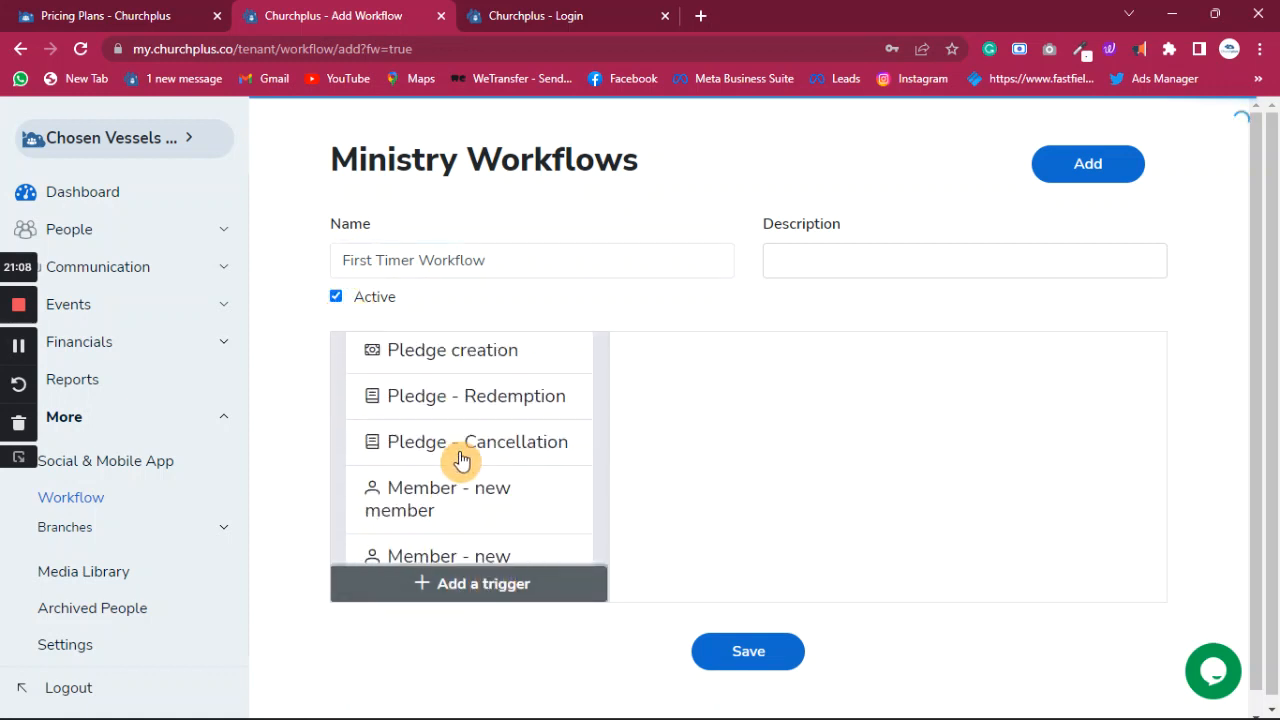
pyautogui.scroll(-3, 455, 500)
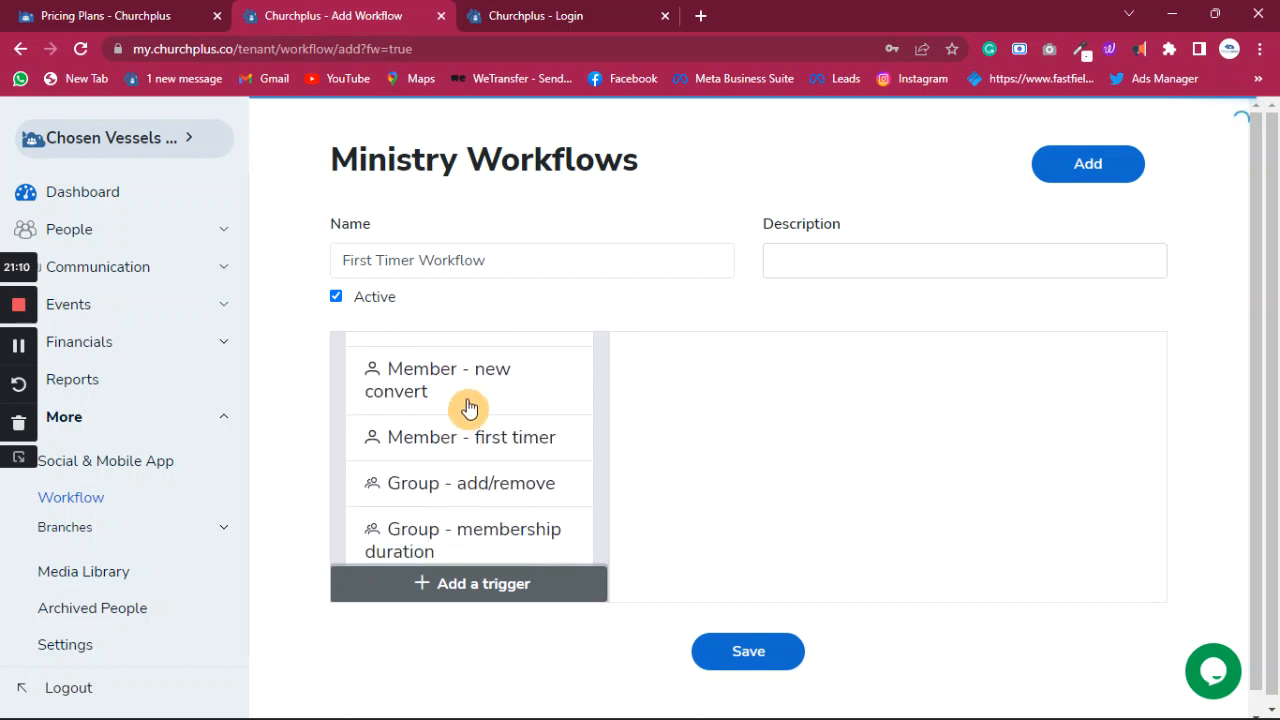
pyautogui.click(486, 446)
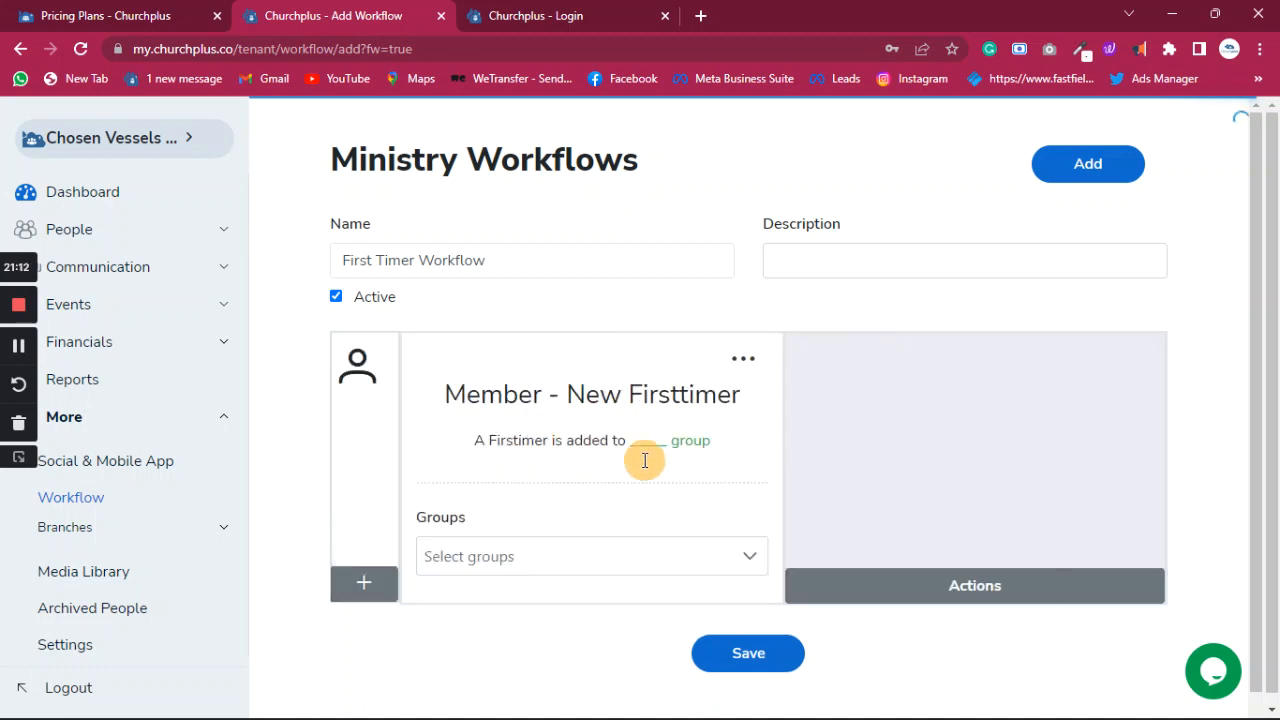
pyautogui.click(598, 562)
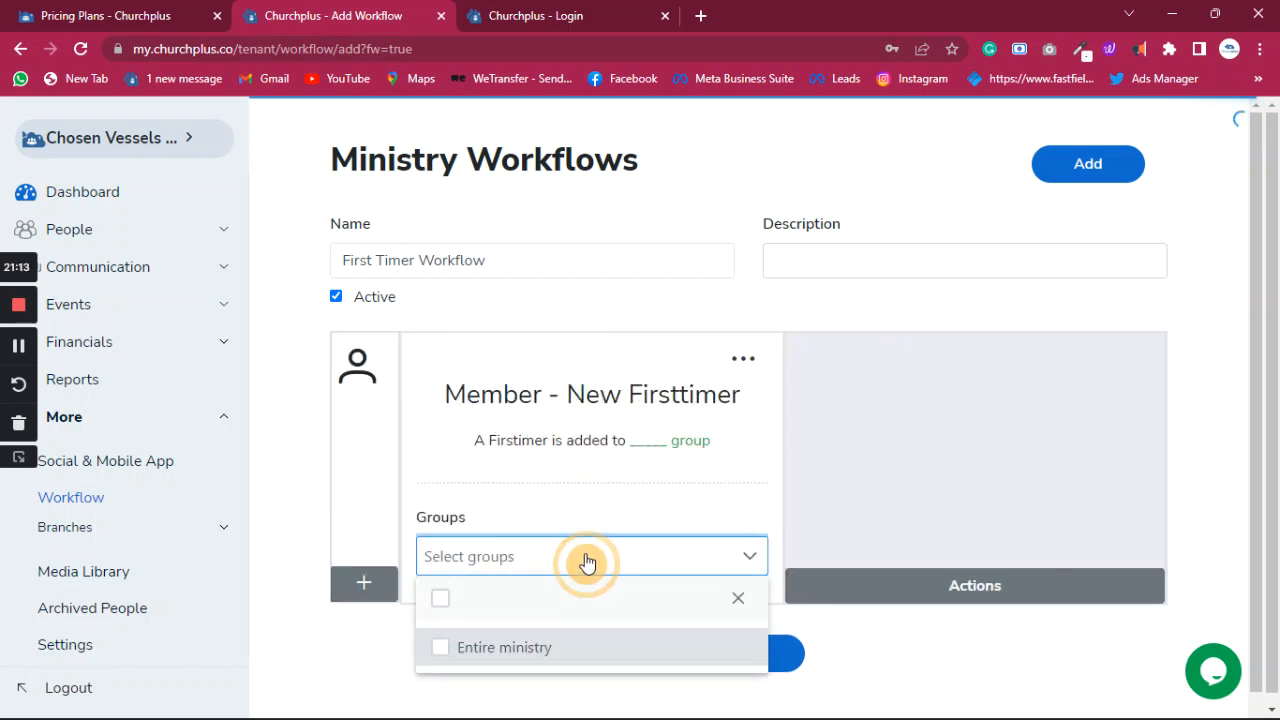
pyautogui.click(445, 650)
pyautogui.click(738, 594)
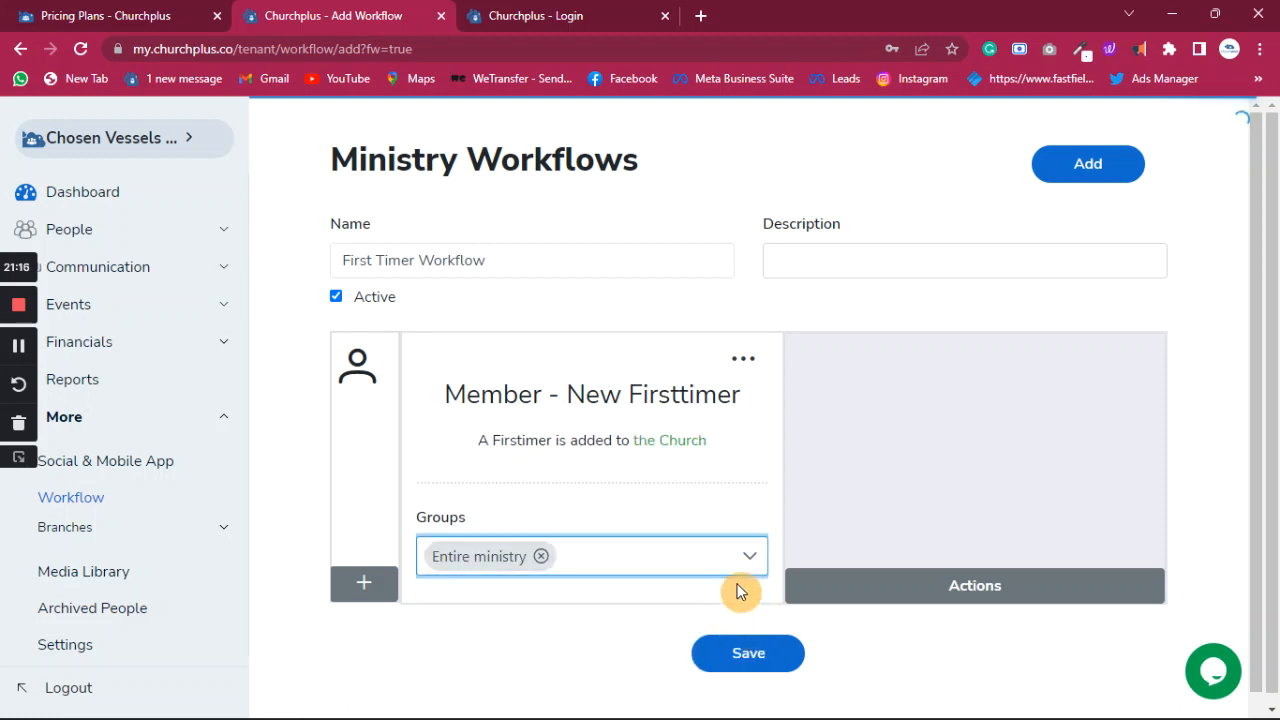
# - Add an SMS action sent to the person with sender ID CVI
pyautogui.click(914, 586)
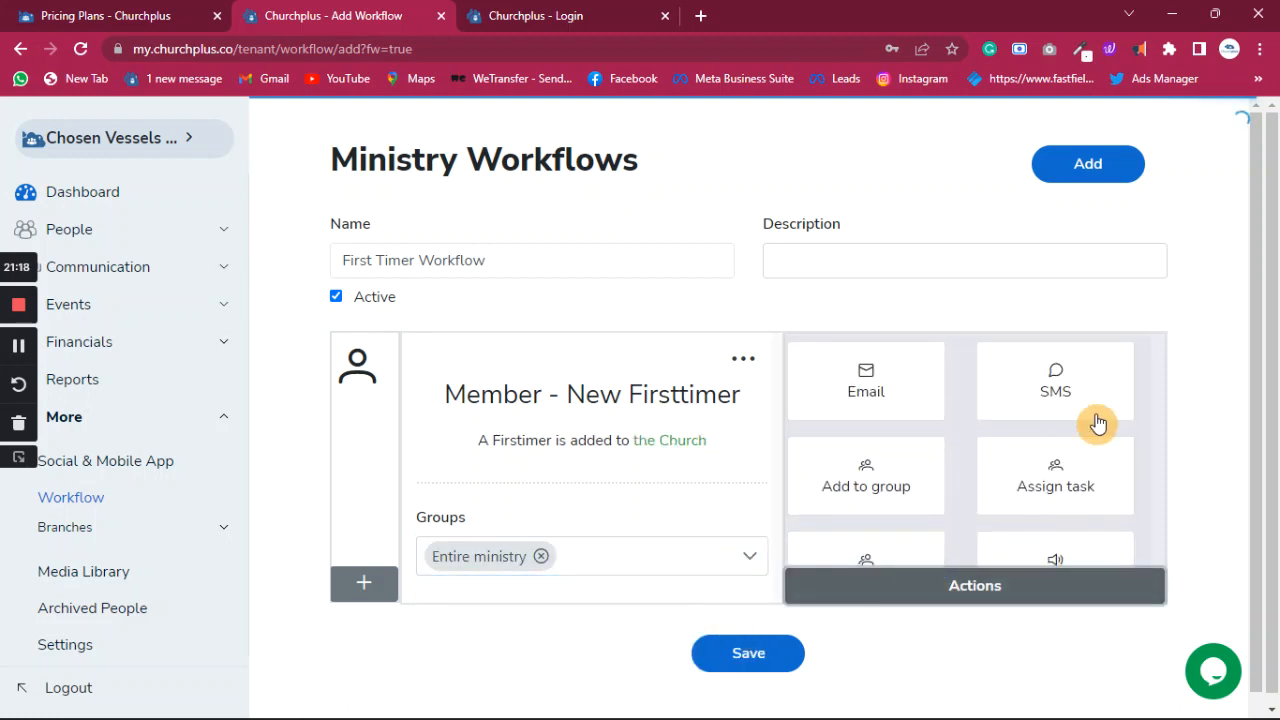
pyautogui.click(1080, 397)
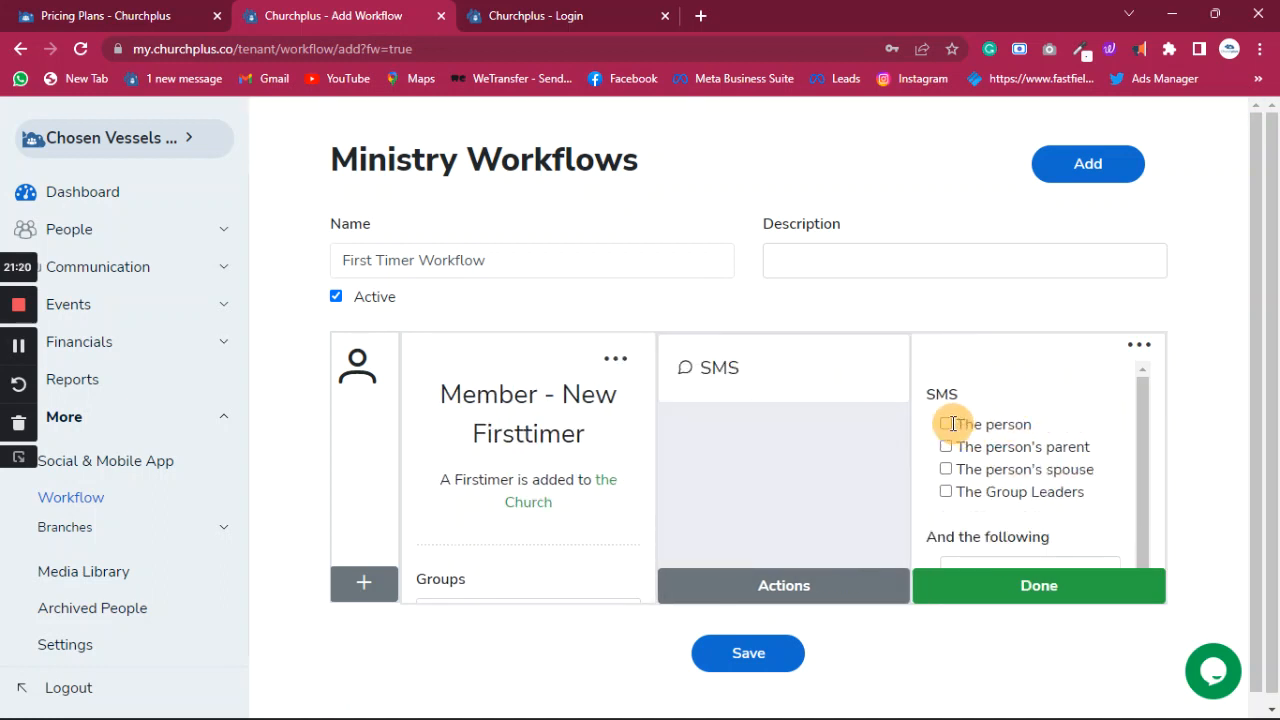
pyautogui.click(946, 424)
pyautogui.scroll(-3, 990, 435)
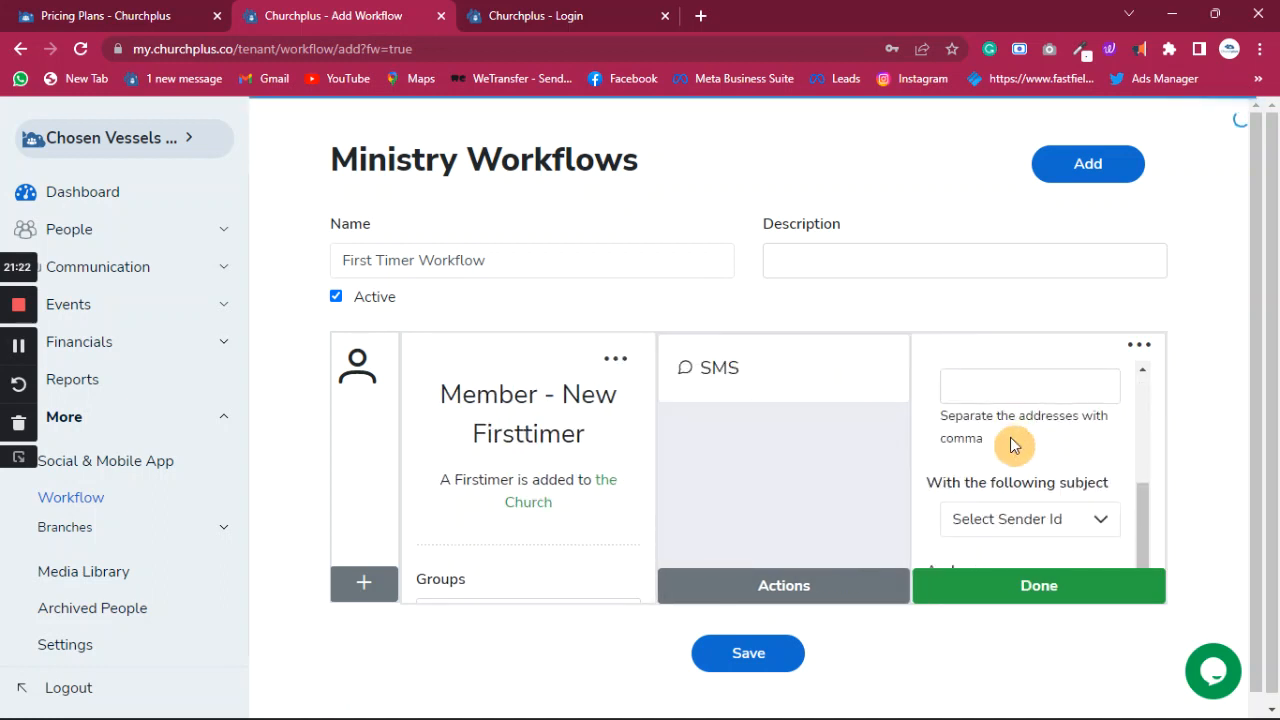
pyautogui.click(1032, 525)
pyautogui.click(1000, 562)
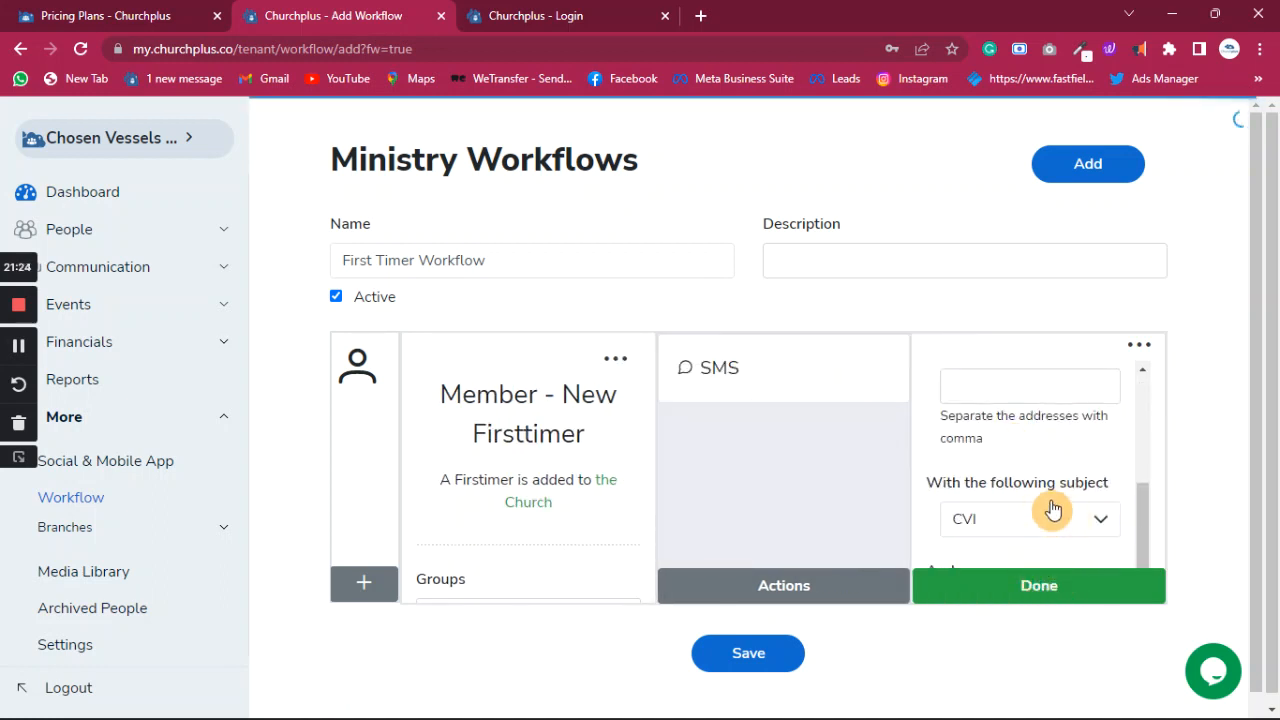
# - Paste the welcome message starting with 'Hello', finish the SMS action, and save the workflow
pyautogui.scroll(-1, 1020, 540)
pyautogui.click(1008, 514)
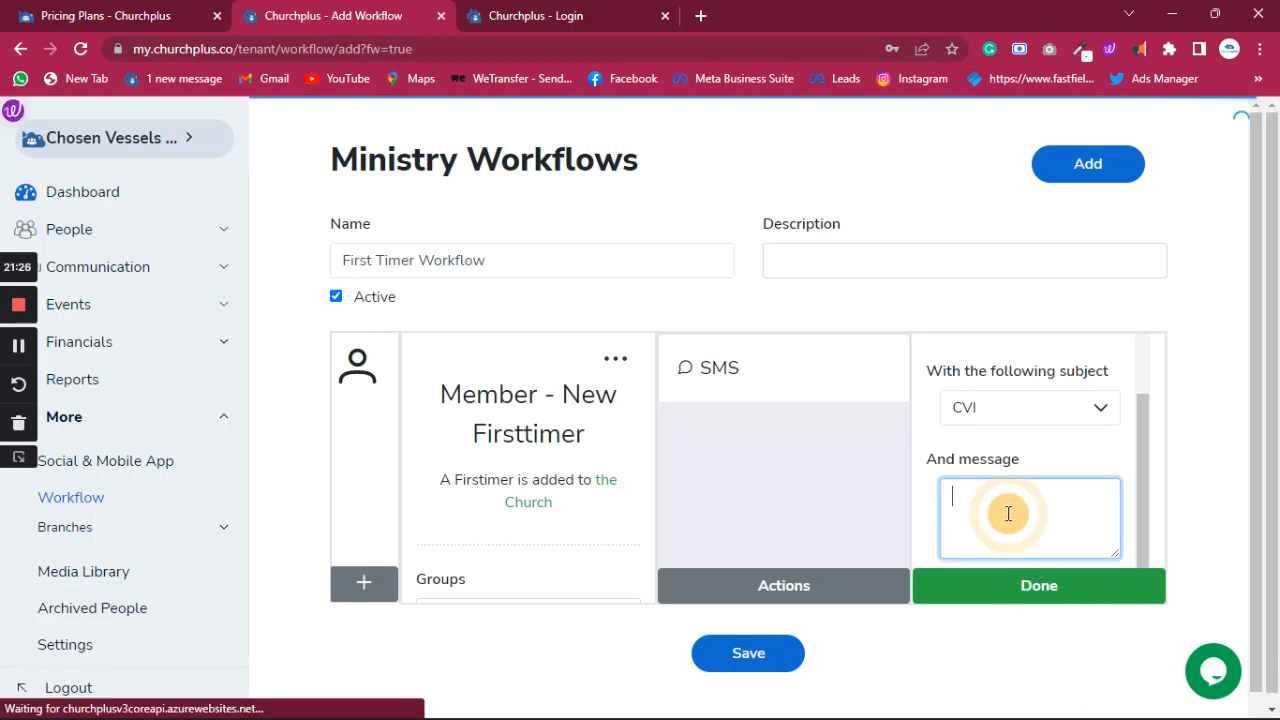
pyautogui.hotkey('ctrl', 'v')
pyautogui.scroll(3, 980, 512)
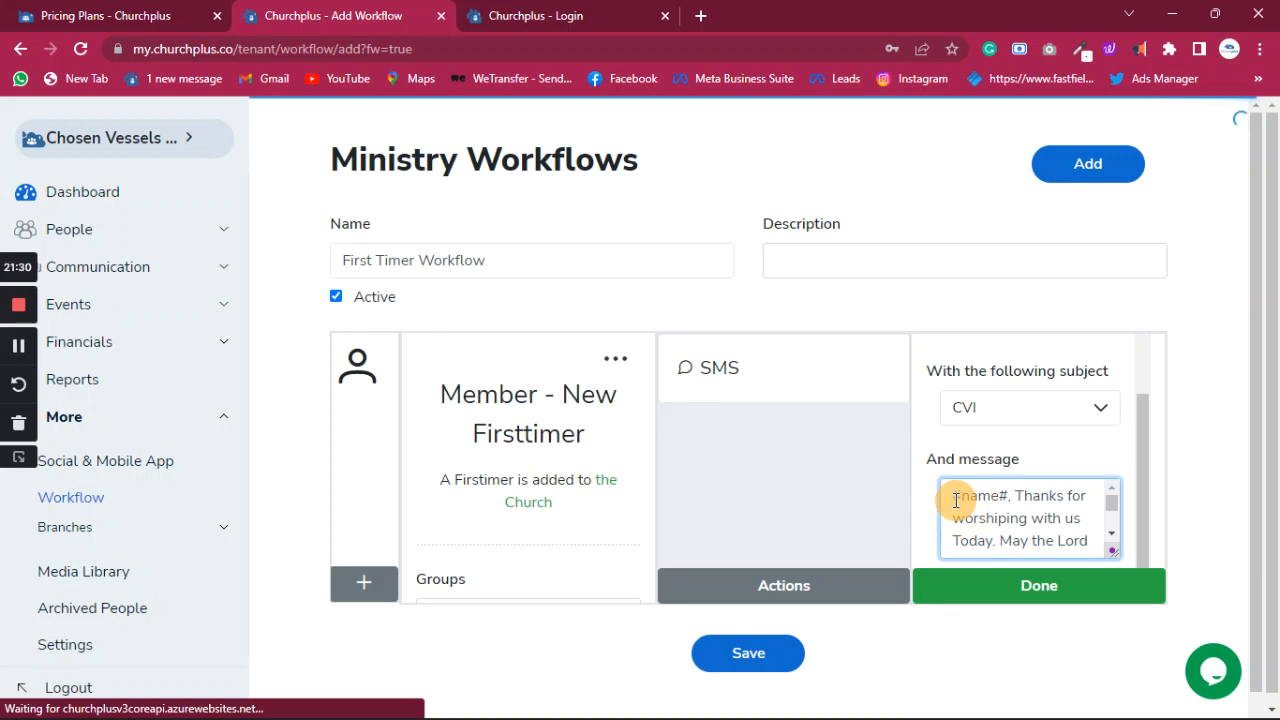
pyautogui.click(955, 496)
pyautogui.write('Hello #name#,')
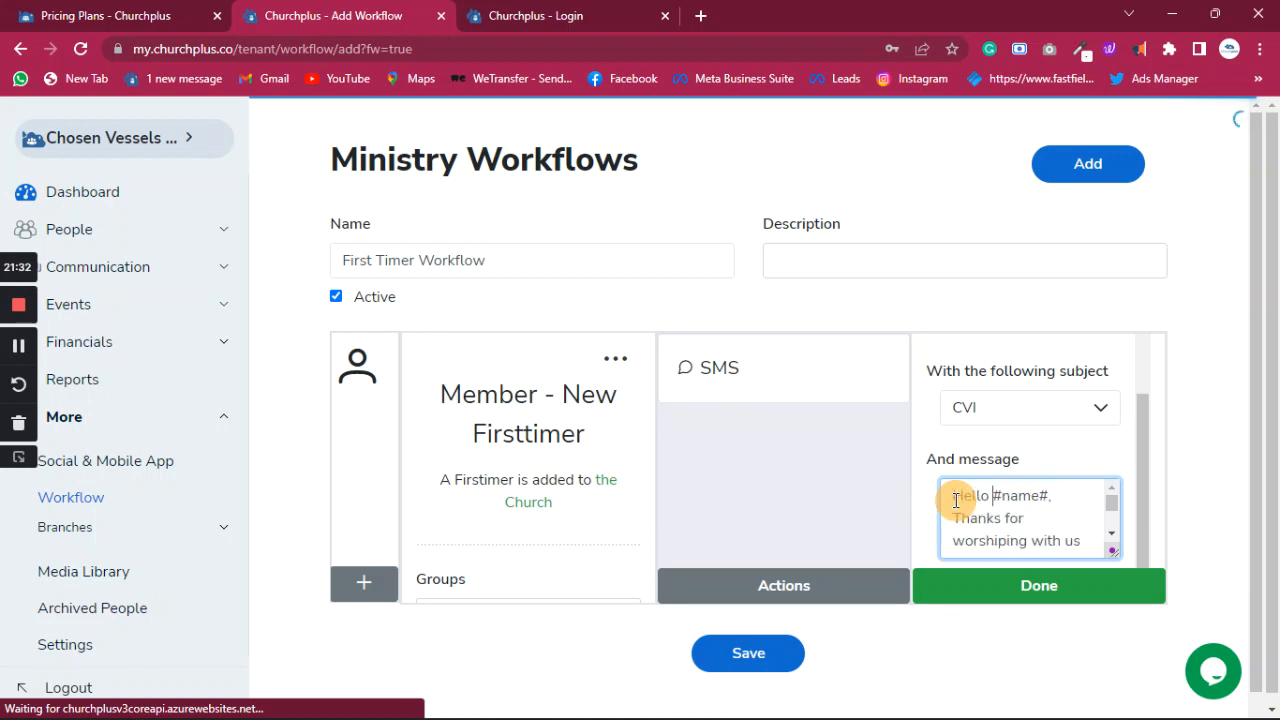
pyautogui.click(943, 586)
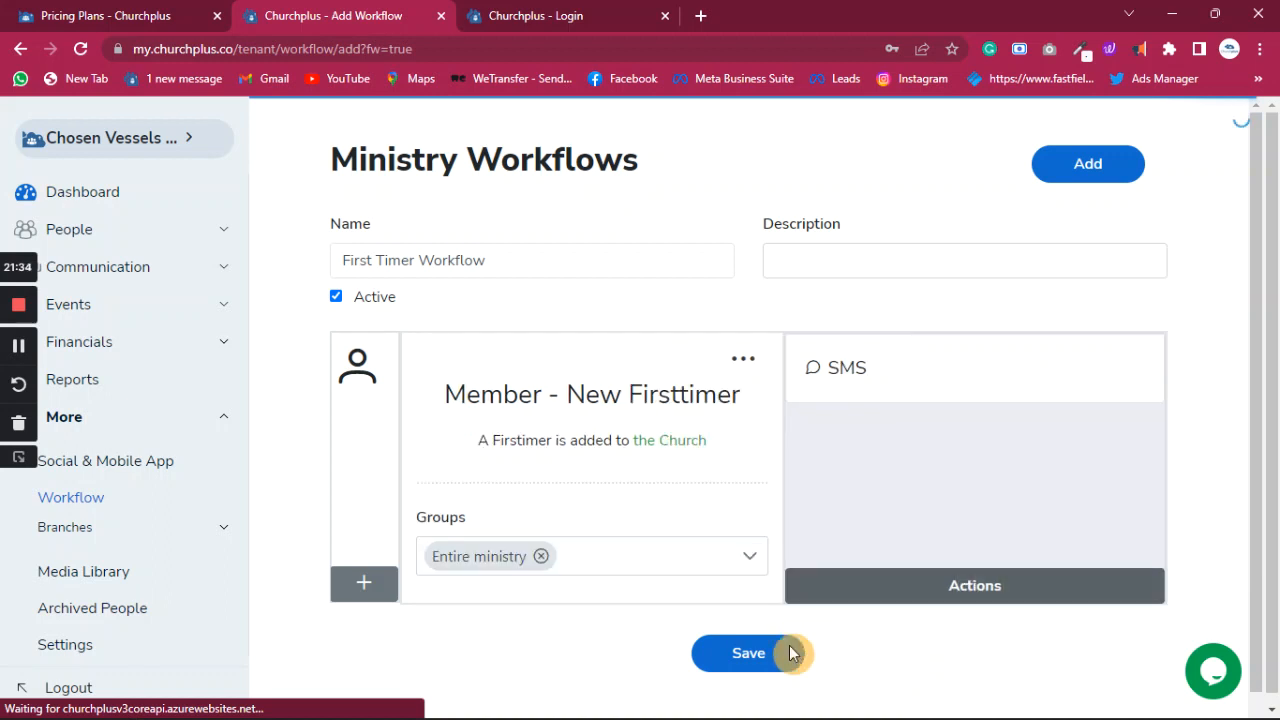
pyautogui.click(757, 653)
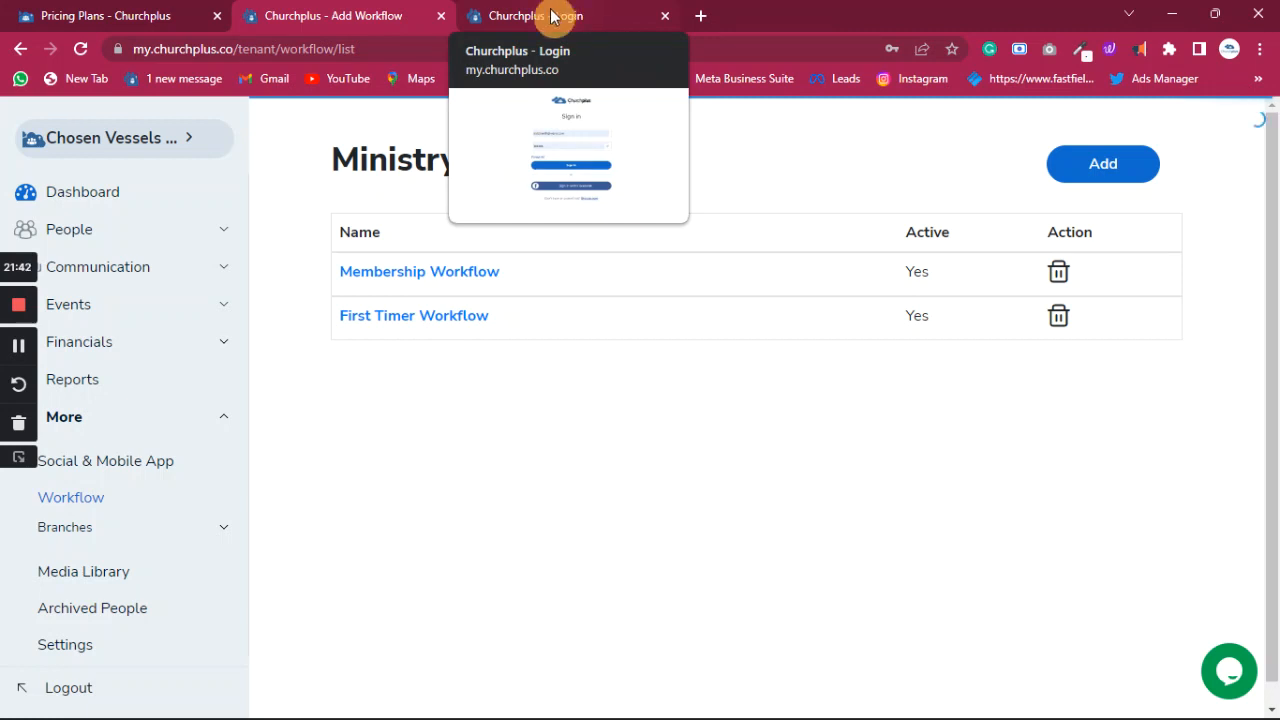
pyautogui.click(70, 231)
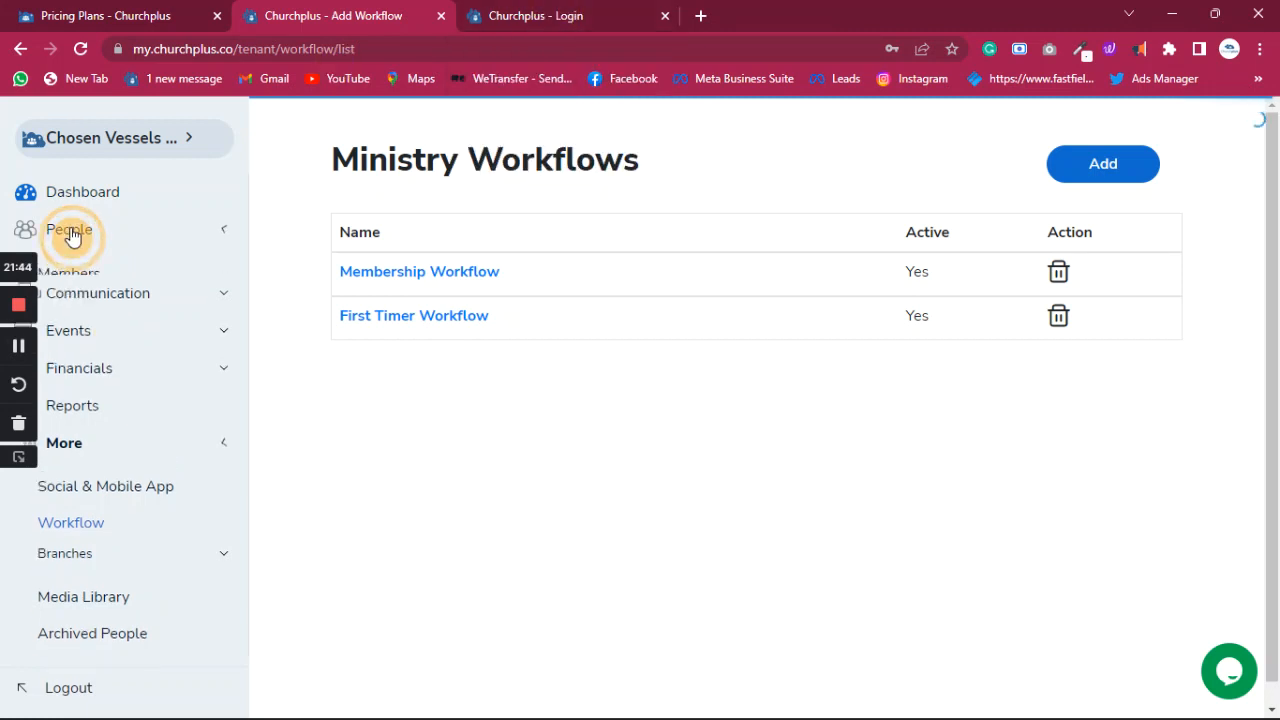
pyautogui.click(92, 312)
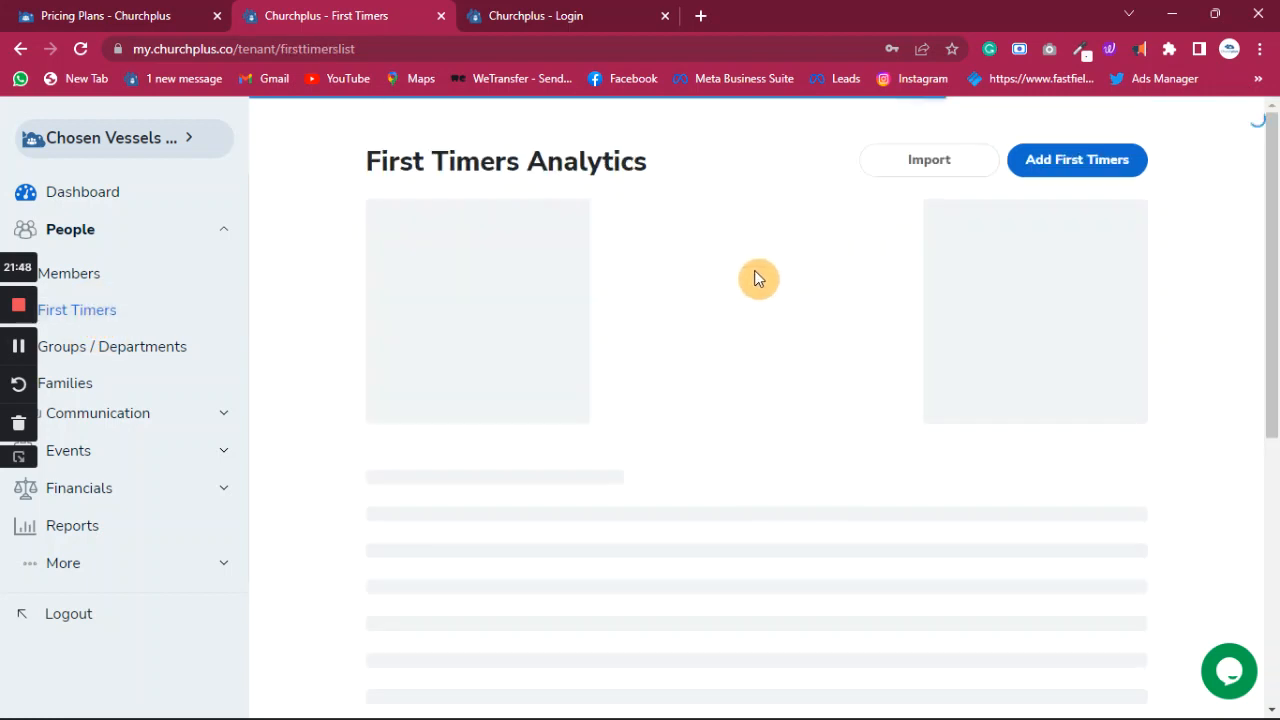
pyautogui.click(1063, 166)
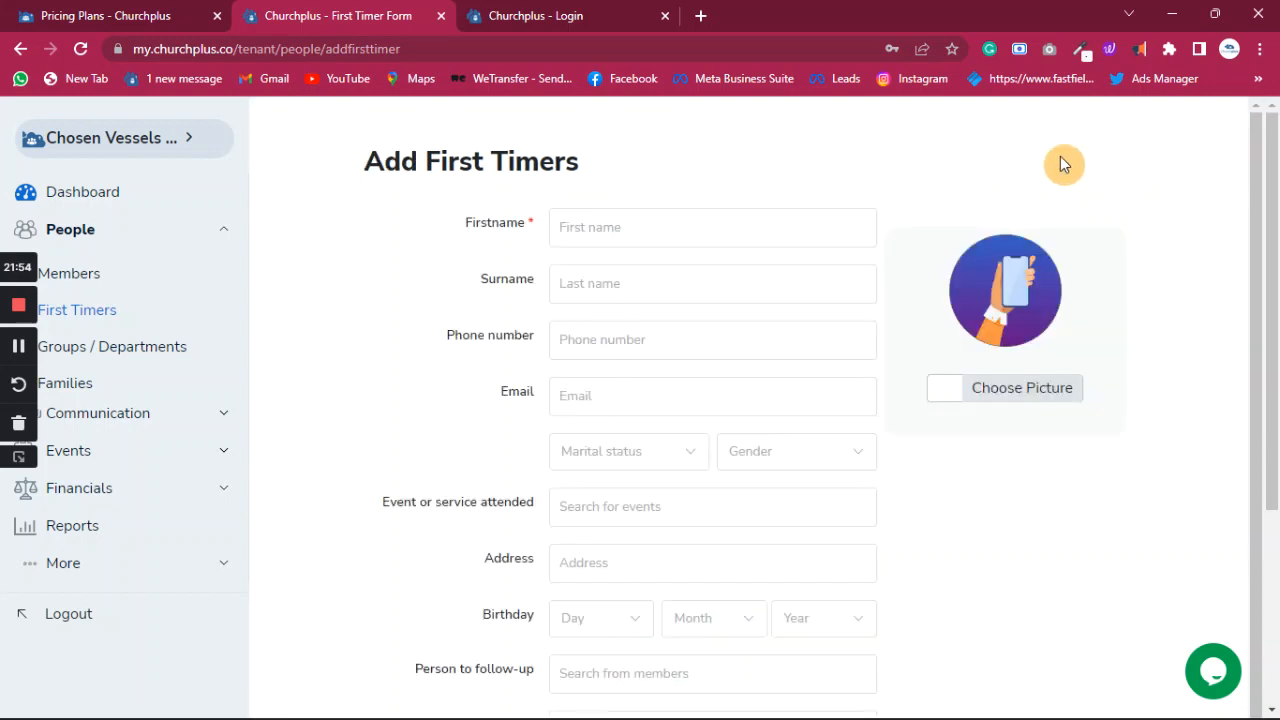
pyautogui.click(82, 232)
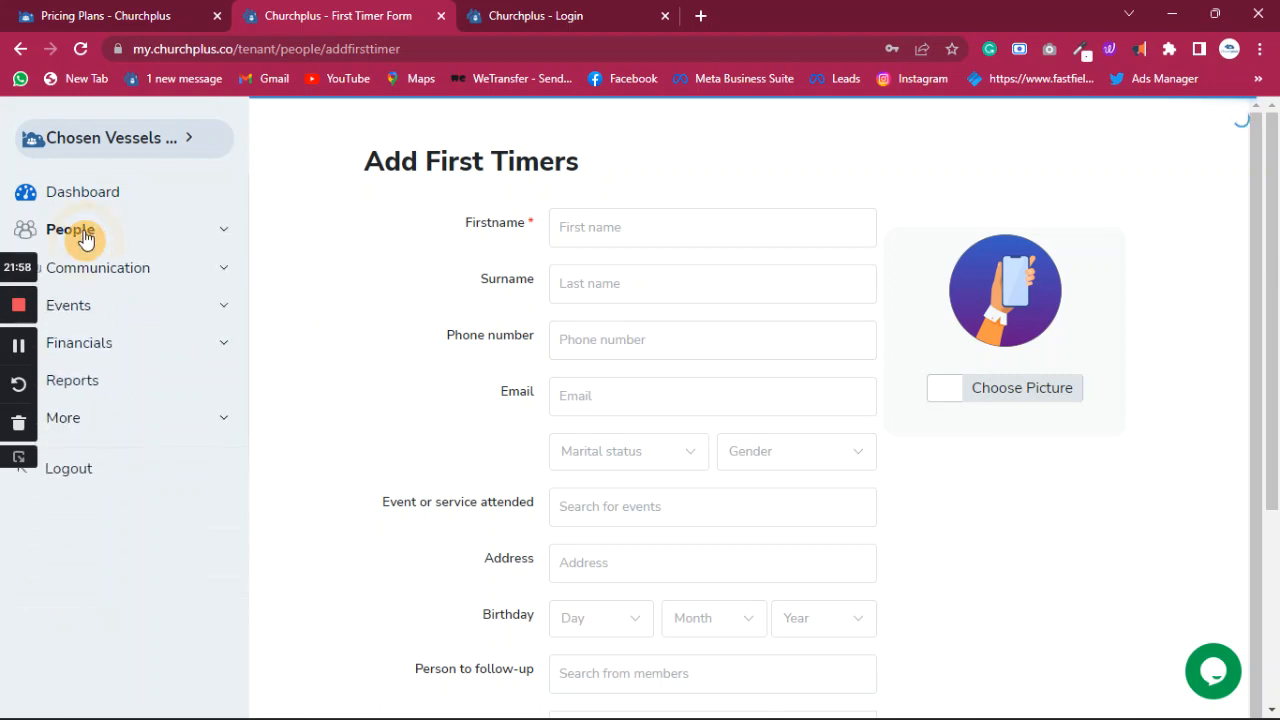
pyautogui.click(85, 236)
pyautogui.click(83, 280)
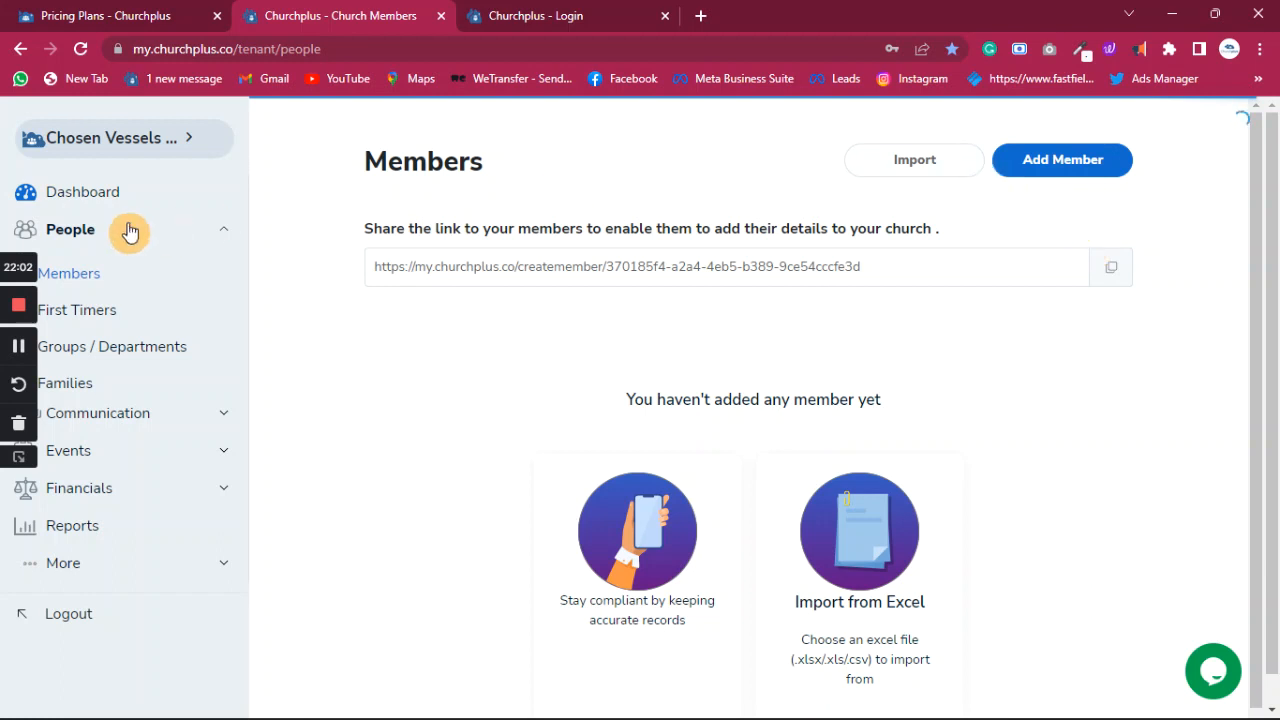
pyautogui.click(86, 311)
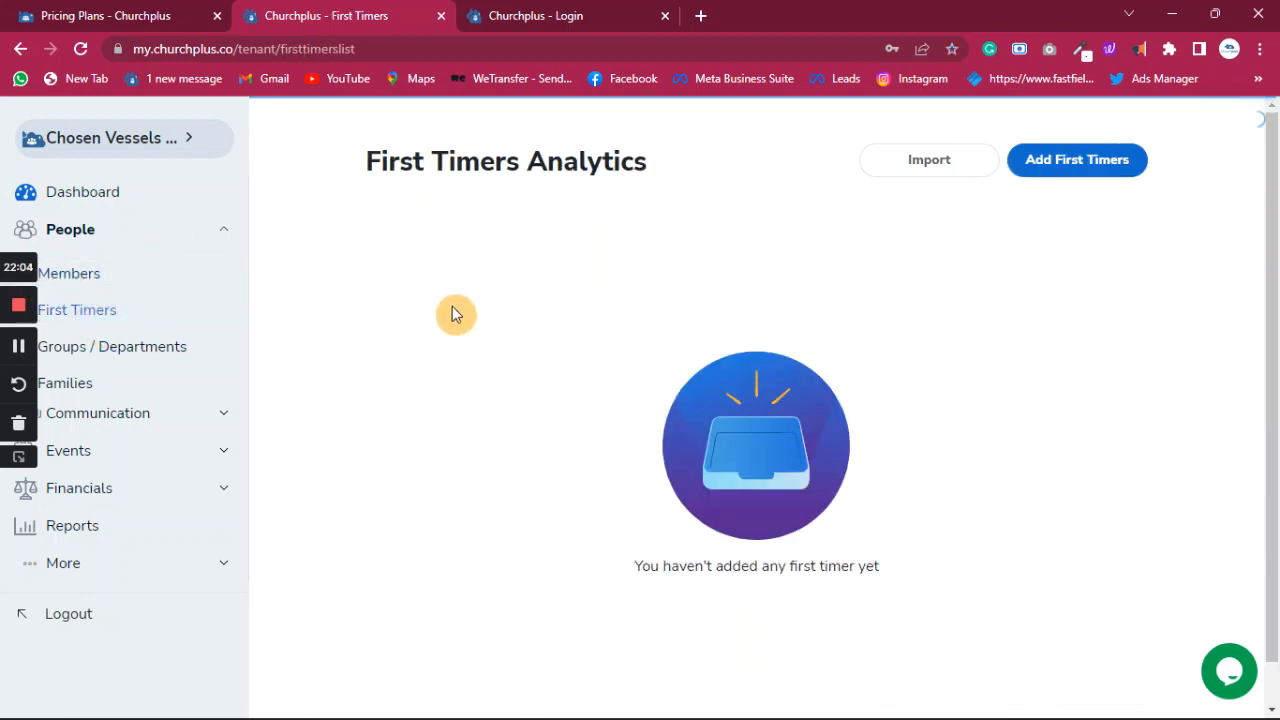
pyautogui.click(1094, 167)
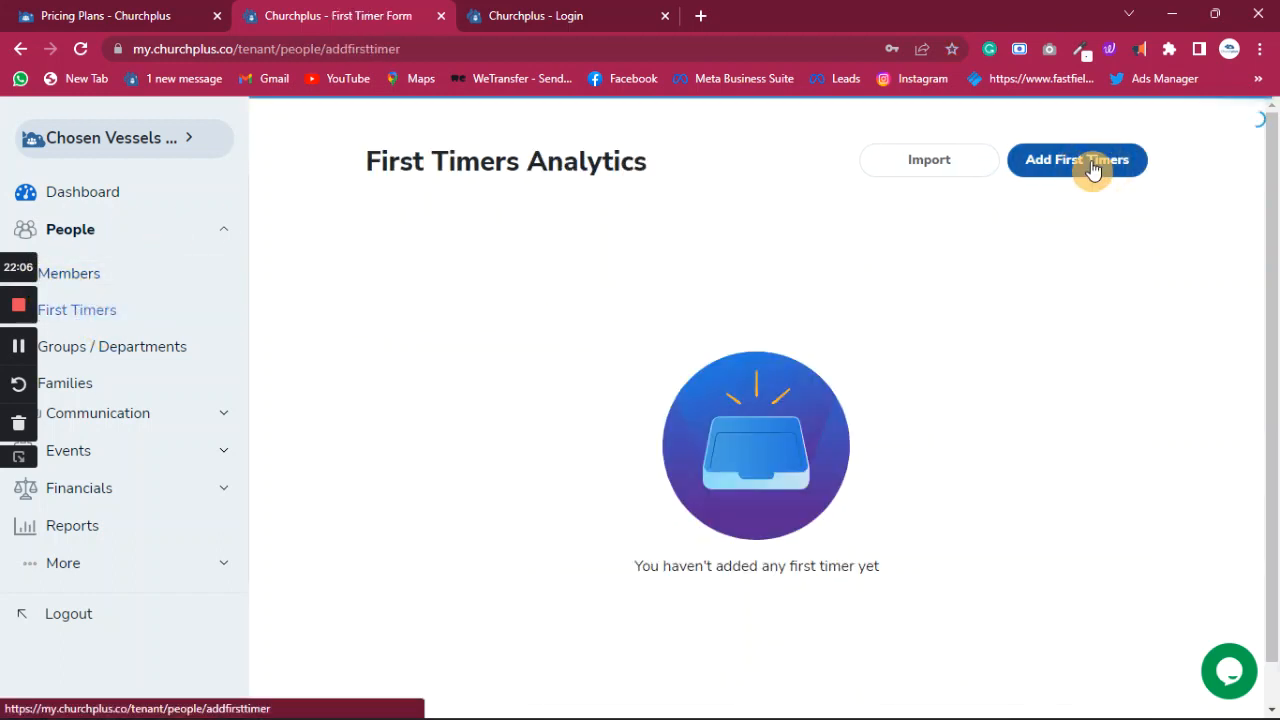
# - Enter the visitor's first name in Firstname and move the surname into the Surname field
pyautogui.click(701, 218)
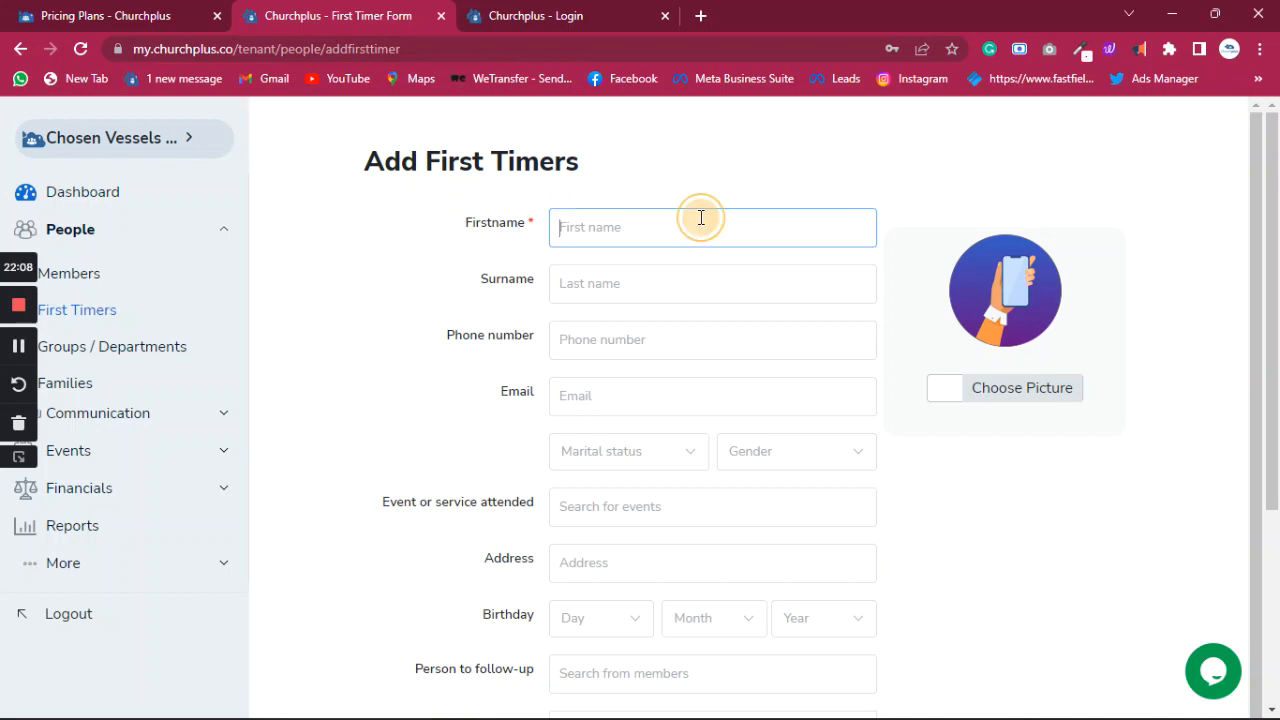
pyautogui.write('A')
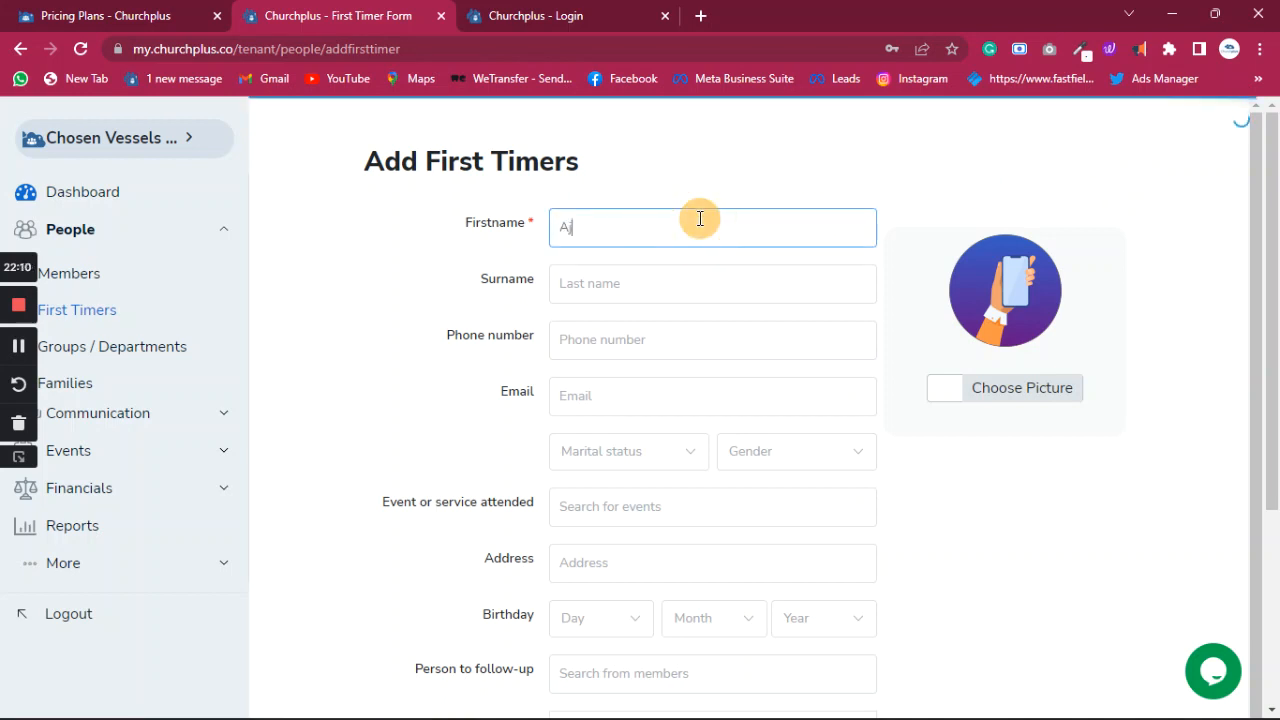
pyautogui.write('jose Tosin')
pyautogui.press('BackSpace')
pyautogui.hotkey('shift', 'Left')
pyautogui.hotkey('shift', 'Left')
pyautogui.hotkey('shift', 'Left')
pyautogui.hotkey('shift', 'Left')
pyautogui.hotkey('shift', 'Left')
pyautogui.hotkey('ctrl', 'c')
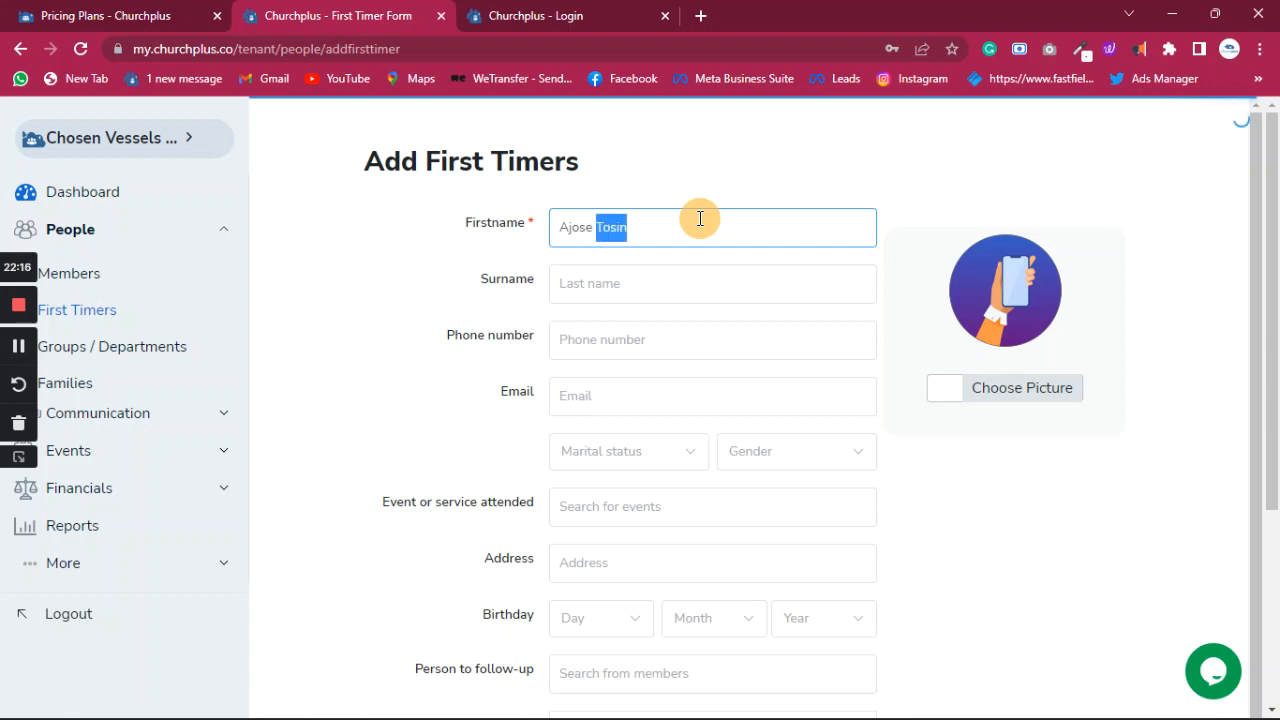
pyautogui.press('BackSpace')
pyautogui.click(575, 282)
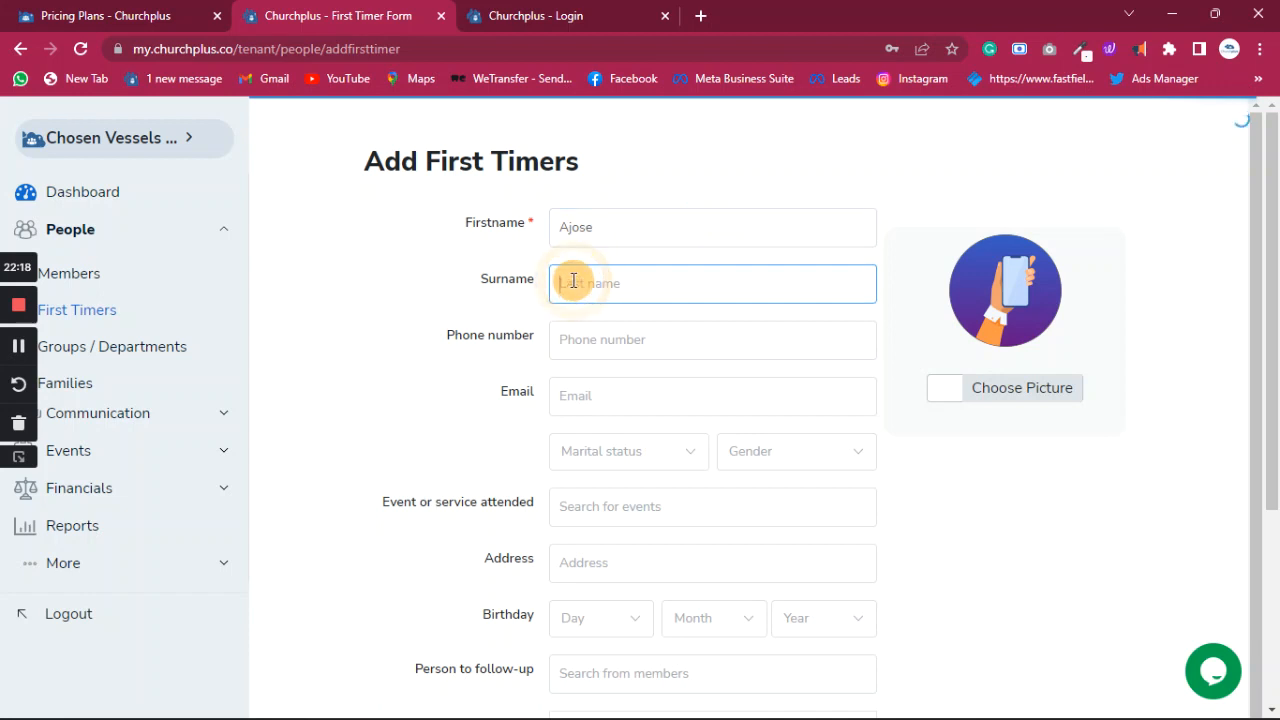
pyautogui.click(591, 229)
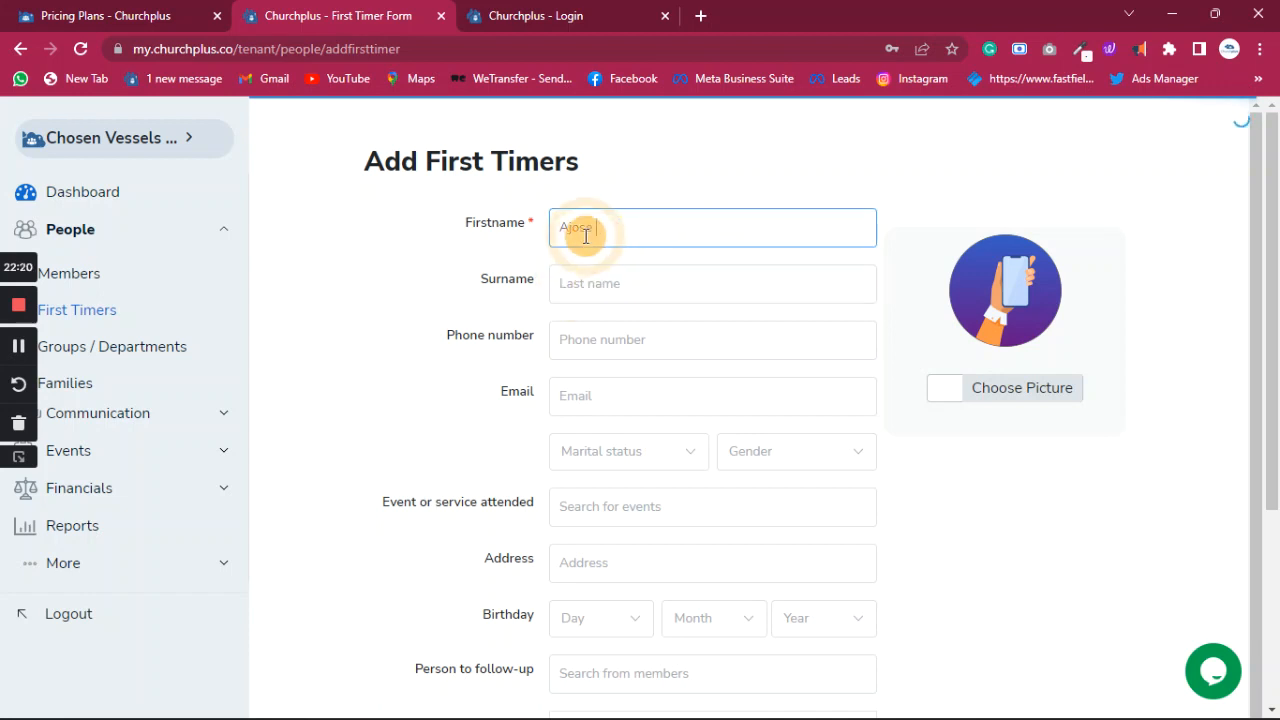
pyautogui.hotkey('ctrl', 'v')
pyautogui.moveTo(597, 231); pyautogui.dragTo(455, 241)
pyautogui.hotkey('ctrl', 'c')
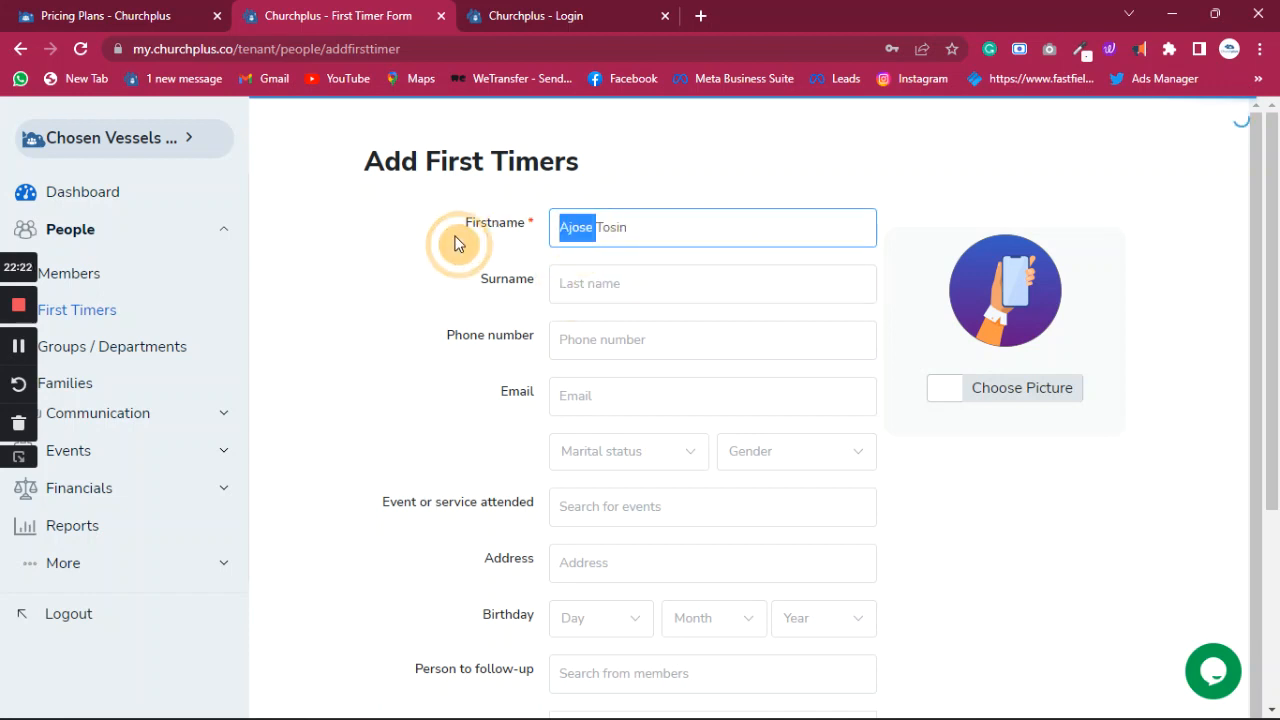
pyautogui.press('BackSpace')
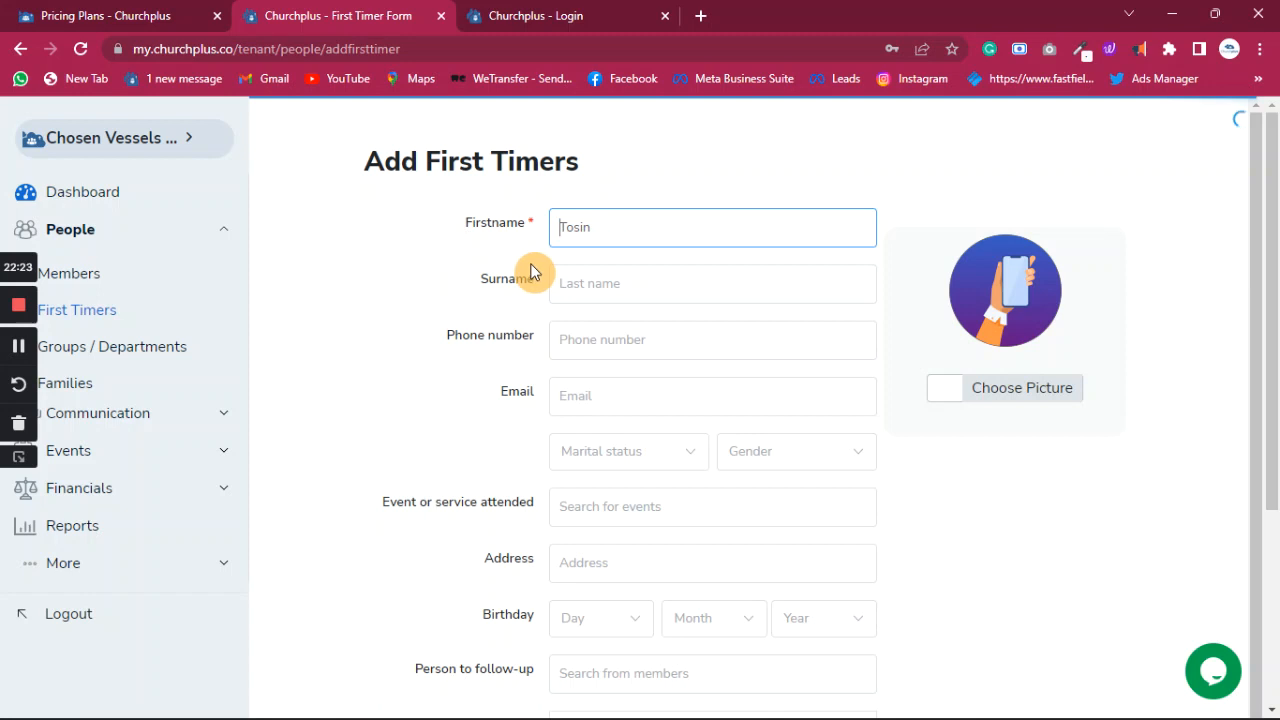
pyautogui.click(594, 283)
pyautogui.hotkey('ctrl', 'v')
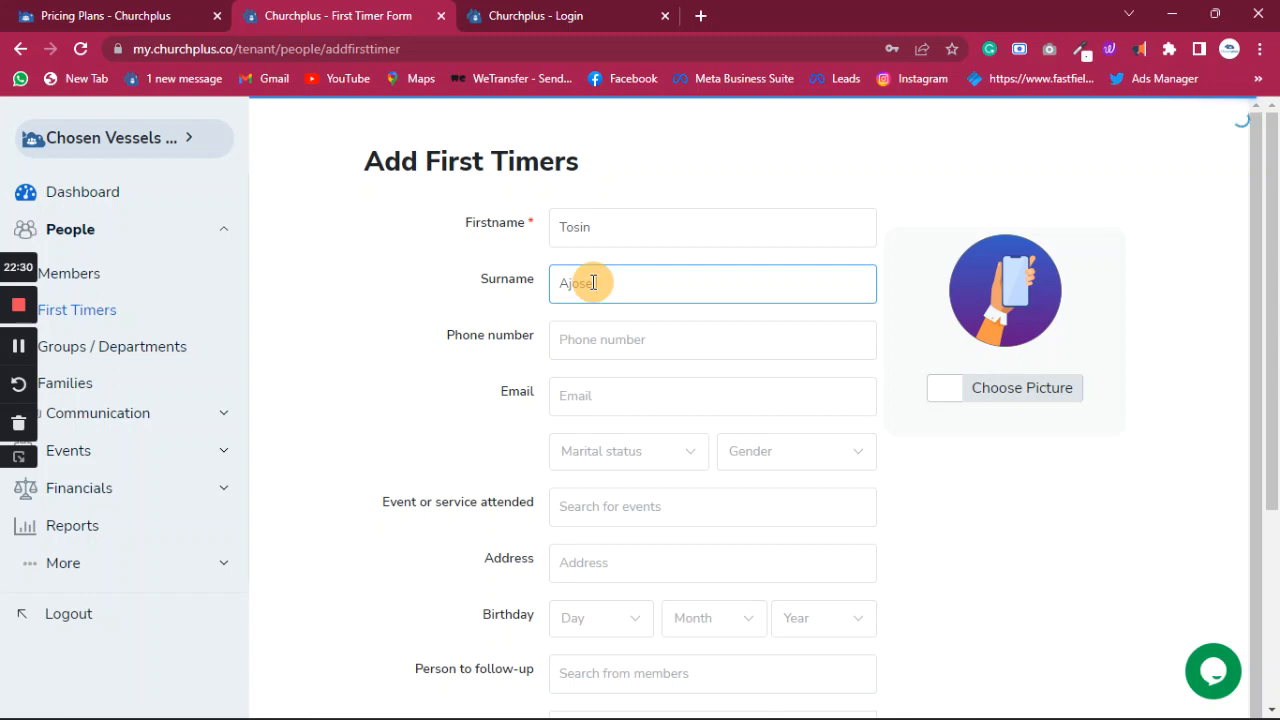
pyautogui.scroll(-1, 594, 283)
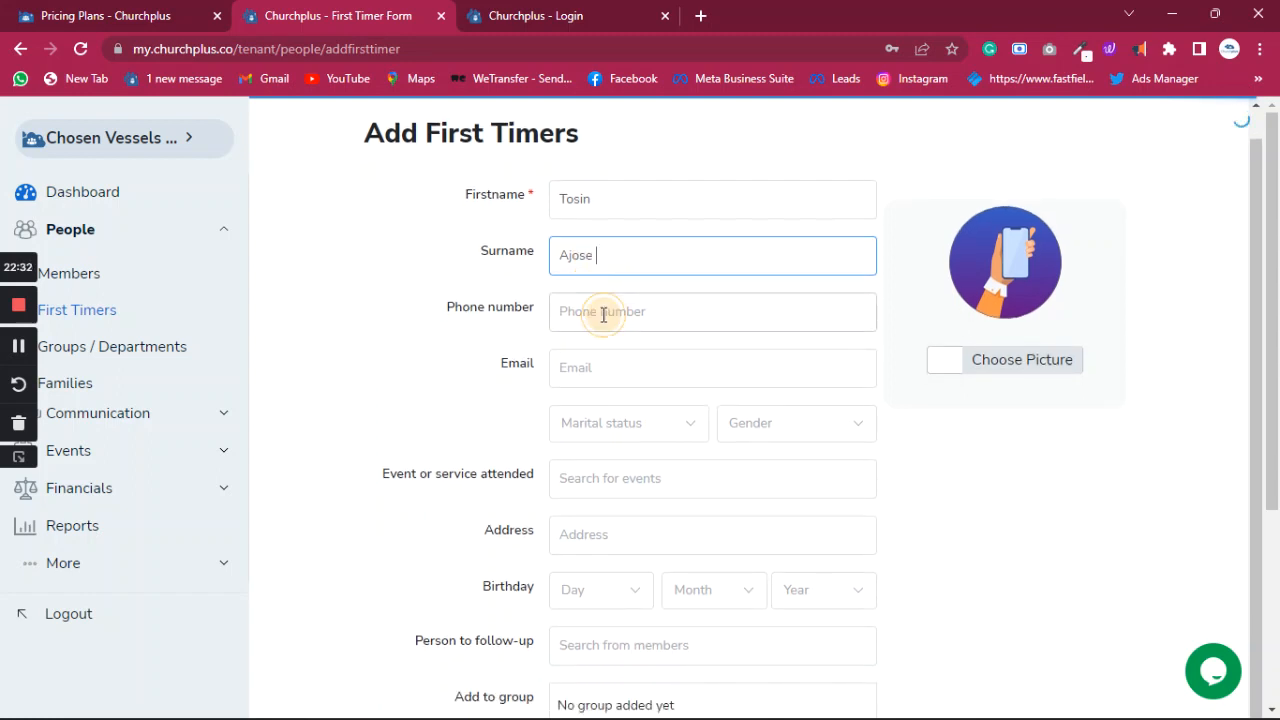
# - Enter the visitor's phone number and e-mail address
pyautogui.click(602, 314)
pyautogui.write('070')
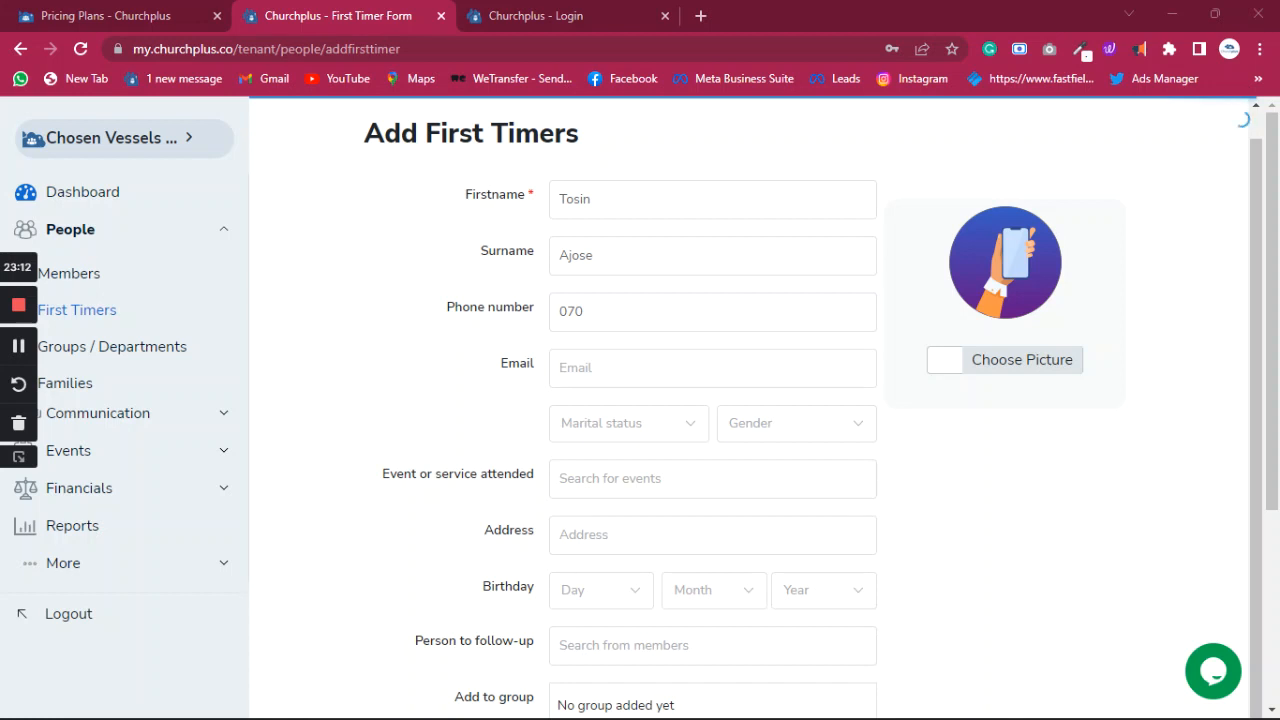
pyautogui.click(634, 311)
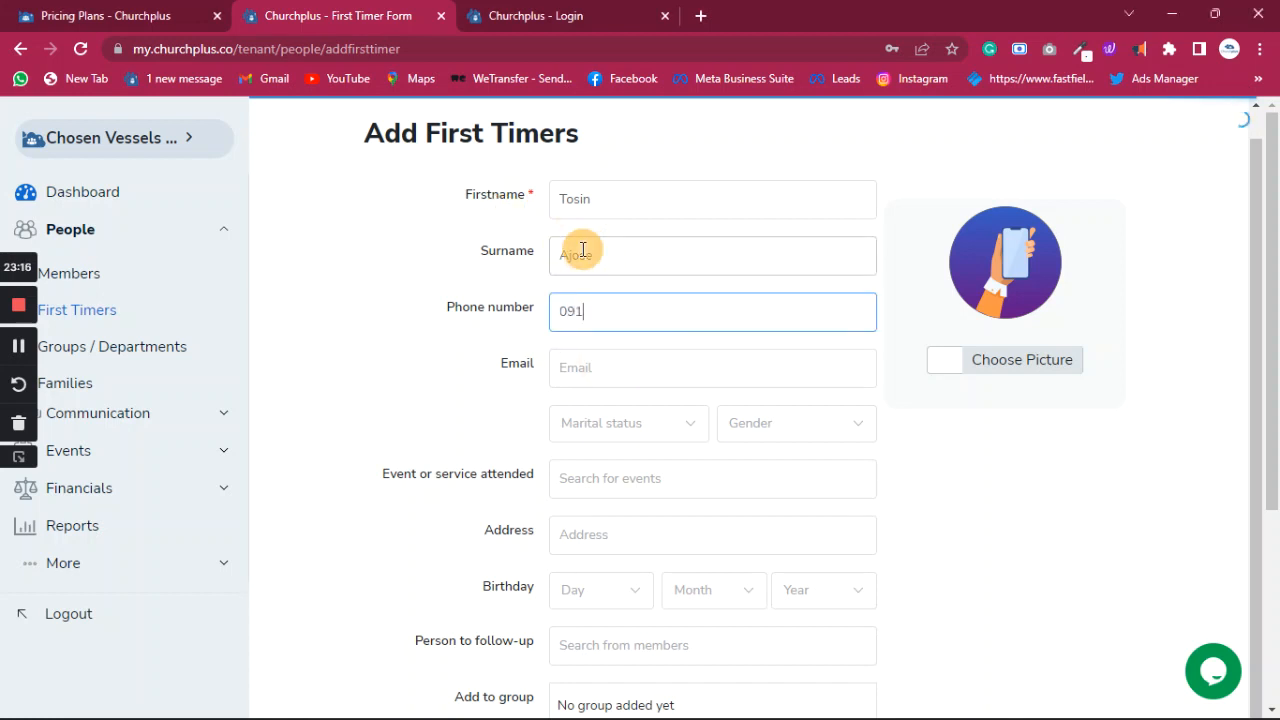
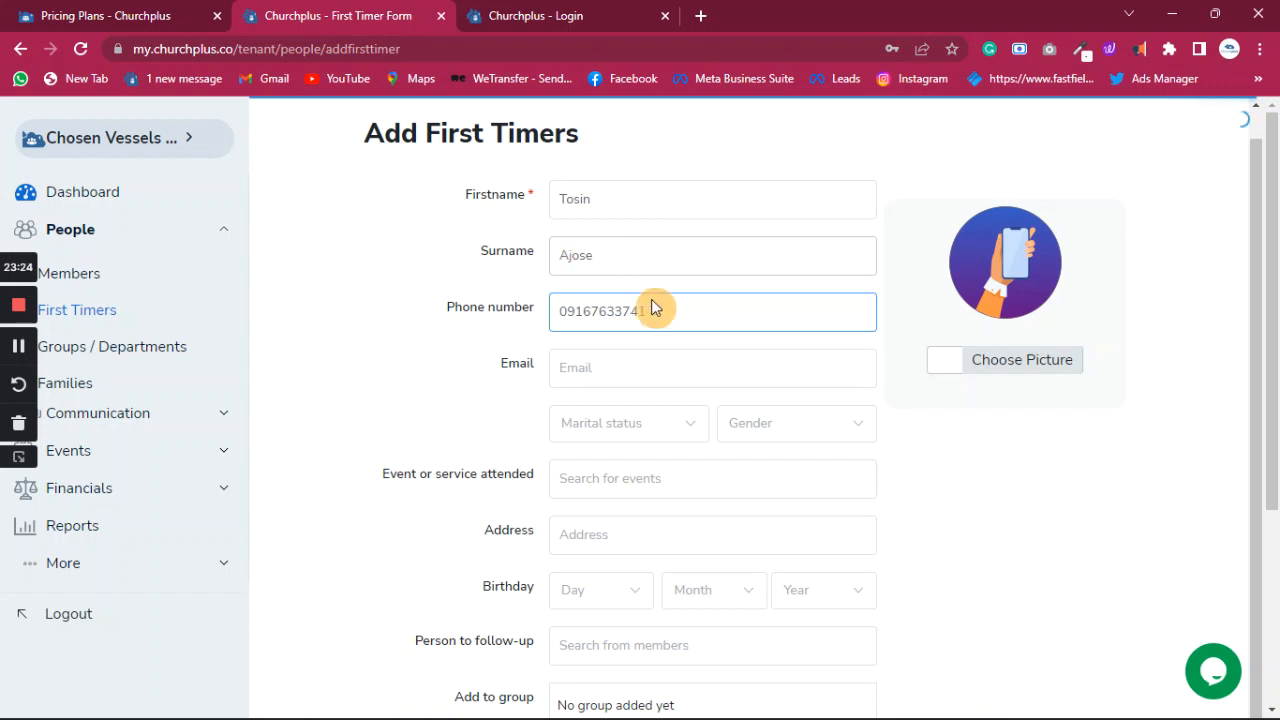
pyautogui.click(620, 365)
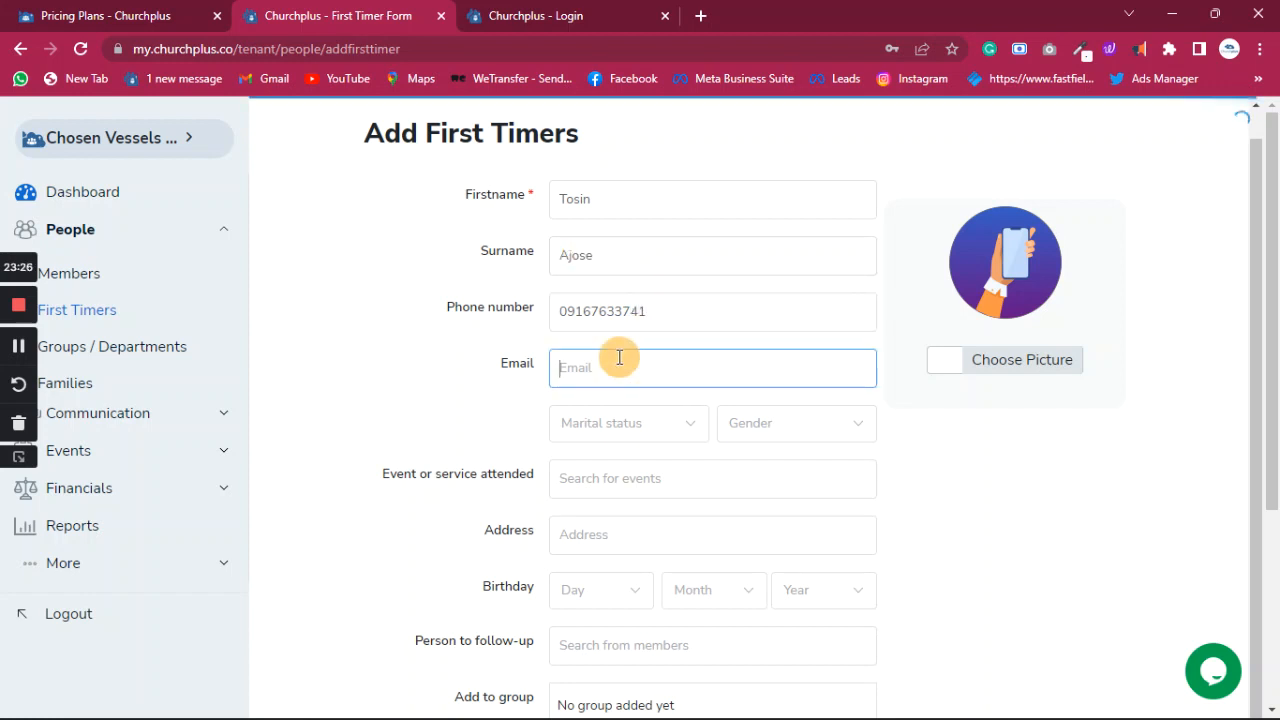
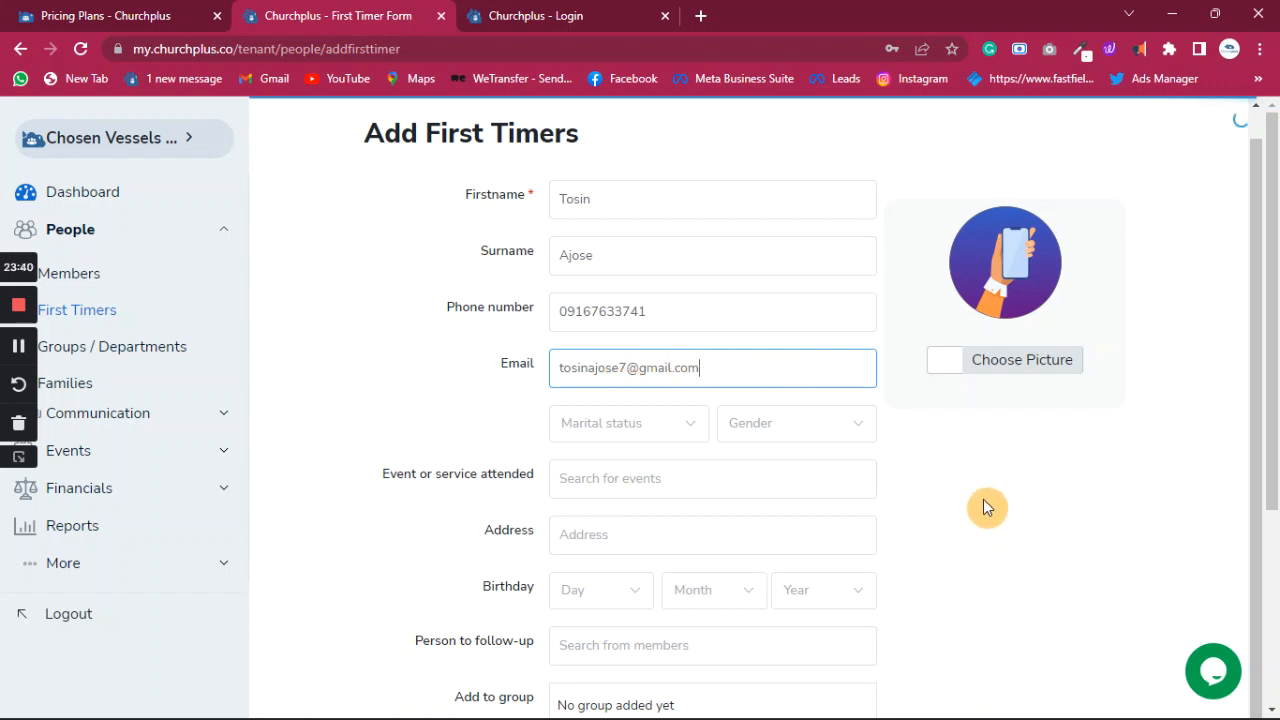
# - Set marital status to Single and gender to Male
pyautogui.click(697, 430)
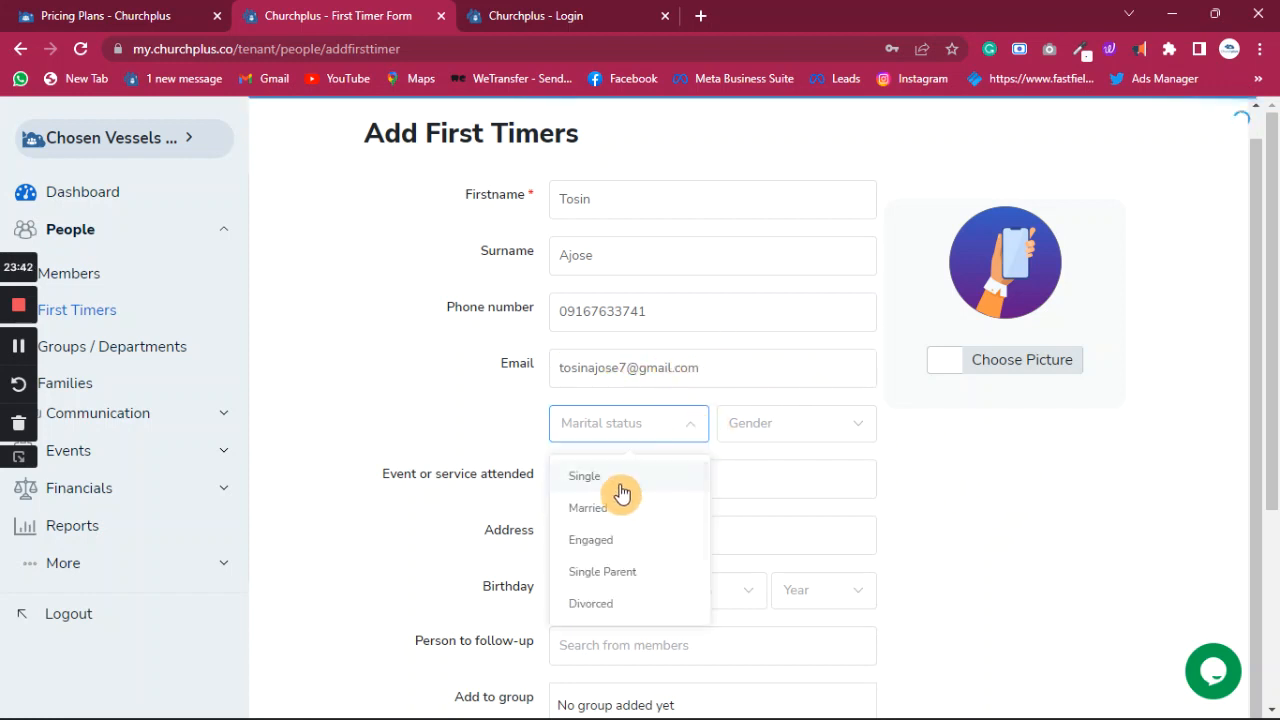
pyautogui.click(684, 474)
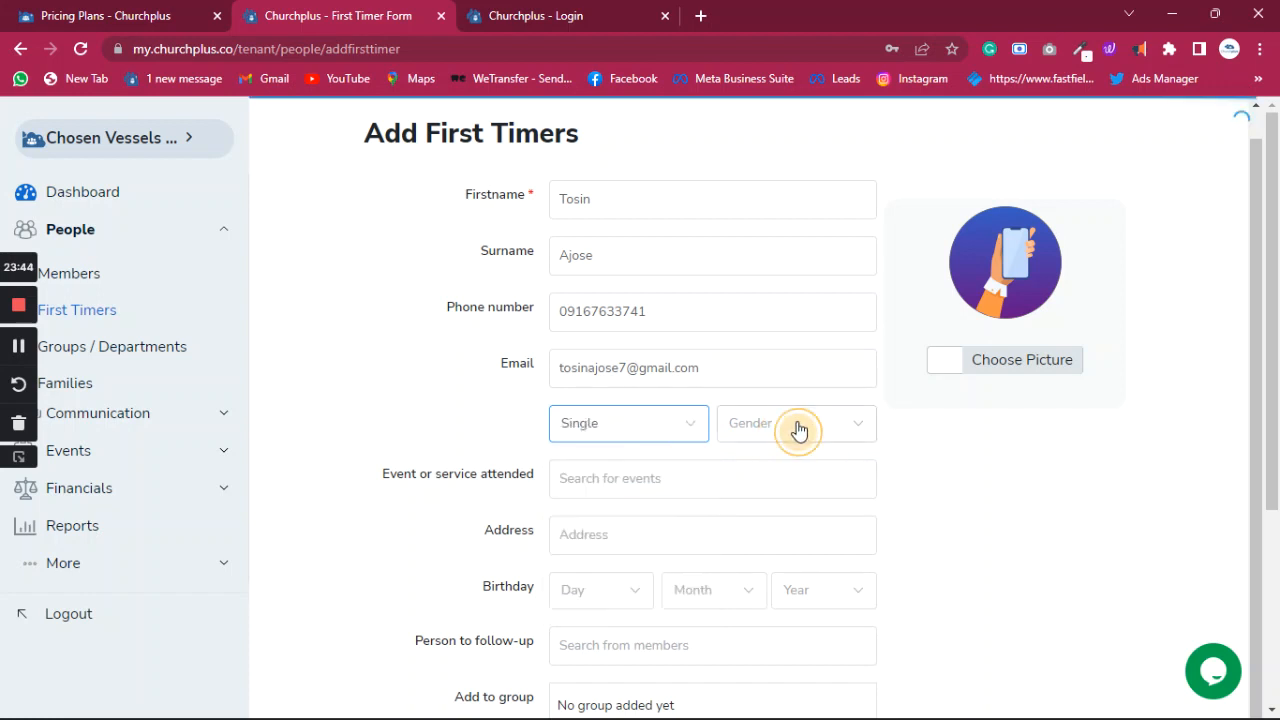
pyautogui.click(798, 430)
pyautogui.click(758, 477)
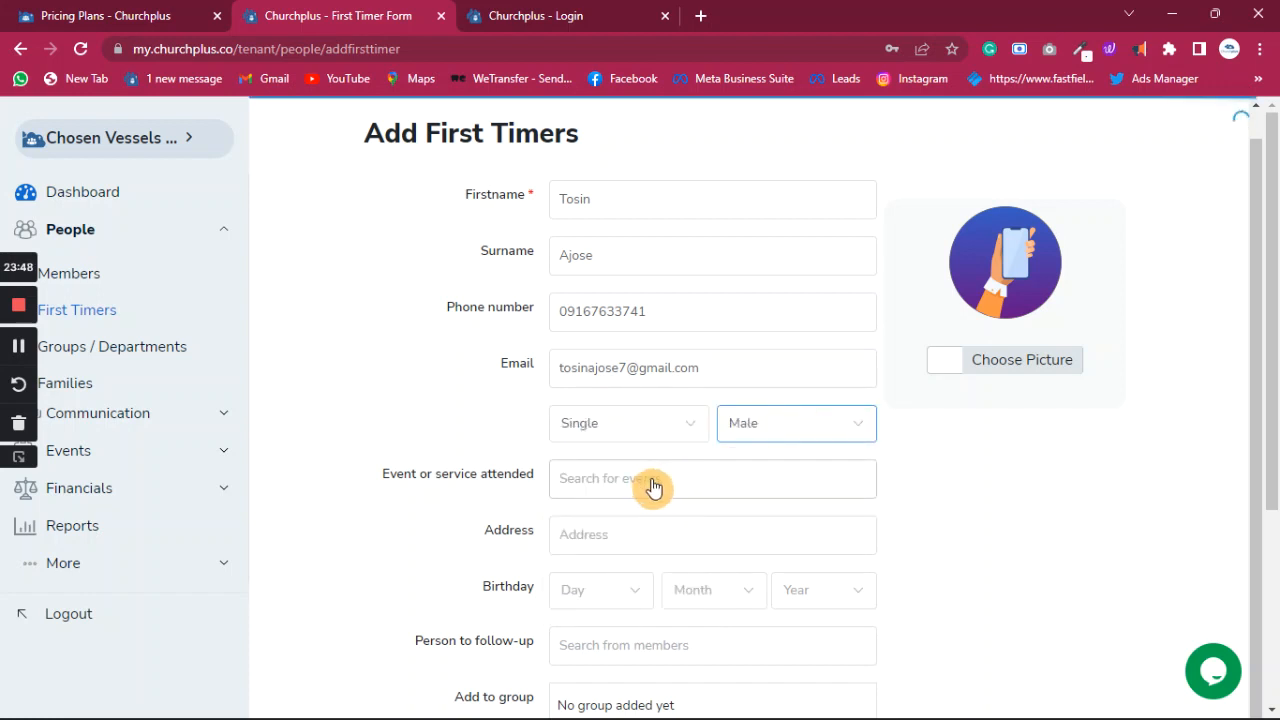
pyautogui.scroll(-2, 662, 465)
pyautogui.click(651, 297)
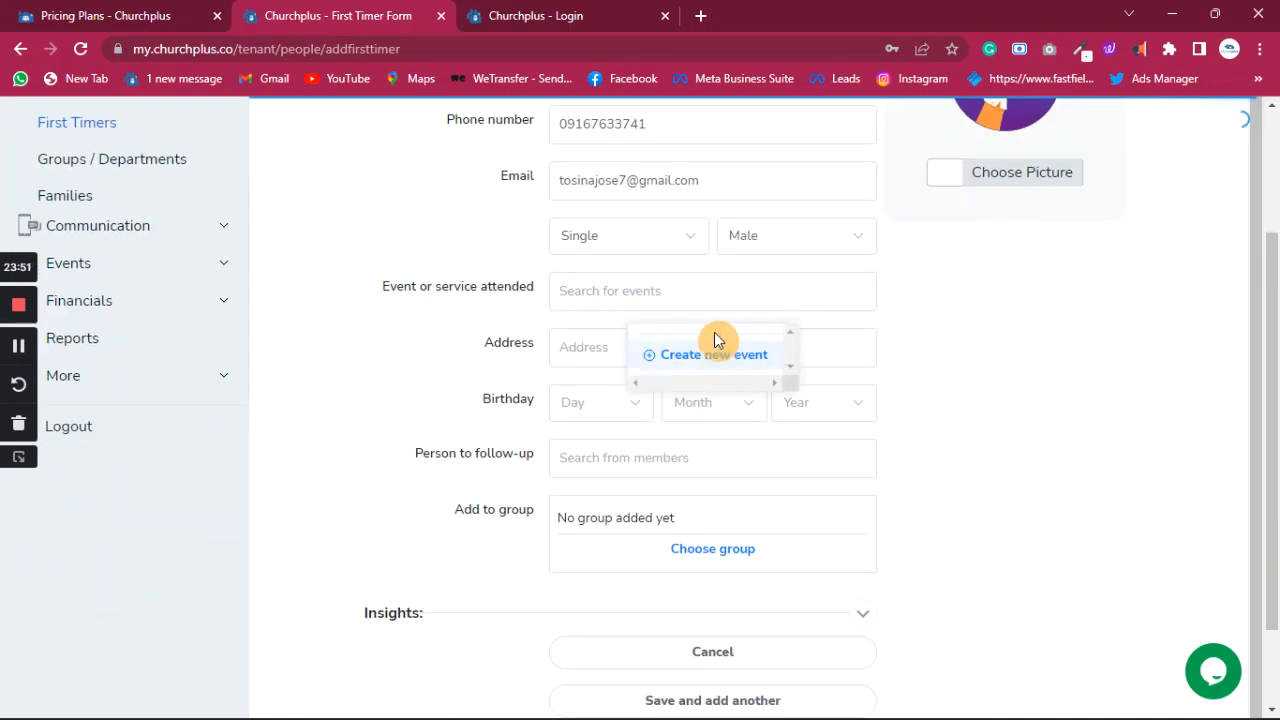
pyautogui.click(665, 294)
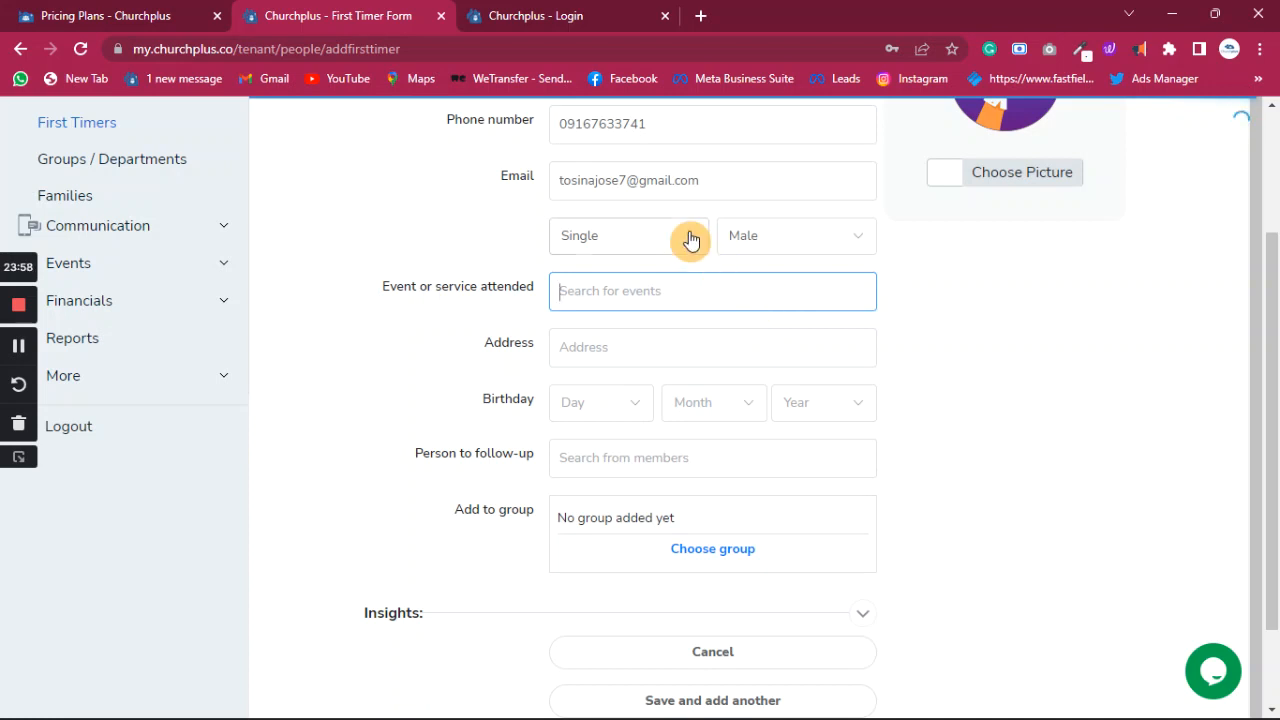
pyautogui.rightClick(332, 22)
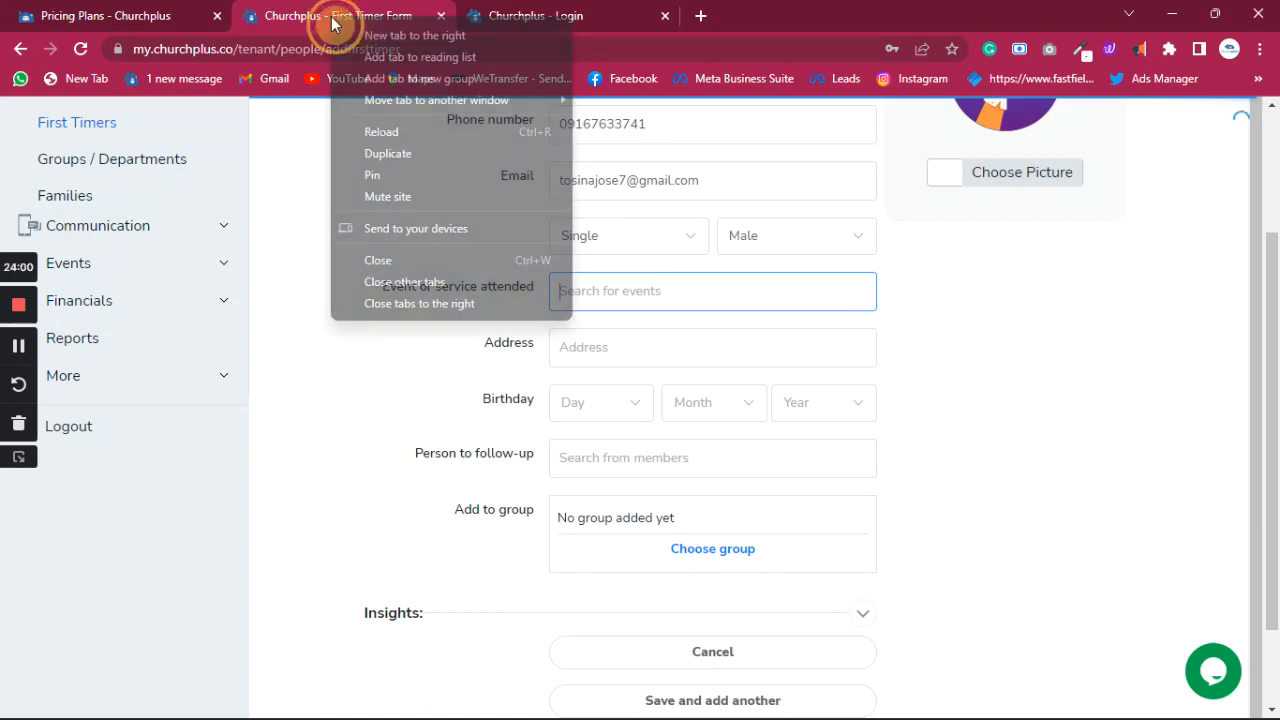
# - Duplicate the form tab, autofill the visitor's address on the original, then switch to the copy
pyautogui.click(413, 162)
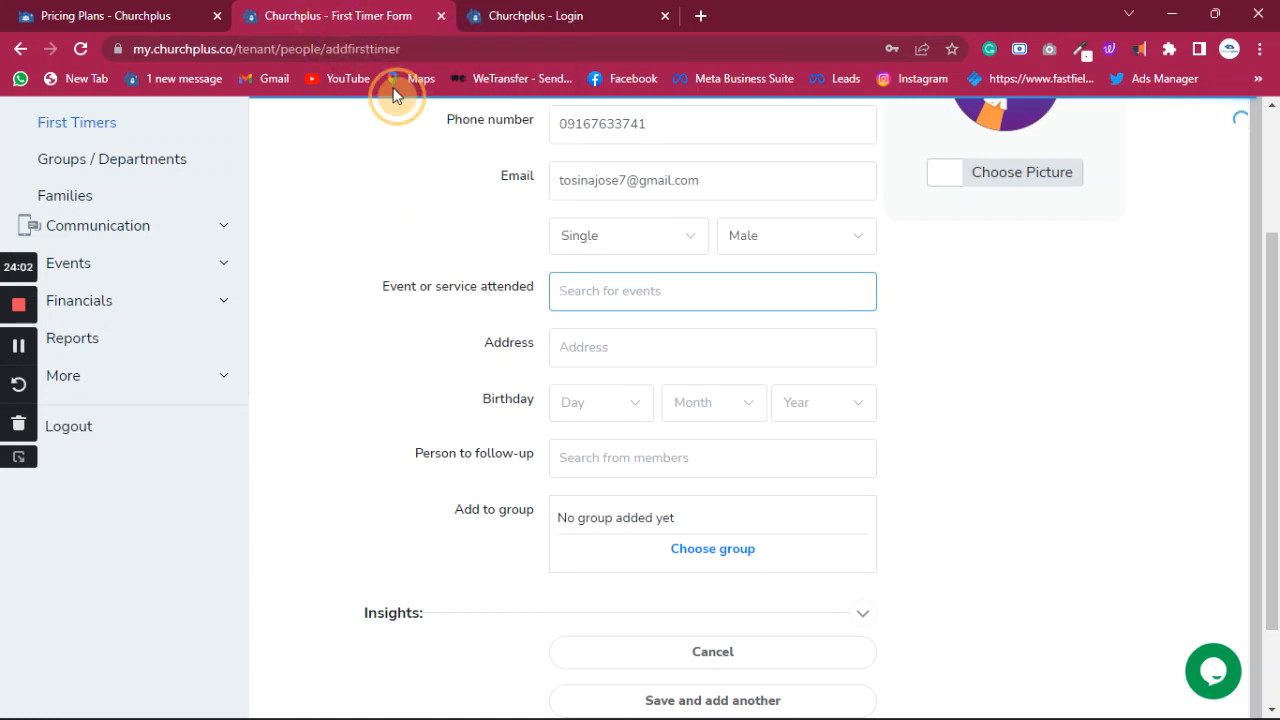
pyautogui.click(313, 22)
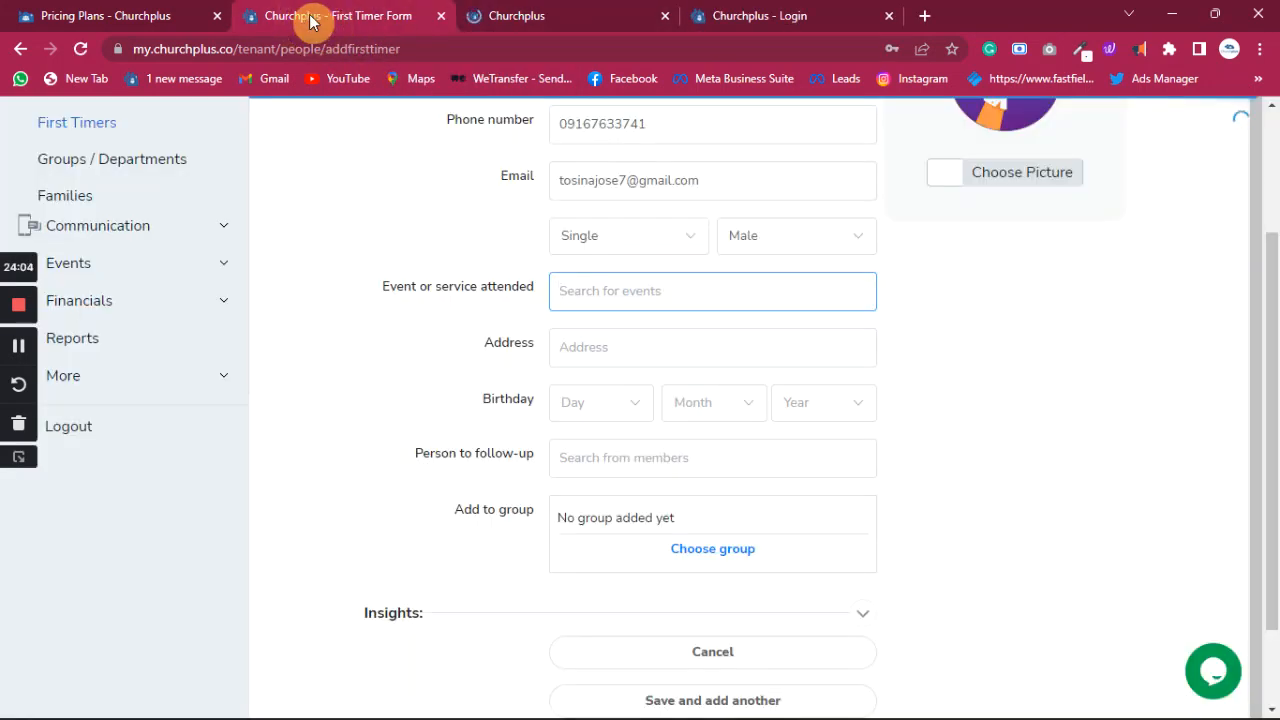
pyautogui.click(728, 347)
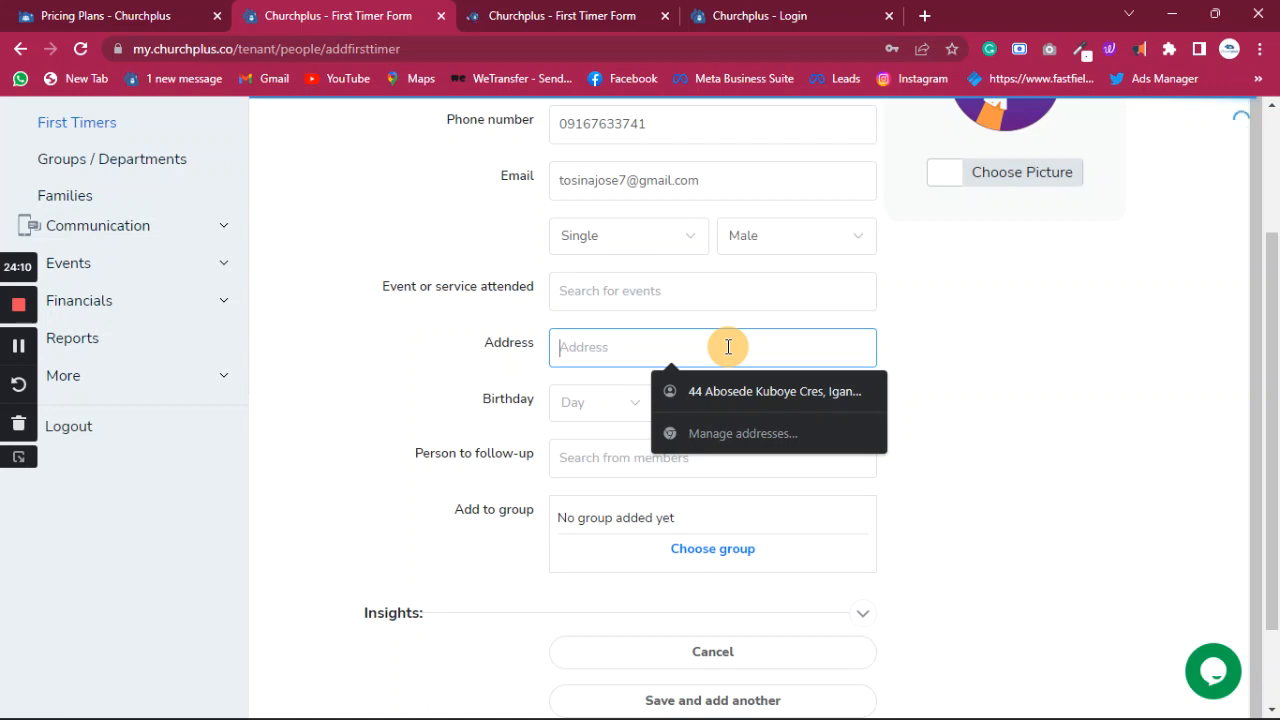
pyautogui.click(740, 392)
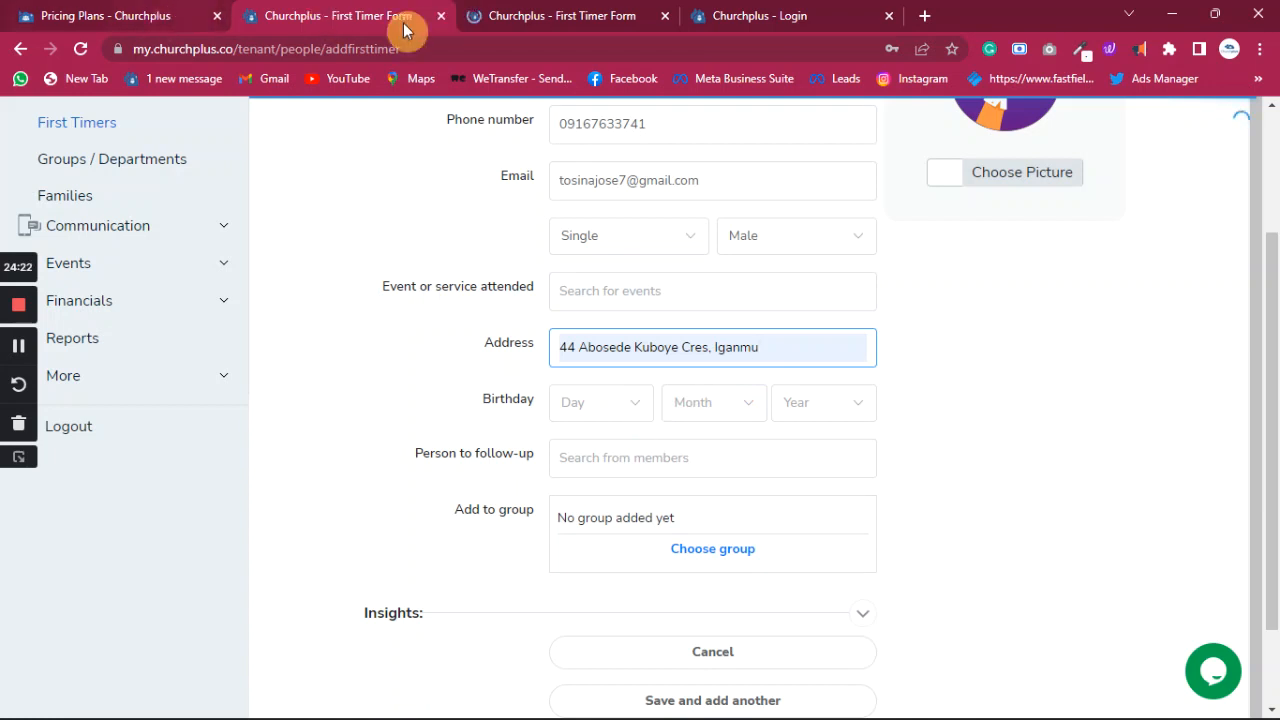
pyautogui.click(600, 22)
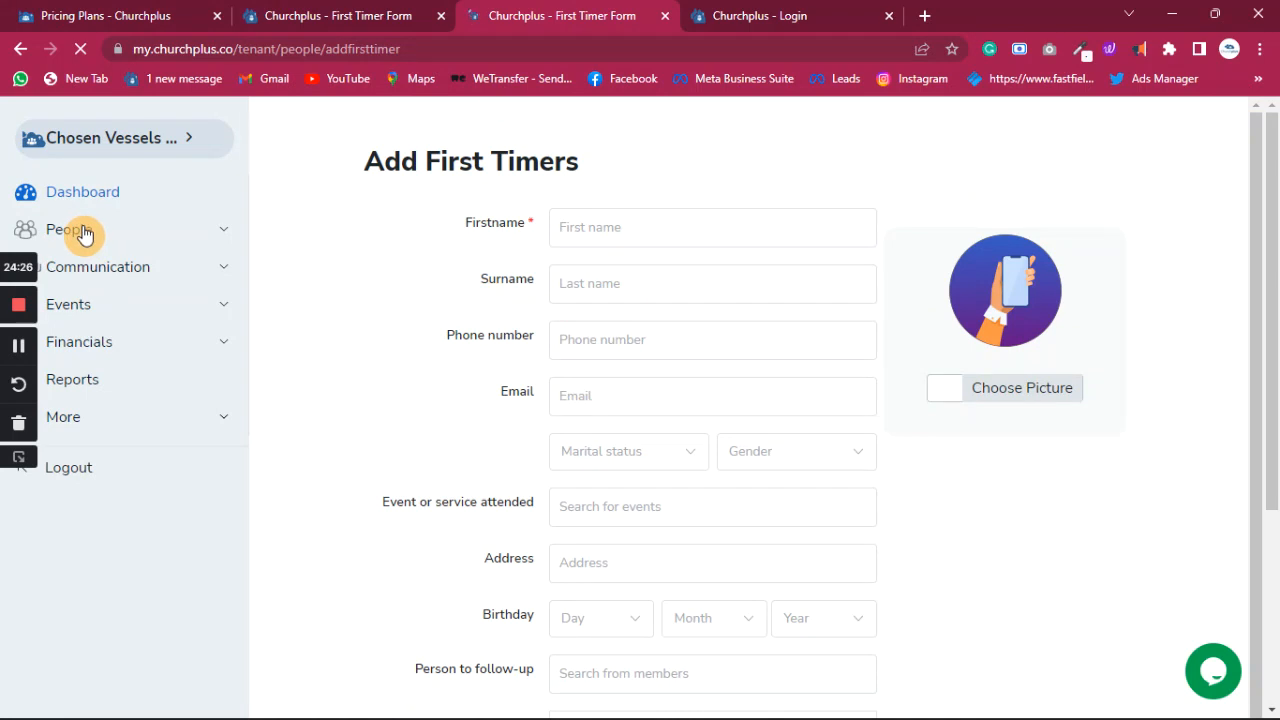
# - Open the Members list from the People section of the sidebar
pyautogui.click(85, 230)
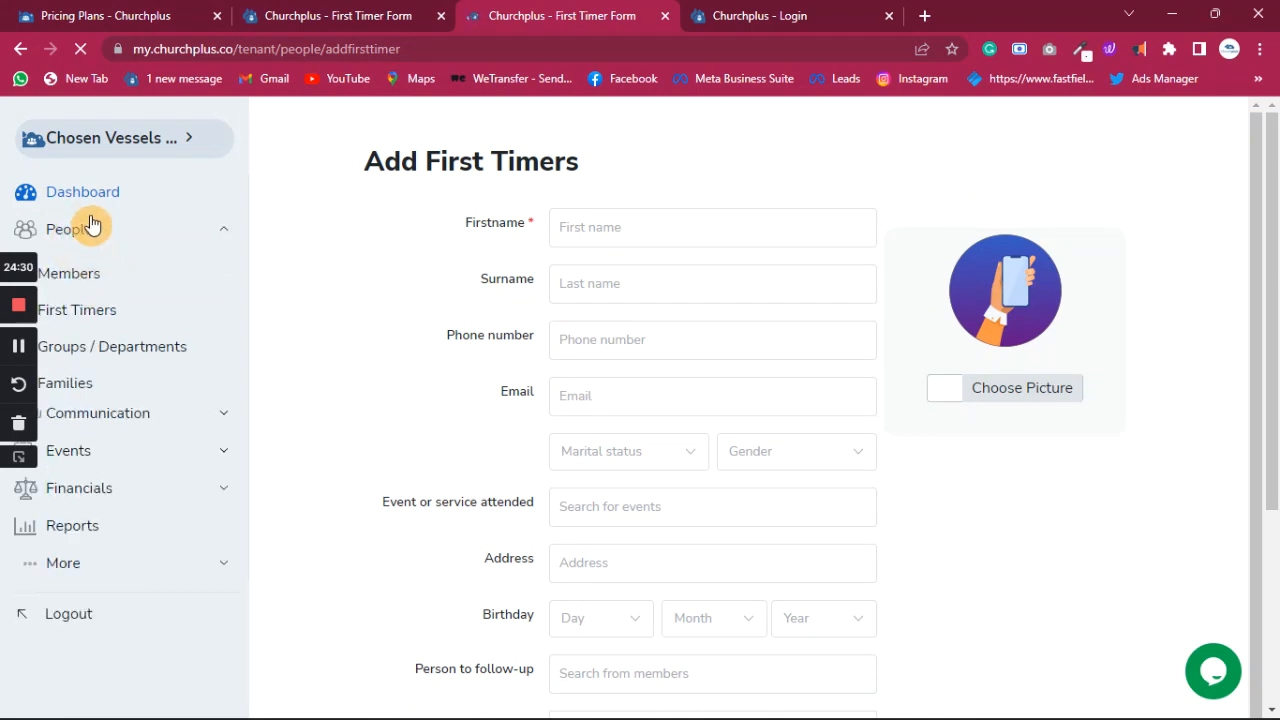
pyautogui.click(87, 240)
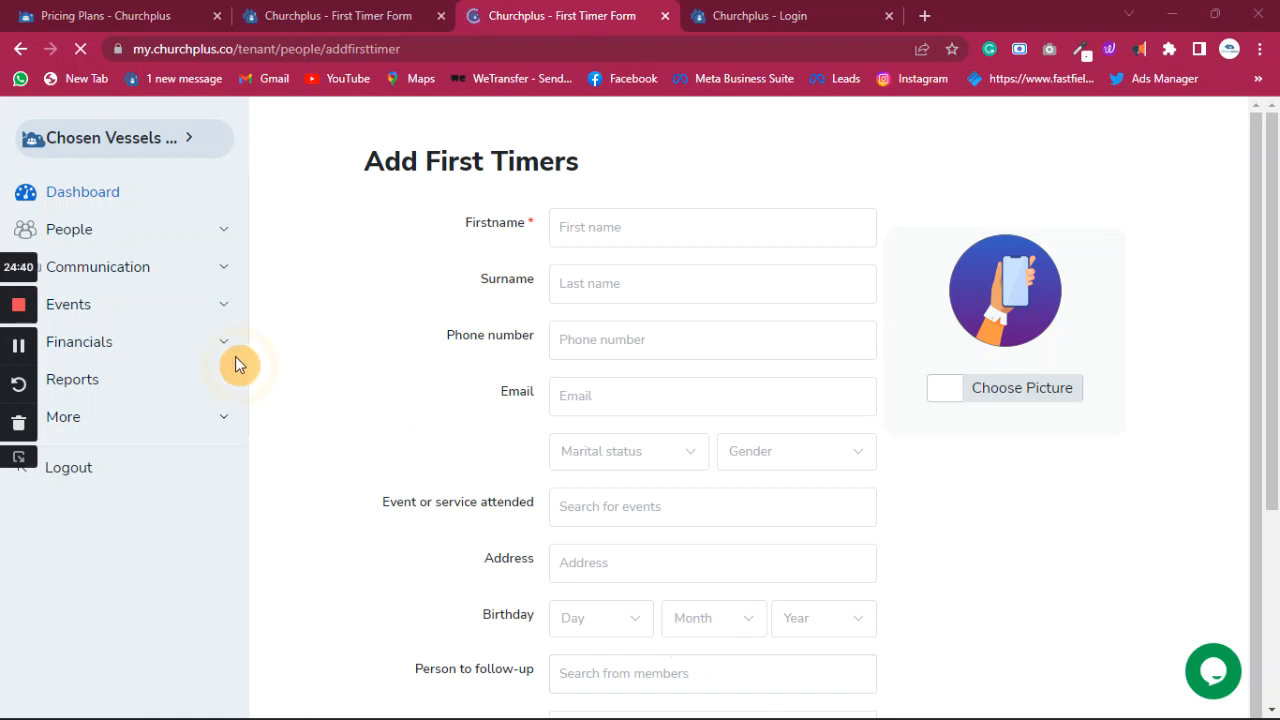
pyautogui.click(68, 220)
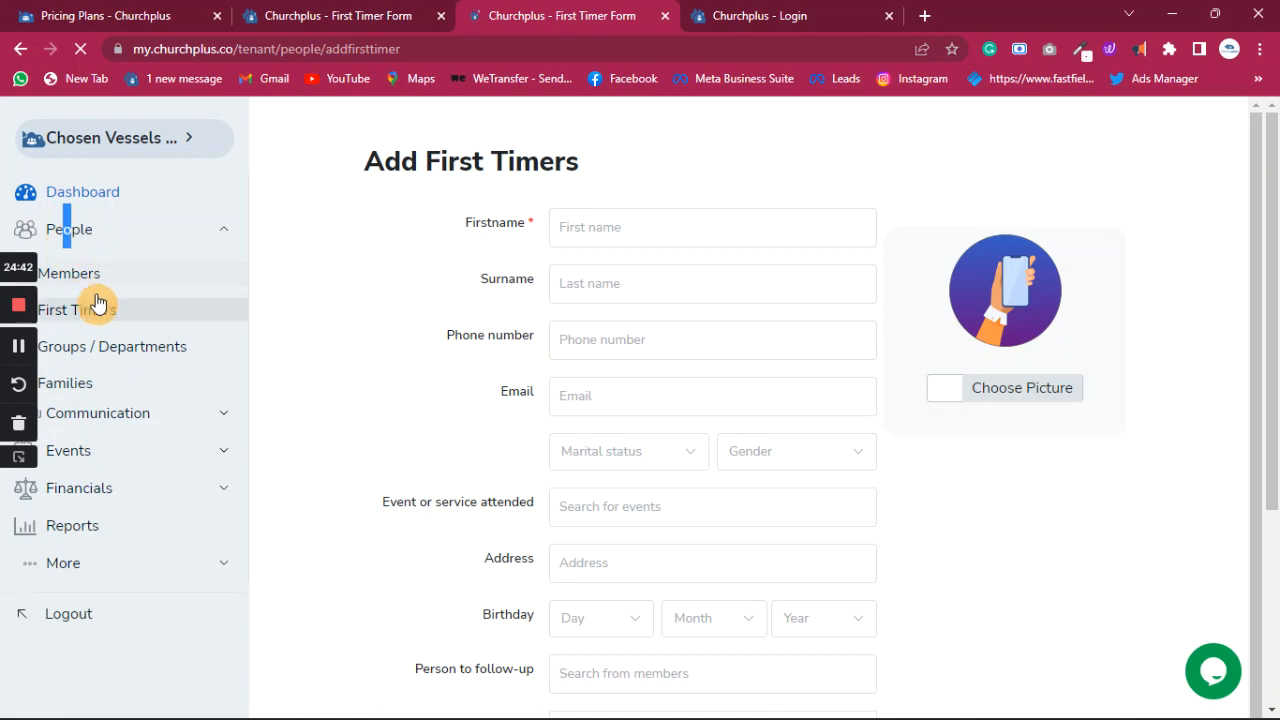
pyautogui.click(88, 282)
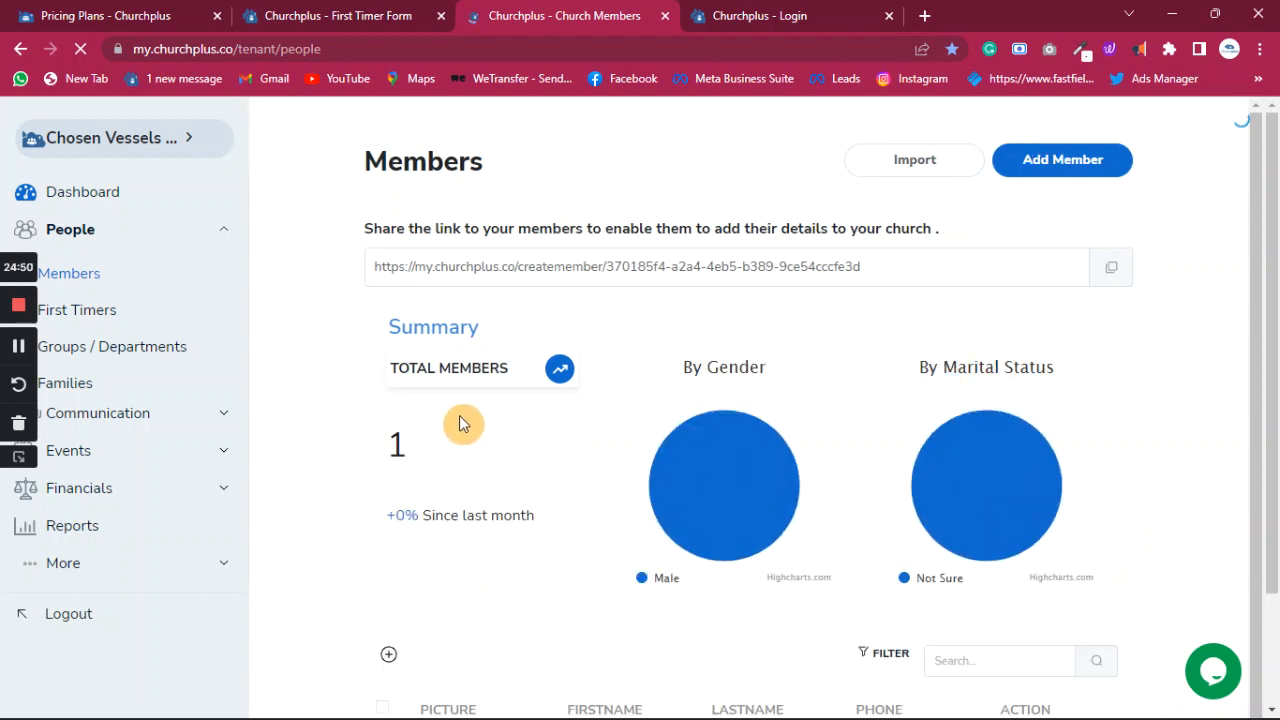
pyautogui.scroll(-1, 460, 421)
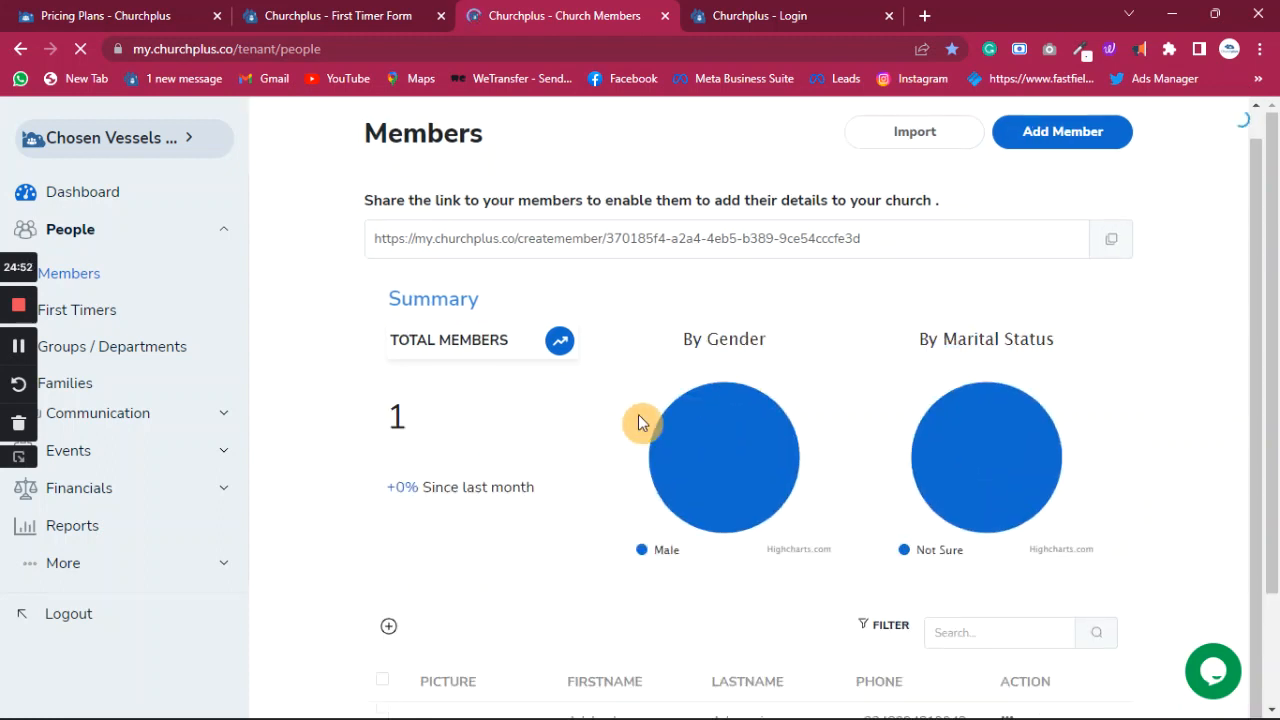
pyautogui.scroll(-2, 640, 423)
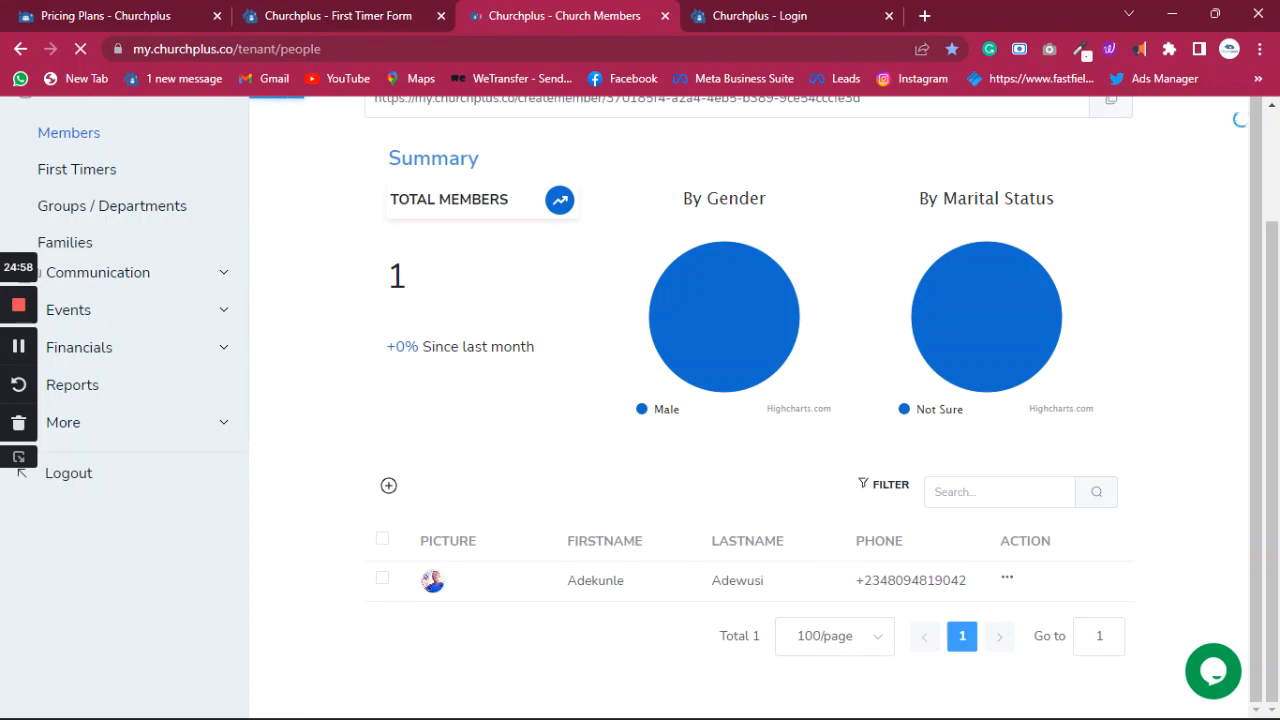
pyautogui.scroll(1, 1054, 331)
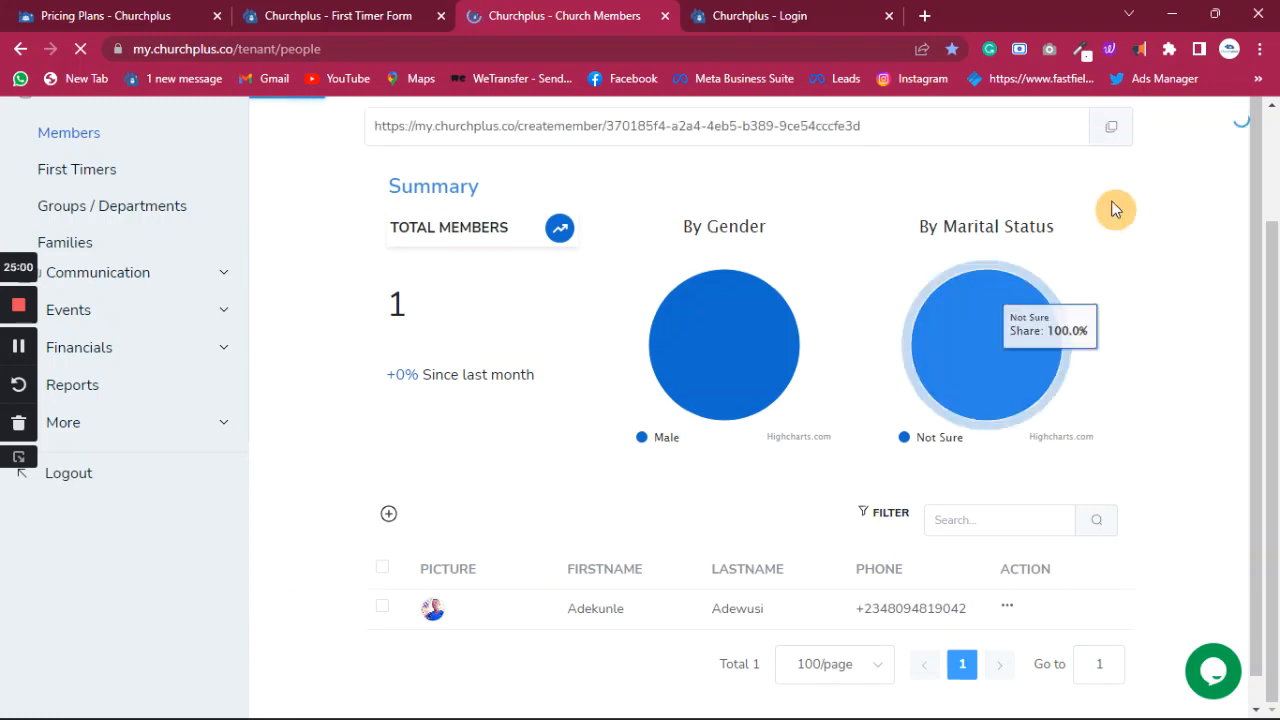
pyautogui.scroll(2, 1110, 140)
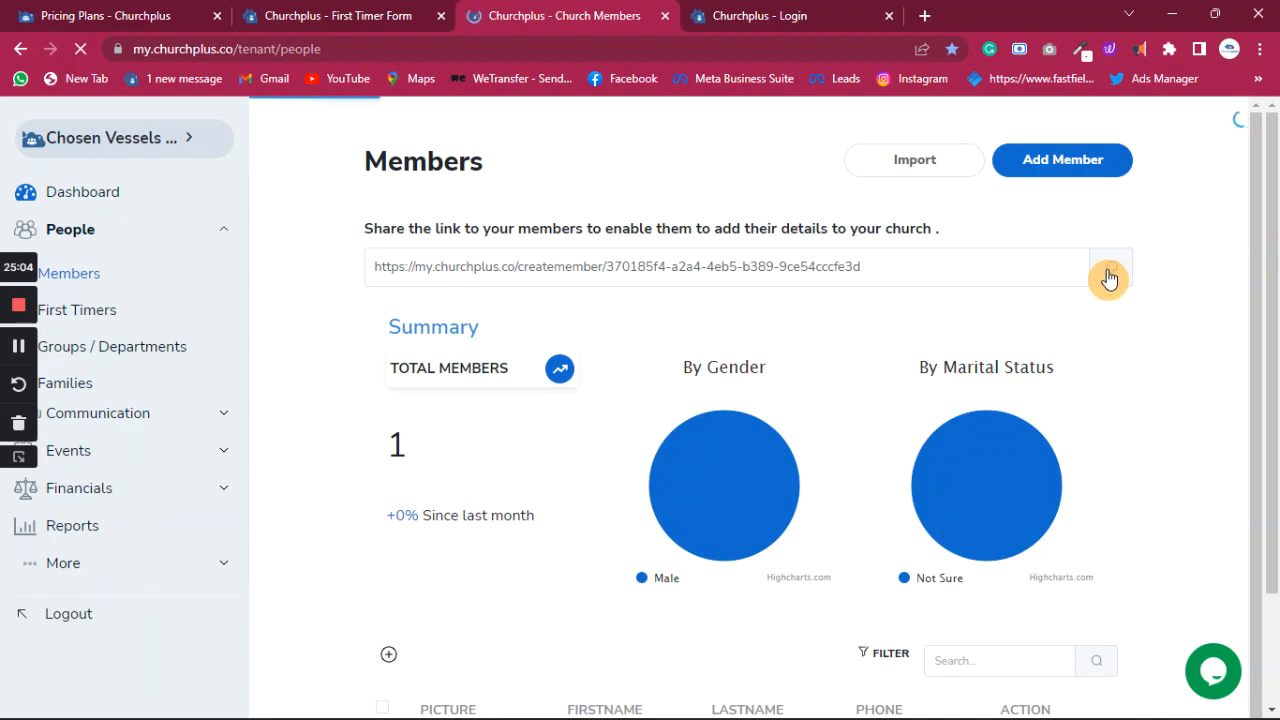
pyautogui.scroll(-1, 512, 685)
pyautogui.scroll(-2, 512, 685)
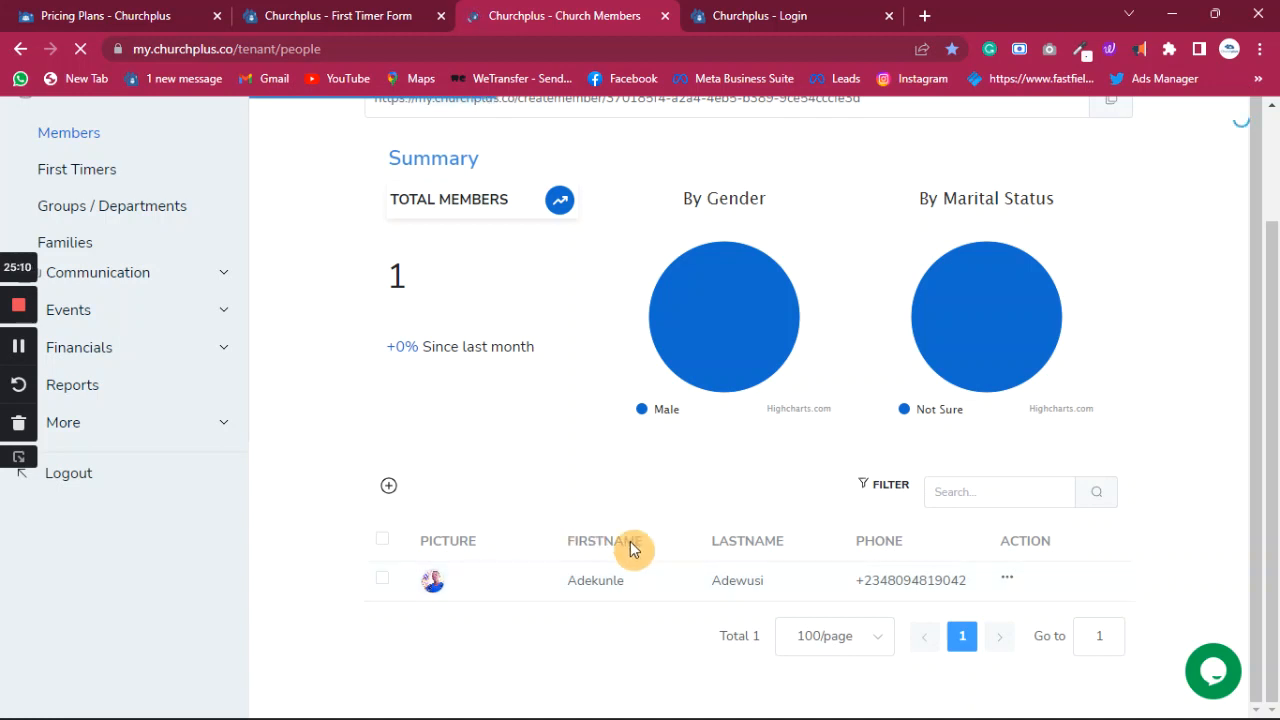
pyautogui.scroll(2, 567, 455)
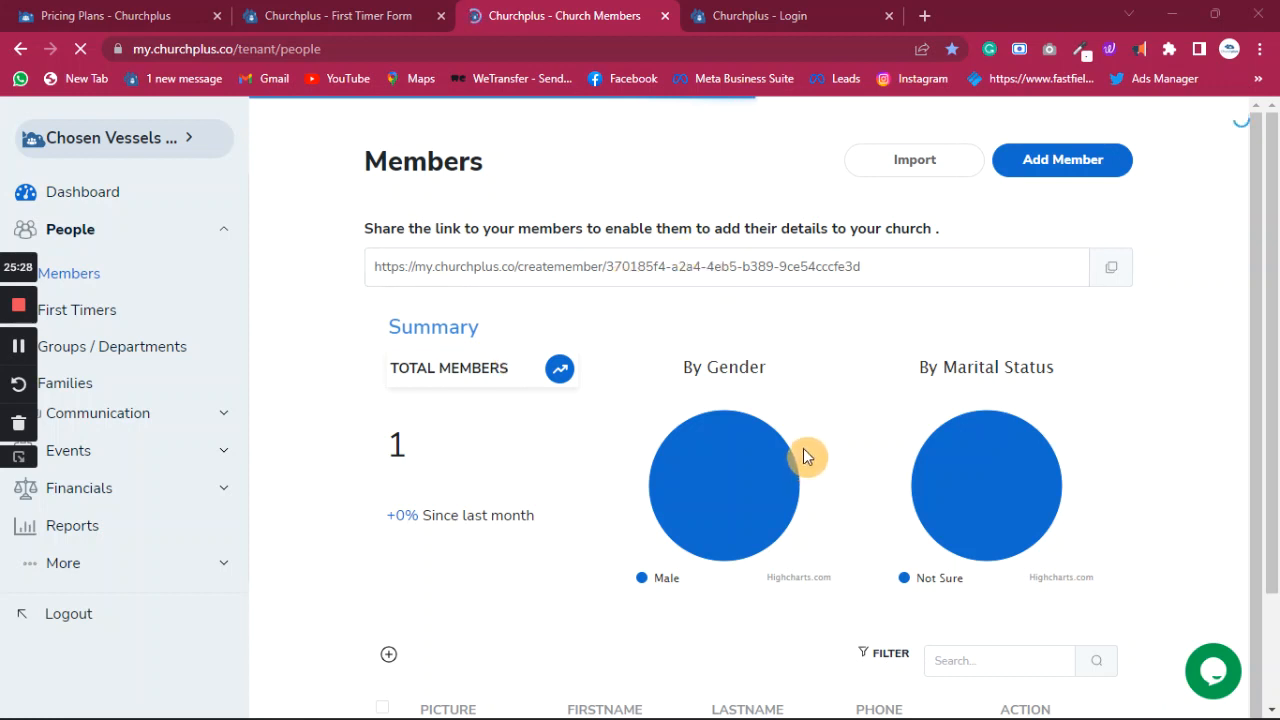
pyautogui.scroll(-1, 801, 443)
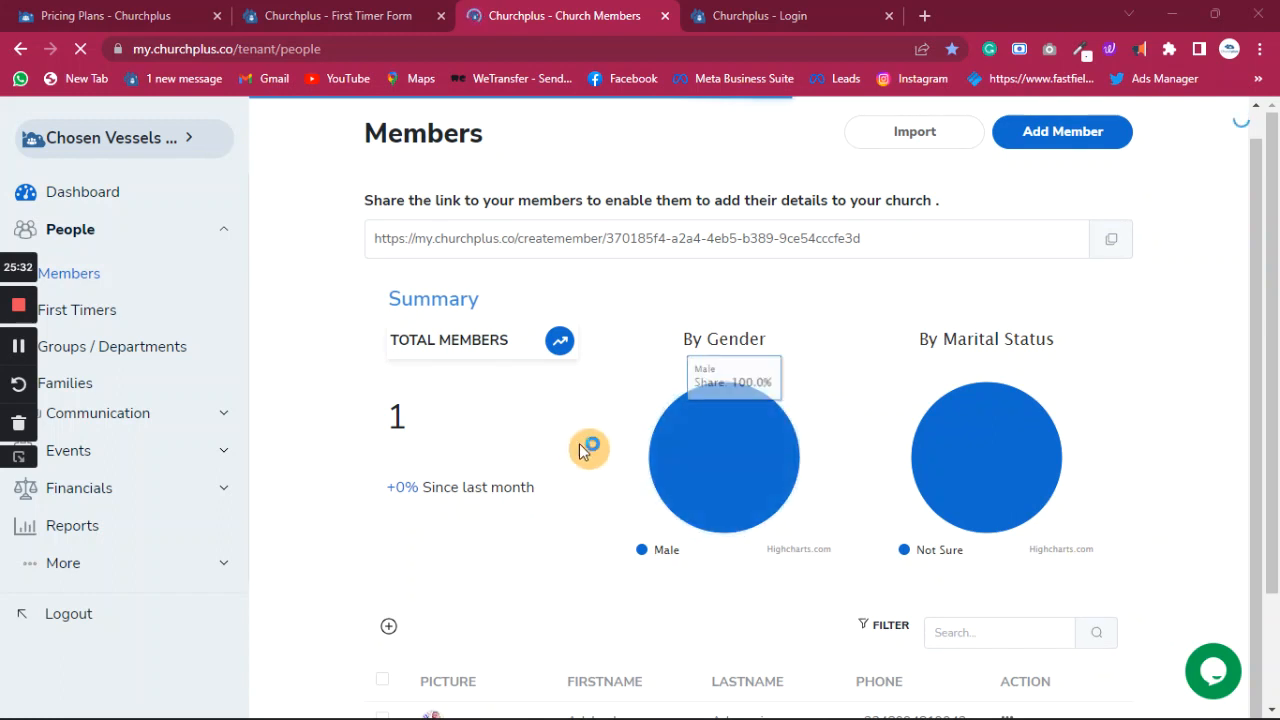
pyautogui.scroll(1, 666, 366)
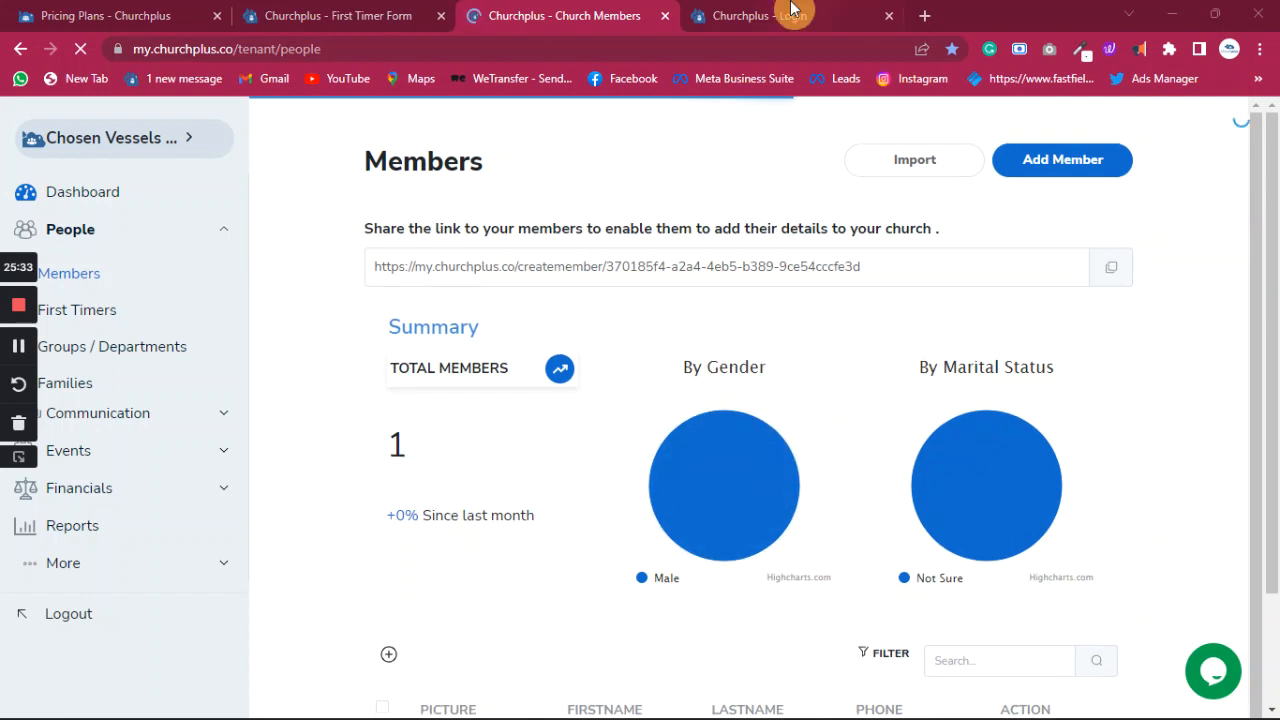
pyautogui.click(97, 350)
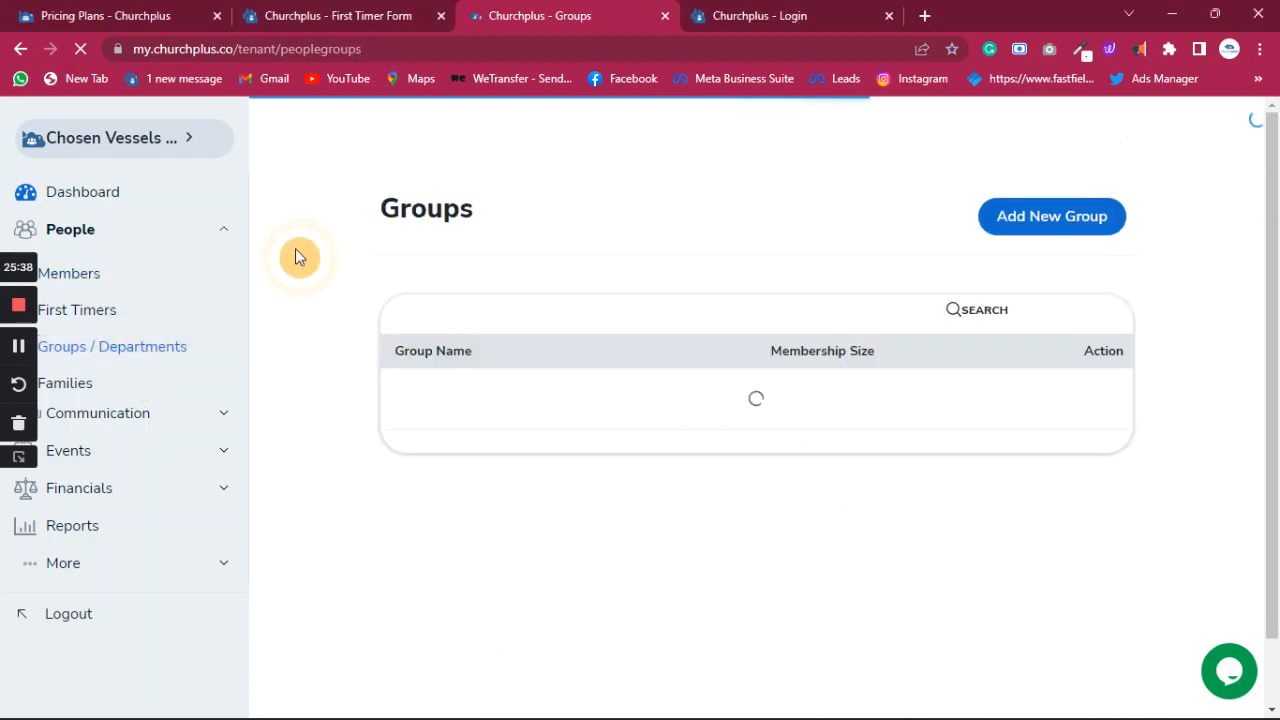
# - Check a member's actions on the Members list, then open Groups / Departments
pyautogui.click(81, 284)
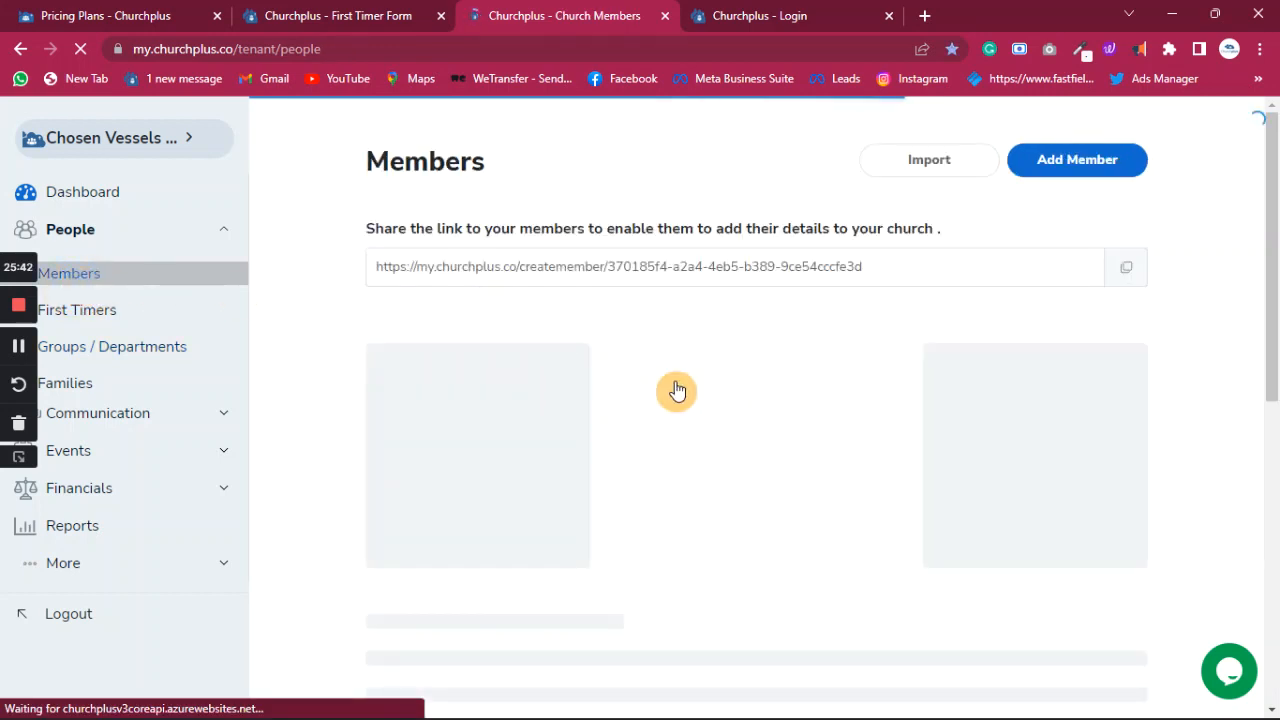
pyautogui.scroll(-2, 734, 514)
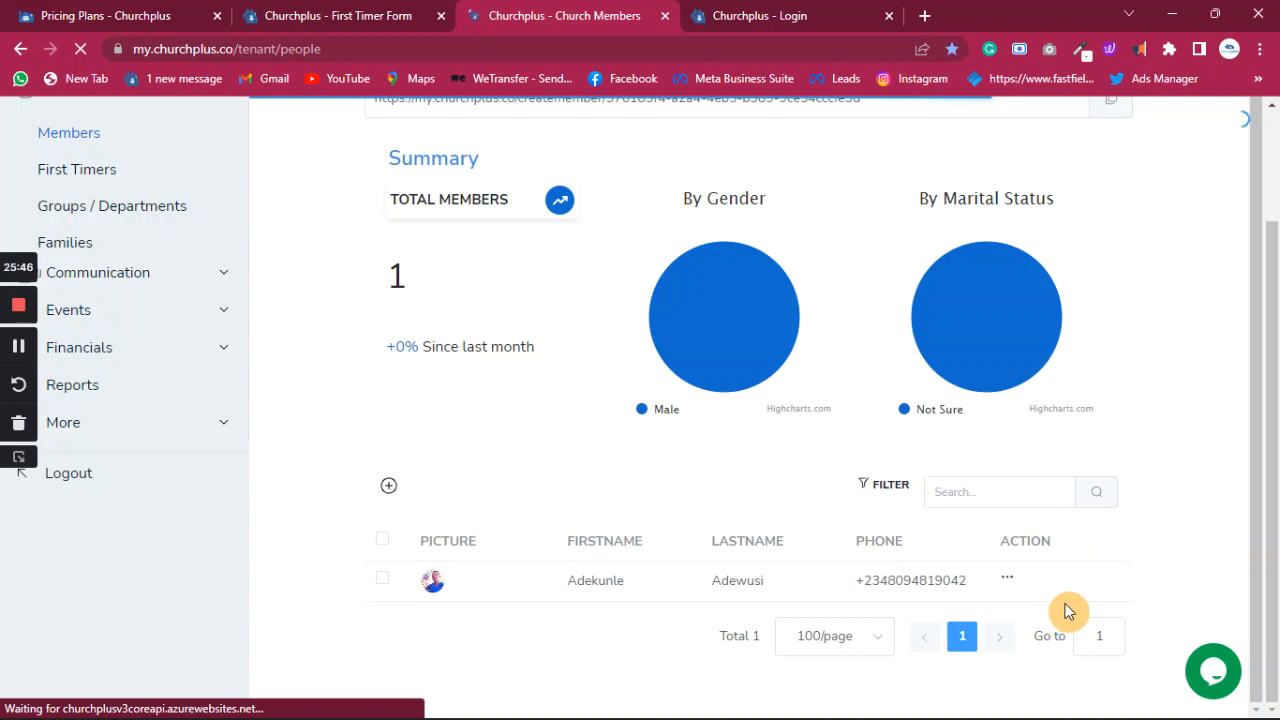
pyautogui.click(1010, 589)
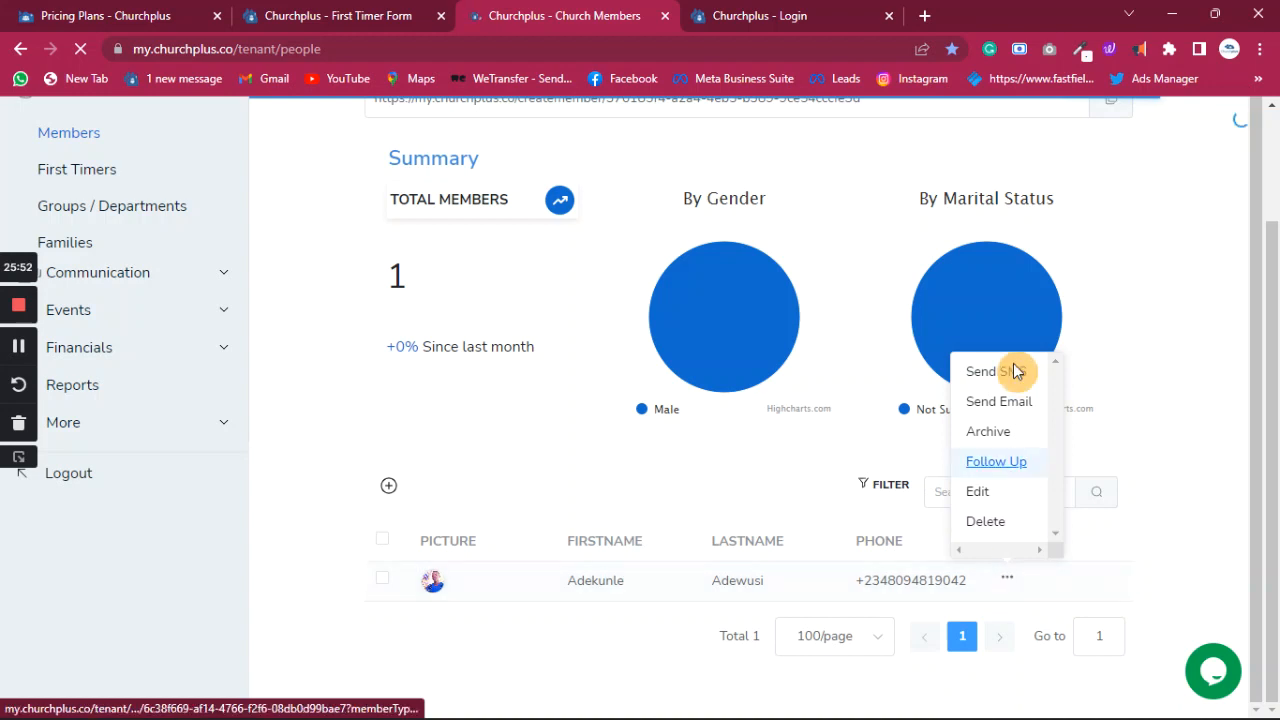
pyautogui.click(349, 390)
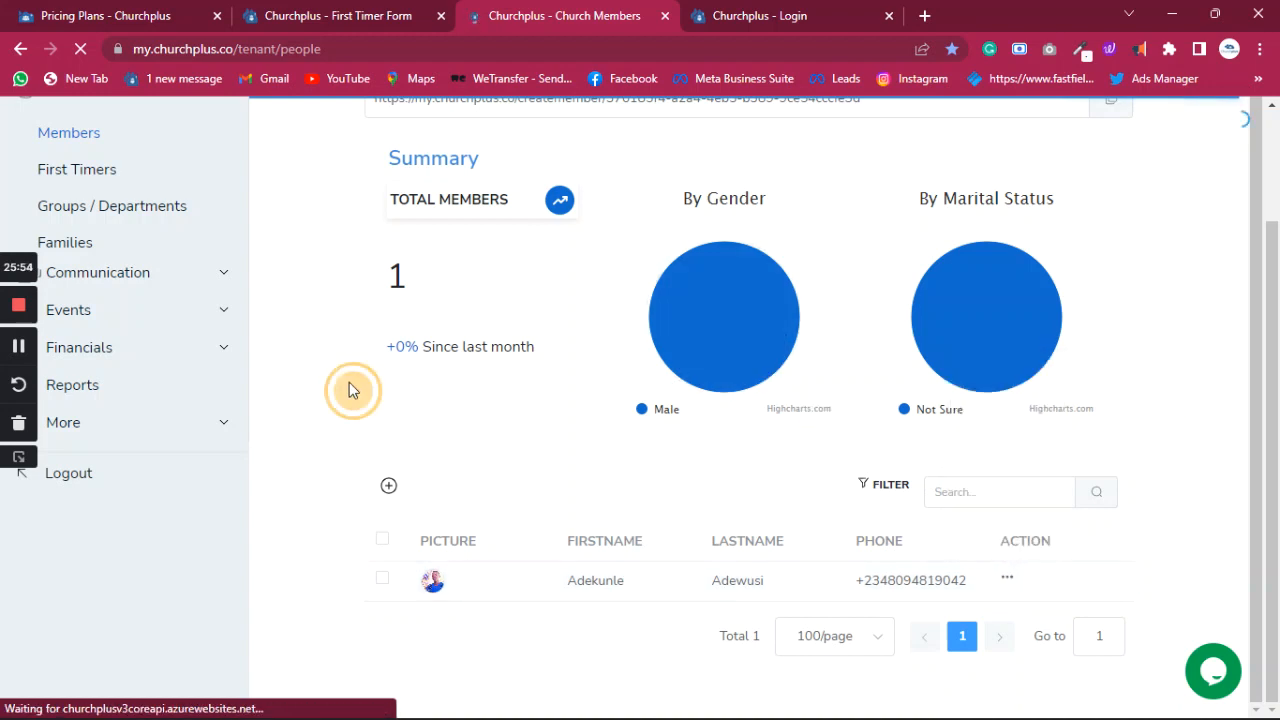
pyautogui.click(124, 212)
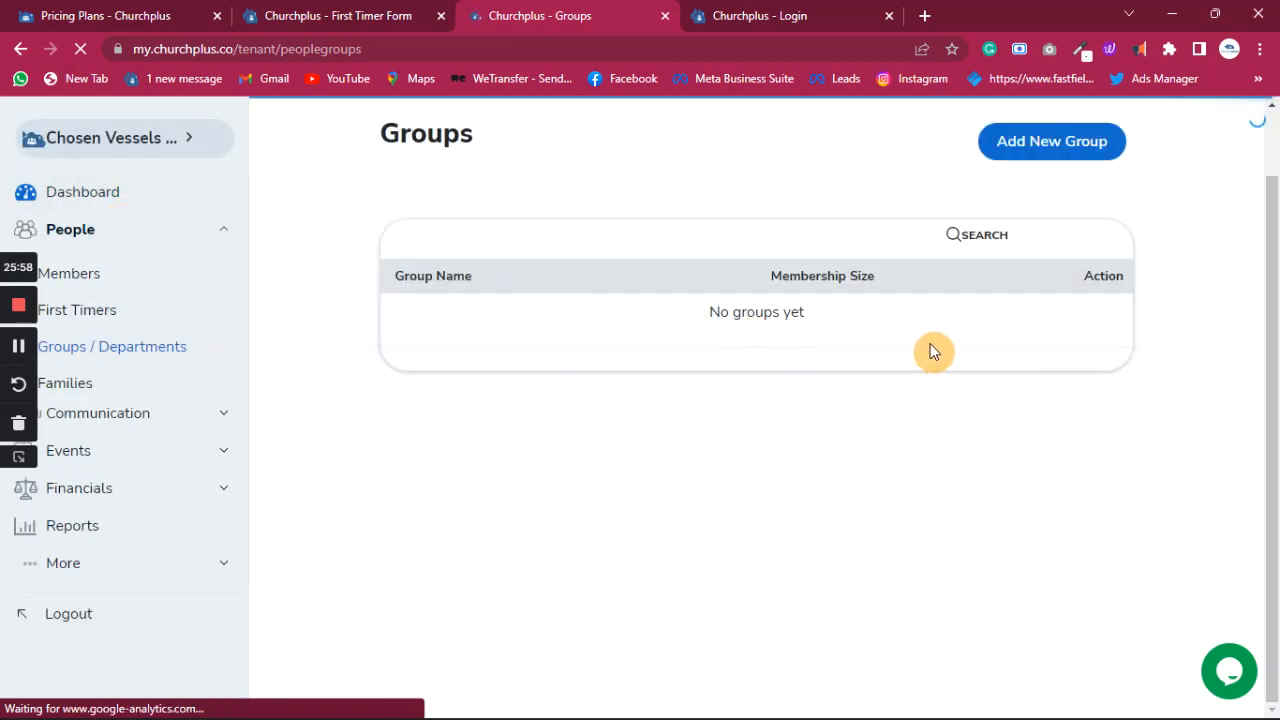
# - Create the 'Church Choir' group with Enable on Mobile App ticked
pyautogui.click(1062, 146)
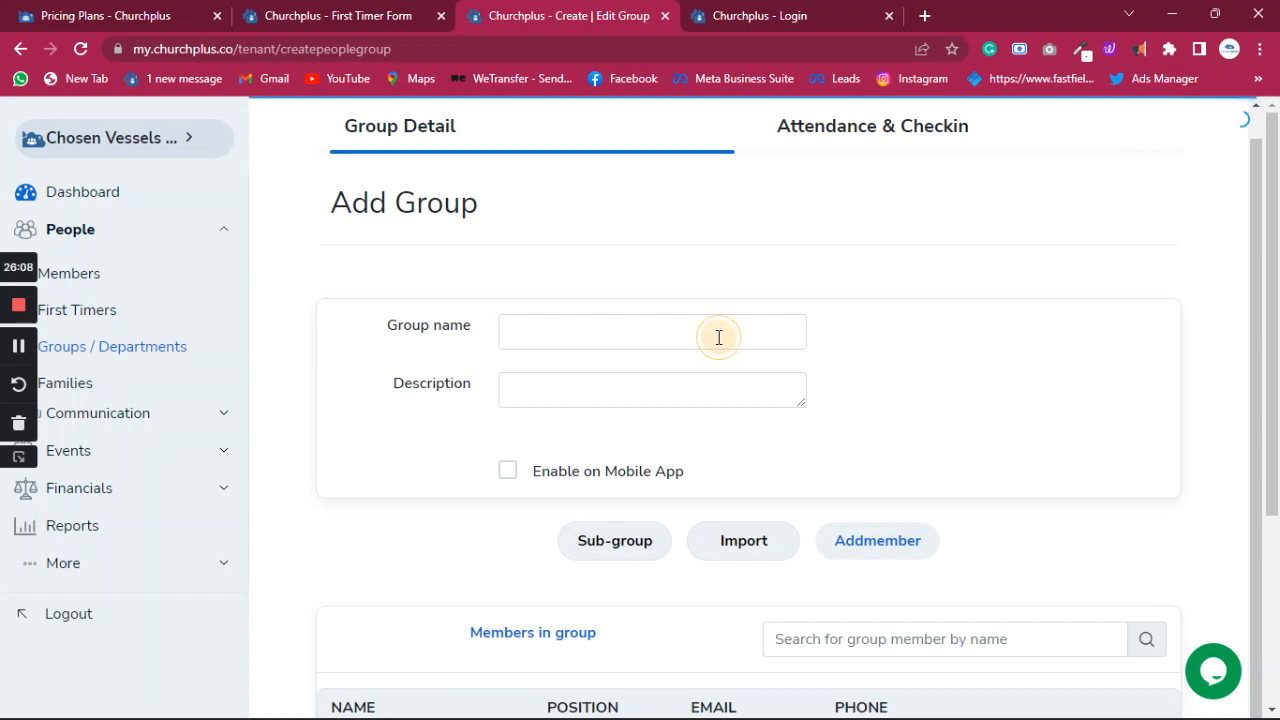
pyautogui.click(718, 337)
pyautogui.click(655, 377)
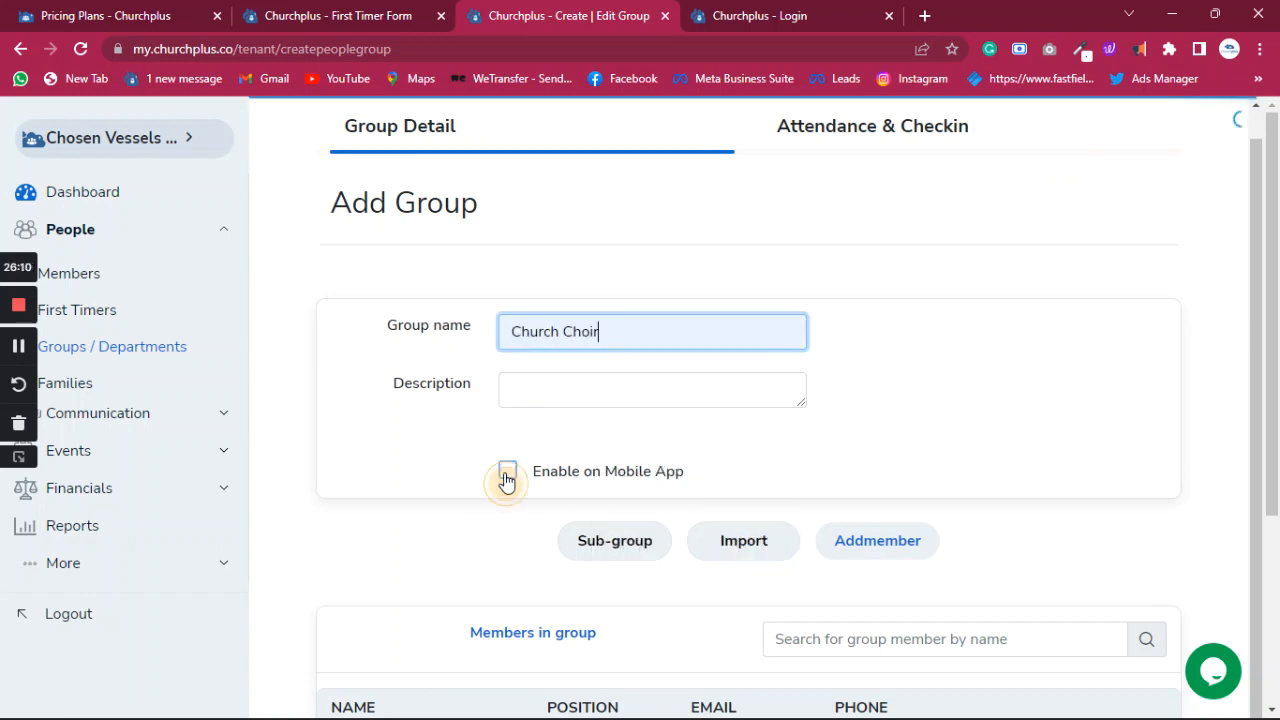
pyautogui.click(507, 472)
pyautogui.scroll(-3, 623, 463)
pyautogui.click(1090, 583)
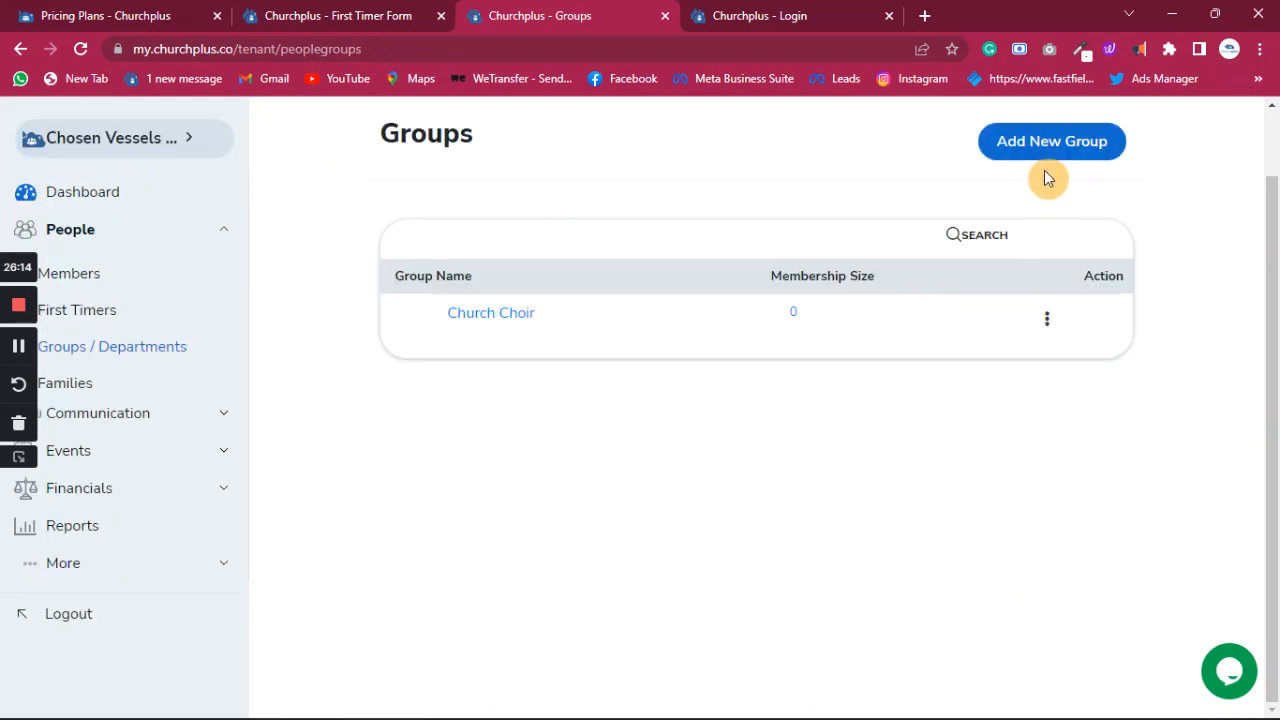
# - Create the 'Sunday School teachers' group with Enable on Mobile App ticked
pyautogui.click(1052, 150)
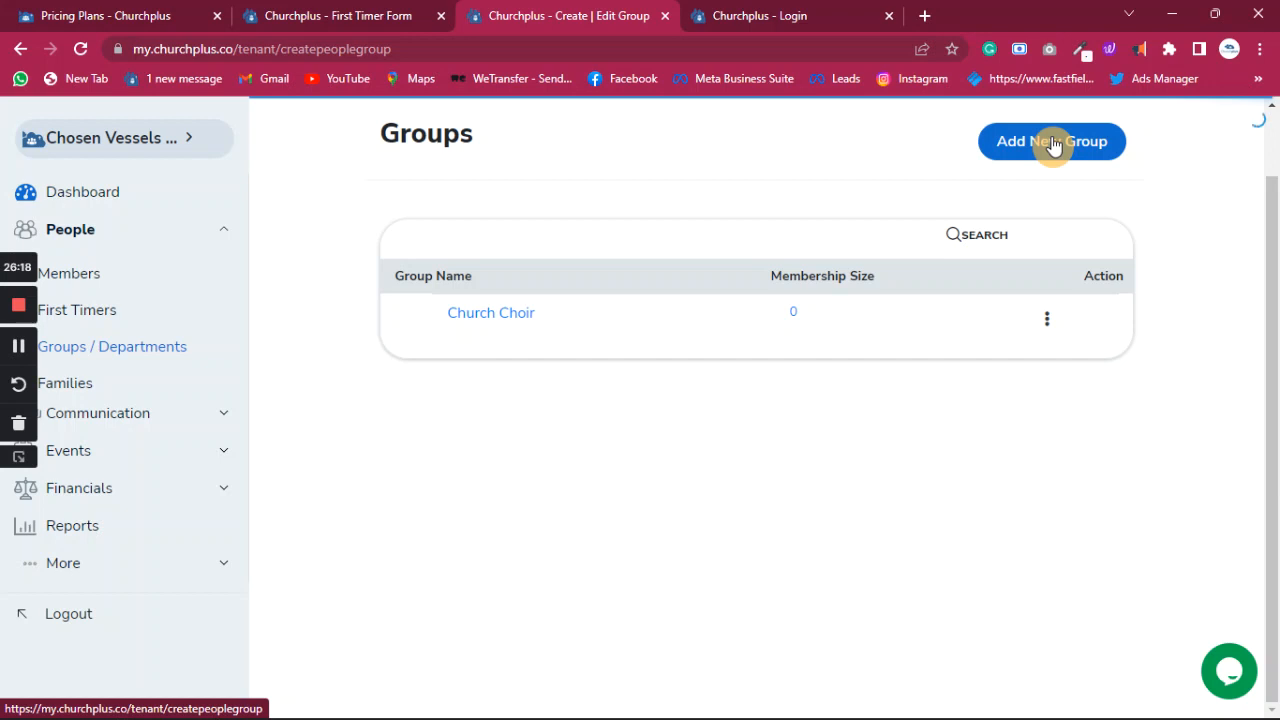
pyautogui.click(603, 339)
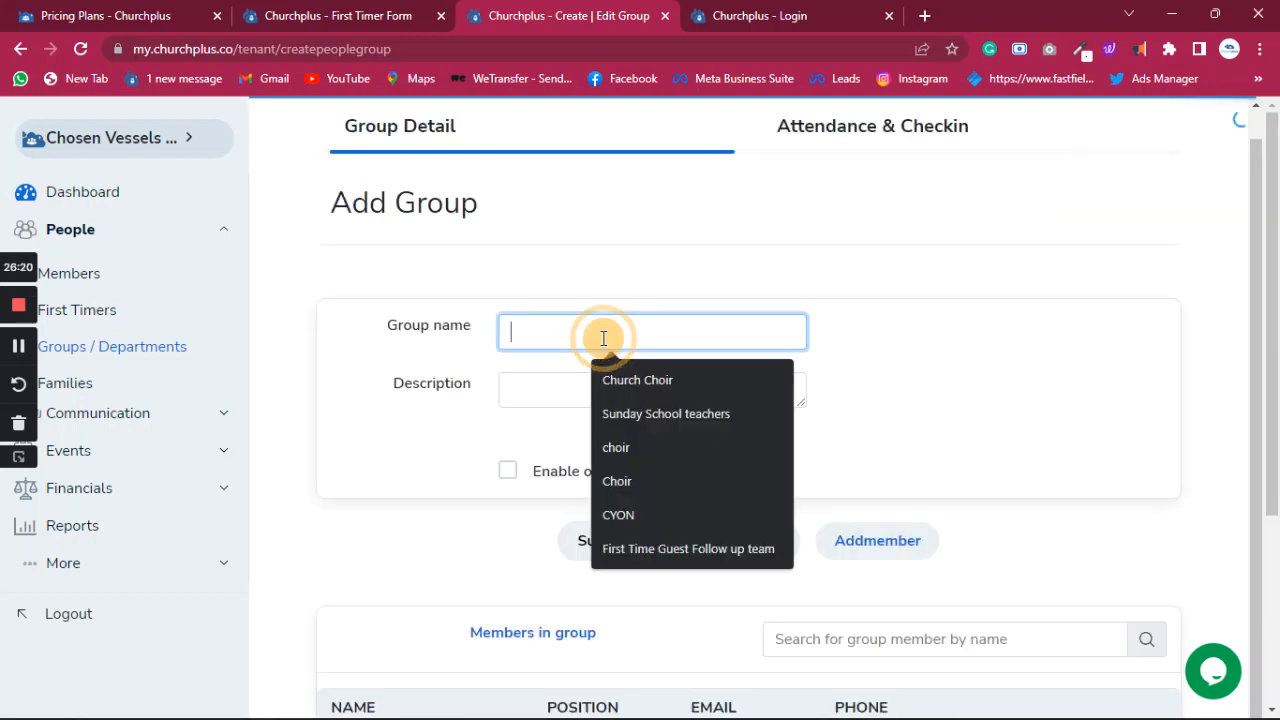
pyautogui.click(664, 416)
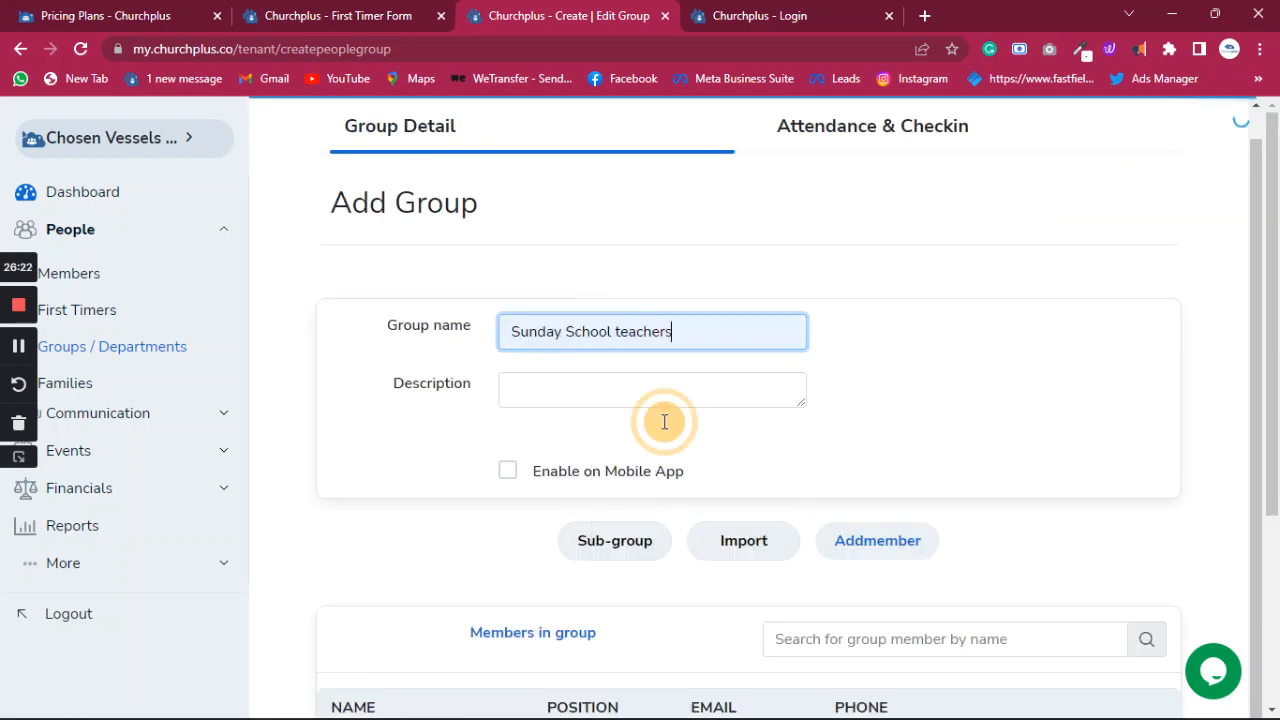
pyautogui.click(508, 473)
pyautogui.scroll(-3, 940, 511)
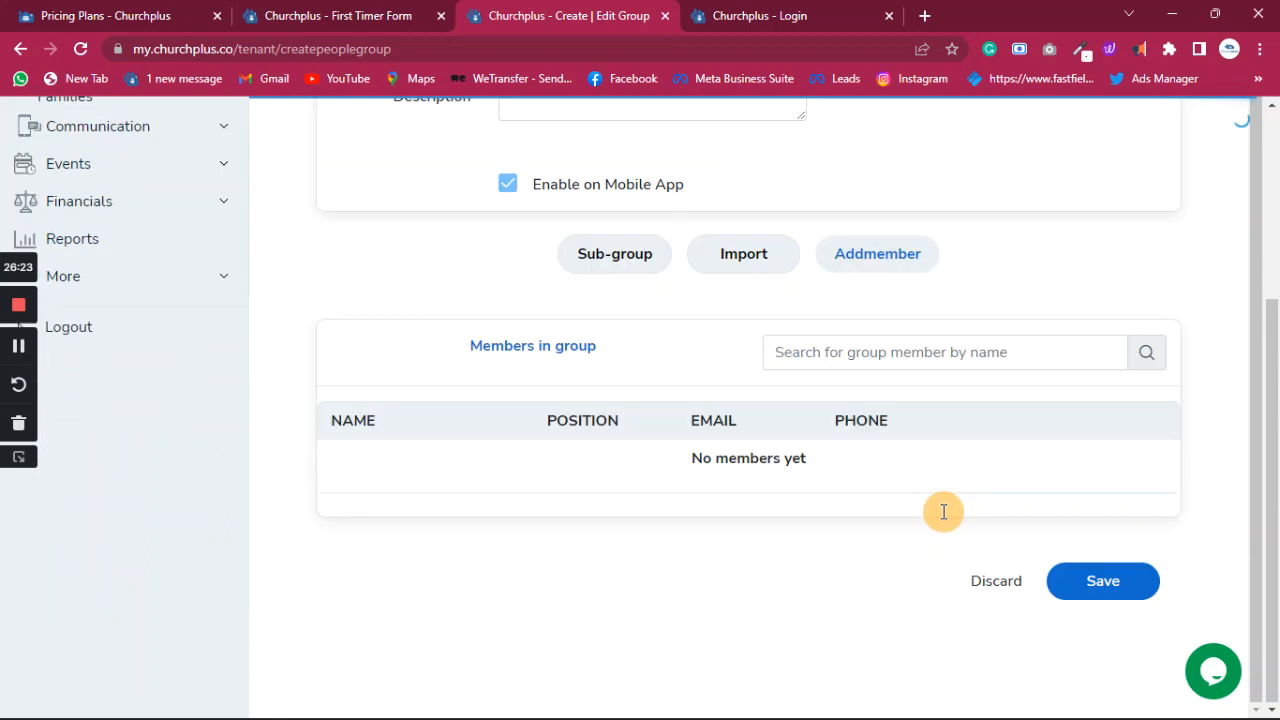
pyautogui.click(1106, 581)
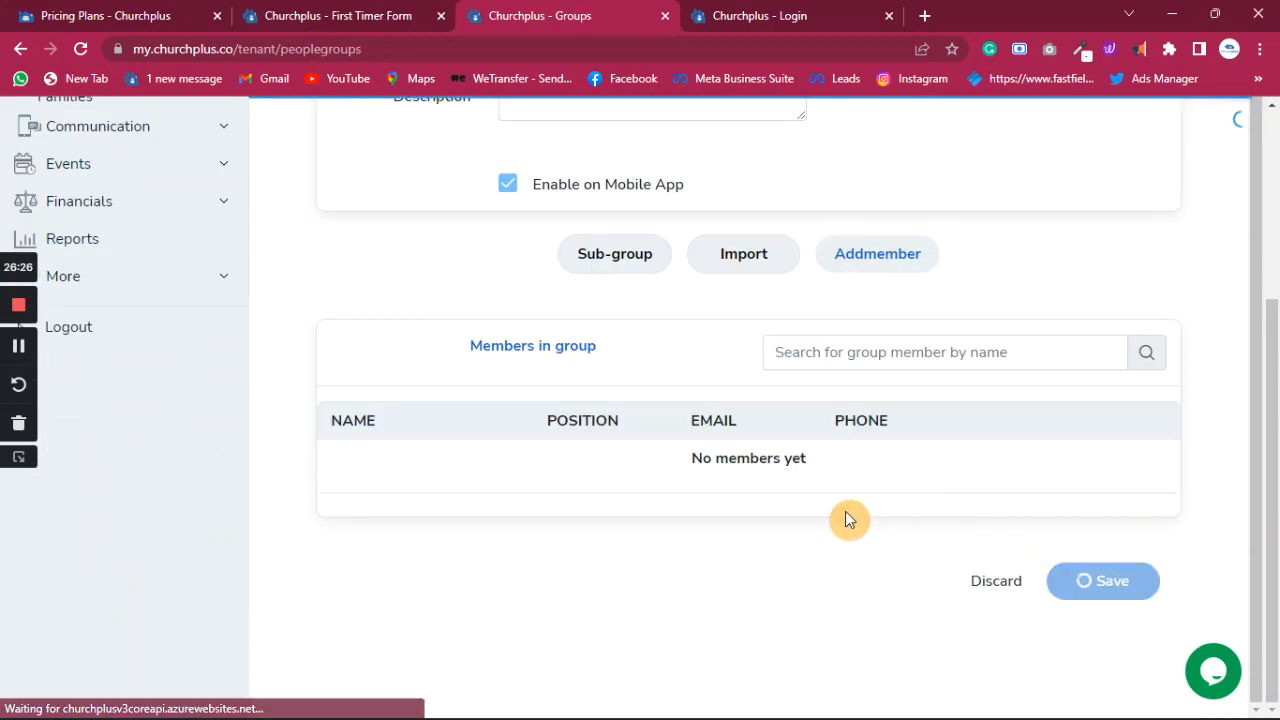
pyautogui.click(1031, 144)
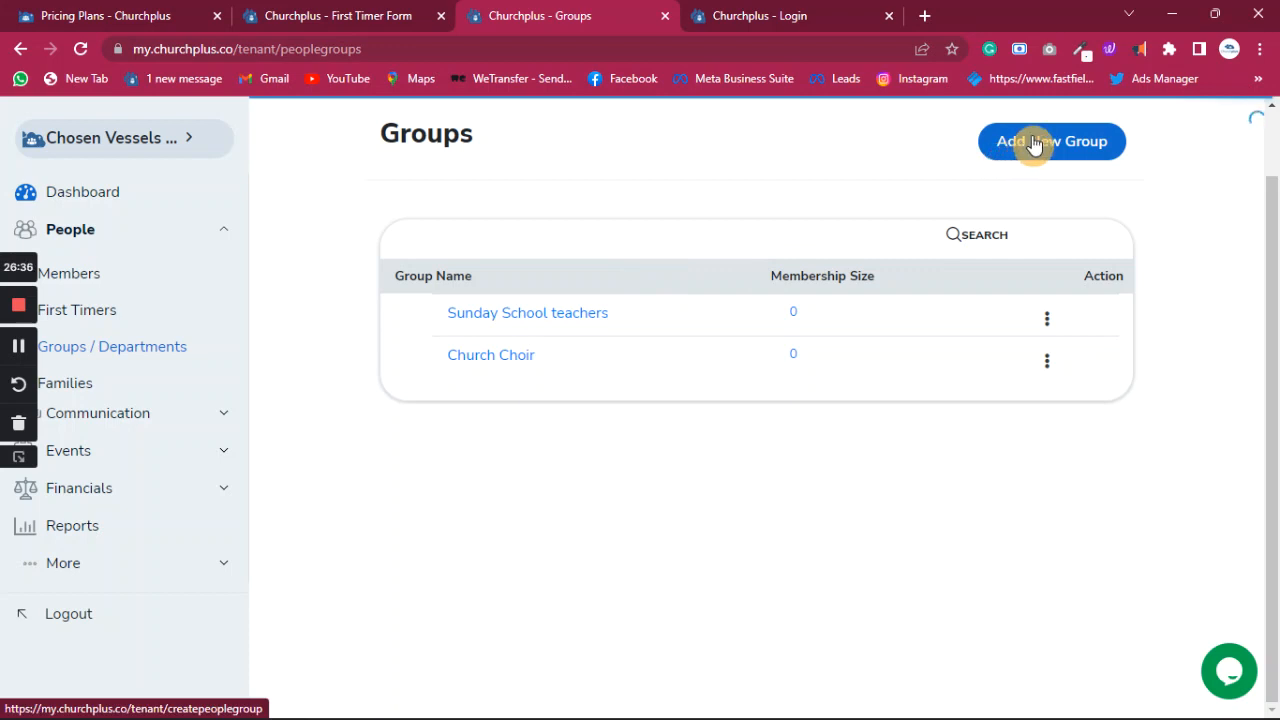
pyautogui.click(1034, 144)
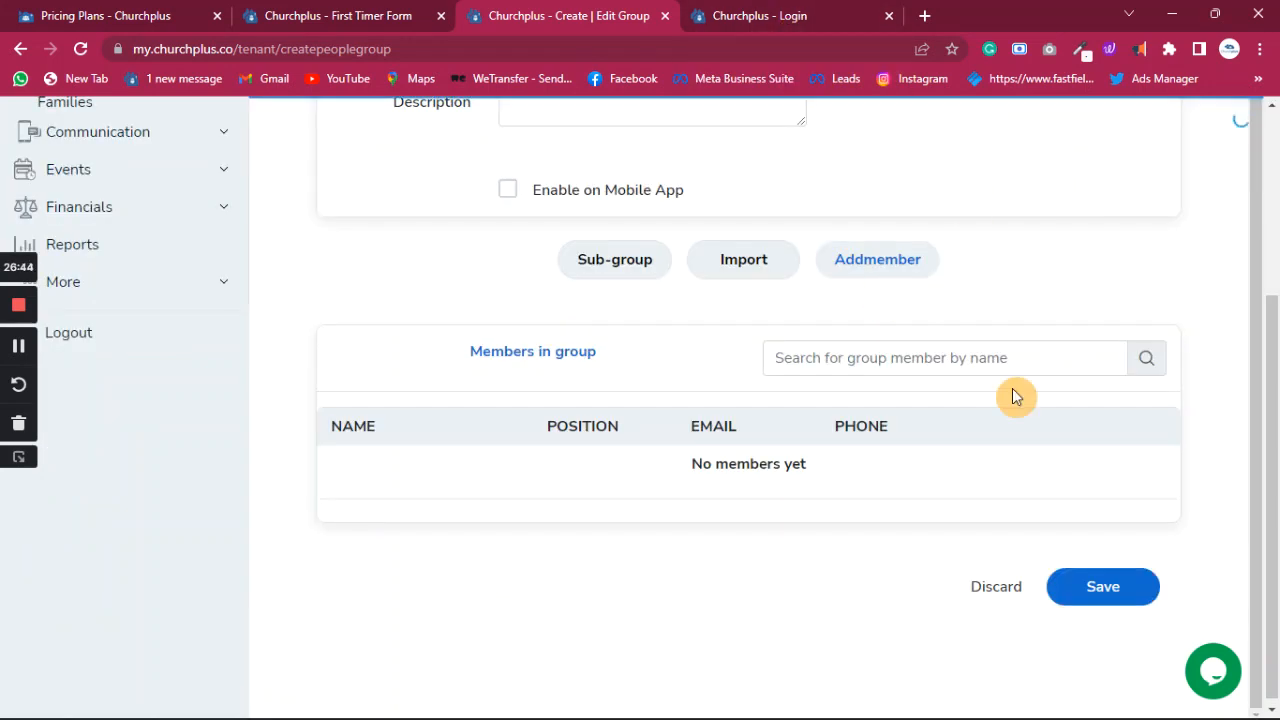
# - Save a 'Follow up team' group by trimming 'First Time Guest' from the autofilled name
pyautogui.scroll(3, 620, 260)
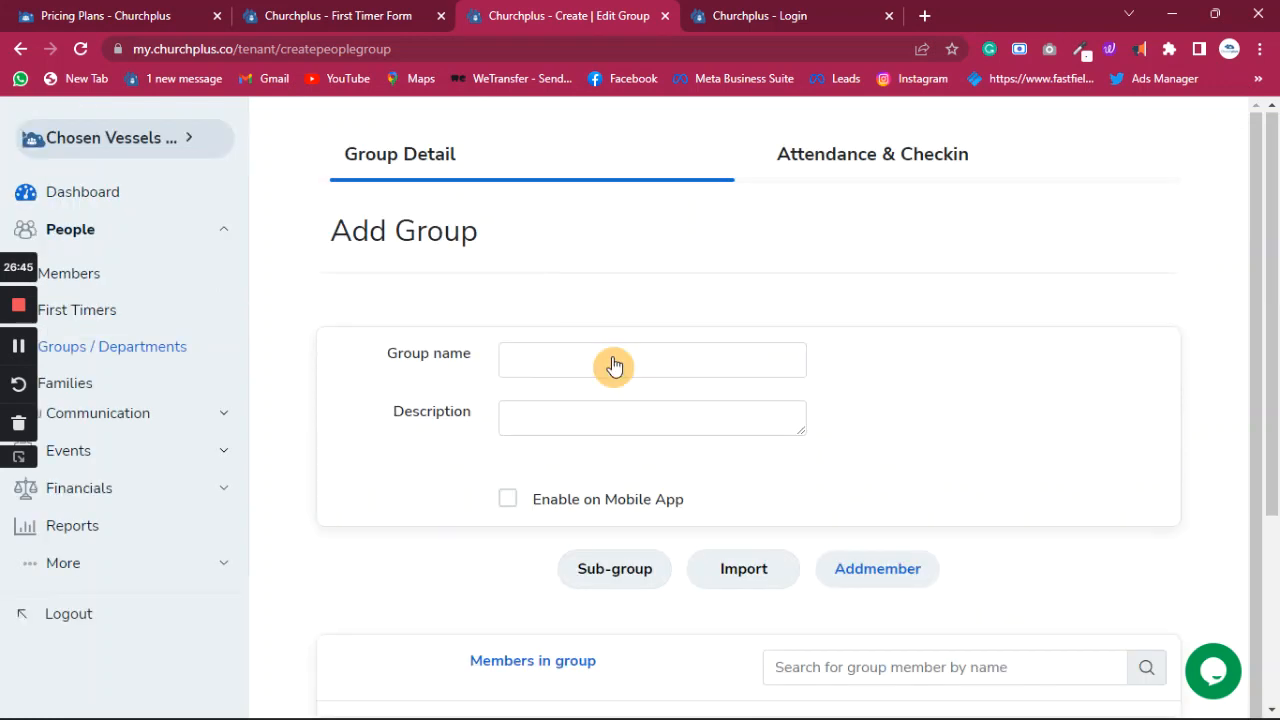
pyautogui.click(611, 358)
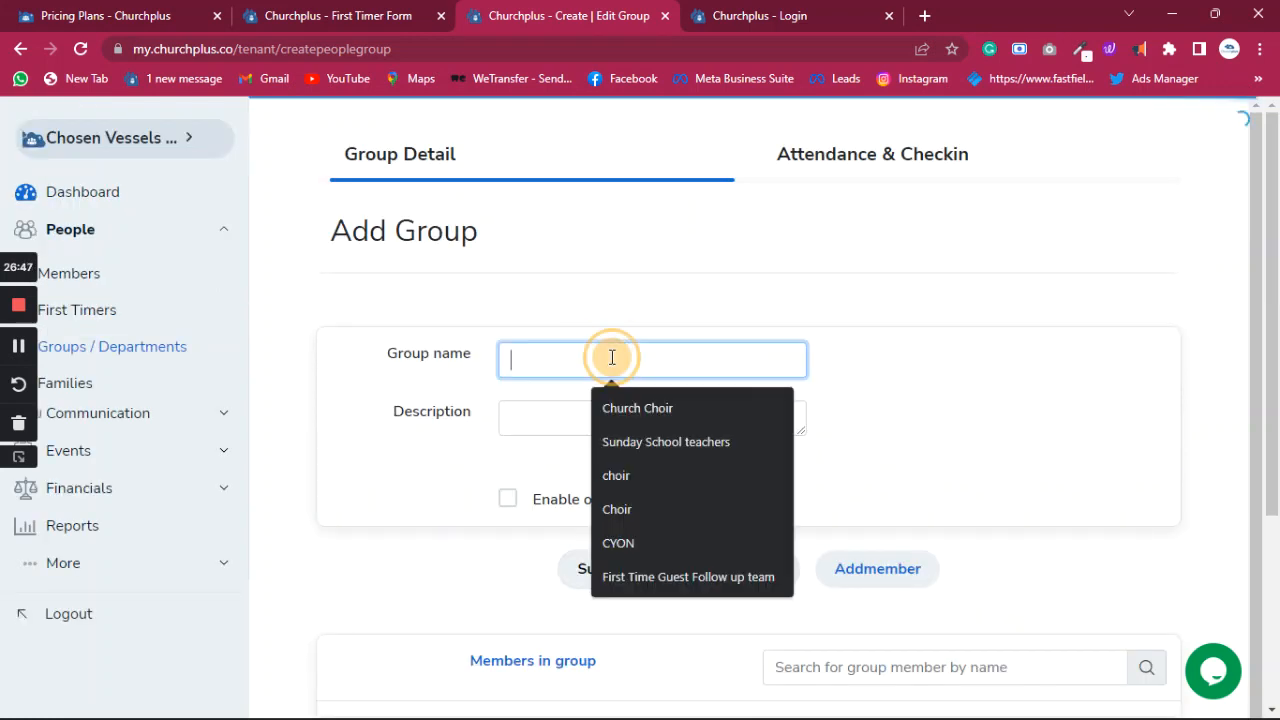
pyautogui.click(651, 583)
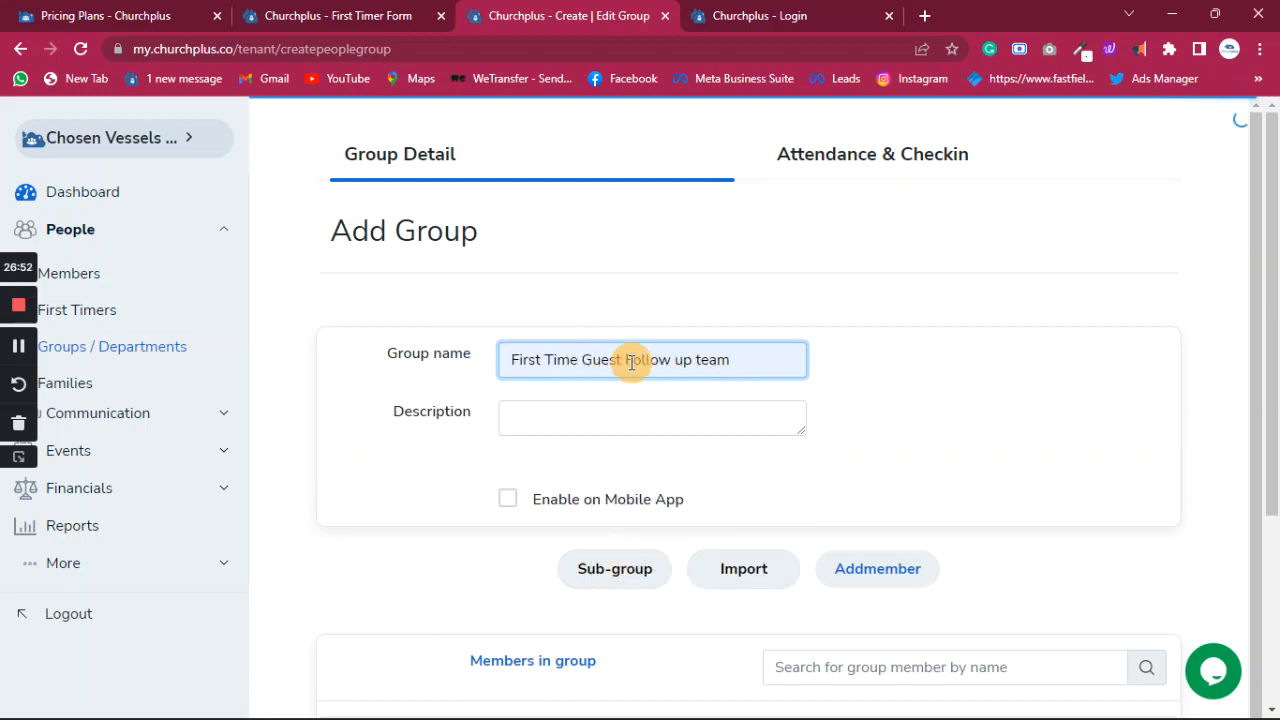
pyautogui.moveTo(620, 362); pyautogui.dragTo(314, 364)
pyautogui.press('BackSpace')
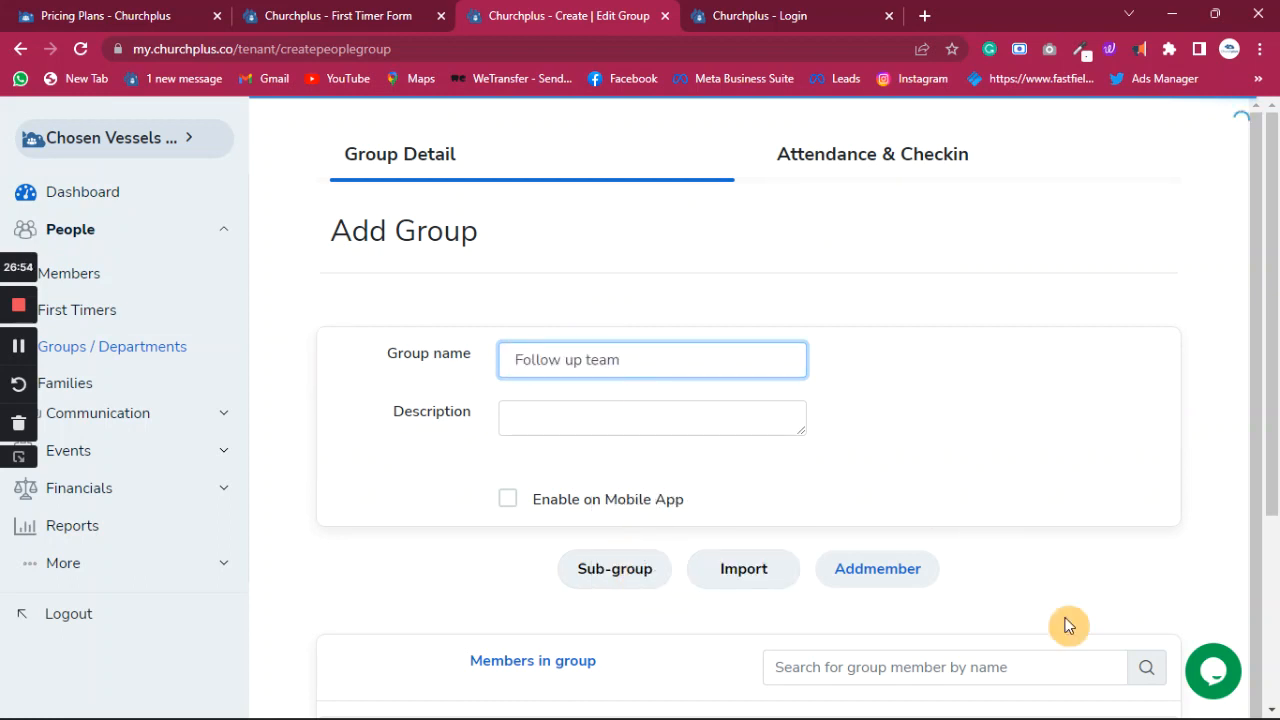
pyautogui.scroll(-1, 1102, 641)
pyautogui.scroll(-3, 1102, 641)
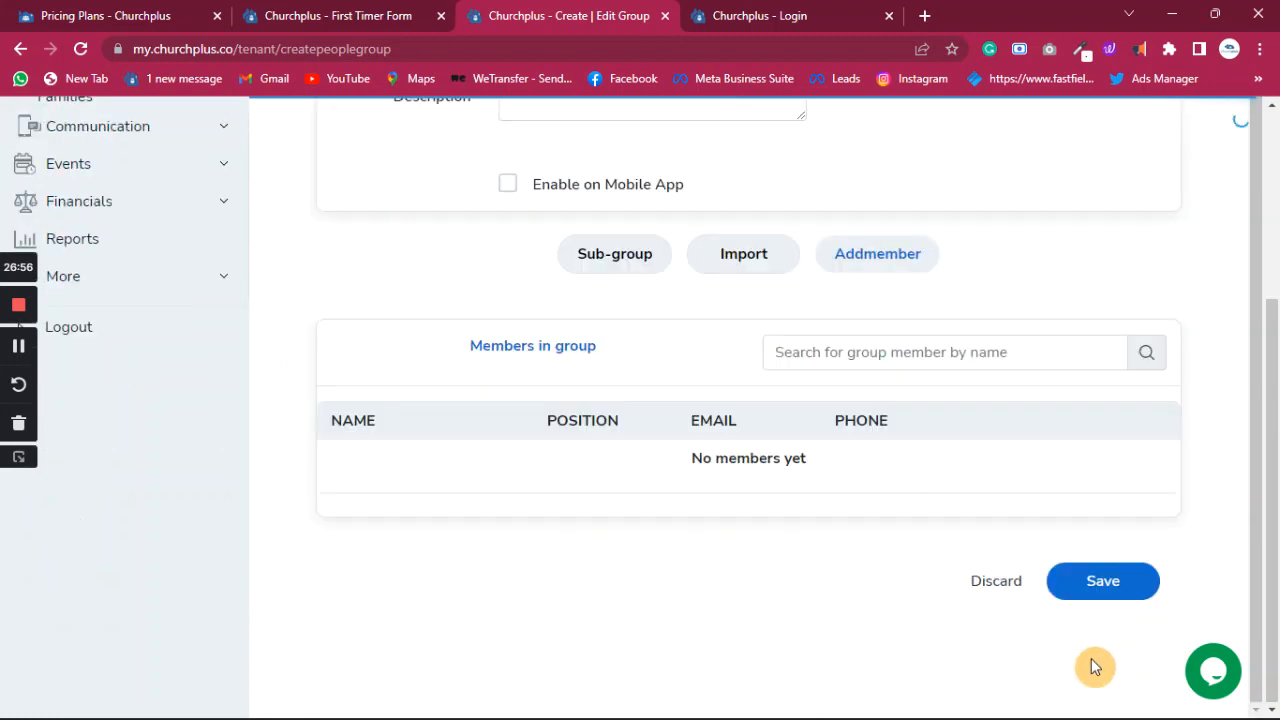
pyautogui.click(1100, 581)
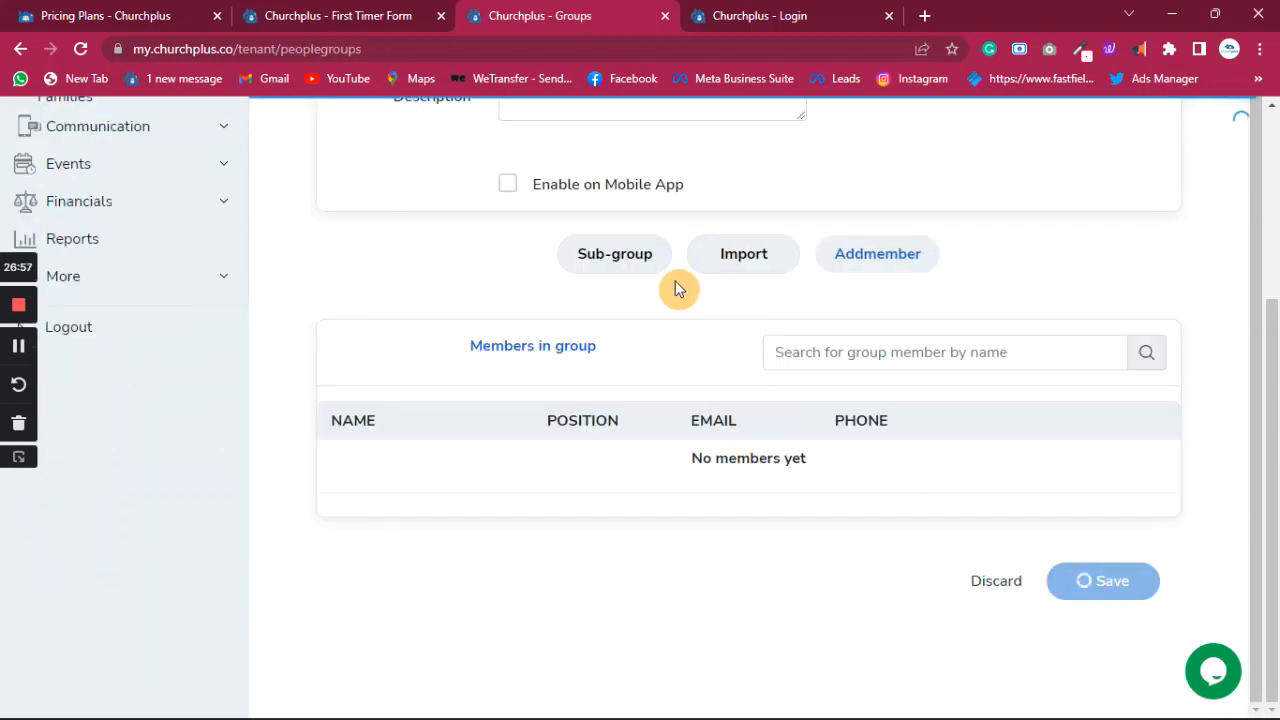
pyautogui.click(1026, 218)
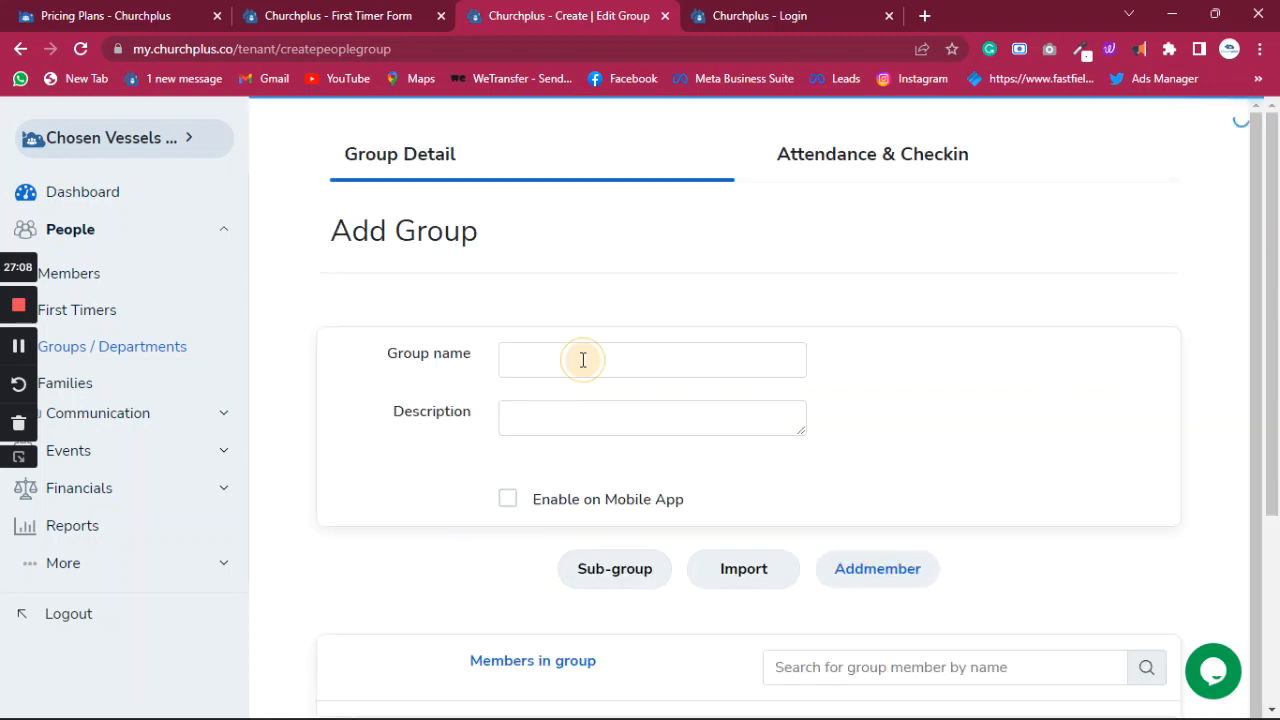
pyautogui.click(583, 360)
# - Name a new group 'Evangelism' (fixing the misspelling), enable it on the mobile app, and save
pyautogui.write('E')
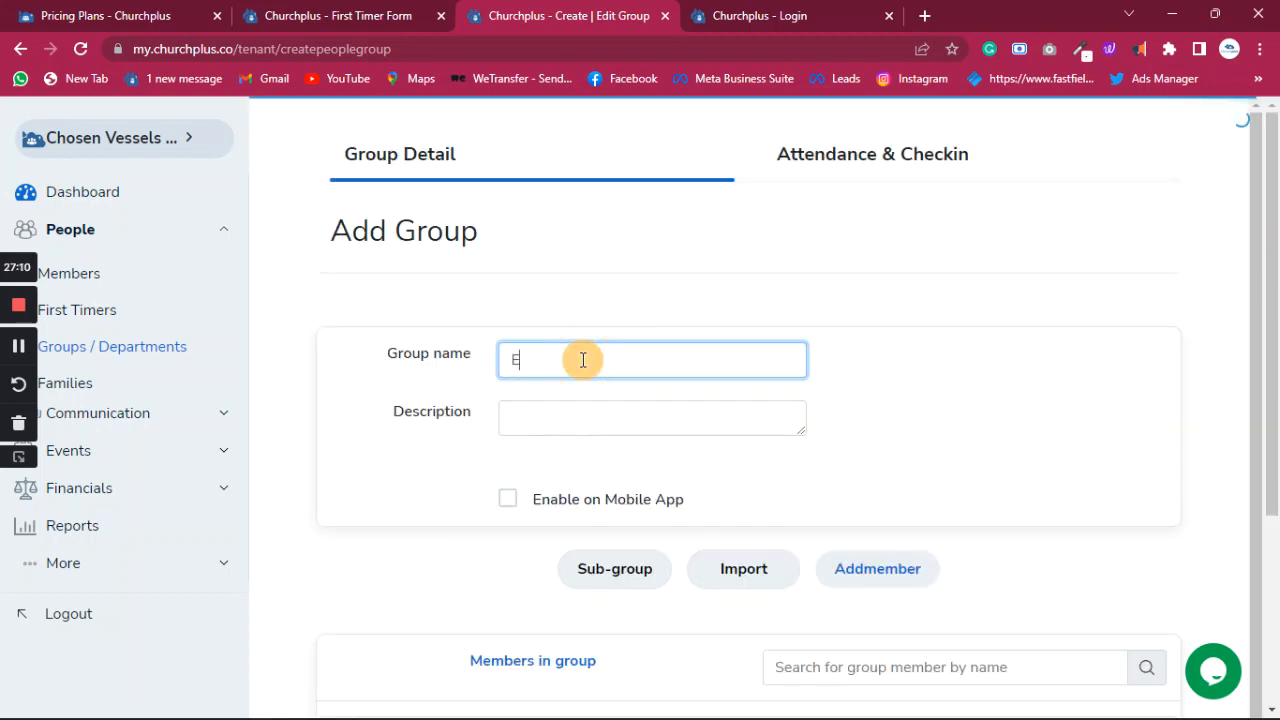
pyautogui.write('nvagelism')
pyautogui.rightClick(573, 362)
pyautogui.click(626, 385)
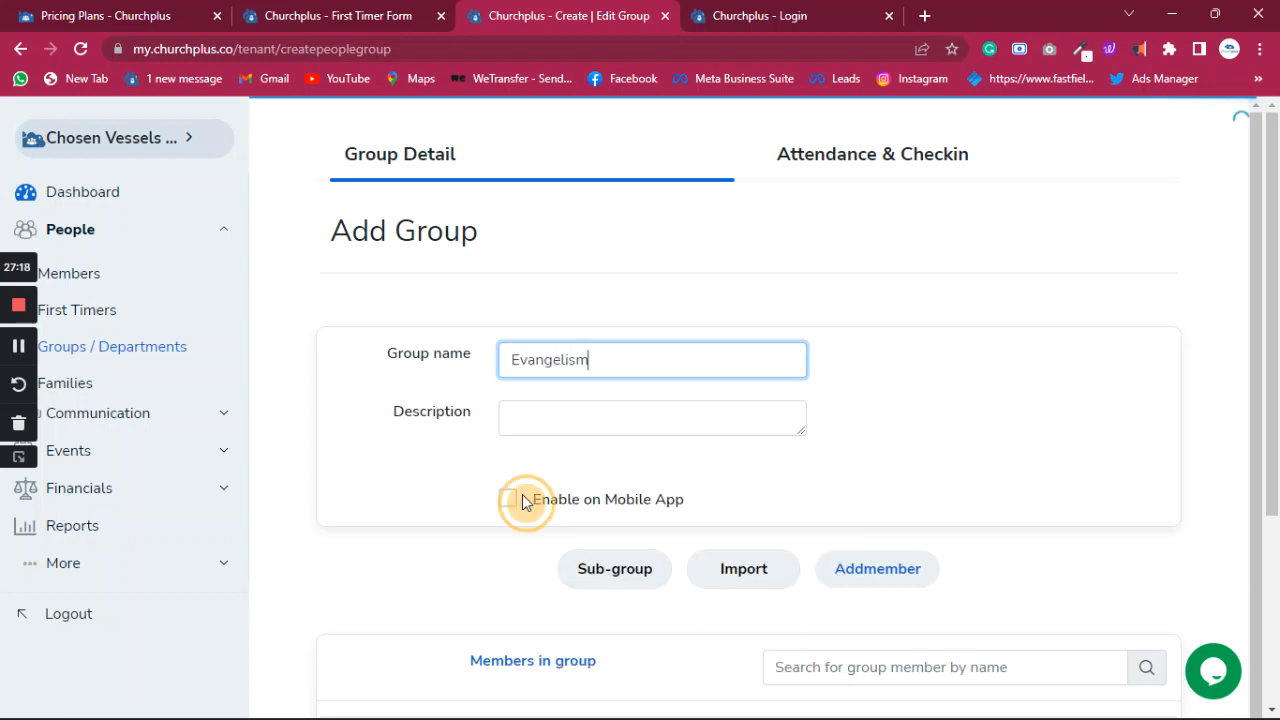
pyautogui.click(522, 494)
pyautogui.click(508, 499)
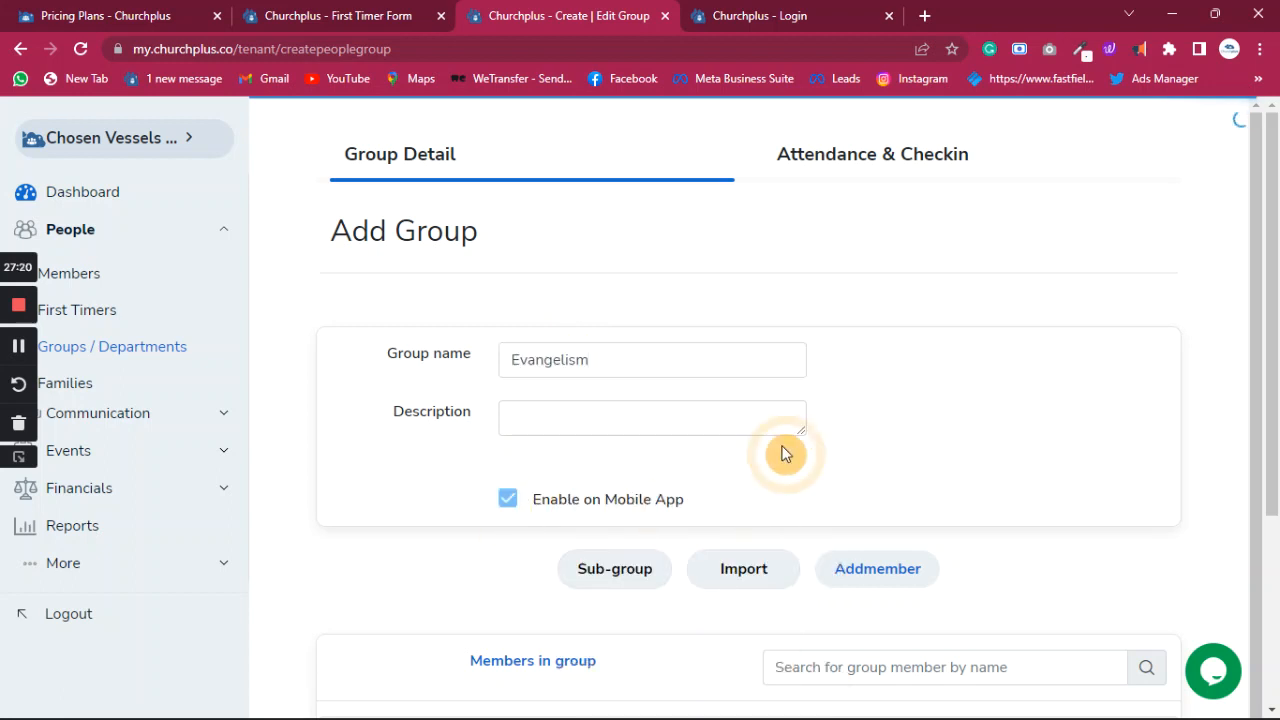
pyautogui.scroll(-3, 861, 455)
pyautogui.click(1086, 580)
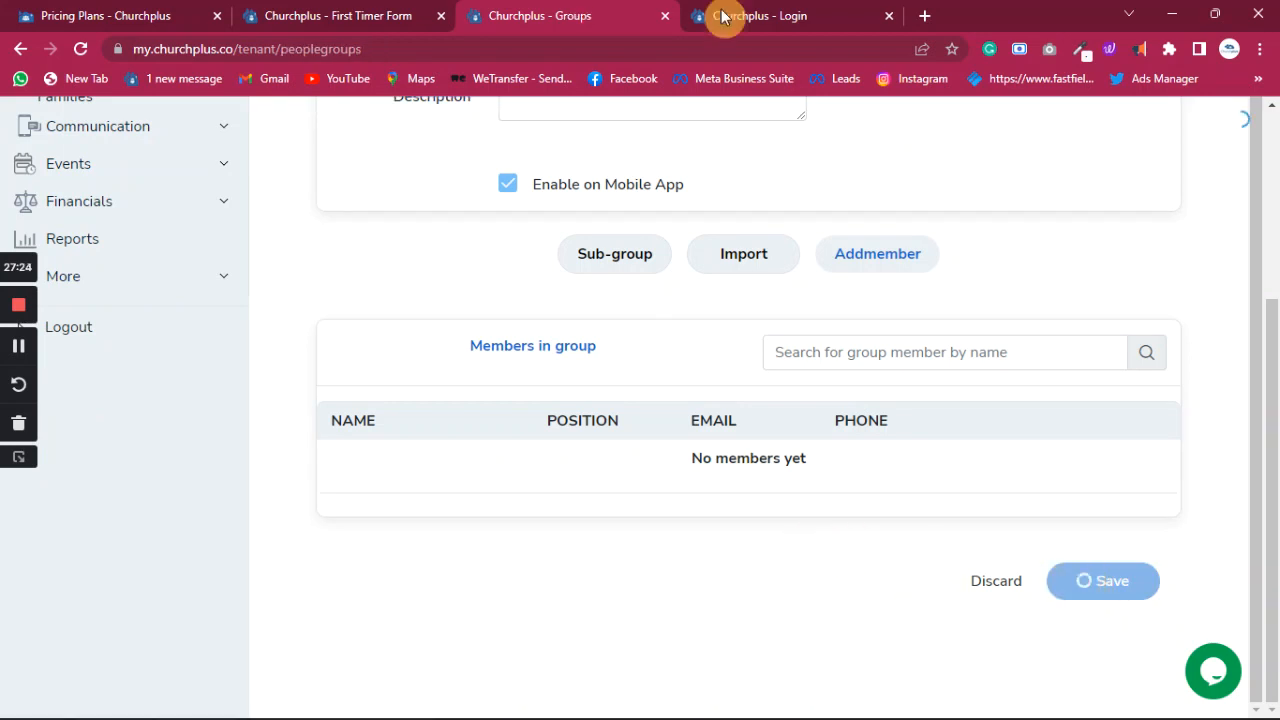
# - Return to the Groups list tab and open the church Members page
pyautogui.click(364, 30)
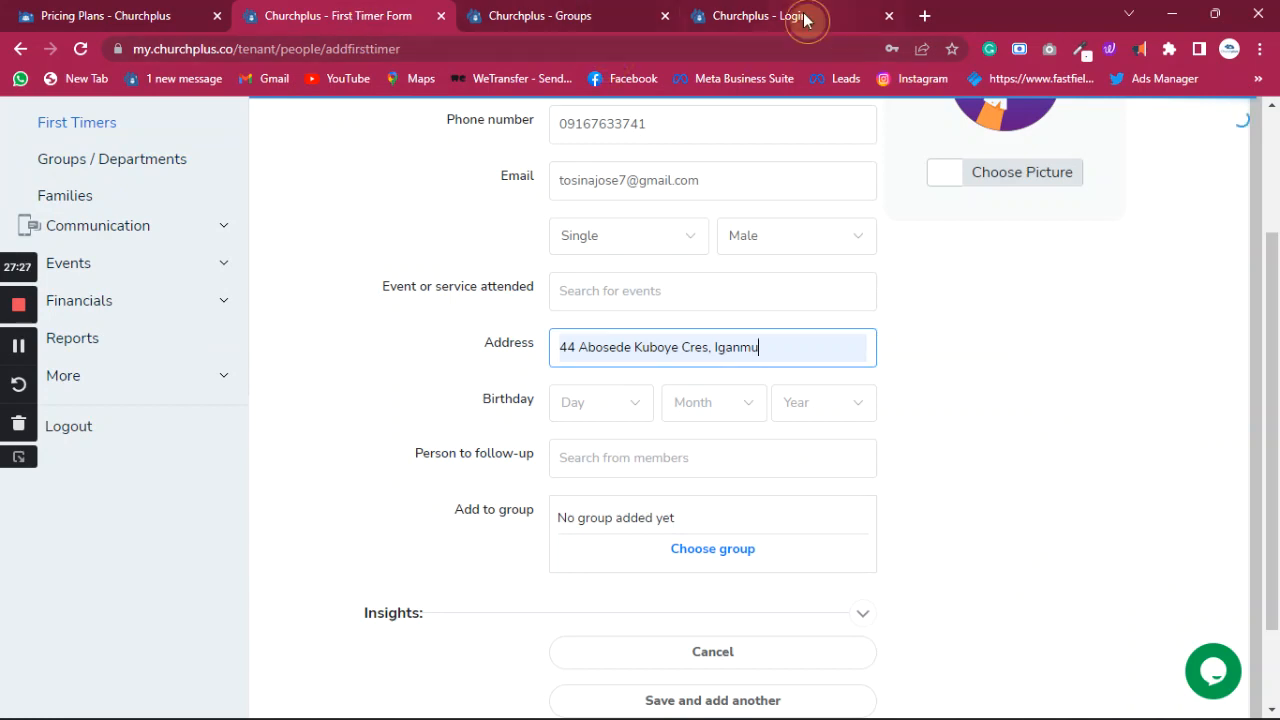
pyautogui.click(705, 18)
pyautogui.click(650, 17)
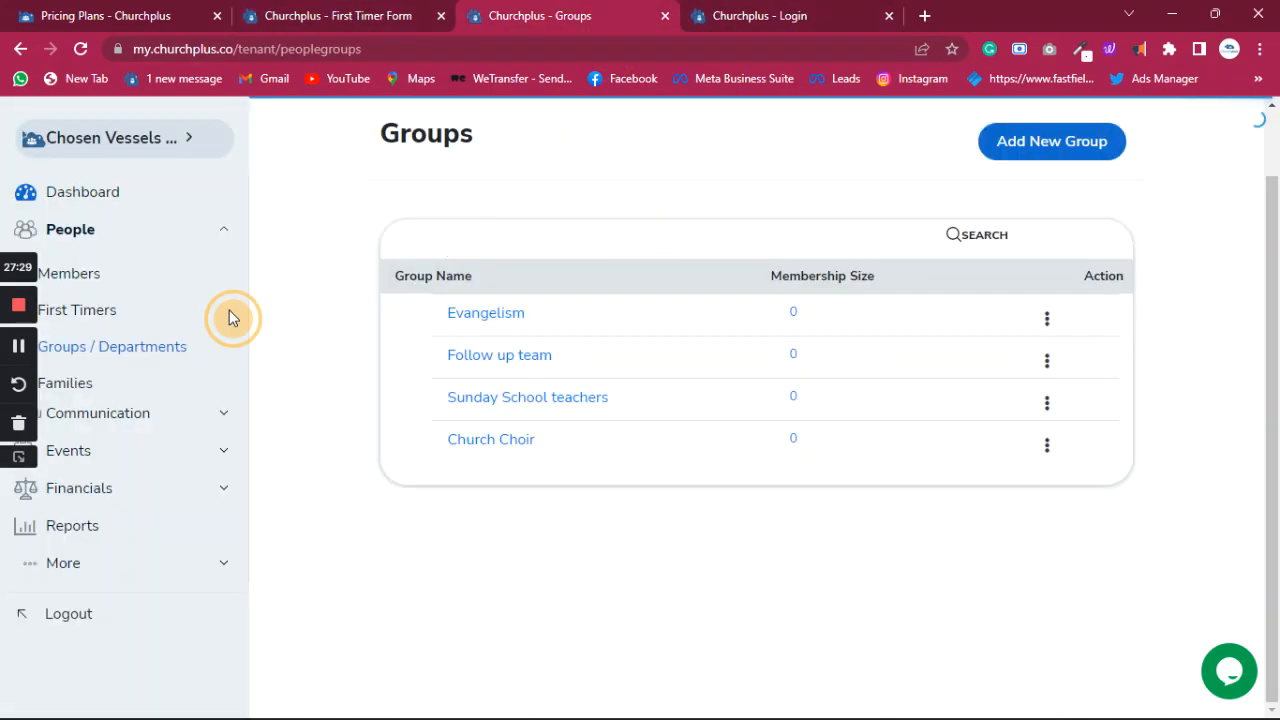
pyautogui.click(72, 283)
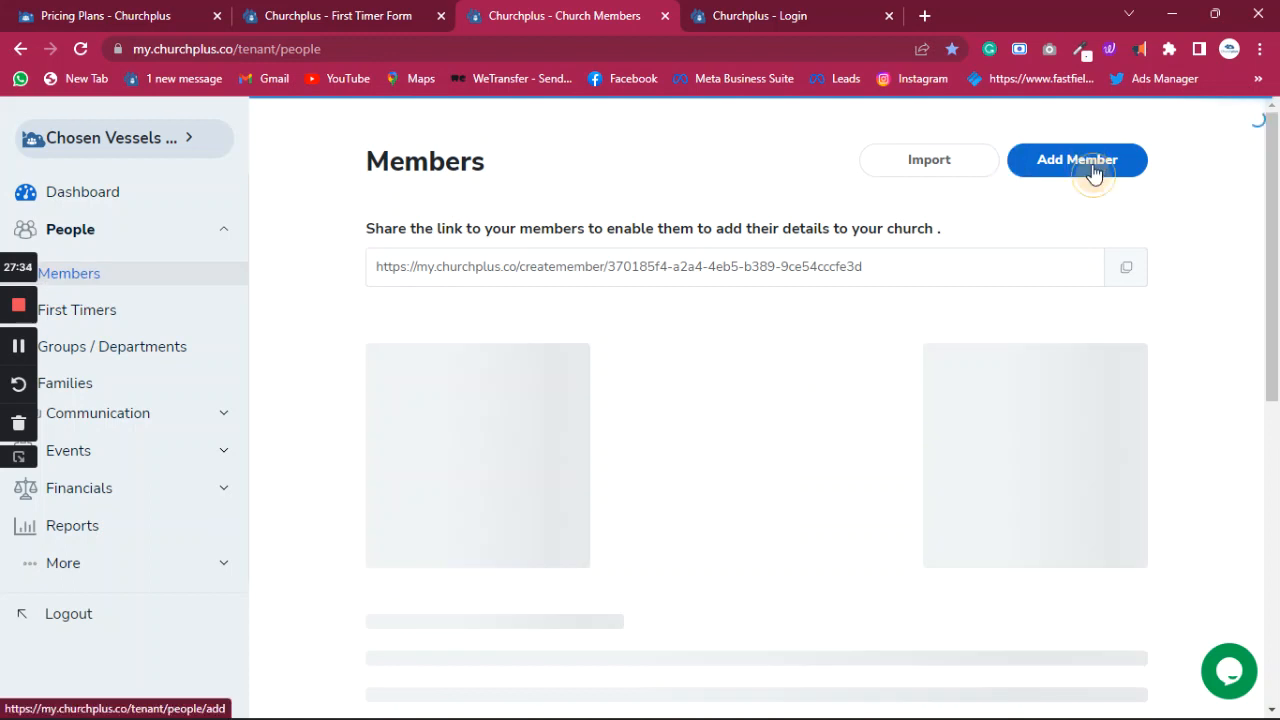
# - Start a new contact from Add Member with membership set to Full Member
pyautogui.click(1094, 172)
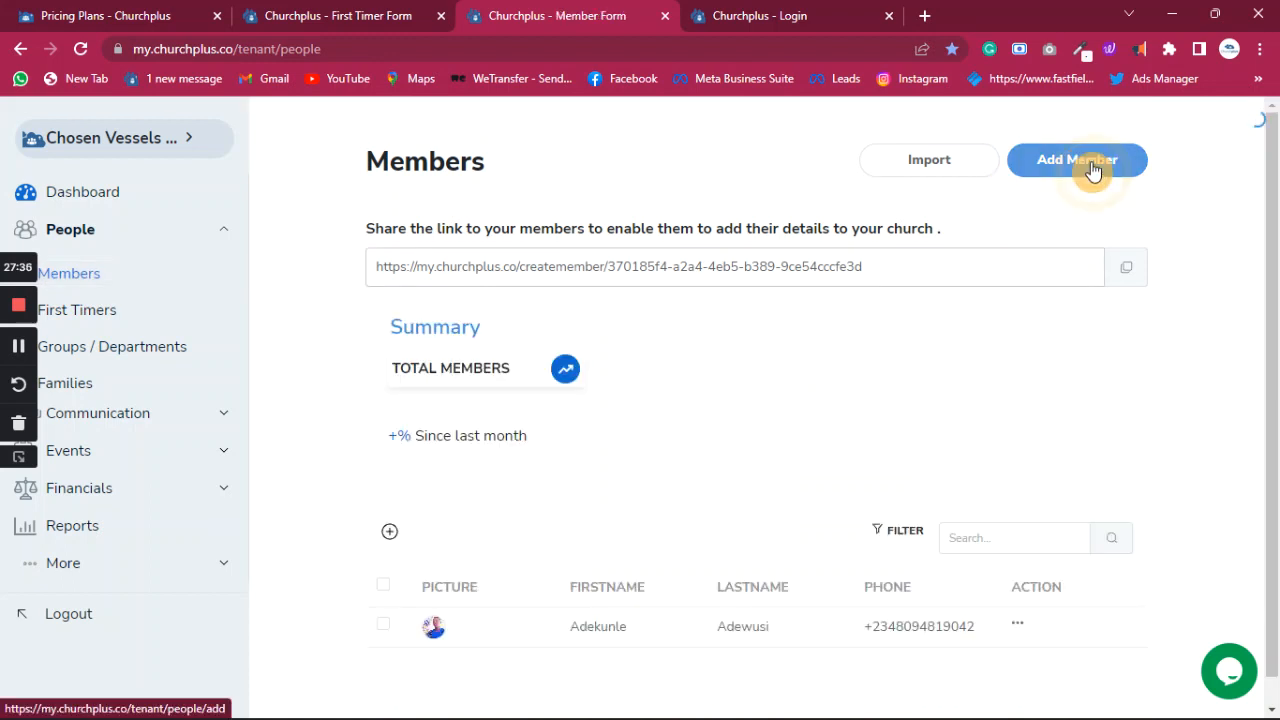
pyautogui.click(1045, 159)
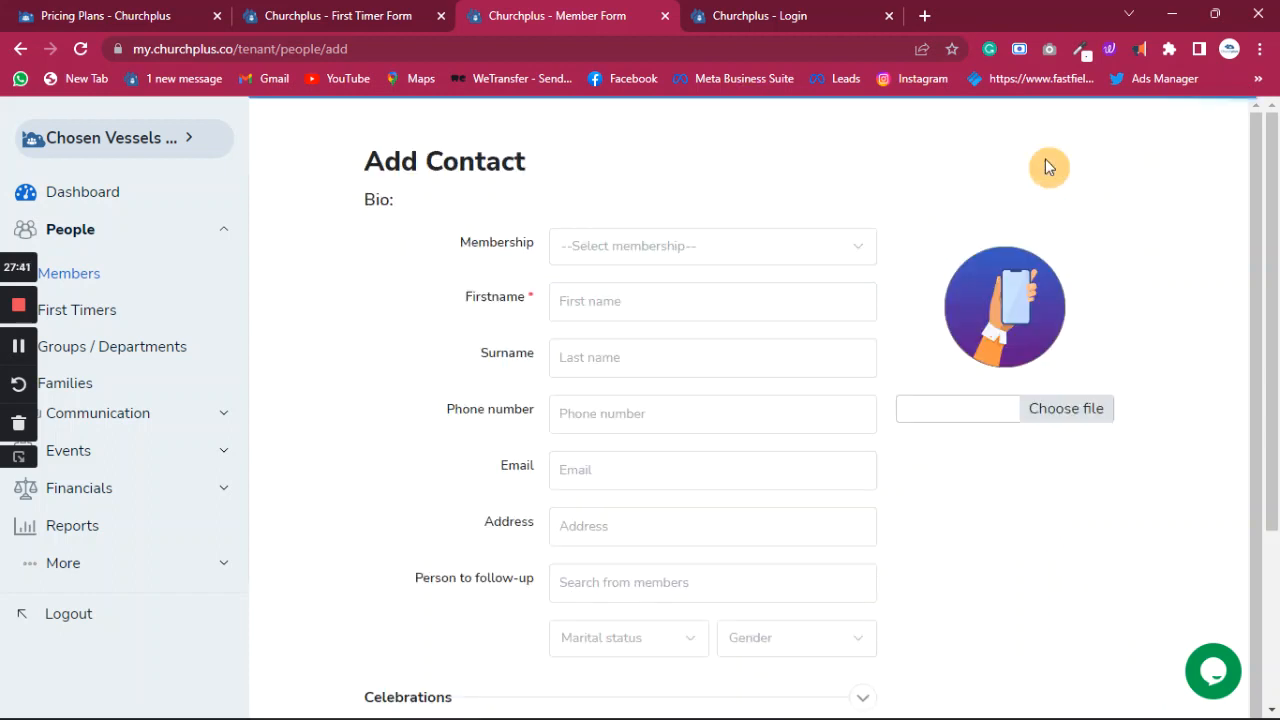
pyautogui.click(740, 257)
pyautogui.click(609, 367)
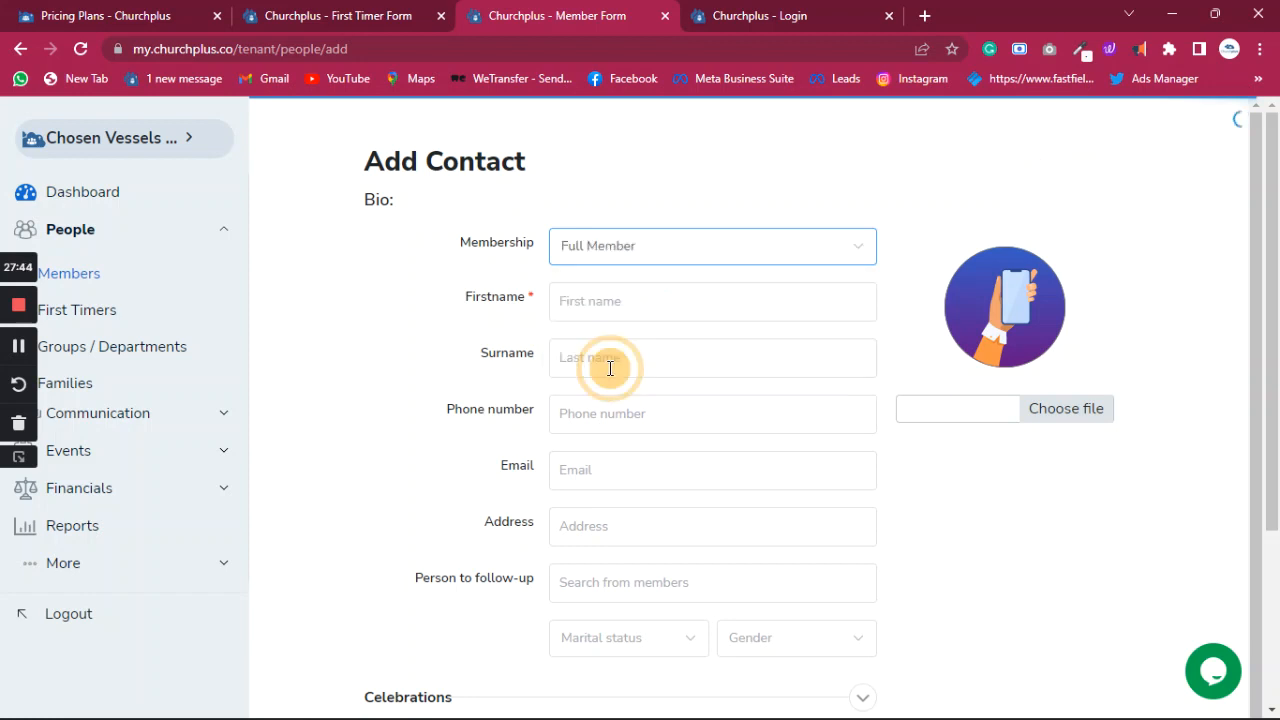
# - Enter a first name and surname, then clear the mistyped phone number
pyautogui.click(615, 298)
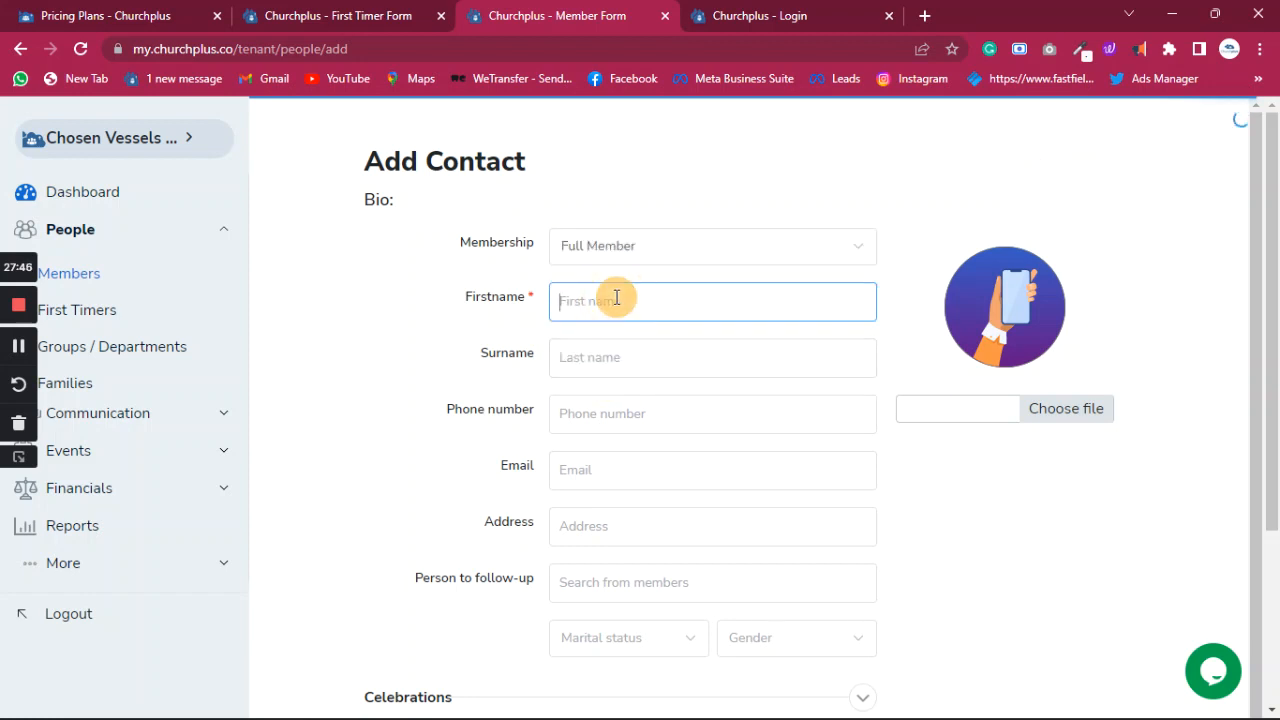
pyautogui.click(643, 357)
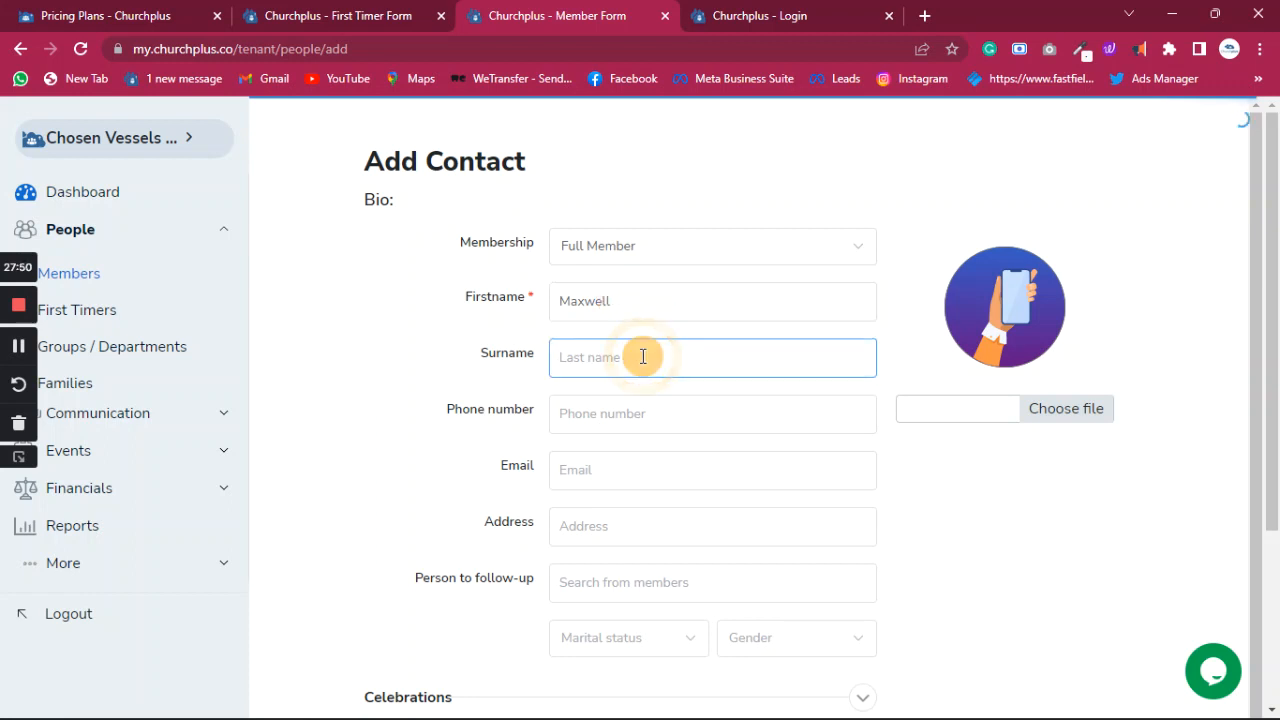
pyautogui.click(630, 407)
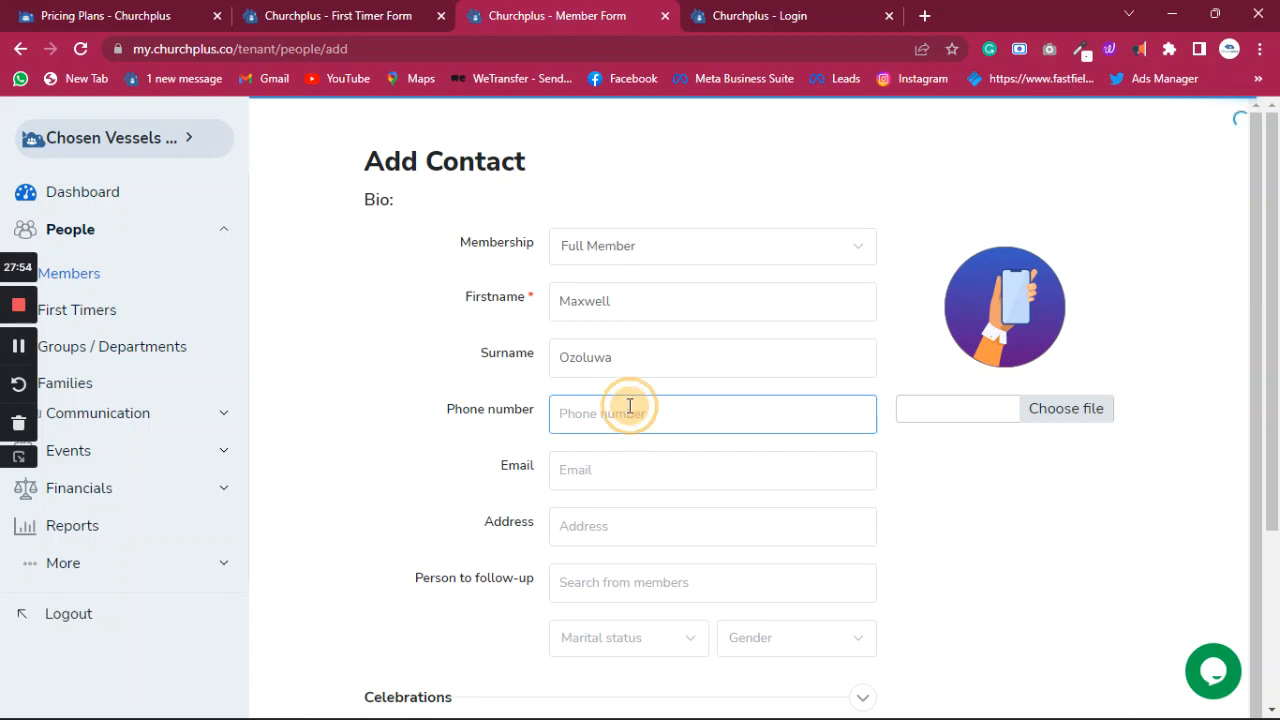
pyautogui.write('070')
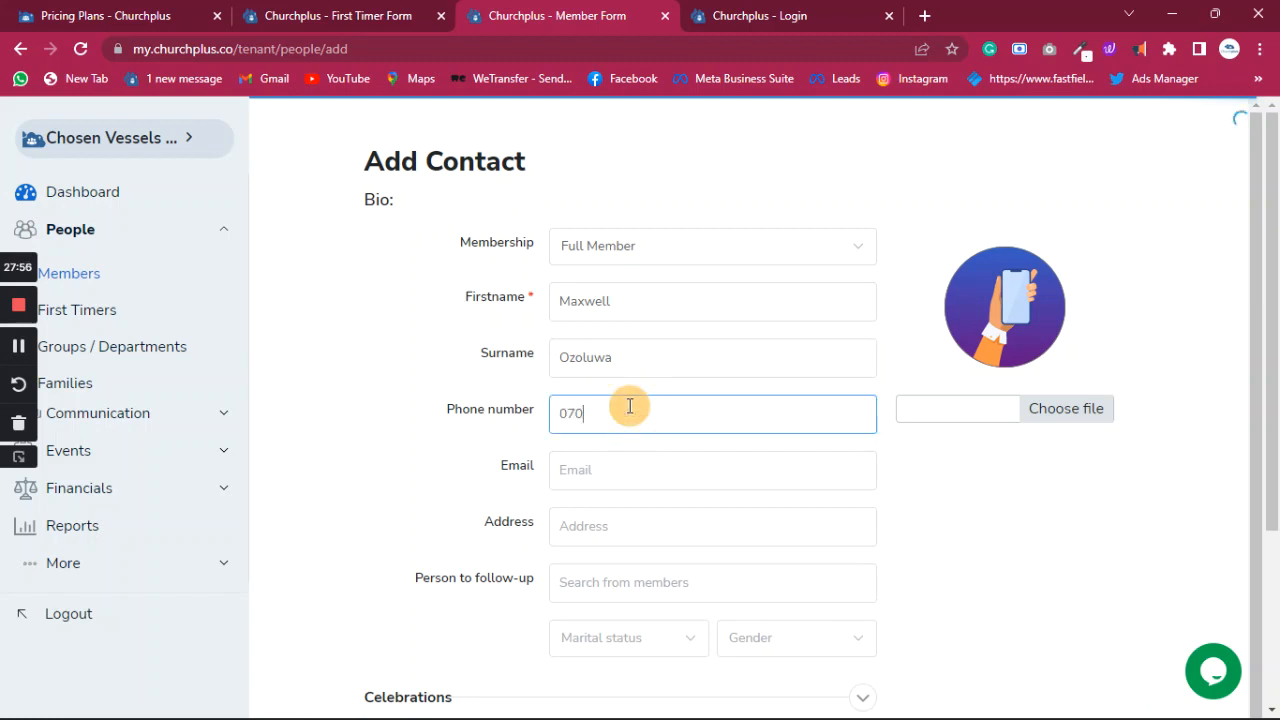
pyautogui.write('52')
pyautogui.write('11')
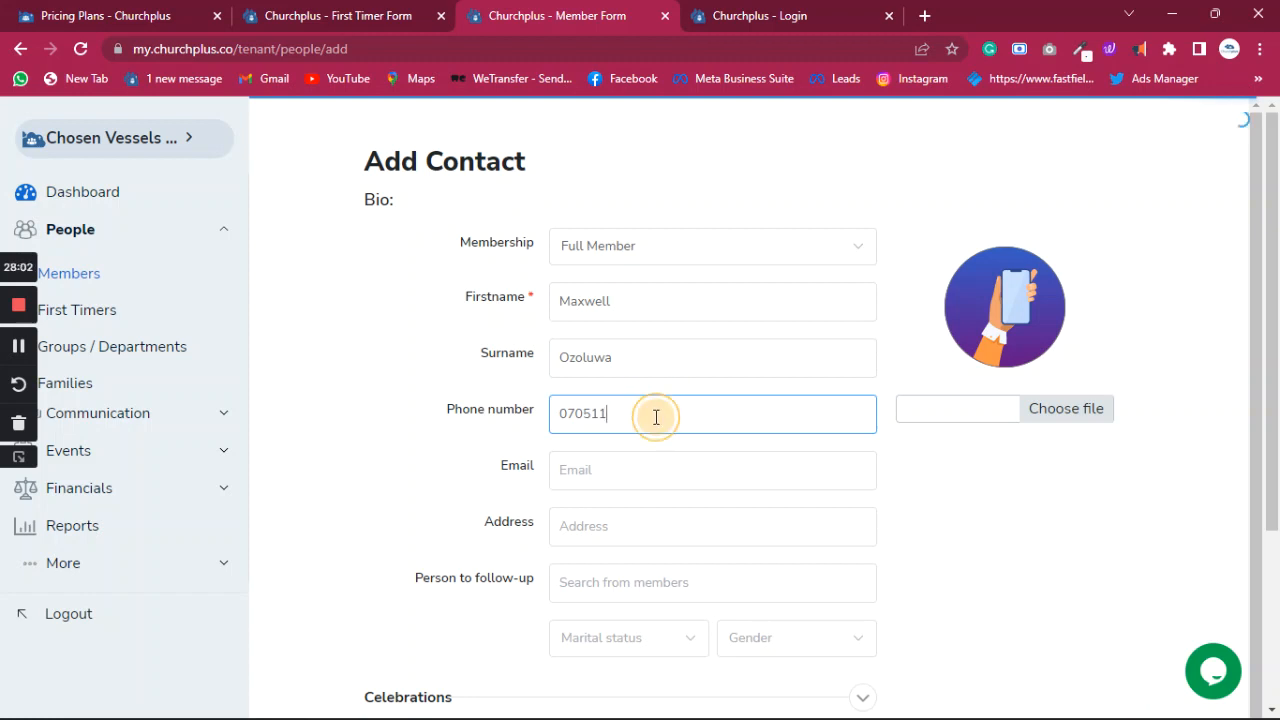
pyautogui.moveTo(654, 414); pyautogui.dragTo(529, 428)
pyautogui.press('BackSpace')
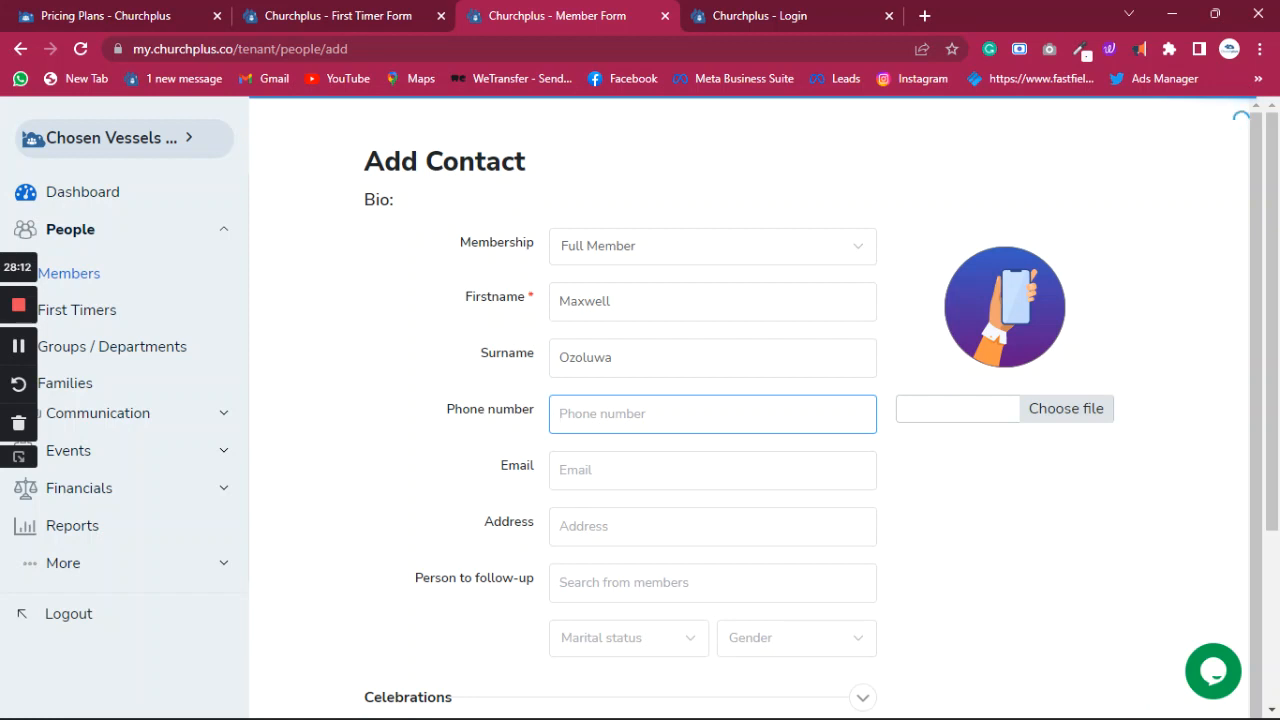
# - Replace the first name with the member's full name and move the surname into the Surname field
pyautogui.hotkey('alt', 'Tab')
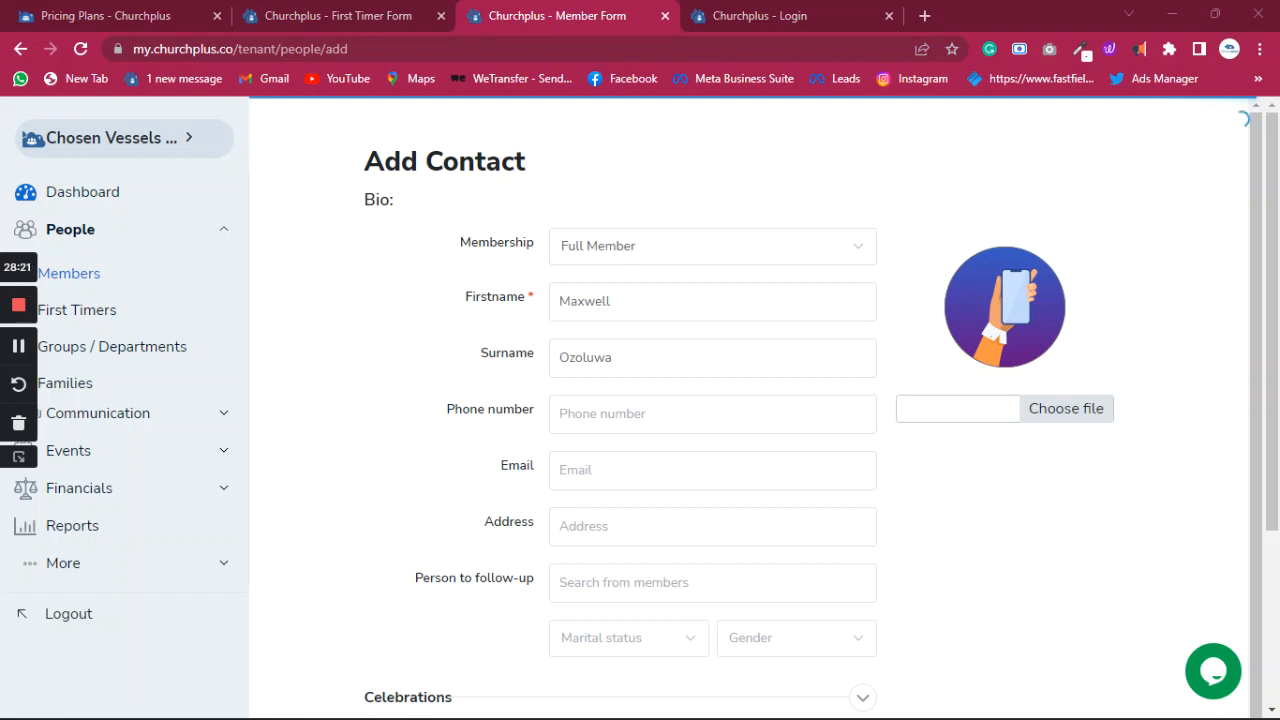
pyautogui.doubleClick(607, 313)
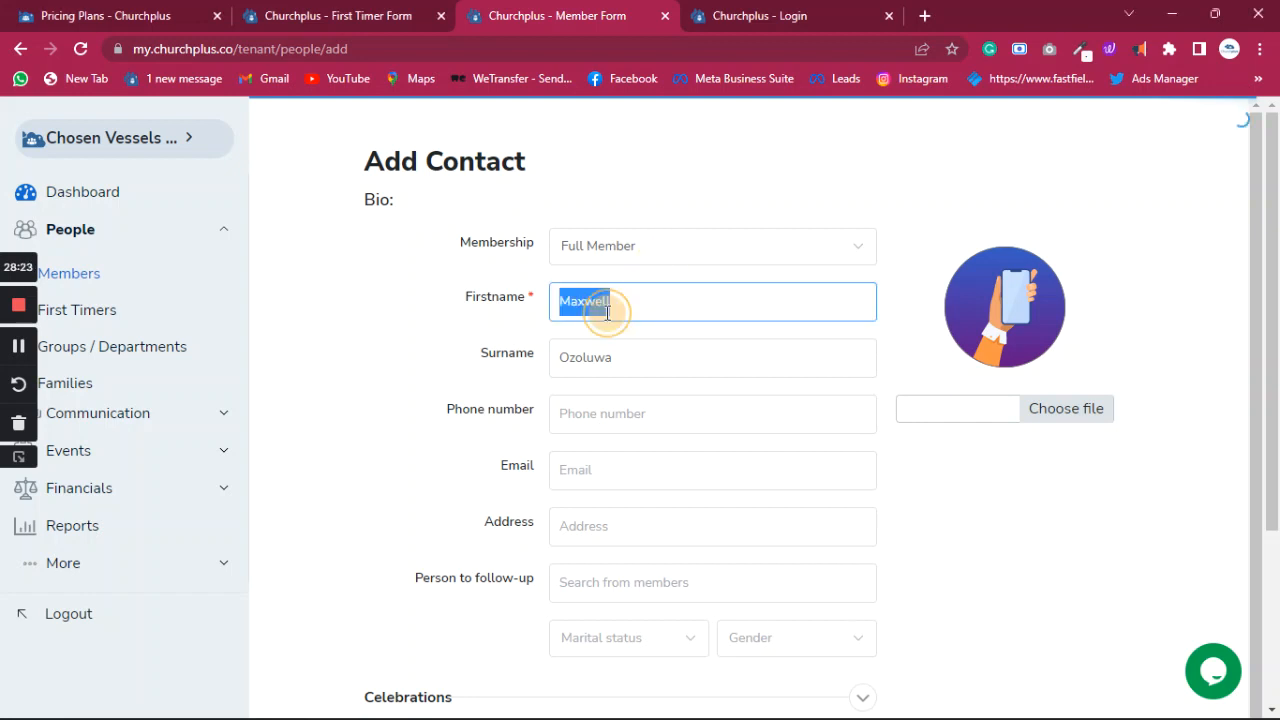
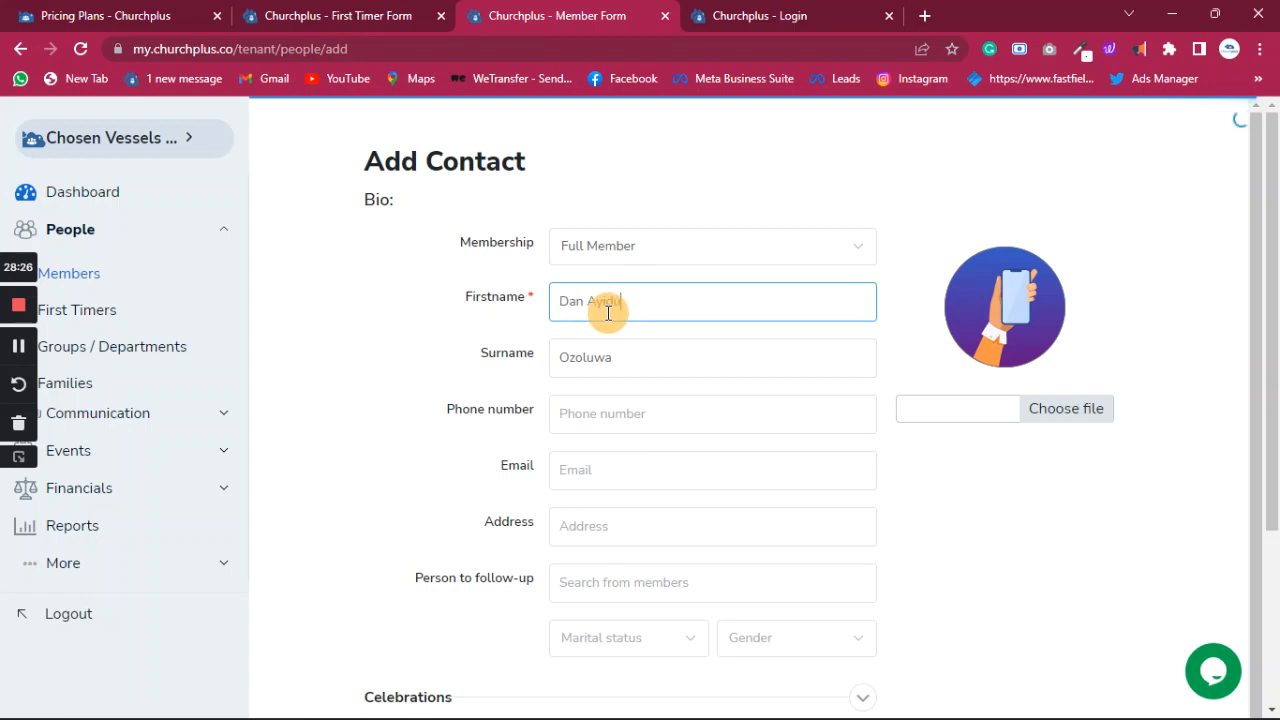
pyautogui.doubleClick(589, 314)
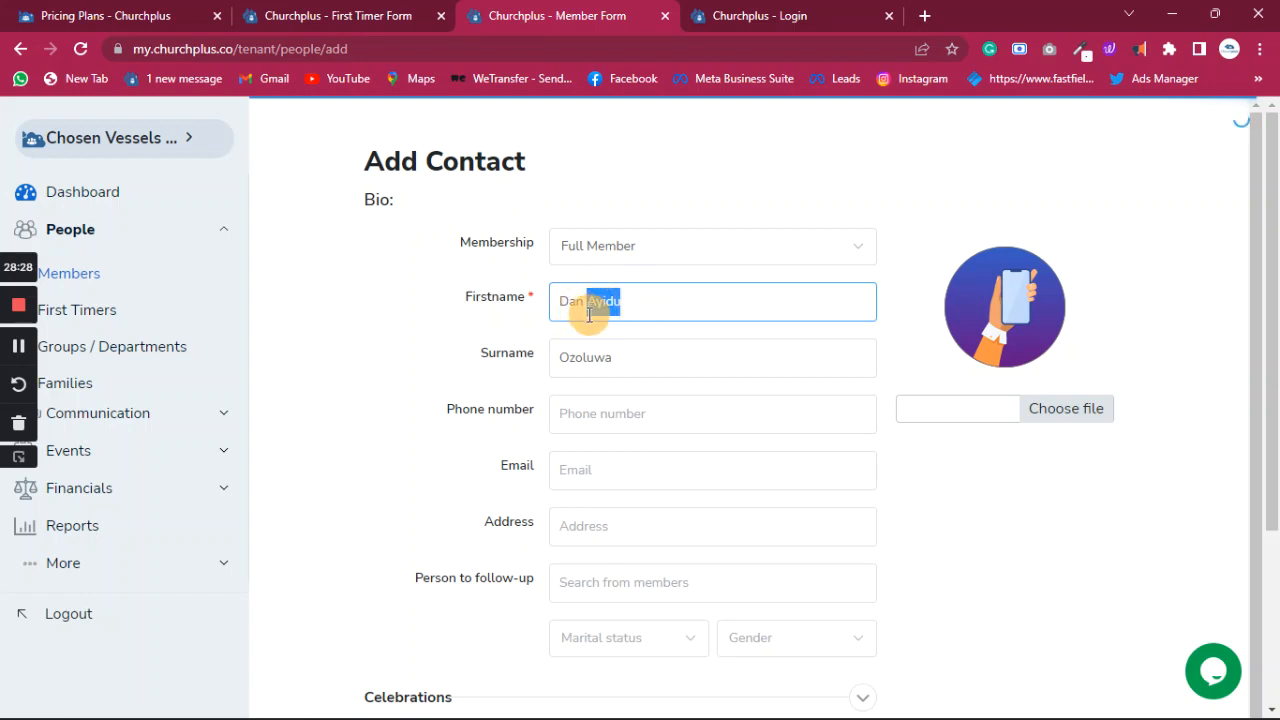
pyautogui.hotkey('ctrl', 'x')
pyautogui.click(608, 357)
pyautogui.moveTo(608, 357); pyautogui.dragTo(517, 369)
pyautogui.hotkey('ctrl', 'v')
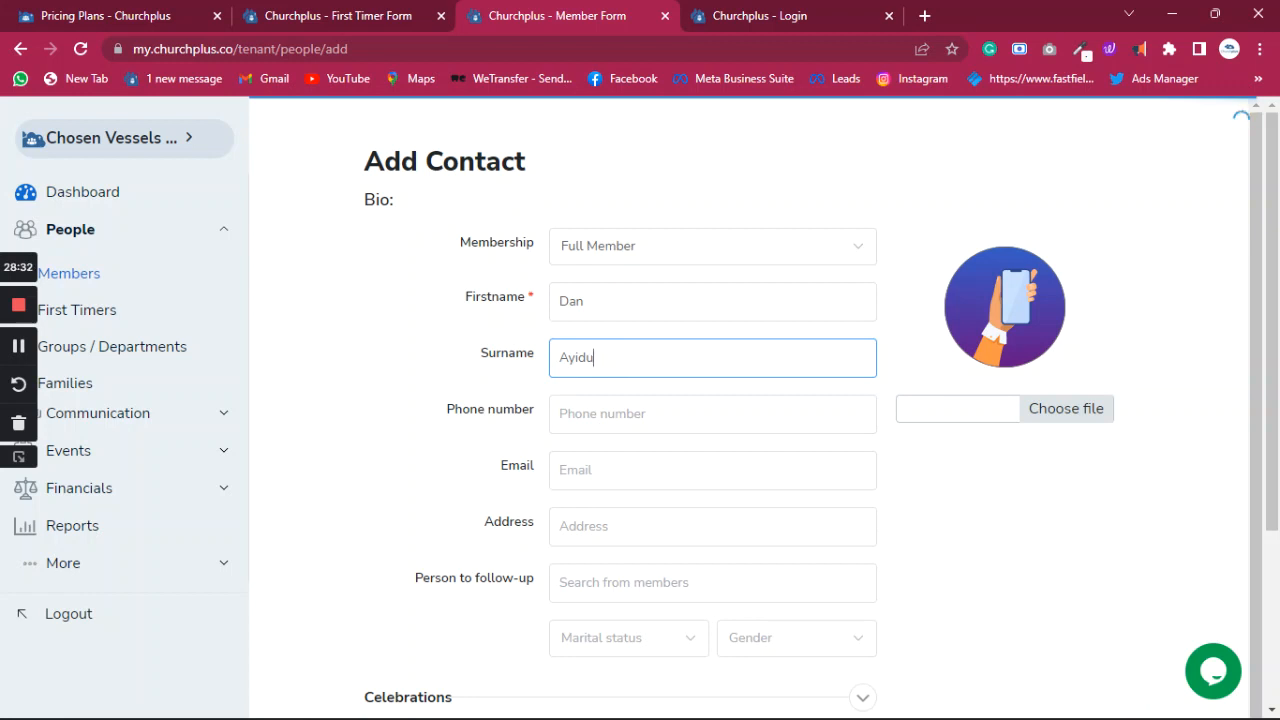
pyautogui.hotkey('alt', 'Tab')
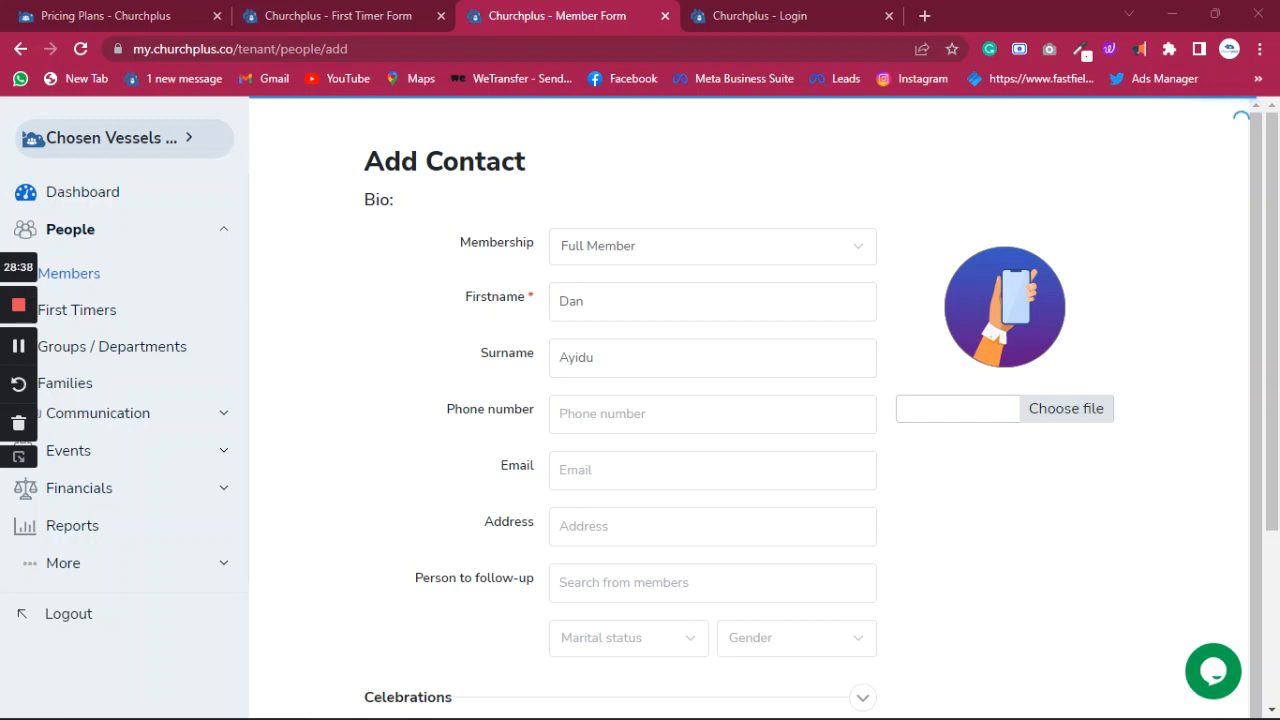
# - Paste the member's phone number into the Phone field, leaving Email empty
pyautogui.click(596, 478)
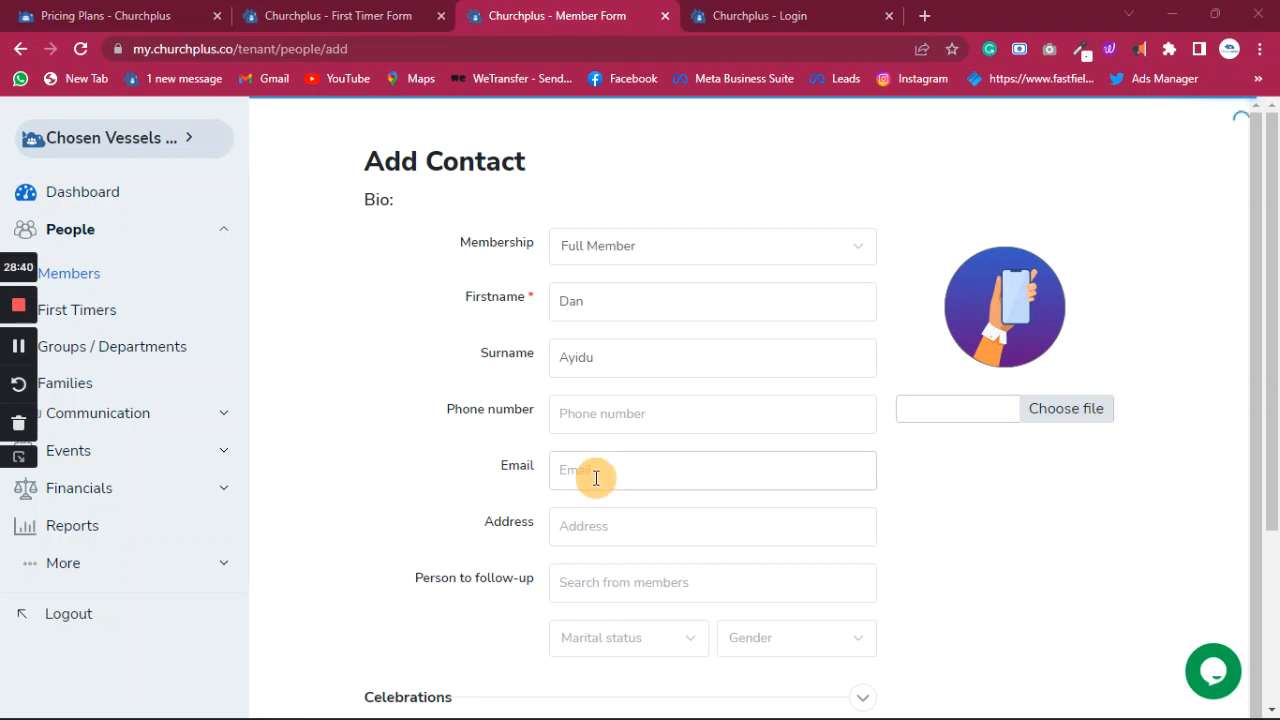
pyautogui.click(603, 416)
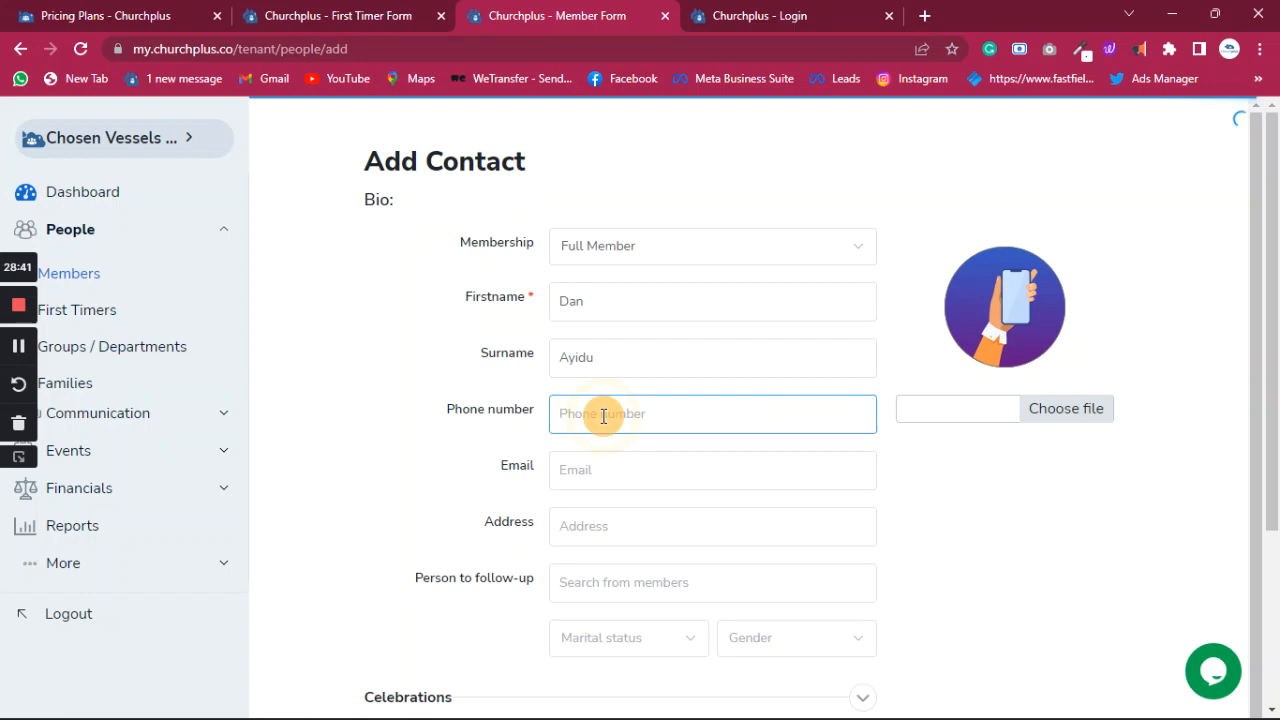
pyautogui.hotkey('ctrl', 'v')
pyautogui.click(593, 470)
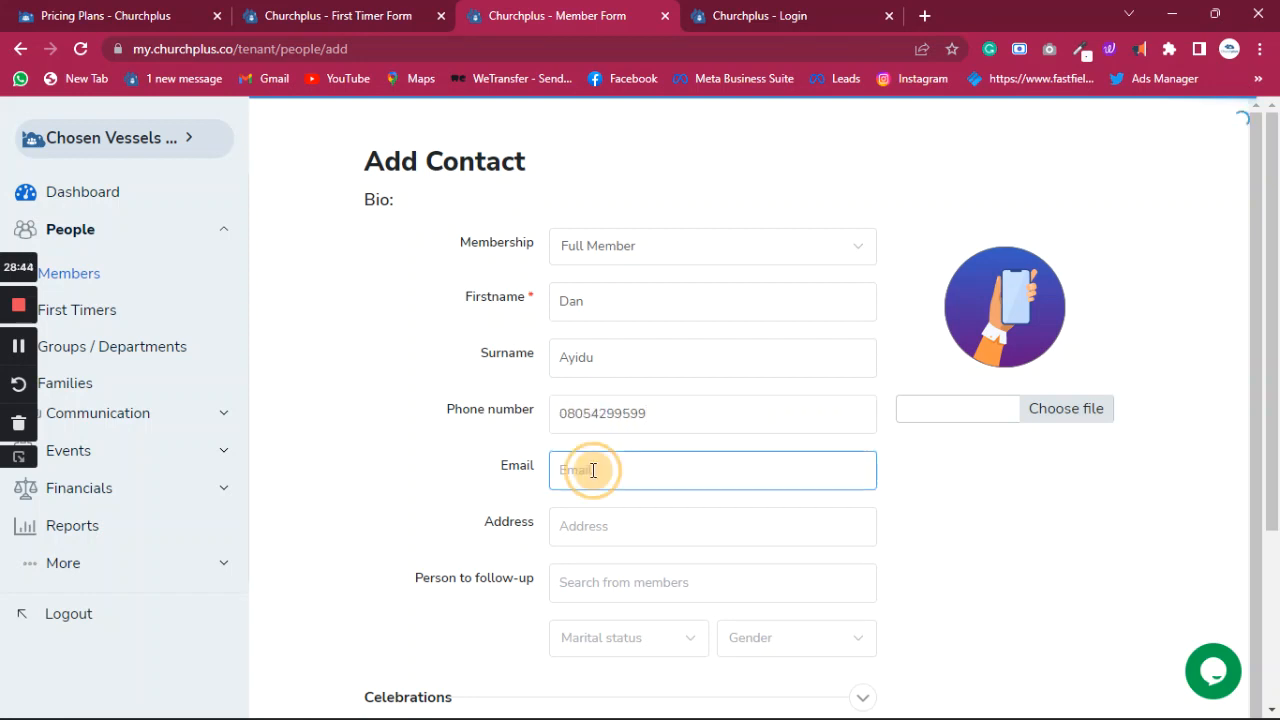
pyautogui.write('to')
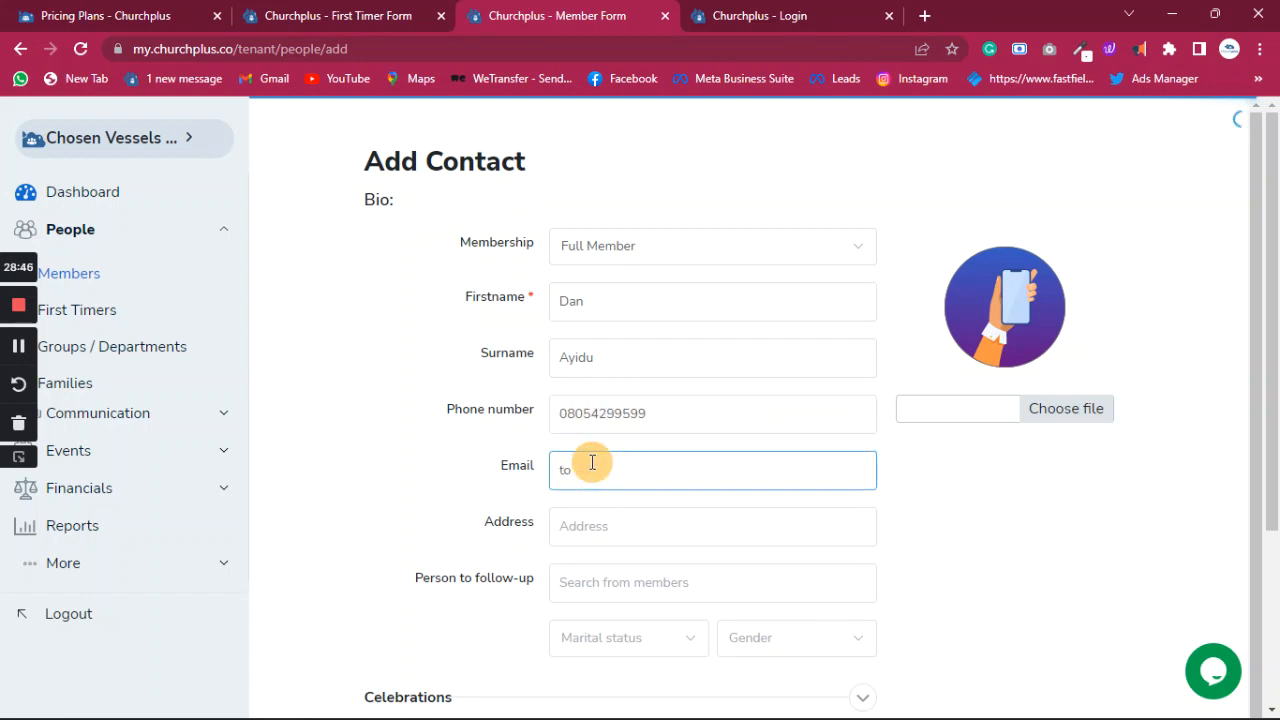
pyautogui.press('BackSpace')
pyautogui.press('BackSpace')
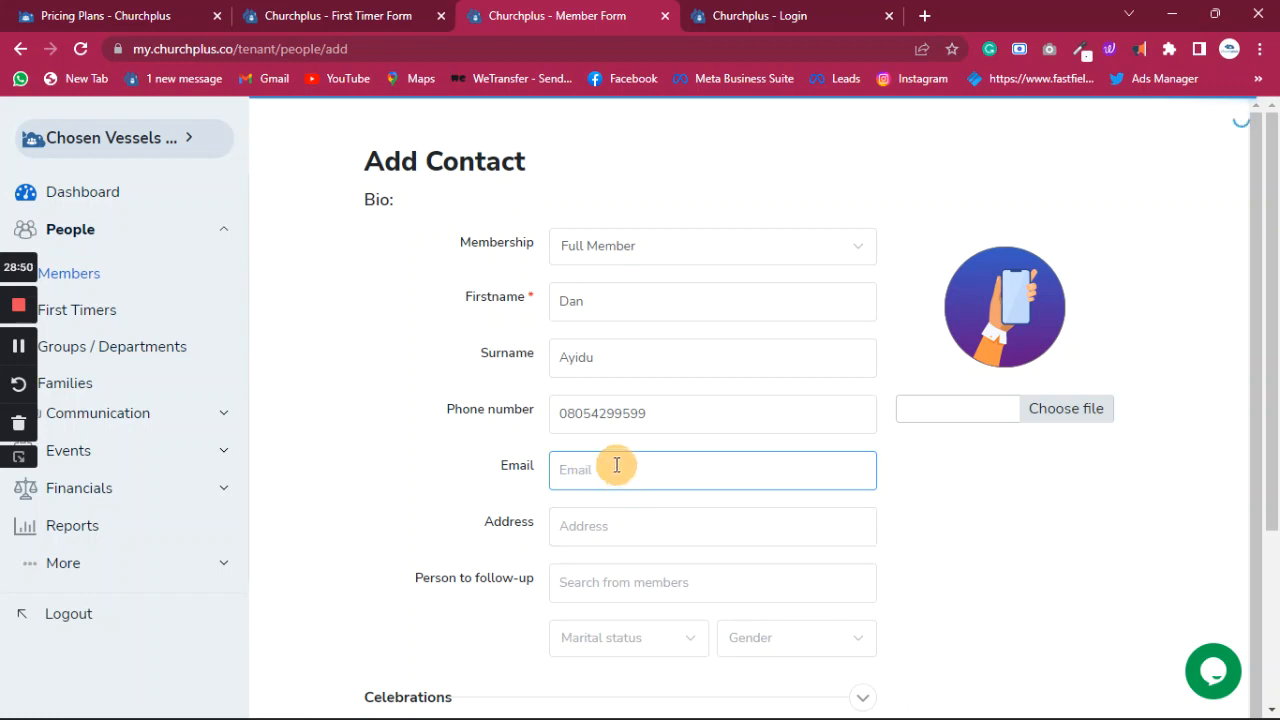
# - Scroll down to the Birthday Day list, then select the member's first name to copy
pyautogui.scroll(-1, 617, 465)
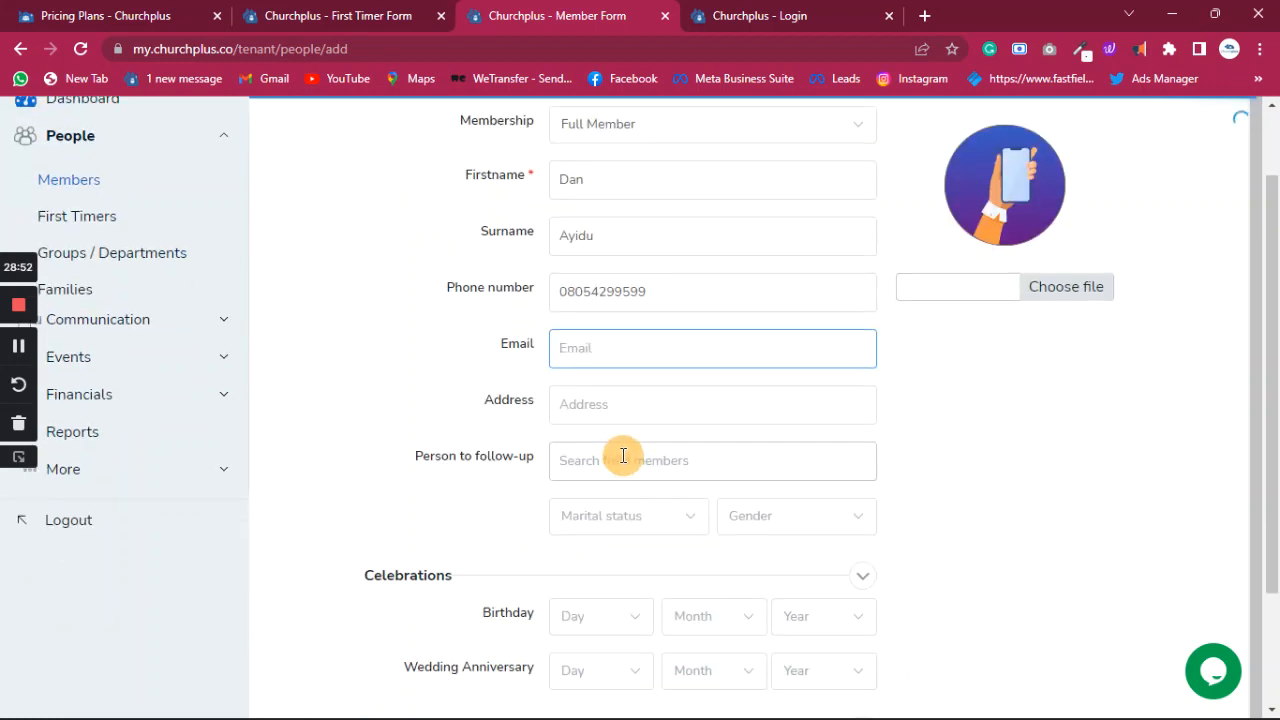
pyautogui.scroll(-1, 660, 530)
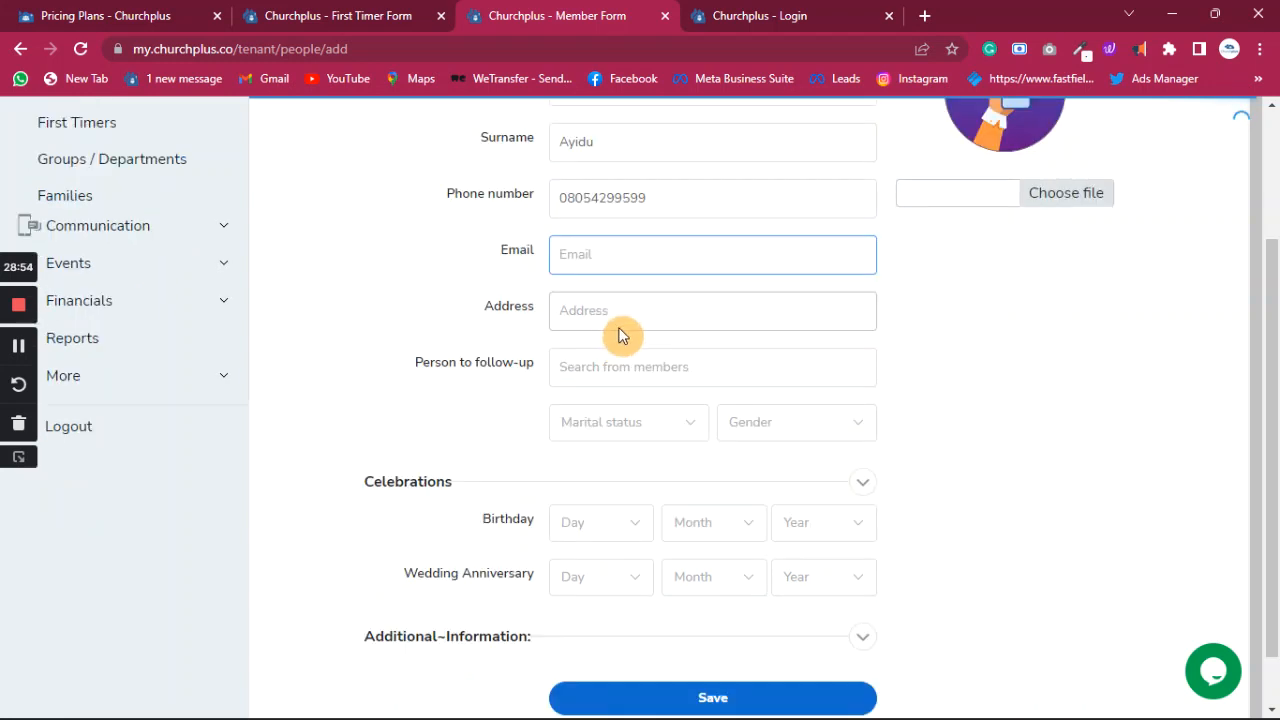
pyautogui.scroll(-1, 620, 335)
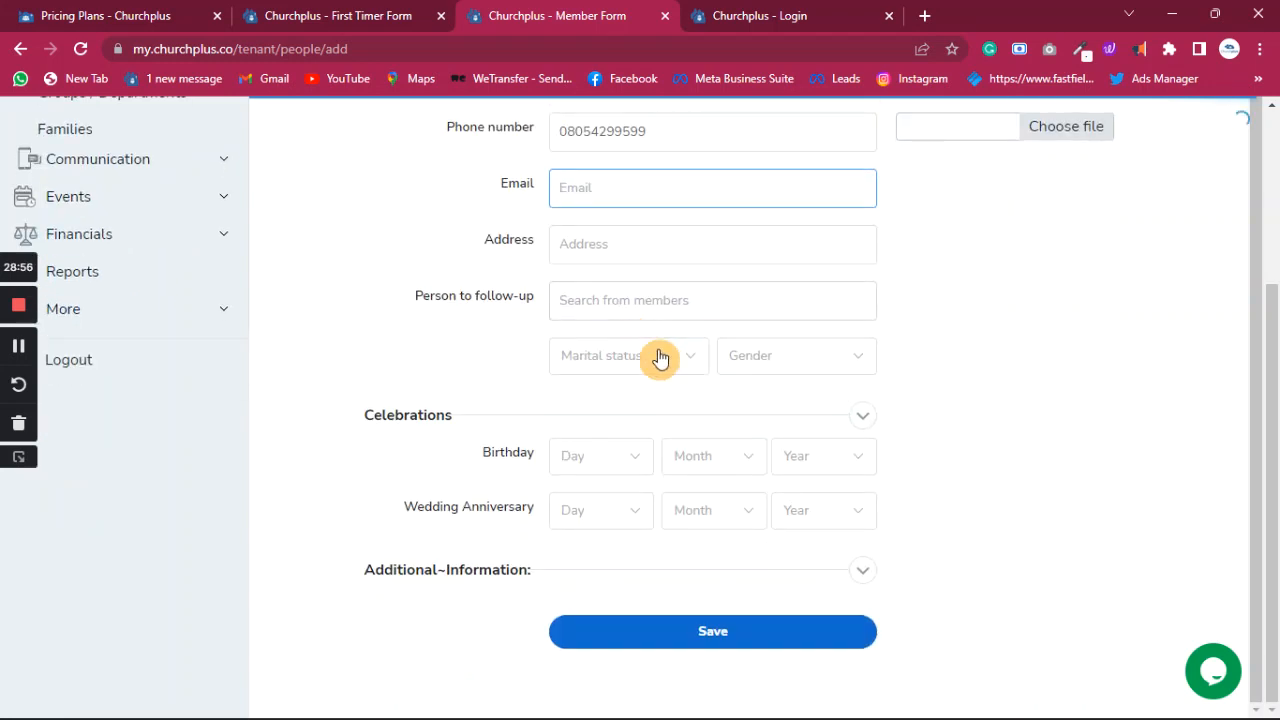
pyautogui.click(631, 464)
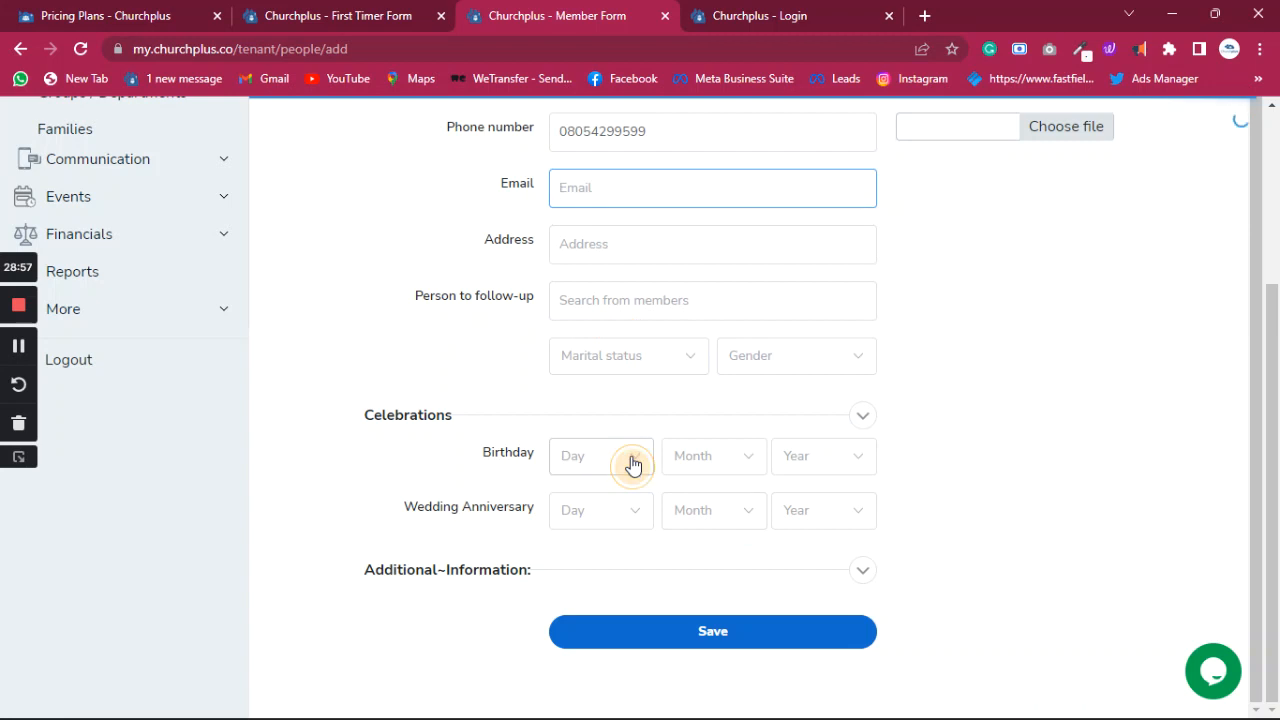
pyautogui.scroll(-2, 597, 580)
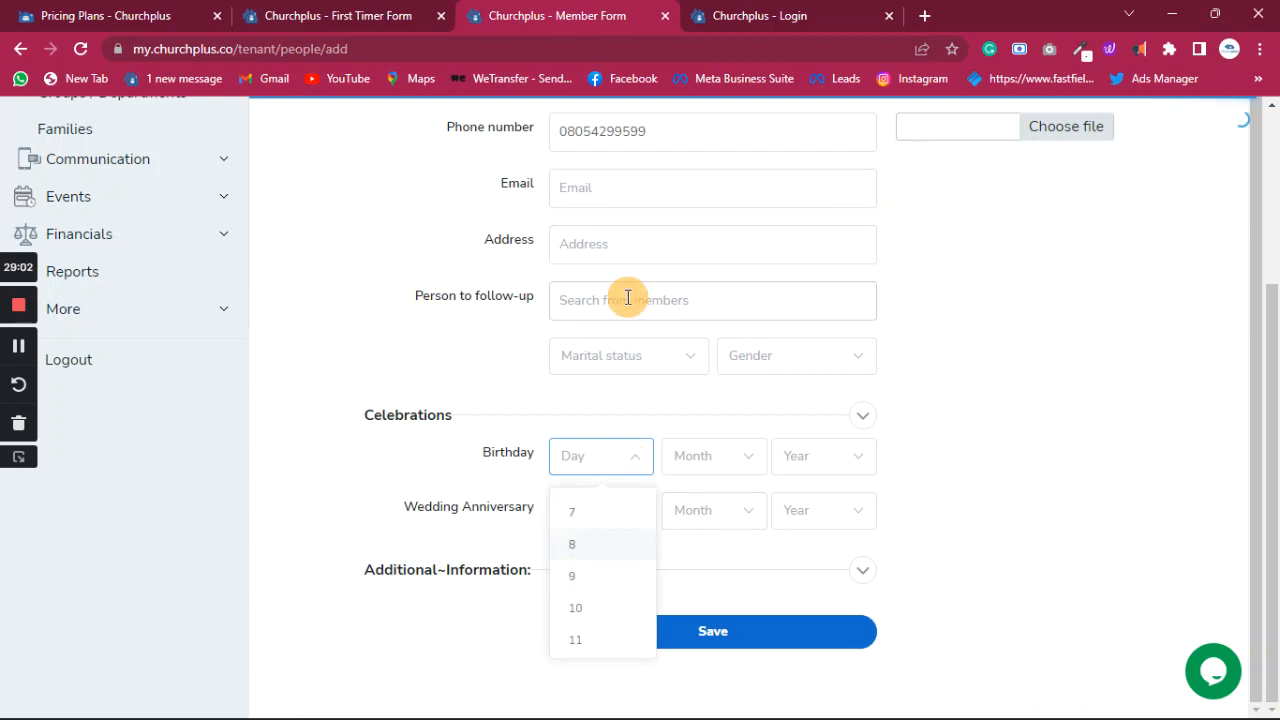
pyautogui.scroll(4, 634, 297)
pyautogui.moveTo(586, 300); pyautogui.dragTo(532, 302)
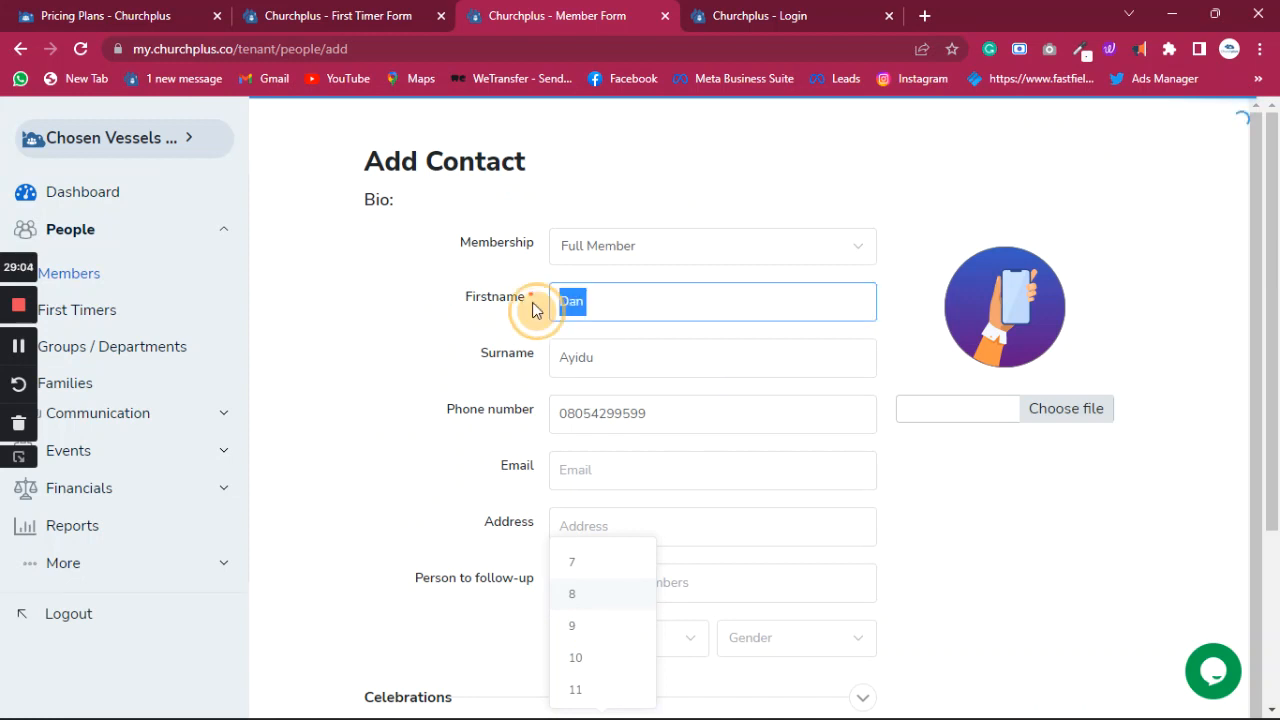
# - Clear wrongly pasted text from the Email field and restore the original surname
pyautogui.click(586, 470)
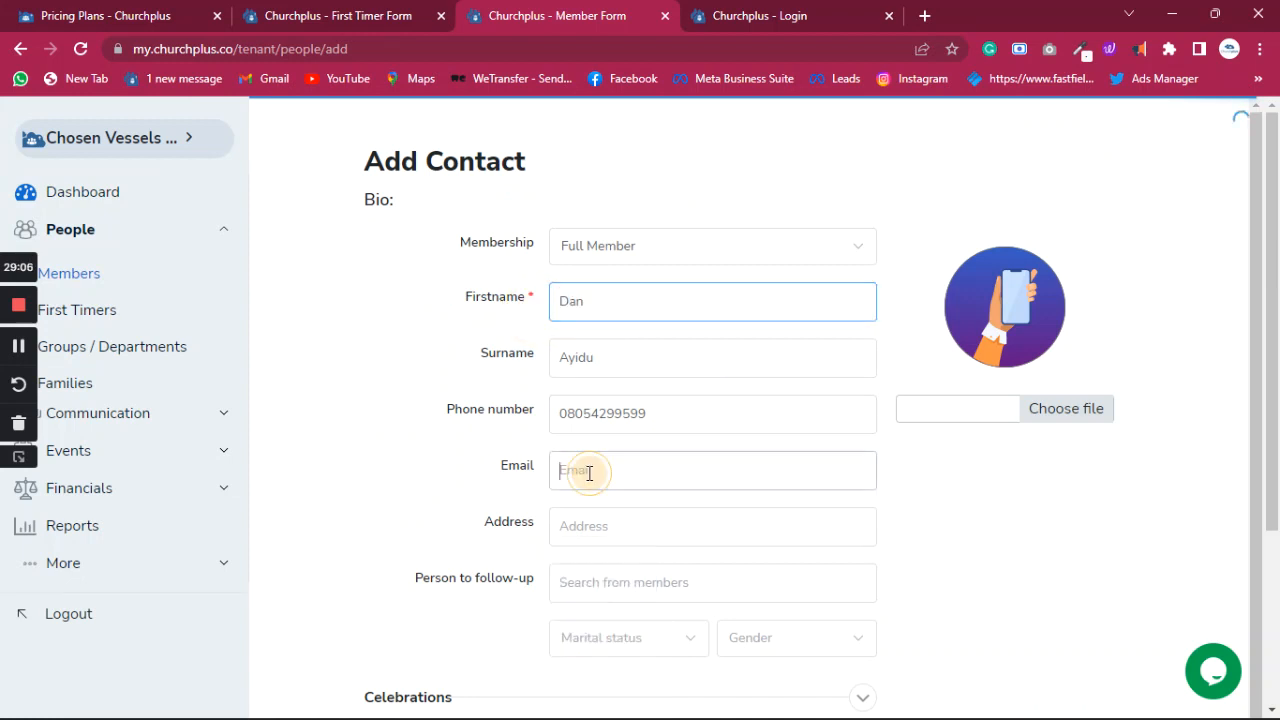
pyautogui.hotkey('ctrl', 'v')
pyautogui.moveTo(640, 470); pyautogui.dragTo(514, 470)
pyautogui.press('BackSpace')
pyautogui.moveTo(602, 300); pyautogui.dragTo(543, 296)
pyautogui.hotkey('ctrl', 'c')
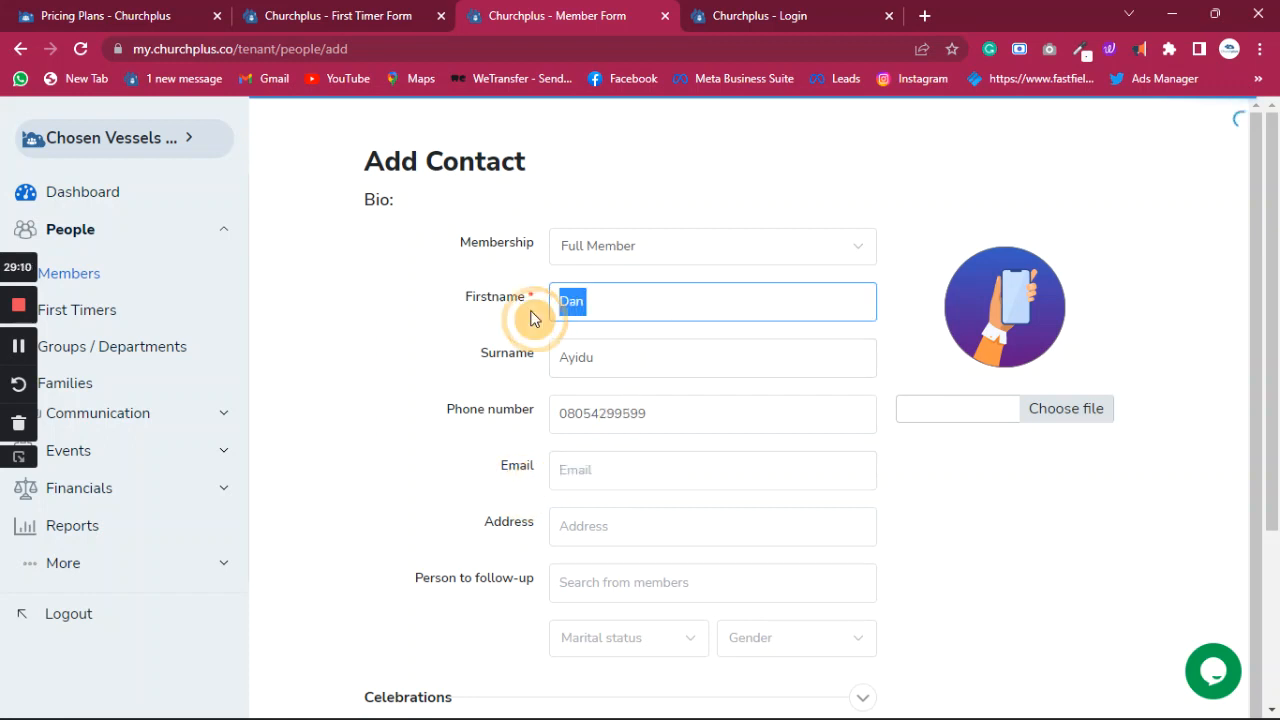
pyautogui.click(606, 472)
pyautogui.hotkey('ctrl', 'v')
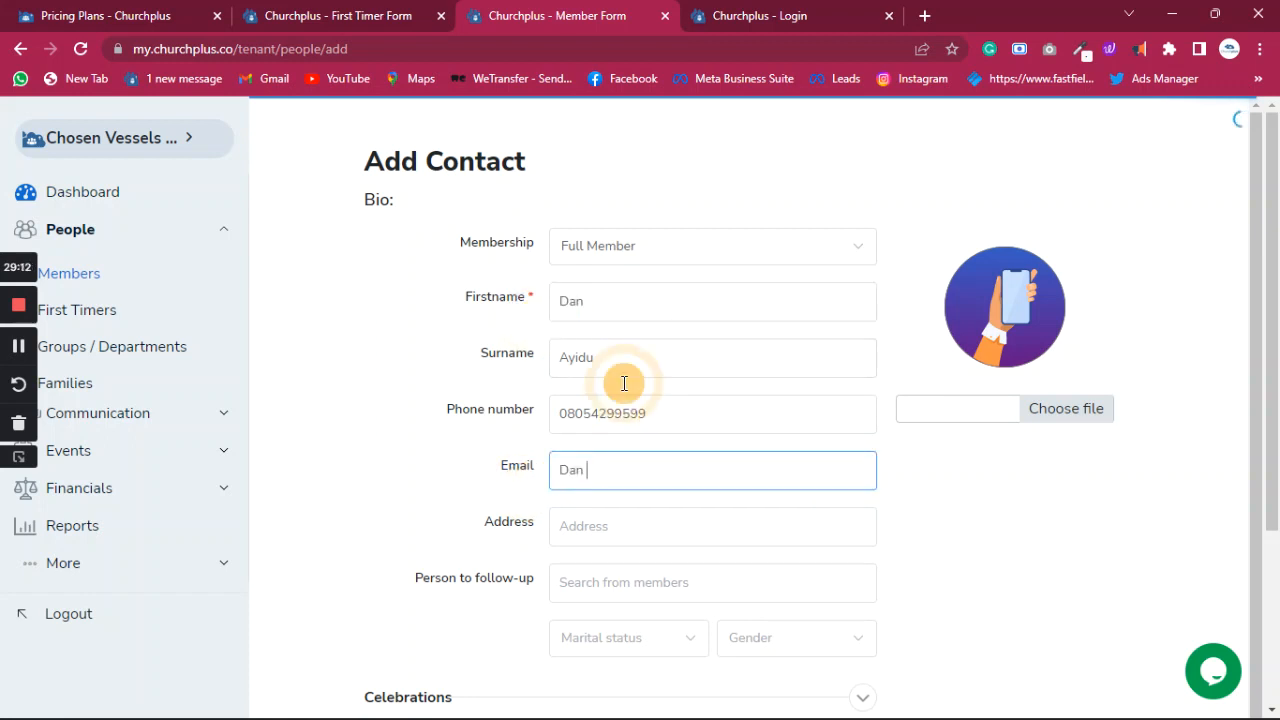
pyautogui.moveTo(608, 357); pyautogui.dragTo(505, 360)
pyautogui.hotkey('ctrl', 'v')
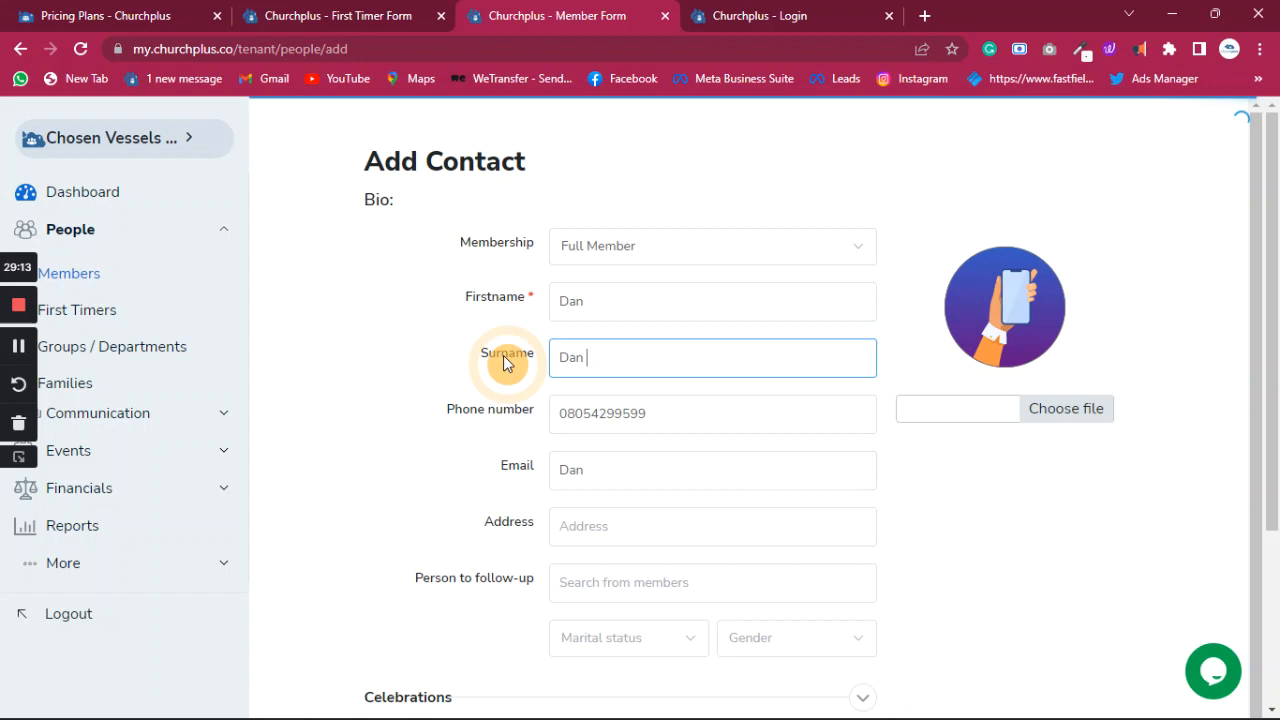
pyautogui.click(592, 468)
pyautogui.hotkey('ctrl', 'v')
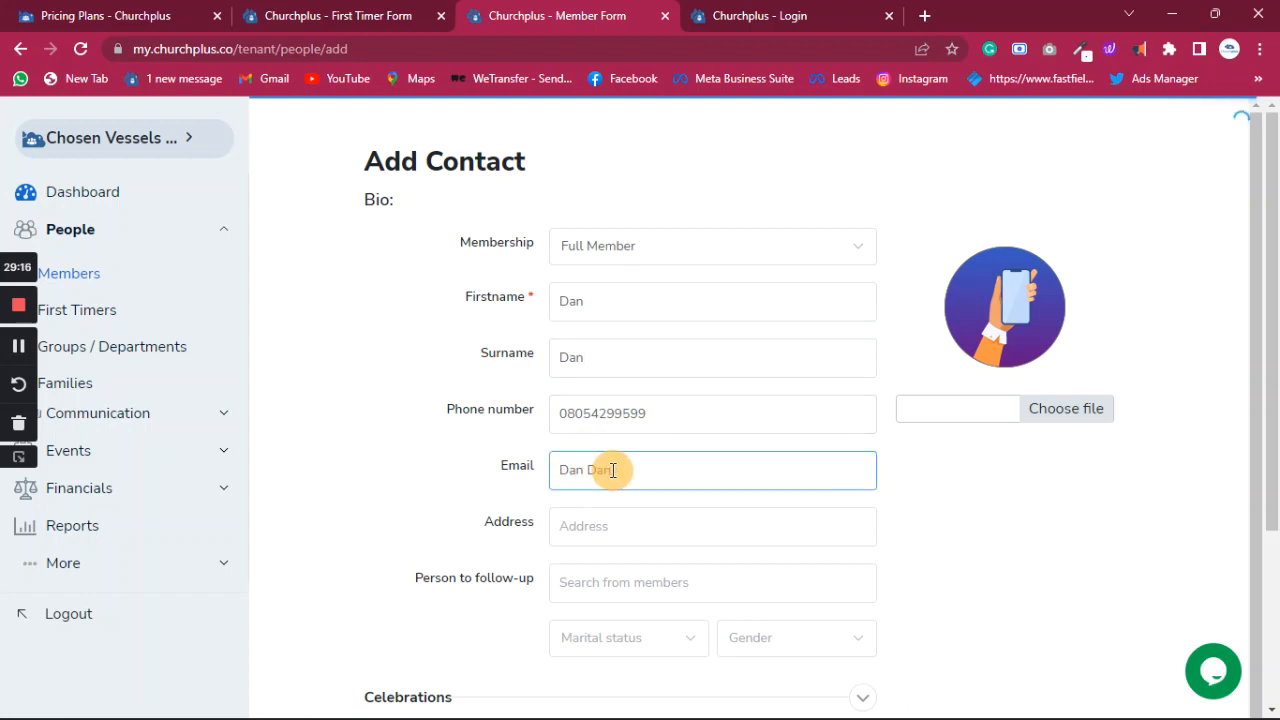
pyautogui.doubleClick(605, 470)
pyautogui.press('BackSpace')
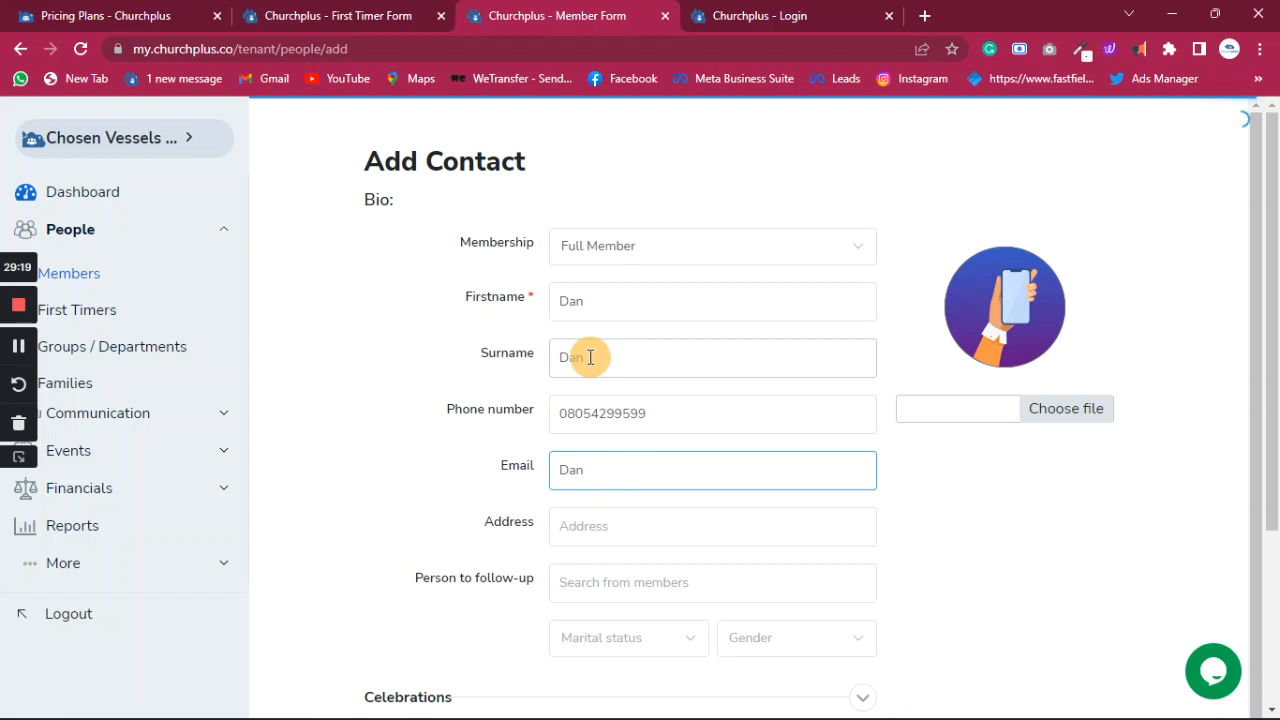
pyautogui.moveTo(594, 357); pyautogui.dragTo(557, 366)
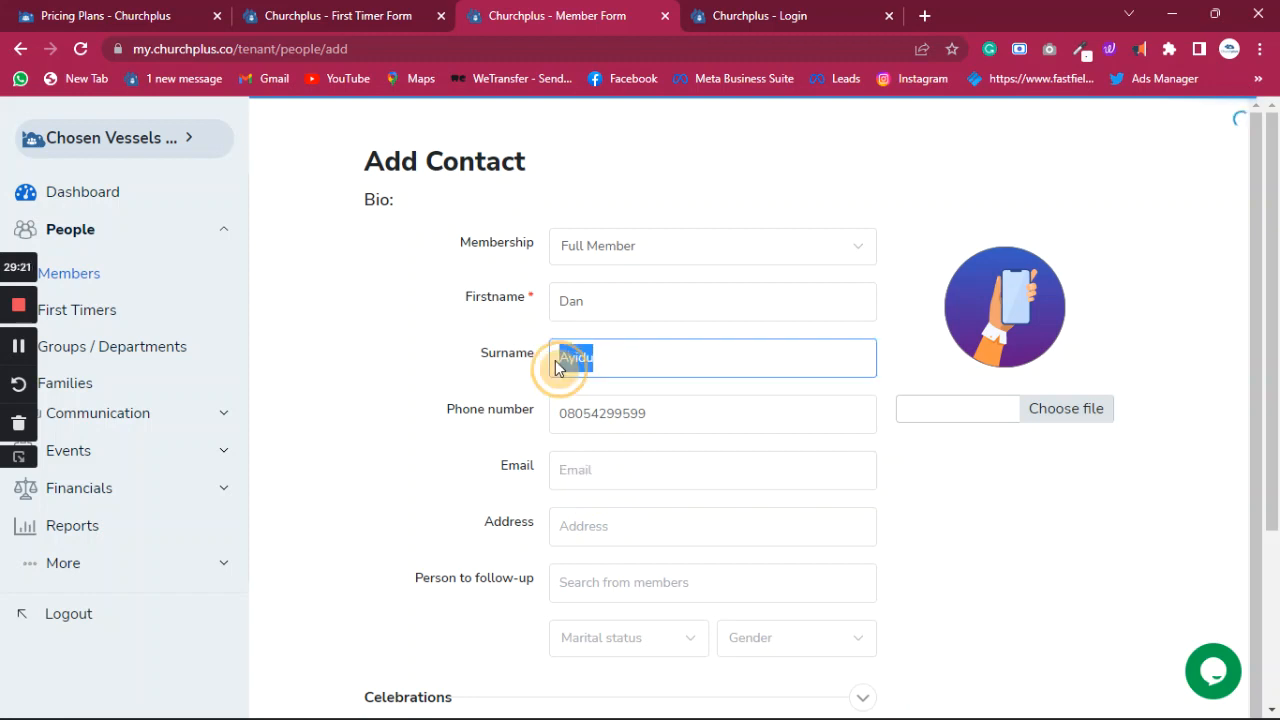
pyautogui.click(571, 474)
pyautogui.click(567, 412)
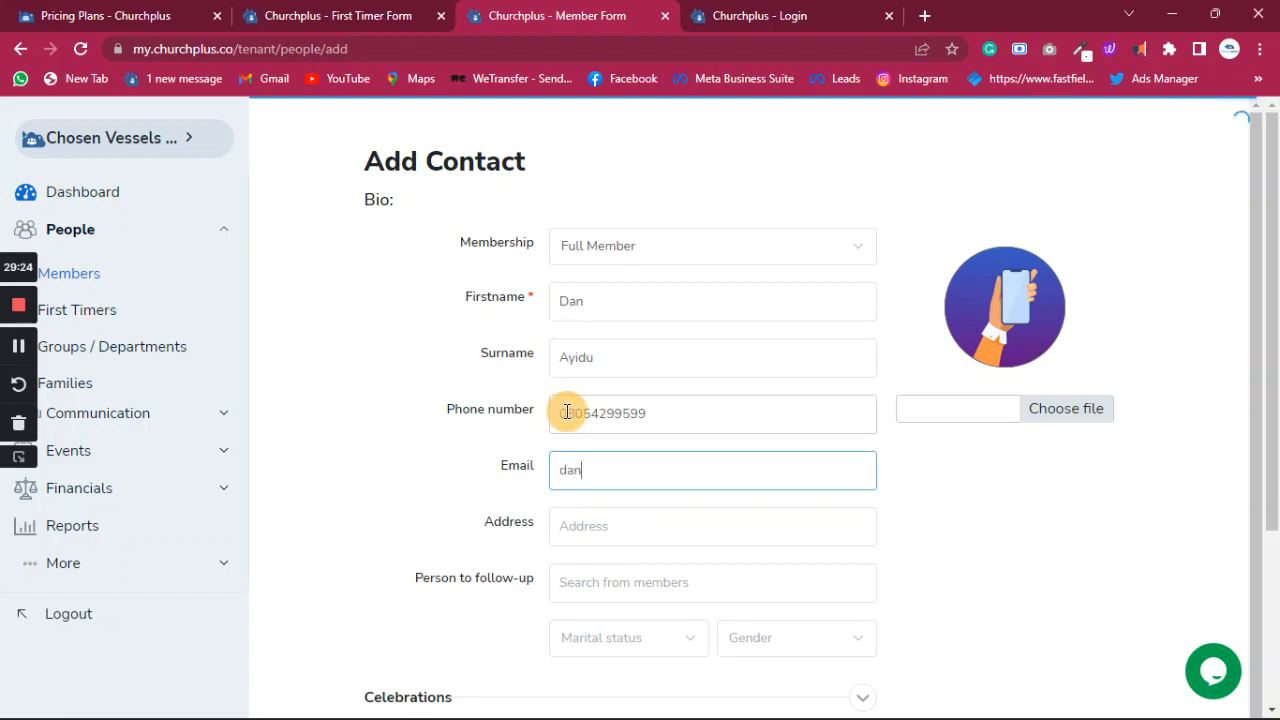
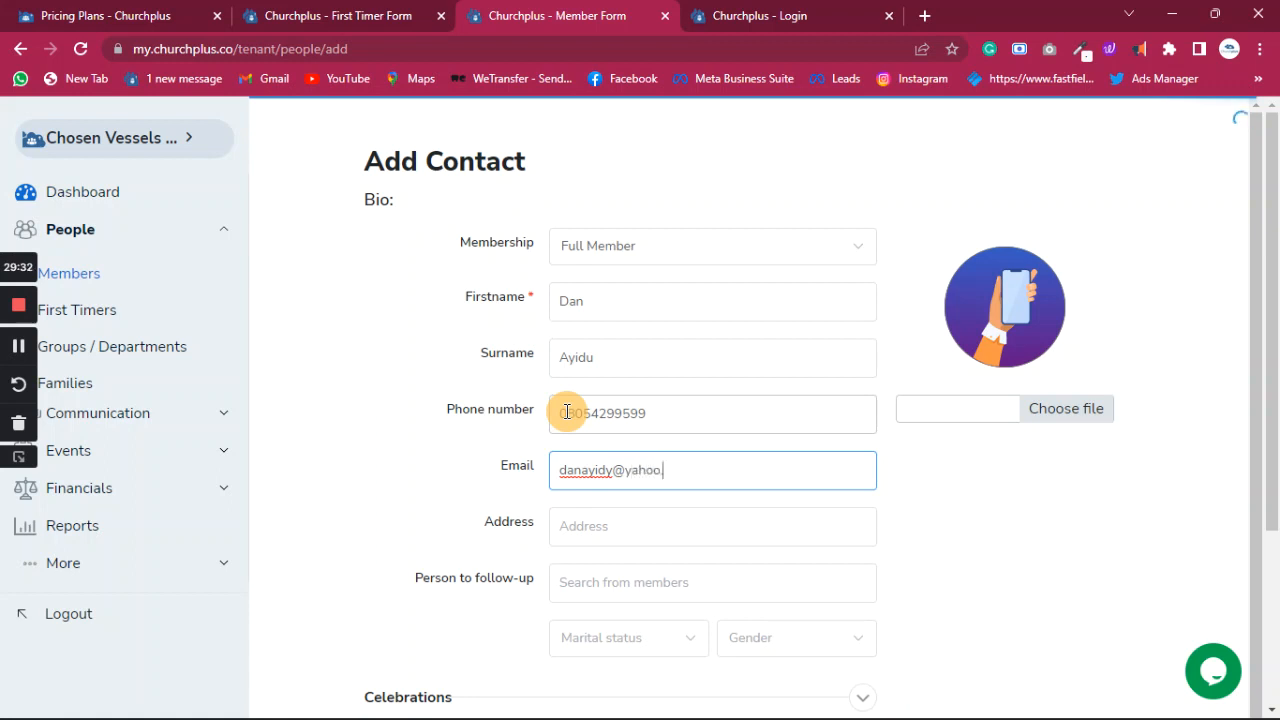
# - Type the member's email address, correcting its last letter
pyautogui.click(614, 473)
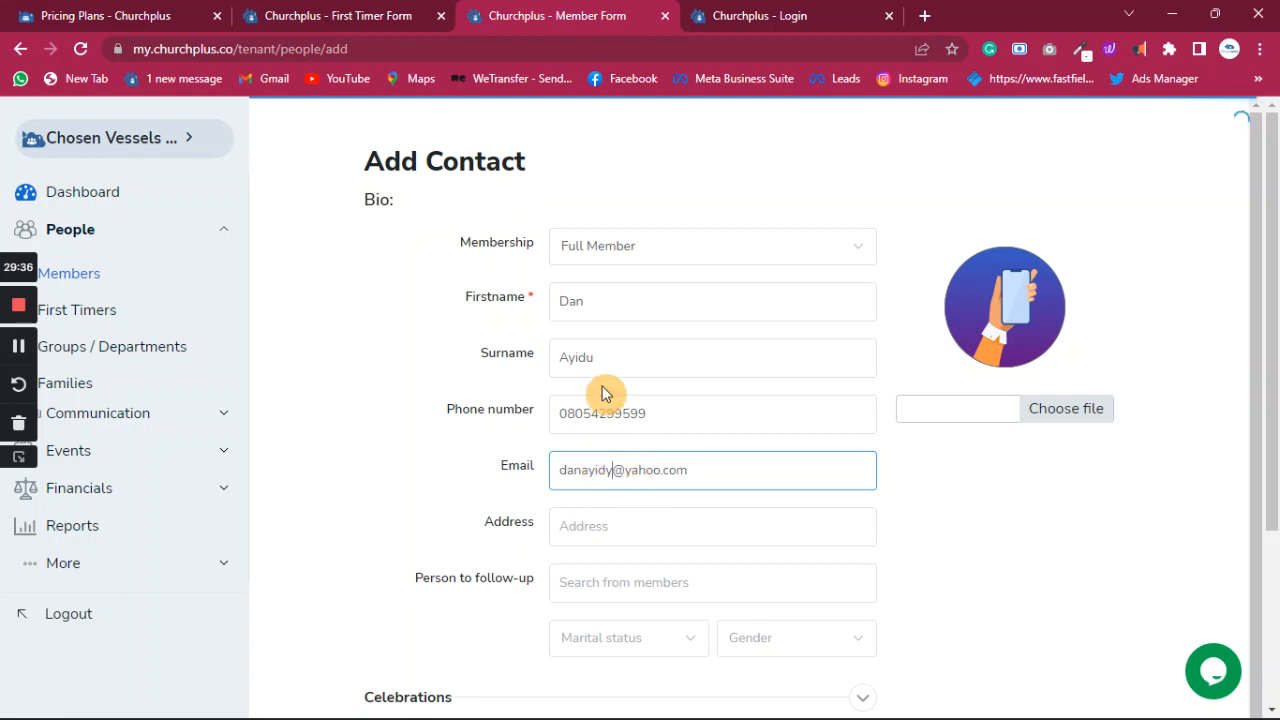
pyautogui.press('BackSpace')
pyautogui.write('u')
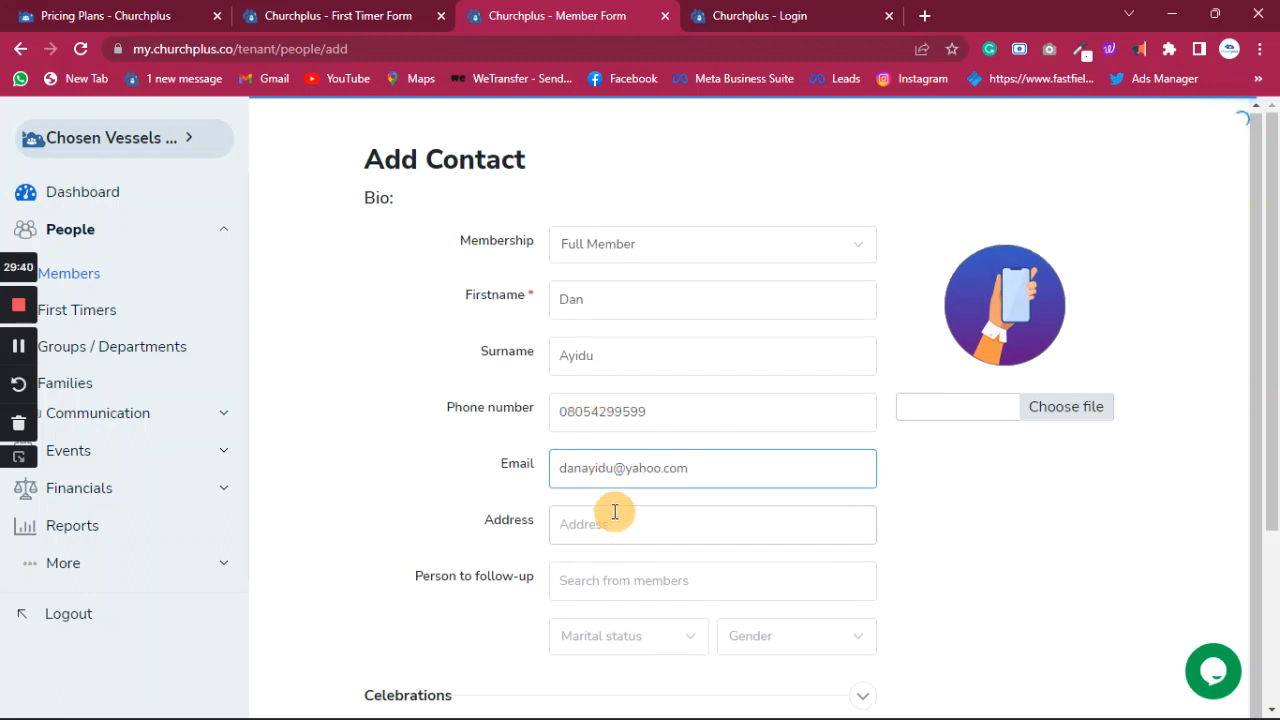
# - Set marital status to Married and gender to Male
pyautogui.scroll(-2, 614, 503)
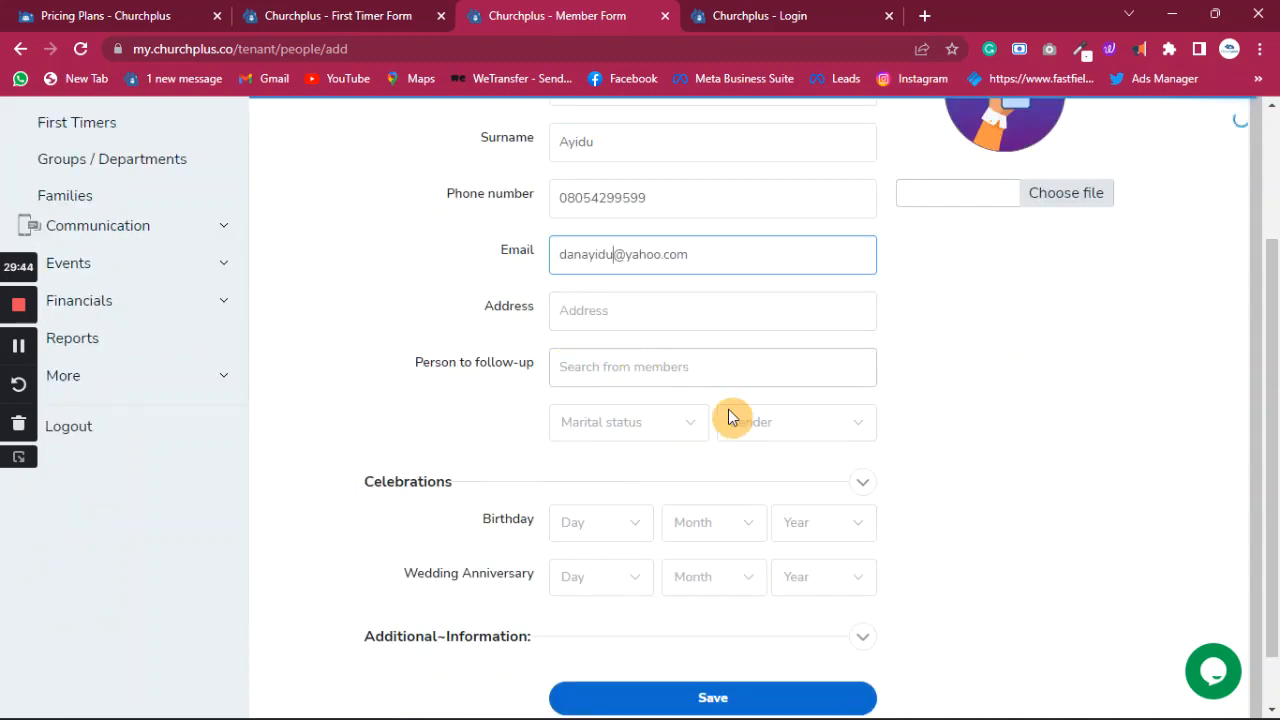
pyautogui.scroll(-1, 686, 430)
pyautogui.click(672, 358)
pyautogui.click(600, 448)
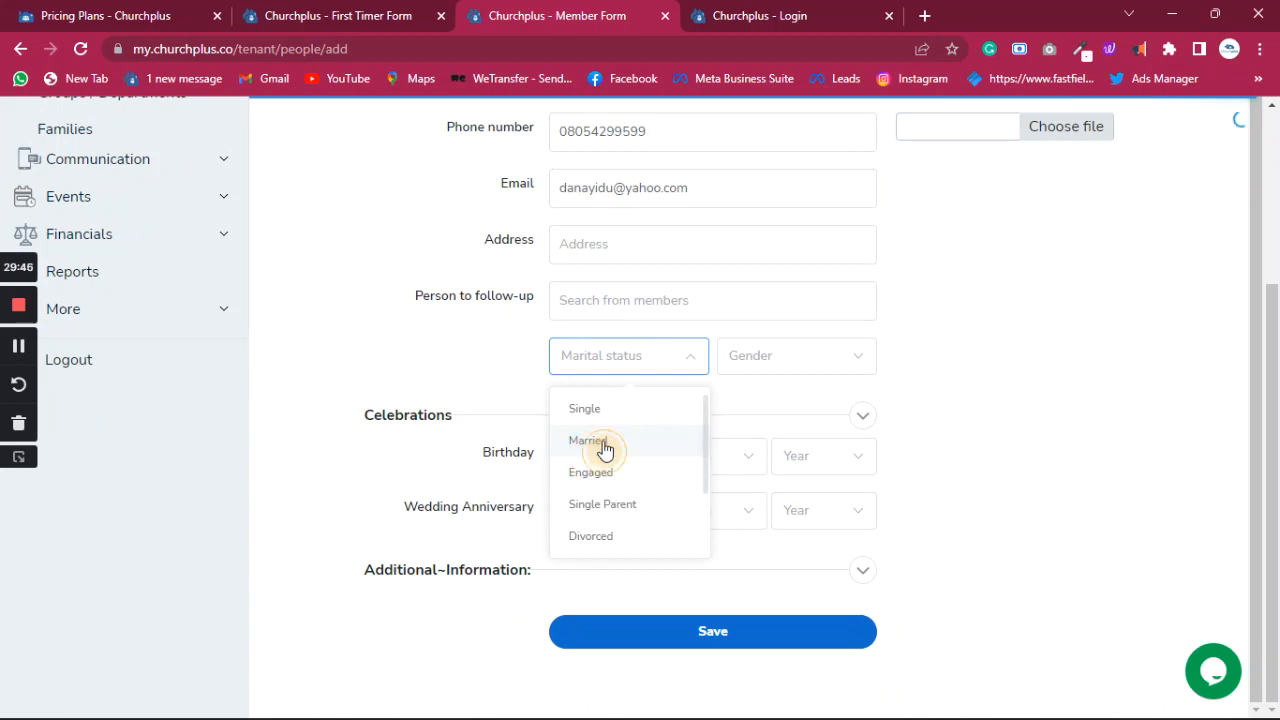
pyautogui.click(799, 360)
pyautogui.click(757, 412)
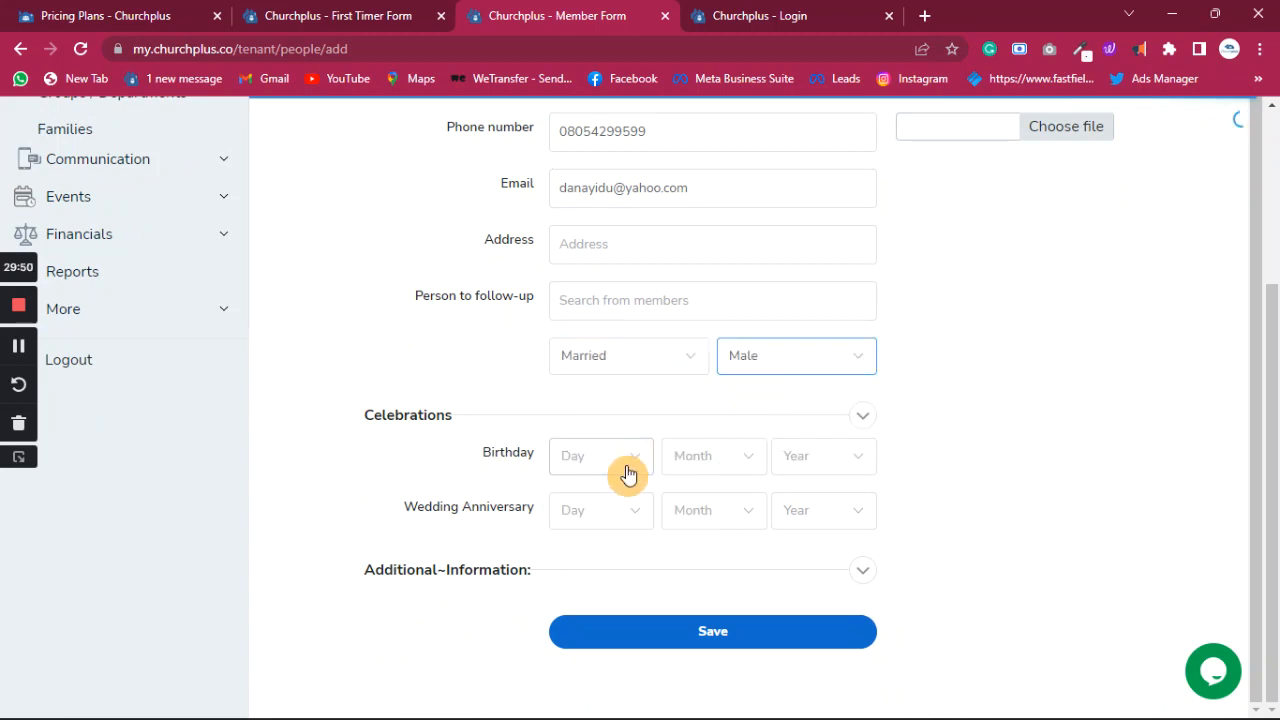
pyautogui.click(626, 460)
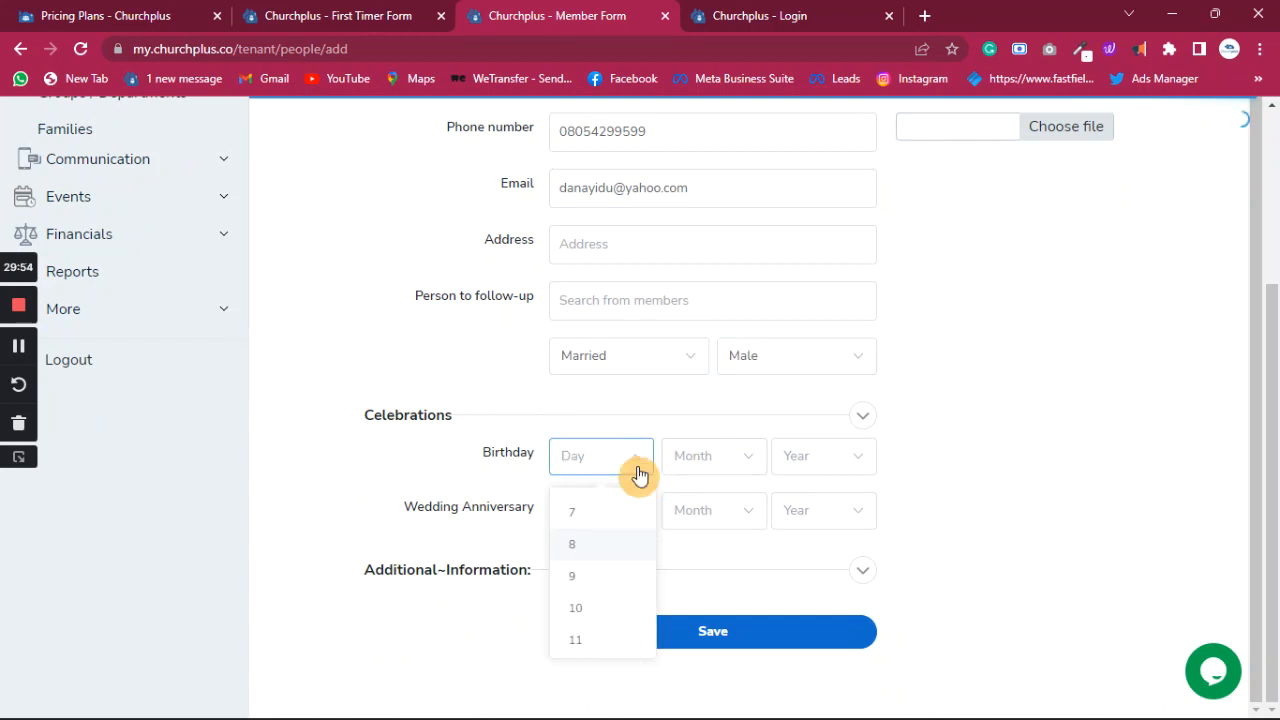
# - Set the member's birthday to 15 April
pyautogui.scroll(-2, 590, 610)
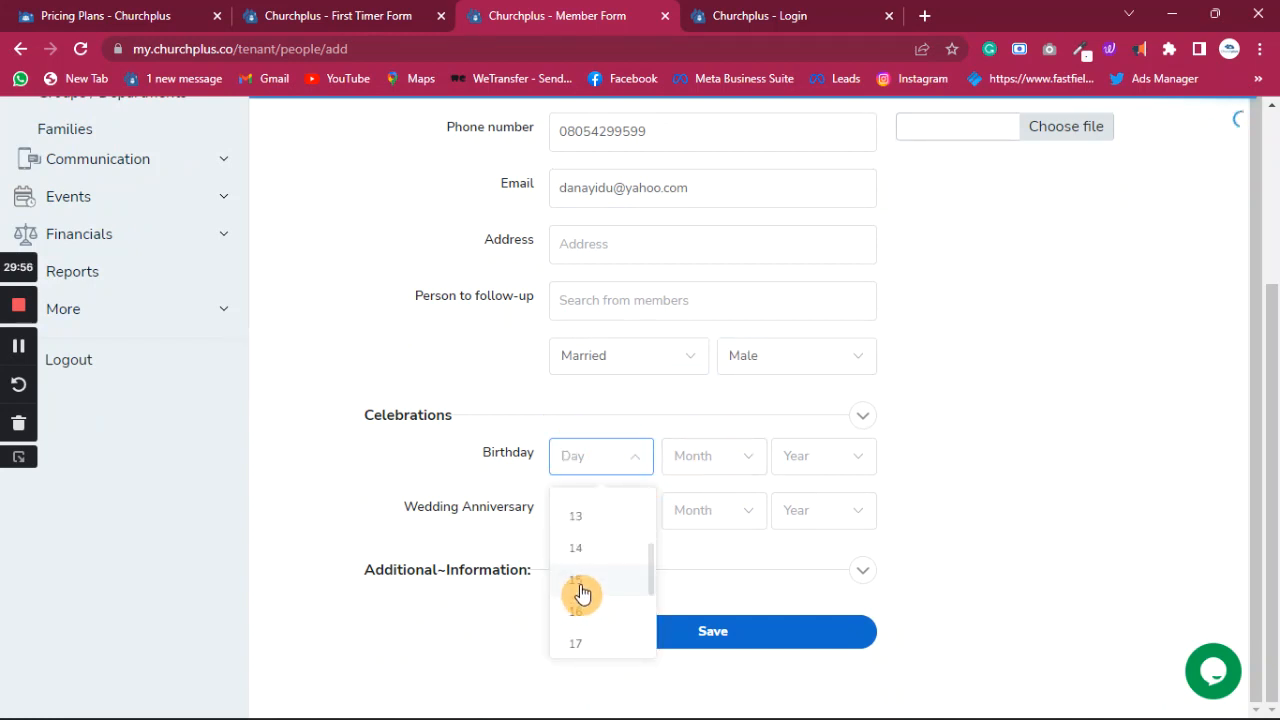
pyautogui.click(585, 588)
pyautogui.click(734, 455)
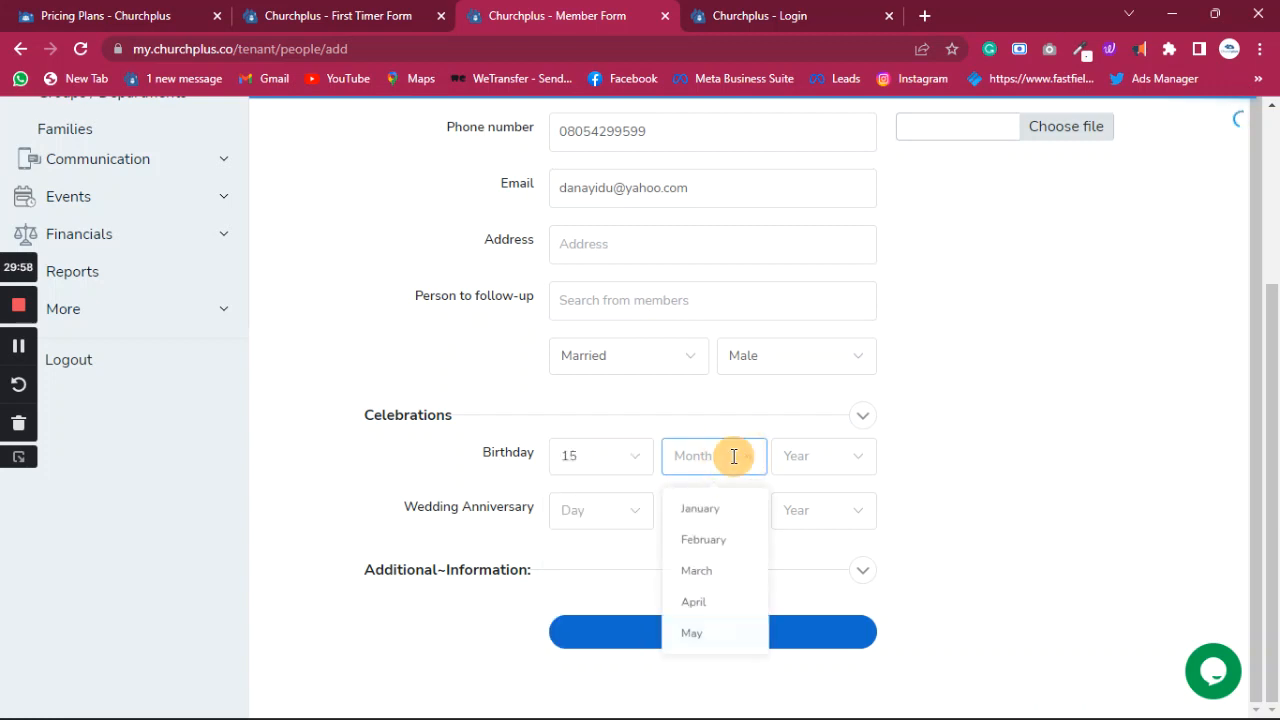
pyautogui.click(694, 604)
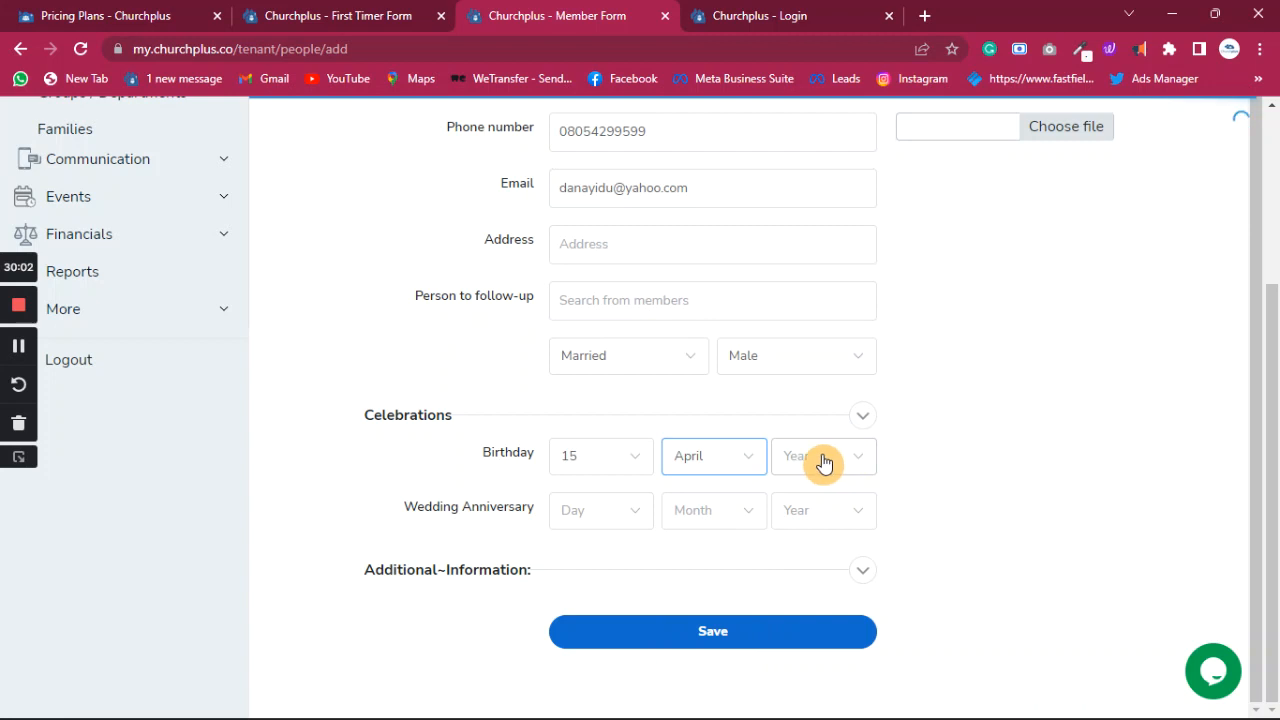
# - Set the wedding anniversary to 14 February 2009
pyautogui.click(637, 519)
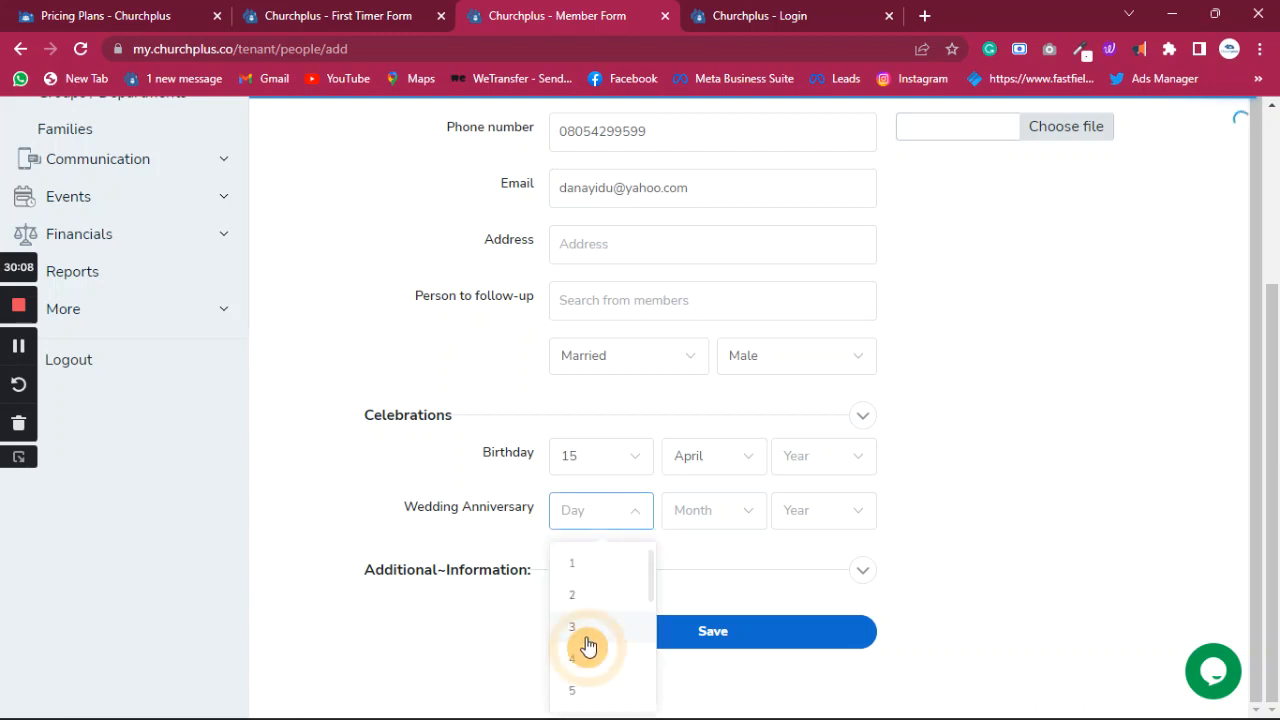
pyautogui.click(719, 514)
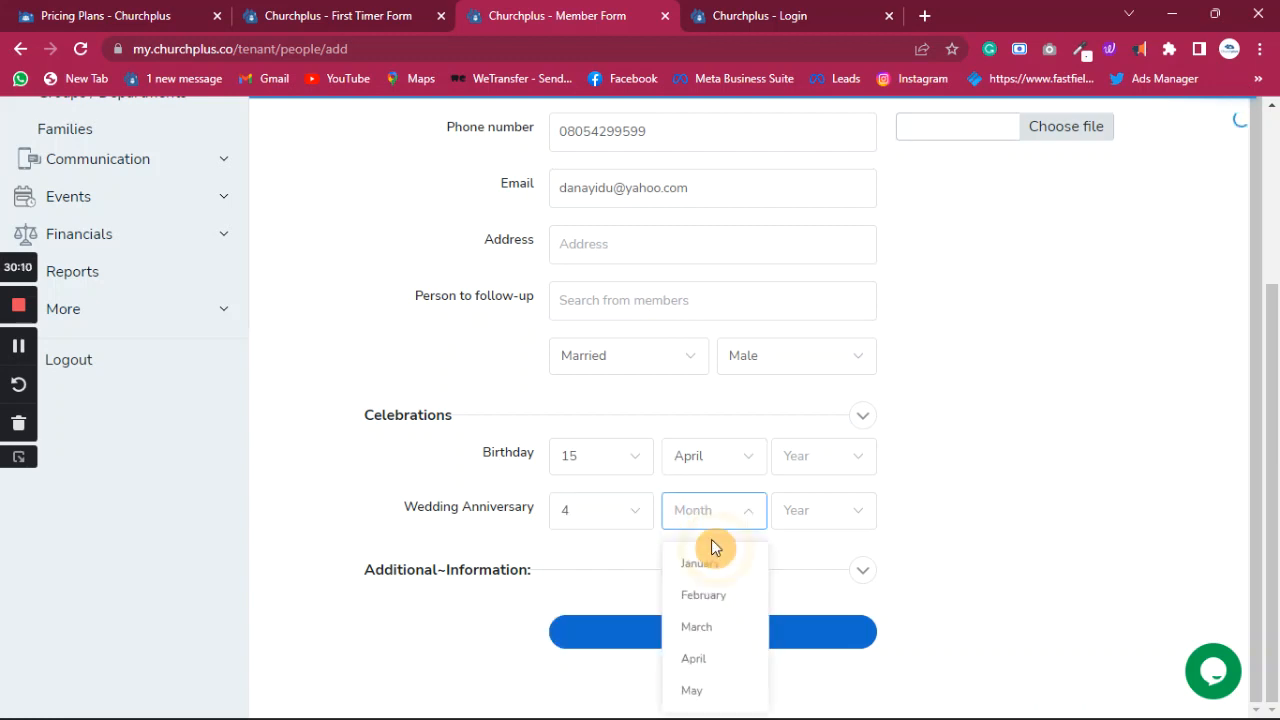
pyautogui.click(703, 595)
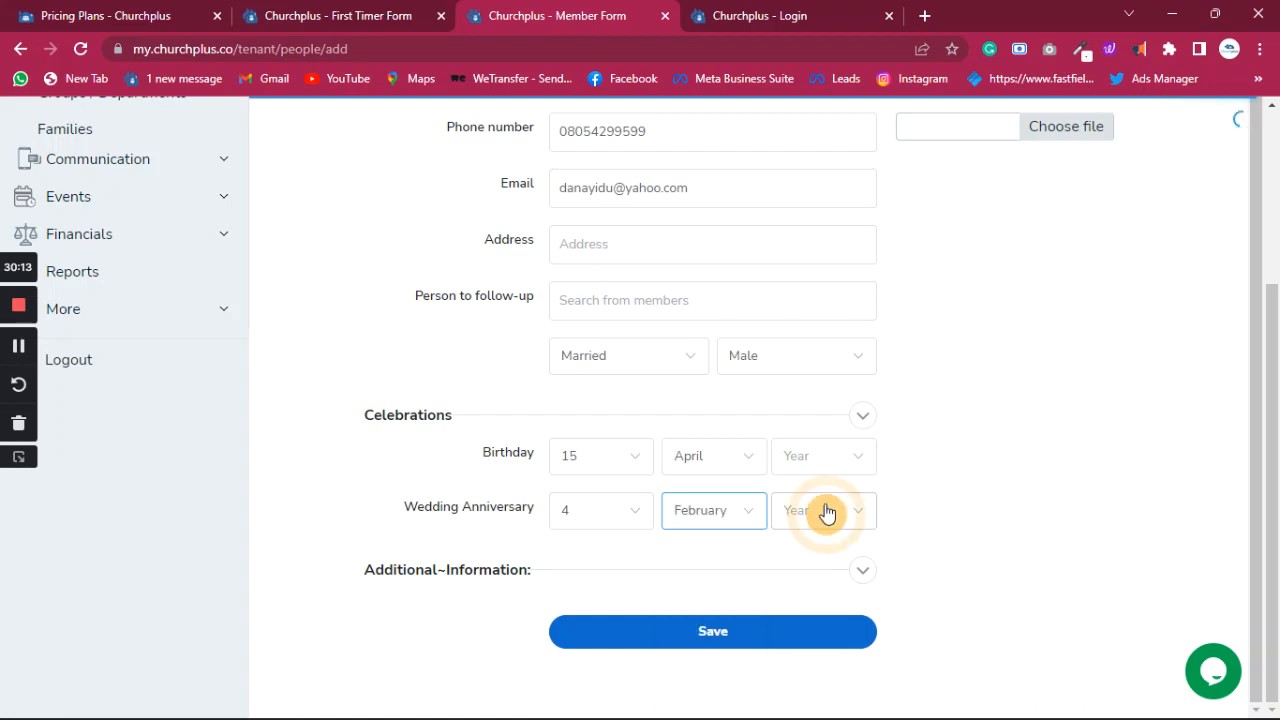
pyautogui.click(620, 509)
pyautogui.scroll(-4, 577, 669)
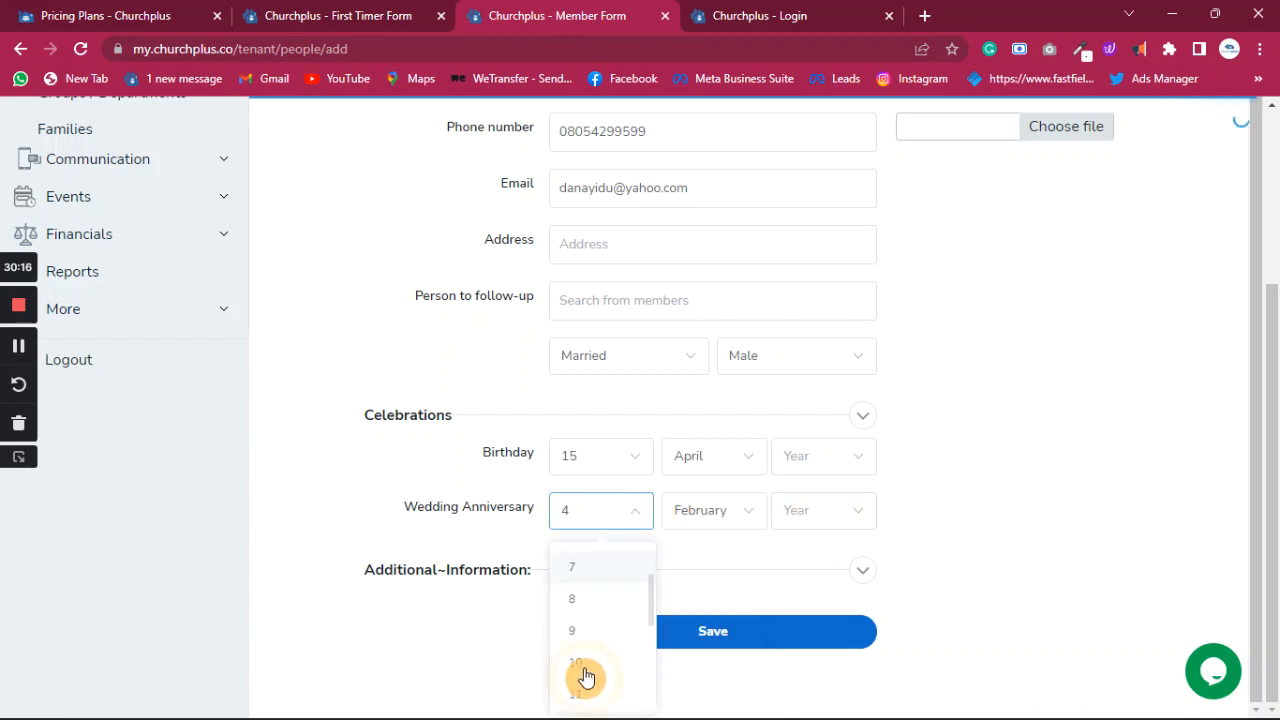
pyautogui.click(718, 570)
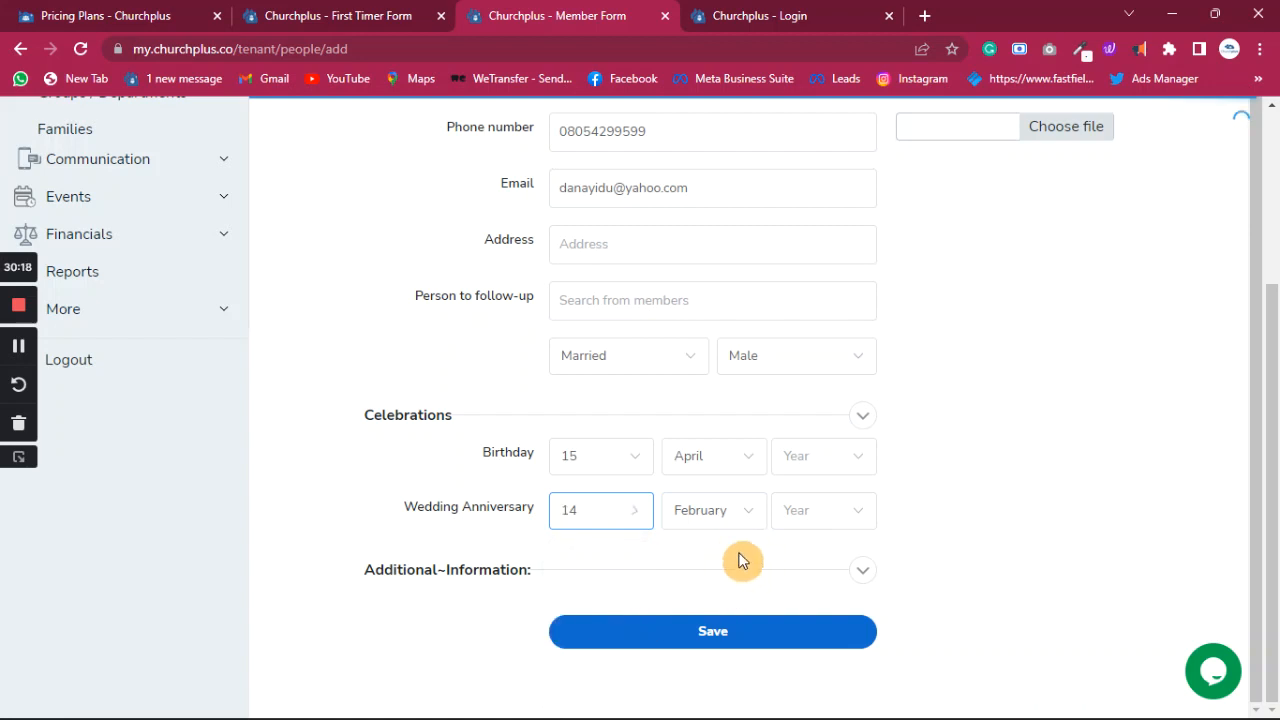
pyautogui.click(826, 511)
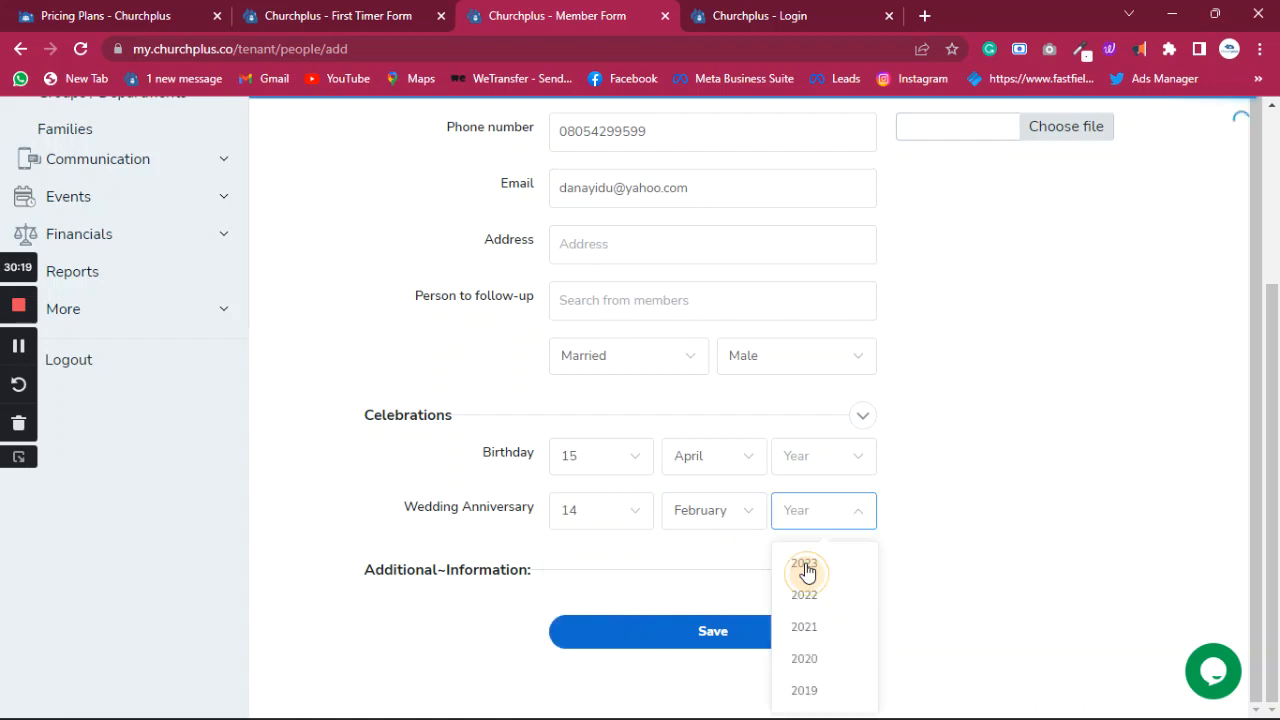
pyautogui.scroll(-4, 808, 572)
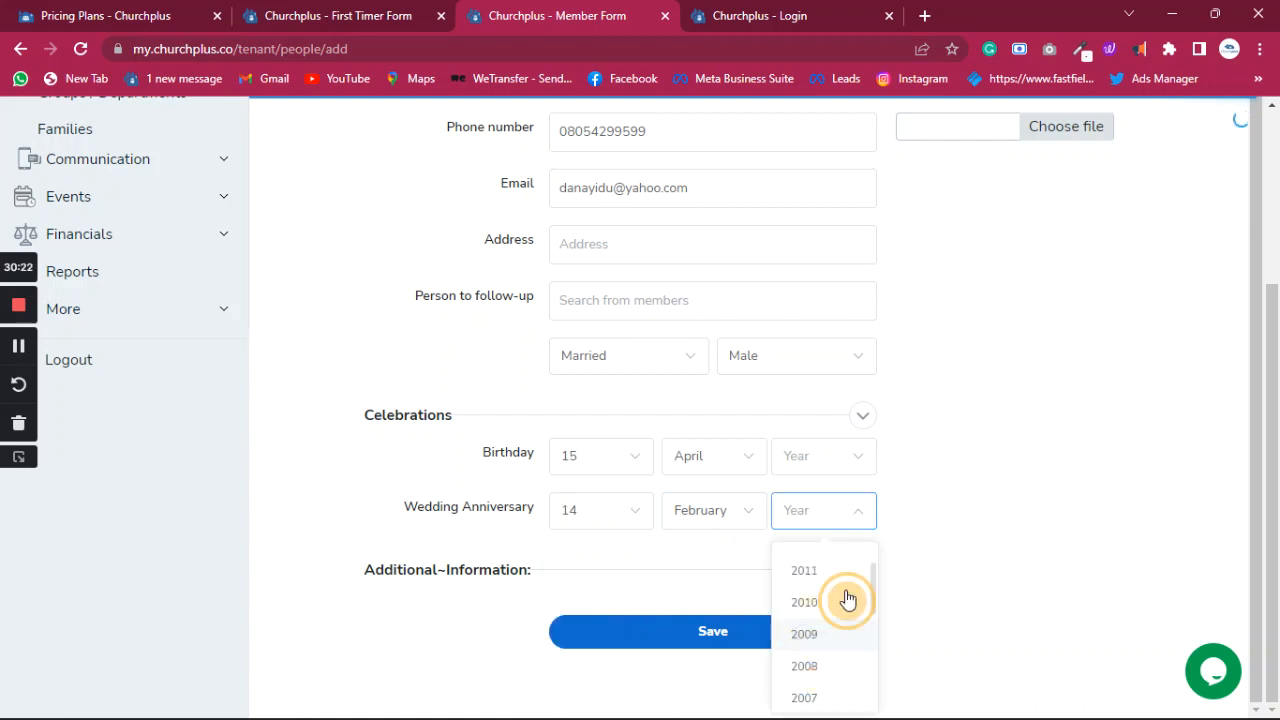
pyautogui.click(845, 628)
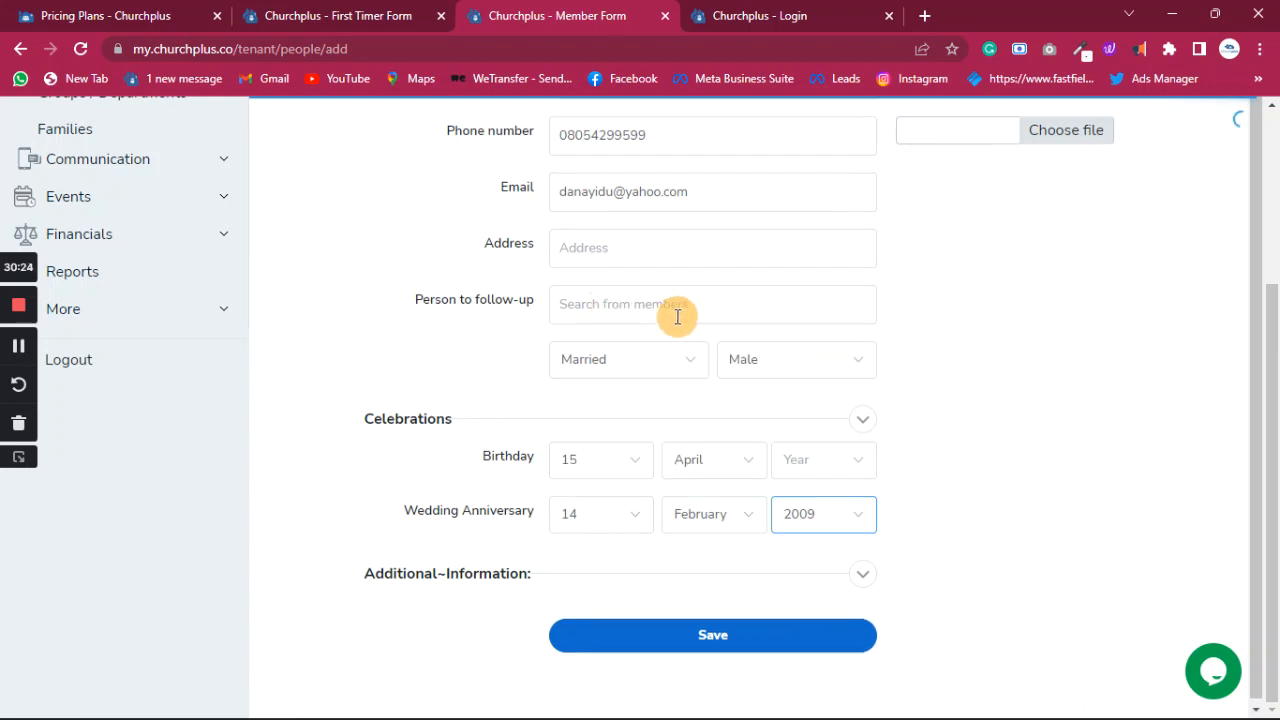
# - Fill the Address field from the autofill suggestion and save the contact
pyautogui.scroll(3, 677, 316)
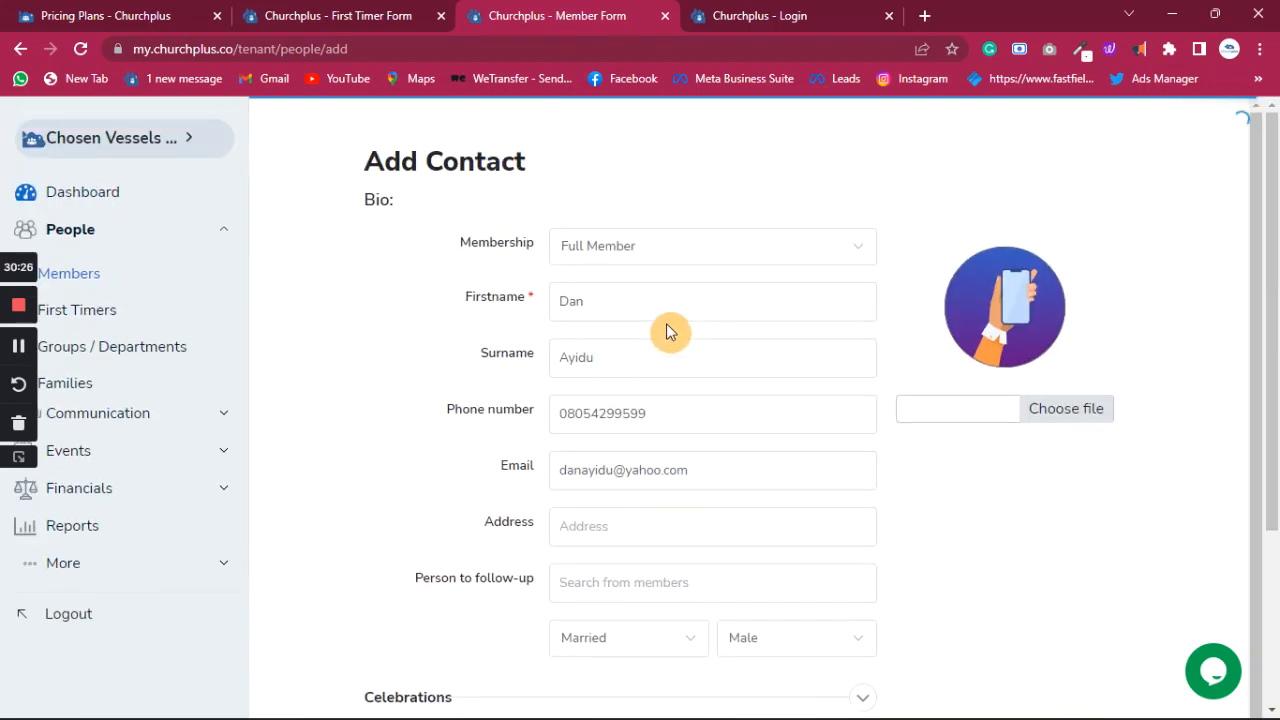
pyautogui.scroll(-3, 629, 463)
pyautogui.click(634, 245)
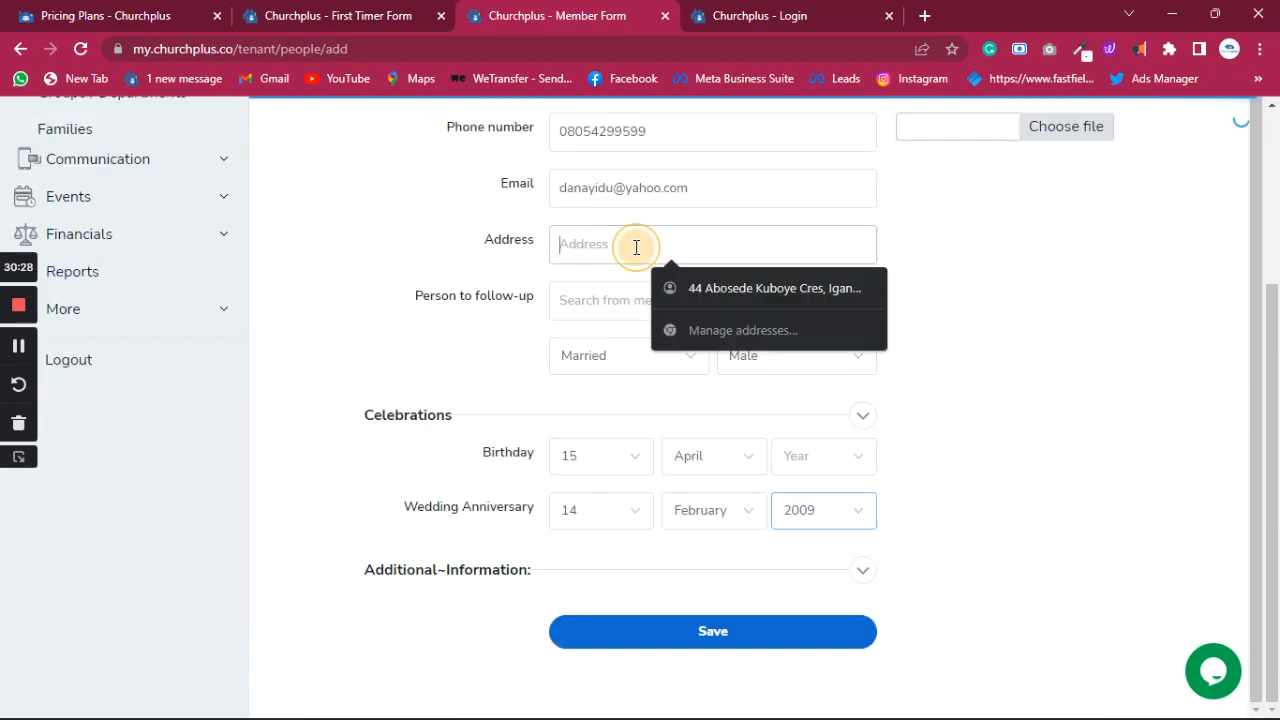
pyautogui.click(735, 297)
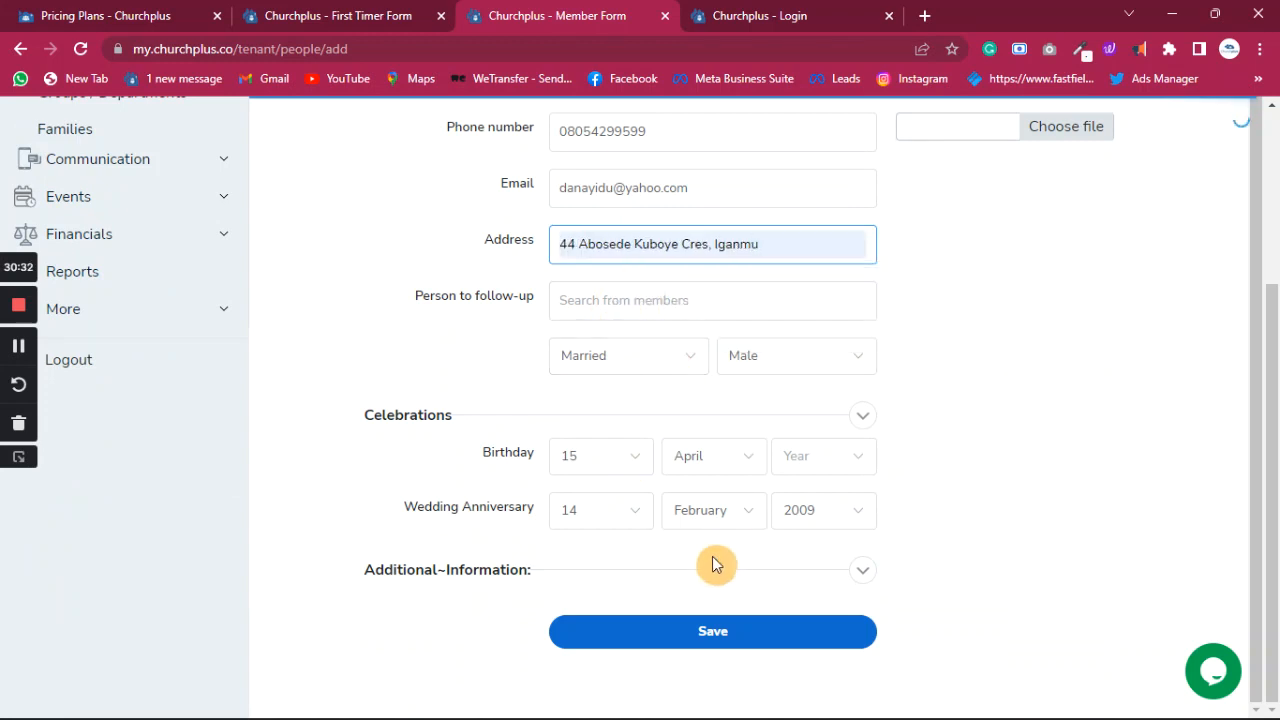
pyautogui.click(710, 635)
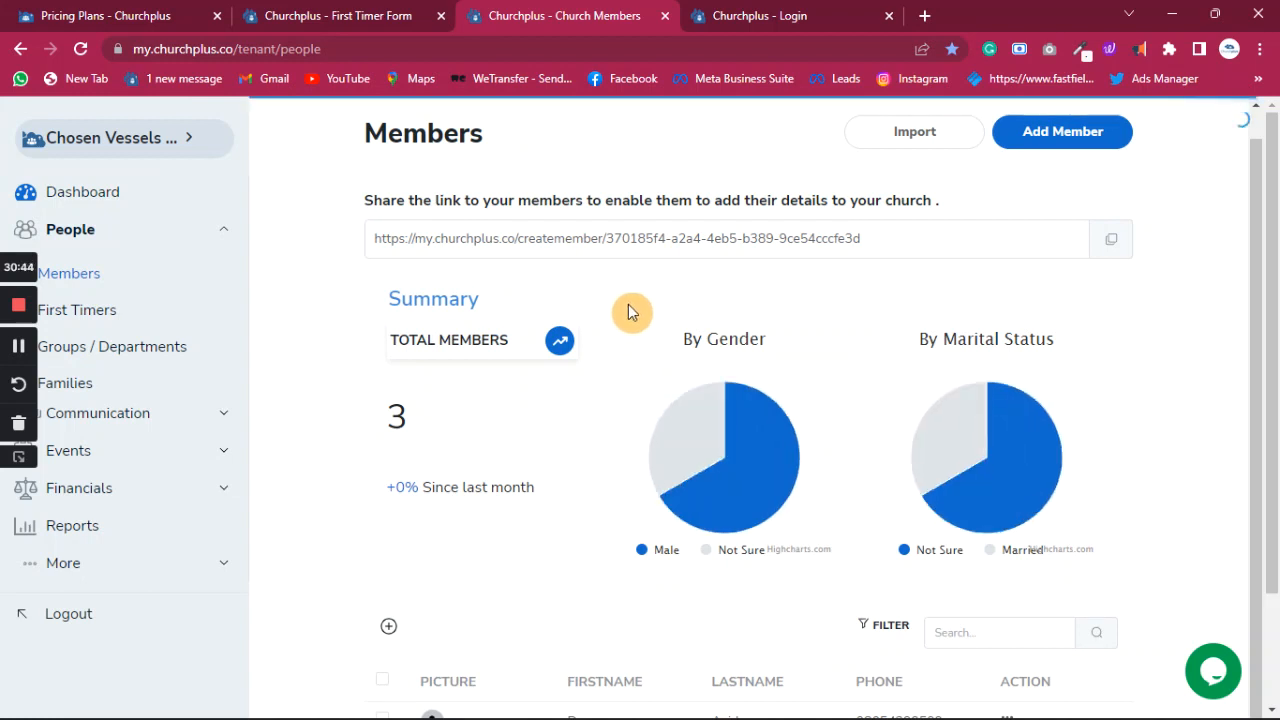
# - Switch the Members list to 40/page, then log out from the sidebar
pyautogui.scroll(-2, 611, 362)
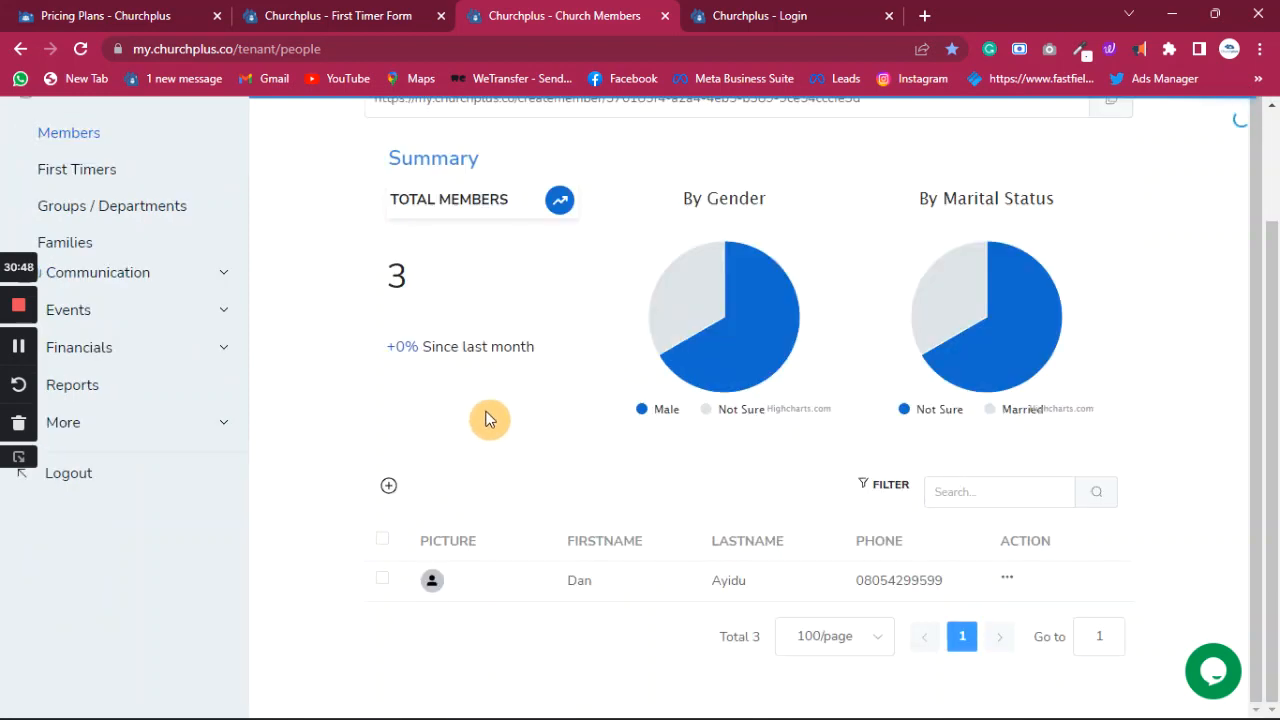
pyautogui.scroll(1, 475, 410)
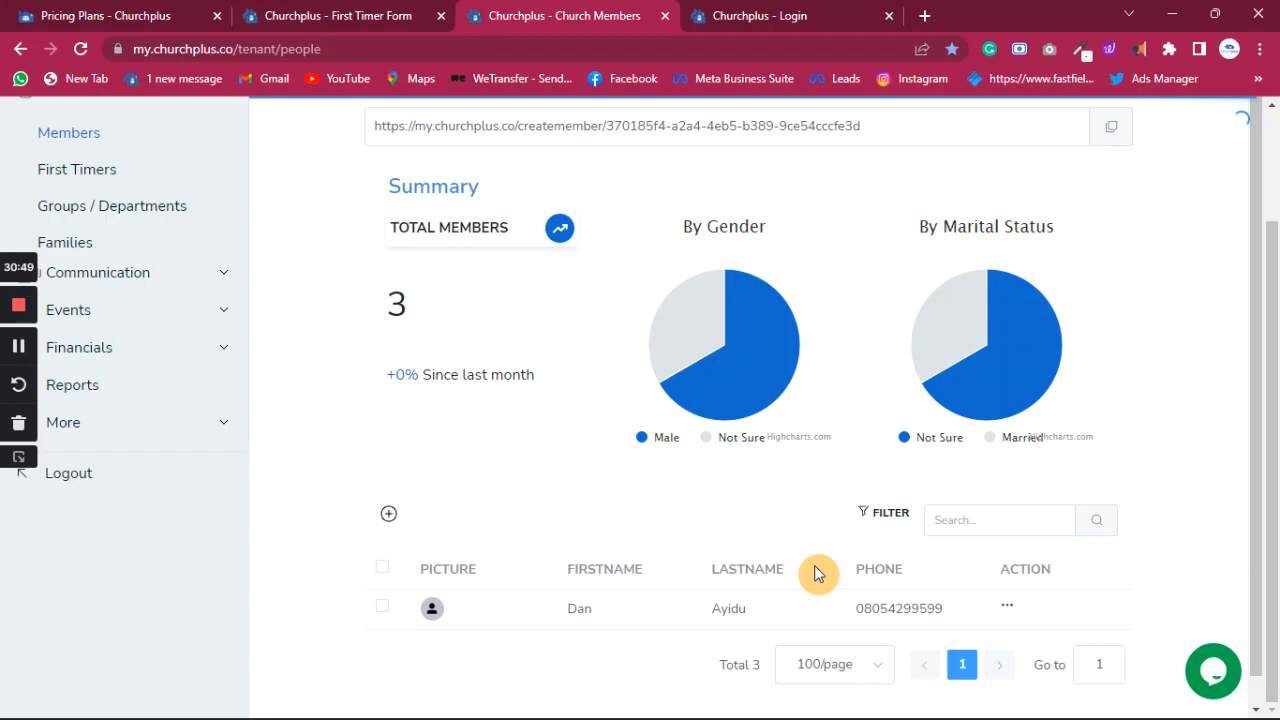
pyautogui.click(860, 655)
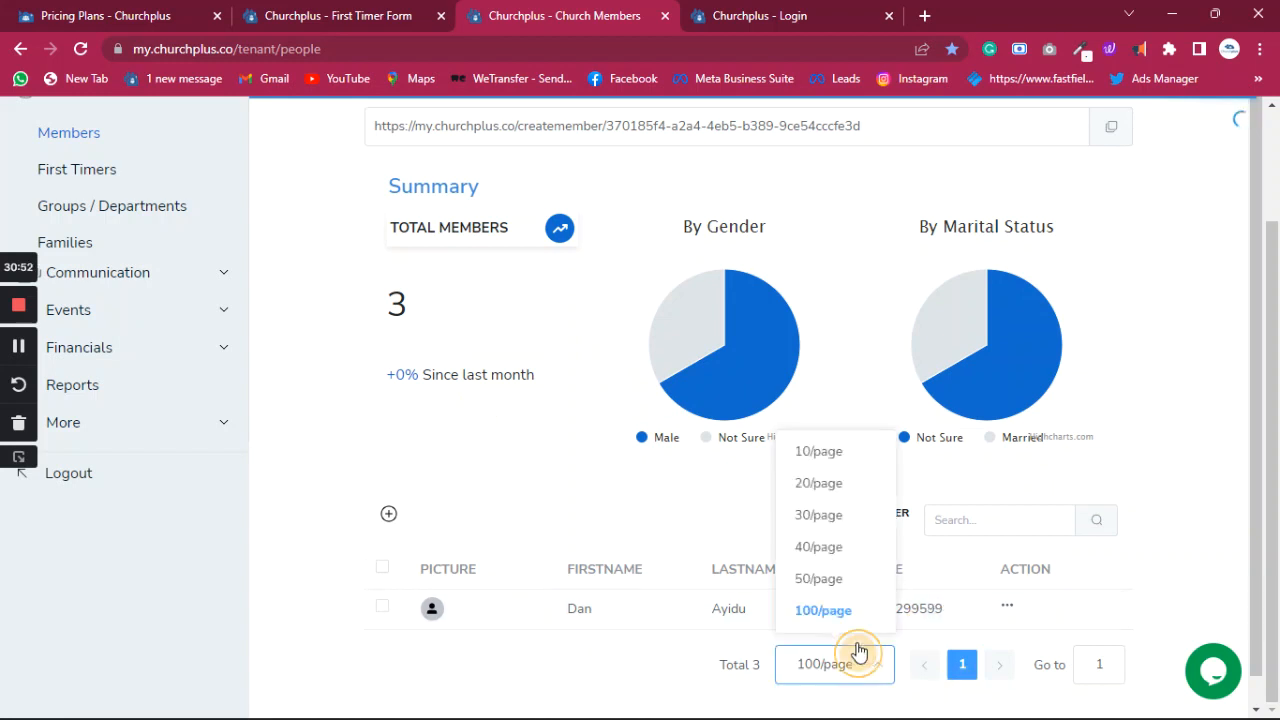
pyautogui.click(826, 553)
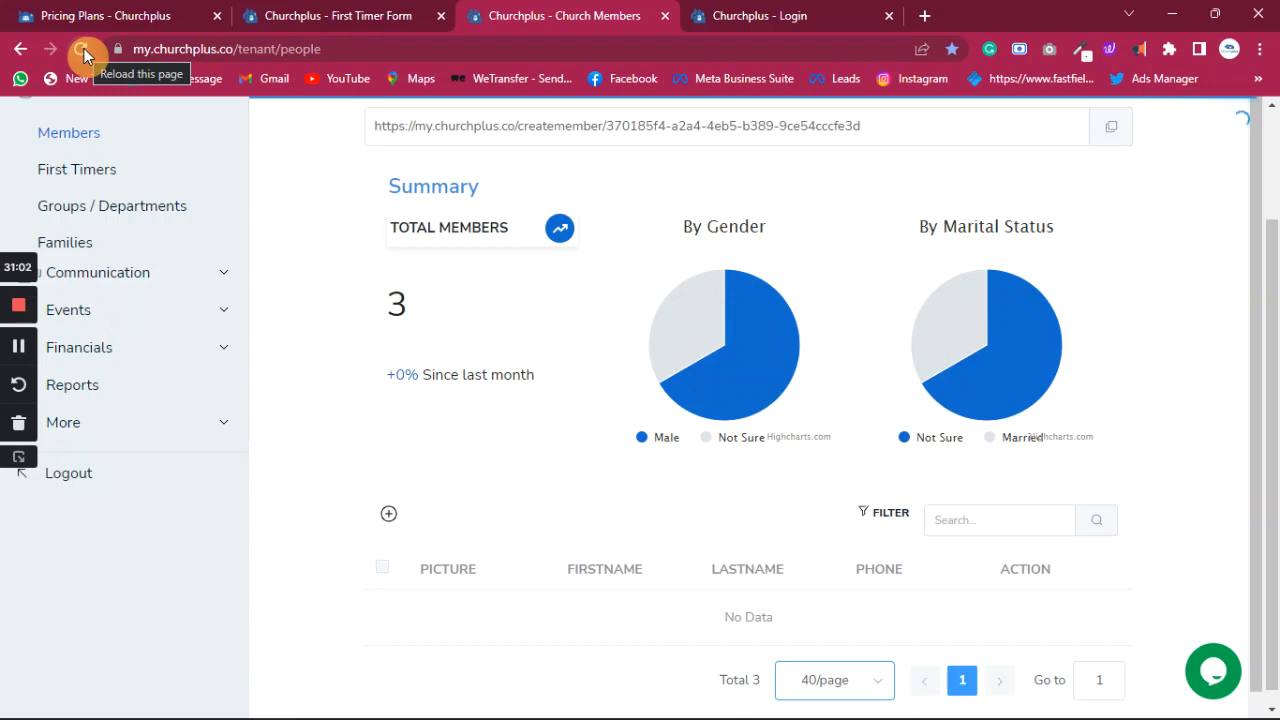
pyautogui.click(82, 480)
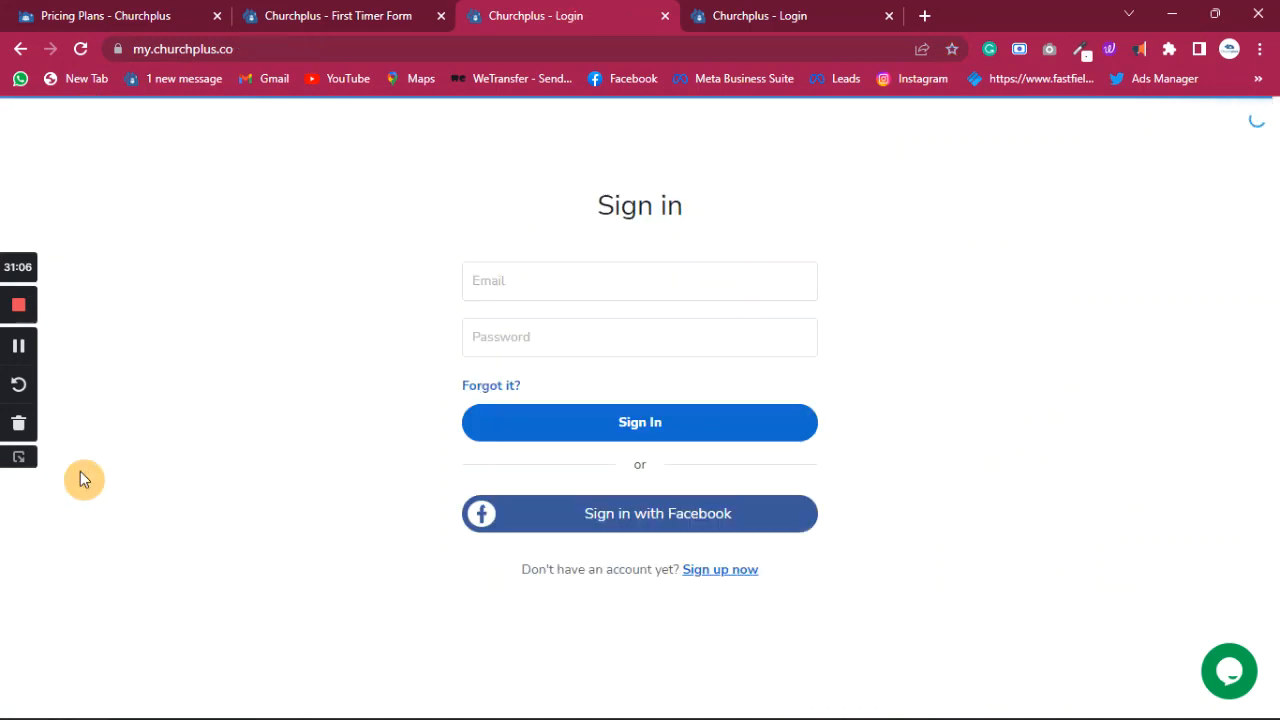
# - Sign back in from the Sign in page to load the Dashboard
pyautogui.click(656, 436)
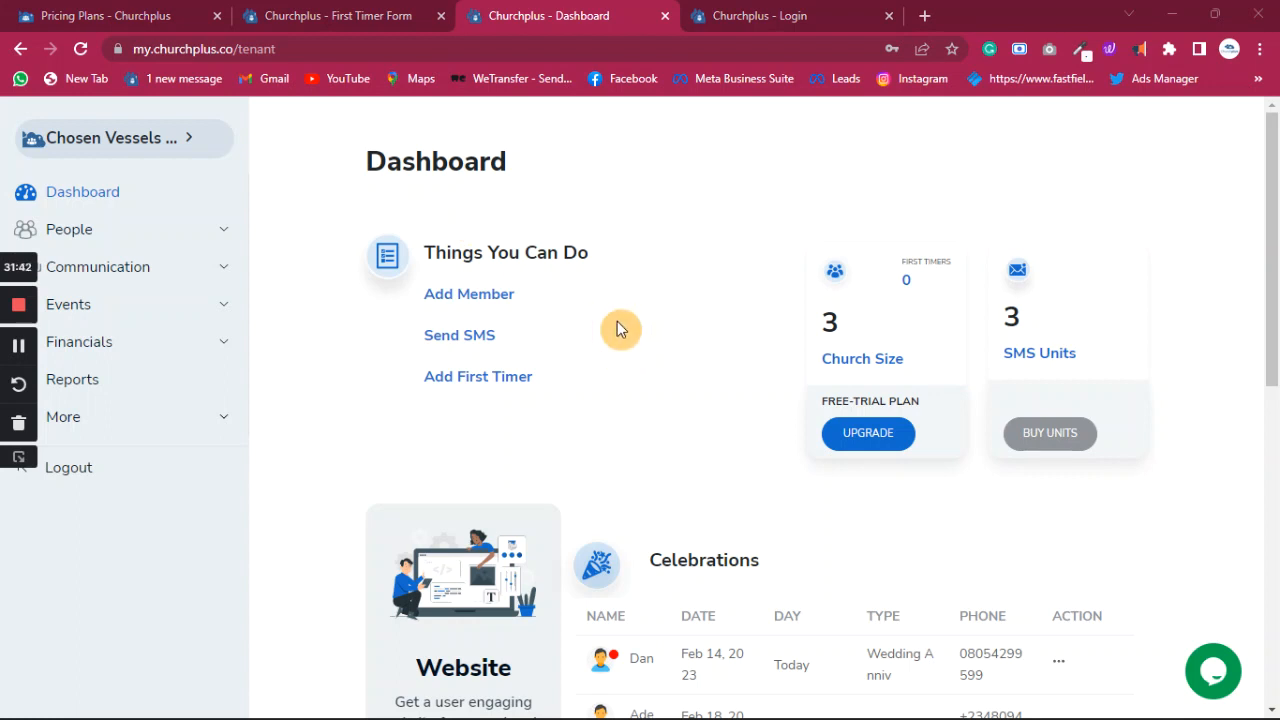
# - Review the Dashboard's Celebrations, then open People > Members to see all three members
pyautogui.scroll(-3, 617, 330)
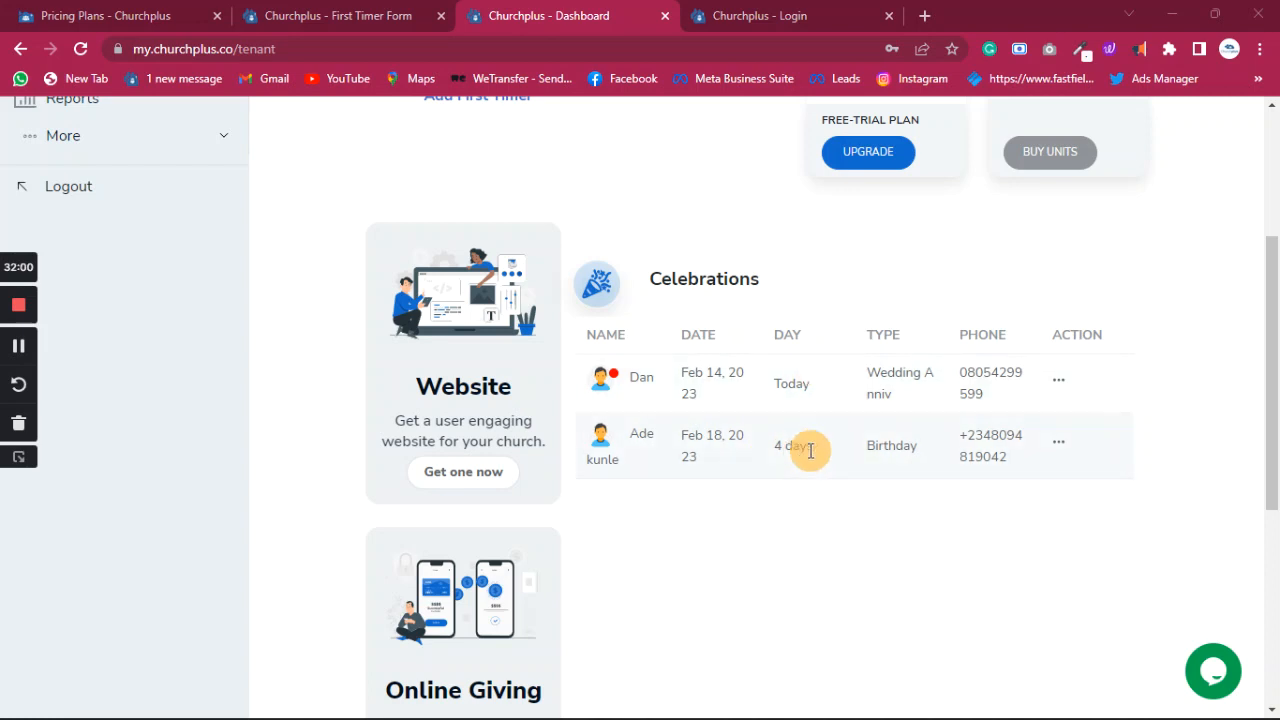
pyautogui.scroll(1, 800, 470)
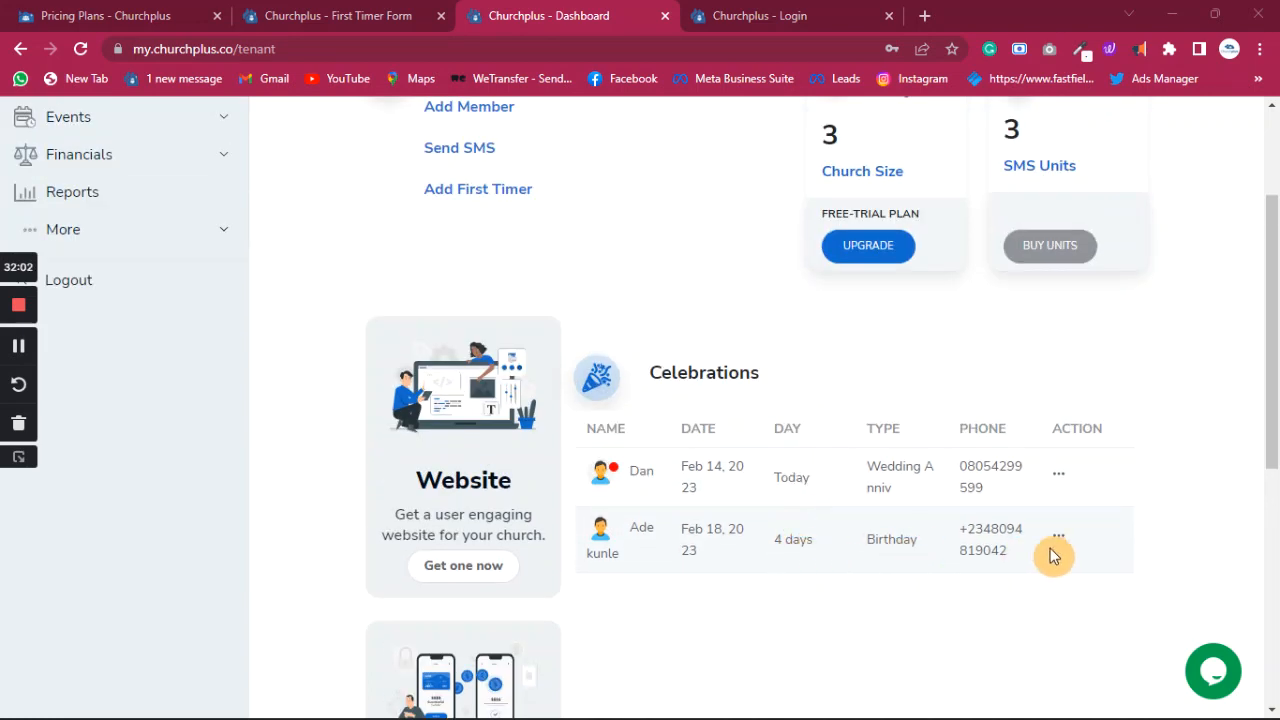
pyautogui.scroll(2, 1000, 537)
pyautogui.scroll(-4, 729, 509)
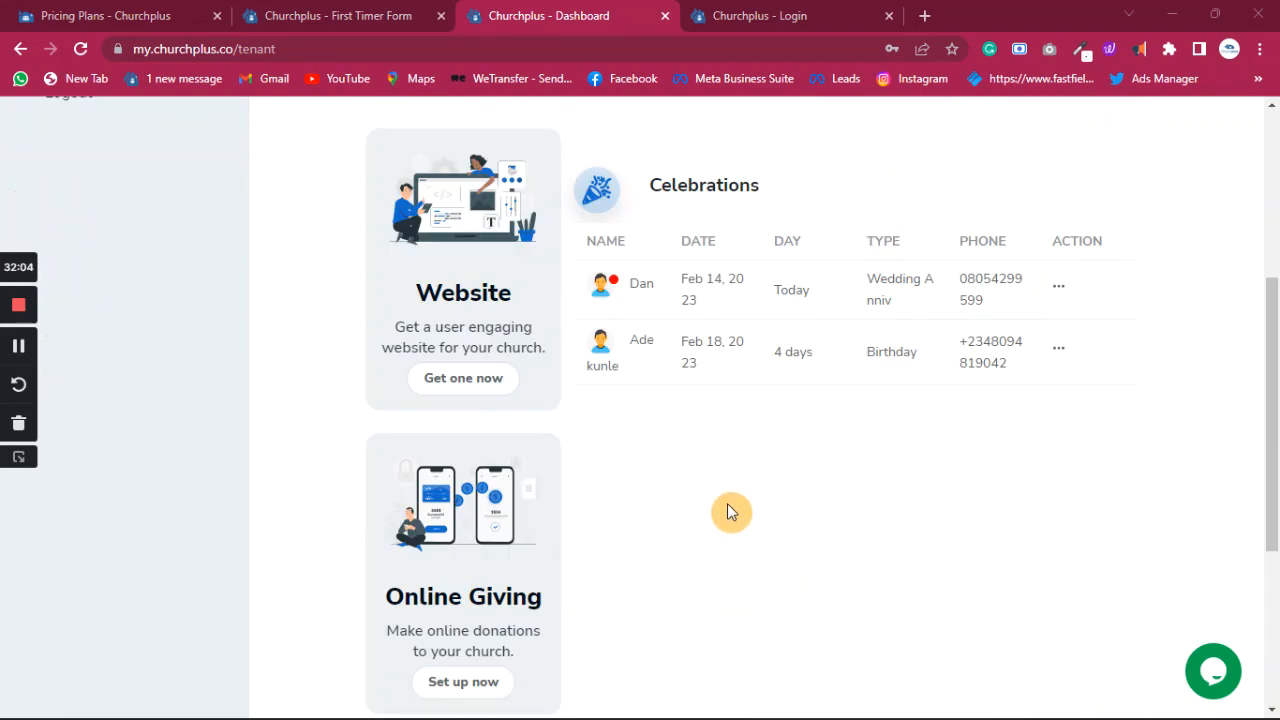
pyautogui.scroll(4, 727, 505)
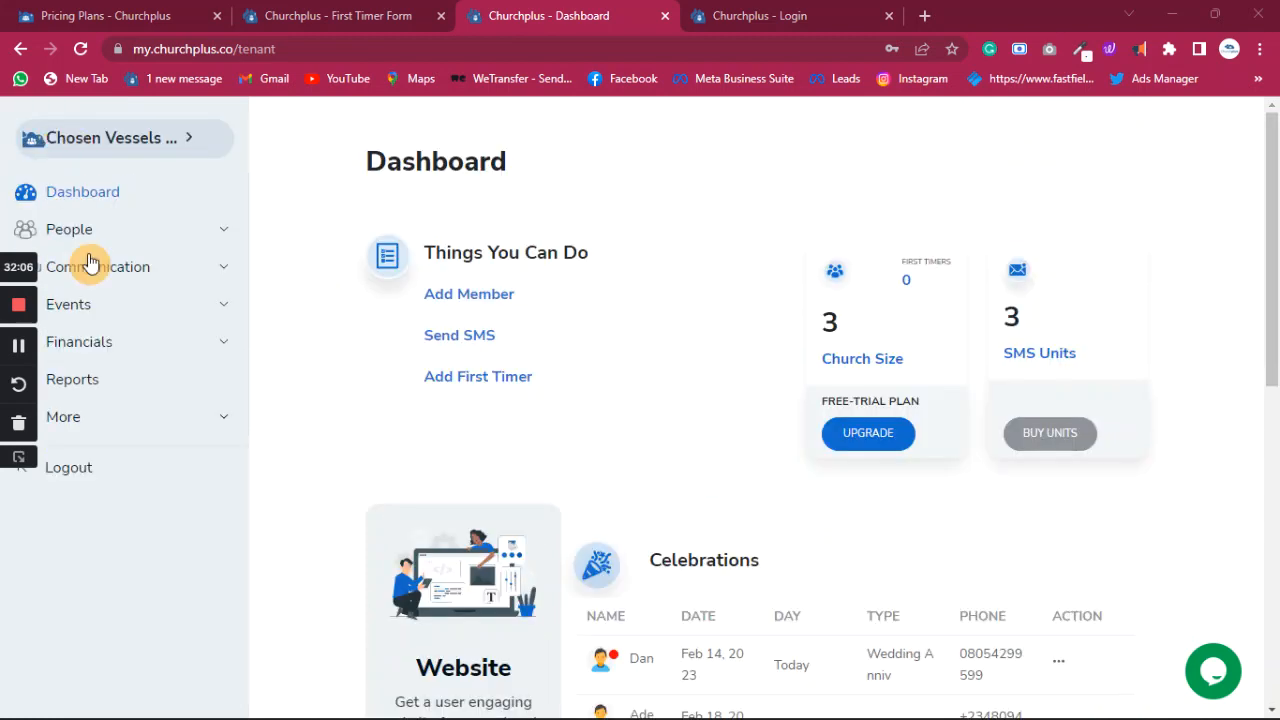
pyautogui.click(88, 232)
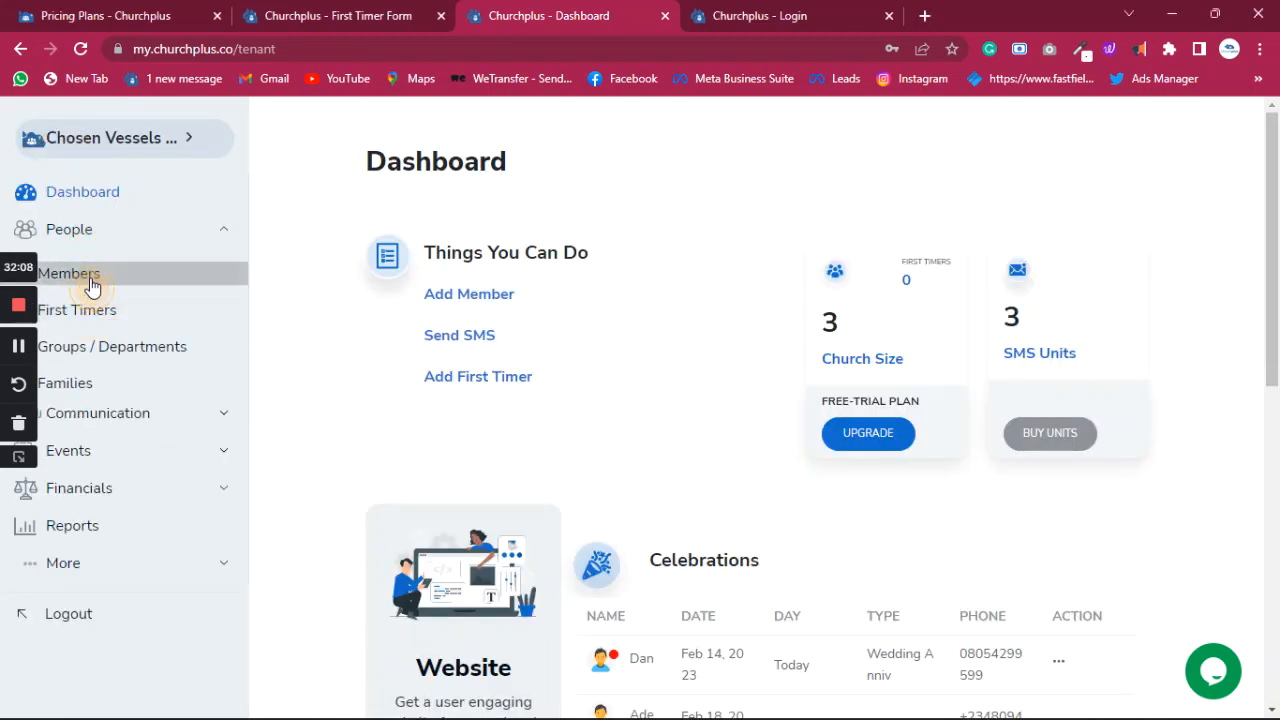
pyautogui.click(90, 275)
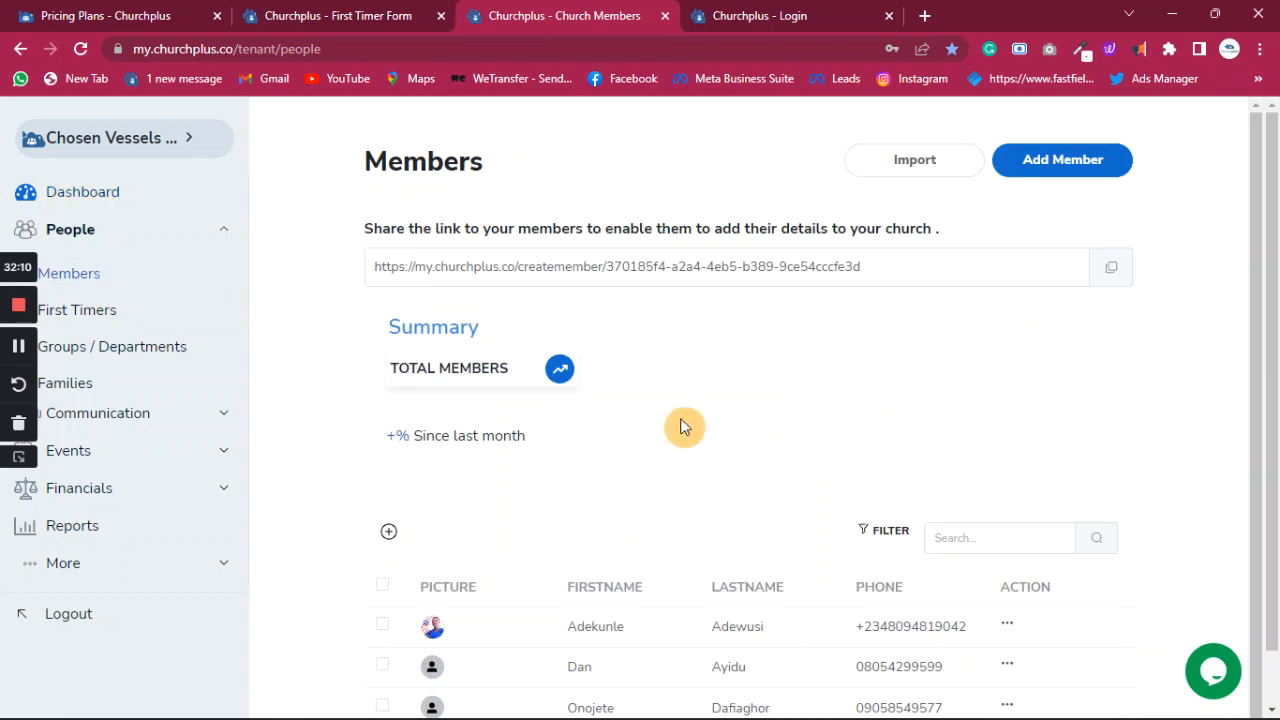
pyautogui.scroll(-3, 575, 458)
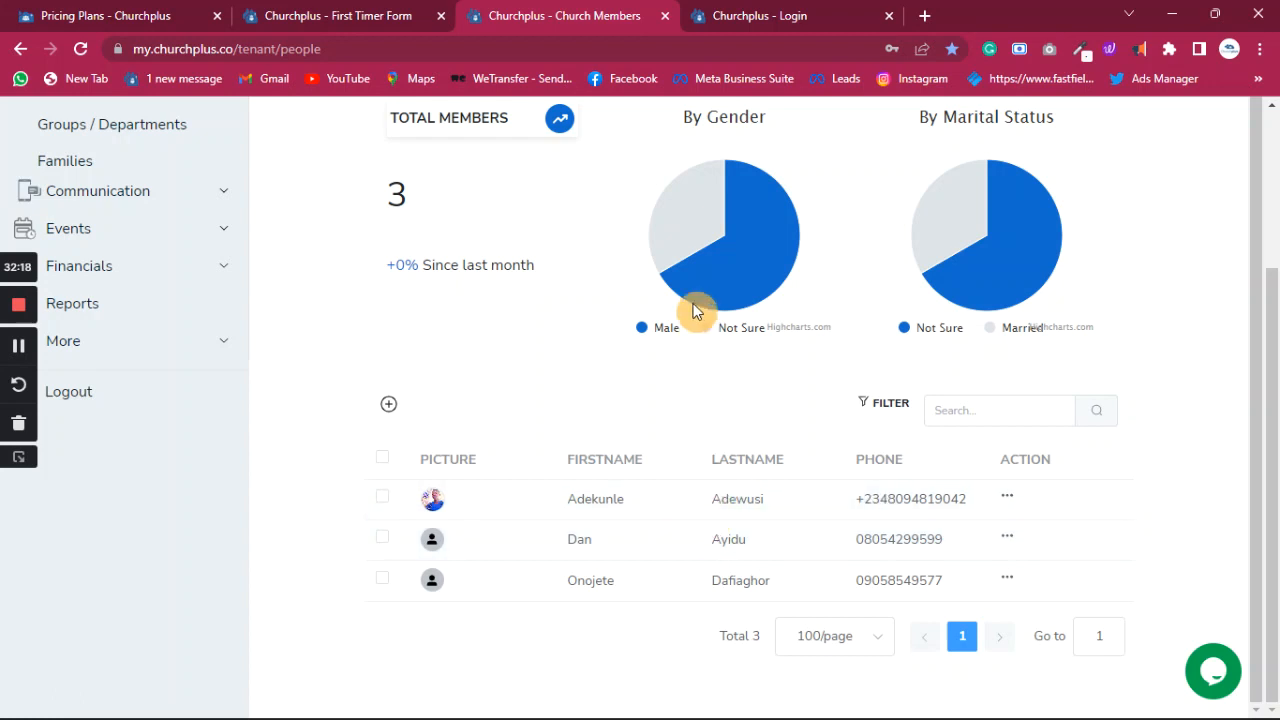
pyautogui.click(770, 15)
# - On the Add First Timers form, set the birthday to day 2, March, 2008
pyautogui.click(366, 18)
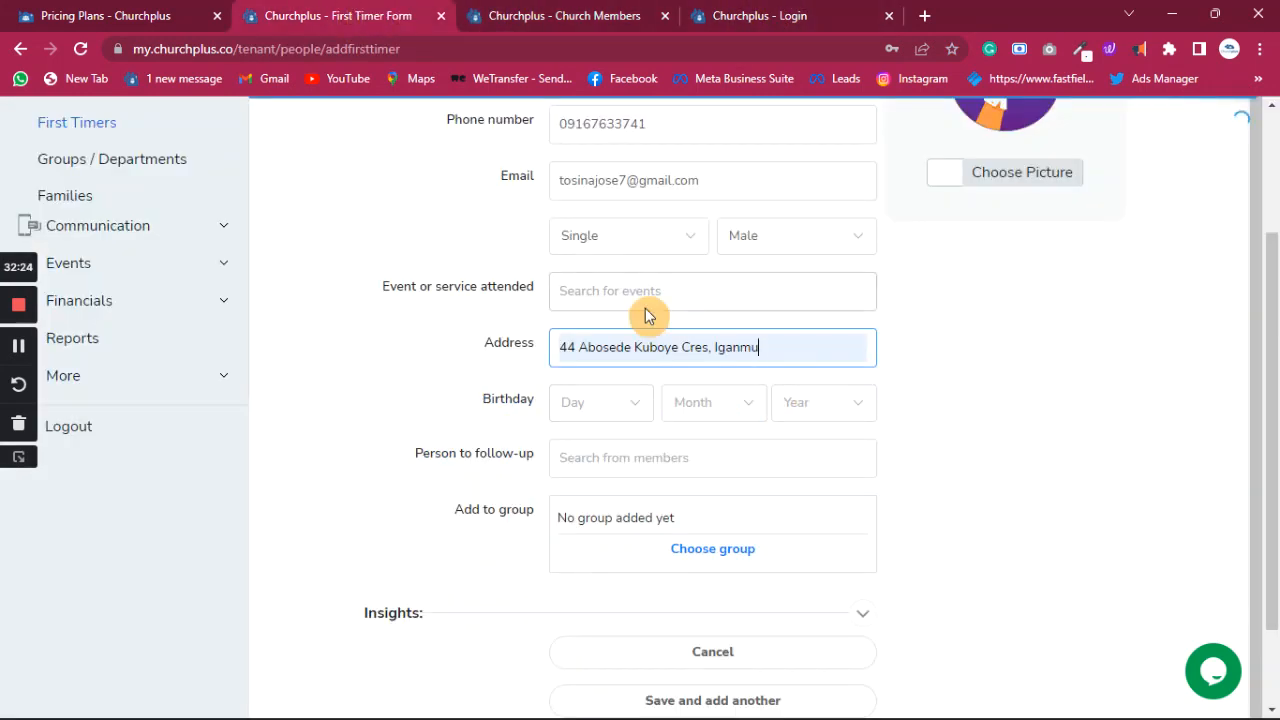
pyautogui.scroll(1, 638, 275)
pyautogui.scroll(3, 640, 270)
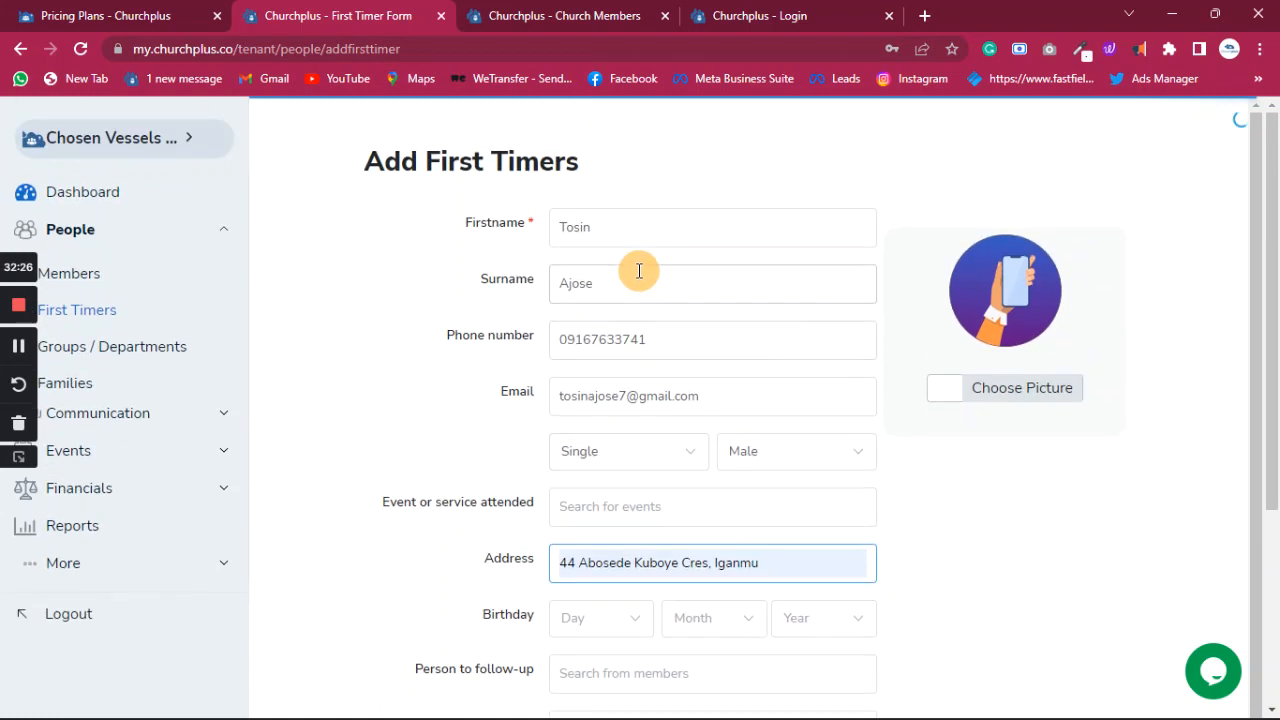
pyautogui.scroll(-3, 640, 330)
pyautogui.click(632, 319)
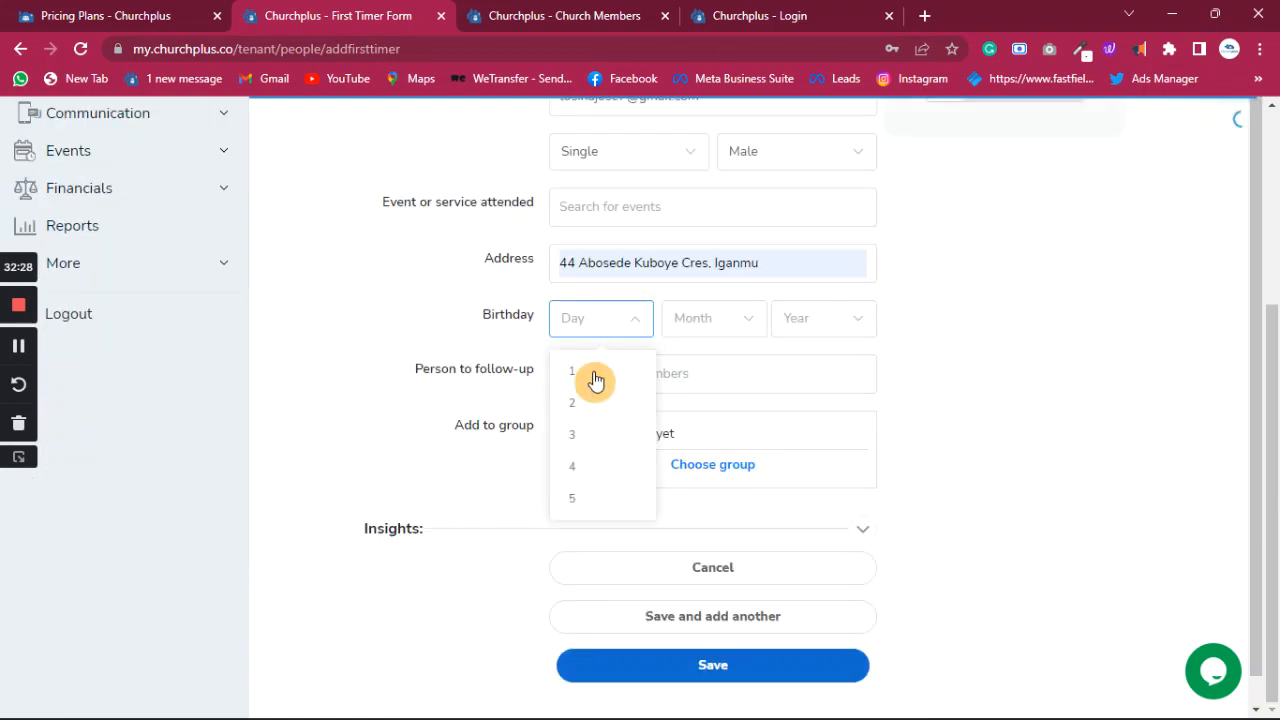
pyautogui.click(586, 403)
pyautogui.click(734, 317)
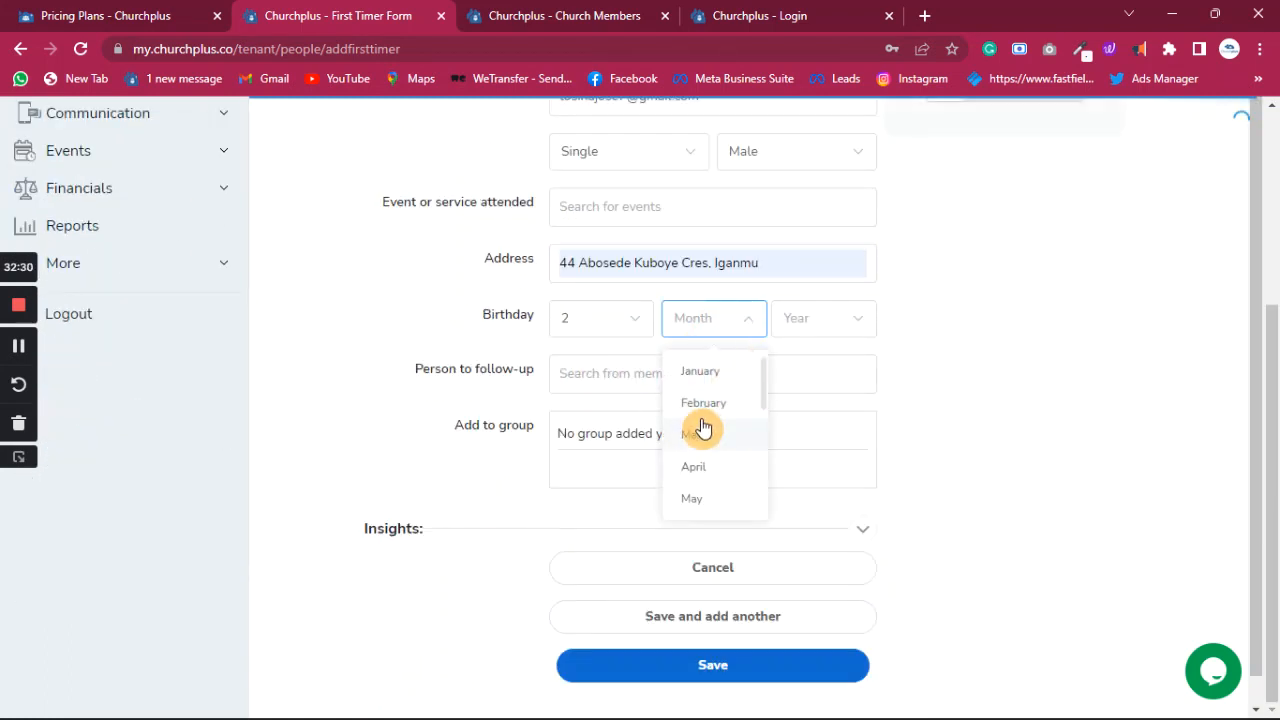
pyautogui.click(700, 435)
pyautogui.click(831, 320)
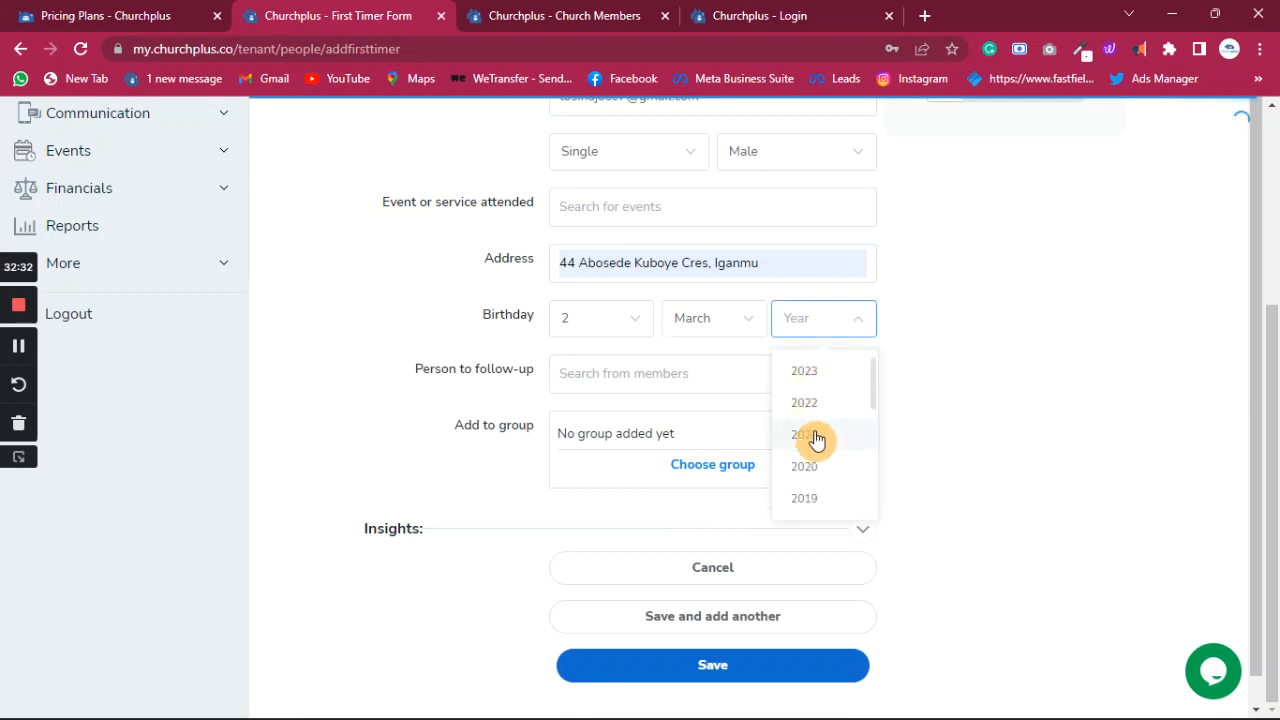
pyautogui.scroll(-4, 814, 497)
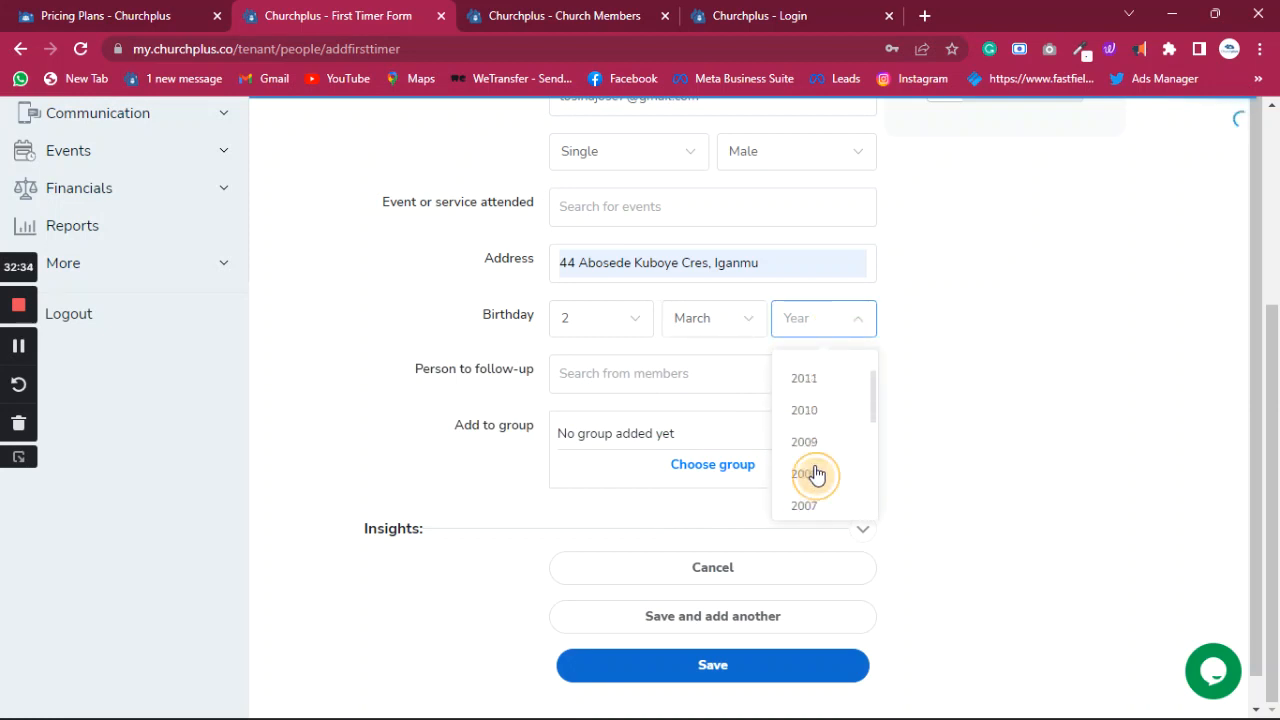
pyautogui.click(812, 474)
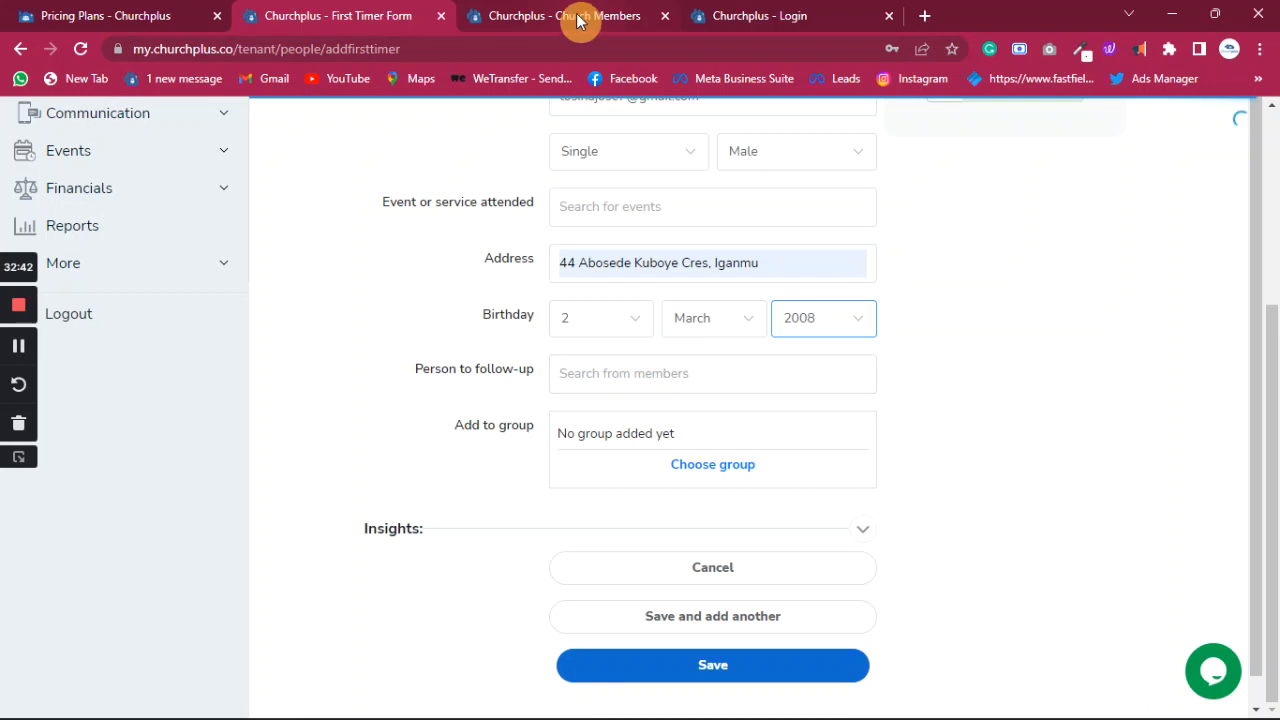
pyautogui.click(671, 373)
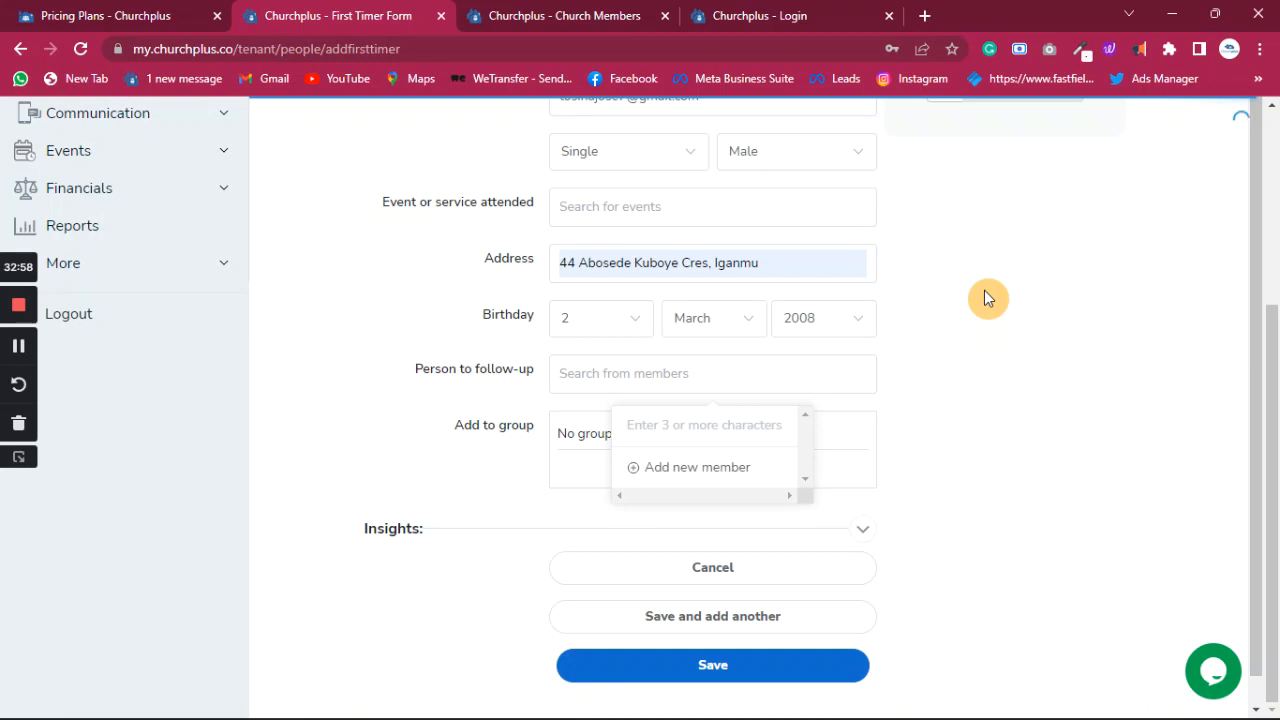
# - Search 'Ade' in Person to follow-up and pick the suggested church member
pyautogui.click(710, 476)
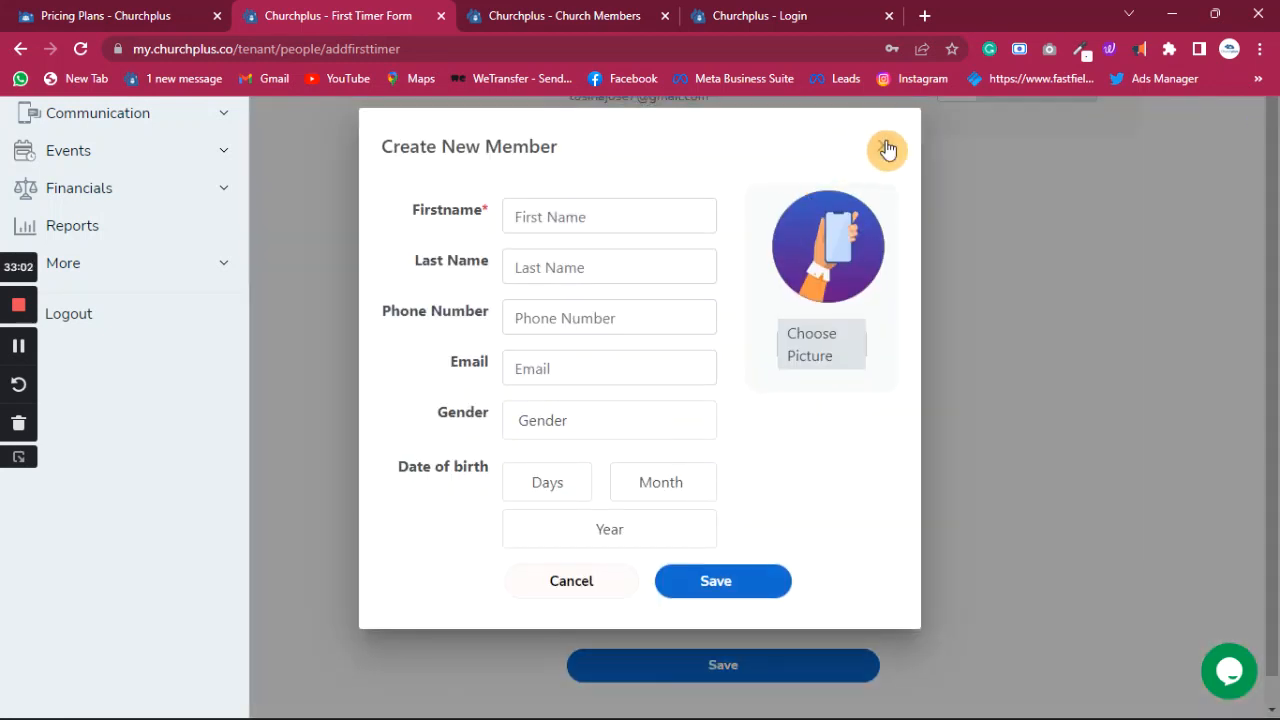
pyautogui.click(886, 148)
pyautogui.click(678, 373)
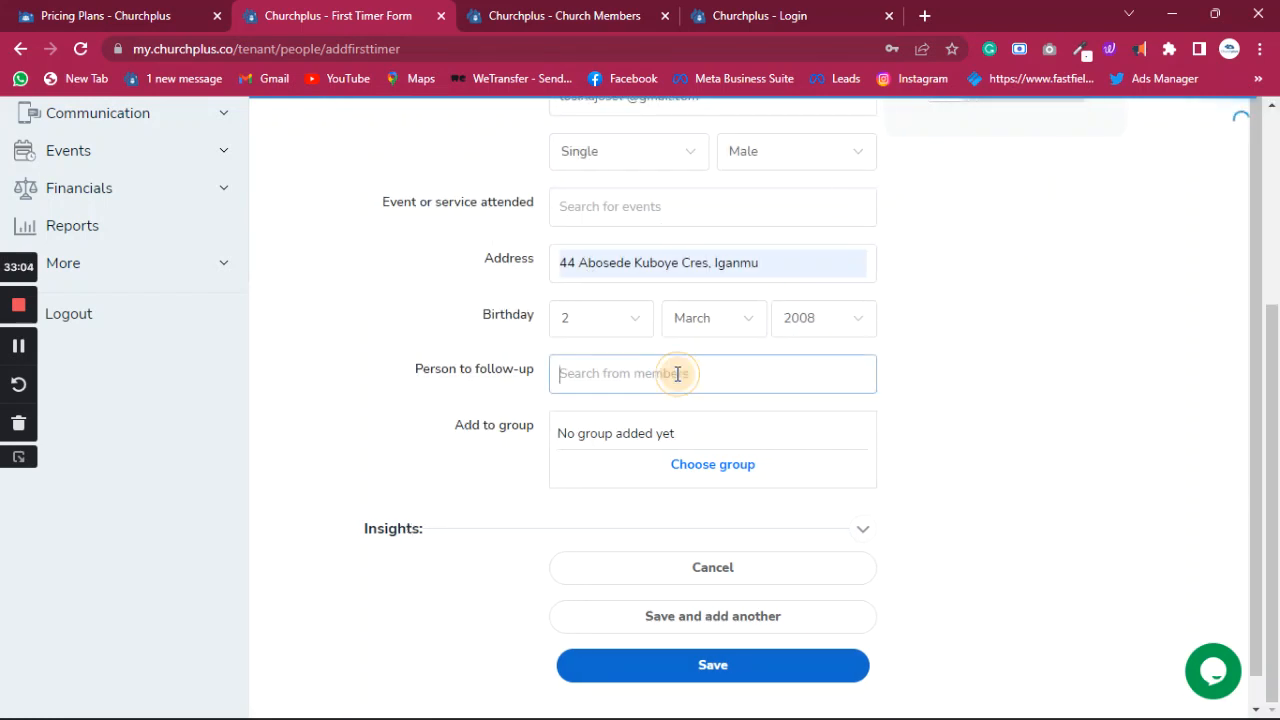
pyautogui.click(675, 421)
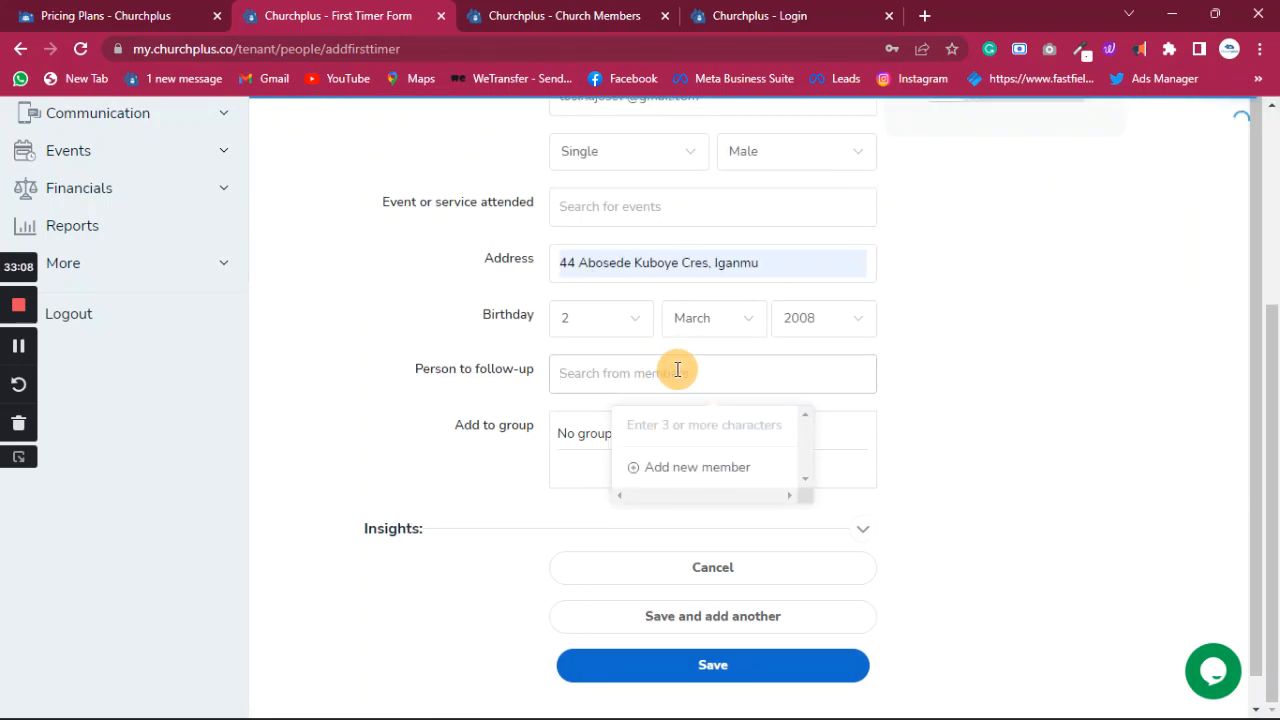
pyautogui.click(678, 372)
pyautogui.write('Ade')
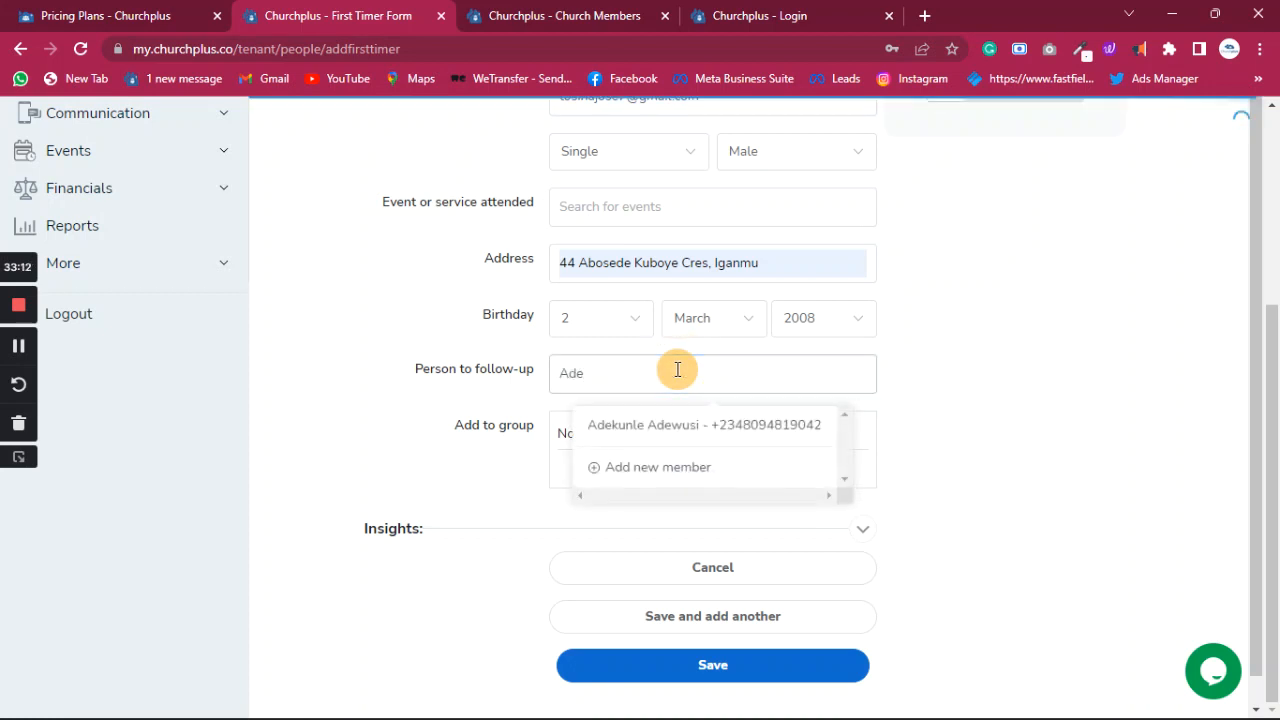
pyautogui.click(680, 430)
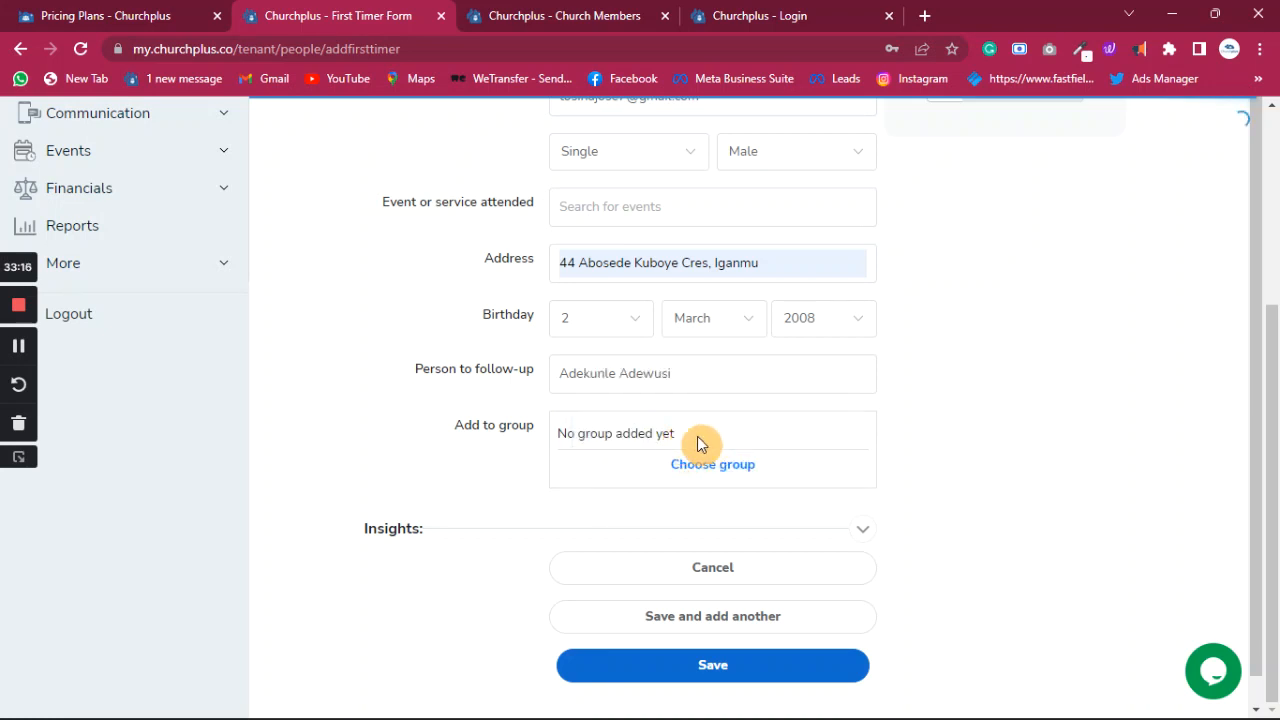
# - Open the Add group form and close it without adding a group
pyautogui.scroll(3, 668, 260)
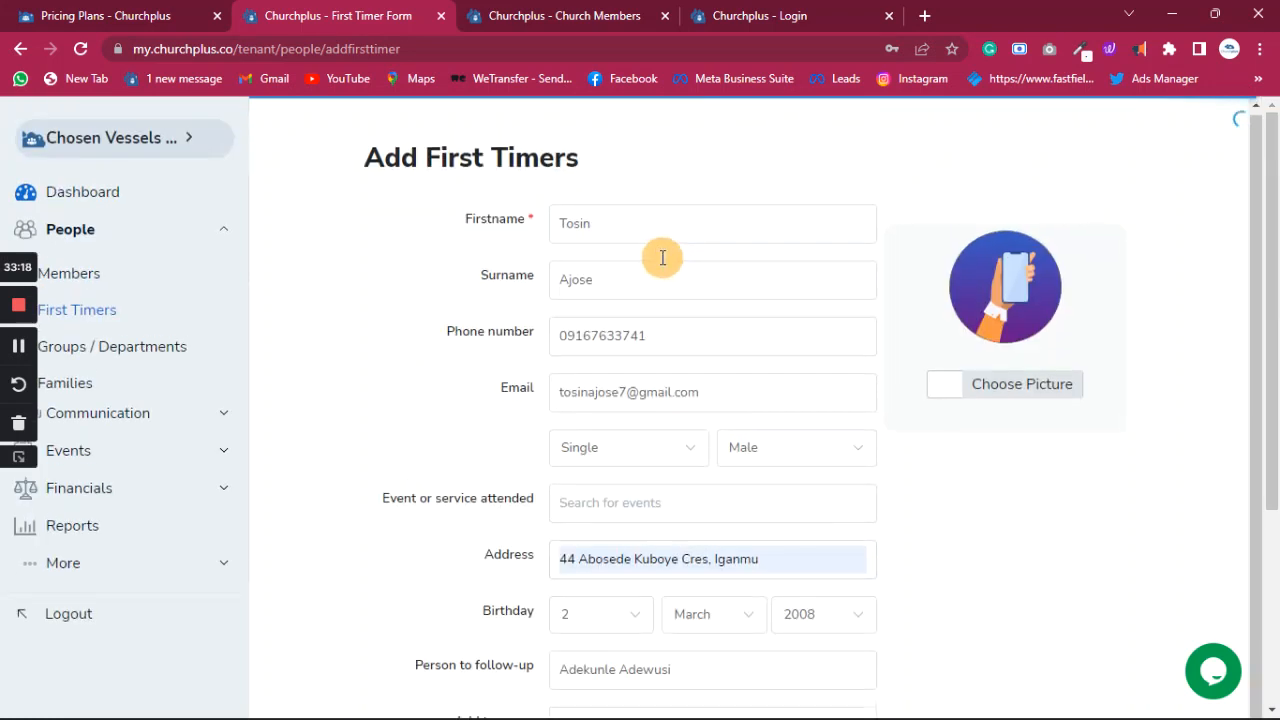
pyautogui.scroll(-4, 663, 443)
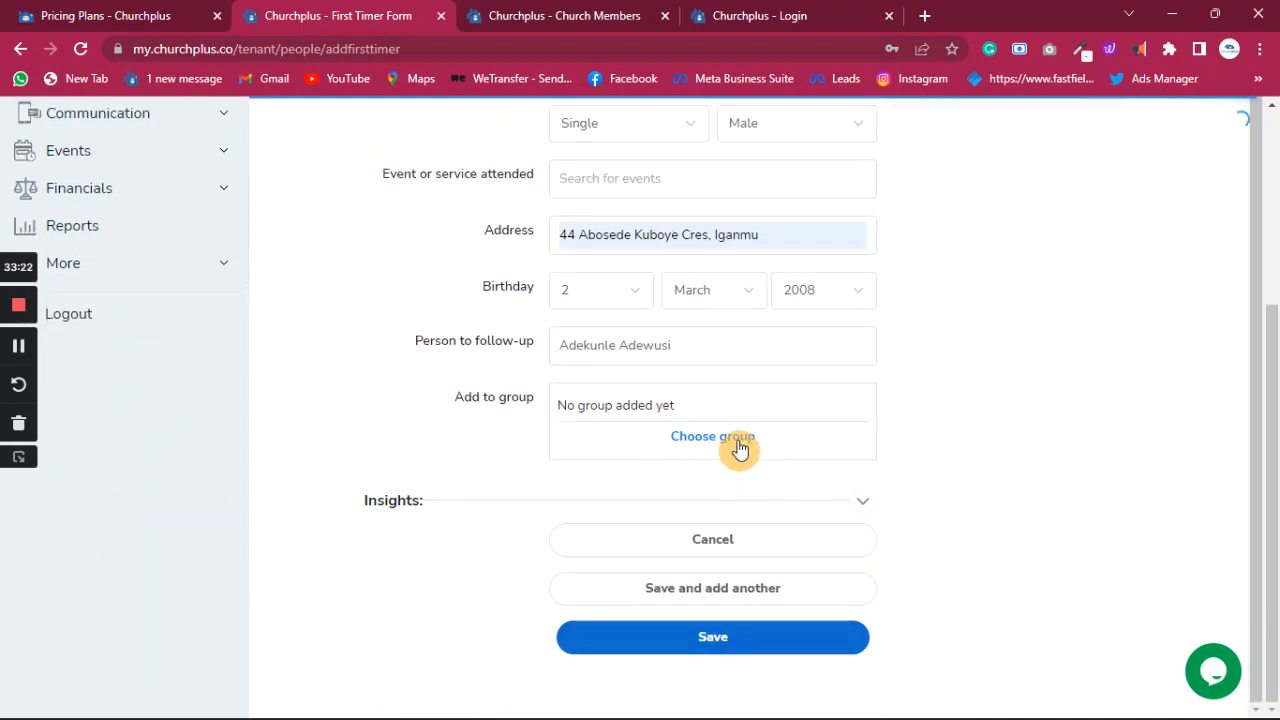
pyautogui.click(740, 446)
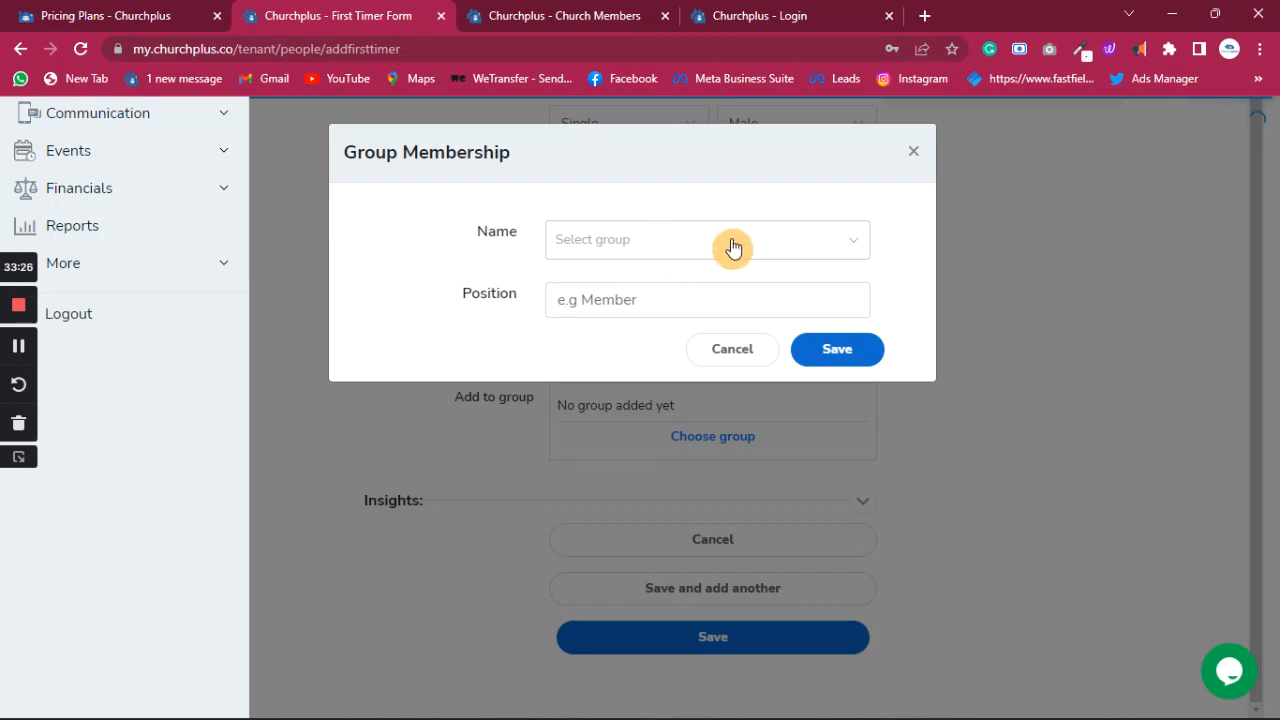
pyautogui.click(910, 157)
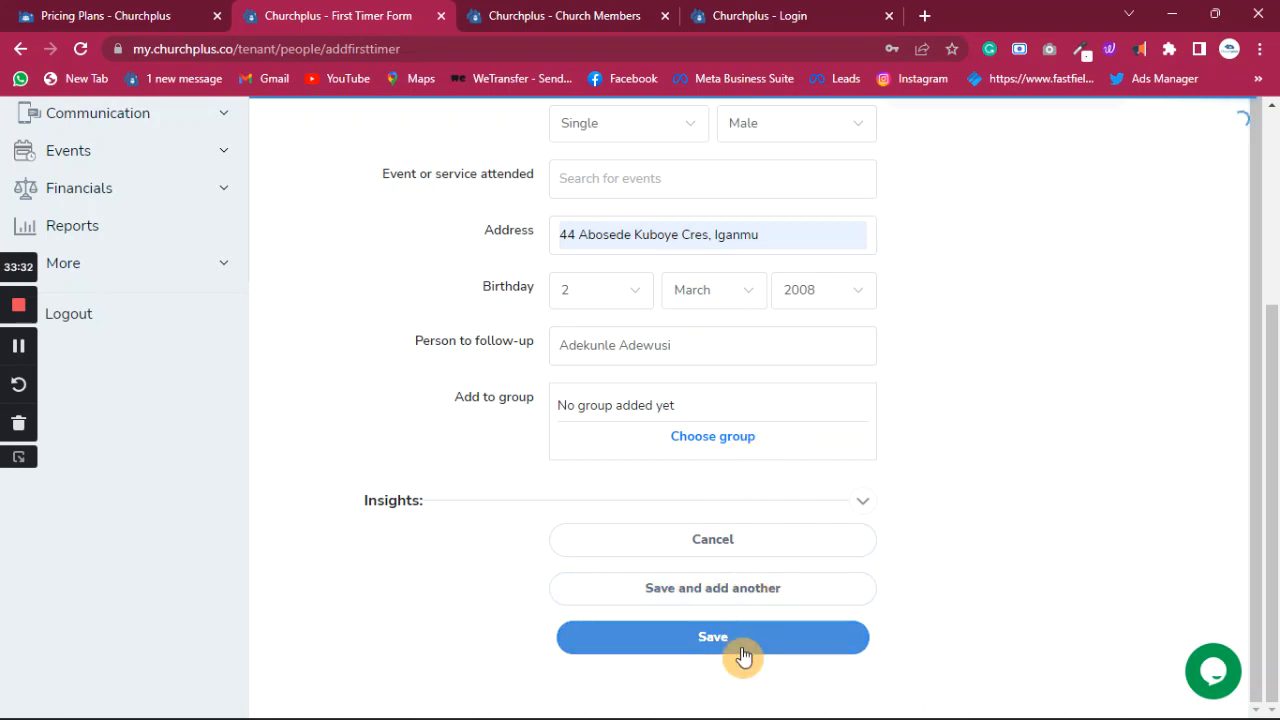
# - Answer the Insights questions: heard via Flyer, prefers Call, wants to join: Yes, wants a visit: Yes
pyautogui.click(857, 506)
pyautogui.scroll(-3, 617, 534)
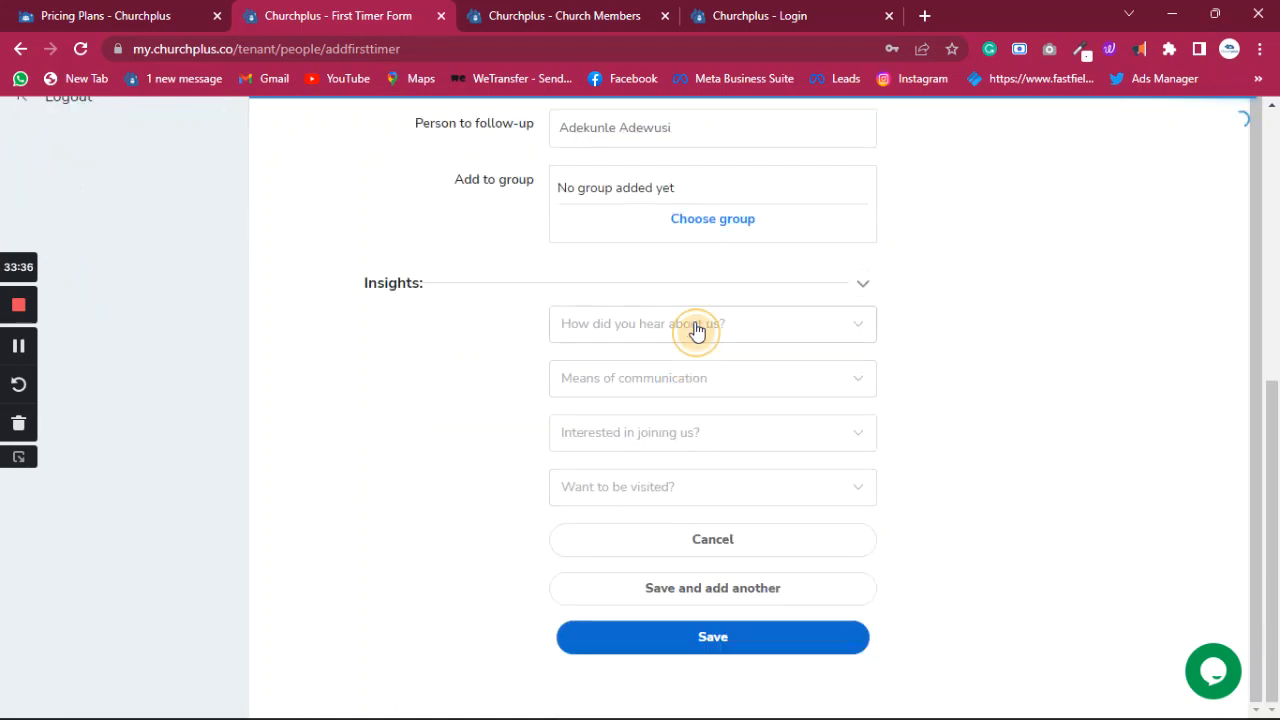
pyautogui.click(694, 326)
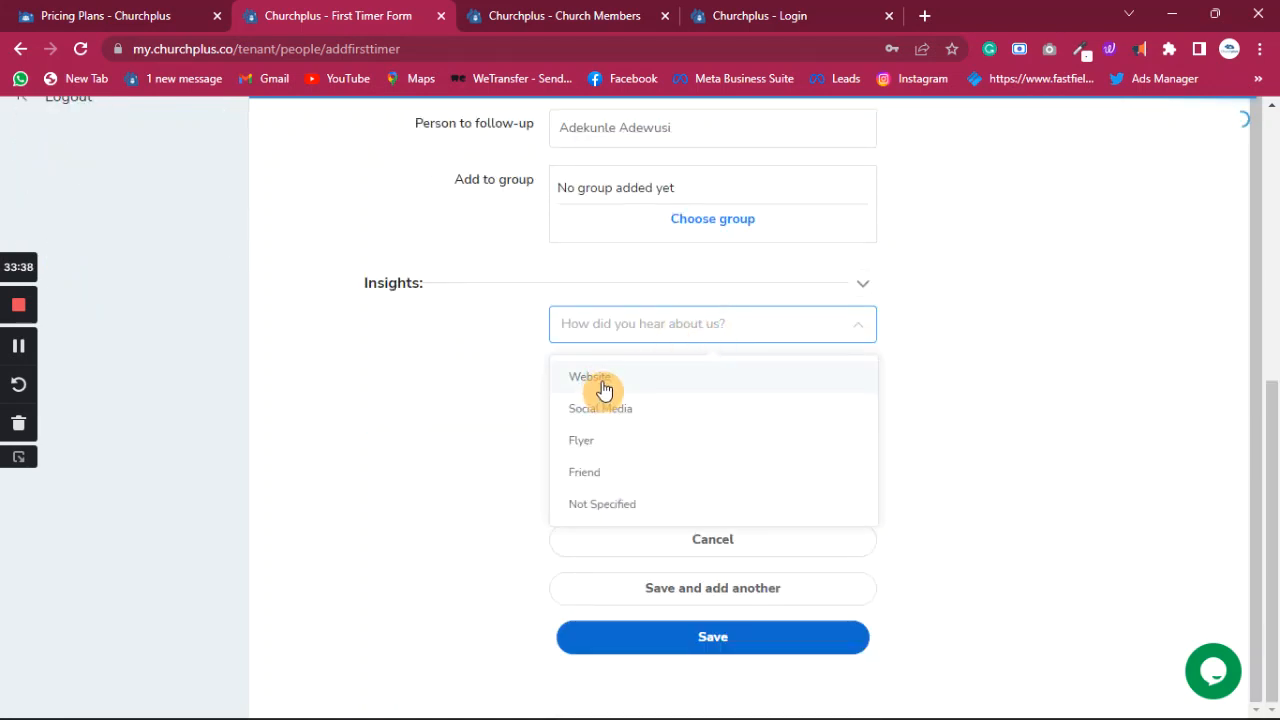
pyautogui.click(591, 445)
pyautogui.click(667, 396)
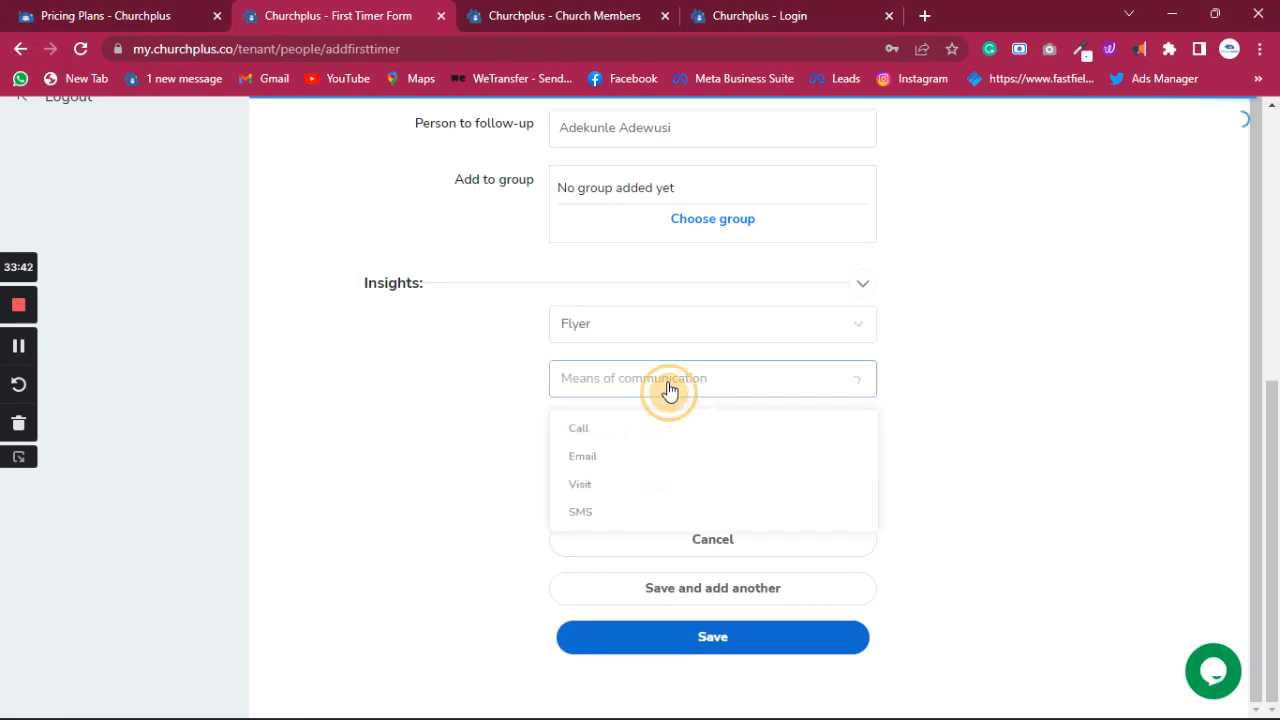
pyautogui.click(582, 440)
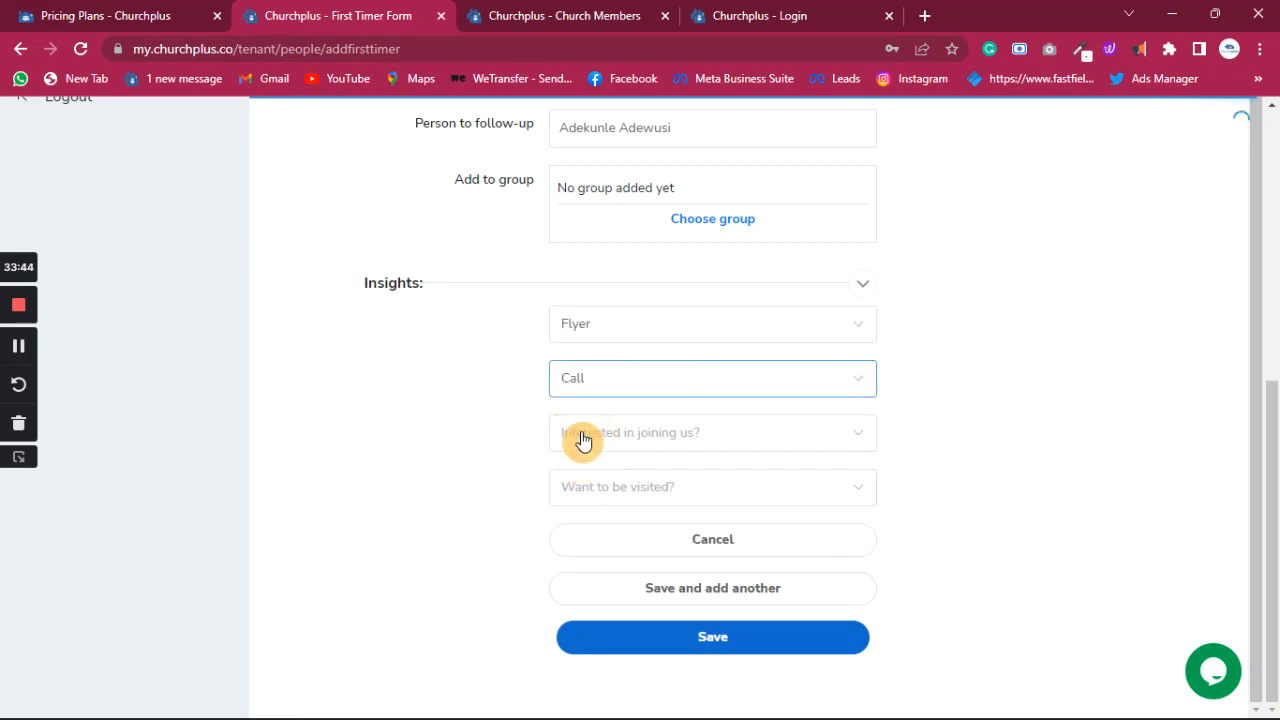
pyautogui.click(672, 450)
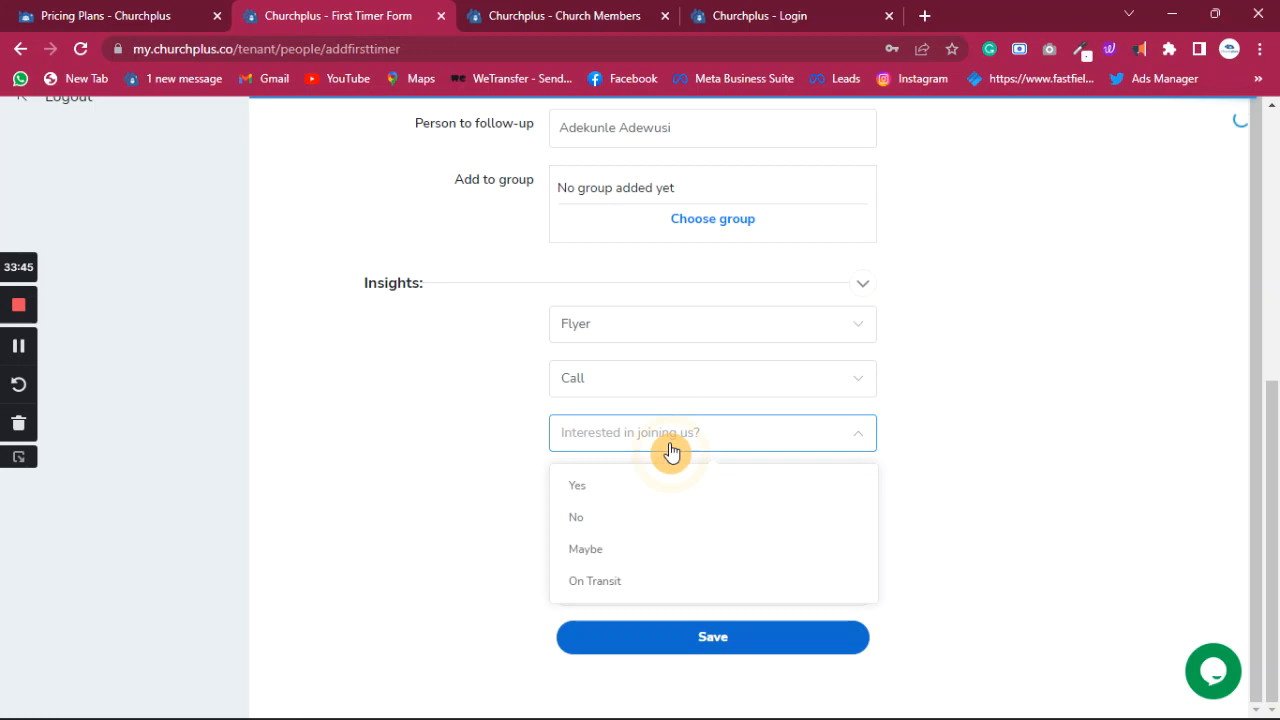
pyautogui.click(586, 492)
pyautogui.click(618, 496)
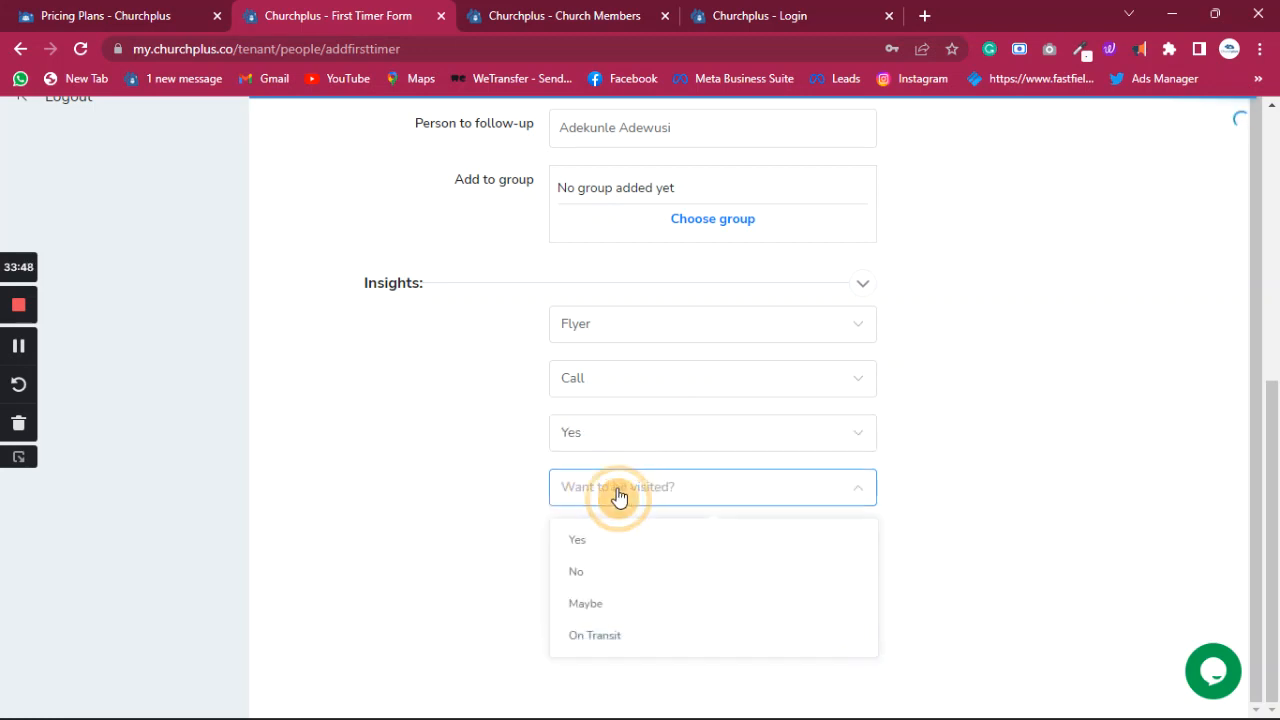
pyautogui.click(589, 549)
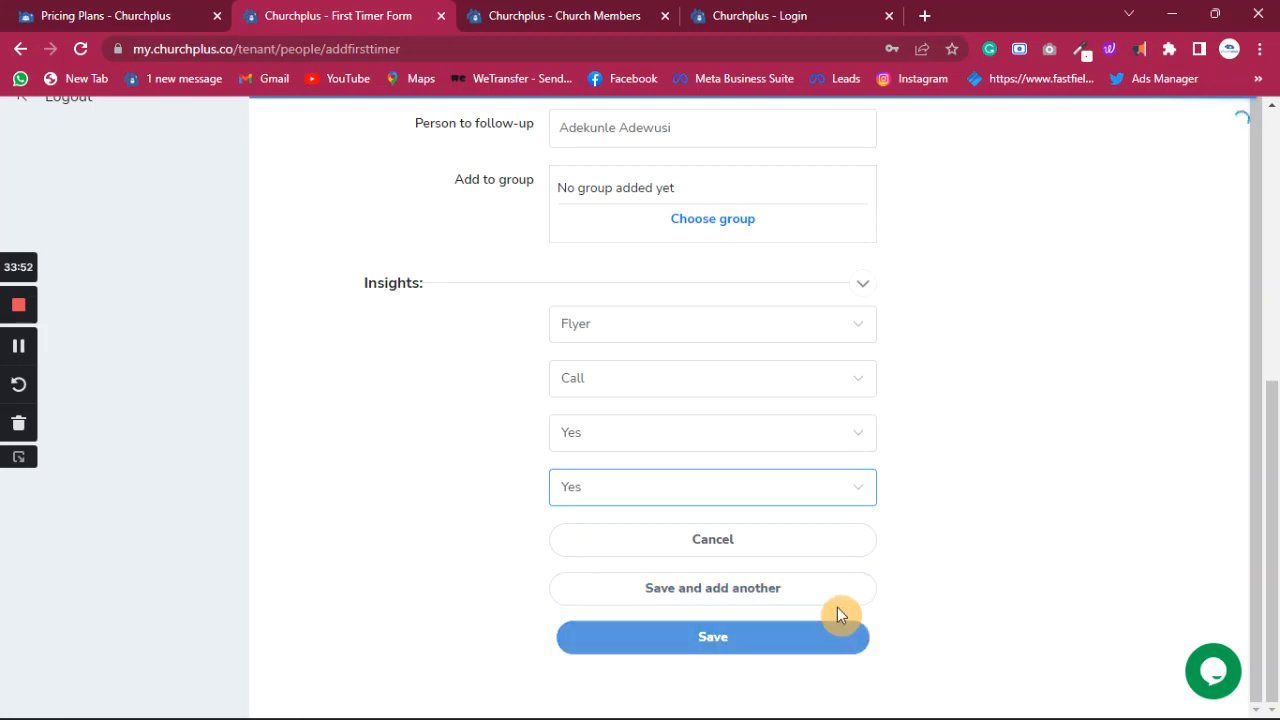
pyautogui.scroll(1, 646, 313)
pyautogui.scroll(10, 651, 294)
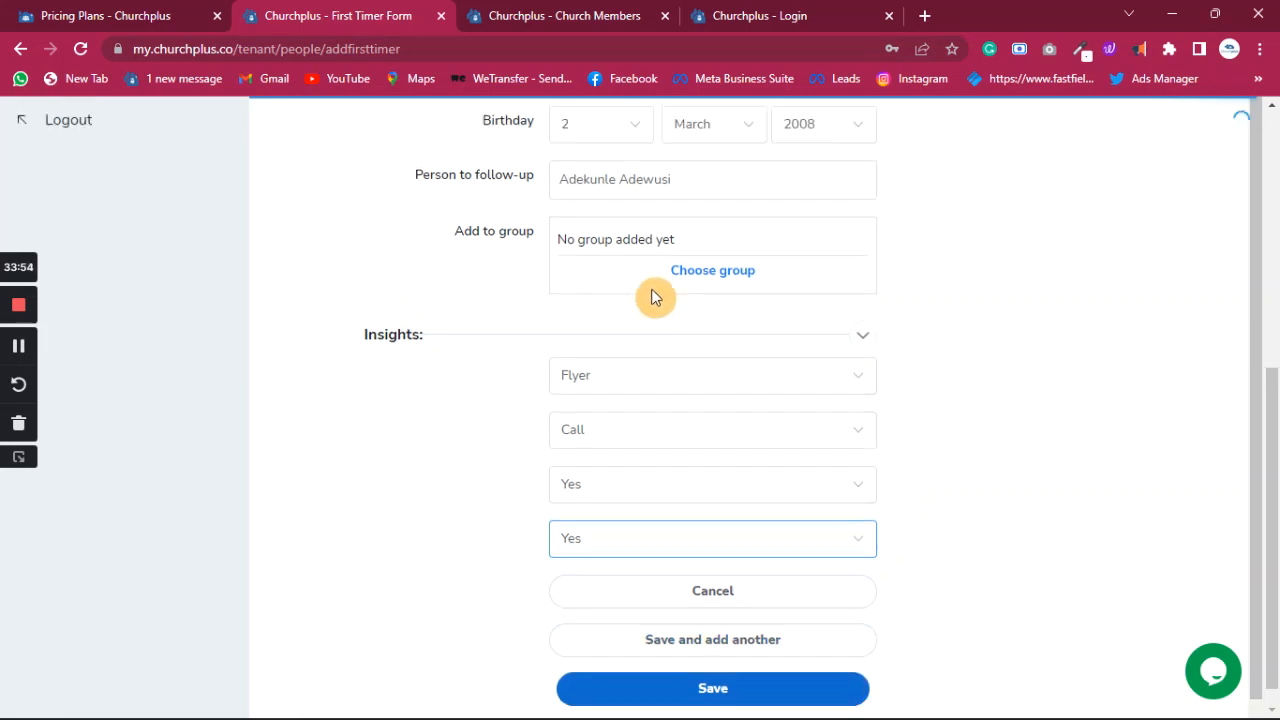
pyautogui.scroll(-10, 657, 291)
# - Save the first timer and review their CRM profile: Foundational Class stage, Active lead status, no activities
pyautogui.click(728, 645)
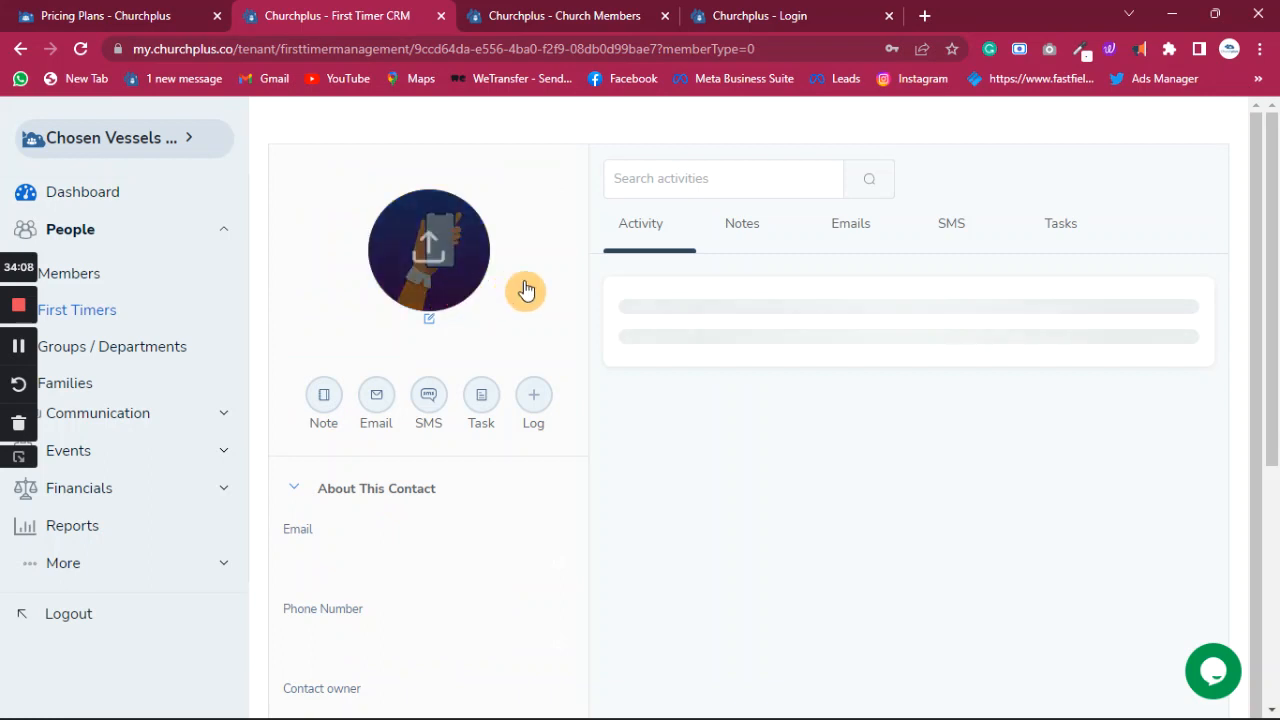
pyautogui.scroll(-5, 146, 248)
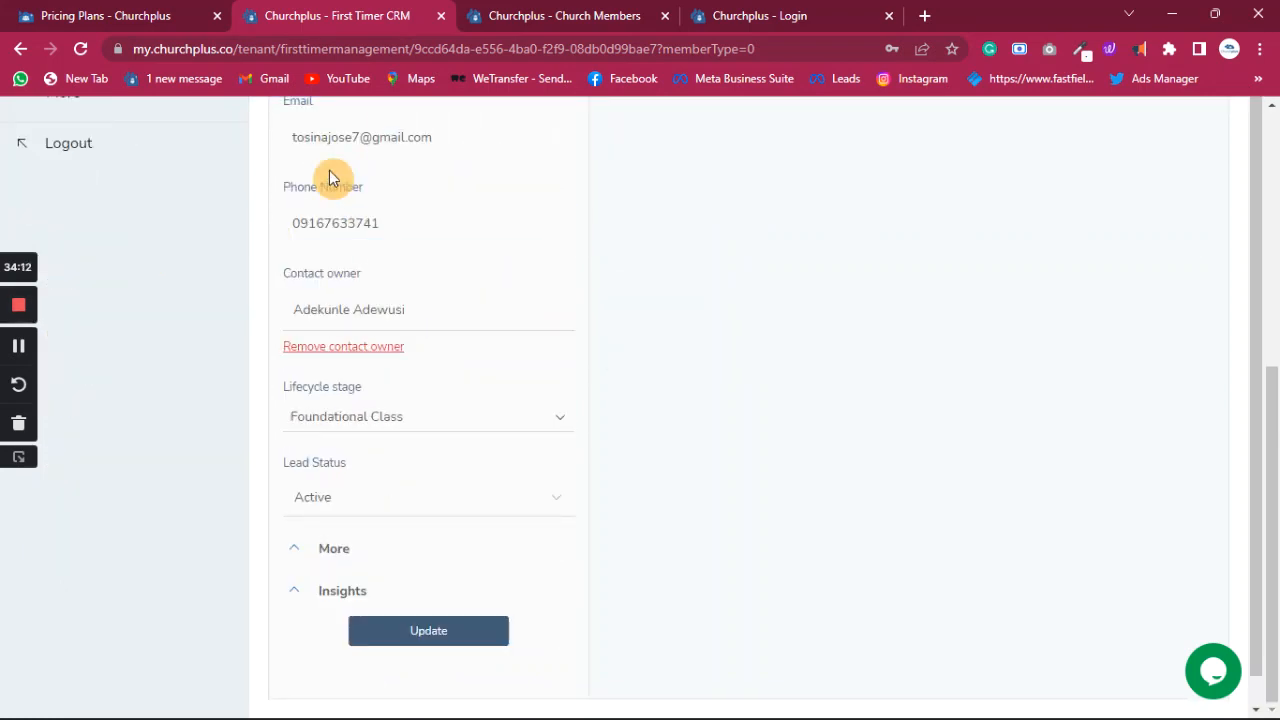
pyautogui.scroll(3, 390, 190)
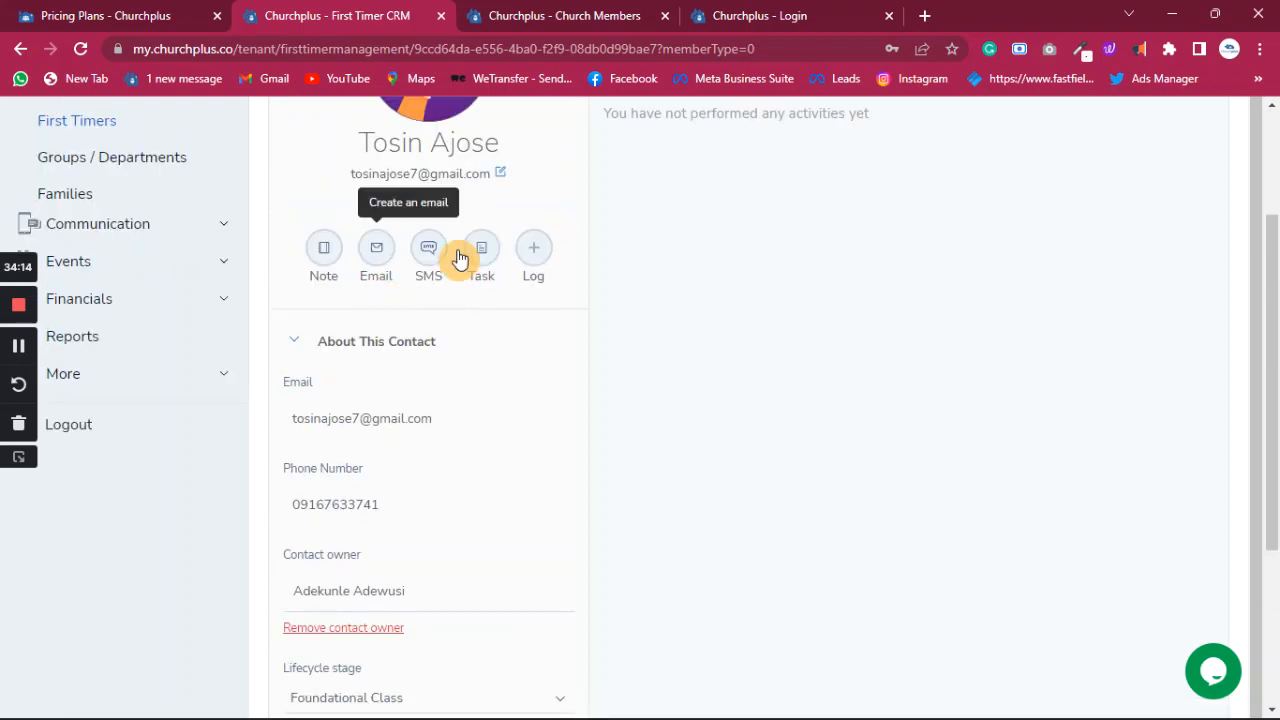
pyautogui.scroll(2, 529, 255)
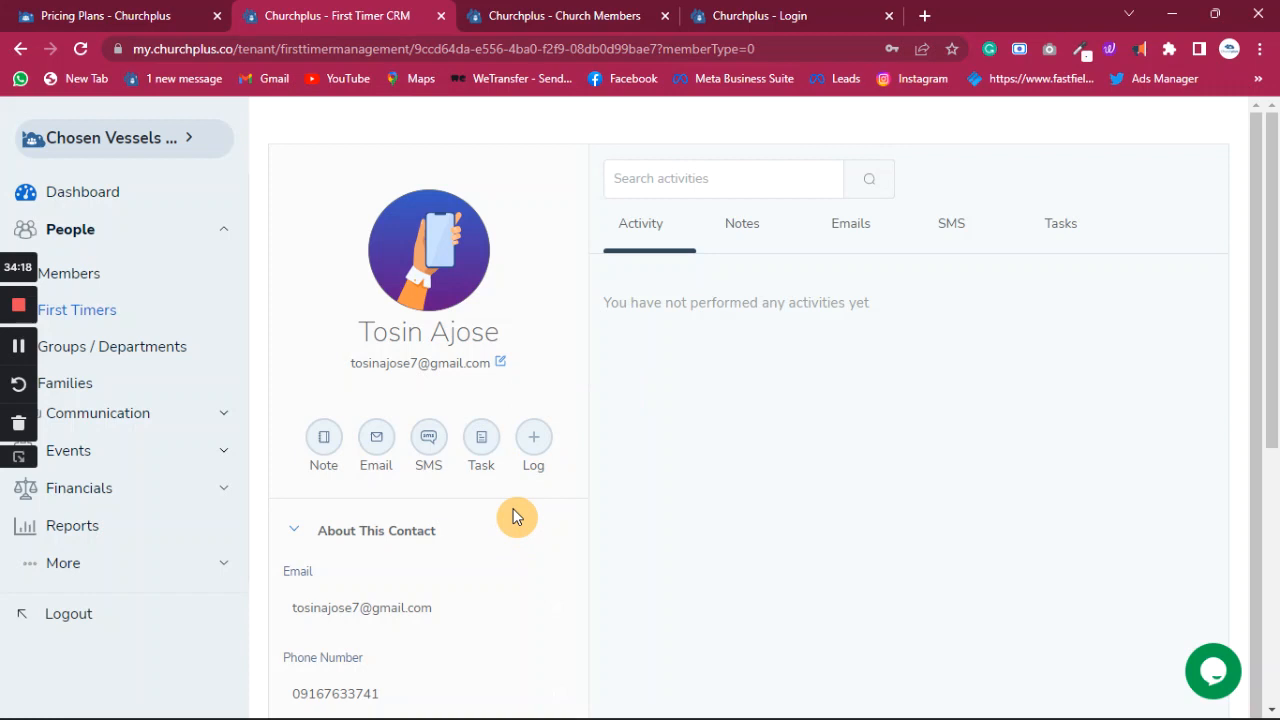
pyautogui.scroll(-2, 370, 565)
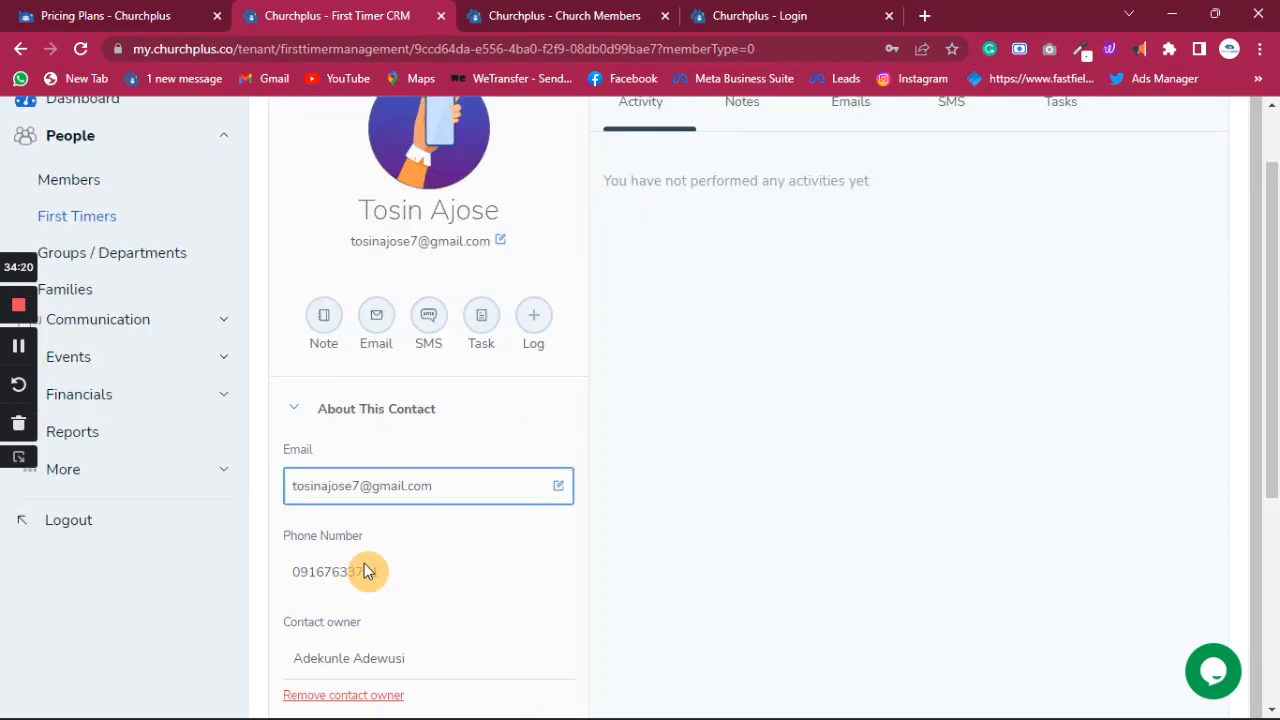
pyautogui.scroll(-1, 366, 563)
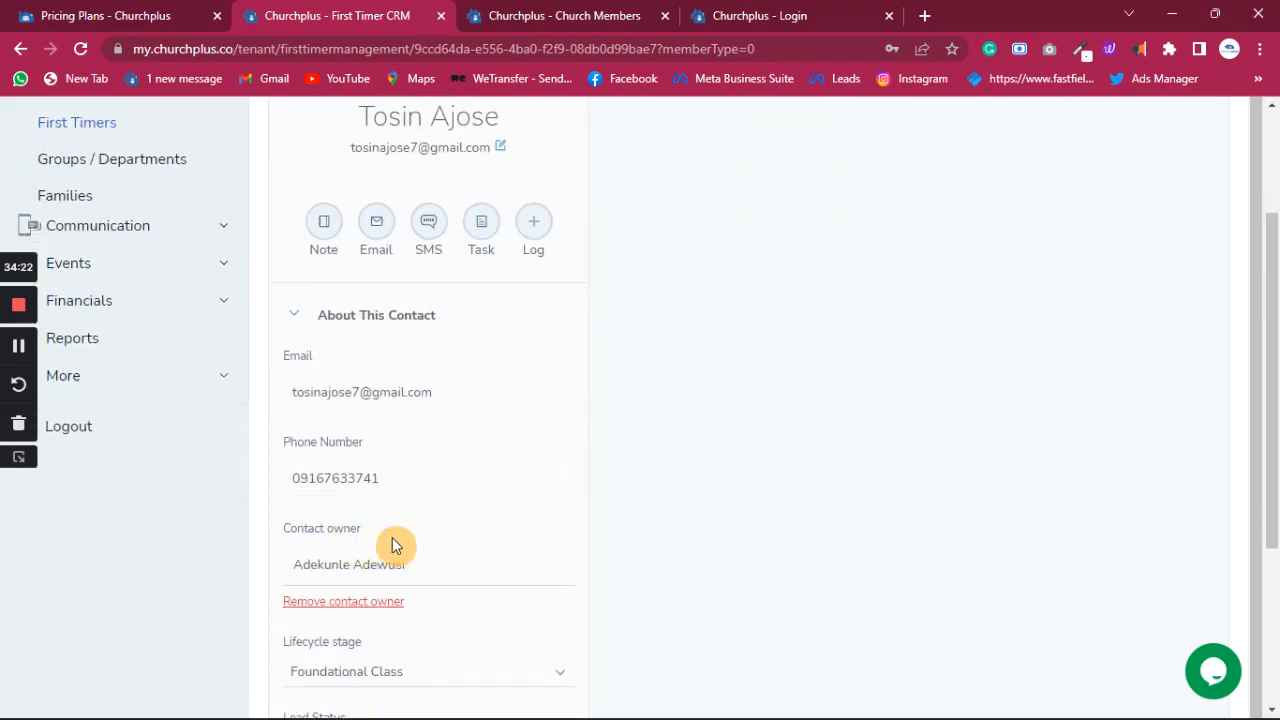
pyautogui.scroll(-2, 392, 545)
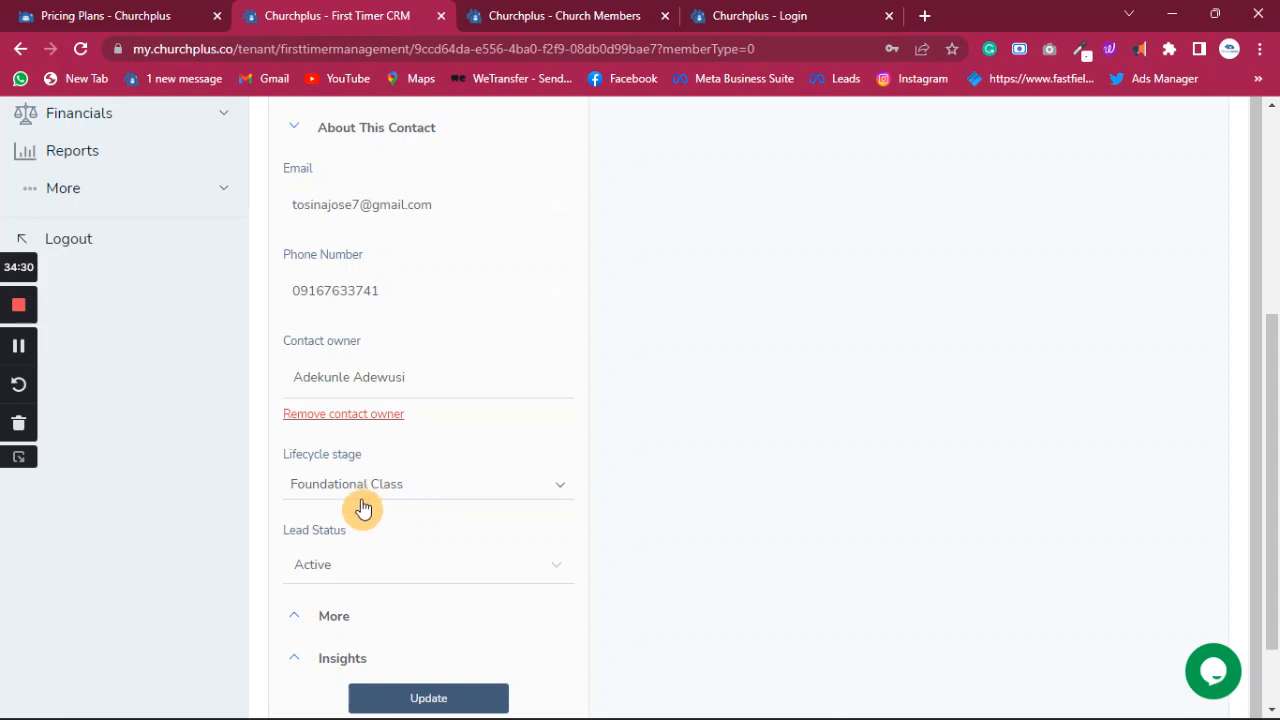
pyautogui.scroll(-2, 362, 508)
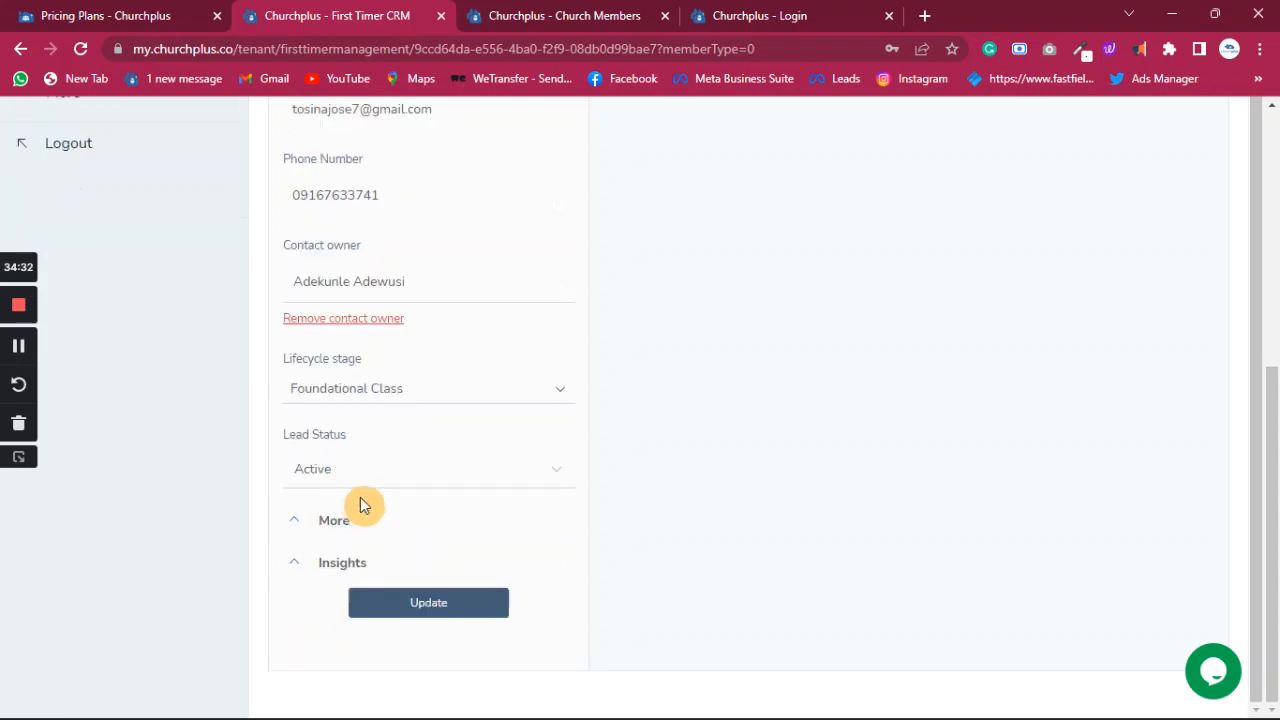
pyautogui.scroll(5, 754, 377)
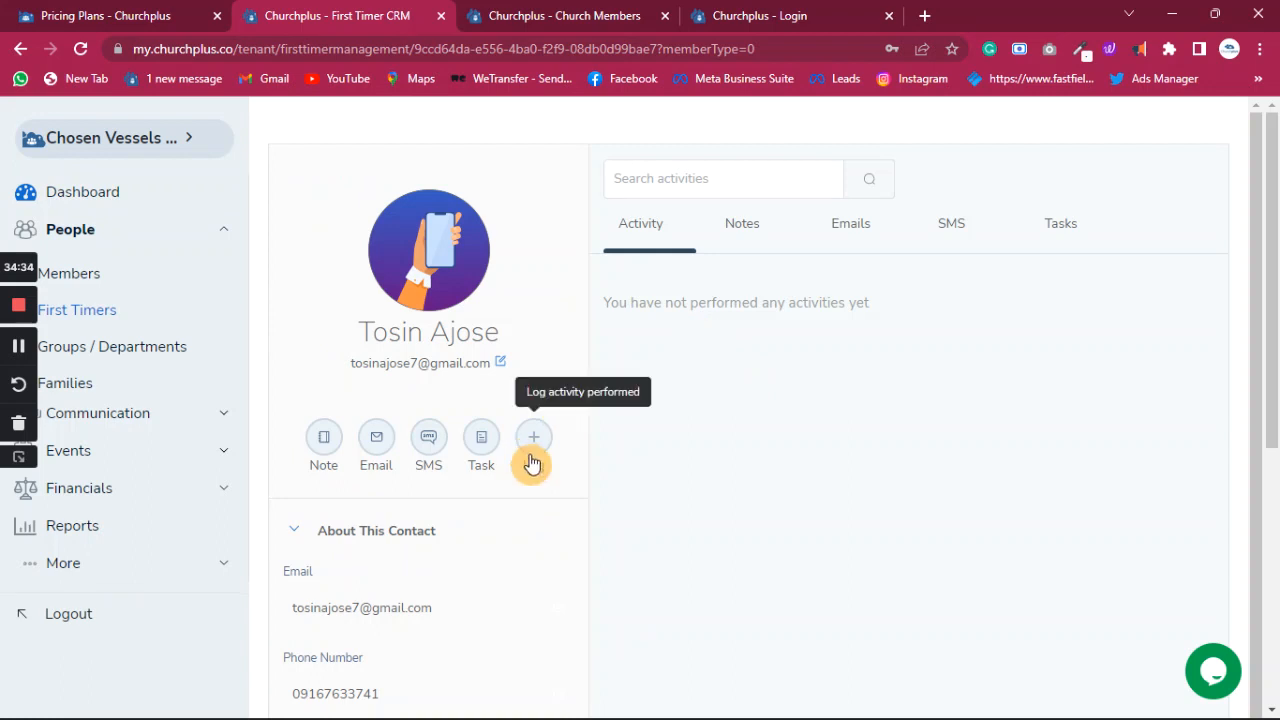
# - Start a new task and type the follow-up description noting the visitor's interest in joining the church
pyautogui.click(483, 446)
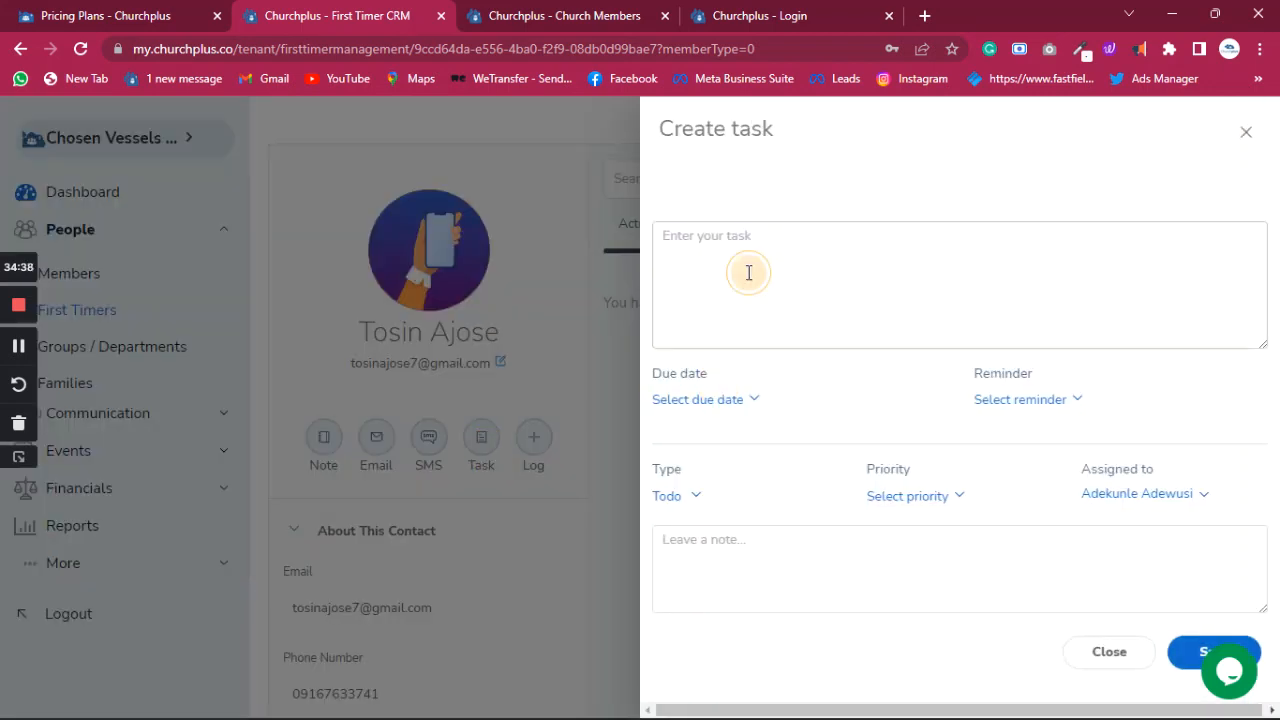
pyautogui.click(749, 272)
pyautogui.click(749, 268)
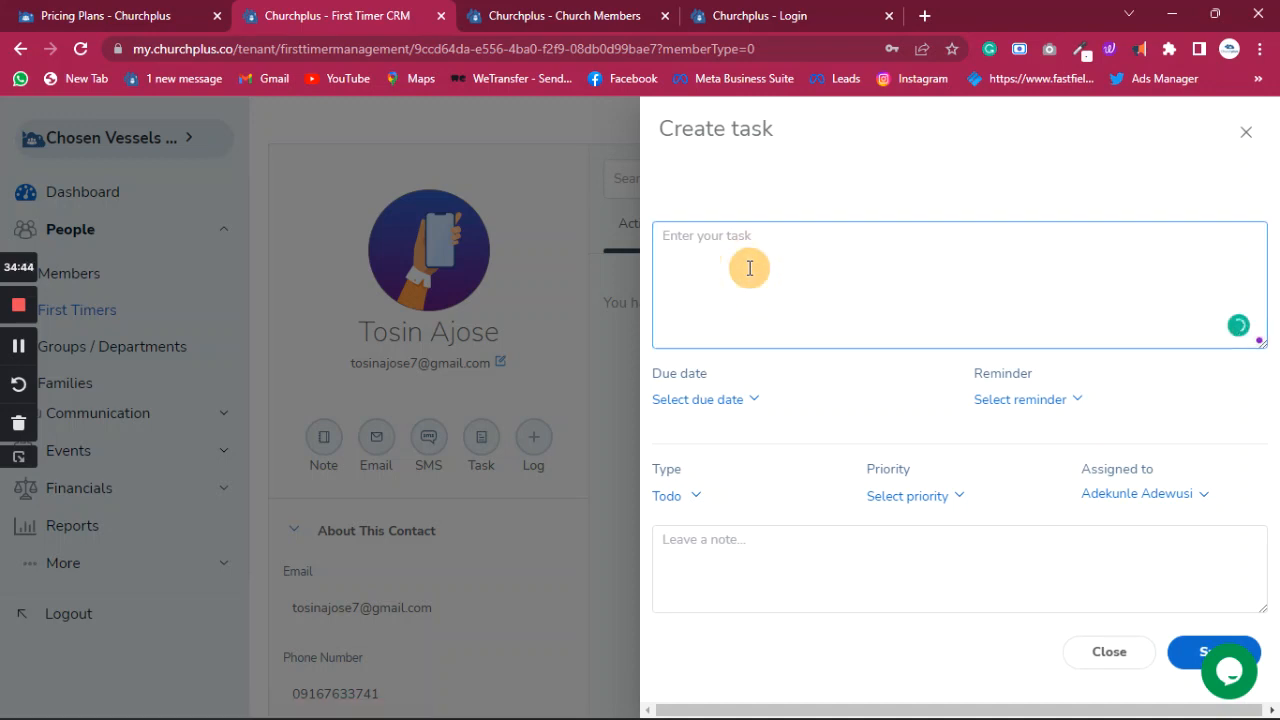
pyautogui.write('Kind Follow-up on the Tos')
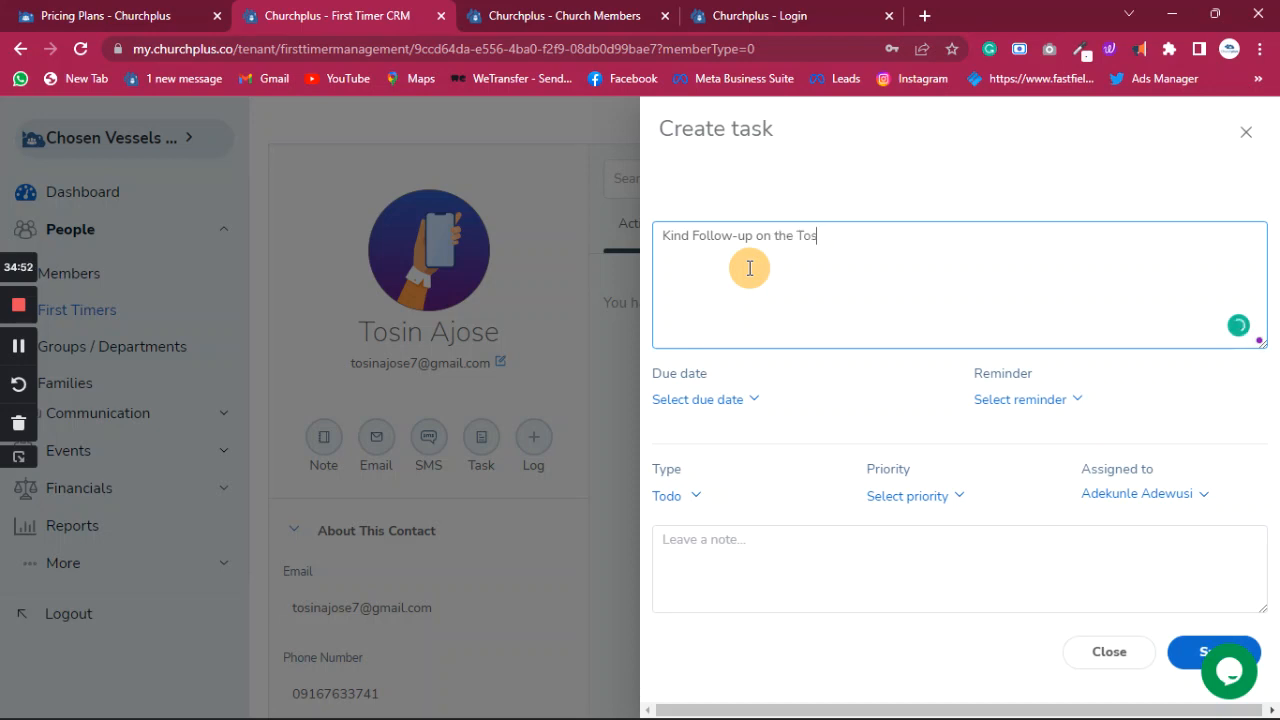
pyautogui.write('in, he is interested in')
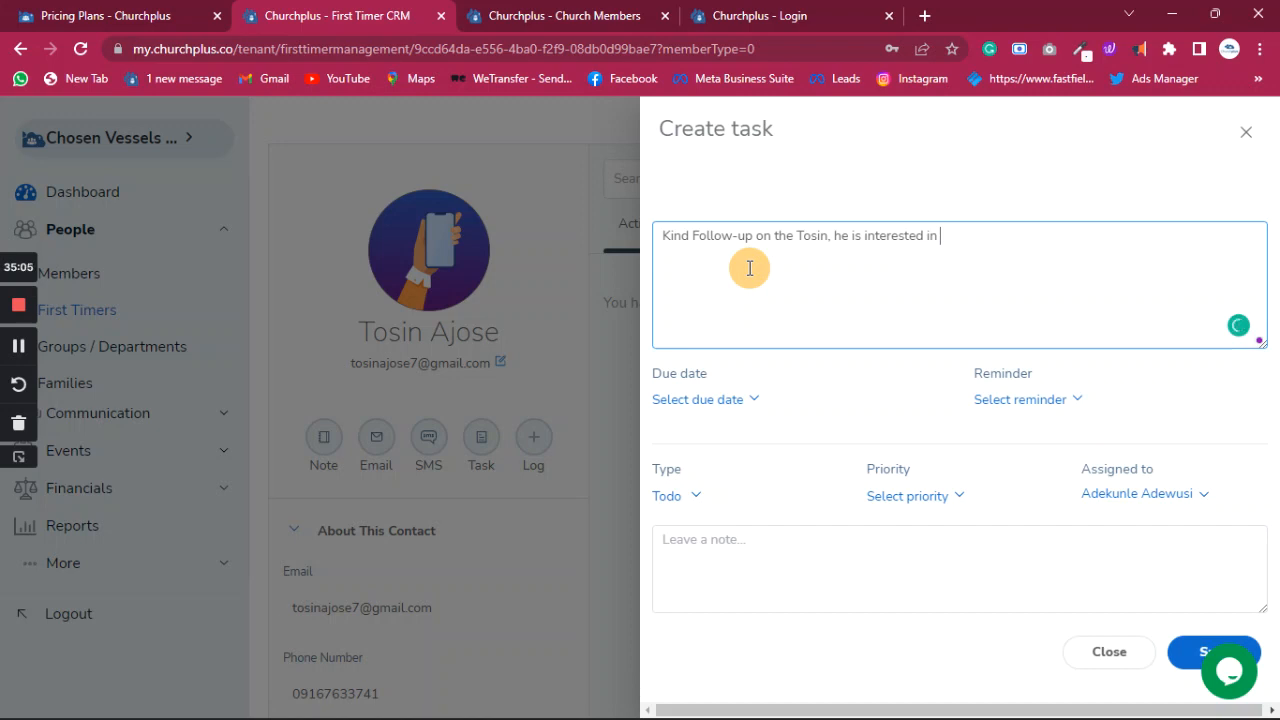
pyautogui.write('joining the chu')
pyautogui.write('joining')
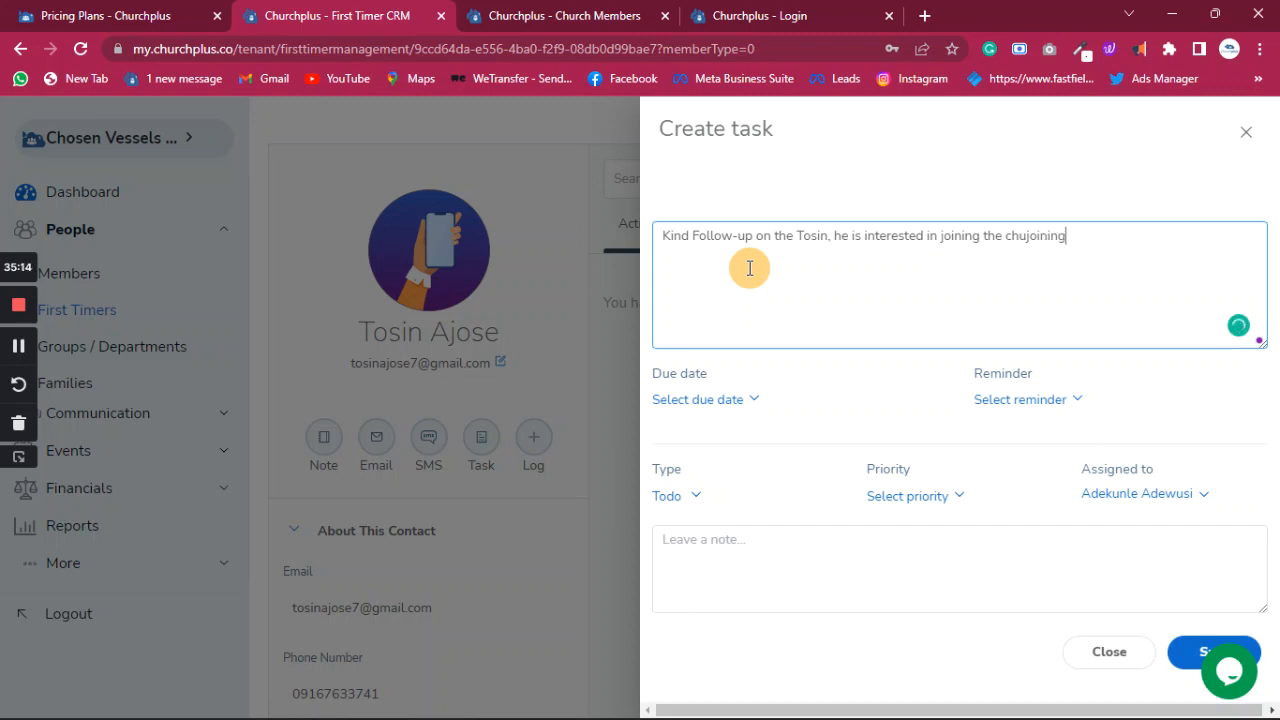
pyautogui.write(' the c')
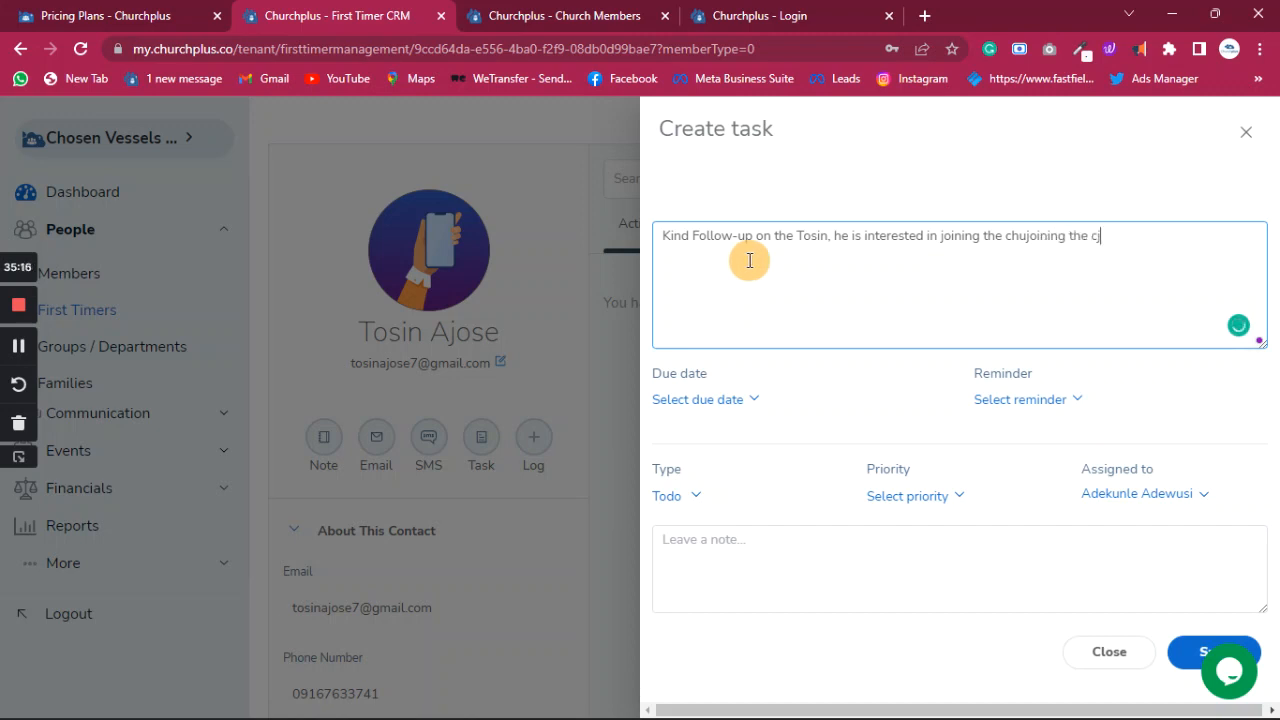
pyautogui.write('hurch')
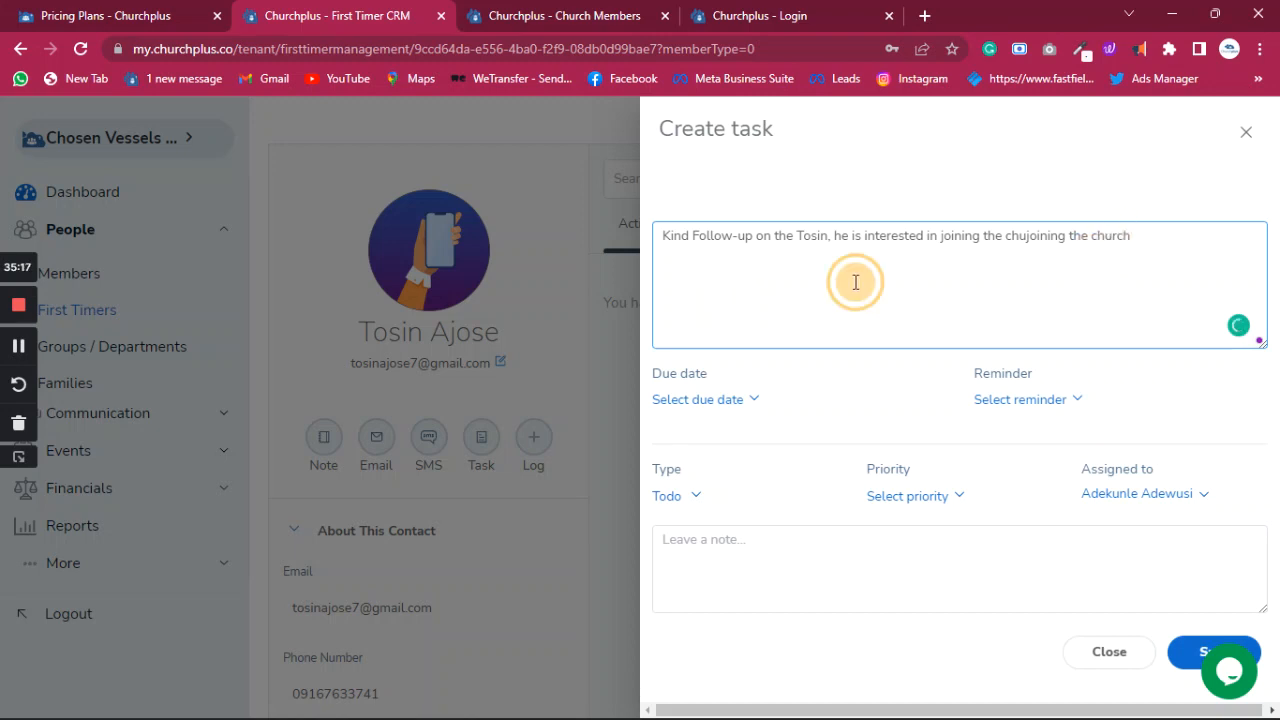
# - Delete the mistyped duplicate 'the chujoining' so the description ends 'joining the church'
pyautogui.click(1026, 236)
pyautogui.keyDown('shift'); pyautogui.click(1167, 231); pyautogui.keyUp('shift')
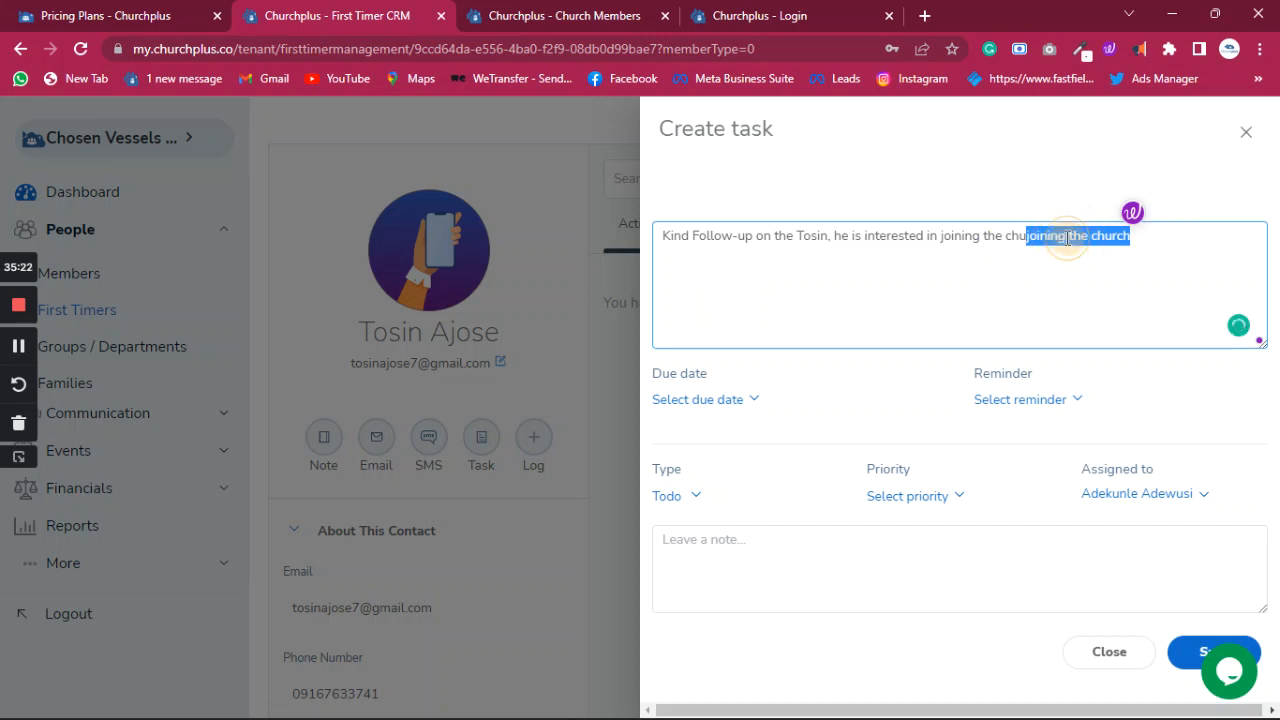
pyautogui.moveTo(1066, 238); pyautogui.dragTo(986, 238)
pyautogui.press('BackSpace')
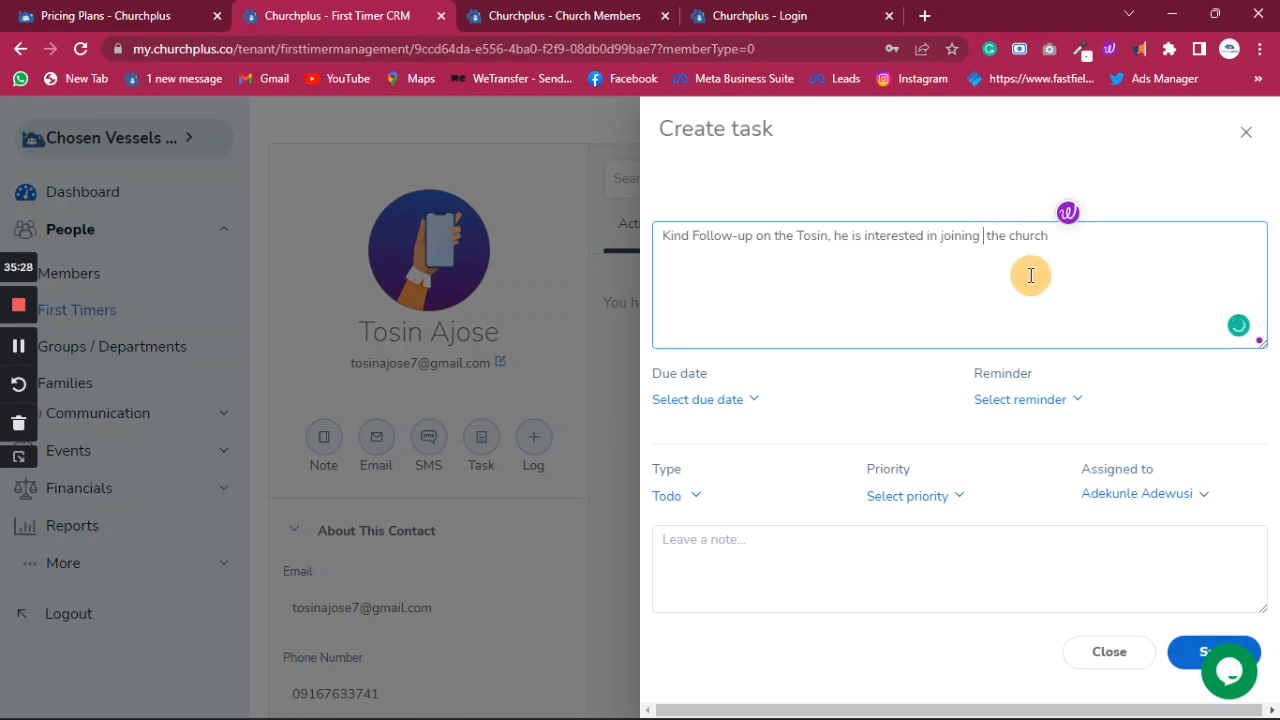
pyautogui.press('BackSpace')
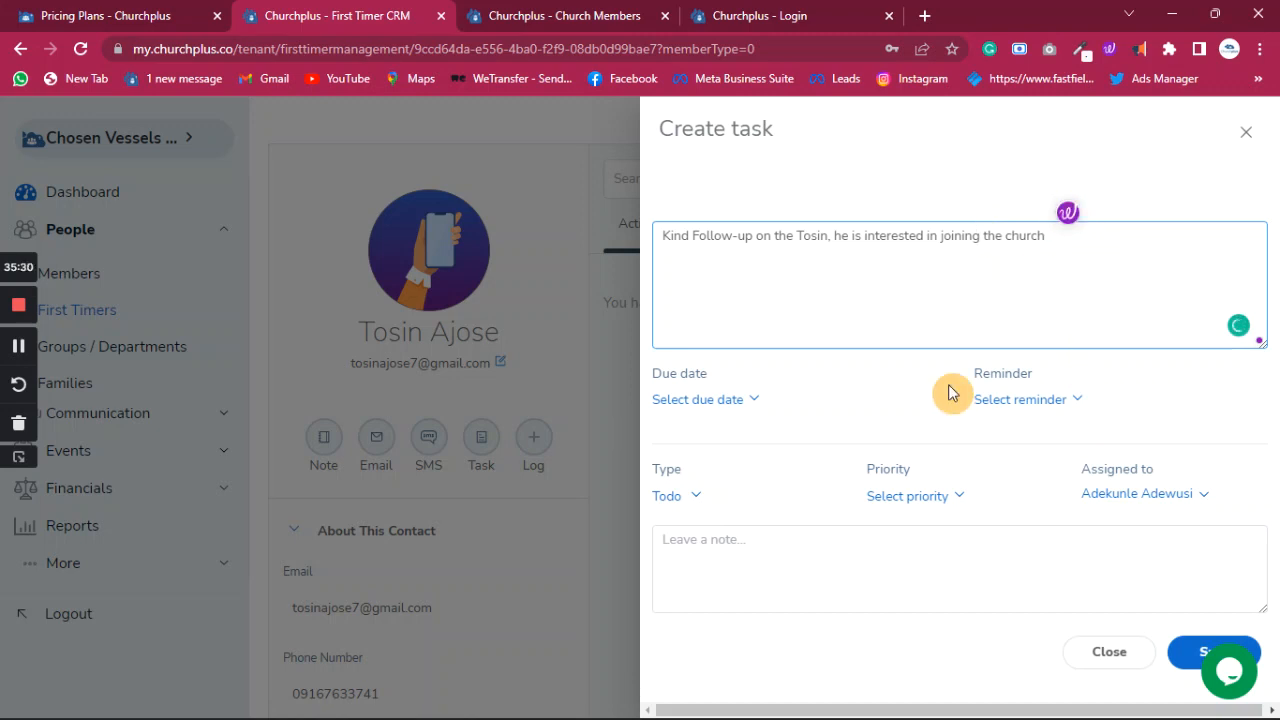
pyautogui.click(746, 401)
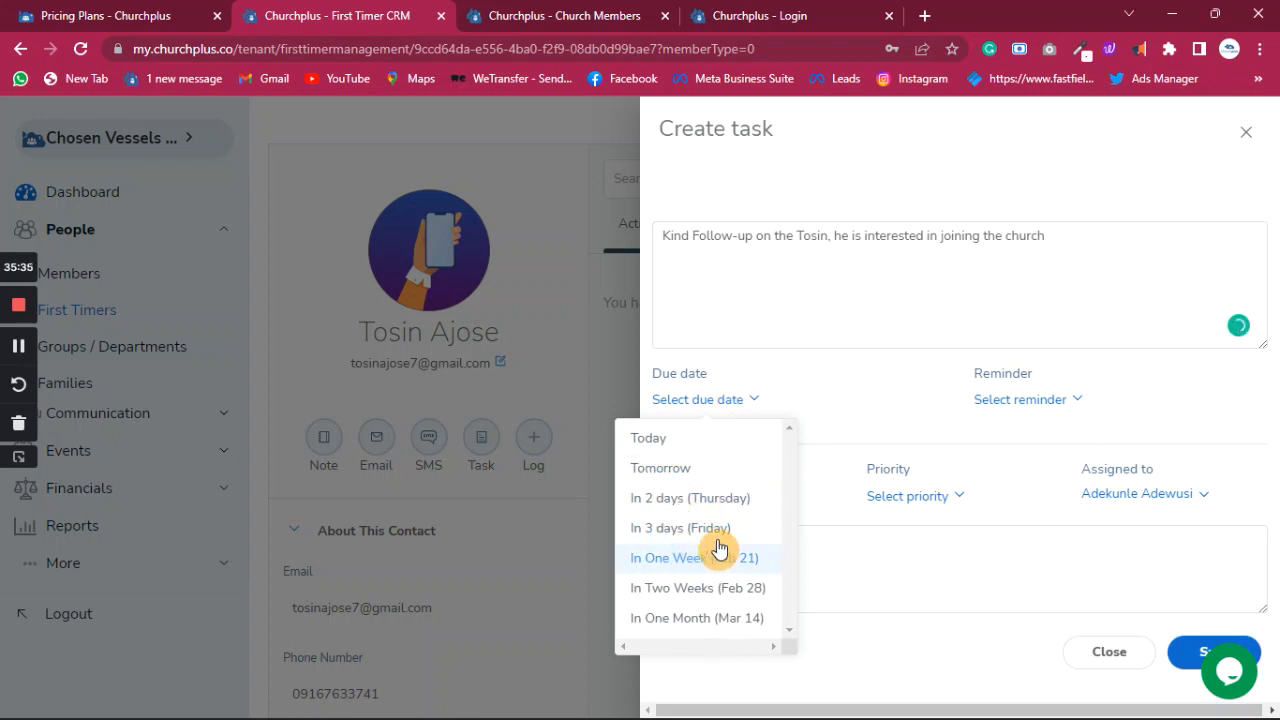
# - Make the task due Tomorrow with a reminder 1 hour before
pyautogui.click(660, 470)
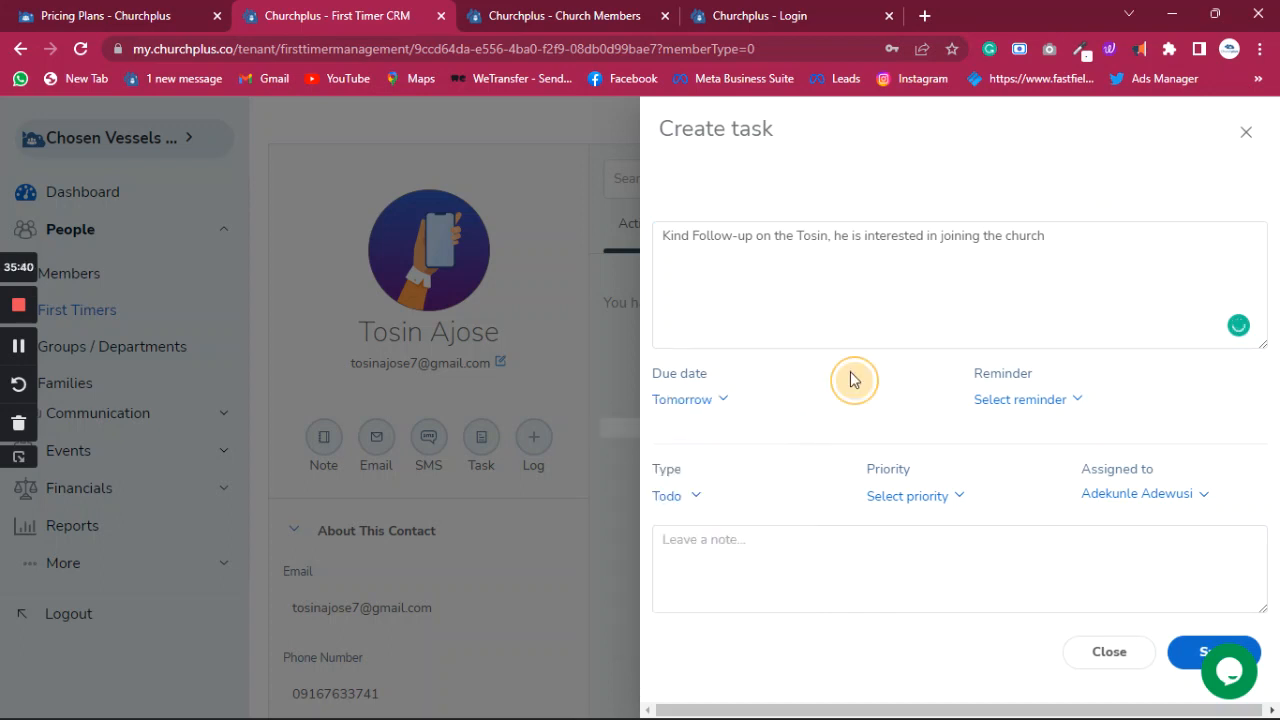
pyautogui.click(1062, 402)
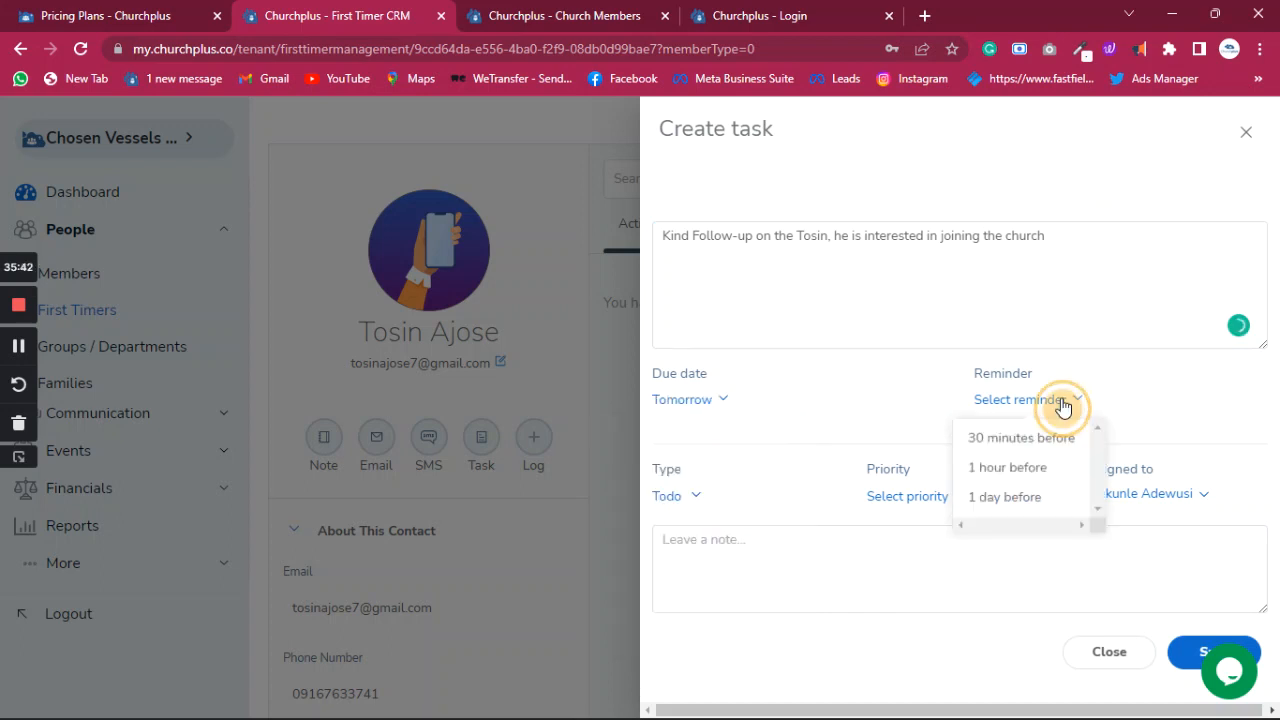
pyautogui.click(1020, 472)
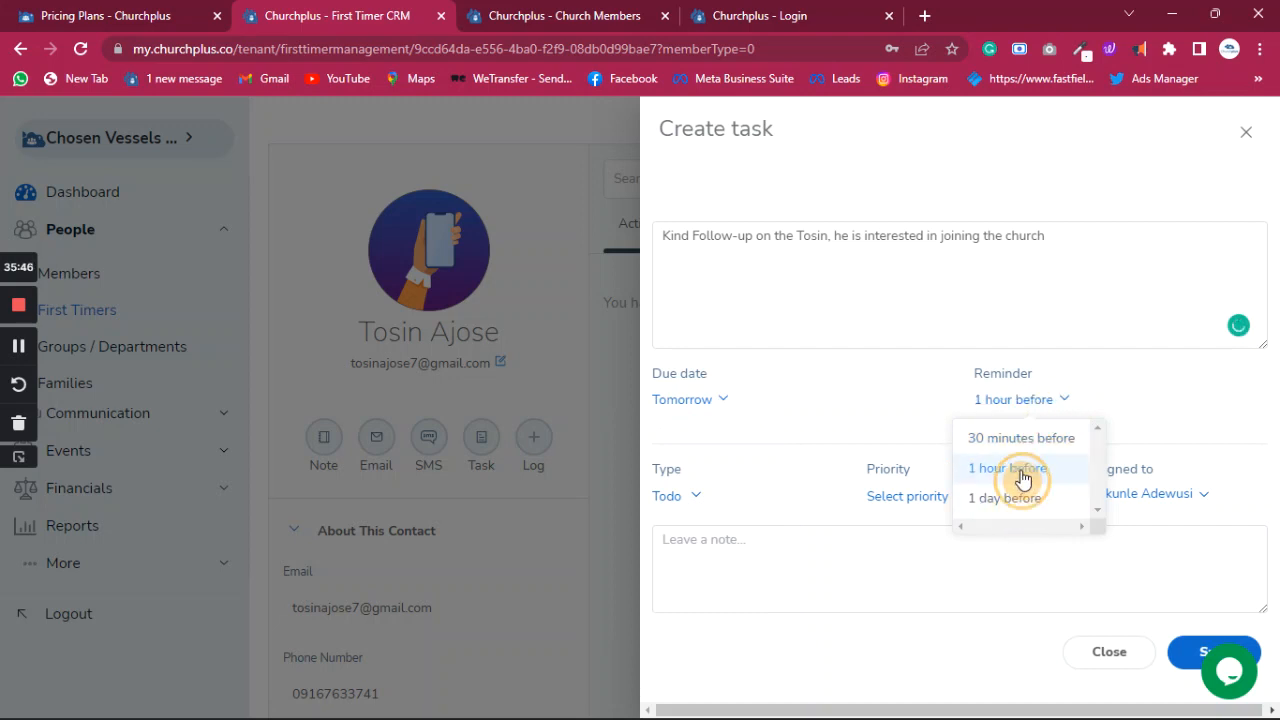
# - Set the task type to Call instead of Visit and the priority to High
pyautogui.click(696, 498)
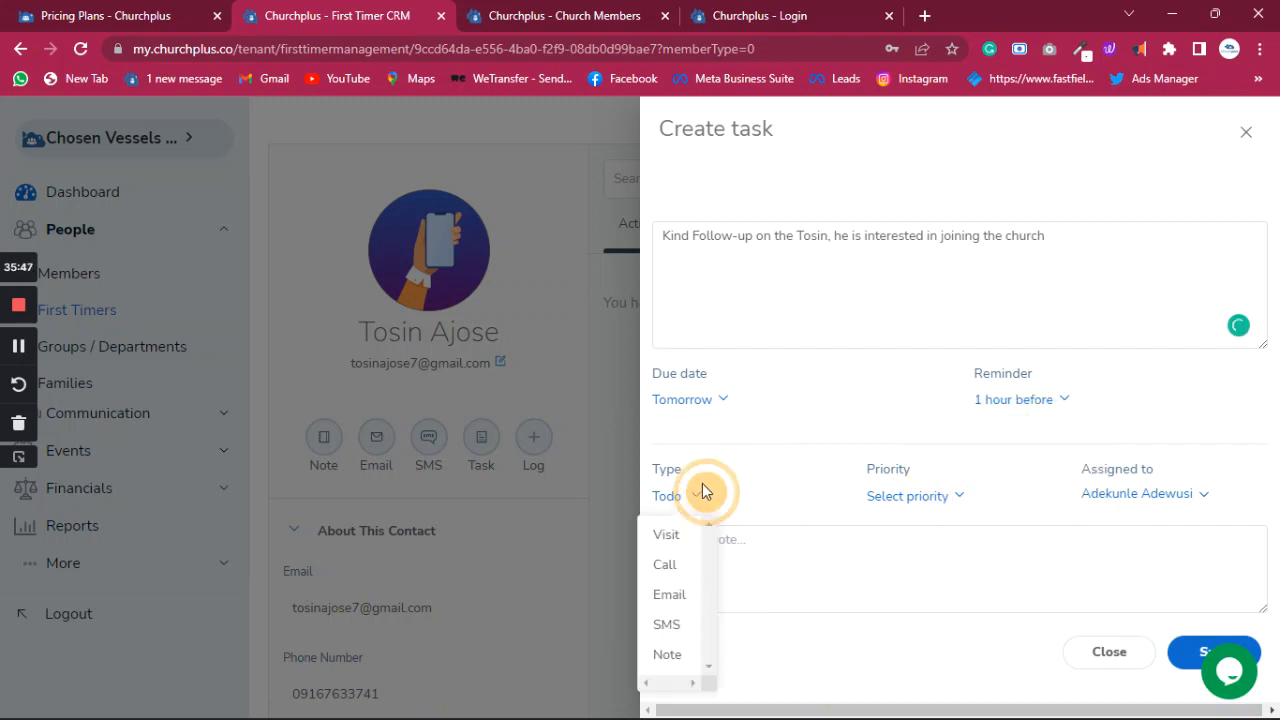
pyautogui.click(669, 538)
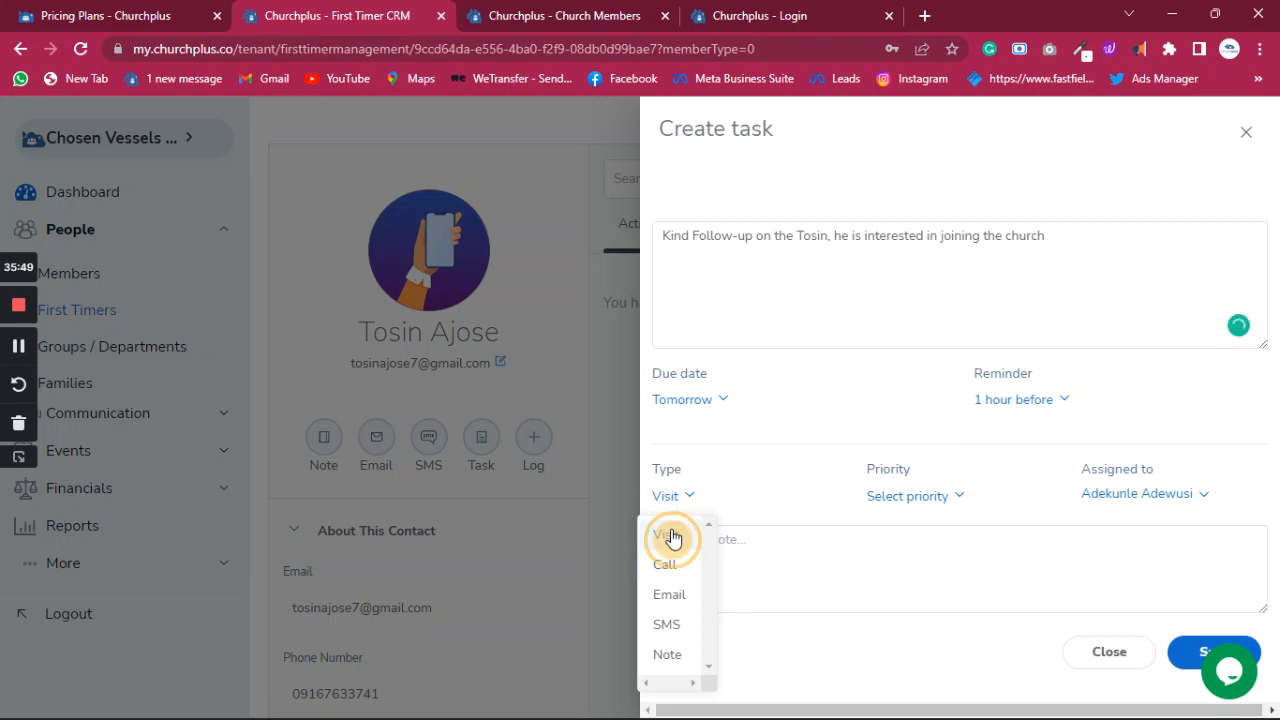
pyautogui.click(688, 497)
pyautogui.click(678, 544)
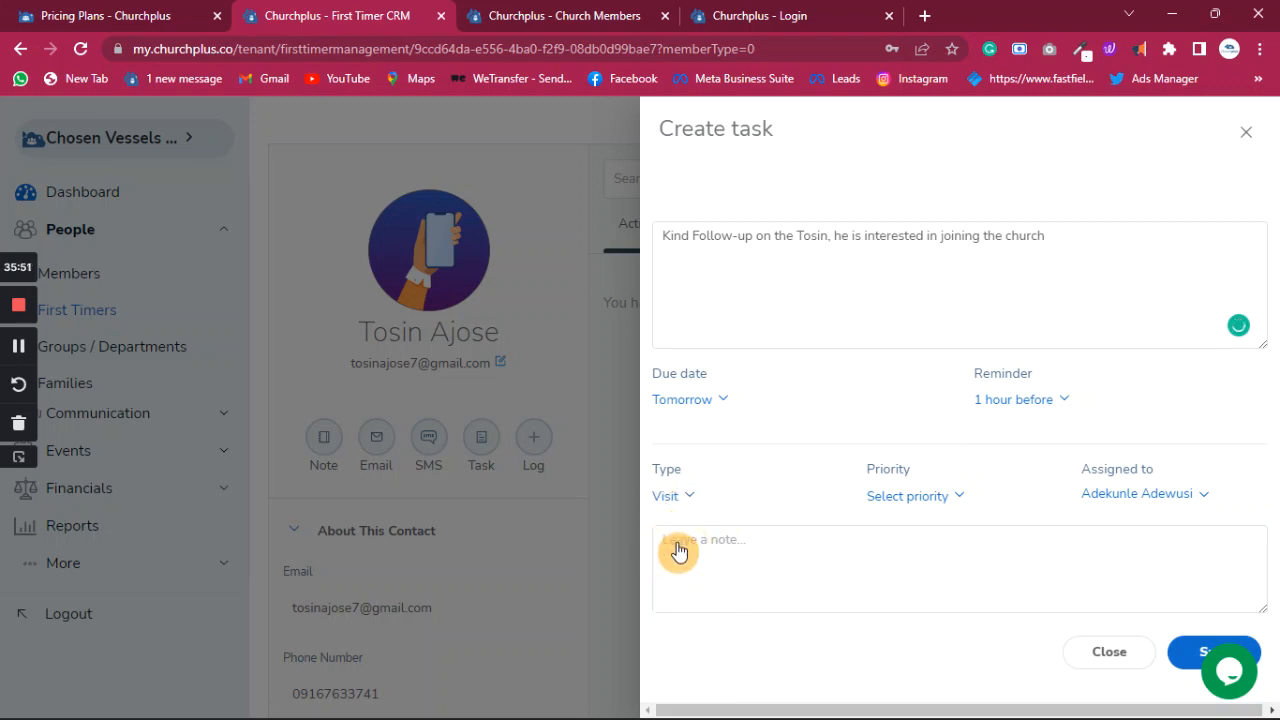
pyautogui.click(688, 497)
pyautogui.click(663, 566)
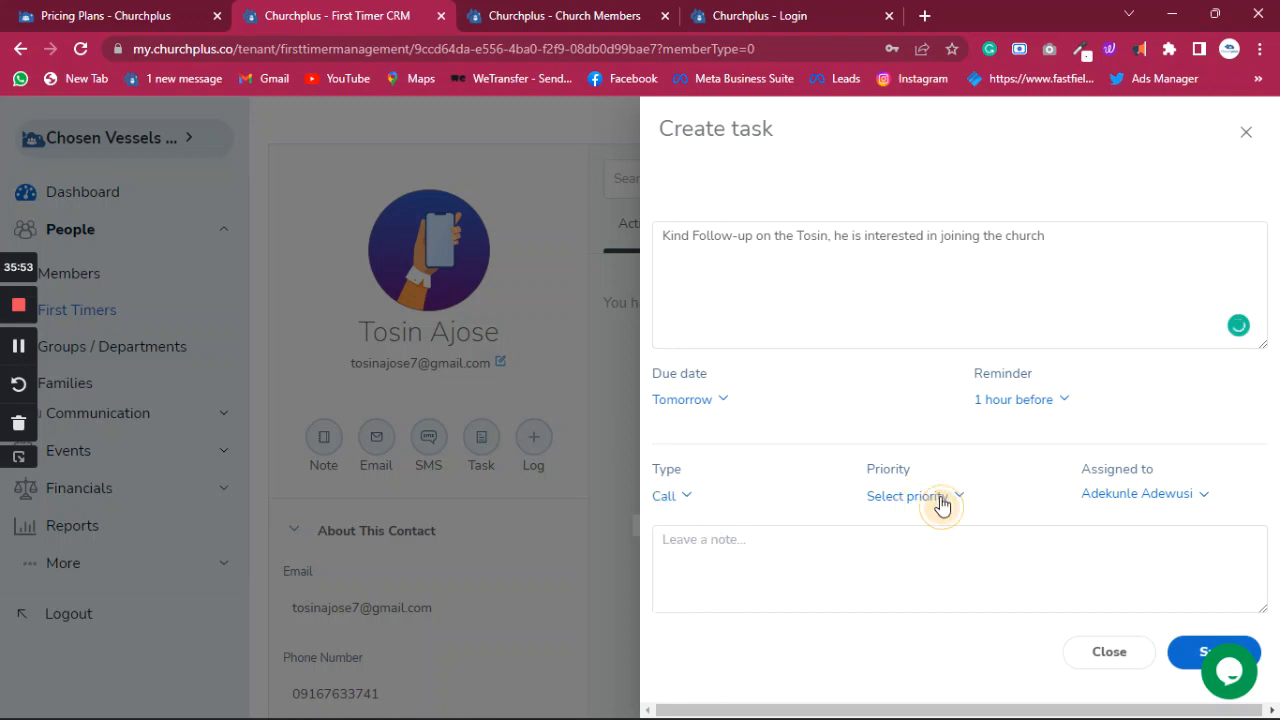
pyautogui.click(934, 500)
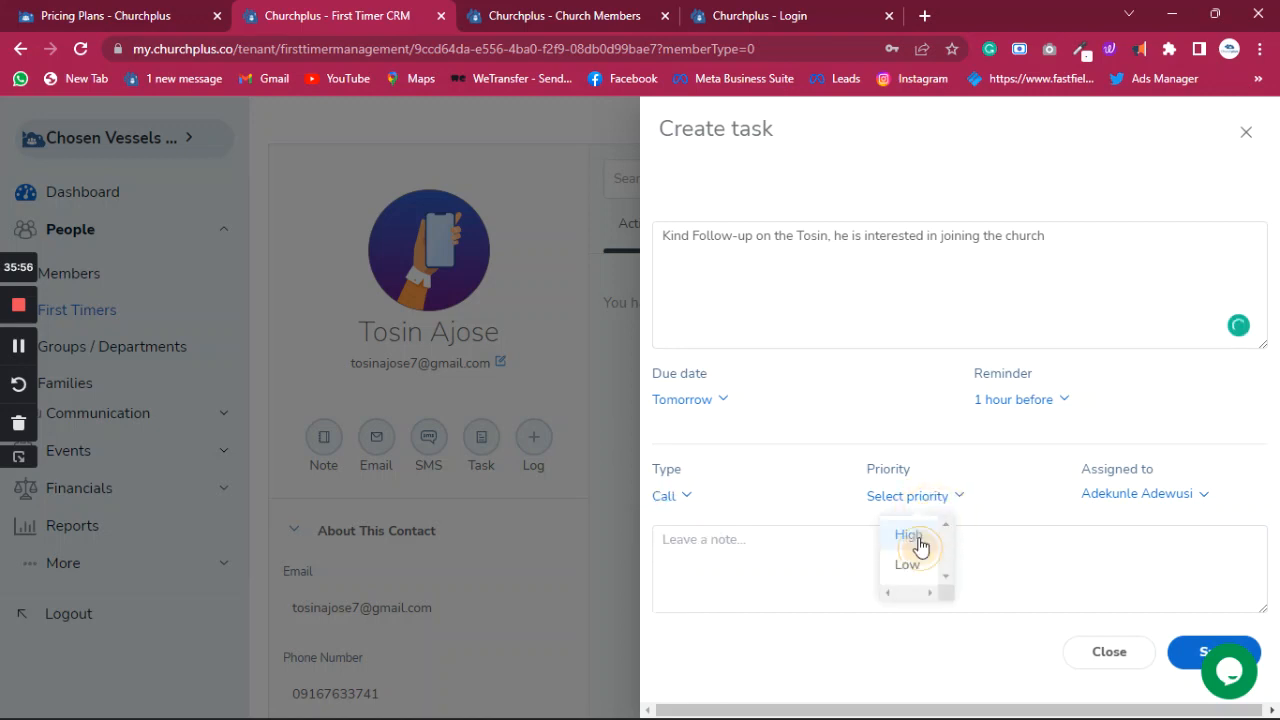
pyautogui.click(908, 535)
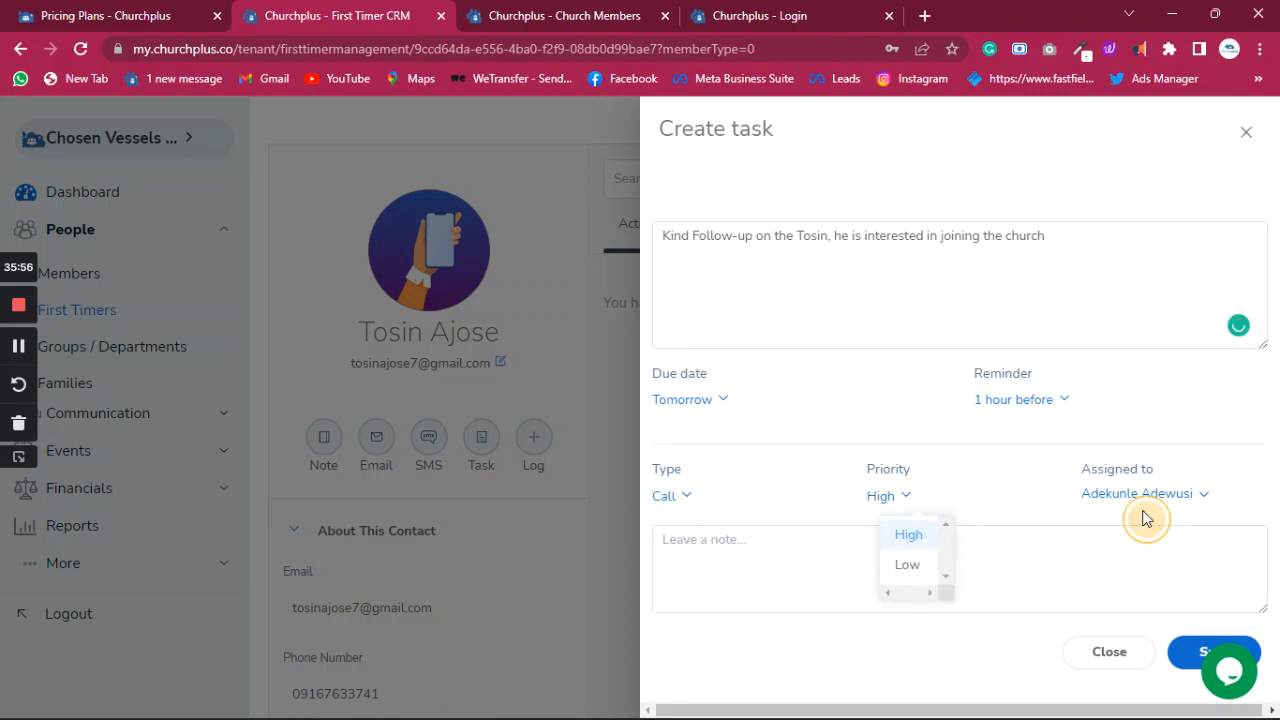
pyautogui.click(725, 551)
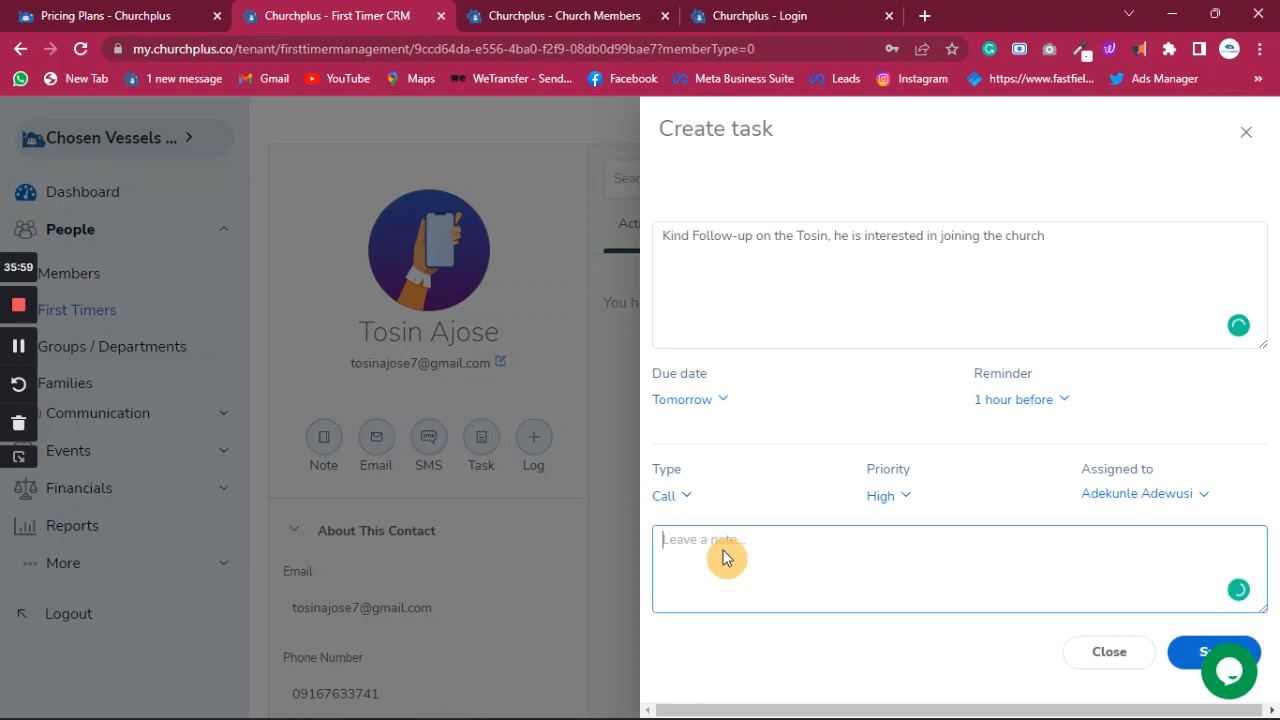
# - Add a note asking someone to call the first timer, fix the name typo, and save the task
pyautogui.write('Pleae')
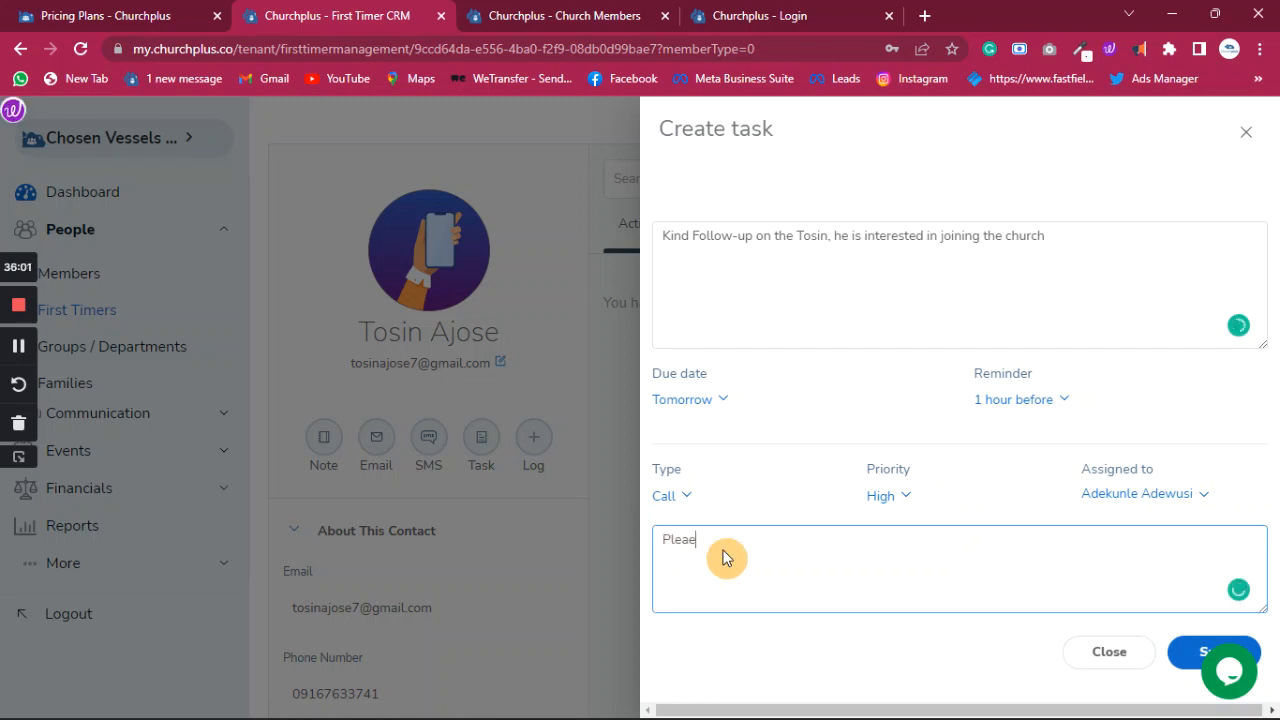
pyautogui.write(' kin')
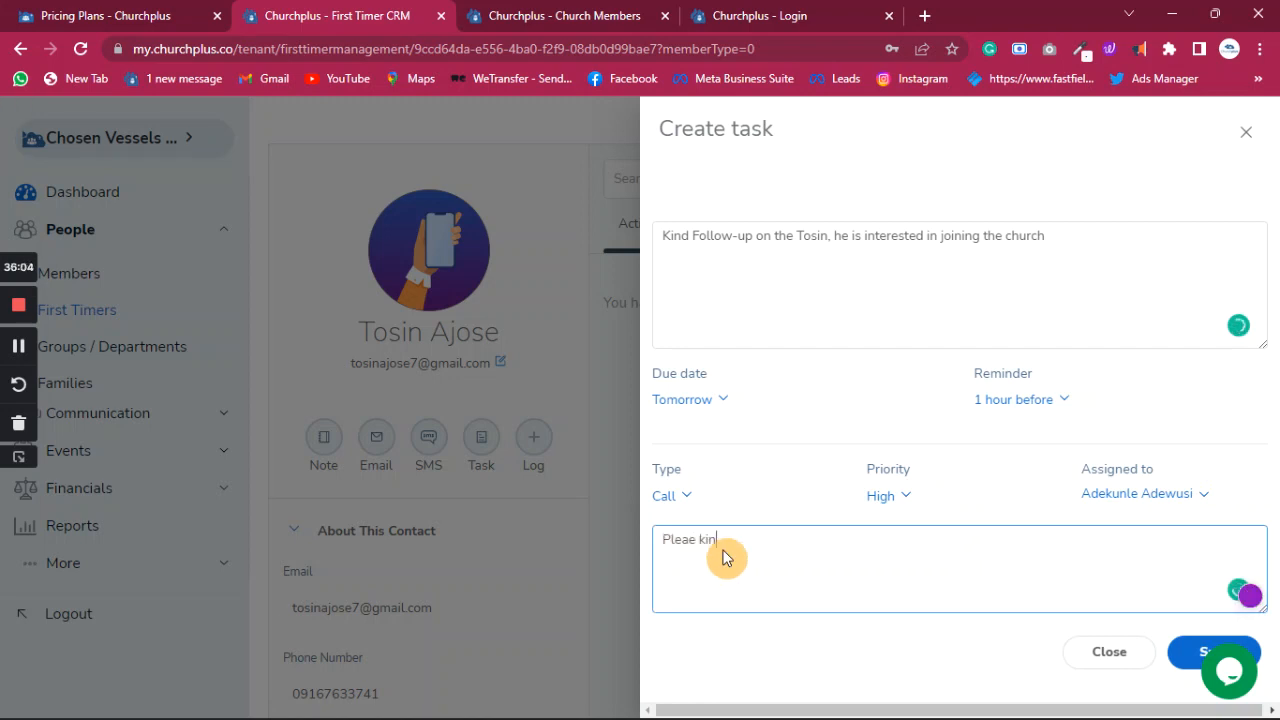
pyautogui.write('dly put a call ')
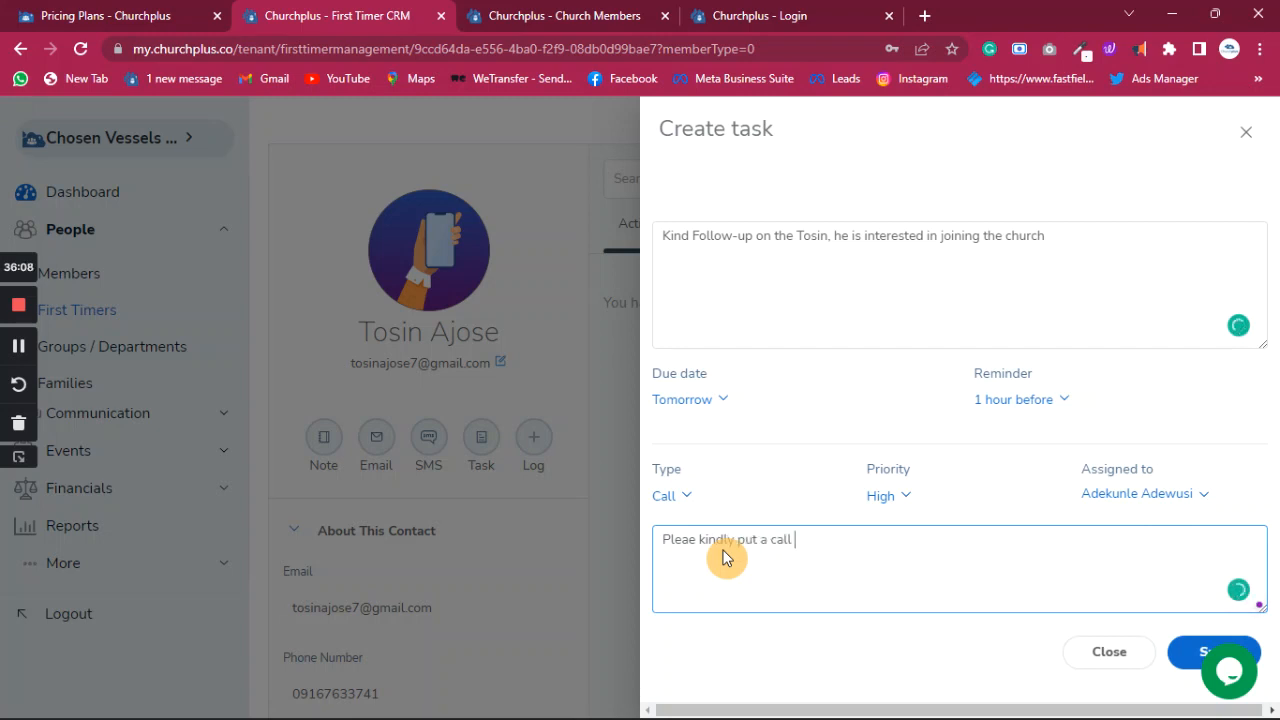
pyautogui.write('through to Toin')
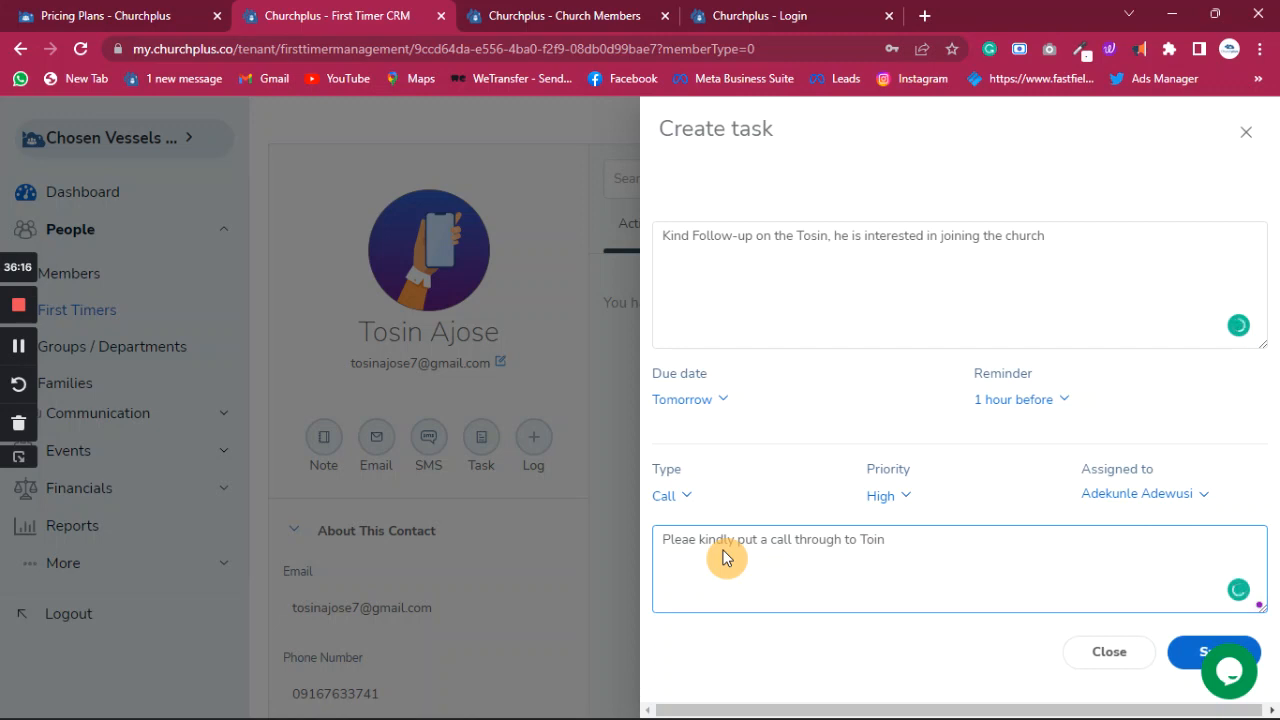
pyautogui.press('BackSpace')
pyautogui.write('sin')
pyautogui.click(1190, 655)
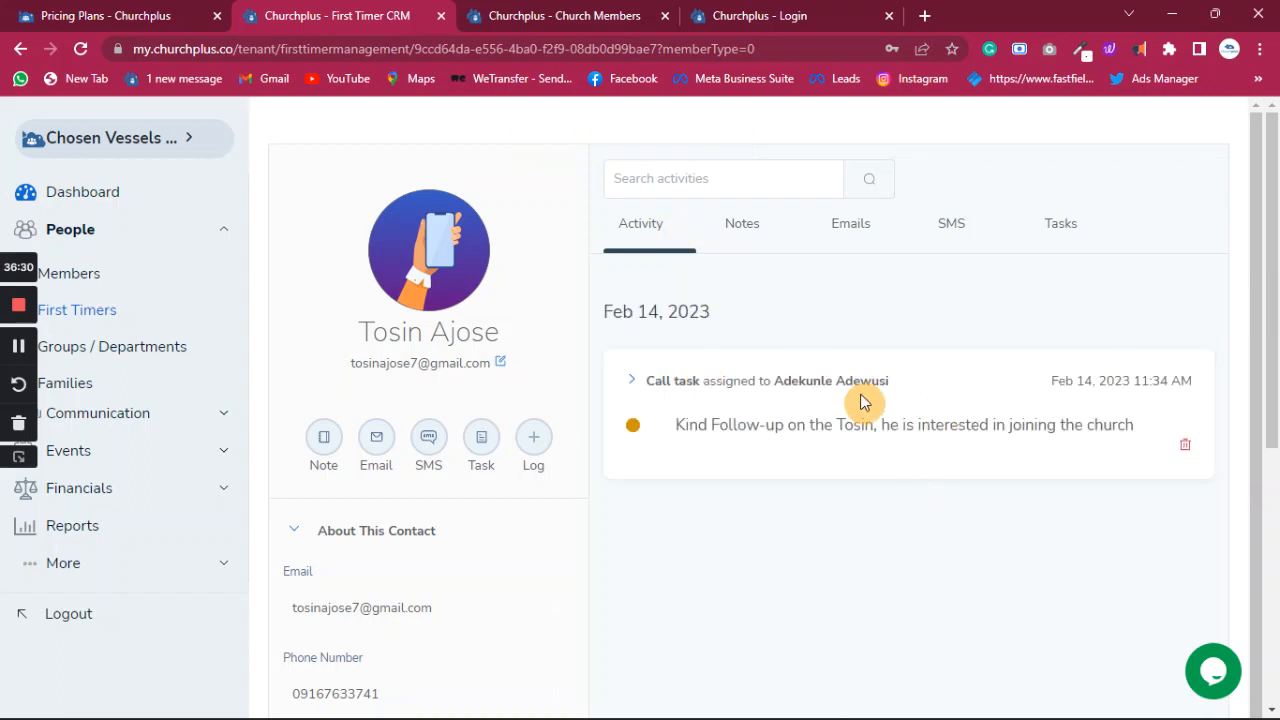
pyautogui.scroll(-1, 423, 505)
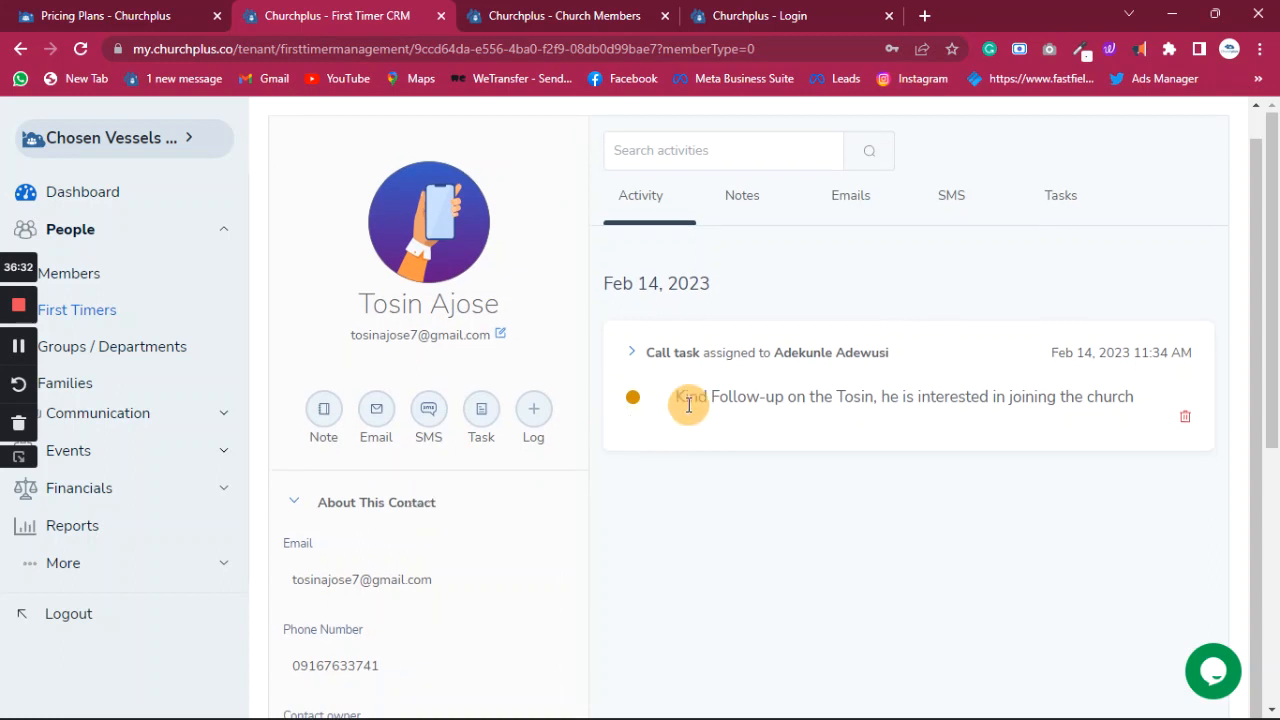
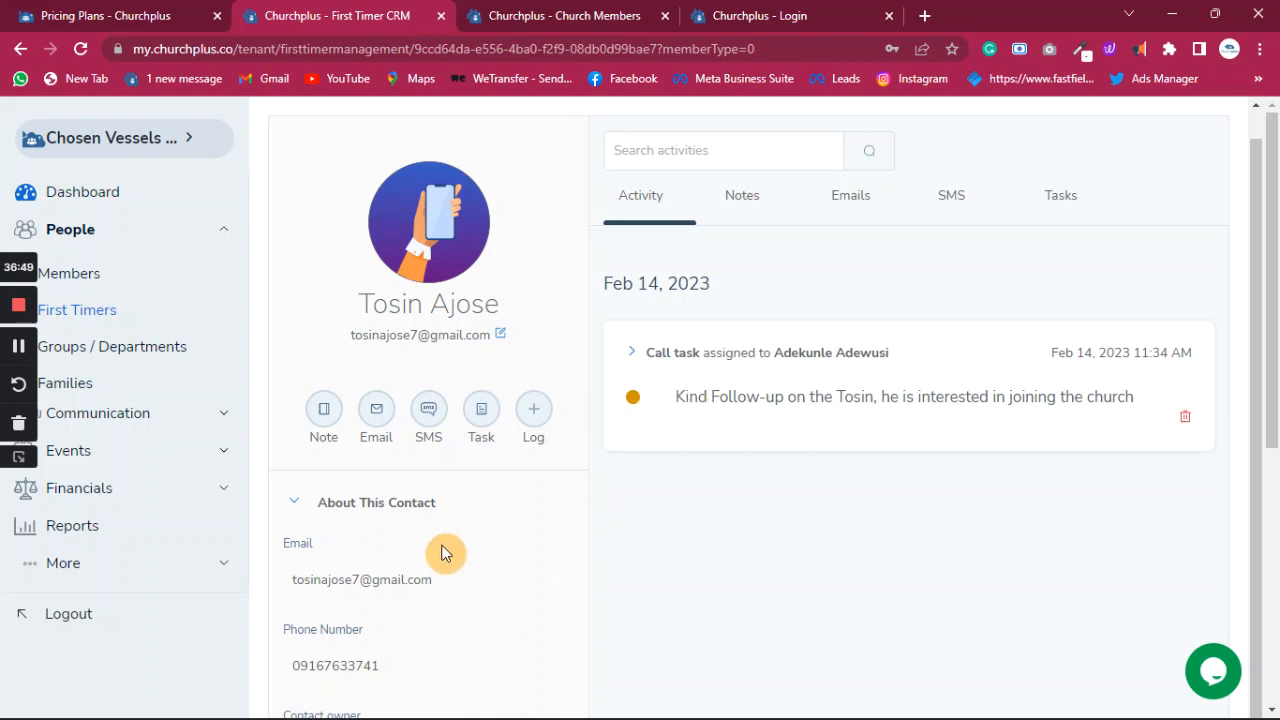
# - Move the contact's lifecycle stage to Foundational Class, then to Workers In Training
pyautogui.scroll(-2, 444, 550)
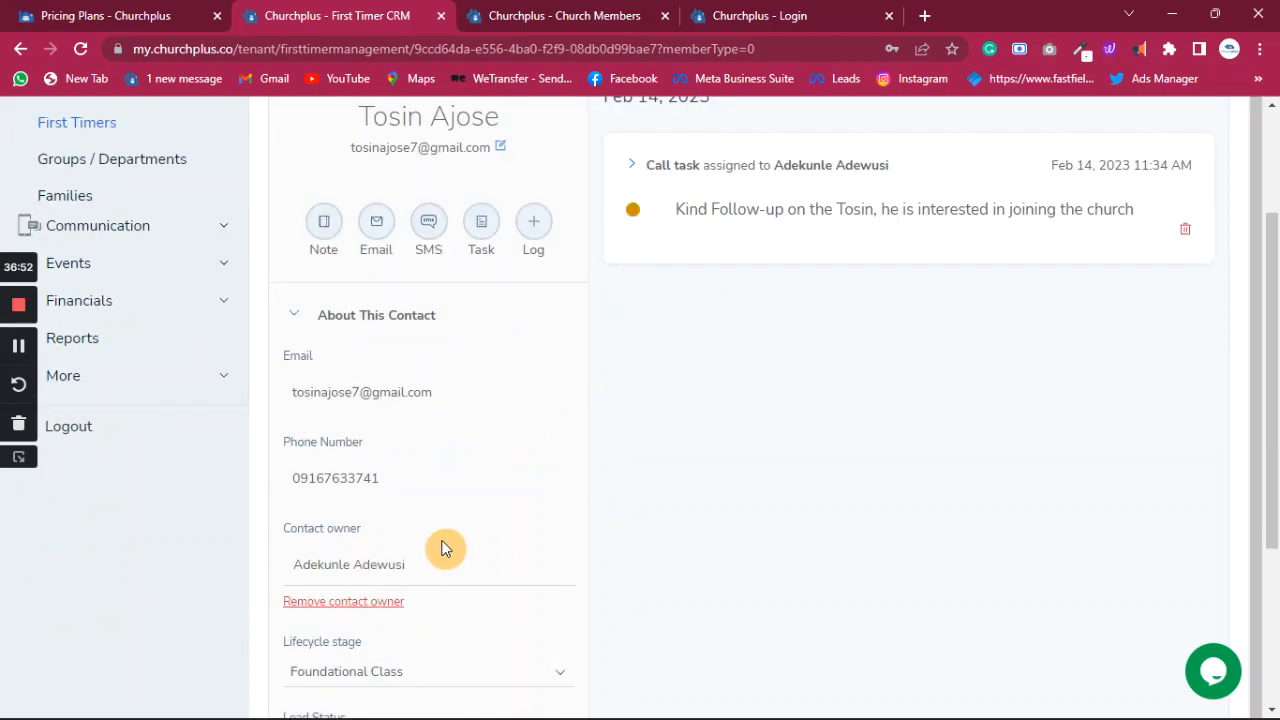
pyautogui.scroll(-2, 423, 514)
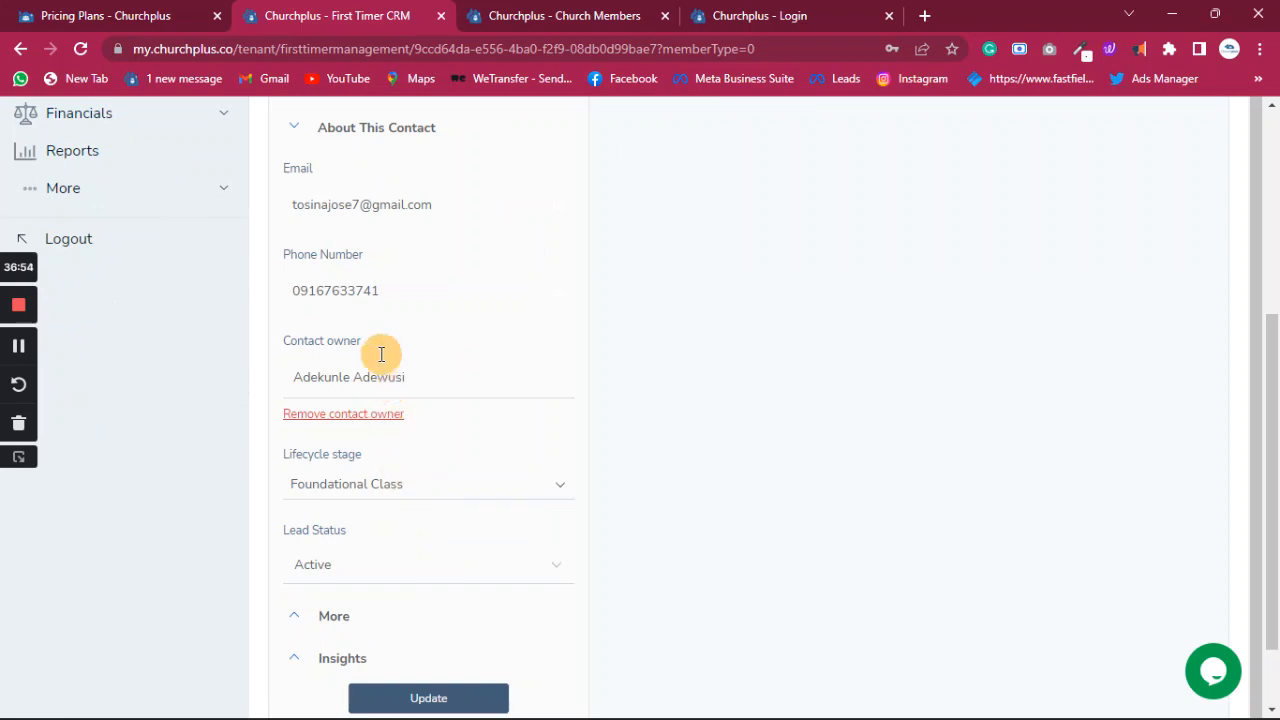
pyautogui.click(417, 494)
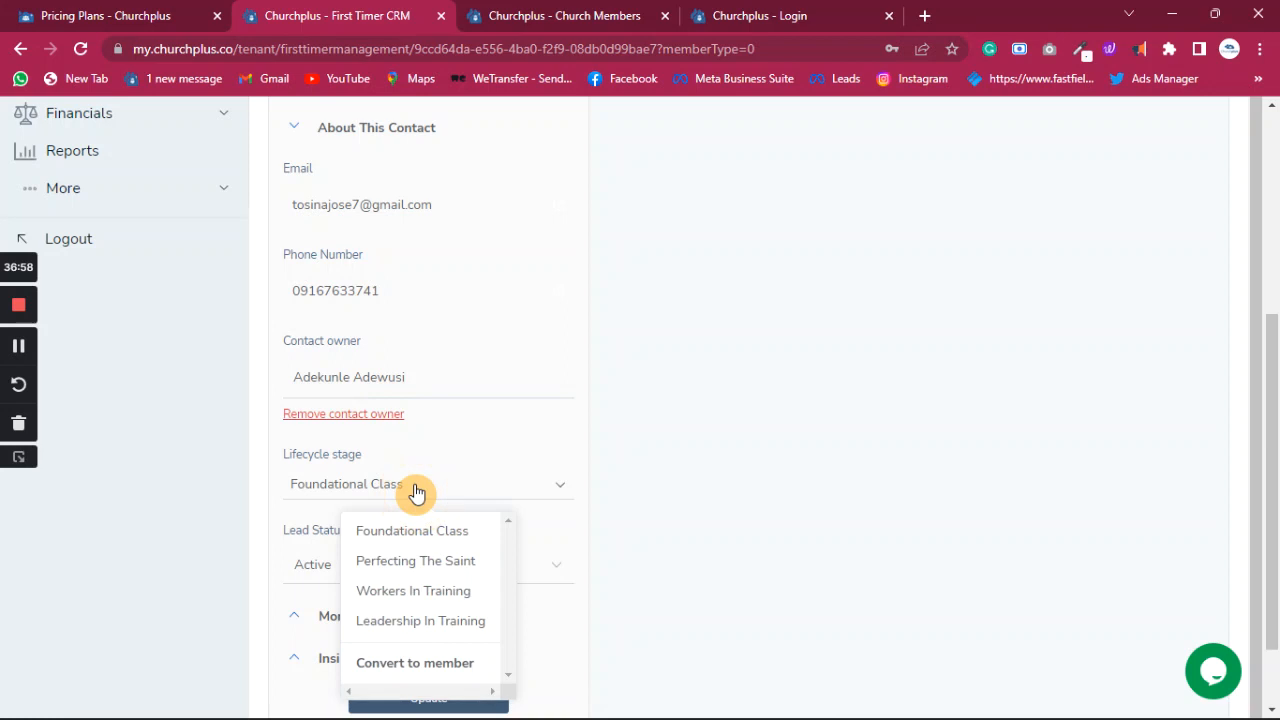
pyautogui.click(450, 541)
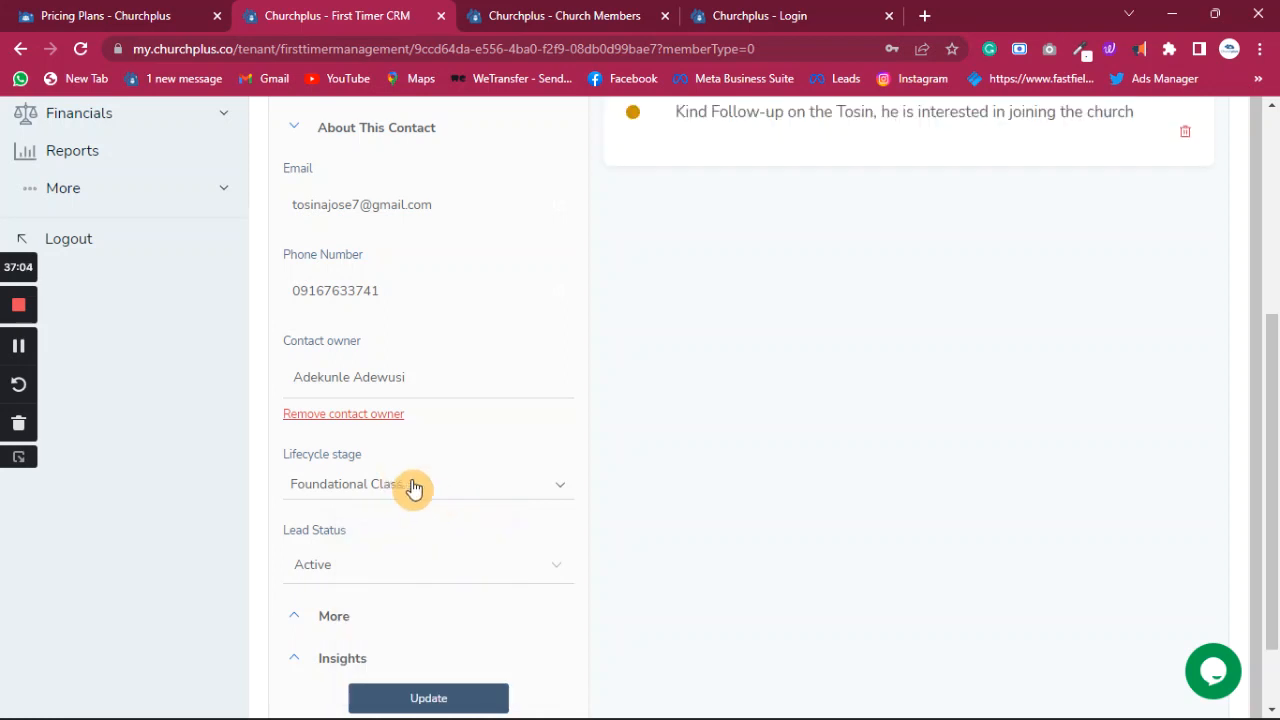
pyautogui.scroll(5, 737, 441)
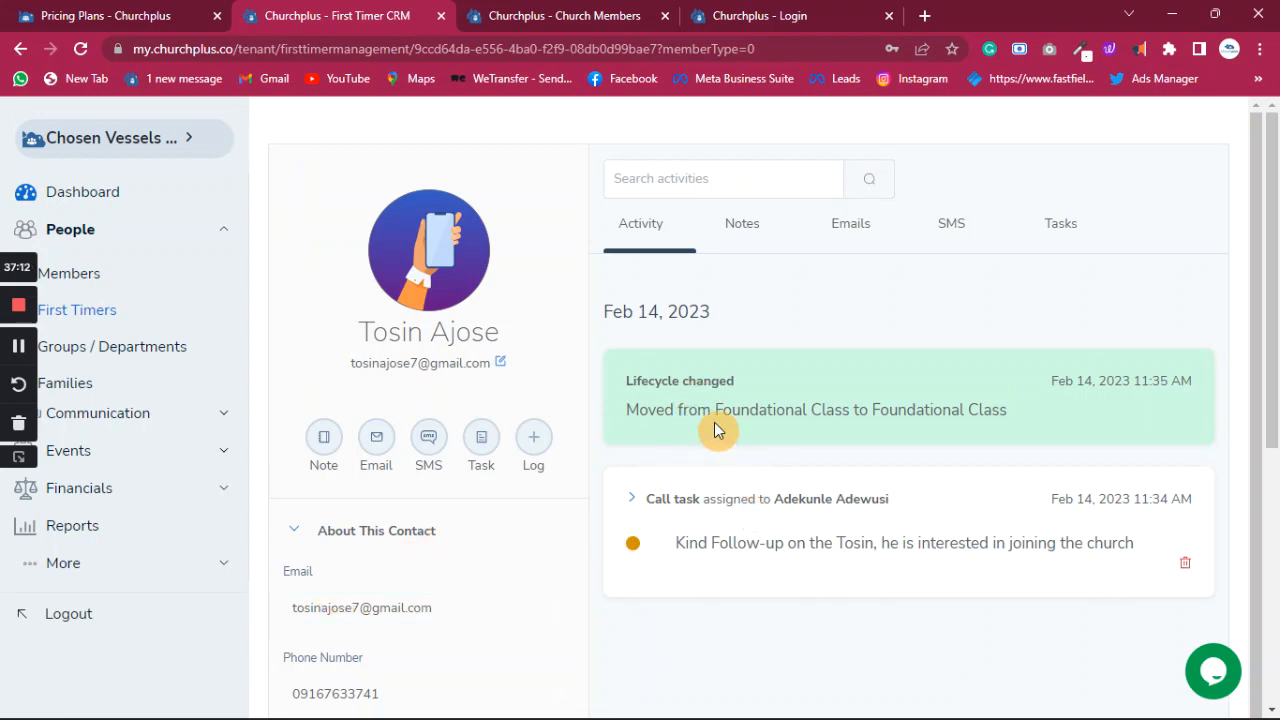
pyautogui.scroll(-3, 400, 554)
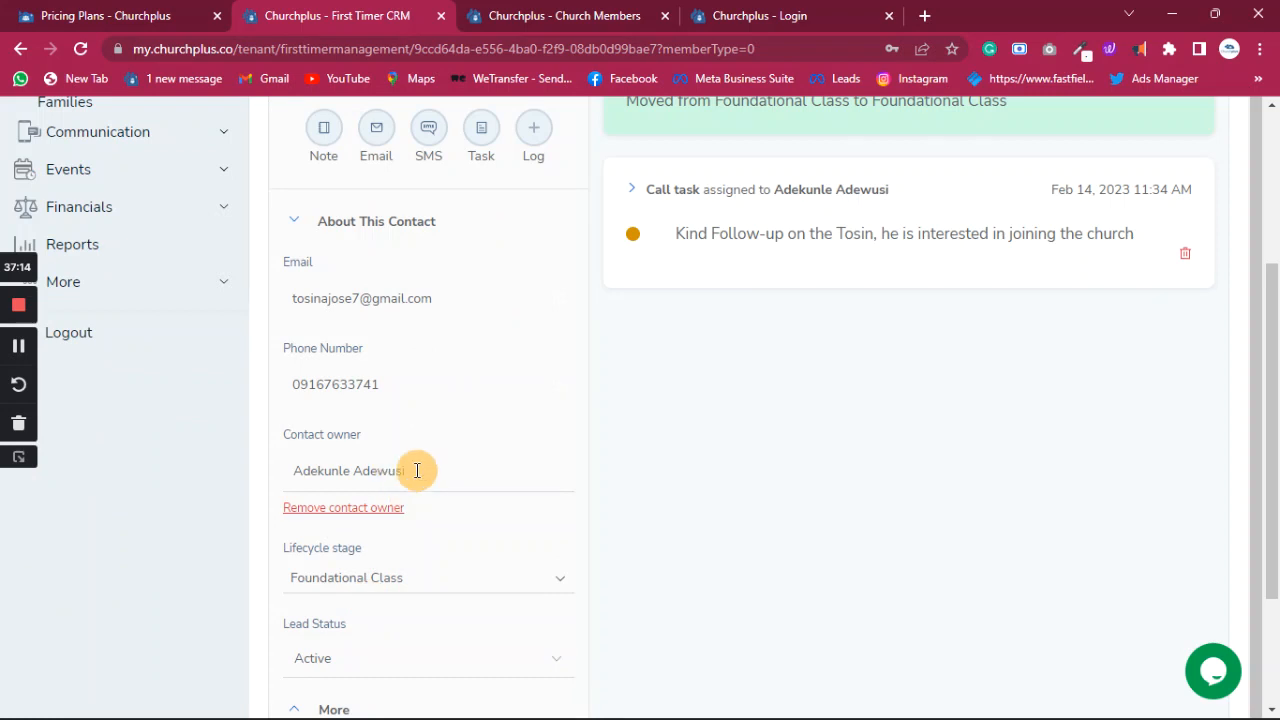
pyautogui.click(415, 585)
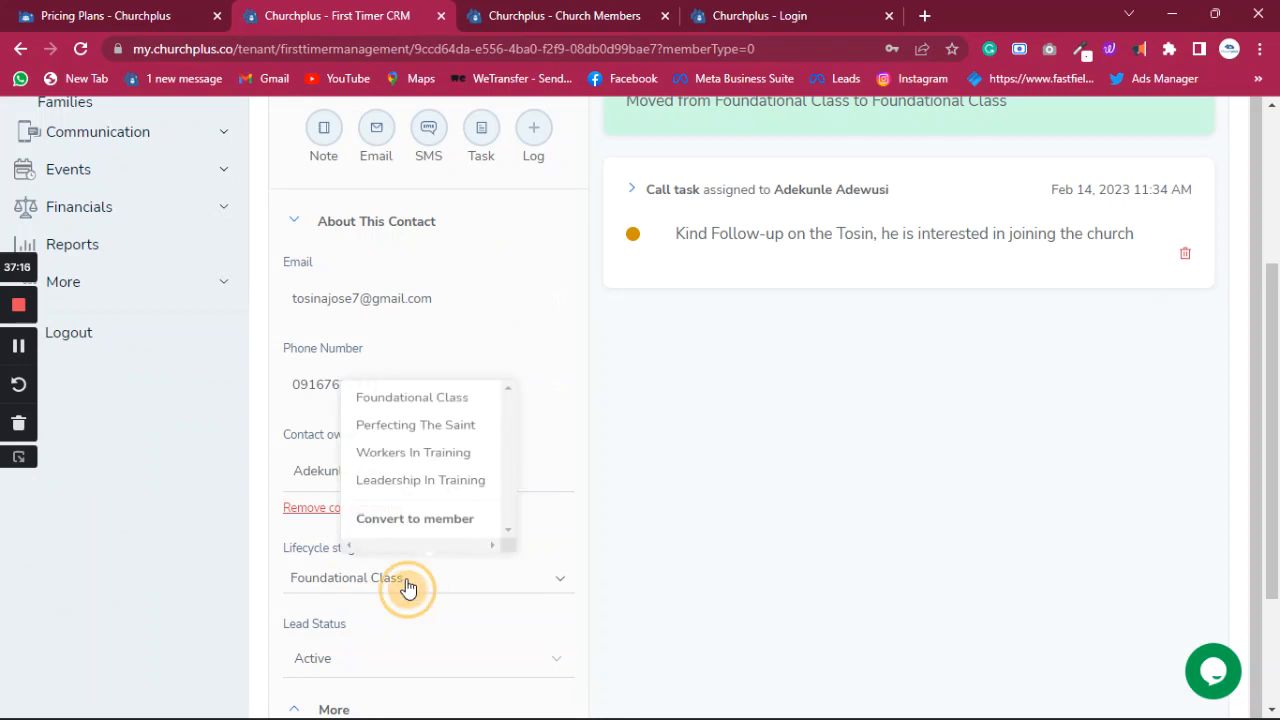
pyautogui.click(407, 448)
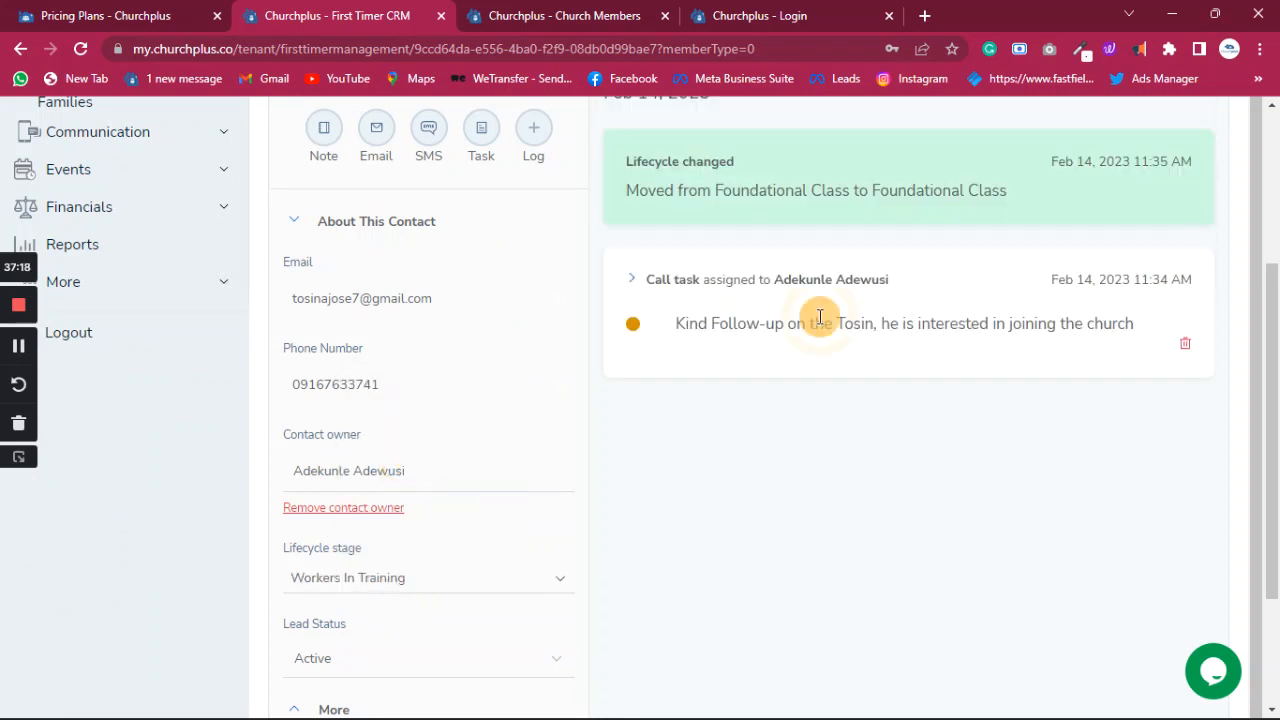
# - Advance the contact's lifecycle stage to Perfecting The Saint
pyautogui.scroll(3, 805, 400)
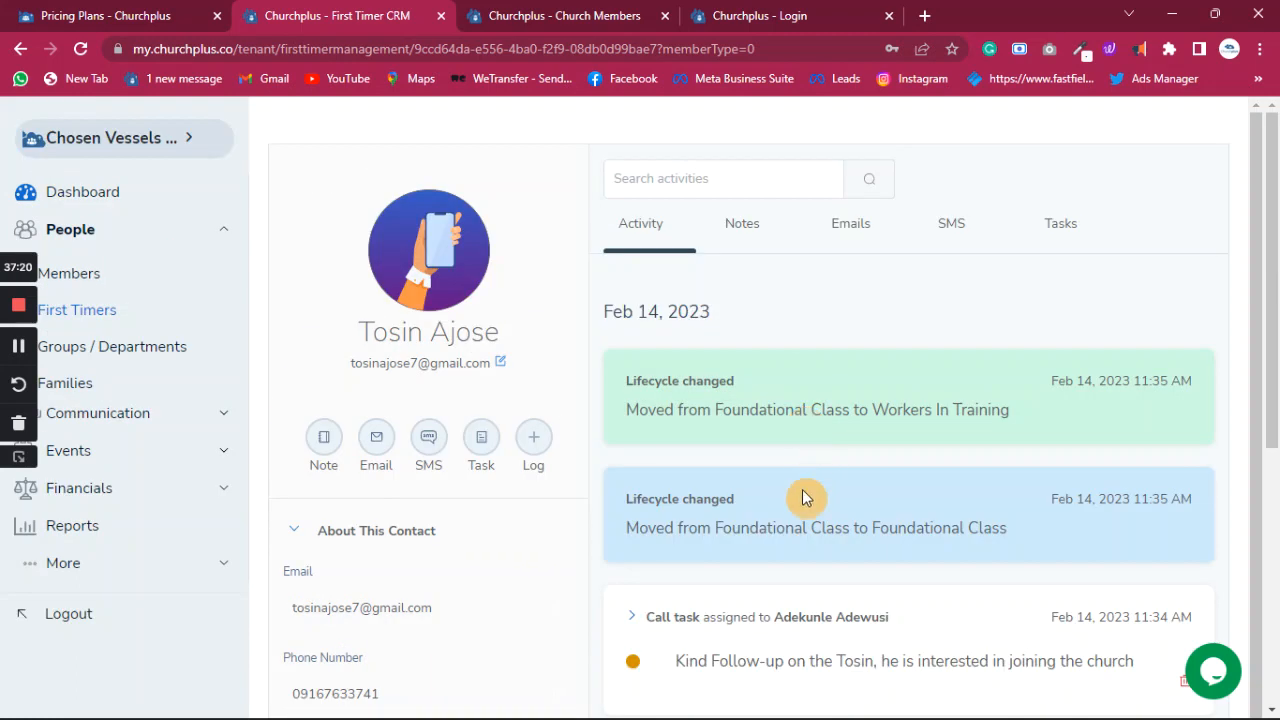
pyautogui.scroll(-3, 420, 612)
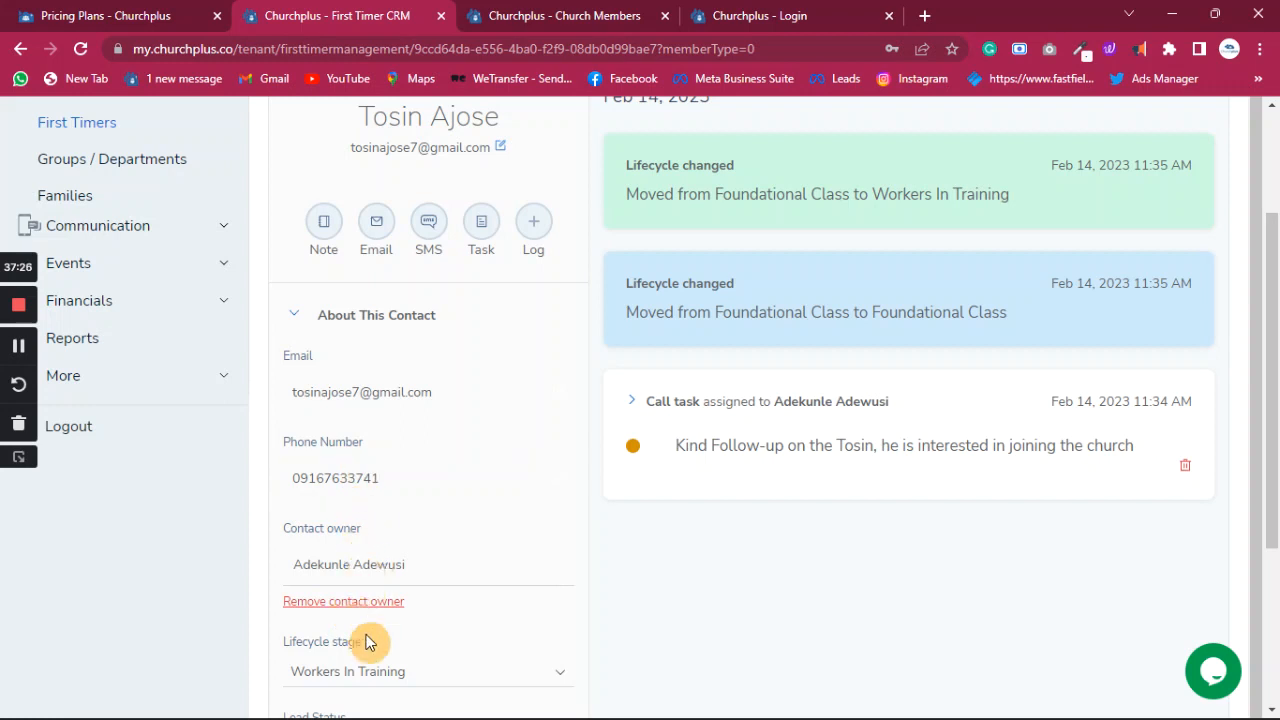
pyautogui.click(367, 678)
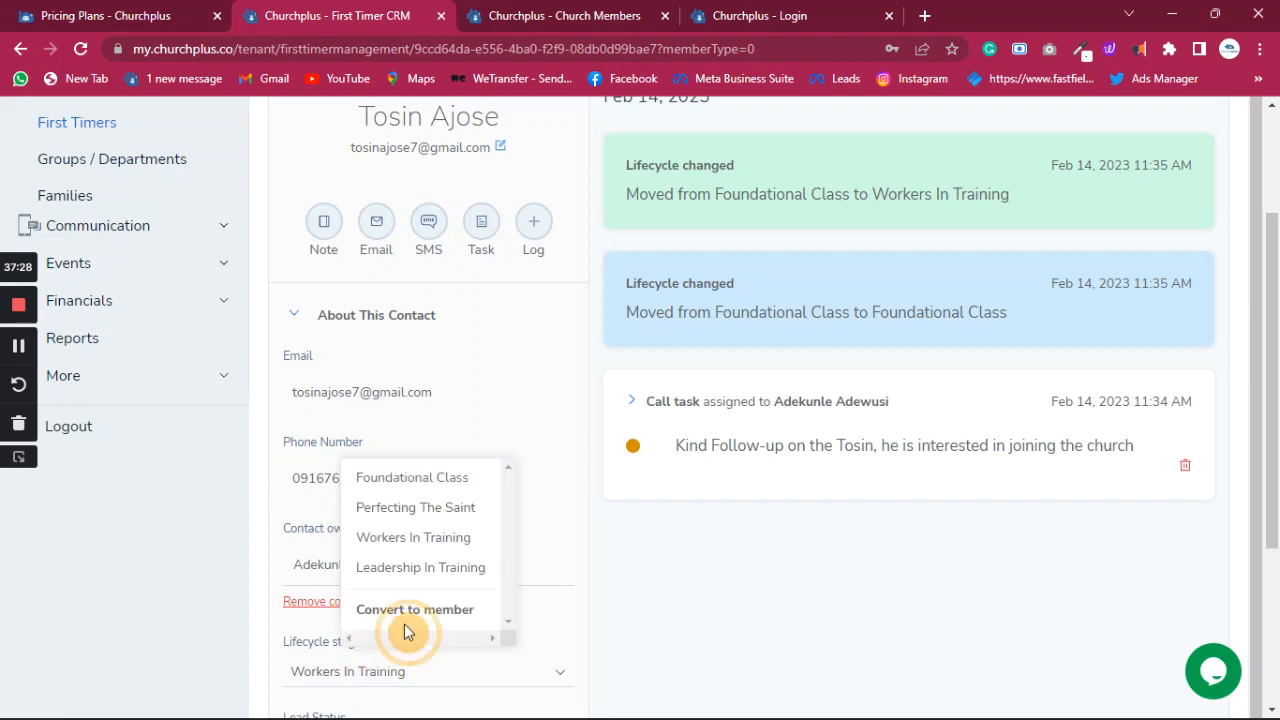
pyautogui.click(436, 517)
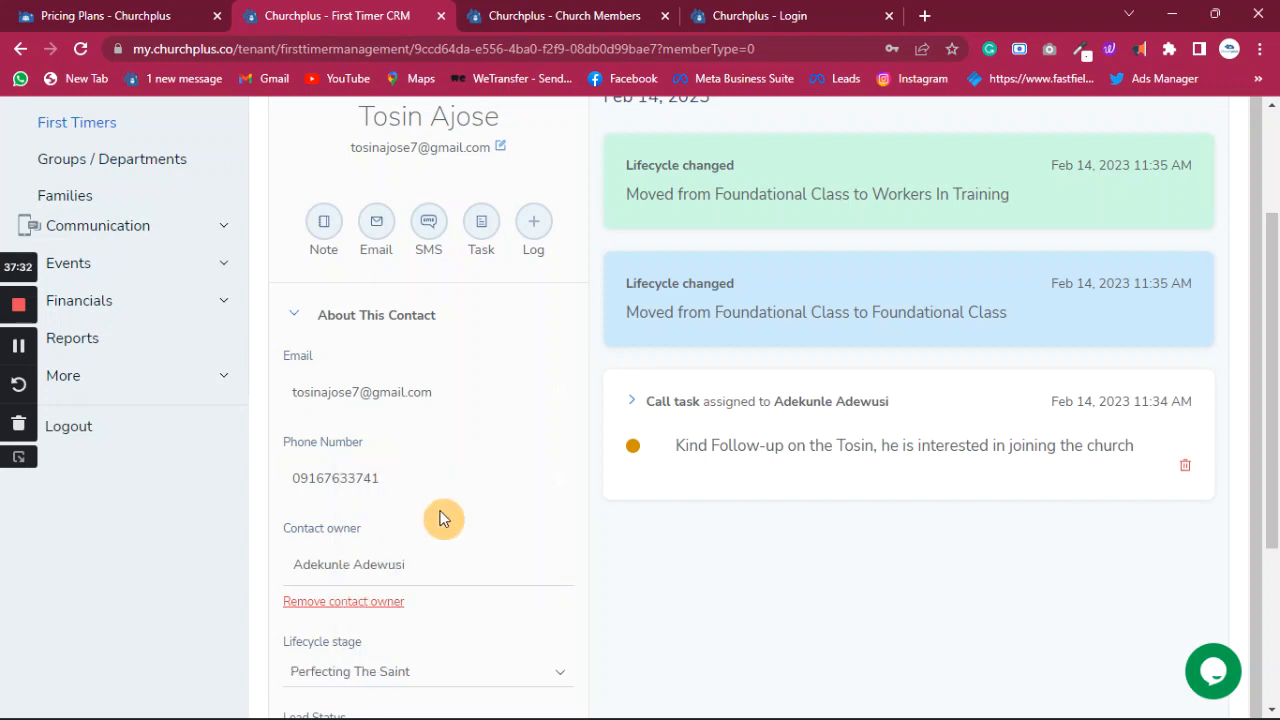
pyautogui.scroll(3, 827, 345)
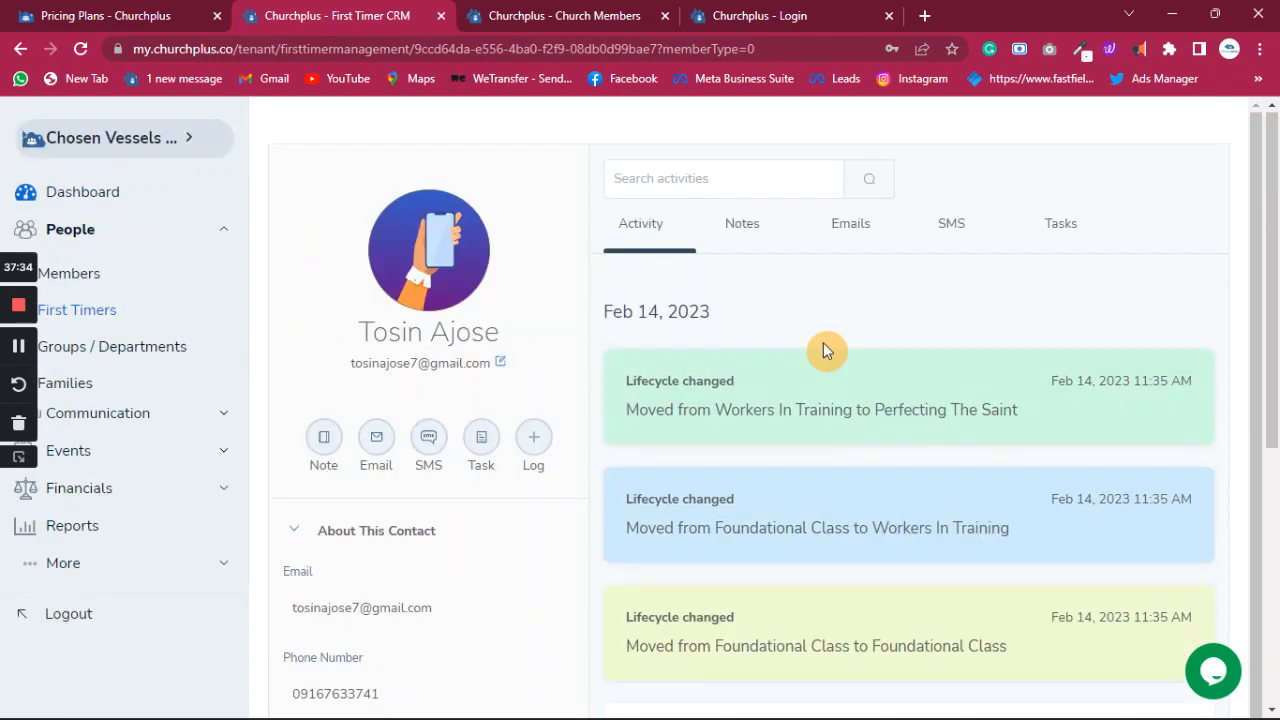
pyautogui.scroll(-2, 820, 342)
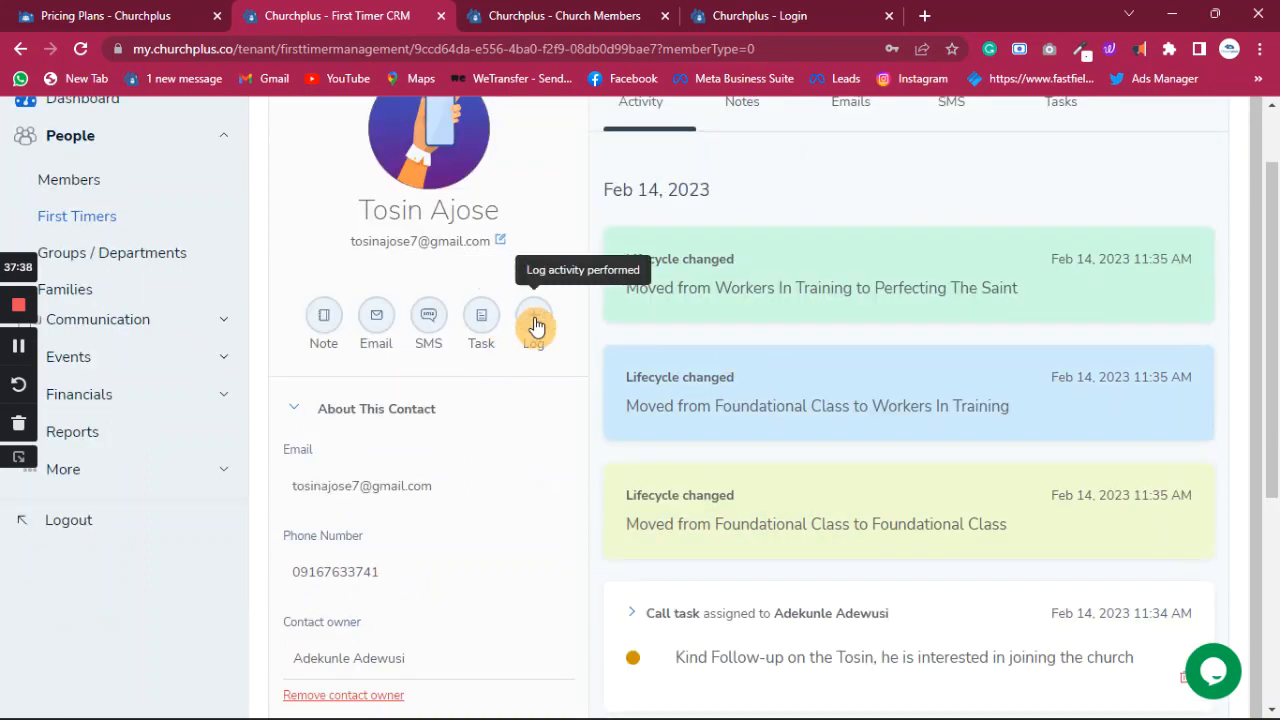
# - Start logging a visit for the contact with outcome Conected
pyautogui.click(535, 324)
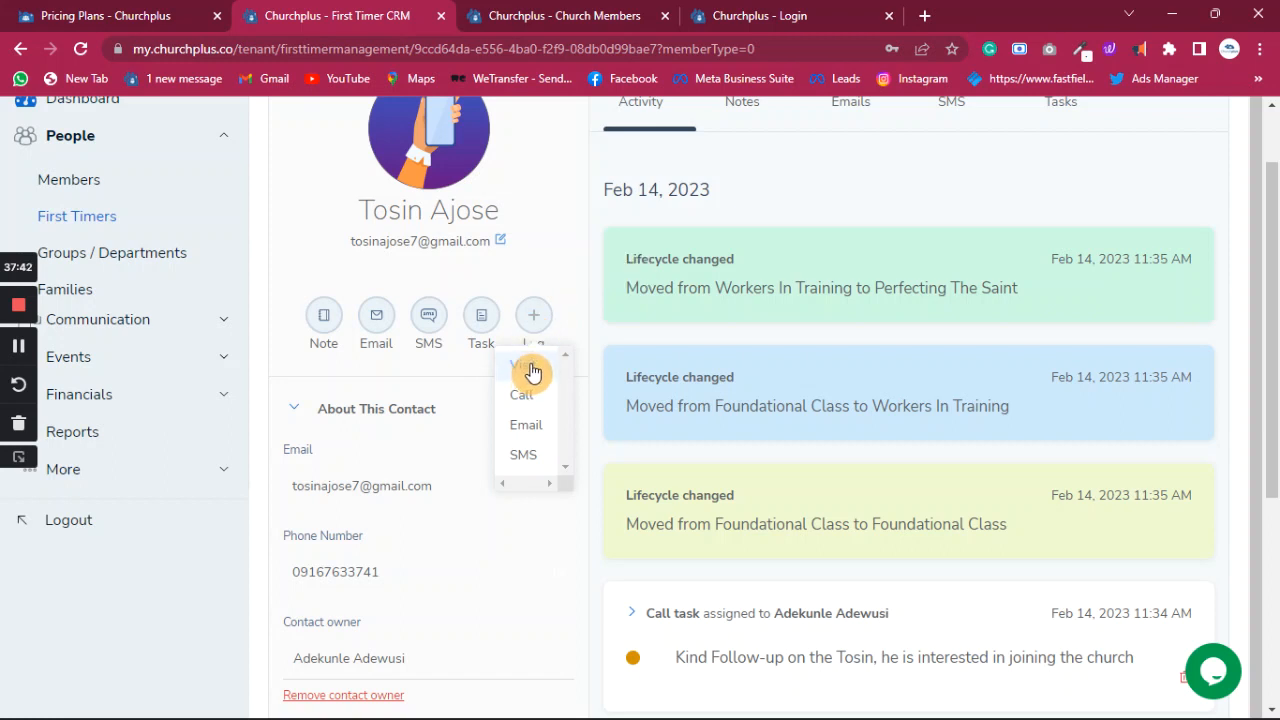
pyautogui.click(528, 365)
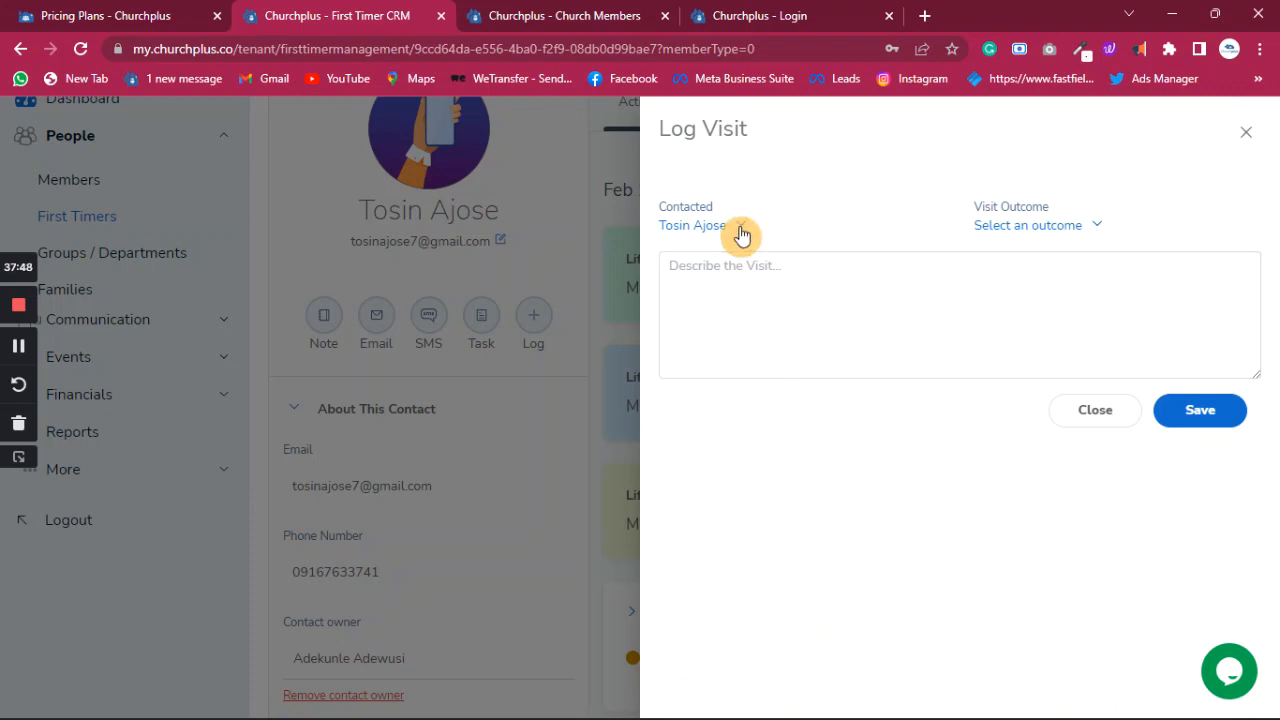
pyautogui.click(1064, 227)
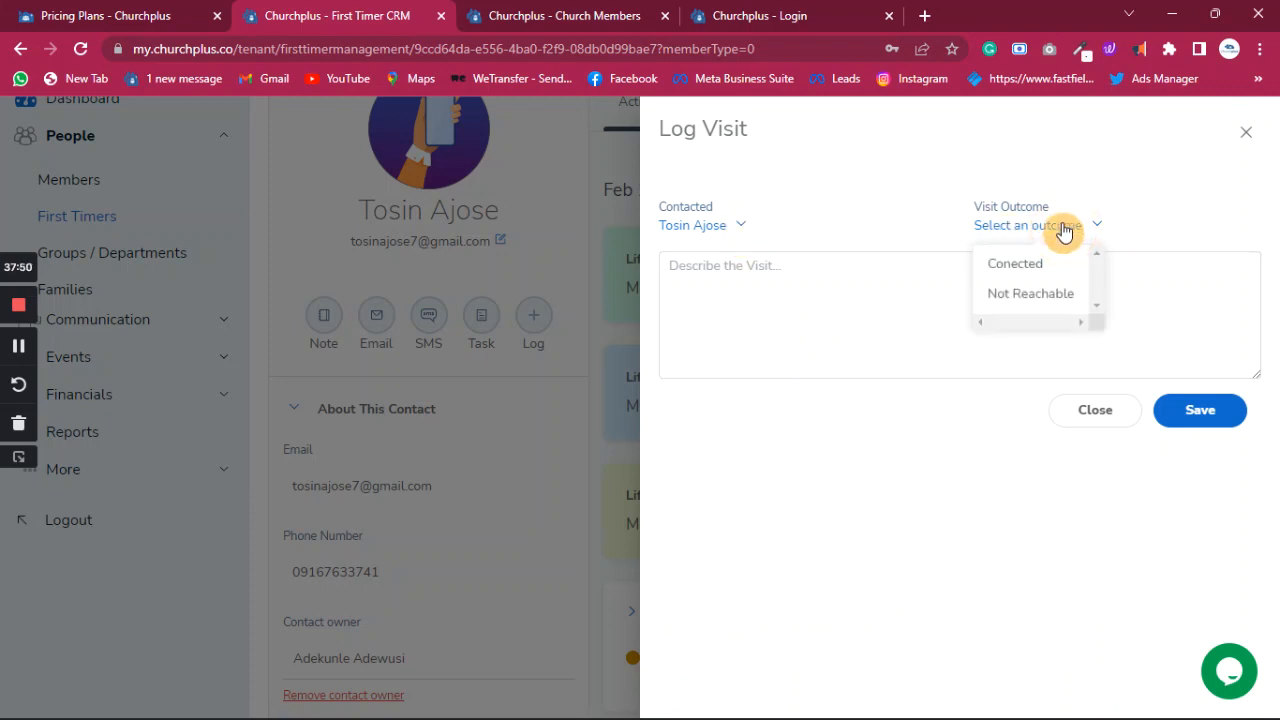
pyautogui.click(1003, 264)
# - Describe the contact as a friendly, awesome person almost through with training, and save the visit
pyautogui.click(791, 281)
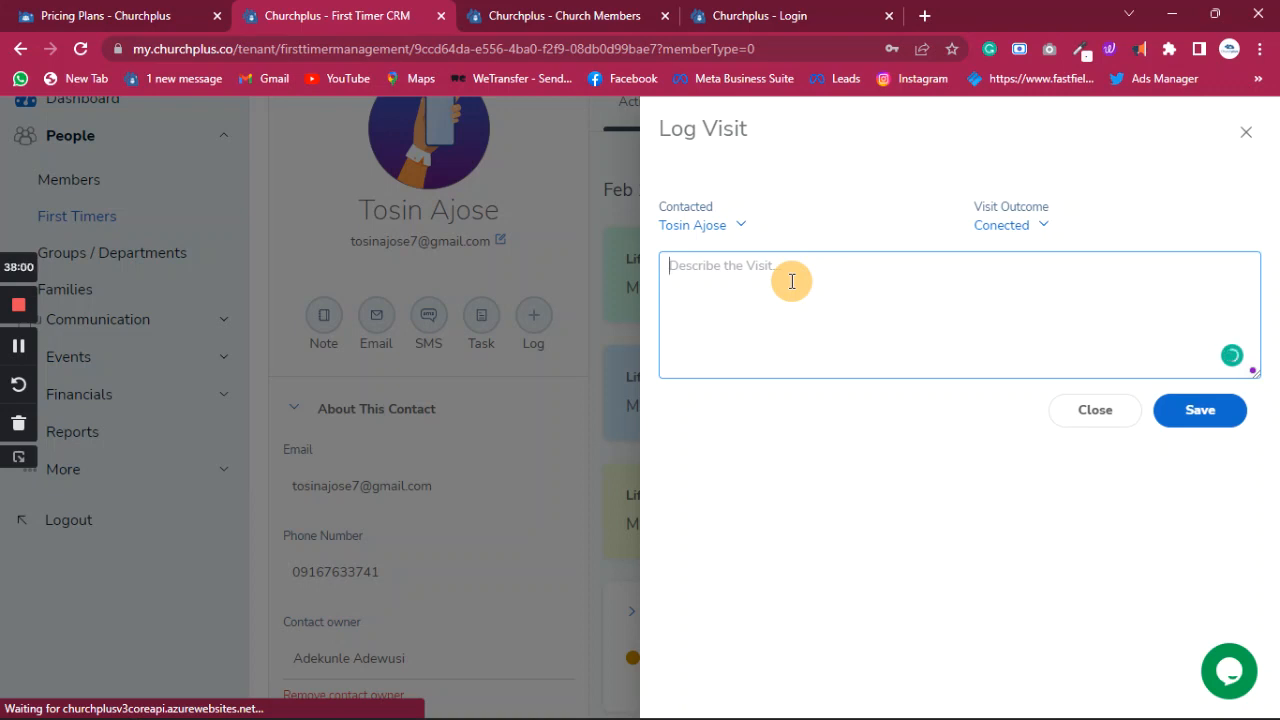
pyautogui.write('I was')
pyautogui.press('BackSpace')
pyautogui.press('BackSpace')
pyautogui.press('BackSpace')
pyautogui.press('BackSpace')
pyautogui.write('I')
pyautogui.write(' reache')
pyautogui.write('s')
pyautogui.write('d out t')
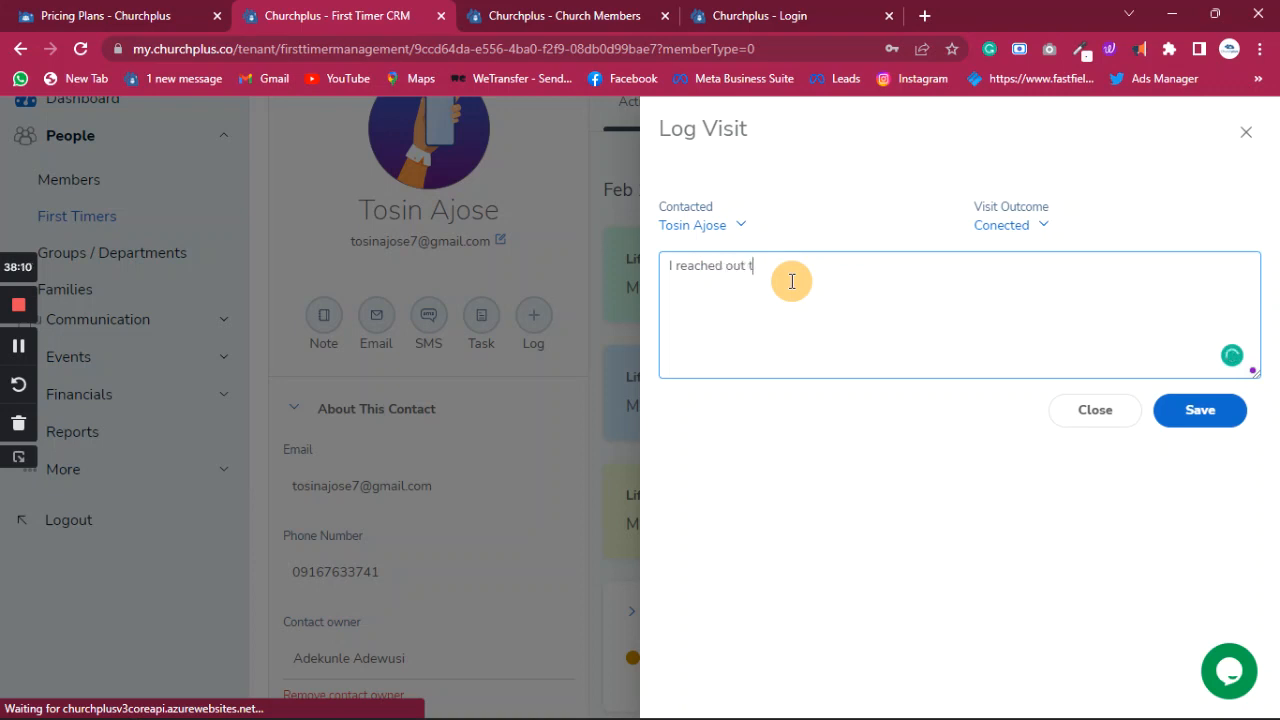
pyautogui.press('BackSpace')
pyautogui.write('Tosin, he is frea')
pyautogui.press('BackSpace')
pyautogui.write('iendly and')
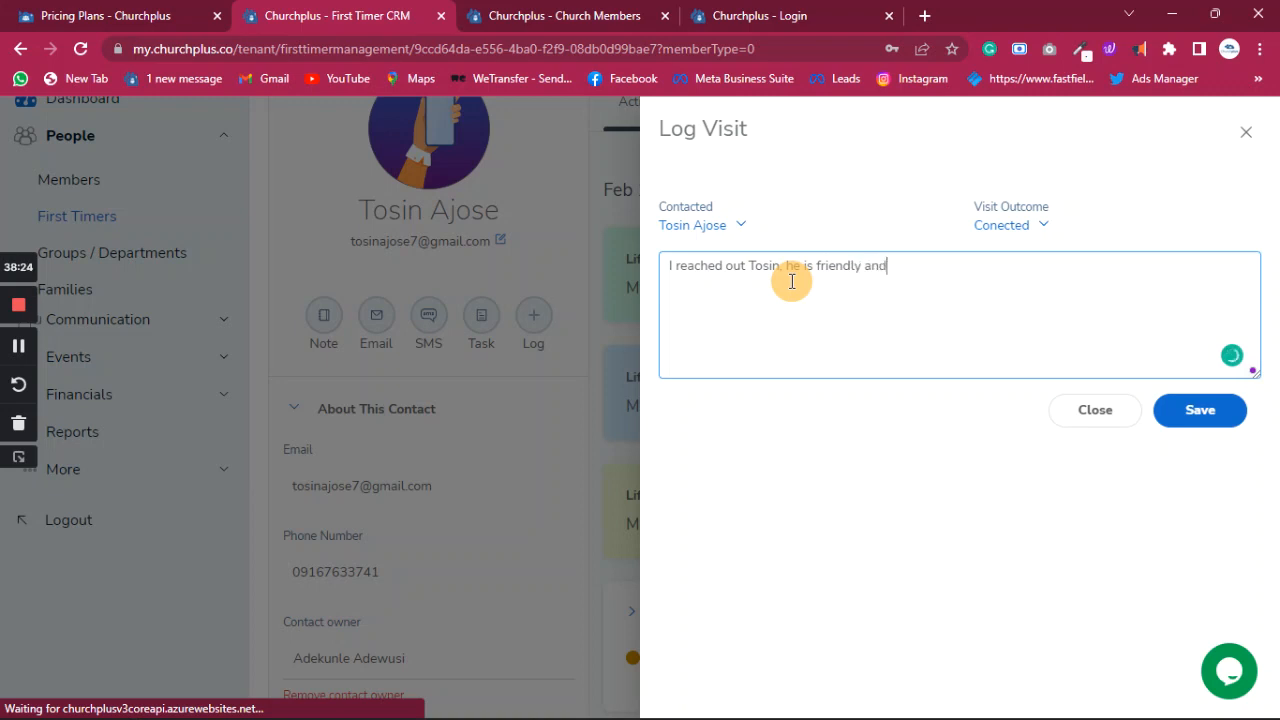
pyautogui.write(' awesome person')
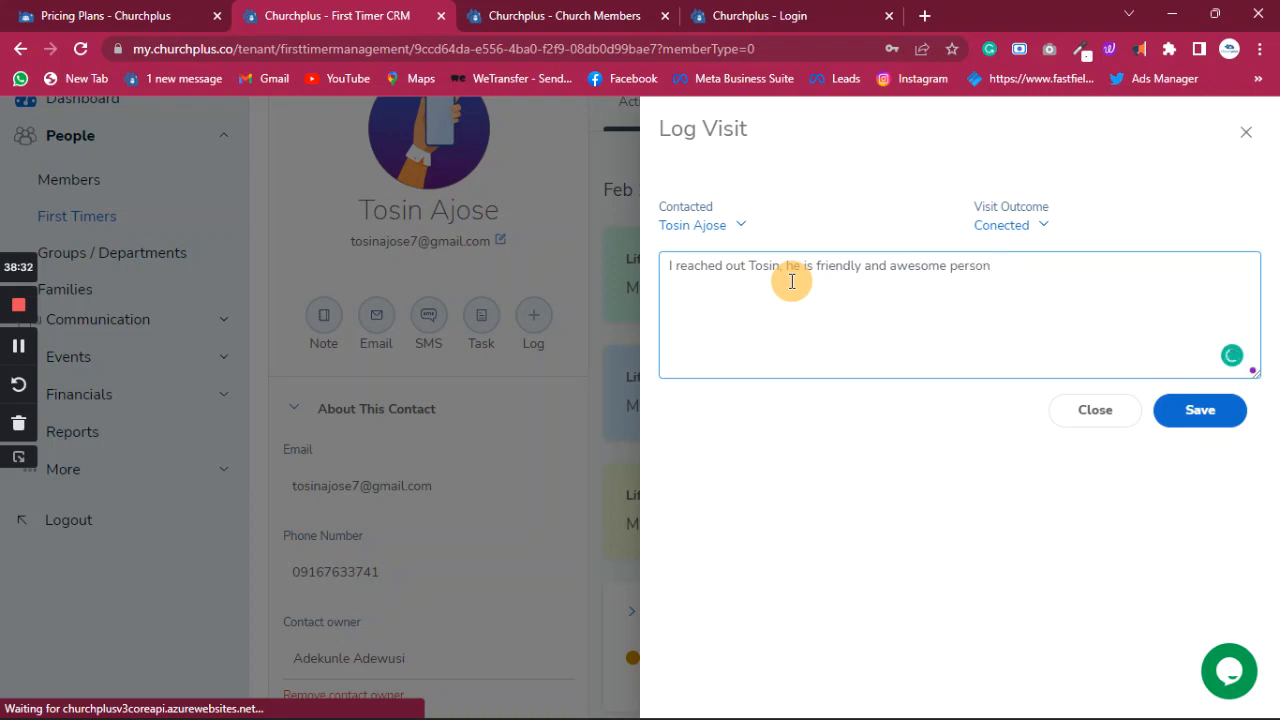
pyautogui.write(' almost through with his')
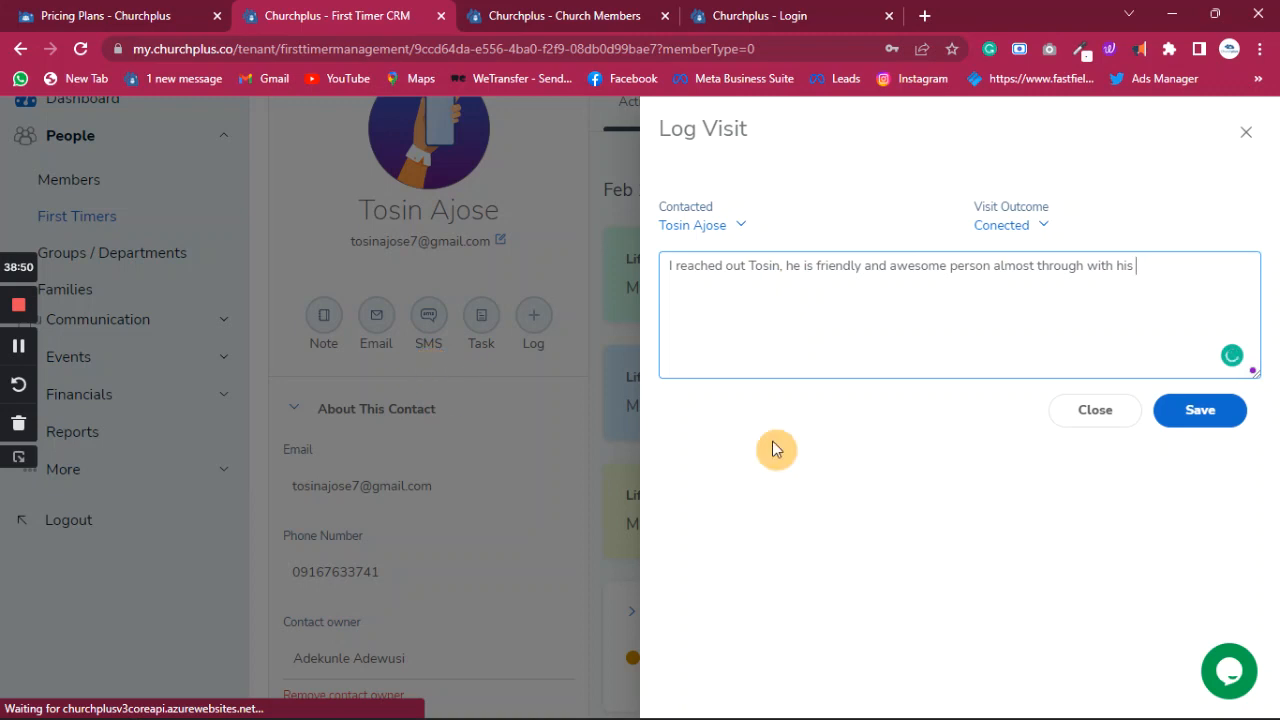
pyautogui.click(1140, 255)
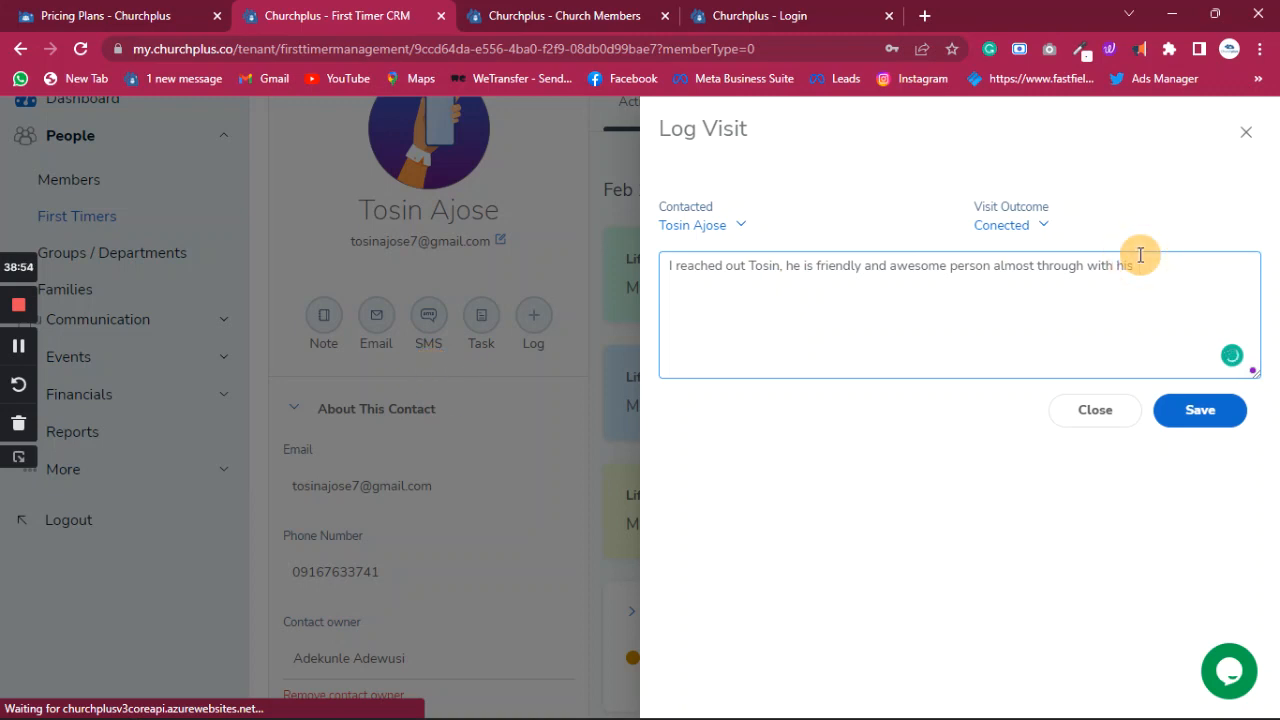
pyautogui.write('training.')
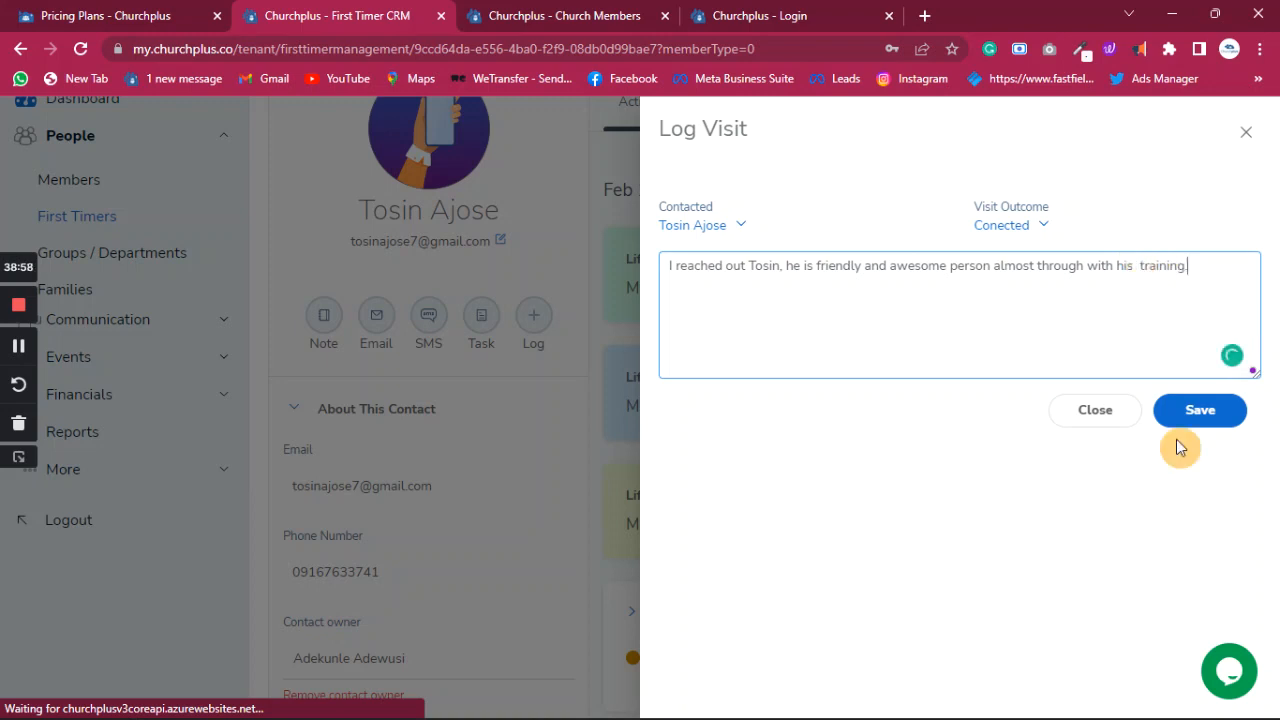
pyautogui.click(1196, 411)
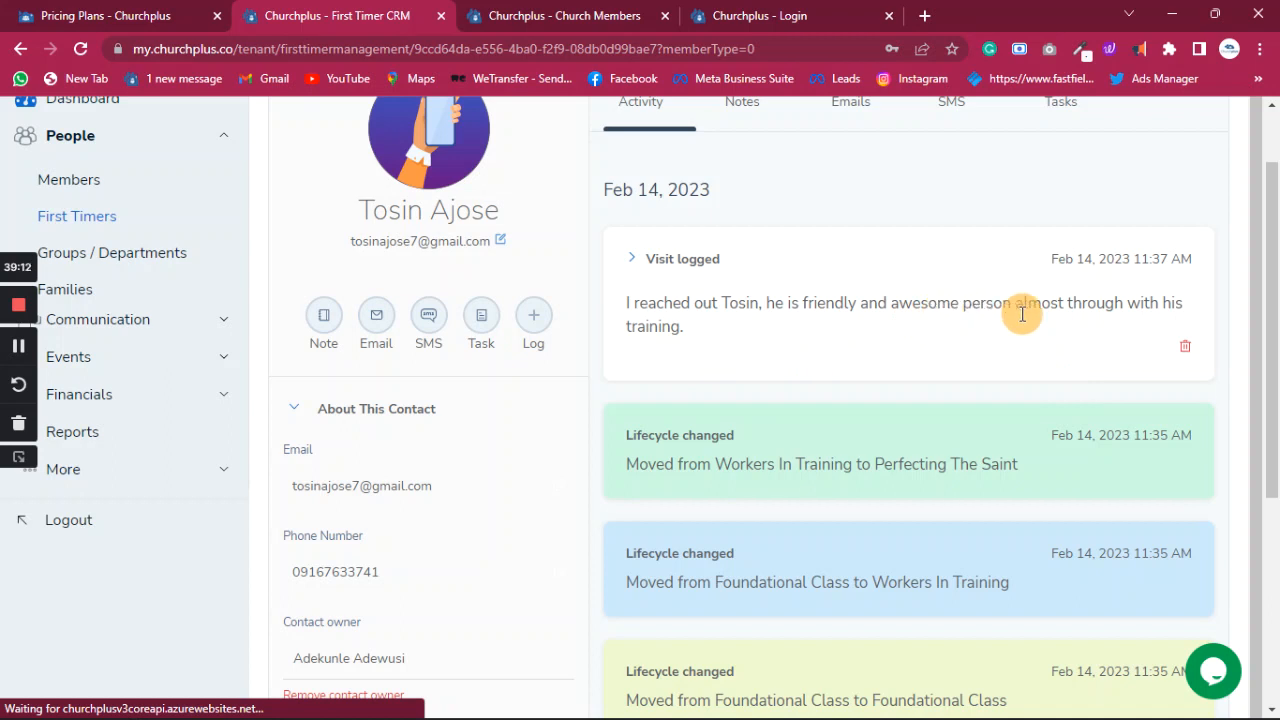
# - Change the contact's lifecycle stage to Leadership In Training
pyautogui.scroll(-4, 771, 360)
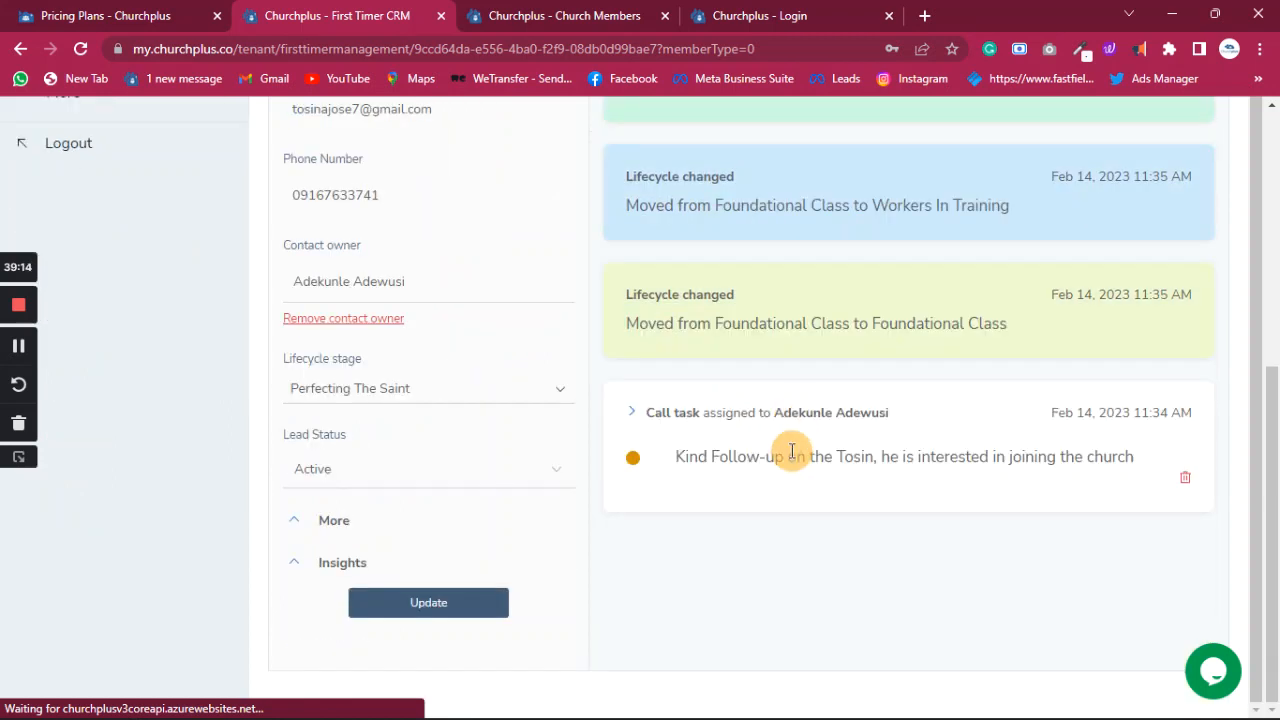
pyautogui.scroll(5, 791, 452)
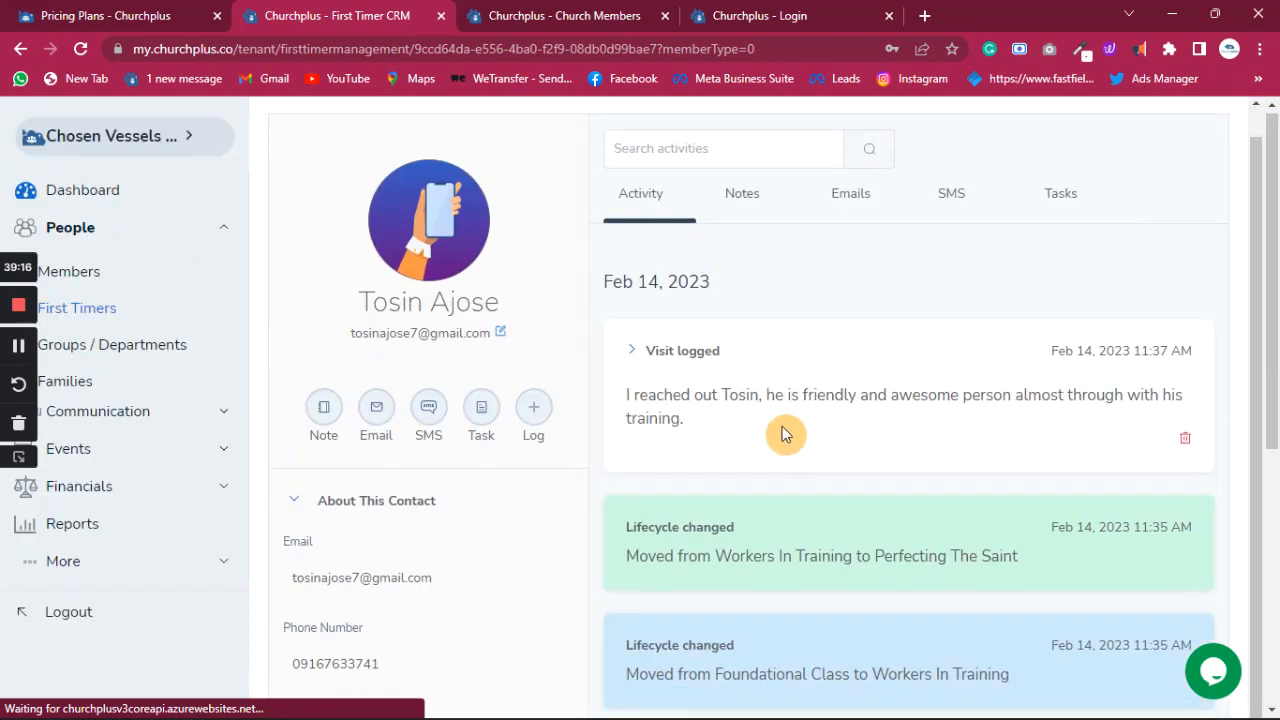
pyautogui.scroll(-4, 743, 412)
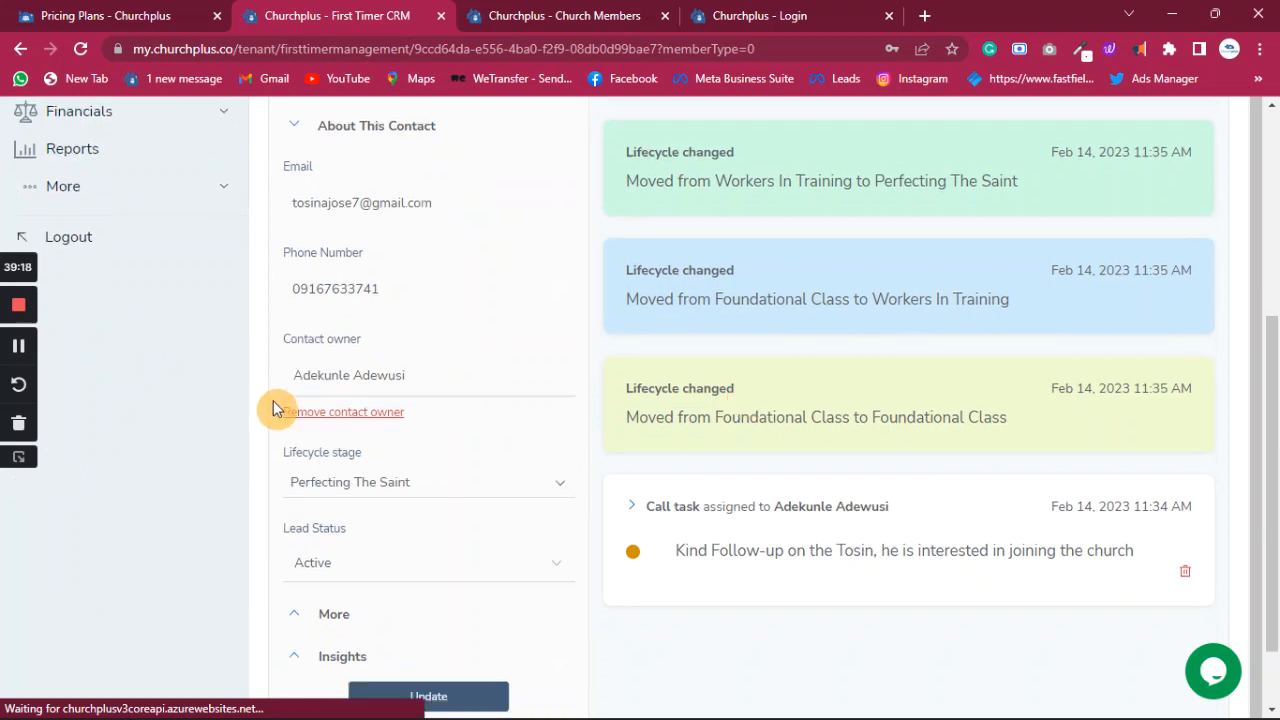
pyautogui.click(462, 490)
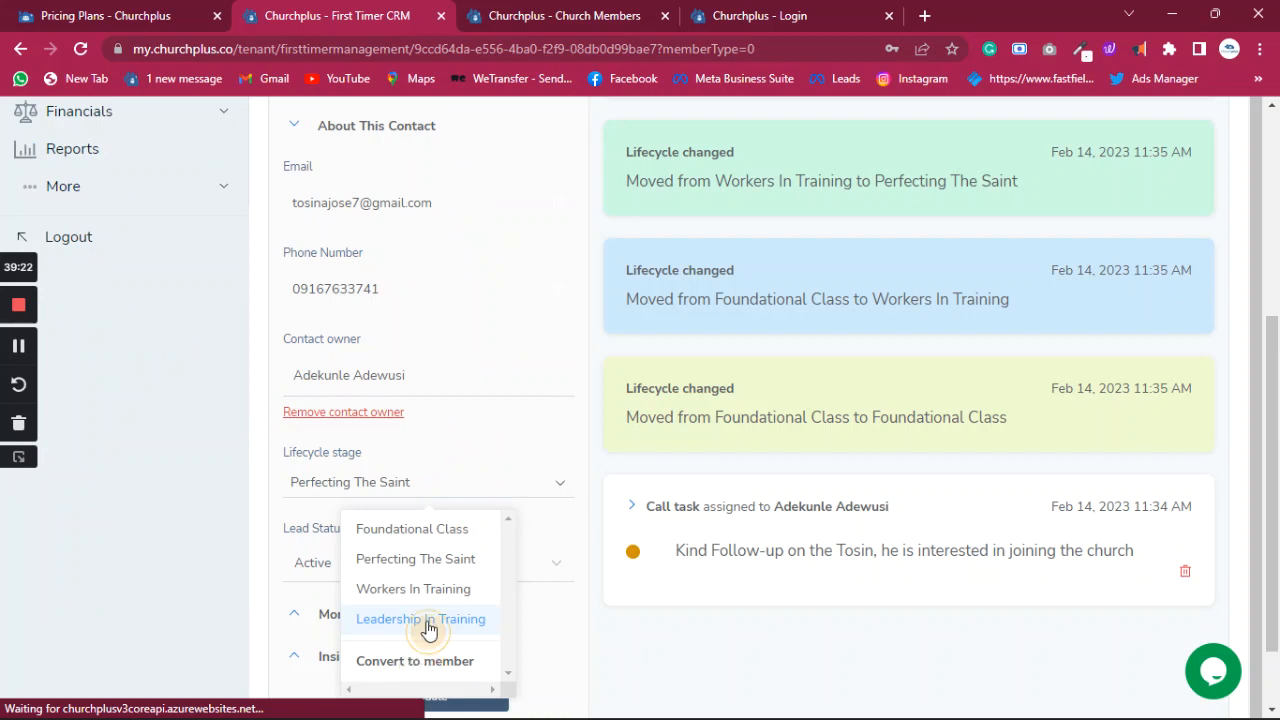
pyautogui.click(428, 620)
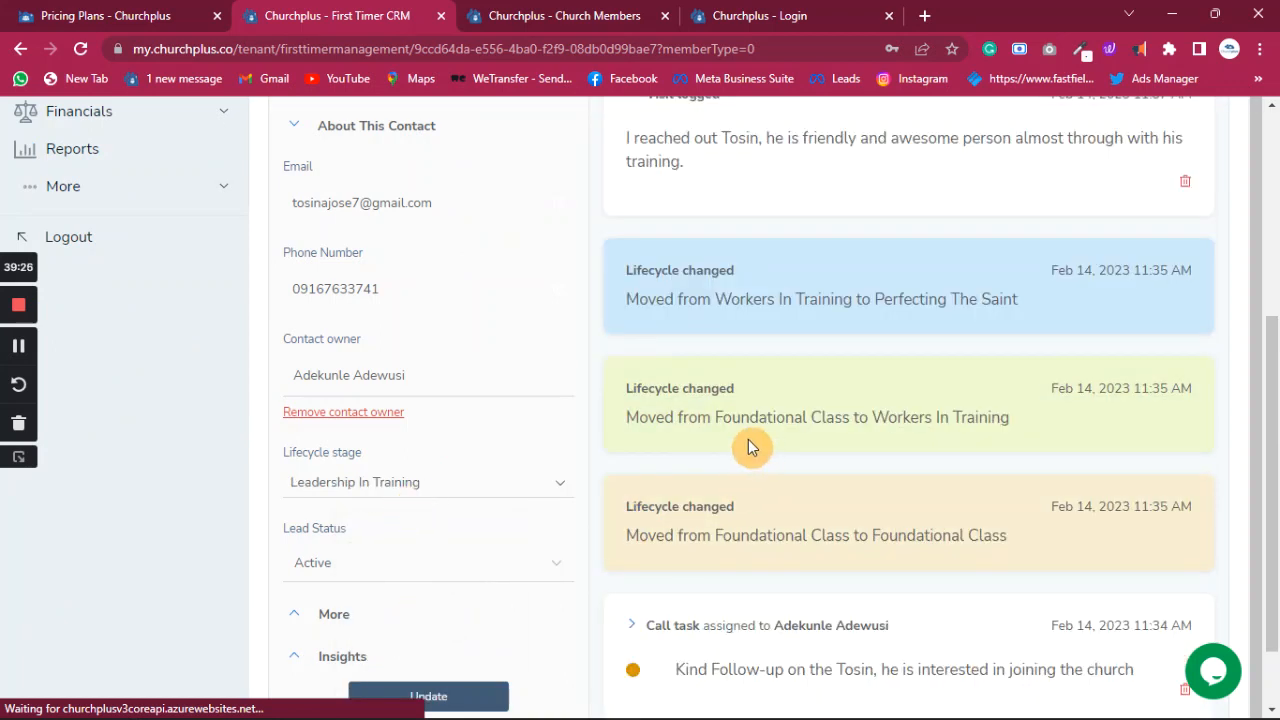
# - Bring up the lifecycle stage list for the contact again
pyautogui.scroll(1, 748, 535)
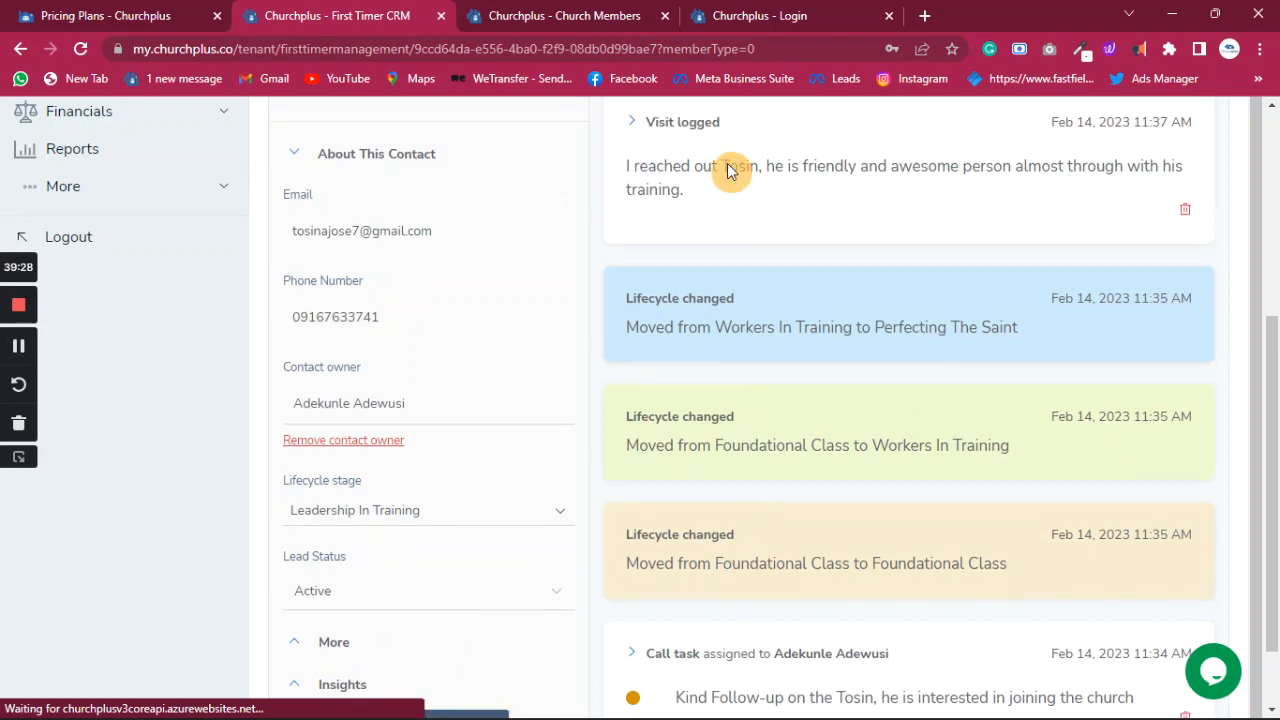
pyautogui.scroll(5, 730, 173)
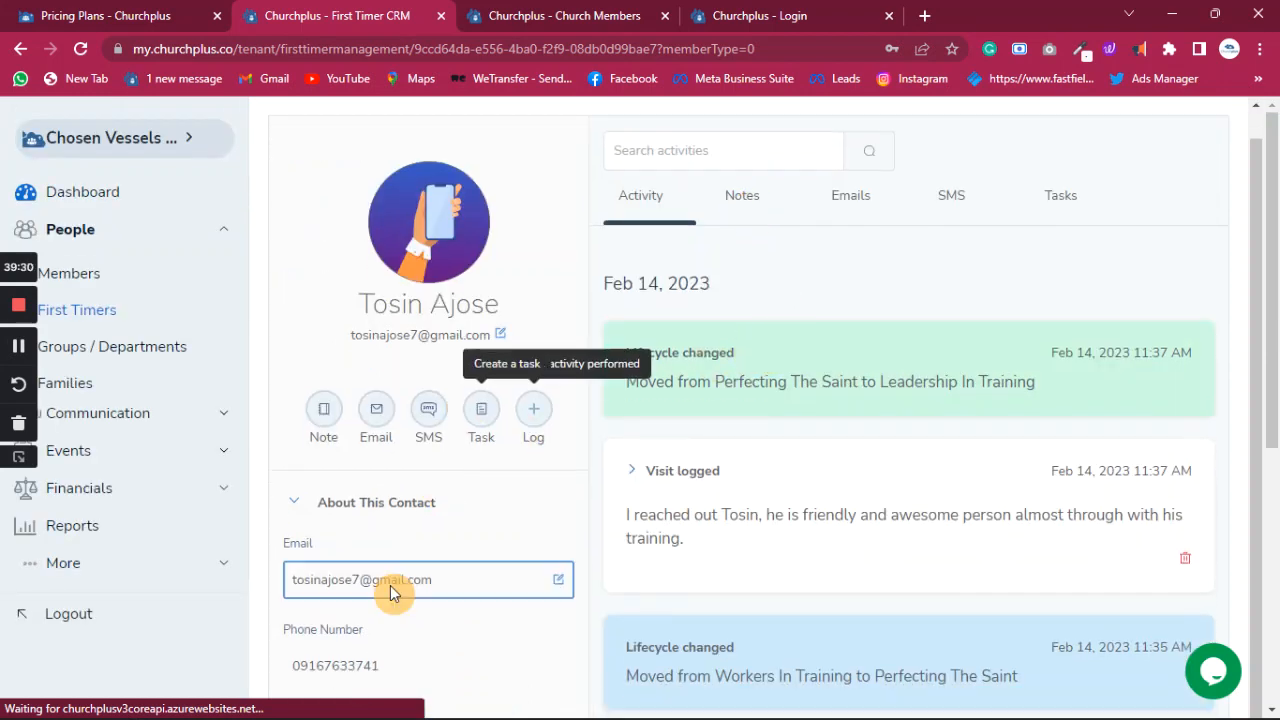
pyautogui.scroll(-2, 429, 486)
pyautogui.scroll(-3, 420, 560)
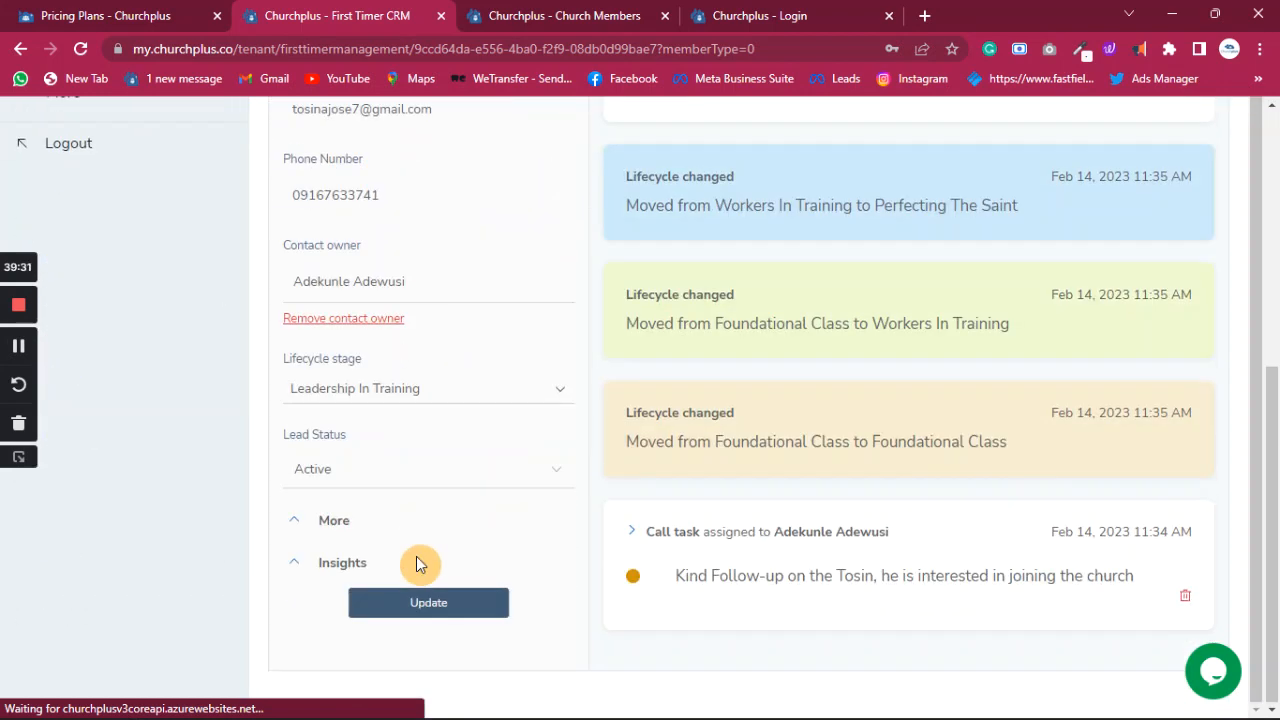
pyautogui.click(410, 388)
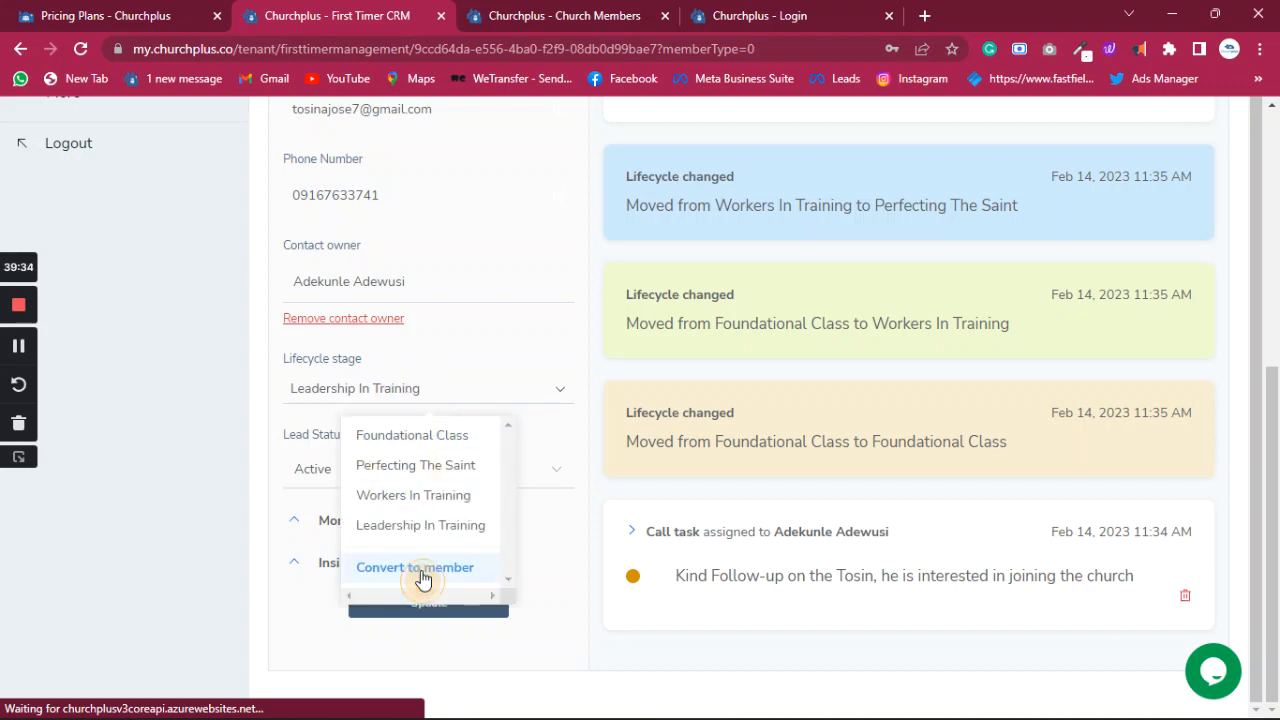
# - Convert the first timer to a Full Member and dismiss the congratulations dialog
pyautogui.click(416, 568)
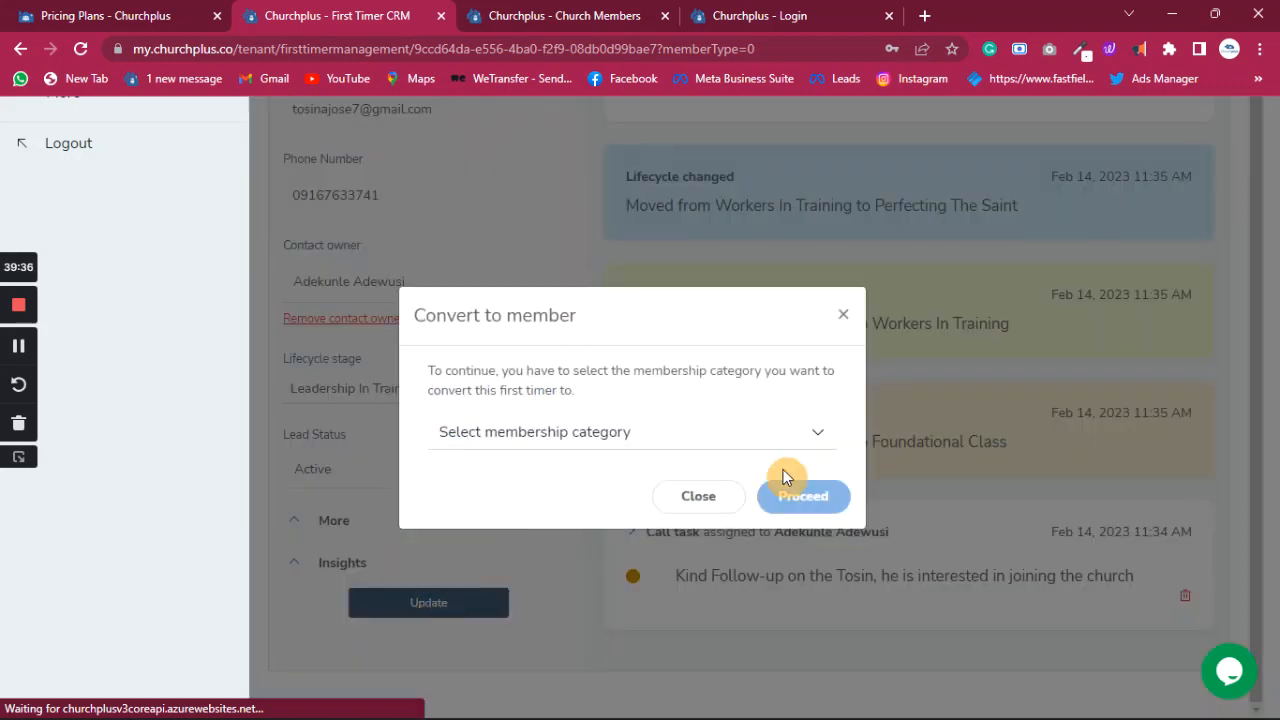
pyautogui.click(690, 442)
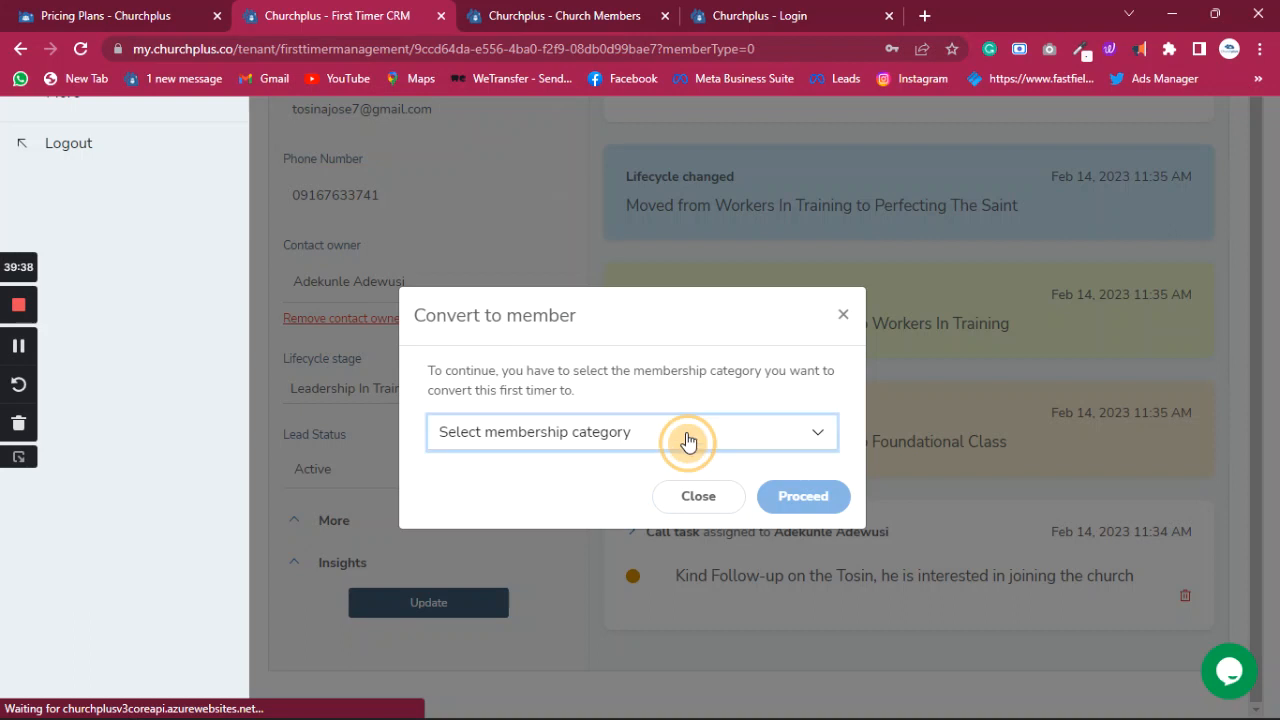
pyautogui.click(630, 541)
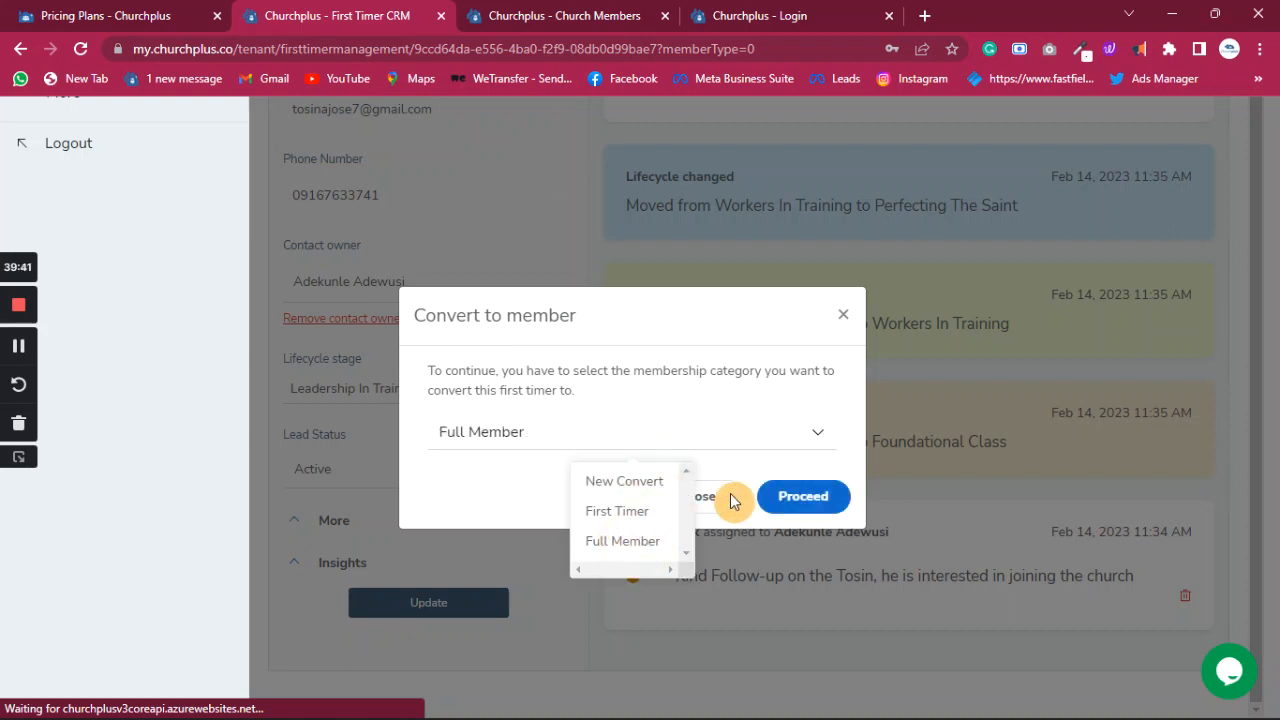
pyautogui.click(803, 496)
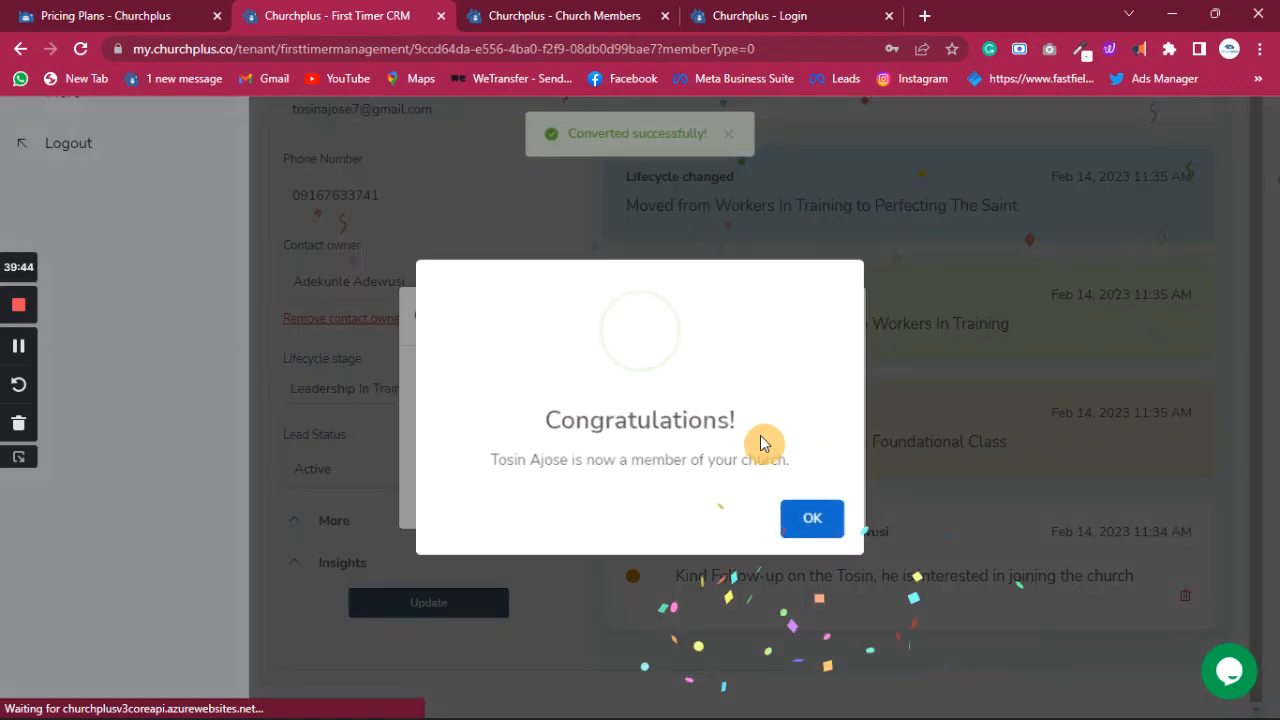
pyautogui.click(829, 515)
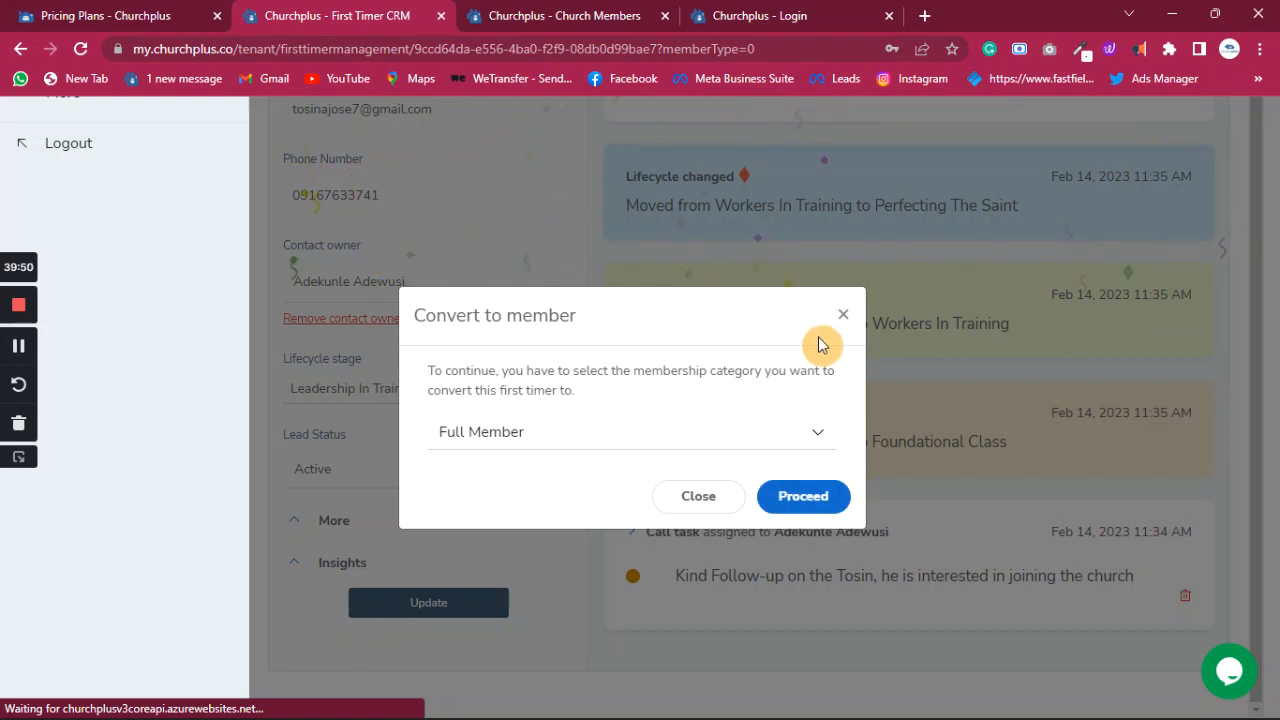
pyautogui.click(712, 496)
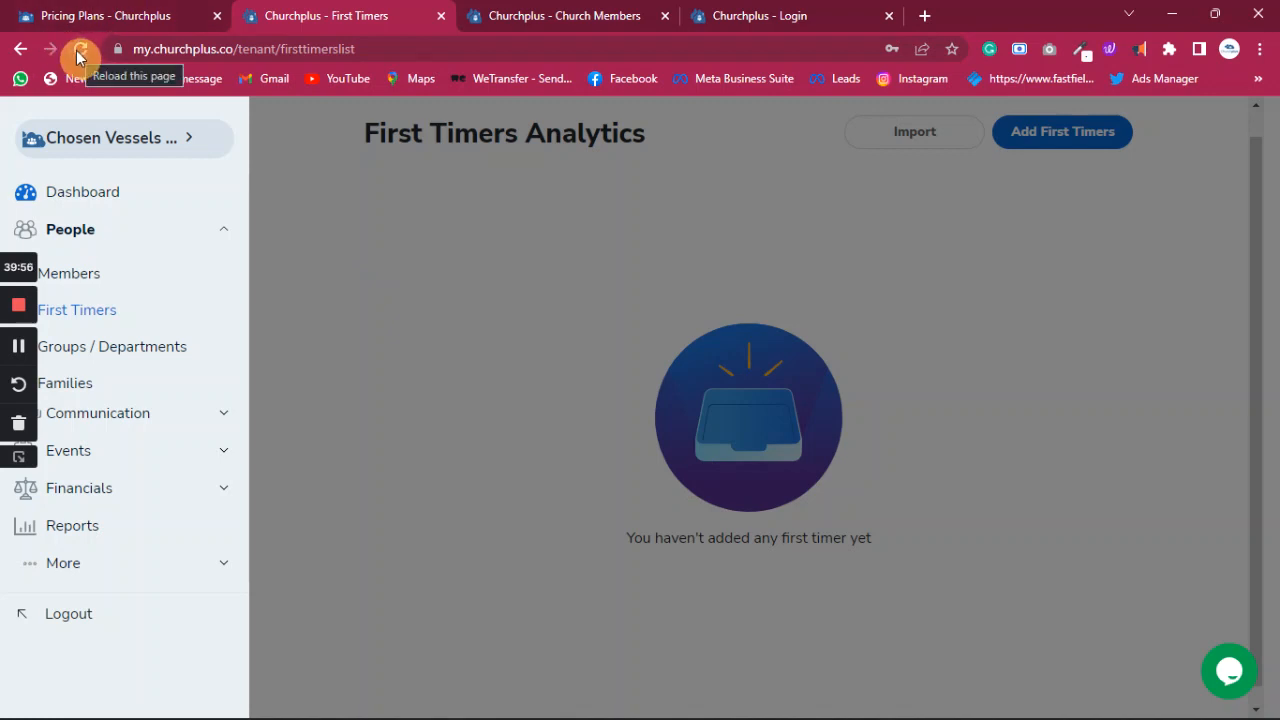
# - Expand More in the sidebar and reload the First Timers page to confirm it's empty
pyautogui.click(62, 567)
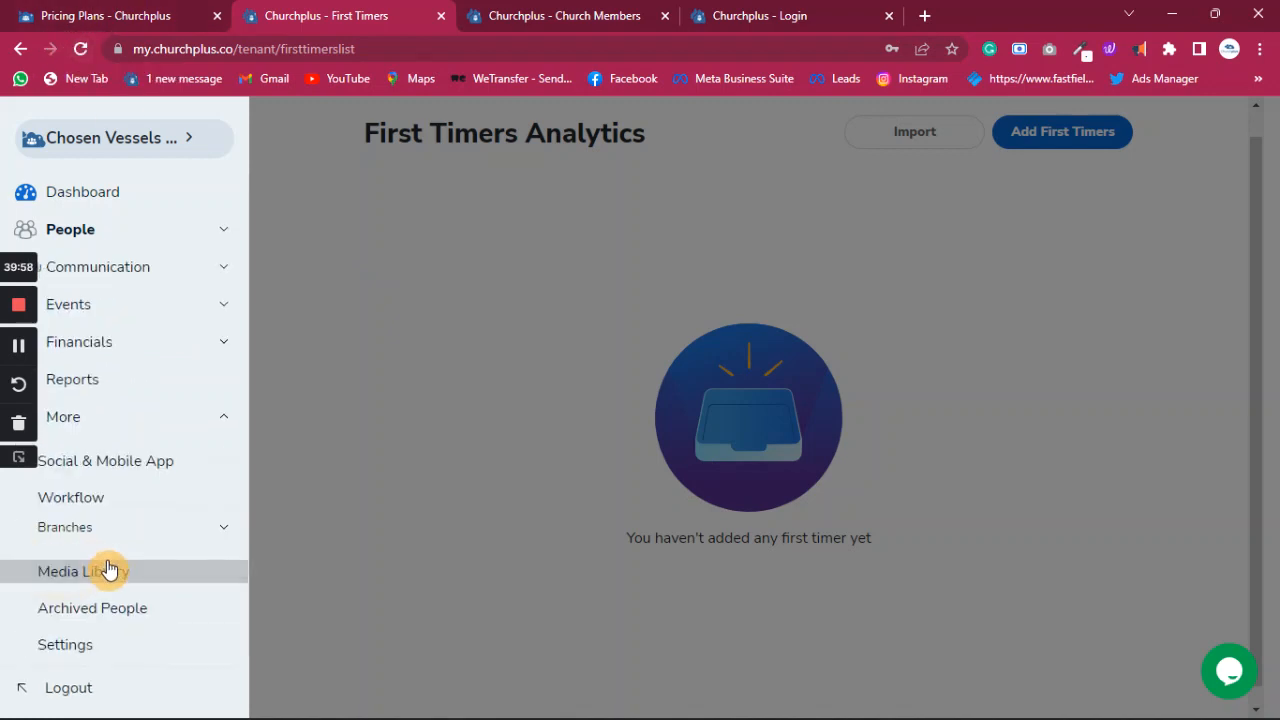
pyautogui.click(82, 48)
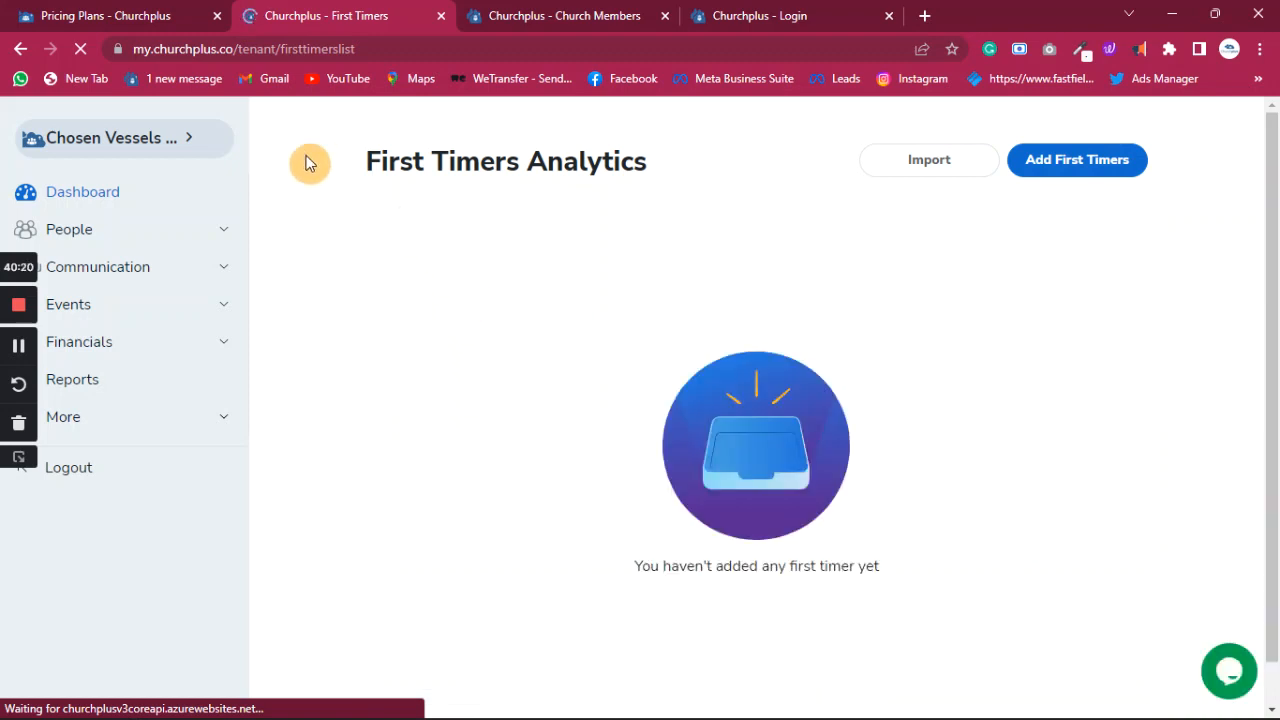
# - Log out of the church account and sign back in with the saved credentials
pyautogui.click(130, 16)
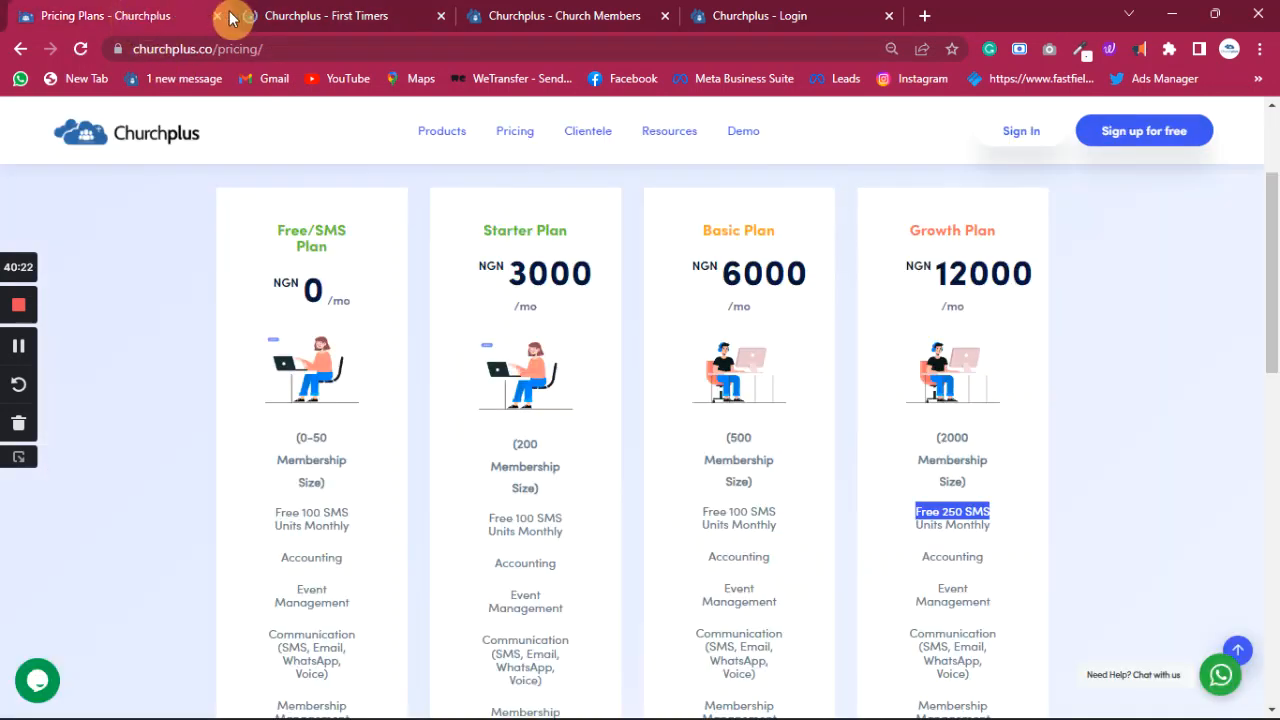
pyautogui.click(333, 18)
pyautogui.click(84, 476)
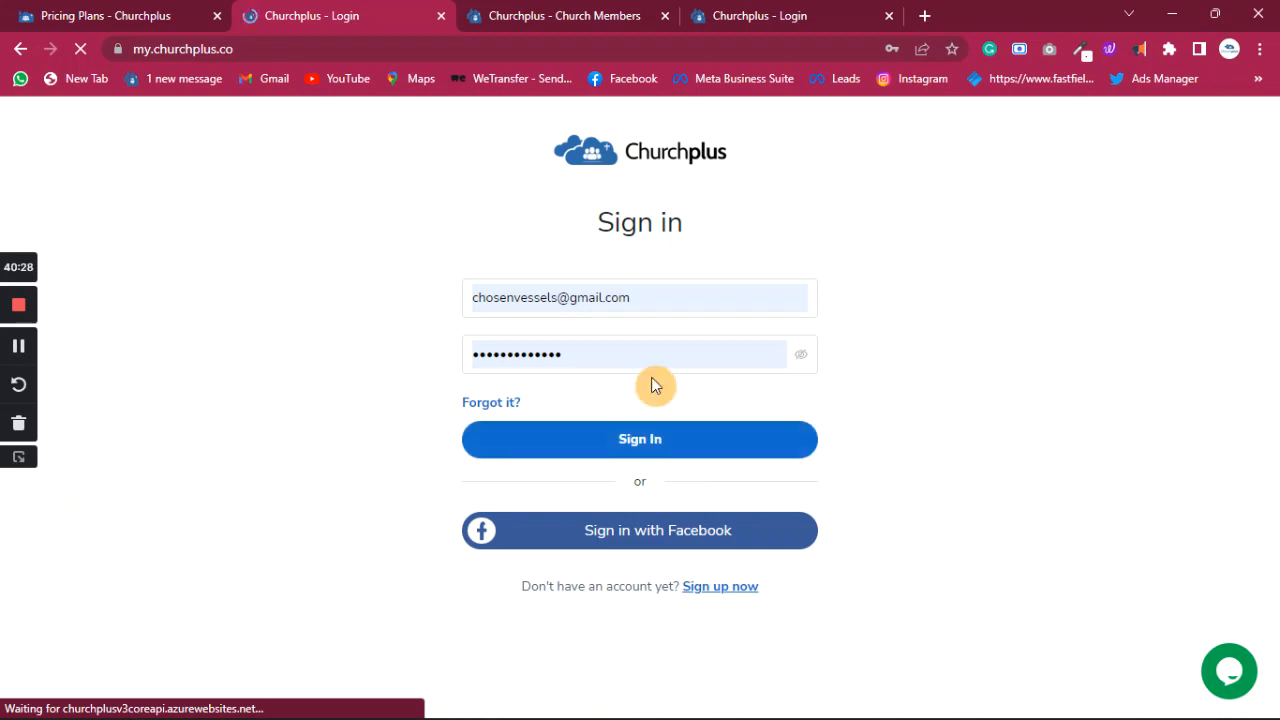
pyautogui.click(652, 437)
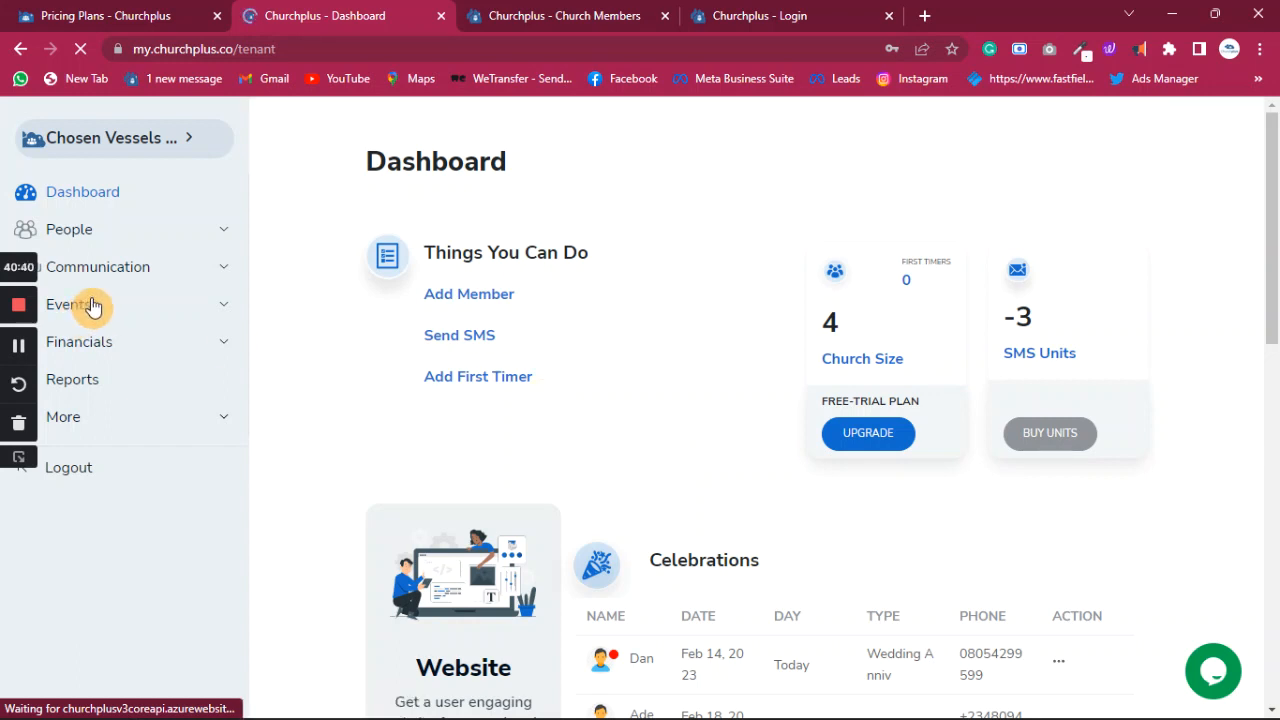
# - Recheck the First Timers page under People, then settle on the Church Members page
pyautogui.click(86, 236)
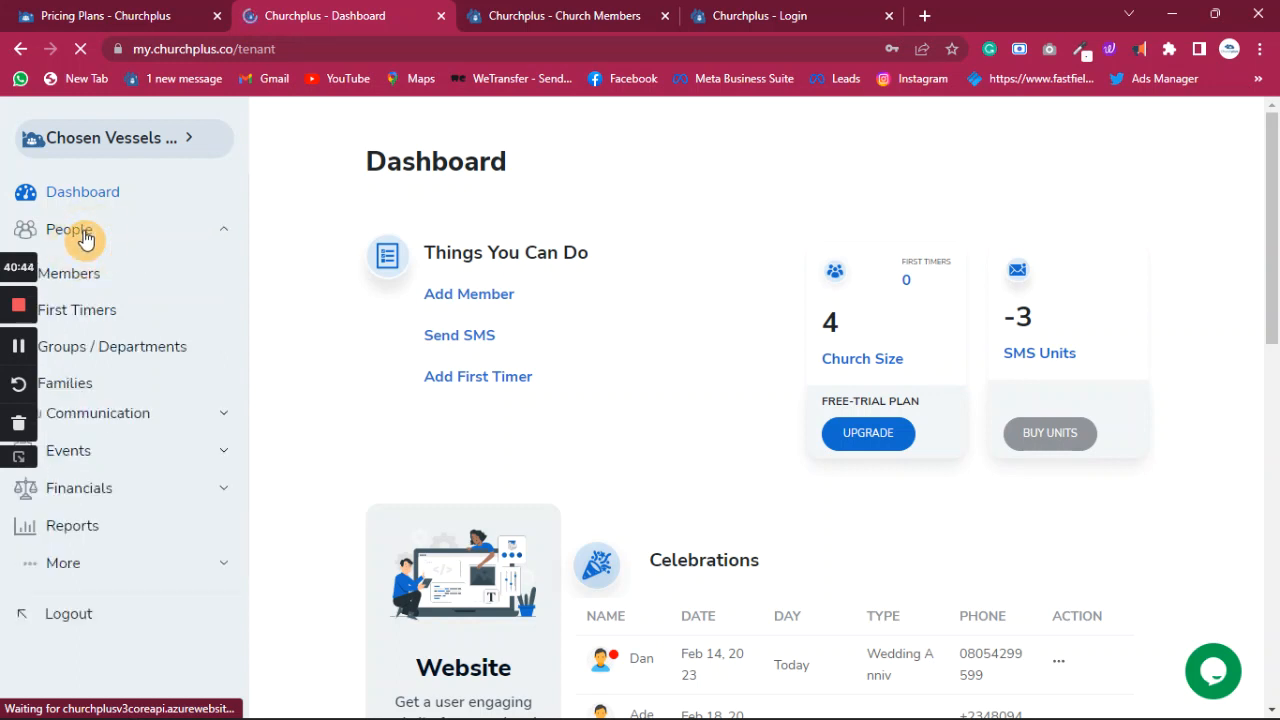
pyautogui.click(86, 326)
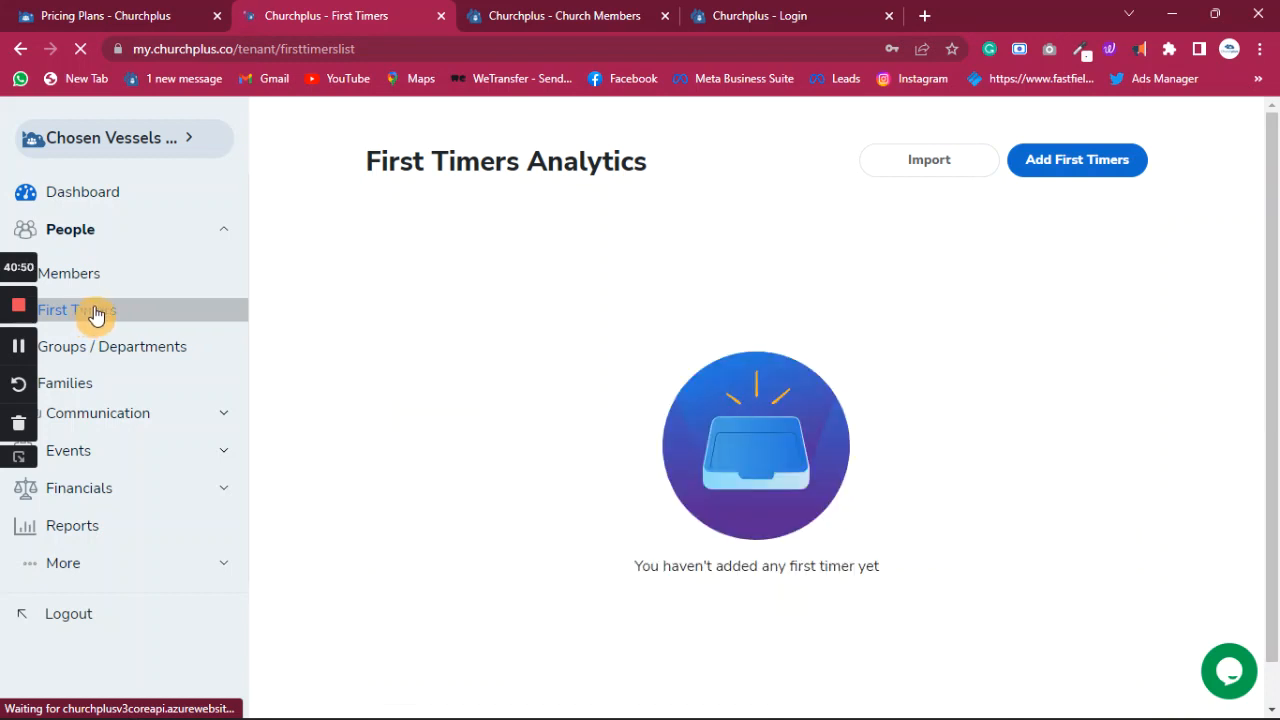
pyautogui.click(631, 25)
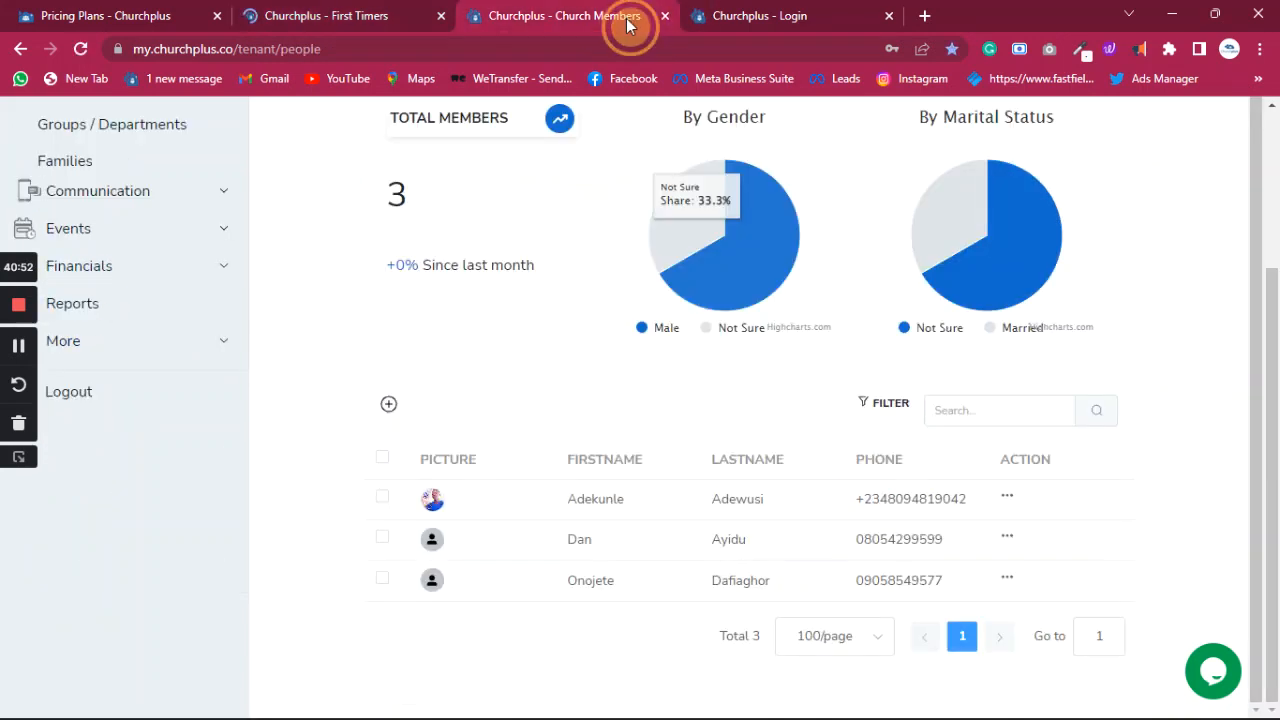
pyautogui.click(760, 28)
pyautogui.click(325, 18)
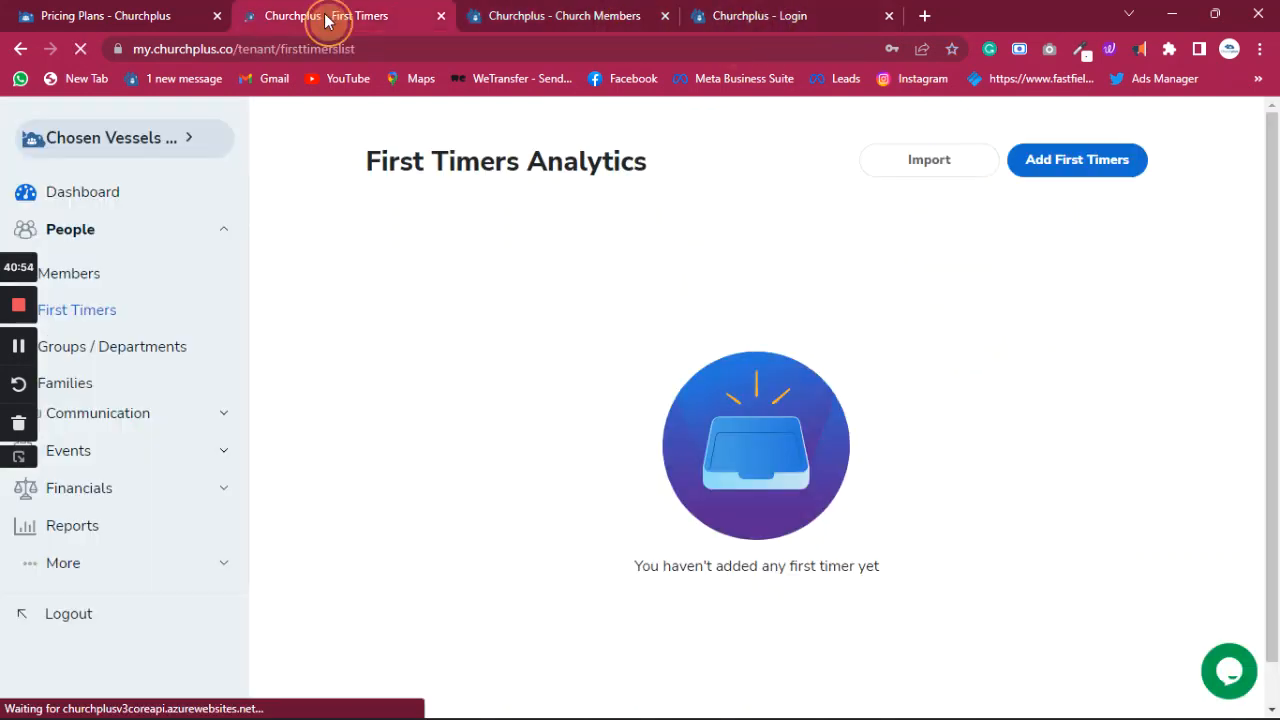
pyautogui.click(155, 15)
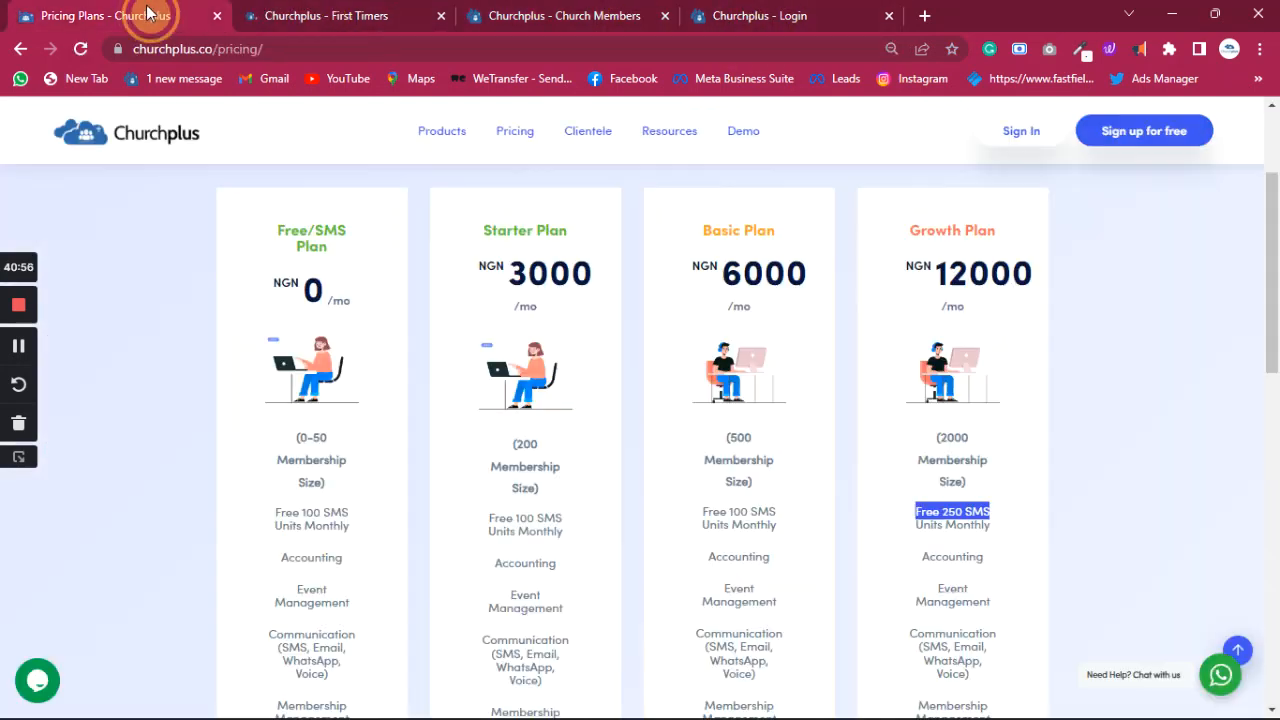
pyautogui.click(620, 24)
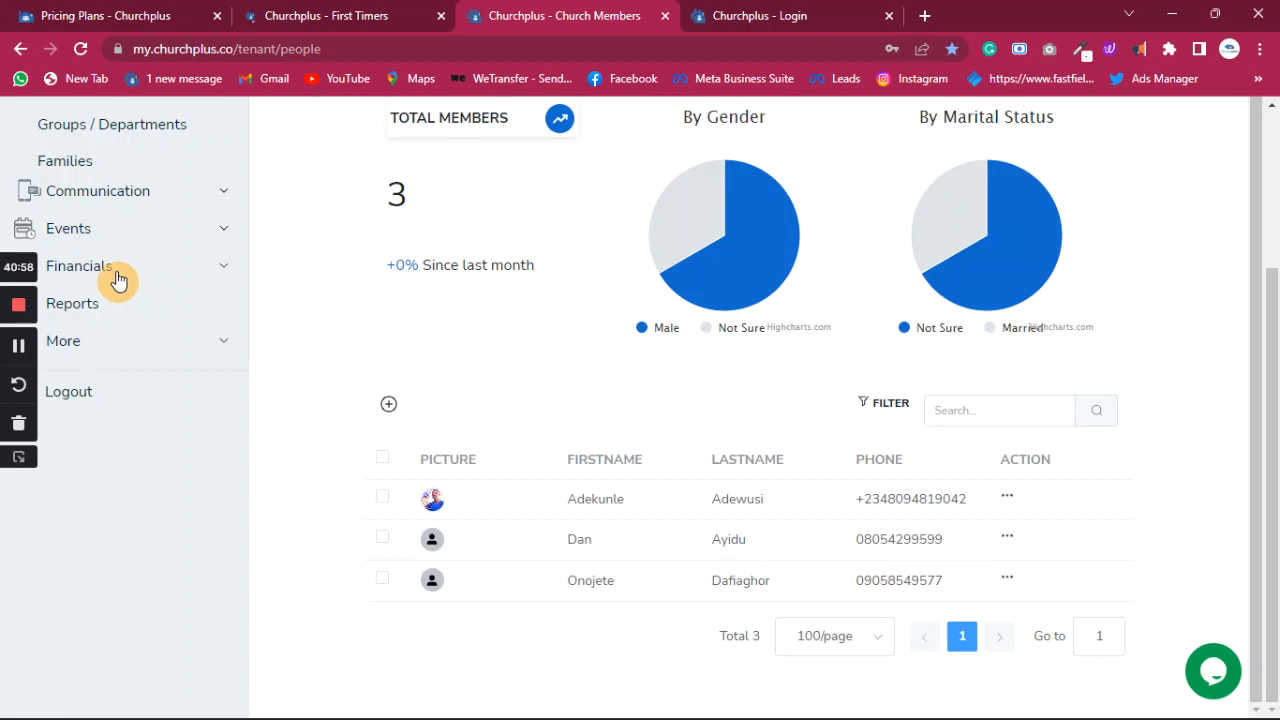
# - Toggle the Communication menu in the sidebar and expand the Events section
pyautogui.scroll(3, 190, 308)
pyautogui.scroll(-2, 205, 368)
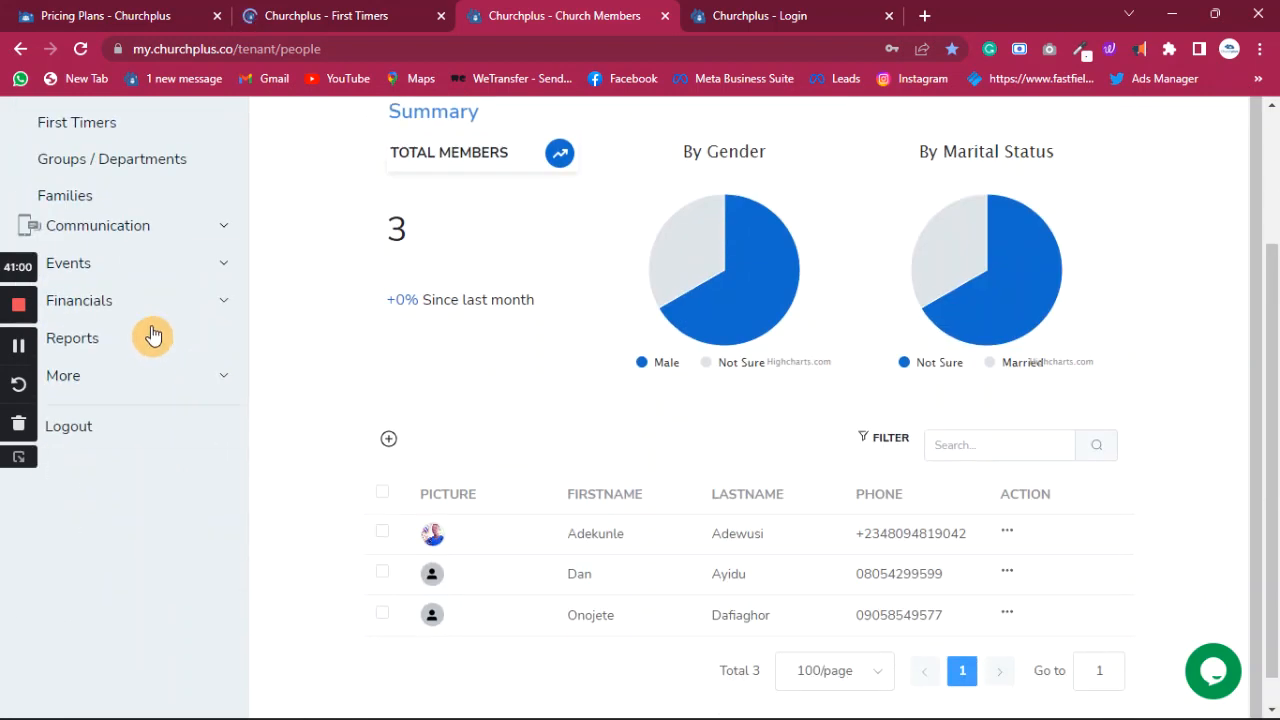
pyautogui.click(120, 226)
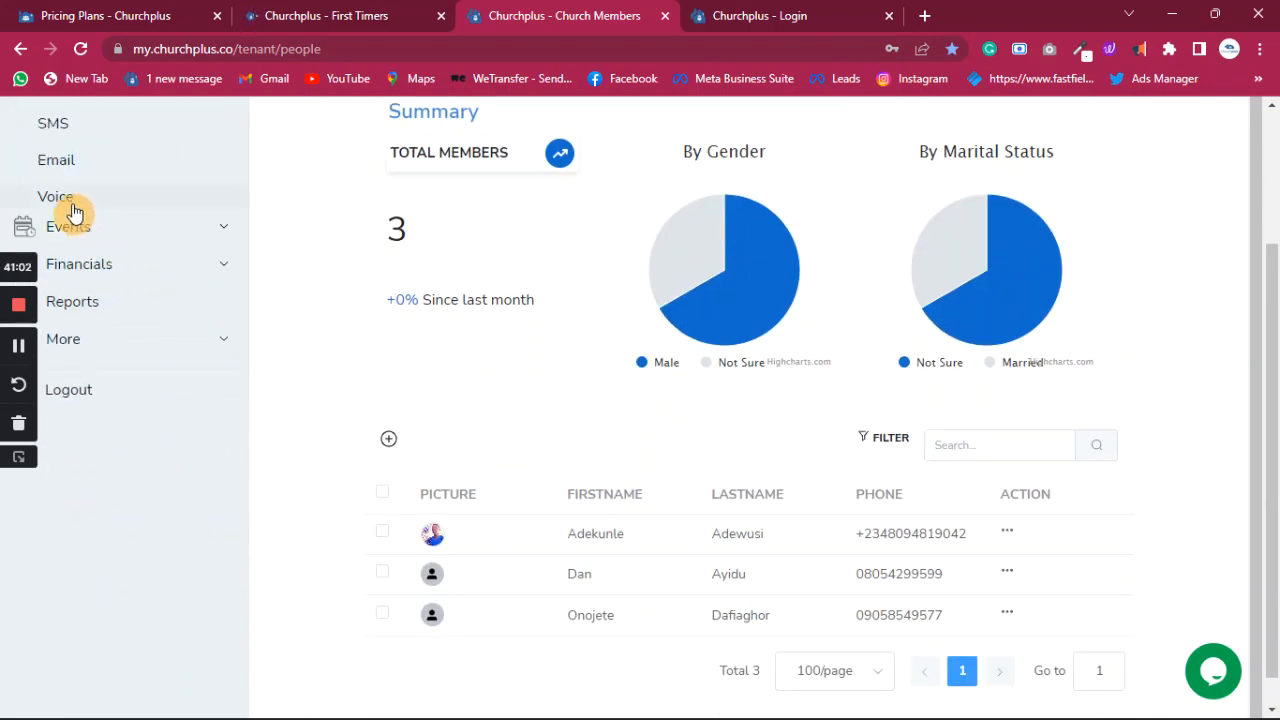
pyautogui.scroll(2, 100, 215)
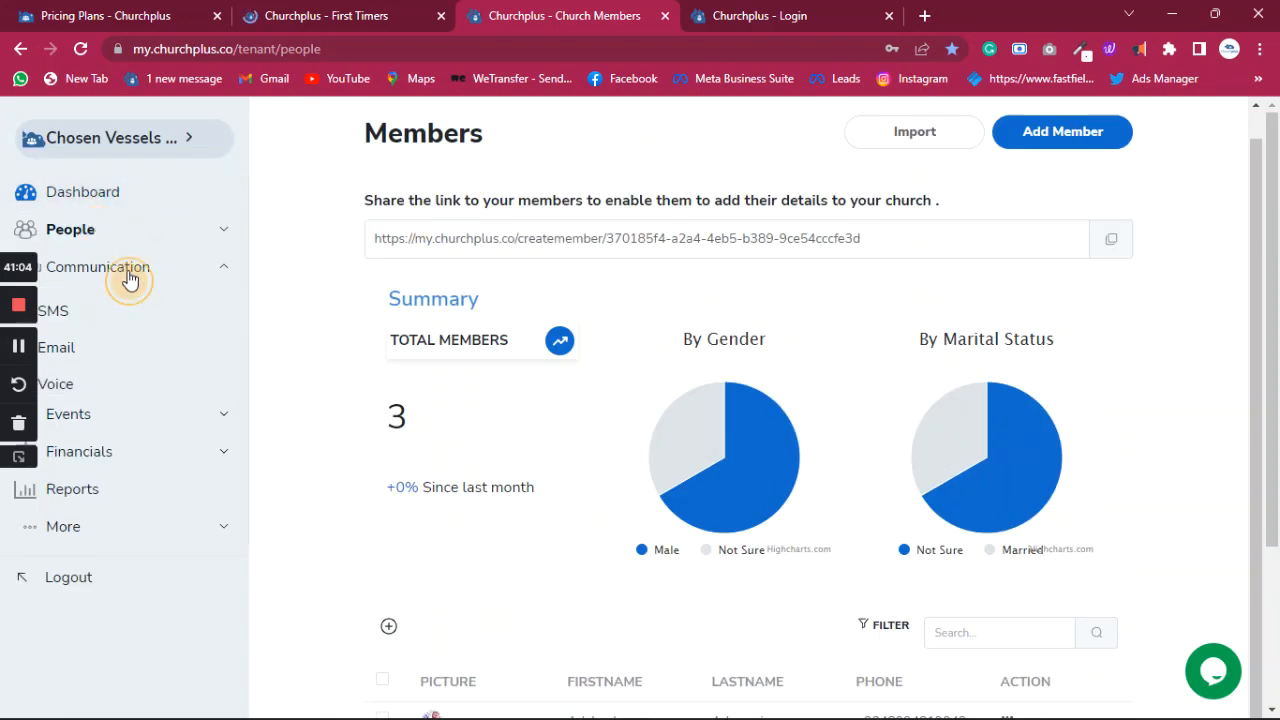
pyautogui.click(129, 280)
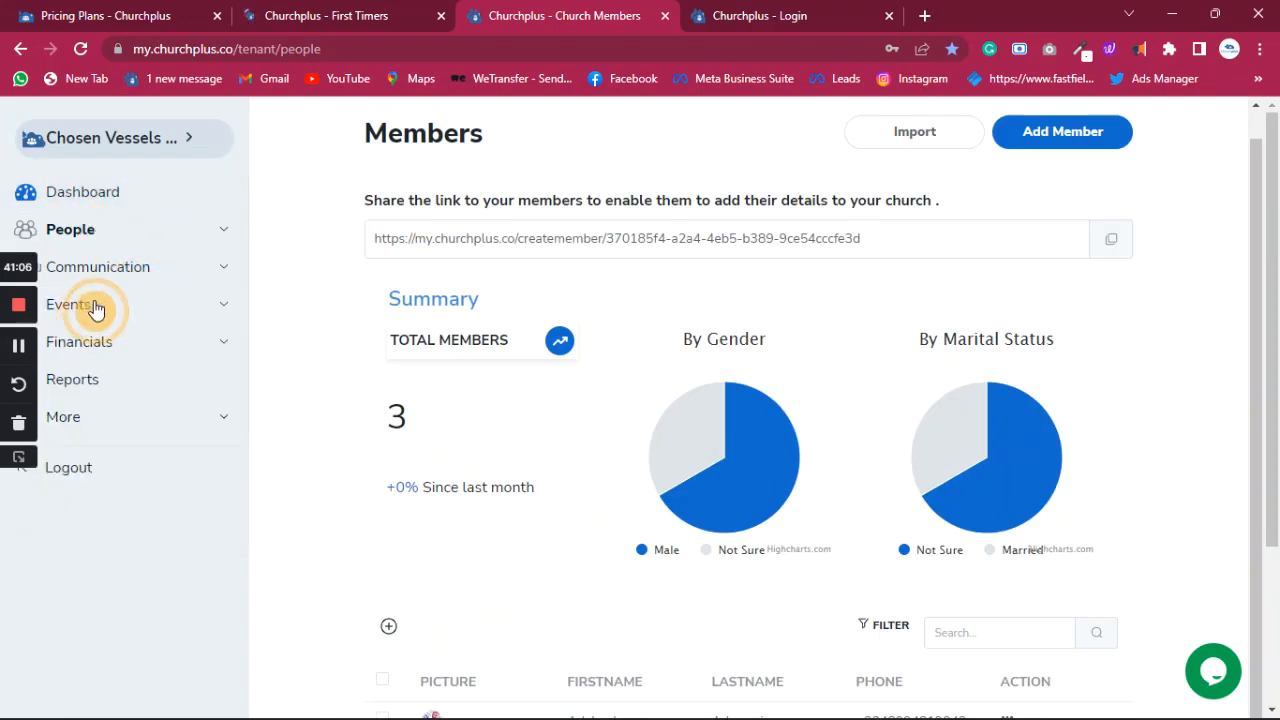
pyautogui.click(94, 307)
# - Start a new service event and delete the Sunday Service event category
pyautogui.click(96, 345)
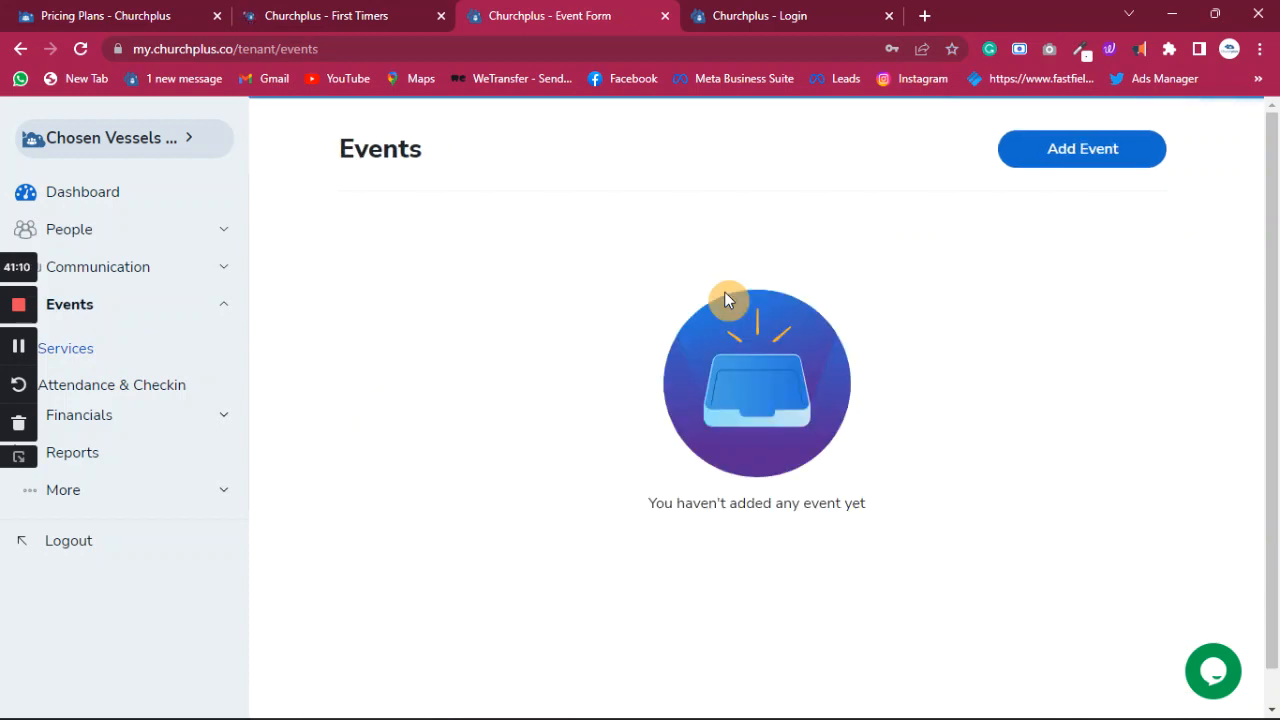
pyautogui.click(1098, 158)
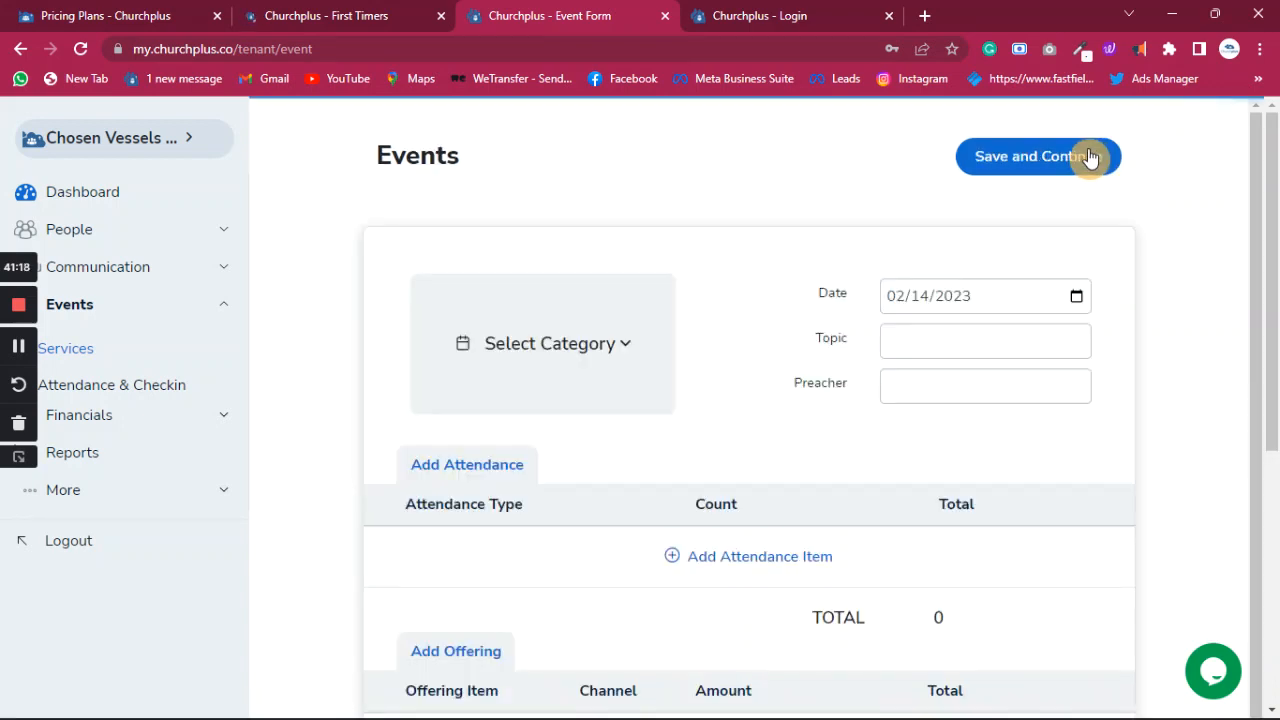
pyautogui.click(605, 344)
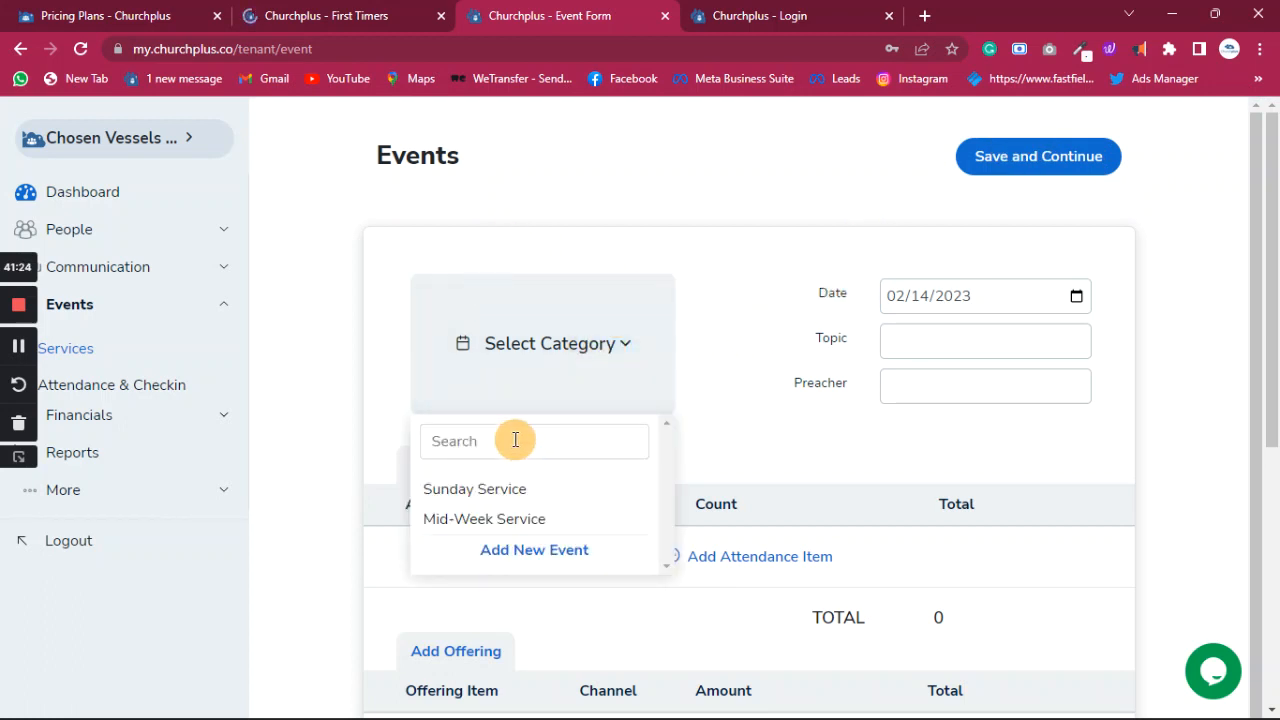
pyautogui.click(512, 492)
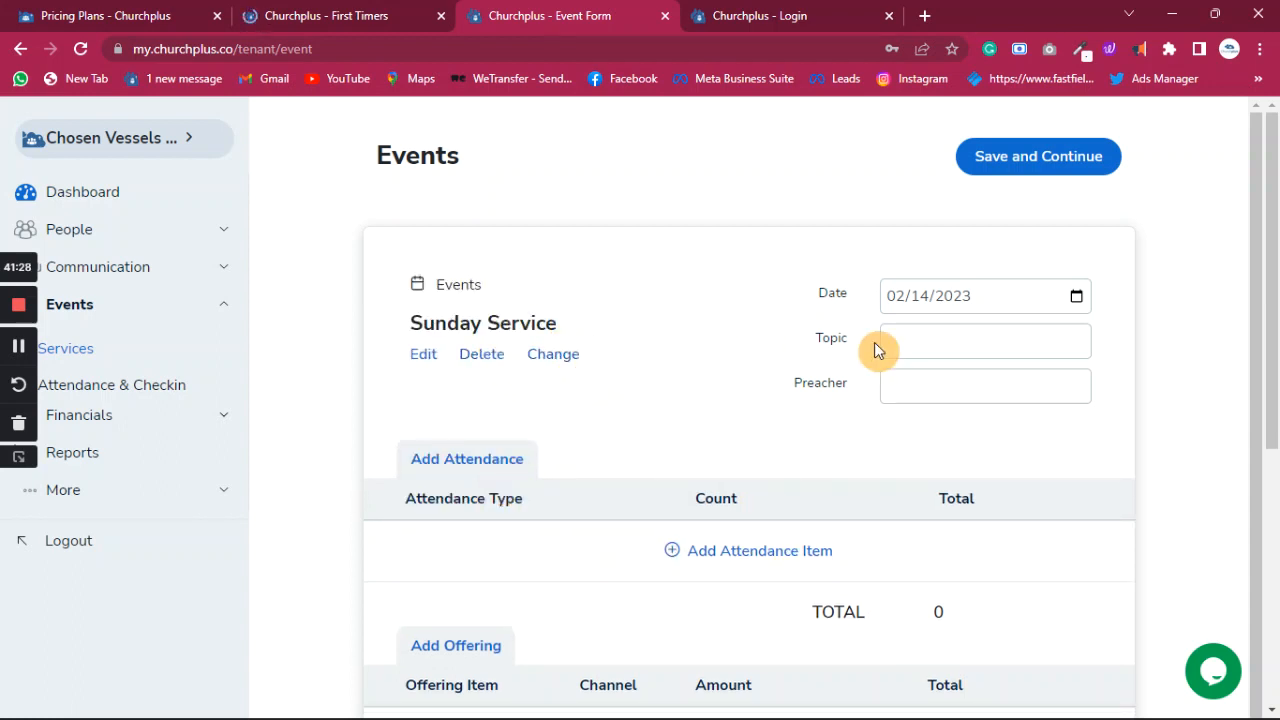
pyautogui.click(482, 357)
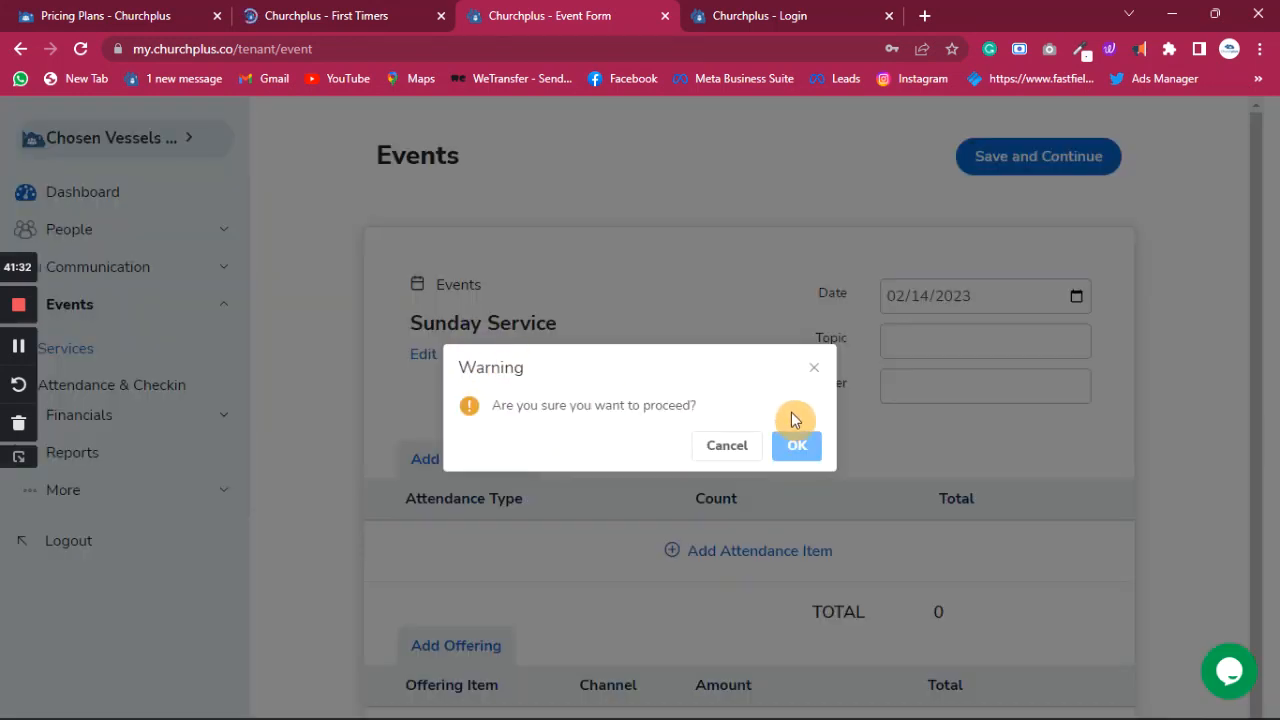
pyautogui.click(794, 448)
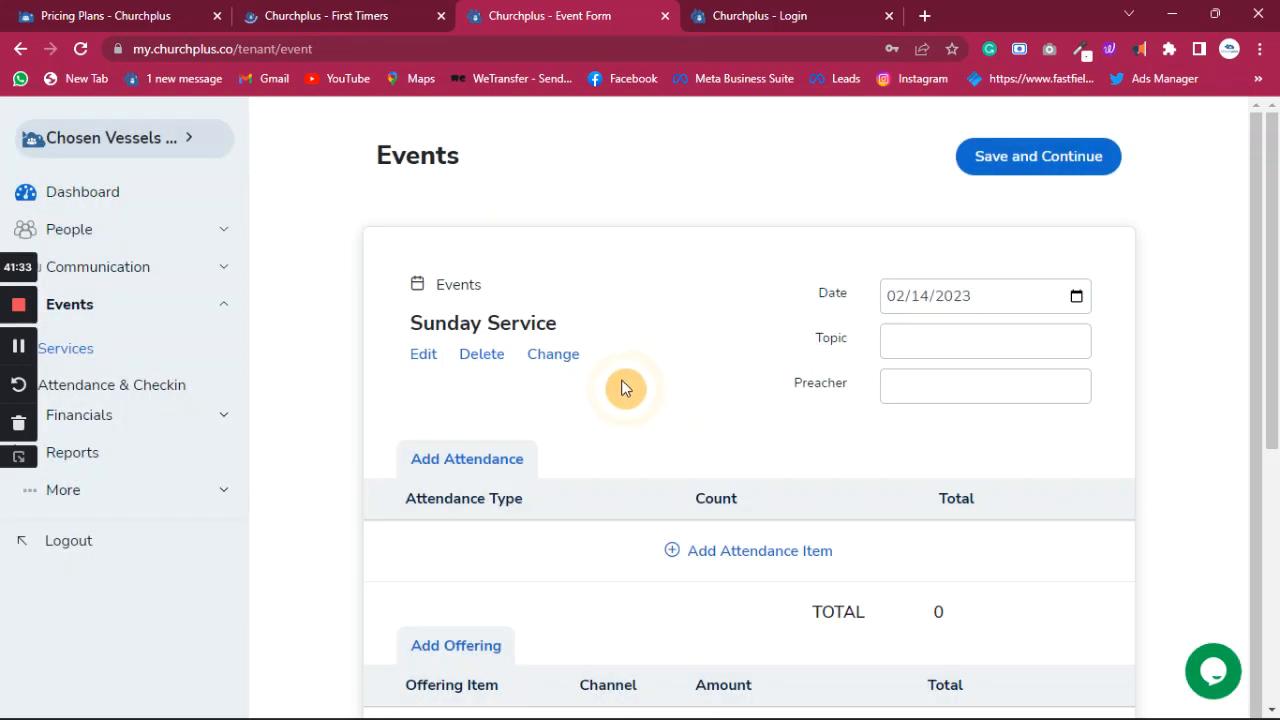
# - Set the event category to Mid-Week Service and bring up the date calendar
pyautogui.click(423, 355)
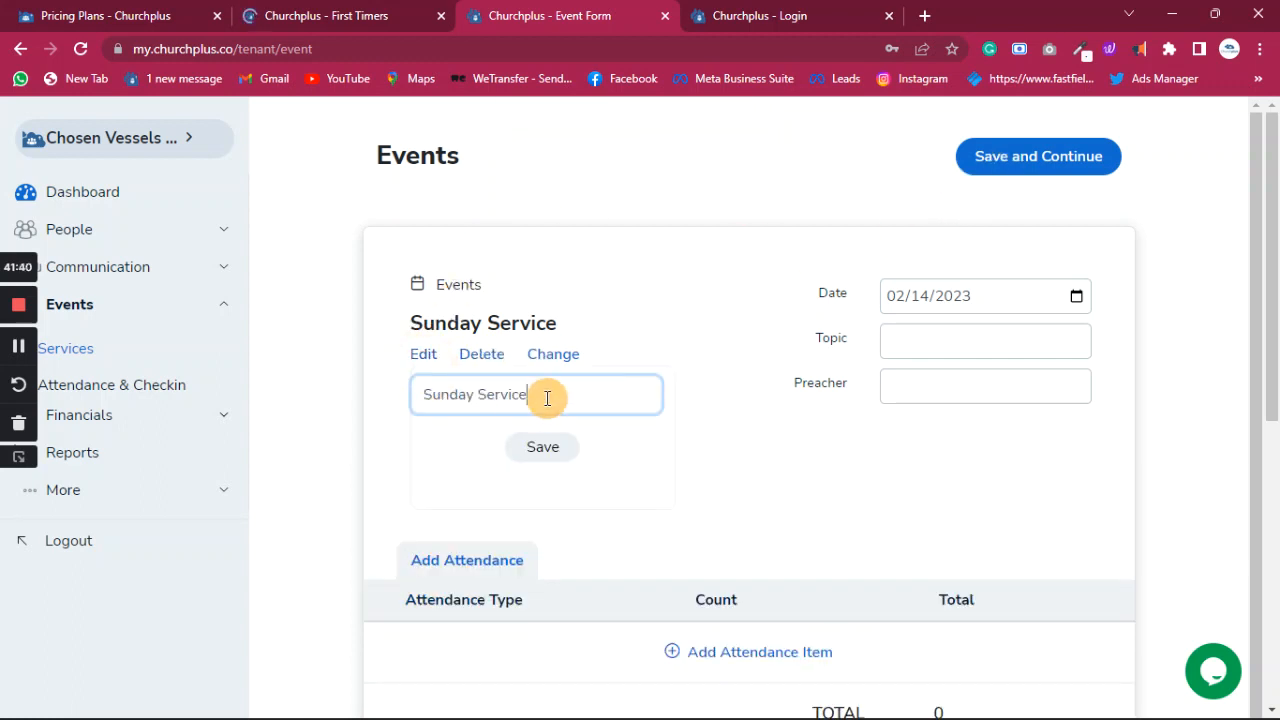
pyautogui.click(556, 356)
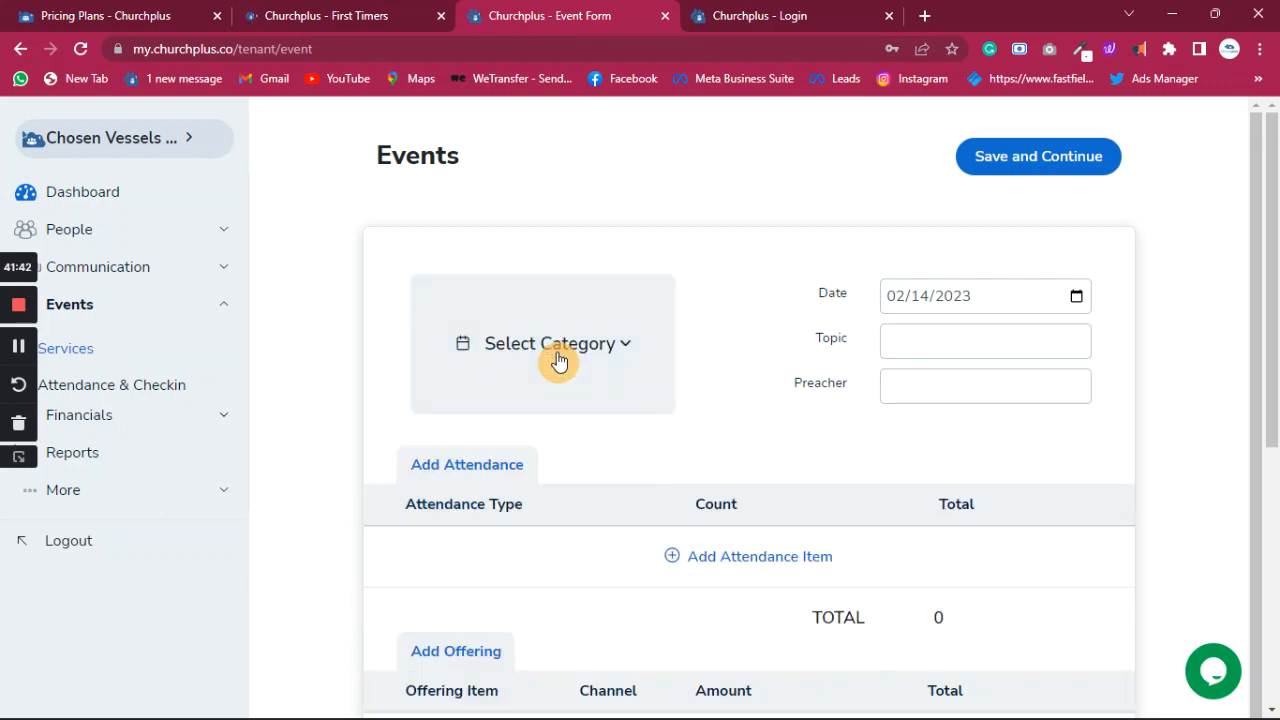
pyautogui.click(588, 350)
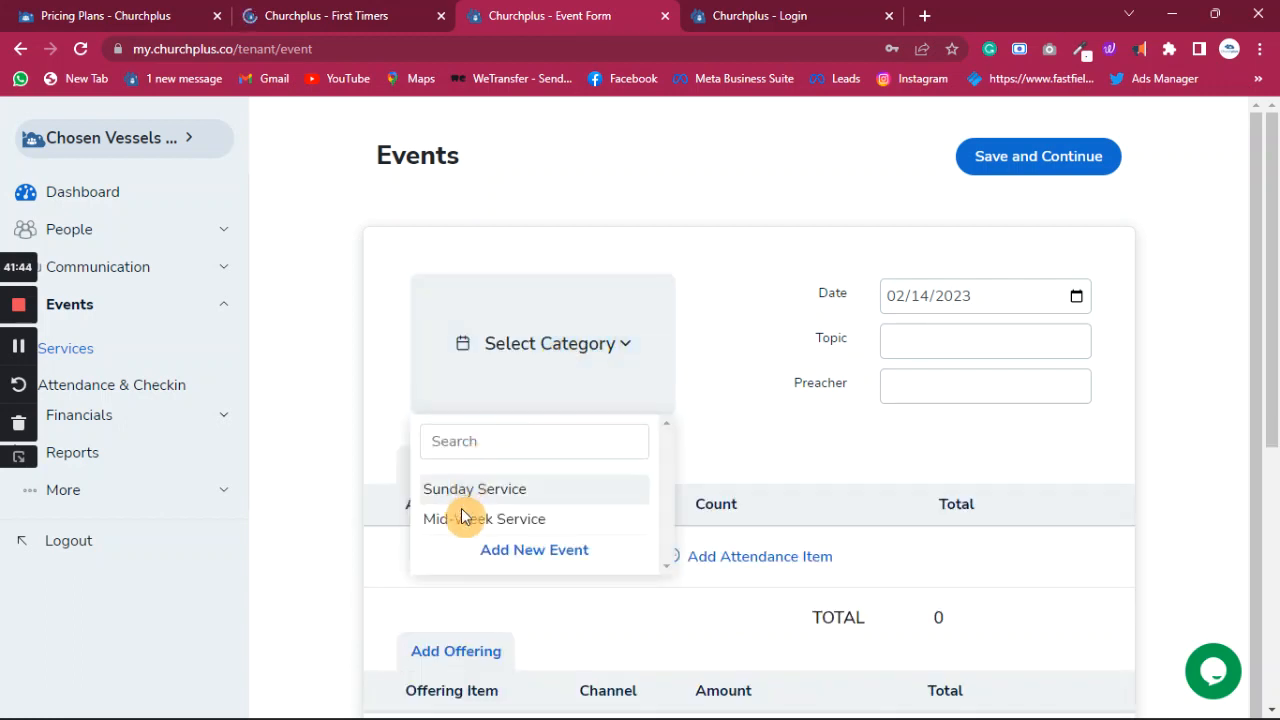
pyautogui.click(523, 519)
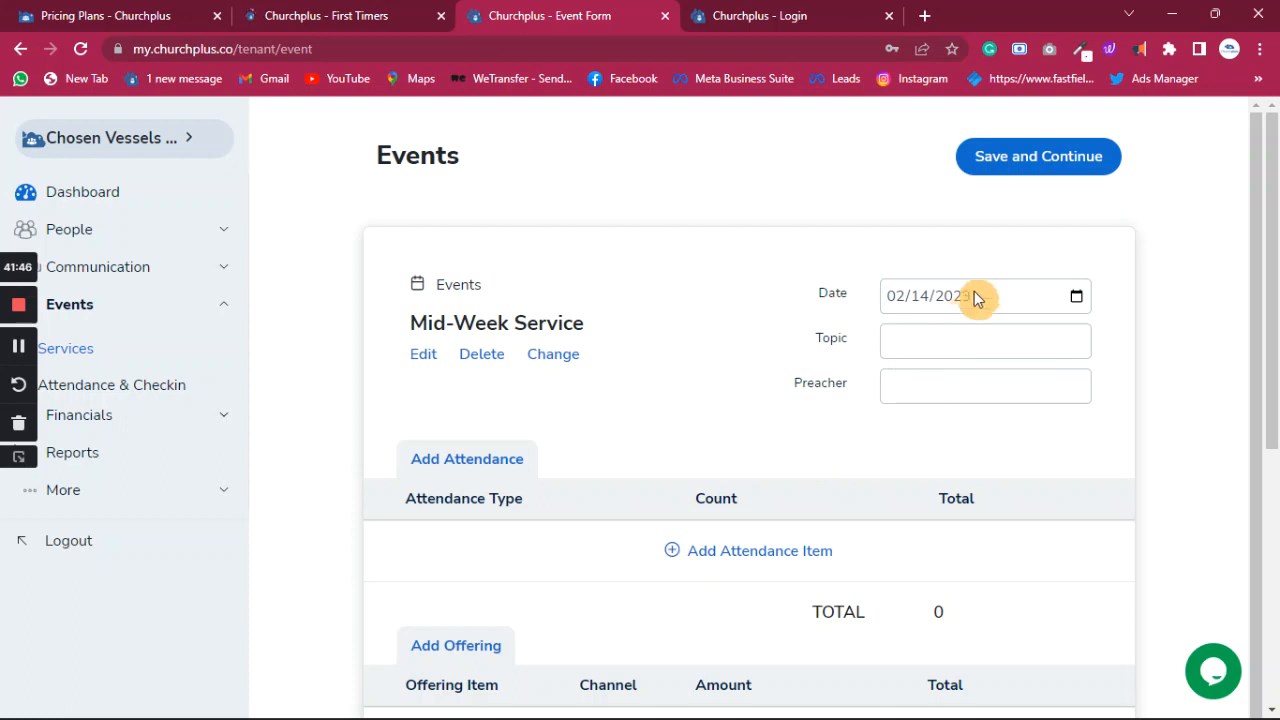
pyautogui.click(1076, 295)
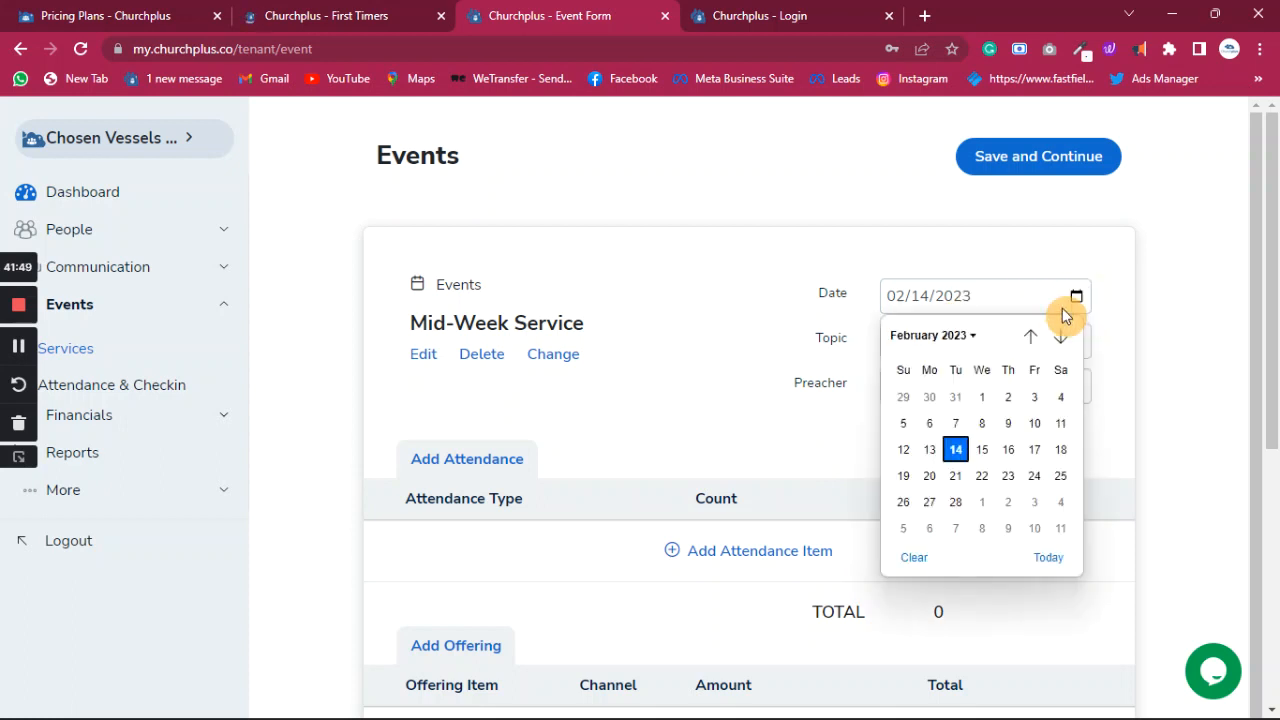
# - Date the event 02/13/2023, topic 'Maximizing Churchplus For Church Growth', and enter the preacher's name
pyautogui.click(929, 450)
pyautogui.click(949, 346)
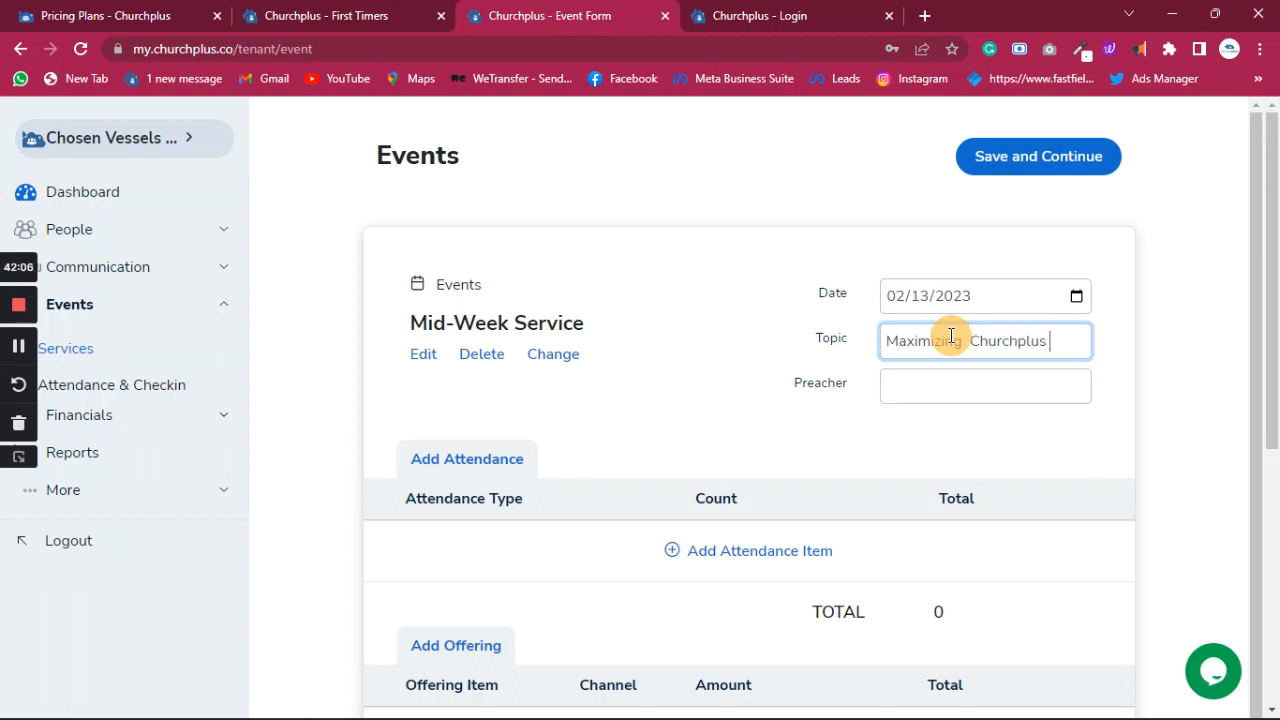
pyautogui.write('h')
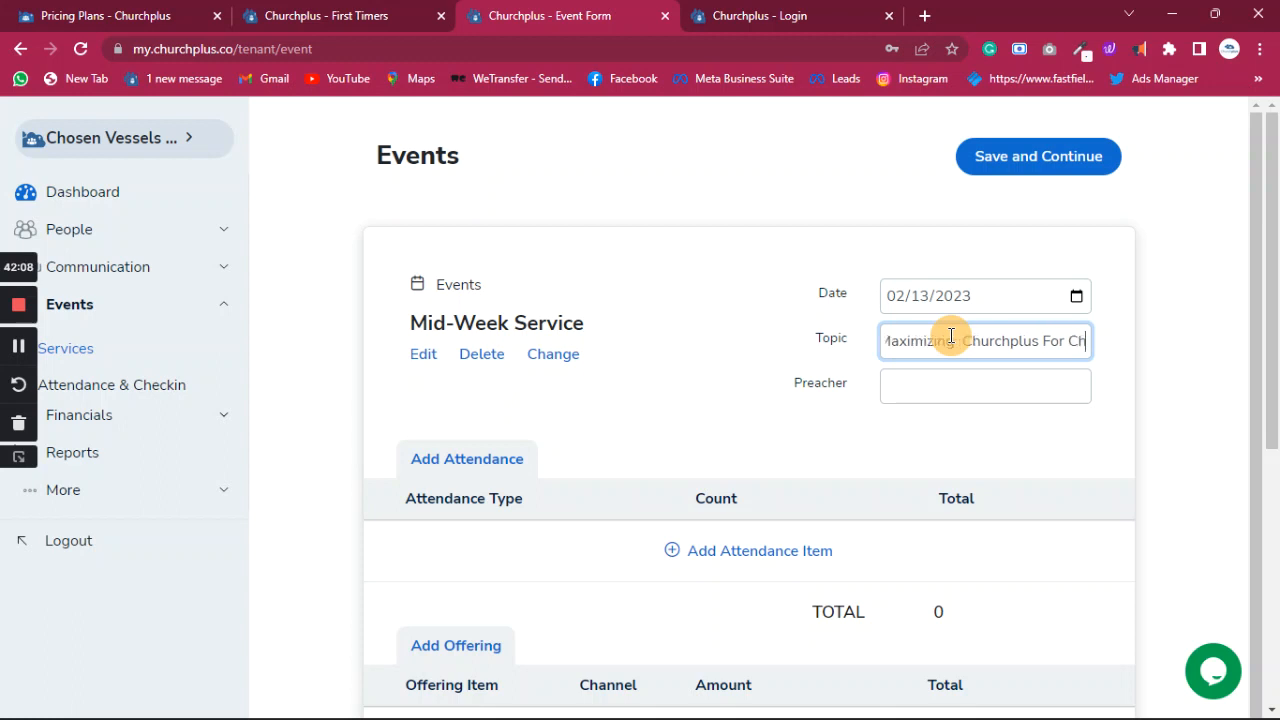
pyautogui.write('ur')
pyautogui.write('ch G')
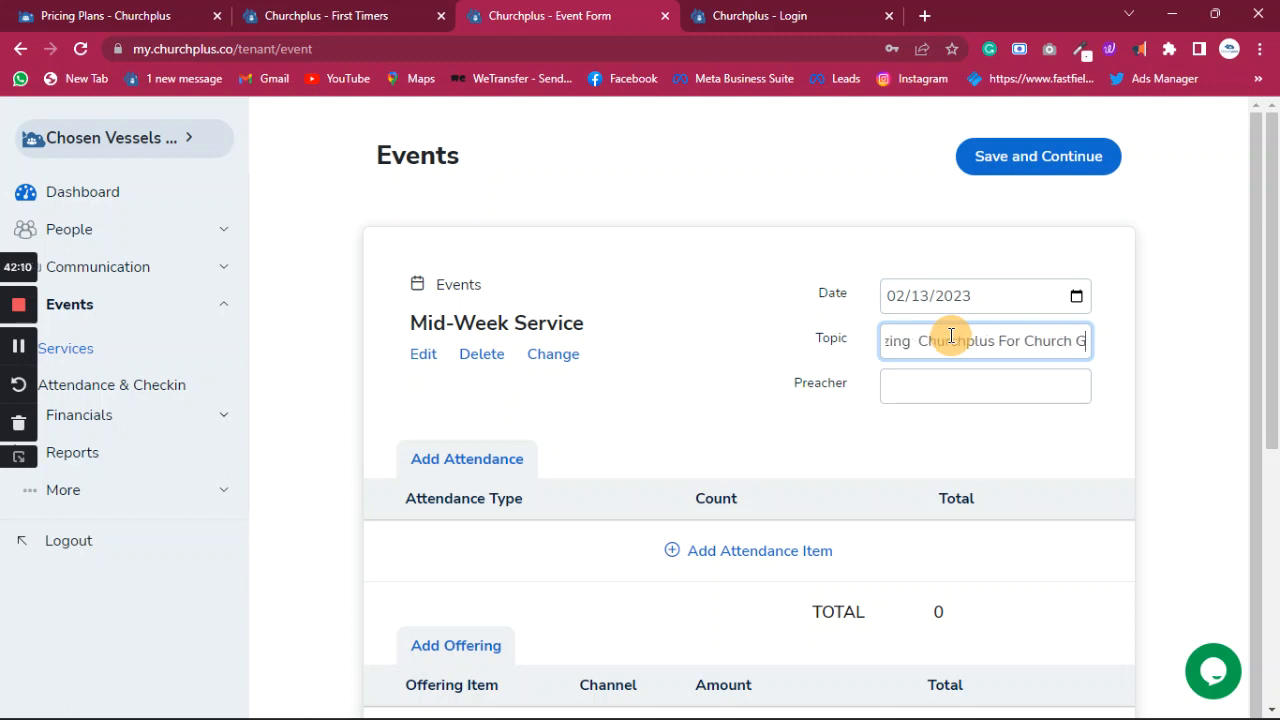
pyautogui.write('rowth')
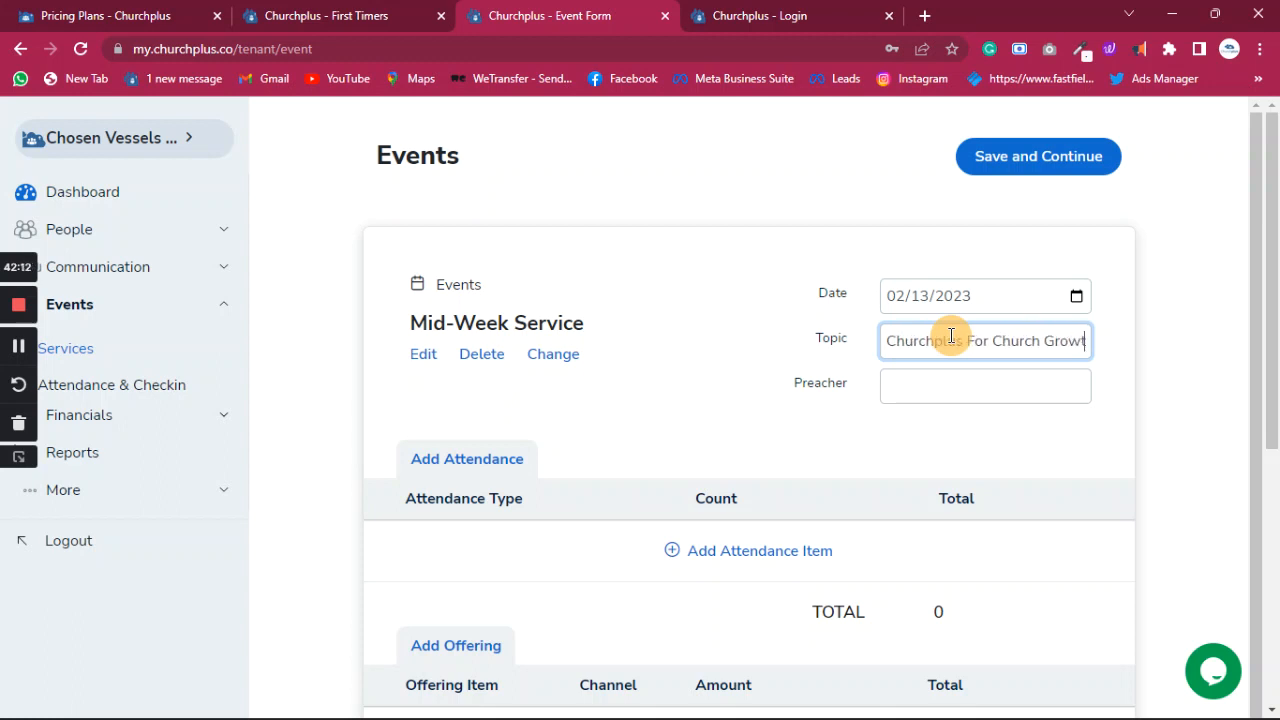
pyautogui.click(937, 398)
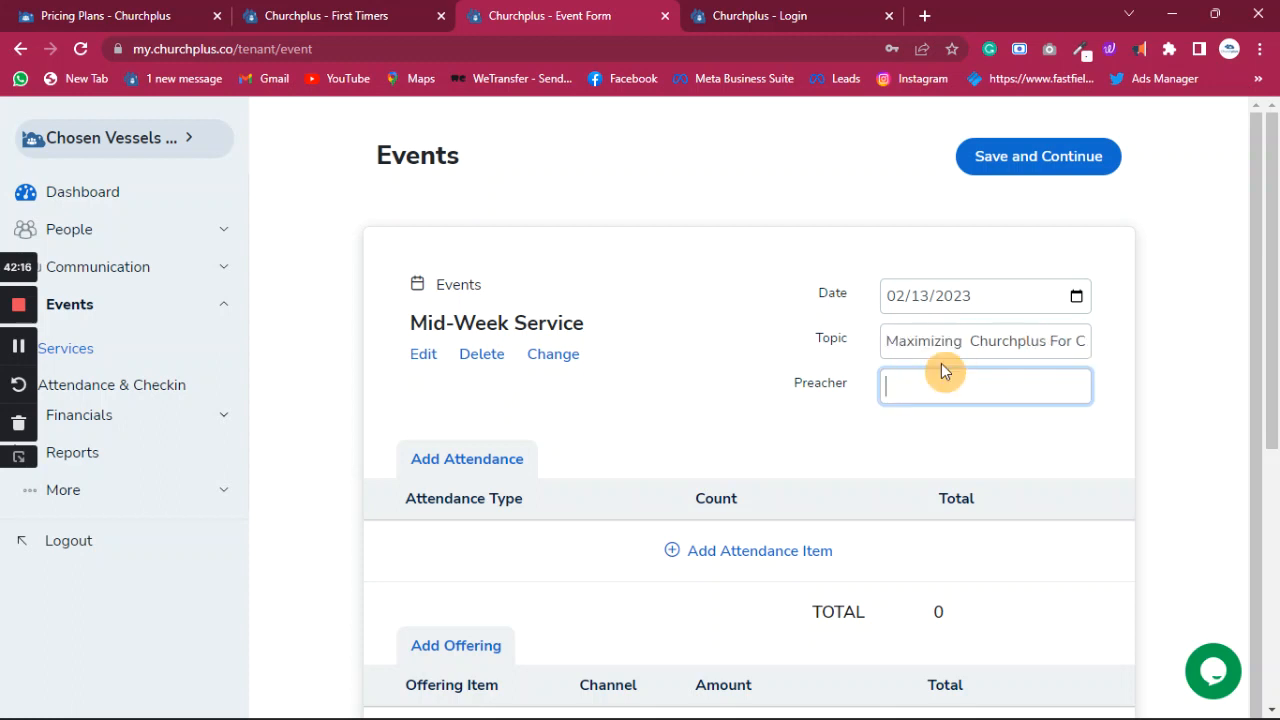
pyautogui.write('Tosin Ajose')
# - Add attendance rows for Men (29) and Women (15)
pyautogui.scroll(-1, 700, 462)
pyautogui.click(774, 539)
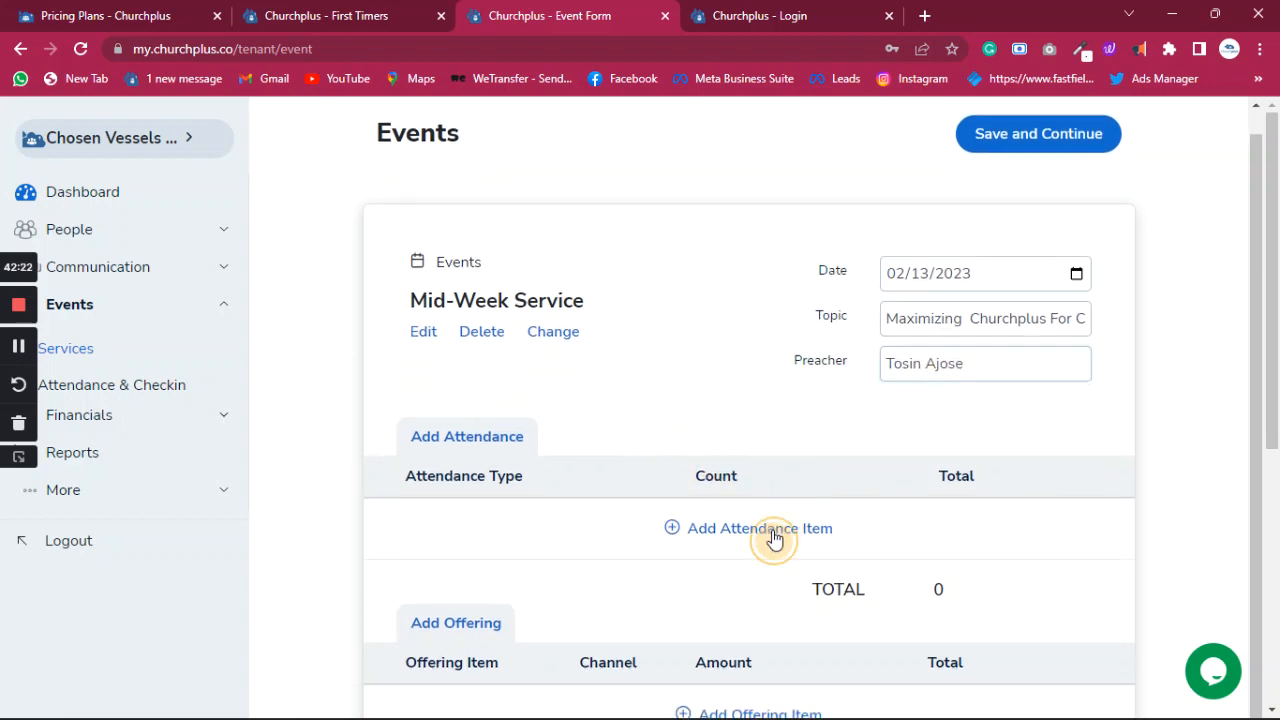
pyautogui.scroll(-3, 571, 521)
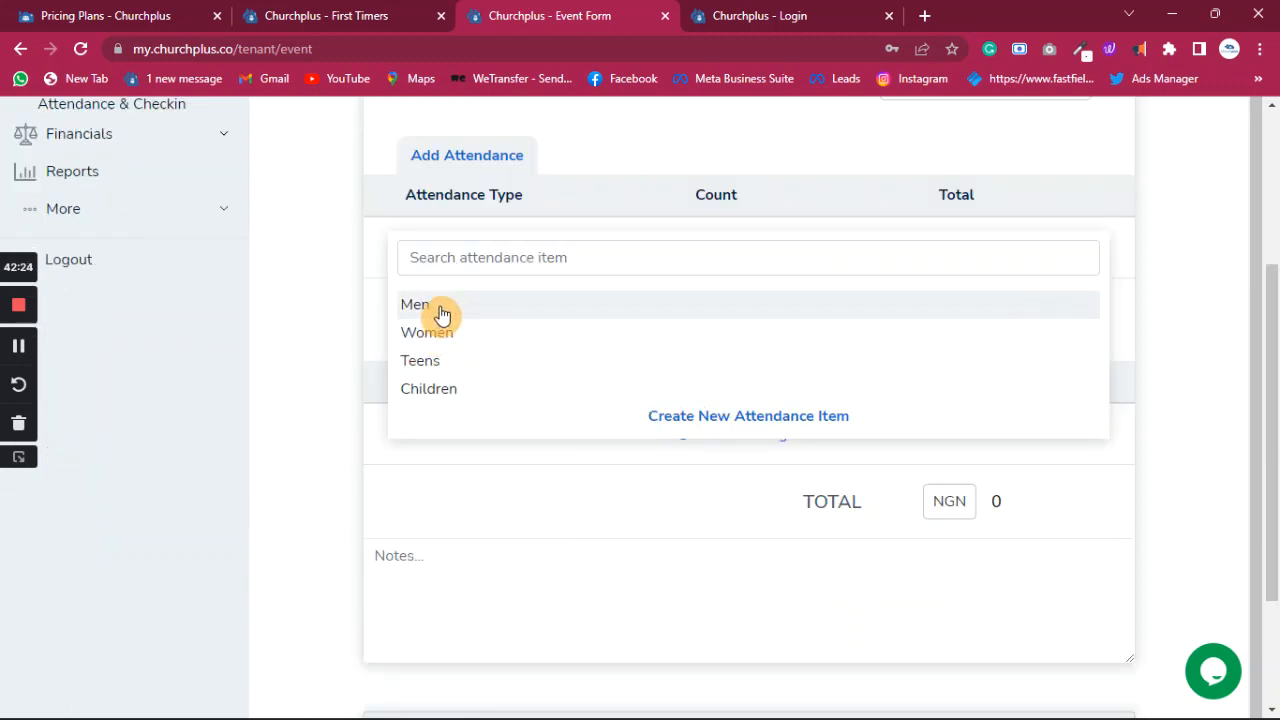
pyautogui.click(442, 312)
pyautogui.click(760, 246)
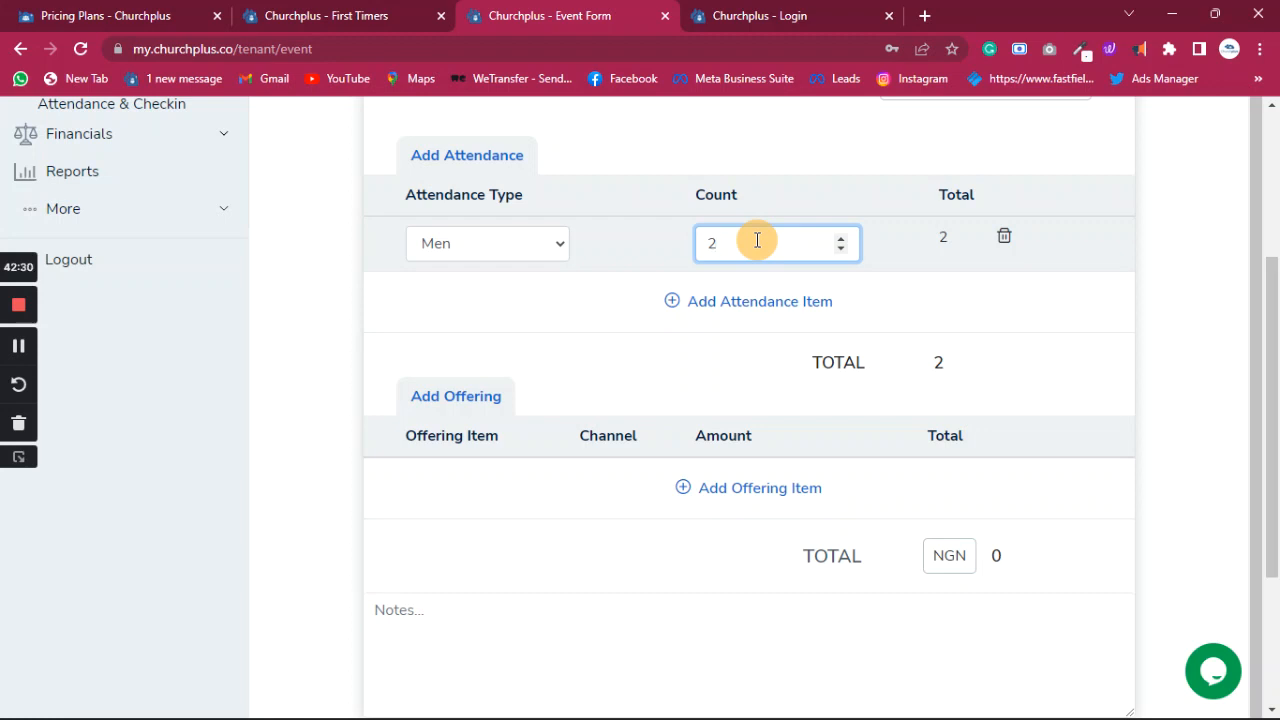
pyautogui.write('29')
pyautogui.click(803, 303)
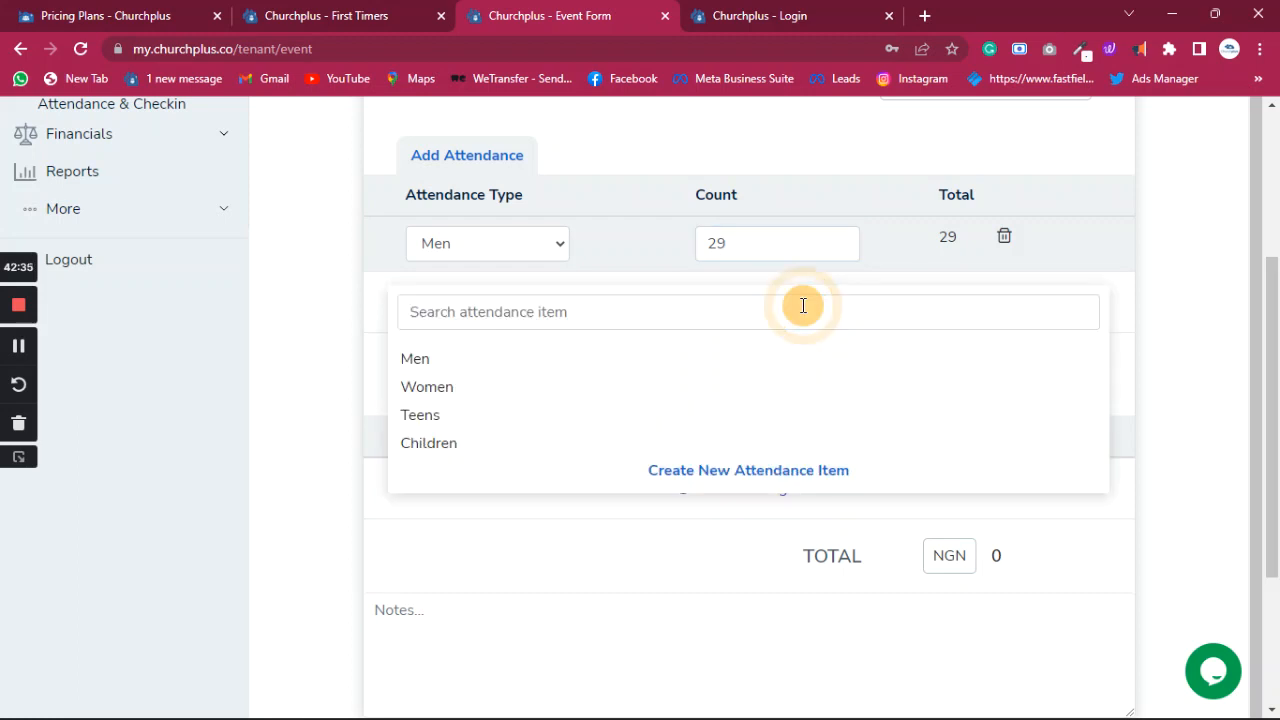
pyautogui.click(437, 390)
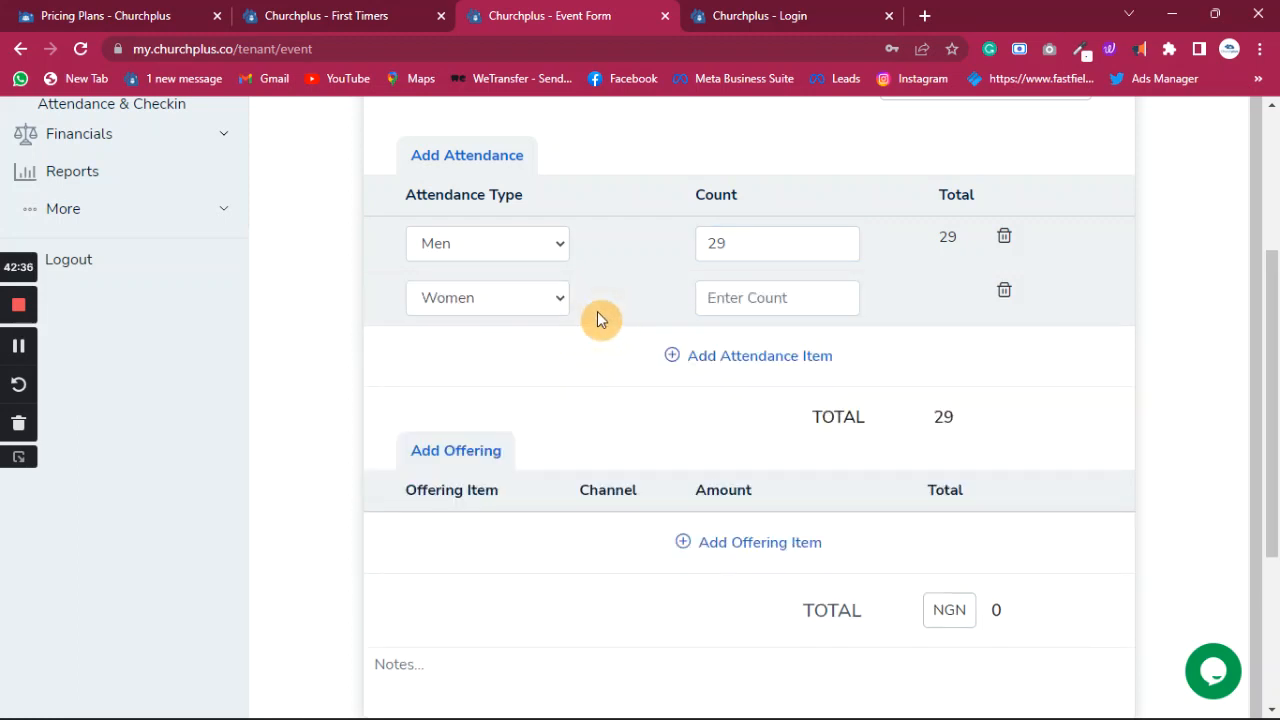
pyautogui.click(734, 301)
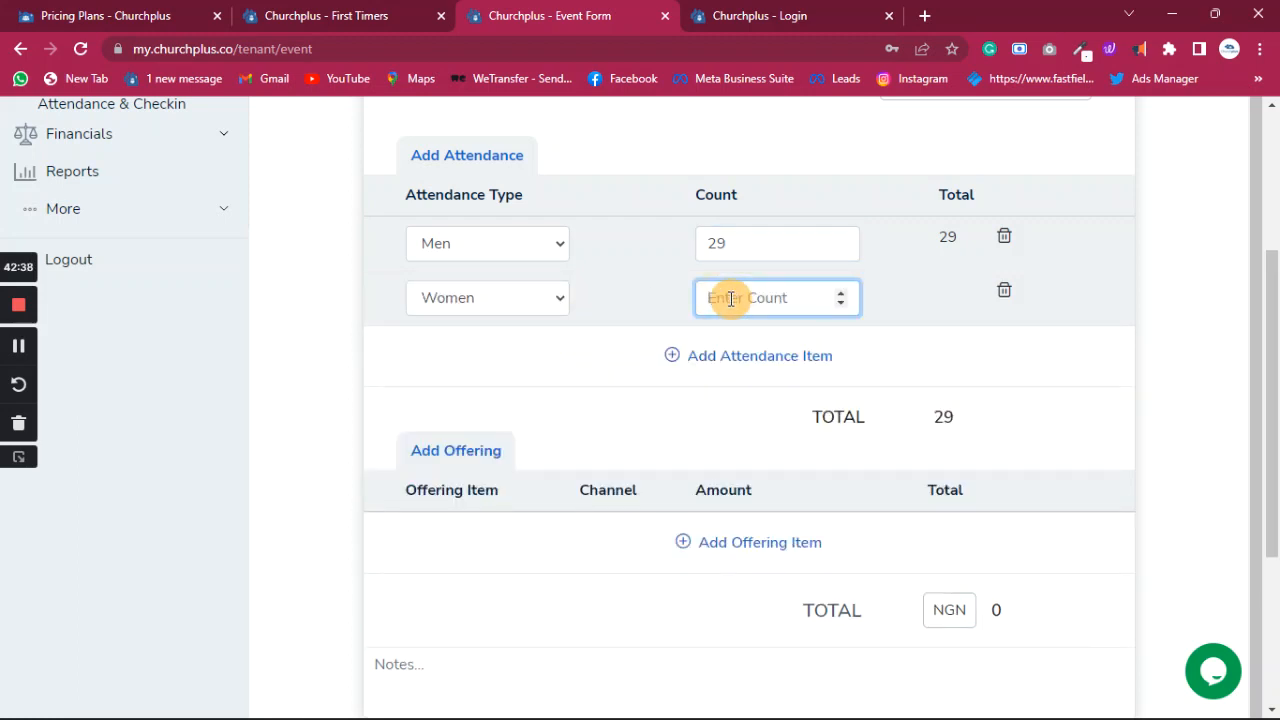
pyautogui.write('15')
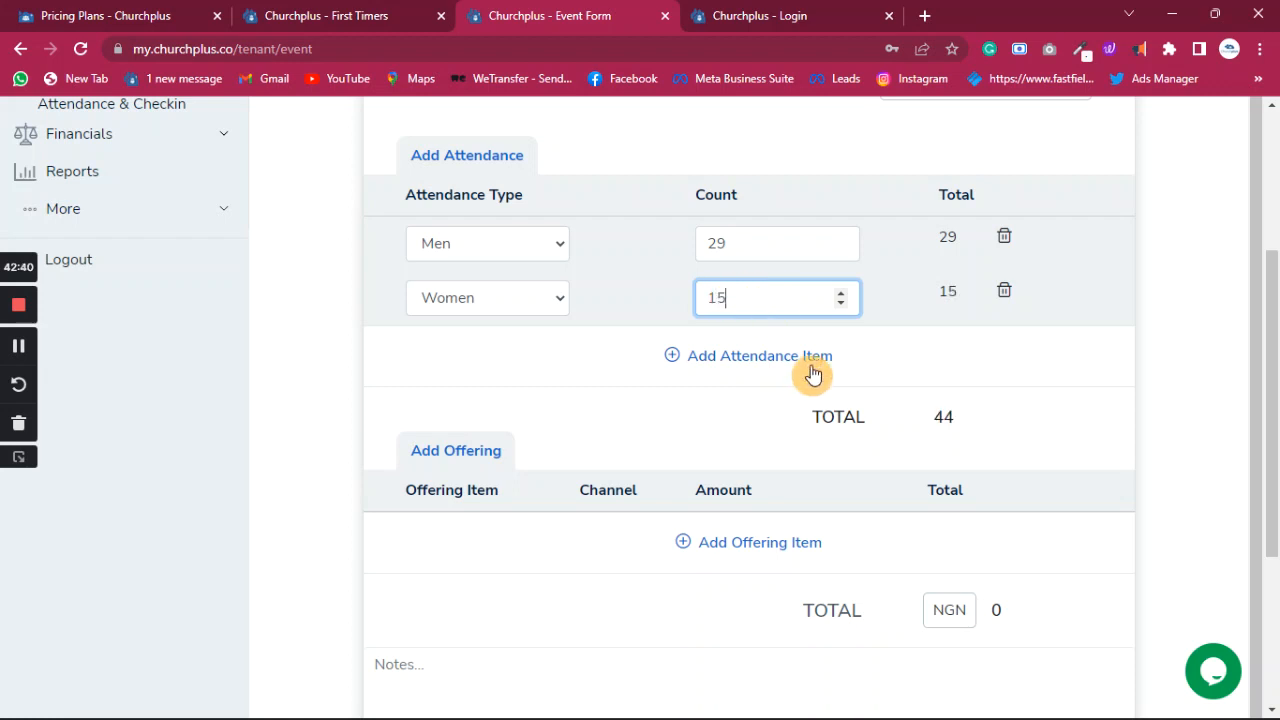
# - Add attendance rows for Teens (10) and Children (12), bringing the total to 66
pyautogui.click(795, 358)
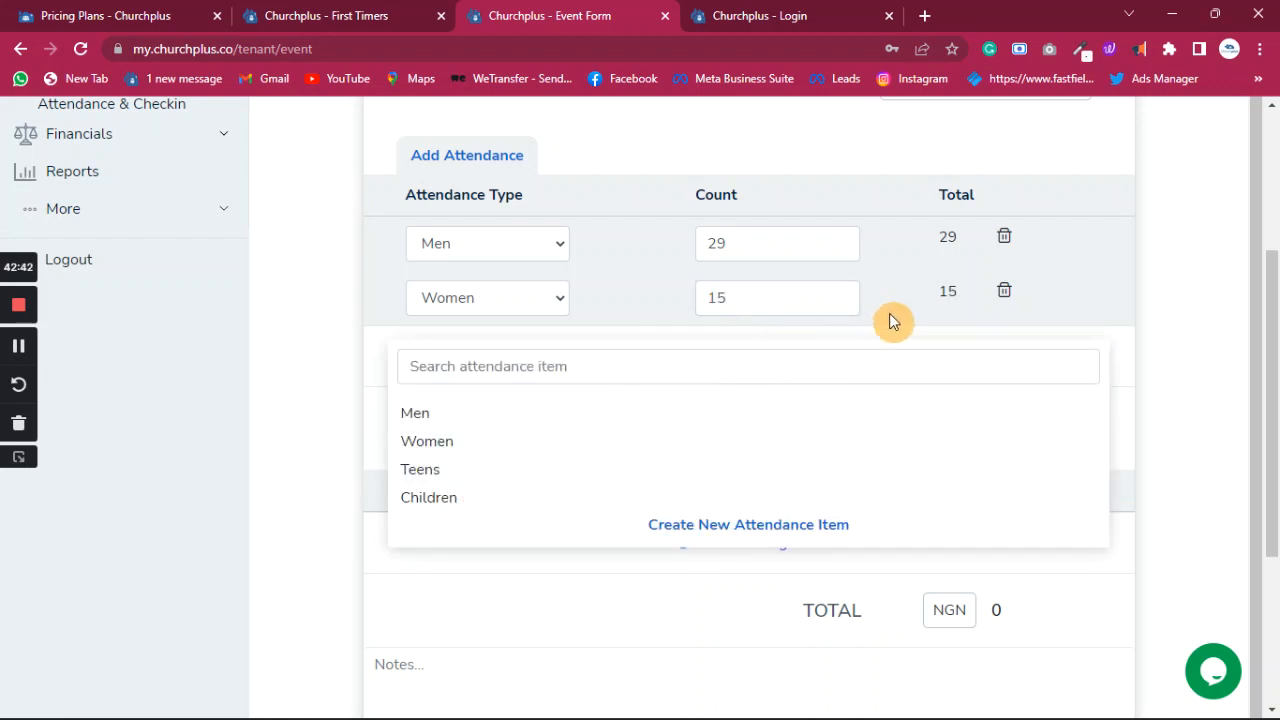
pyautogui.click(1009, 318)
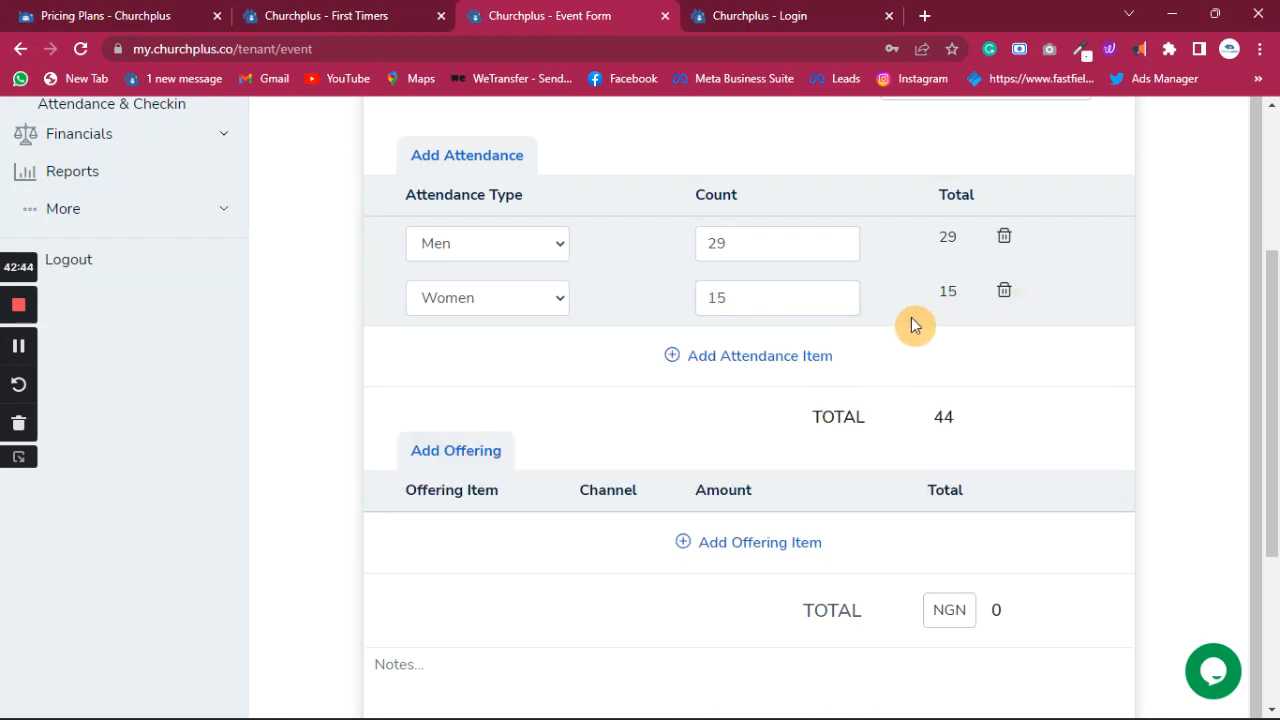
pyautogui.click(763, 356)
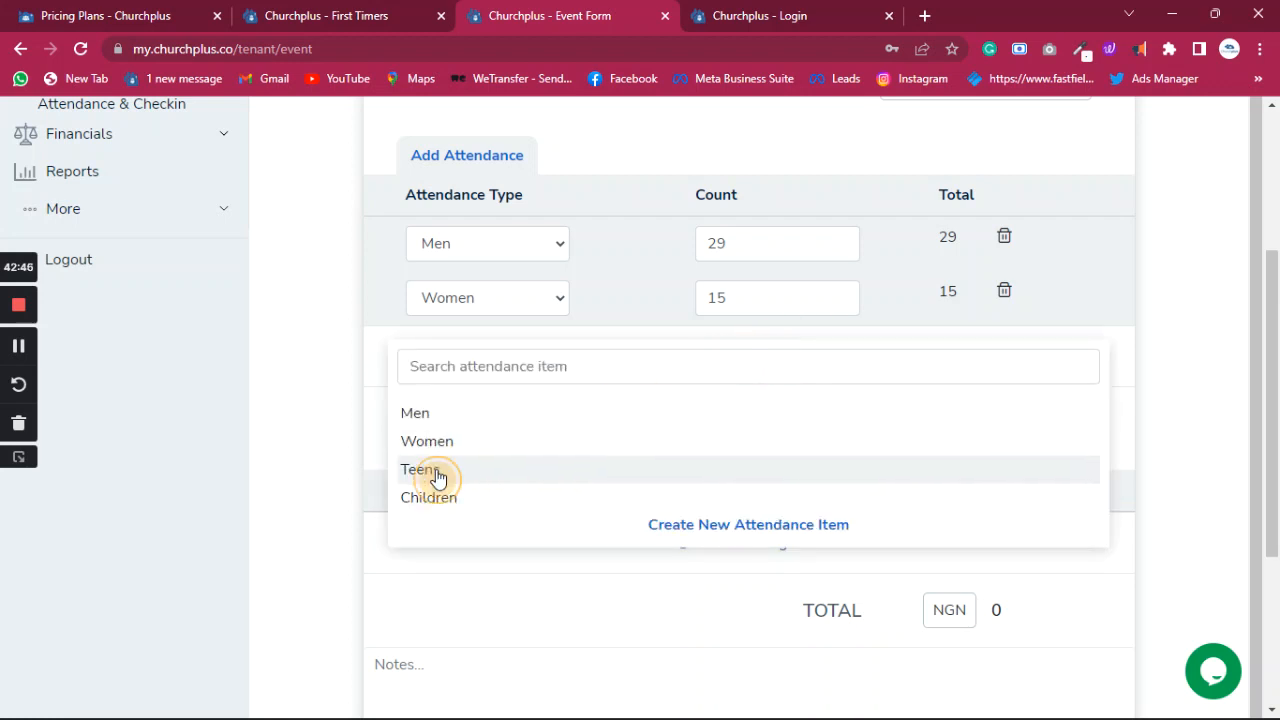
pyautogui.click(460, 472)
pyautogui.click(736, 354)
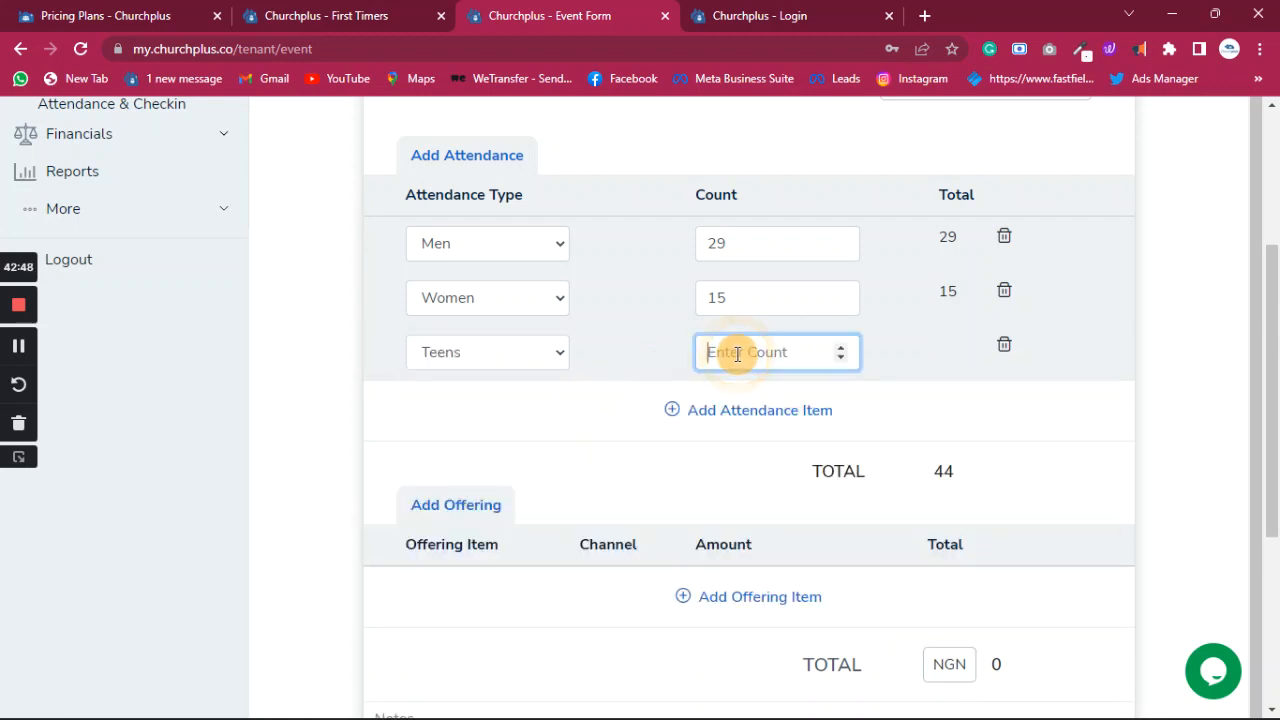
pyautogui.write('10')
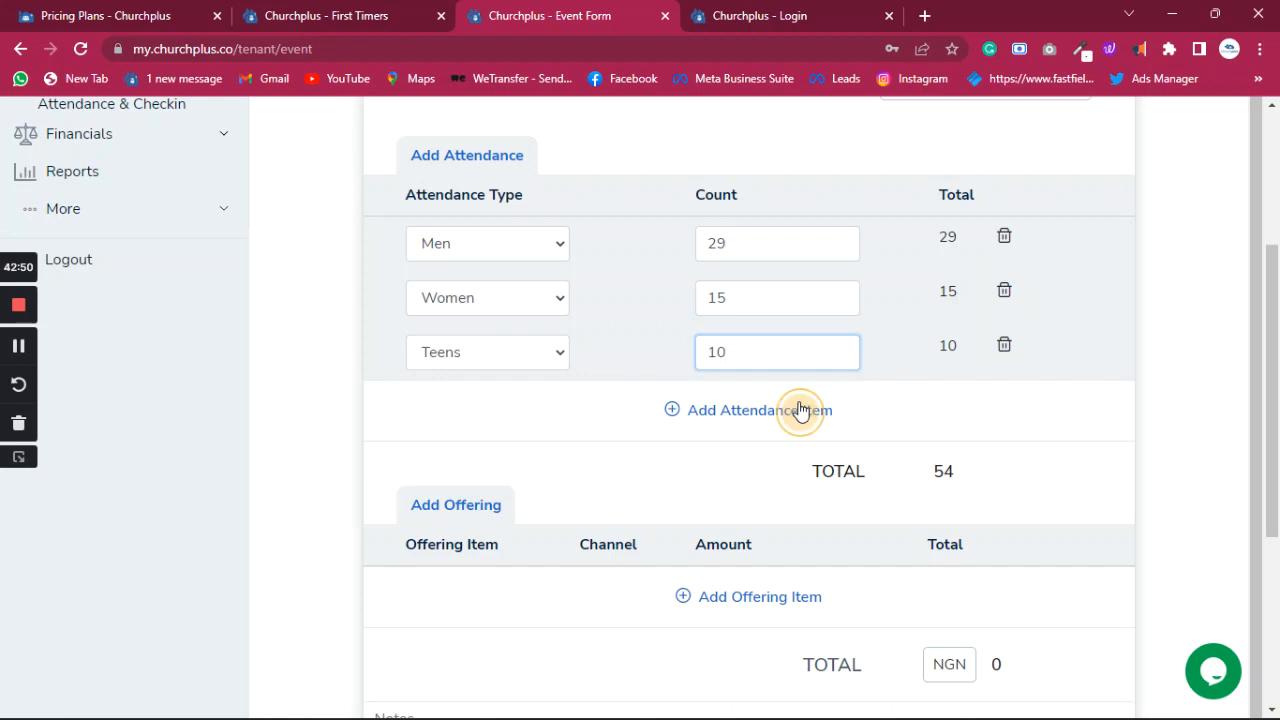
pyautogui.click(800, 410)
pyautogui.click(423, 552)
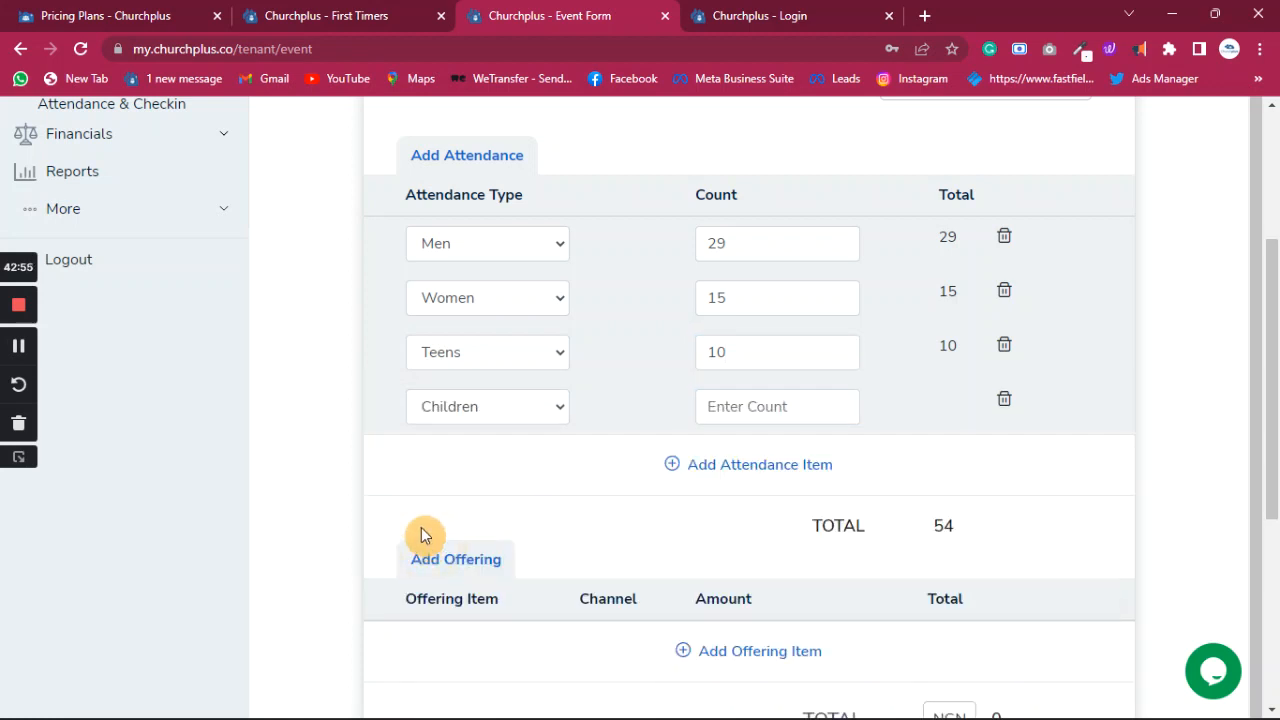
pyautogui.click(721, 404)
pyautogui.write('12')
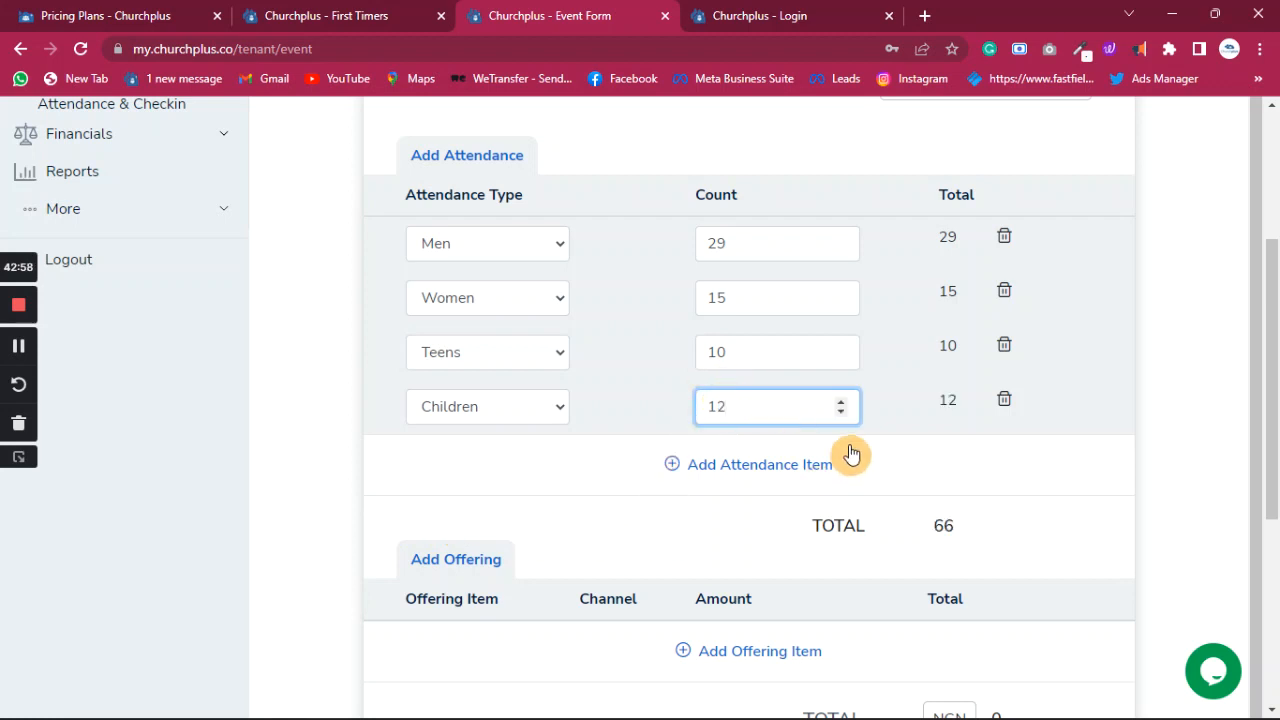
pyautogui.scroll(-2, 860, 450)
# - Add a cash Tithe Offering line of 60000 to the service's offerings
pyautogui.scroll(-1, 848, 335)
pyautogui.scroll(1, 837, 340)
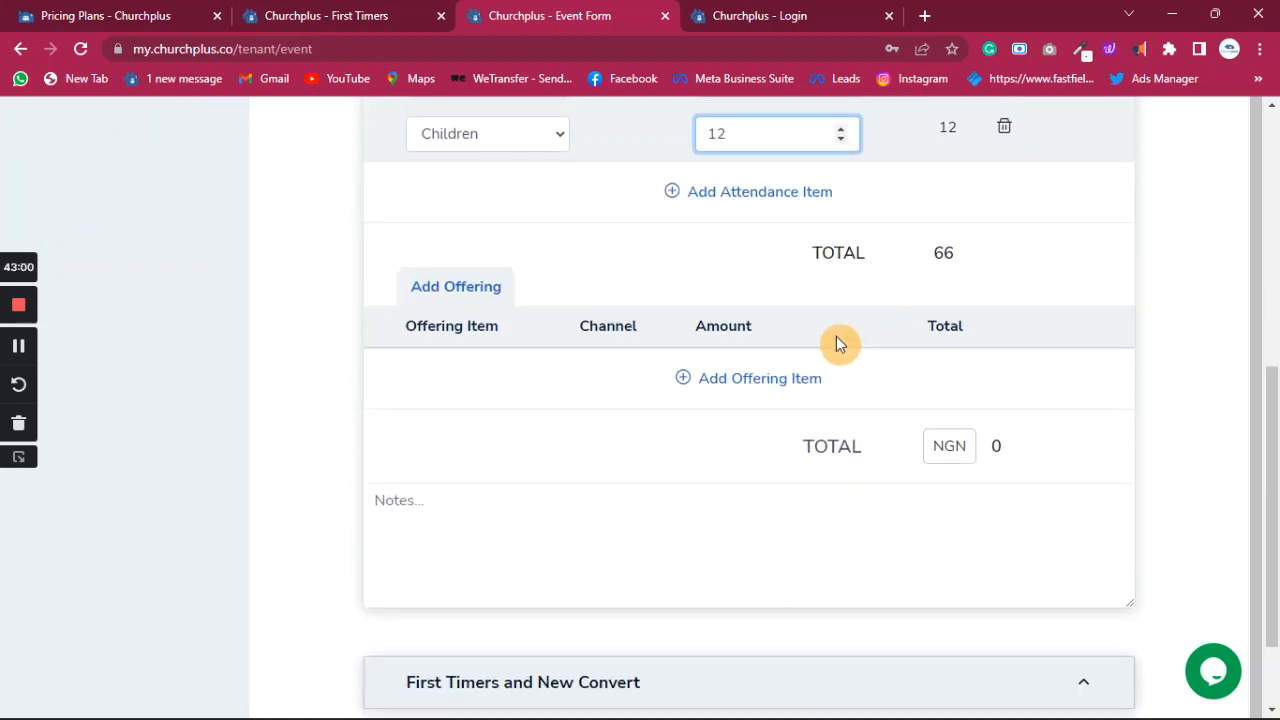
pyautogui.click(785, 400)
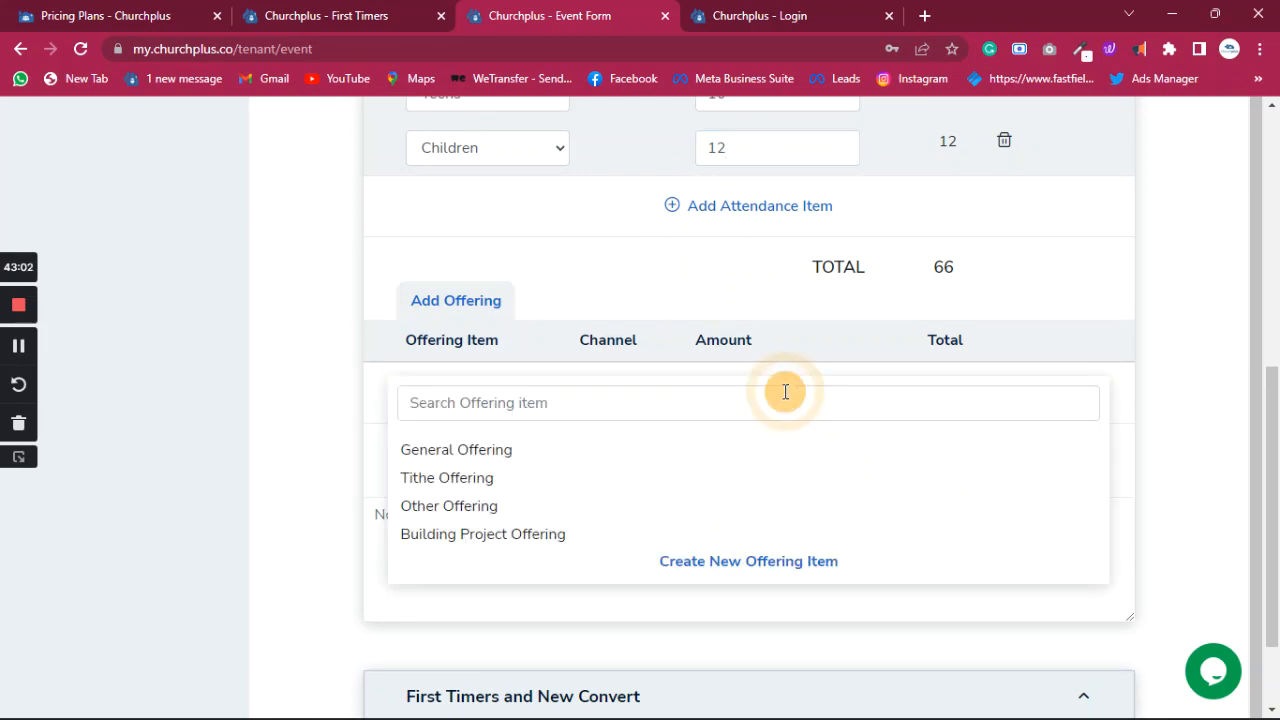
pyautogui.click(452, 486)
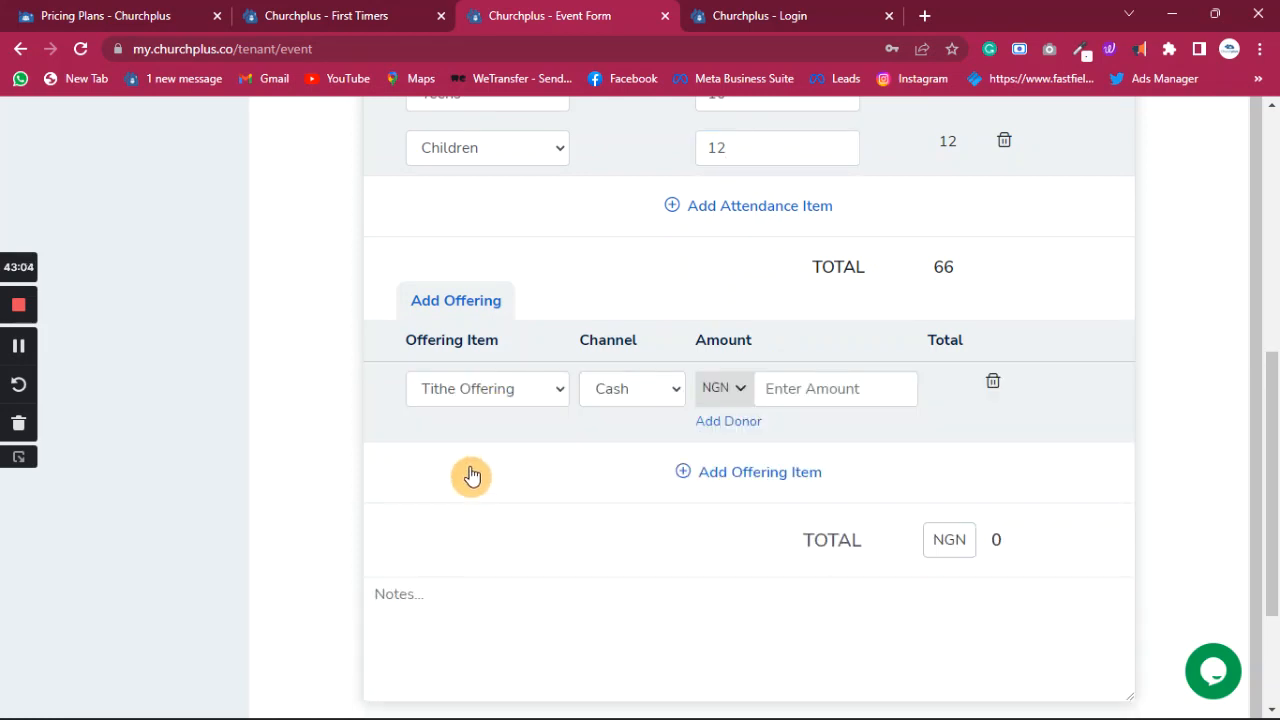
pyautogui.click(872, 389)
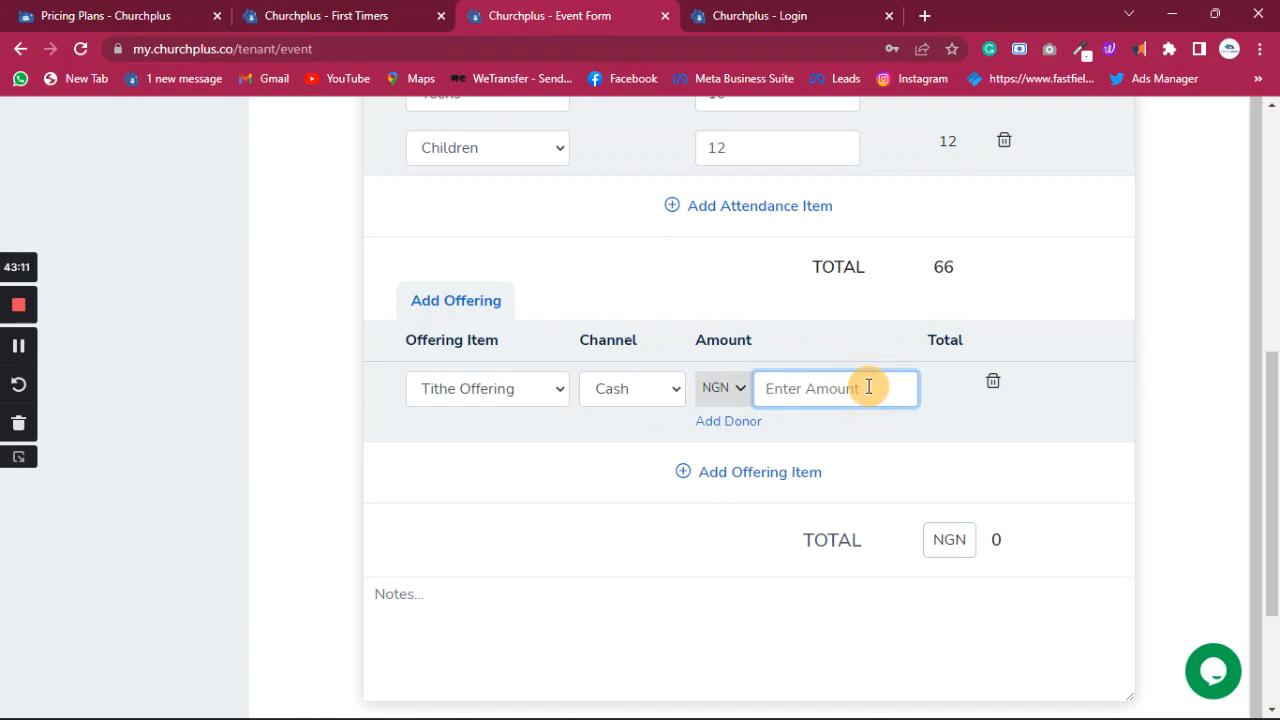
pyautogui.write('60000')
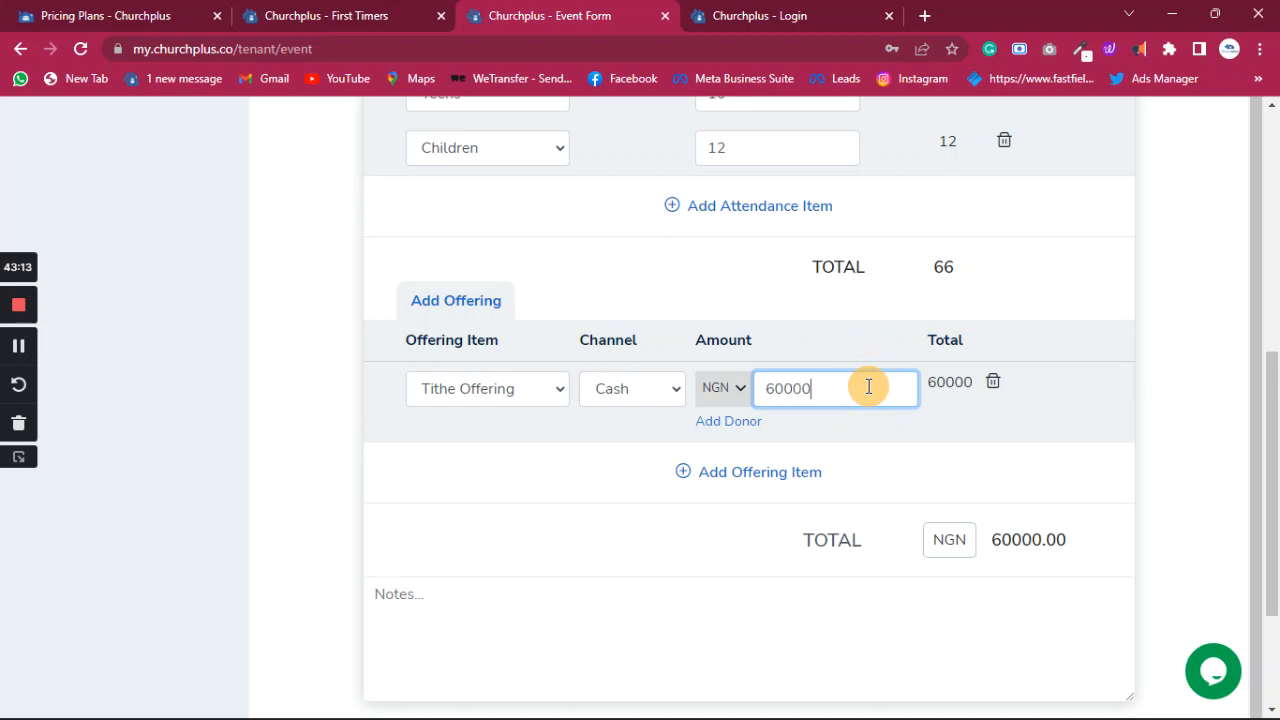
# - Add a second Tithe Offering line with channel Online and amount 200000
pyautogui.click(741, 476)
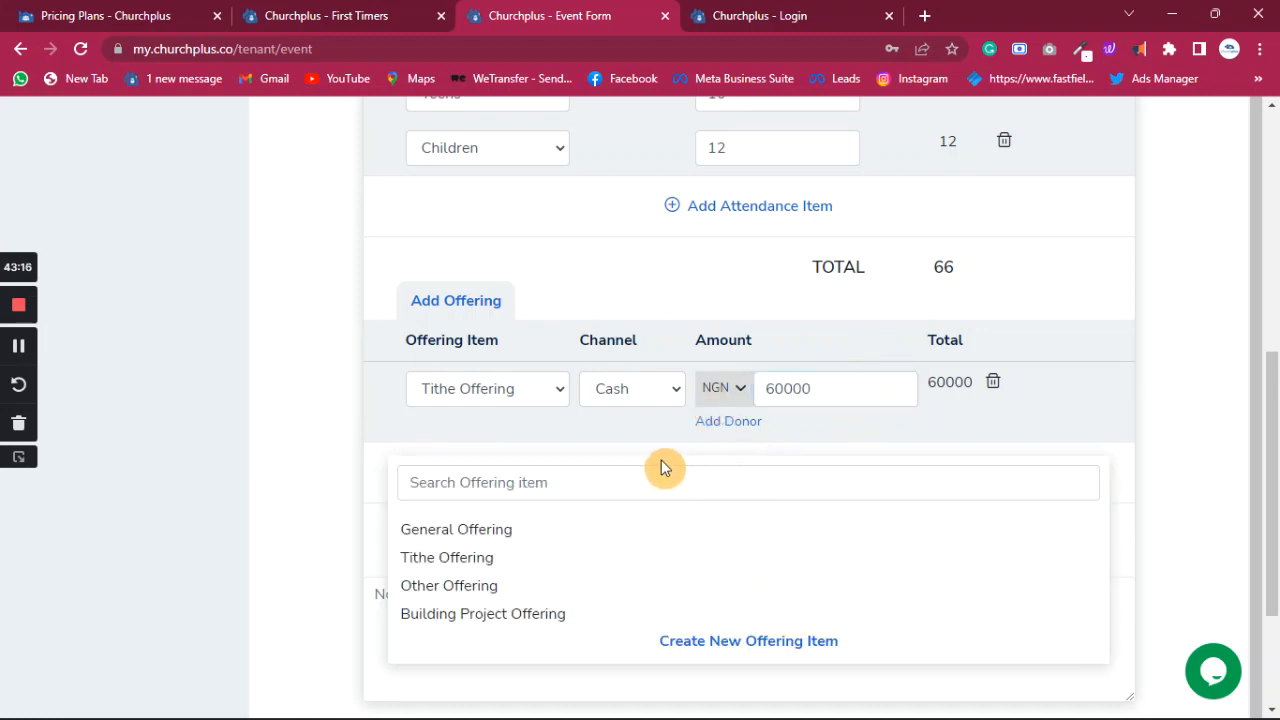
pyautogui.click(458, 557)
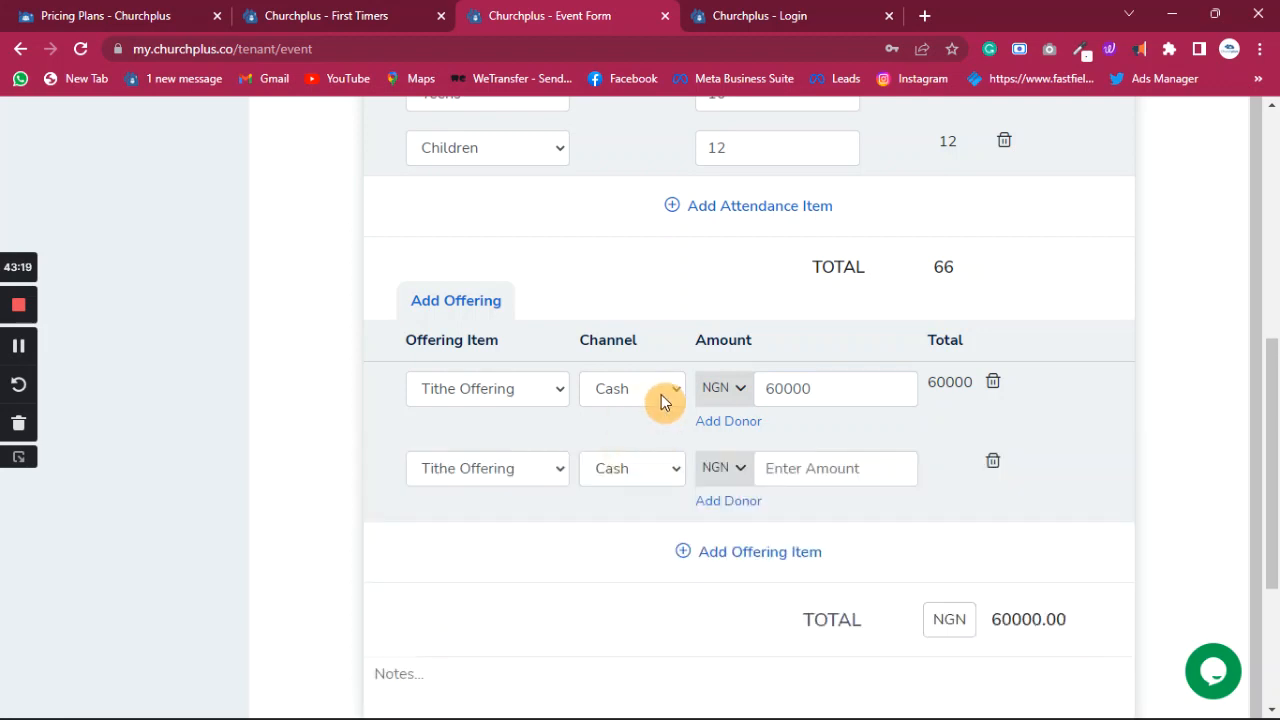
pyautogui.click(675, 473)
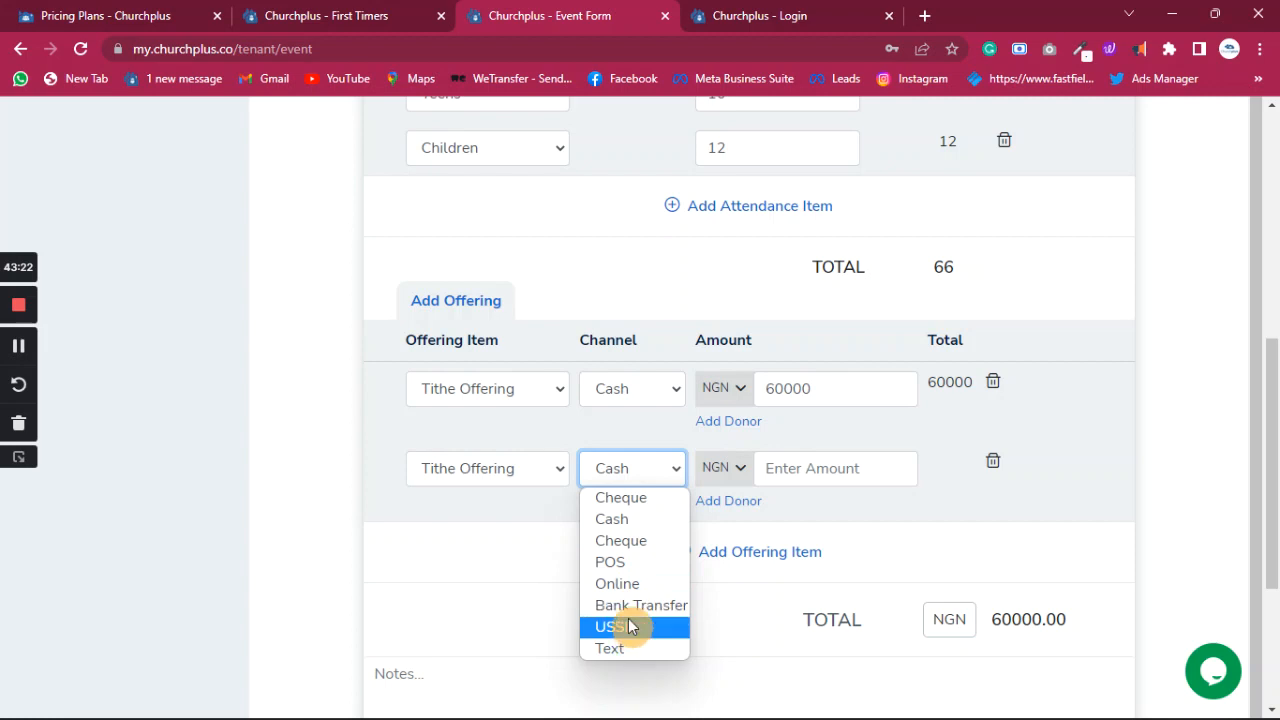
pyautogui.click(629, 567)
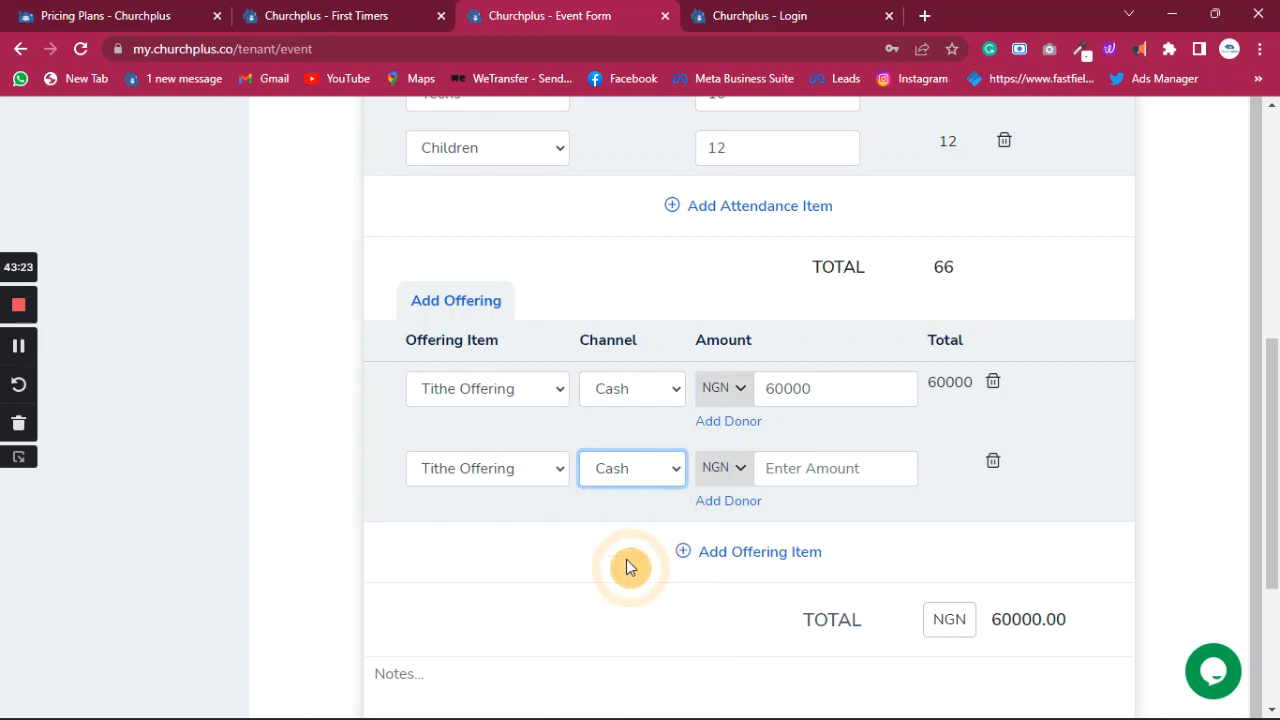
pyautogui.click(832, 468)
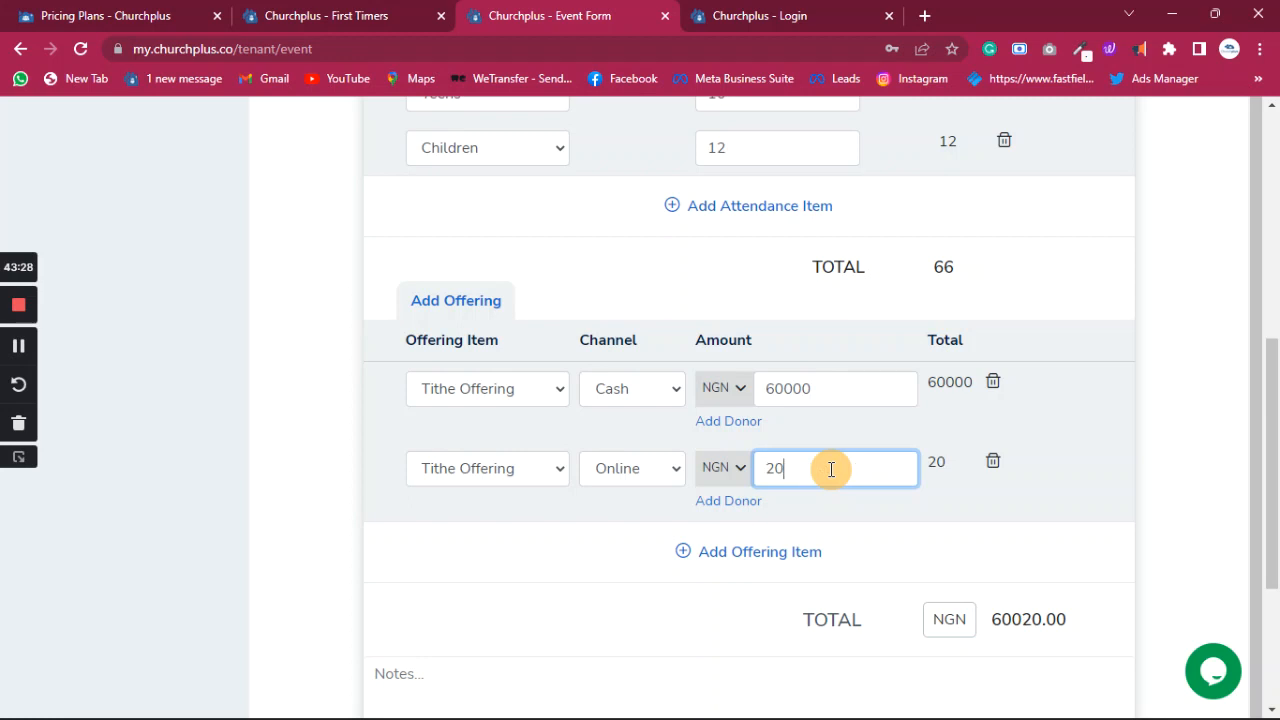
pyautogui.write('0000')
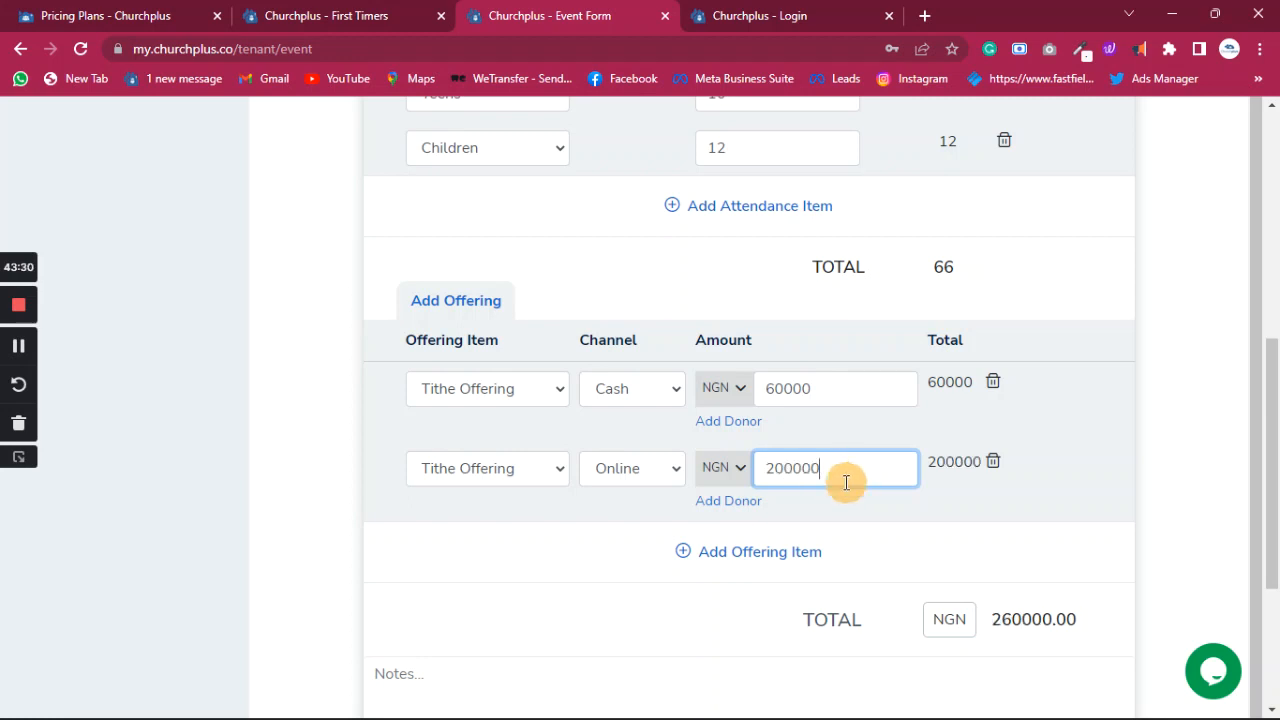
# - Add a cash General Offering line of 30000, bringing the total to NGN 290000.00
pyautogui.click(748, 552)
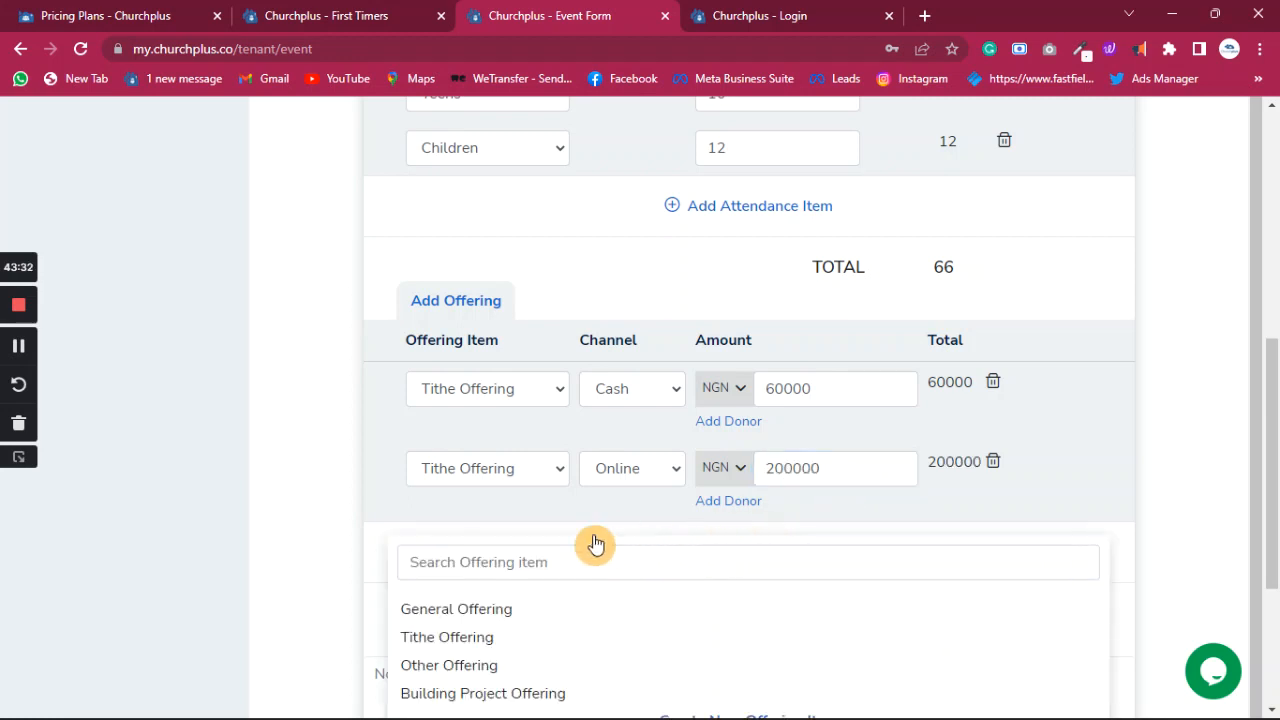
pyautogui.scroll(-1, 526, 586)
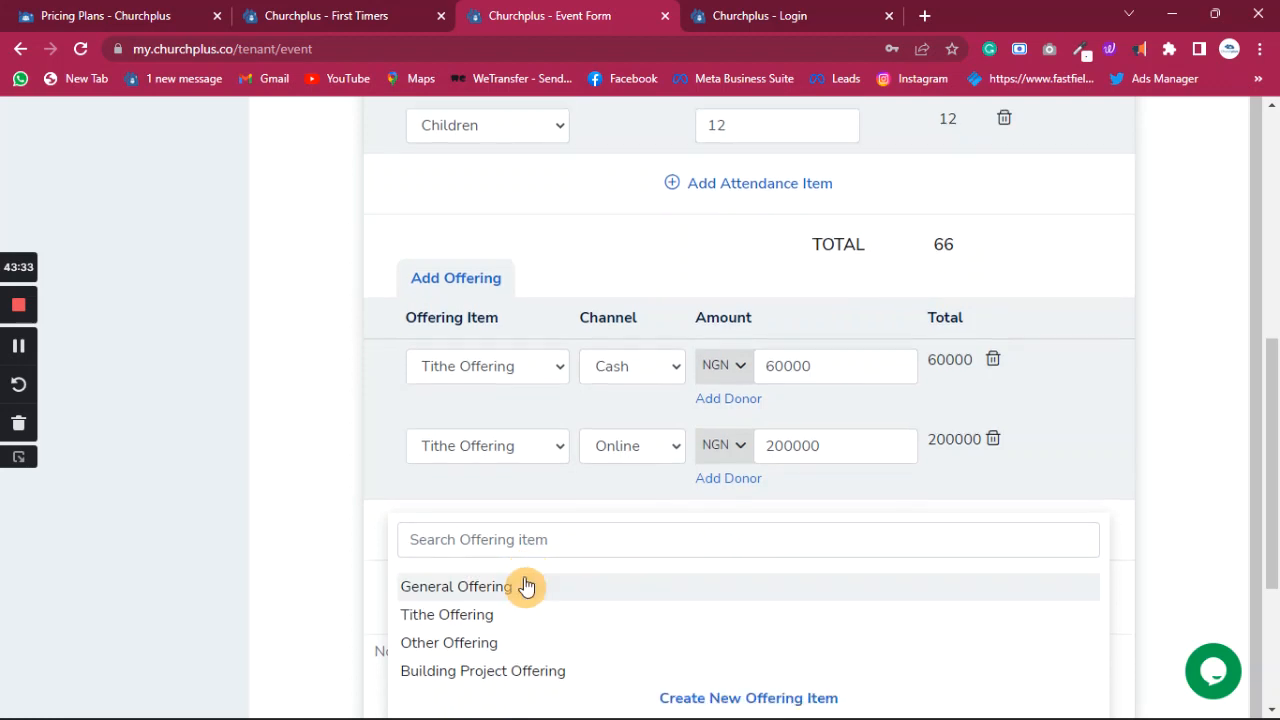
pyautogui.click(457, 588)
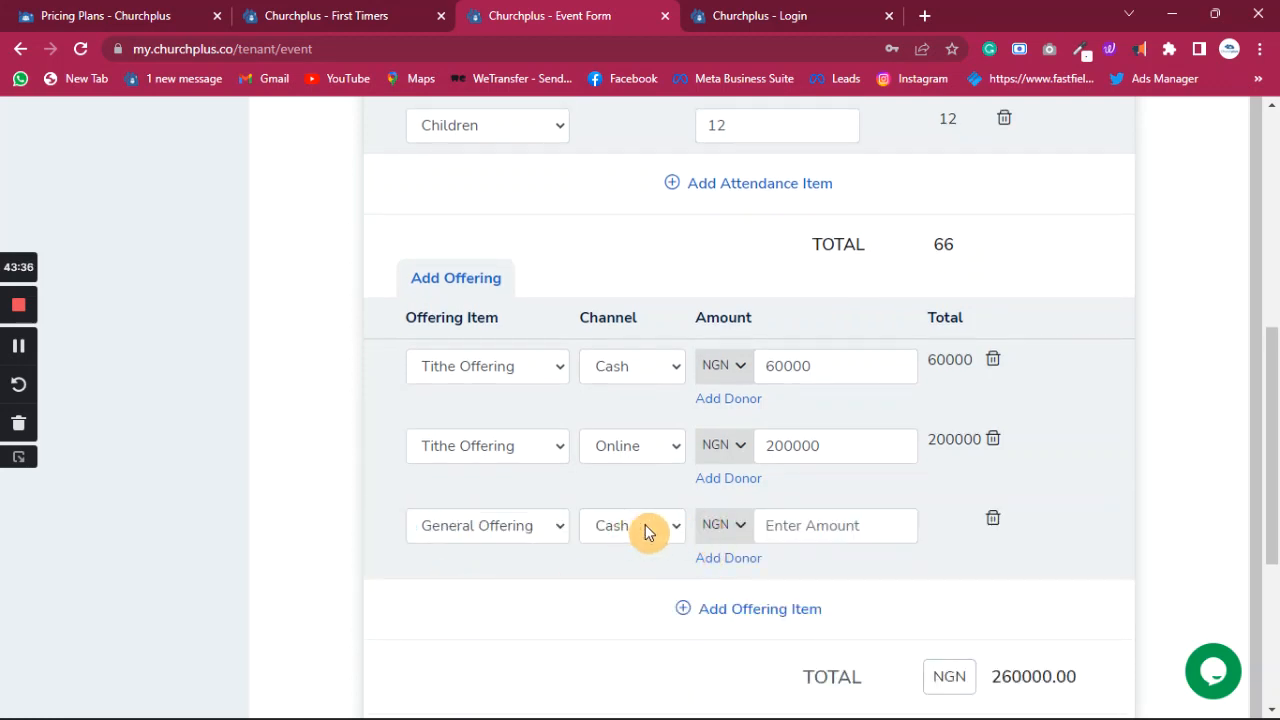
pyautogui.click(675, 528)
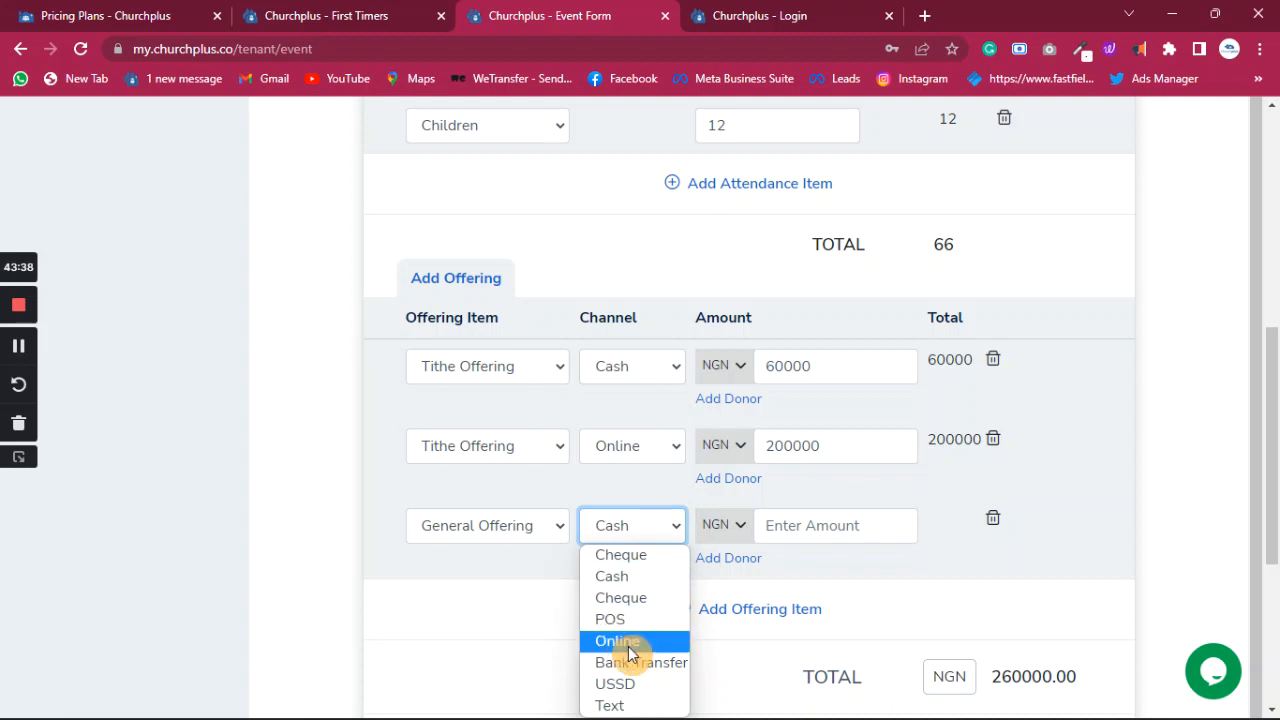
pyautogui.click(819, 523)
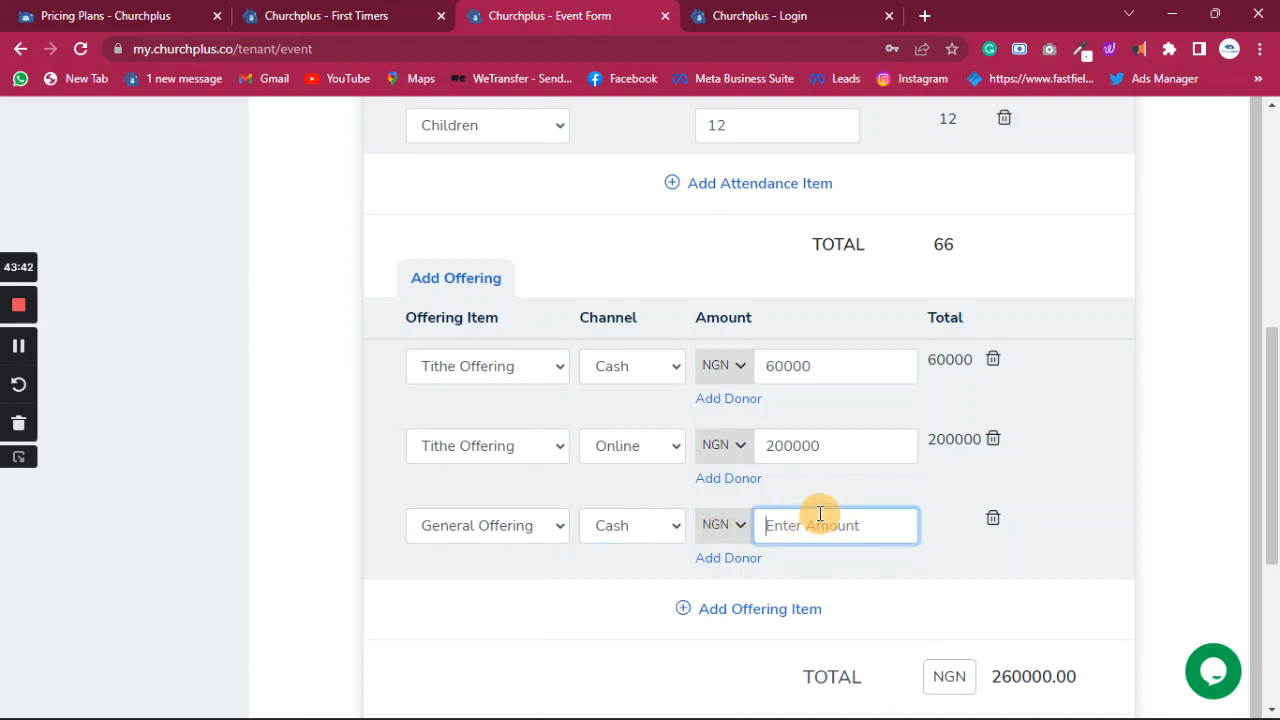
pyautogui.write('30000')
pyautogui.scroll(-3, 850, 485)
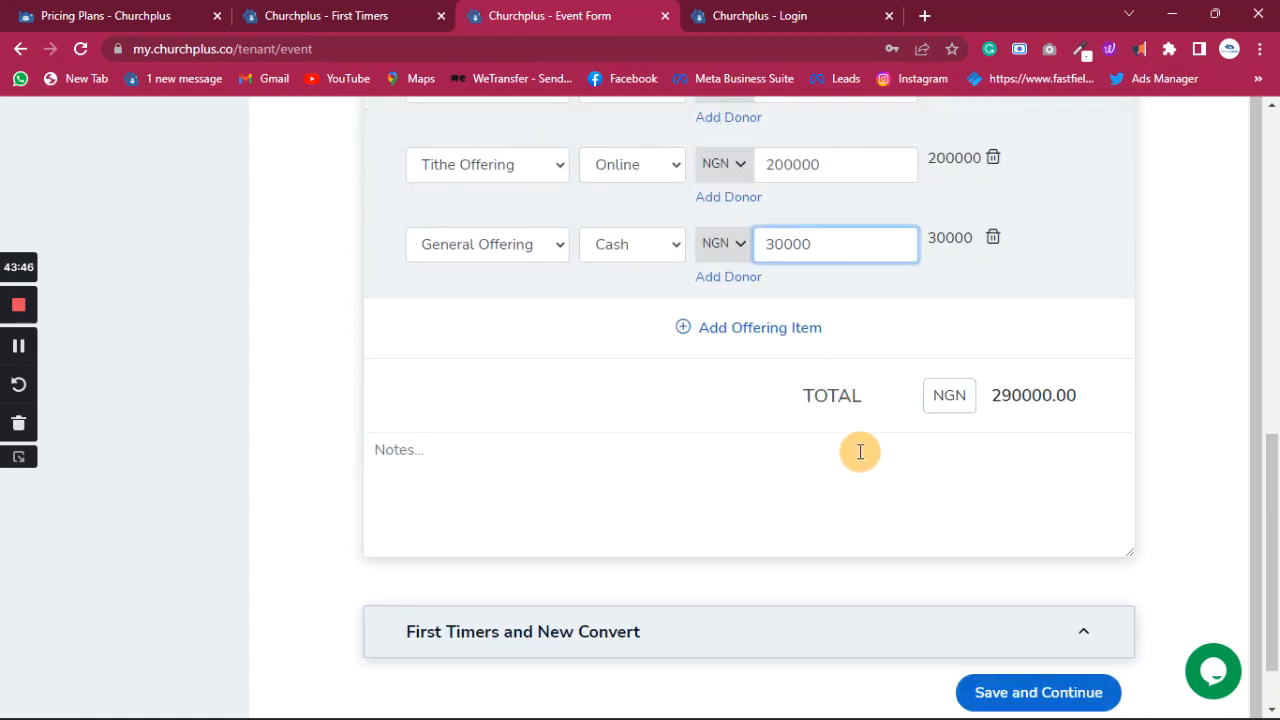
pyautogui.scroll(-1, 861, 447)
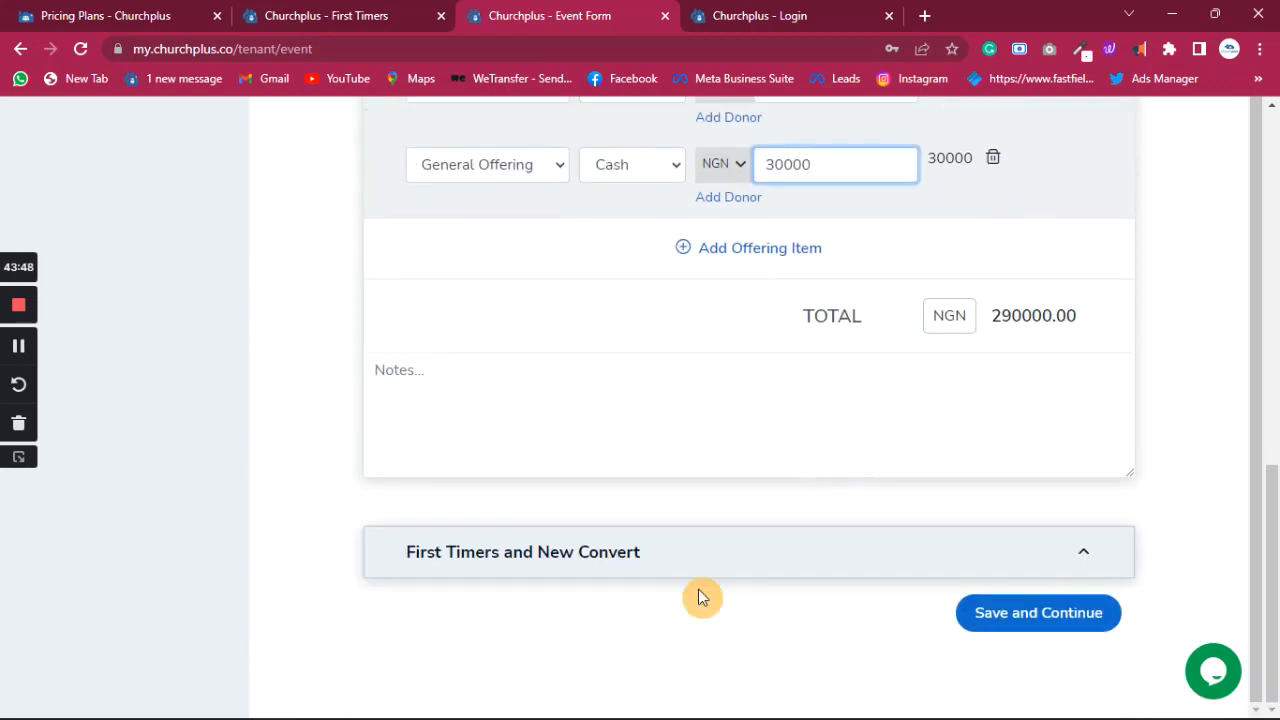
pyautogui.click(1085, 563)
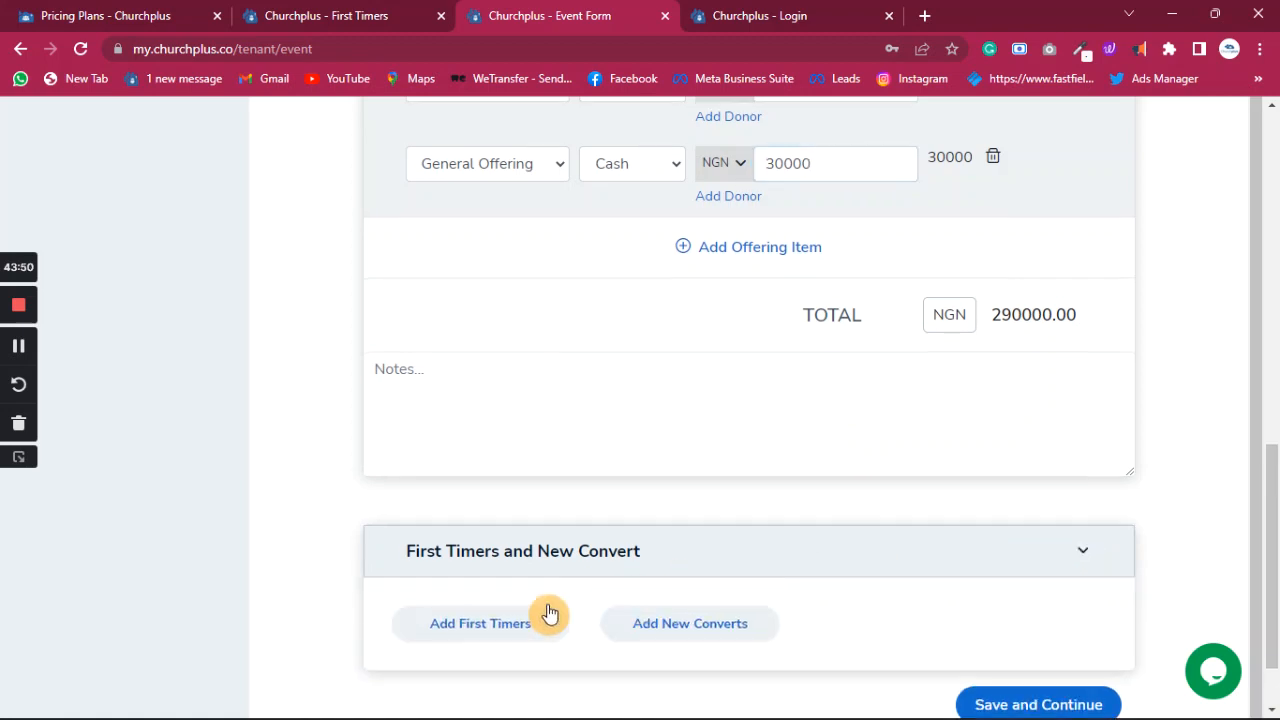
# - Preview the Add First Timers and Add New Converts forms, then reopen Add First Timers at Firstname
pyautogui.scroll(-1, 549, 614)
pyautogui.click(510, 533)
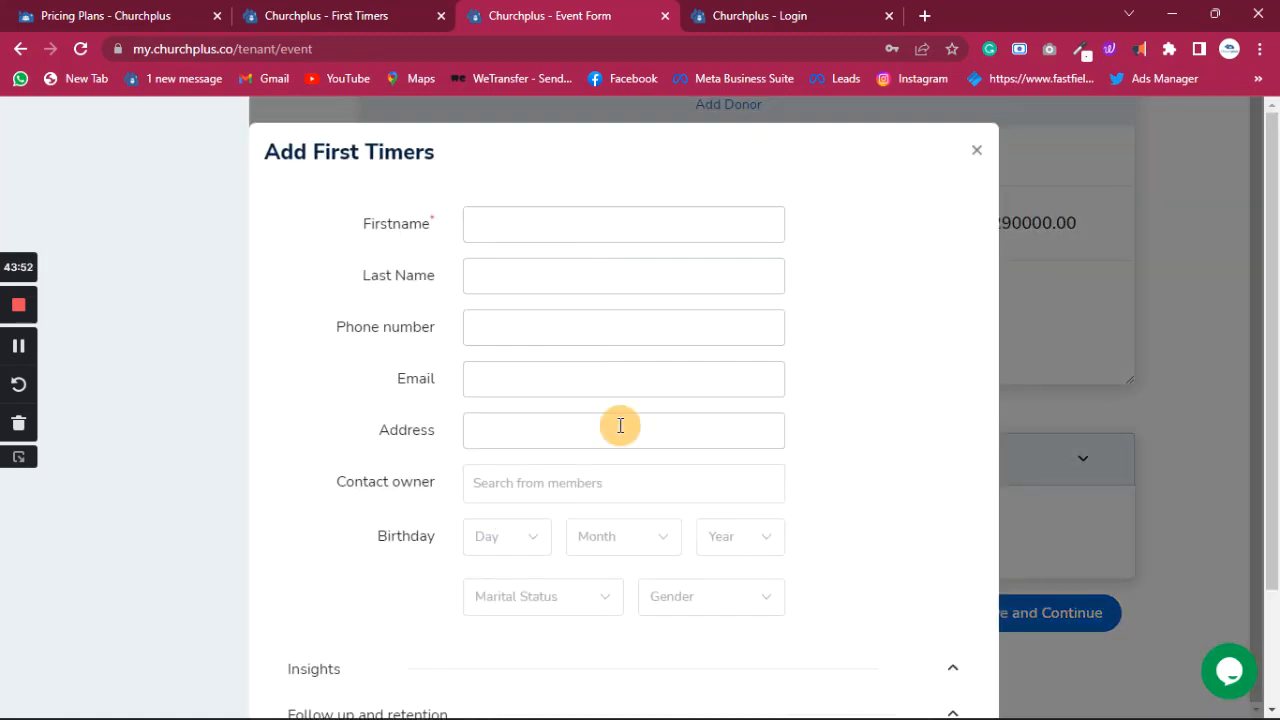
pyautogui.click(978, 154)
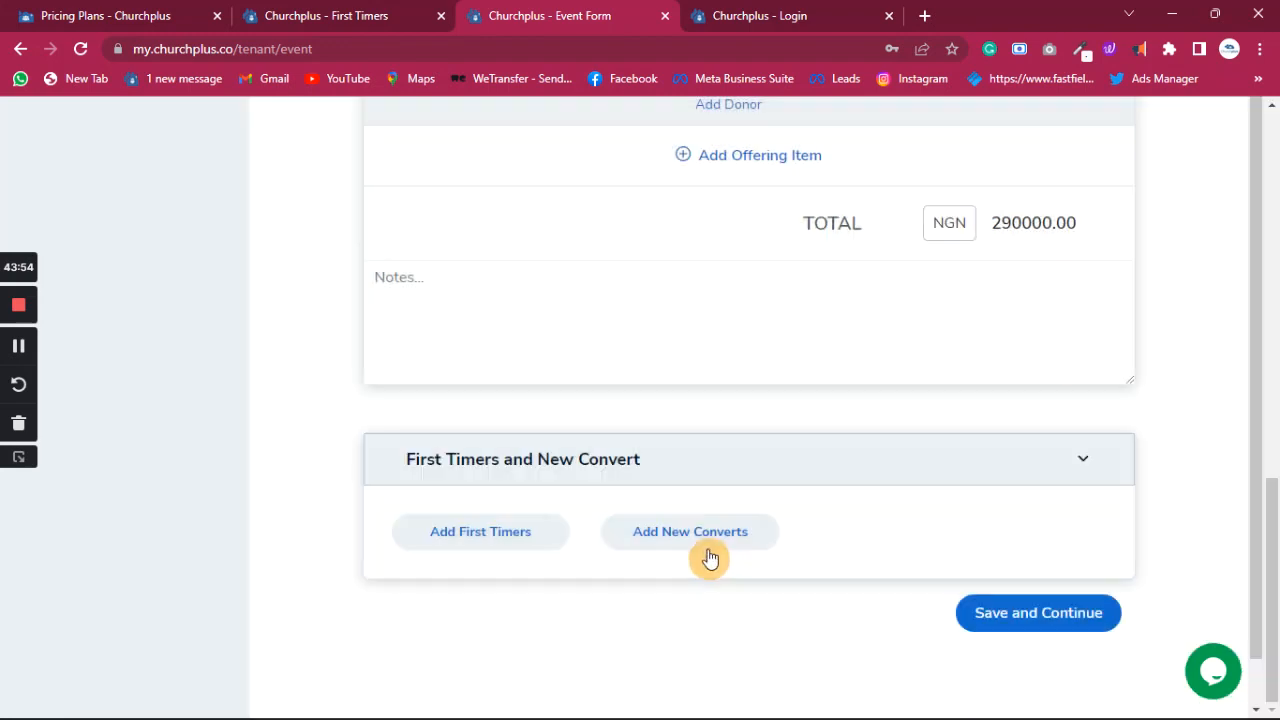
pyautogui.click(712, 538)
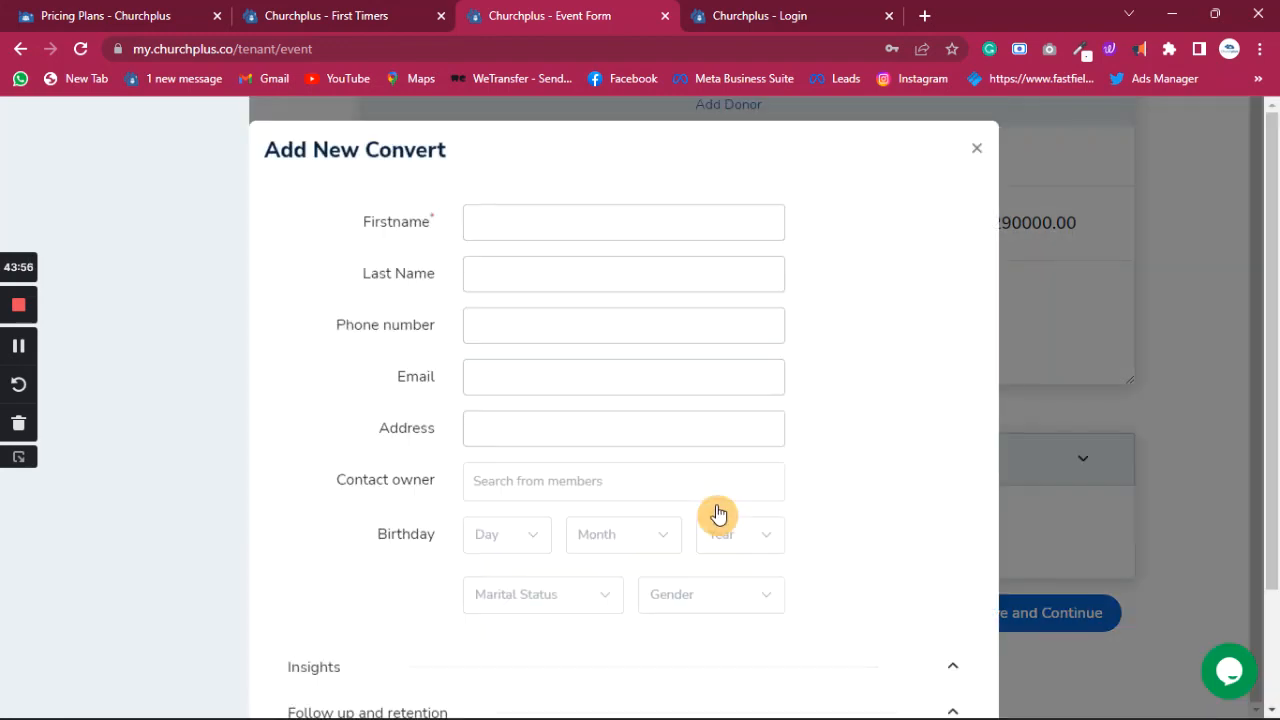
pyautogui.click(977, 160)
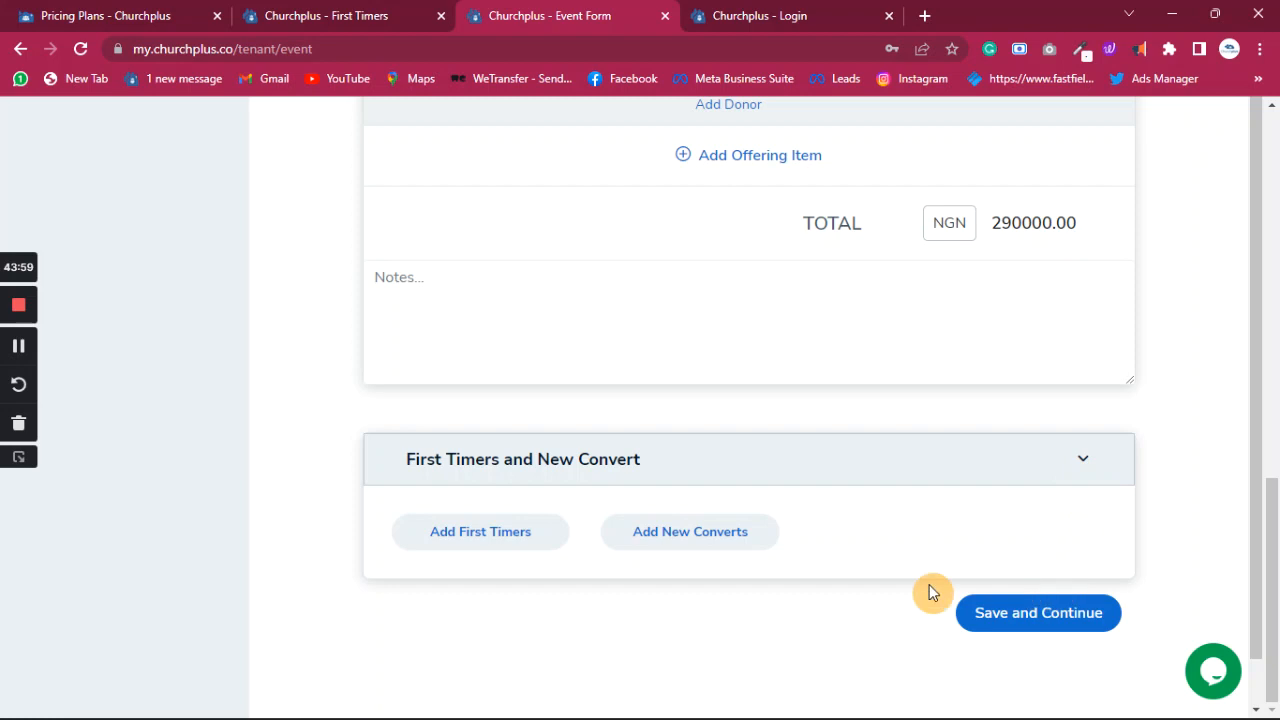
pyautogui.click(532, 536)
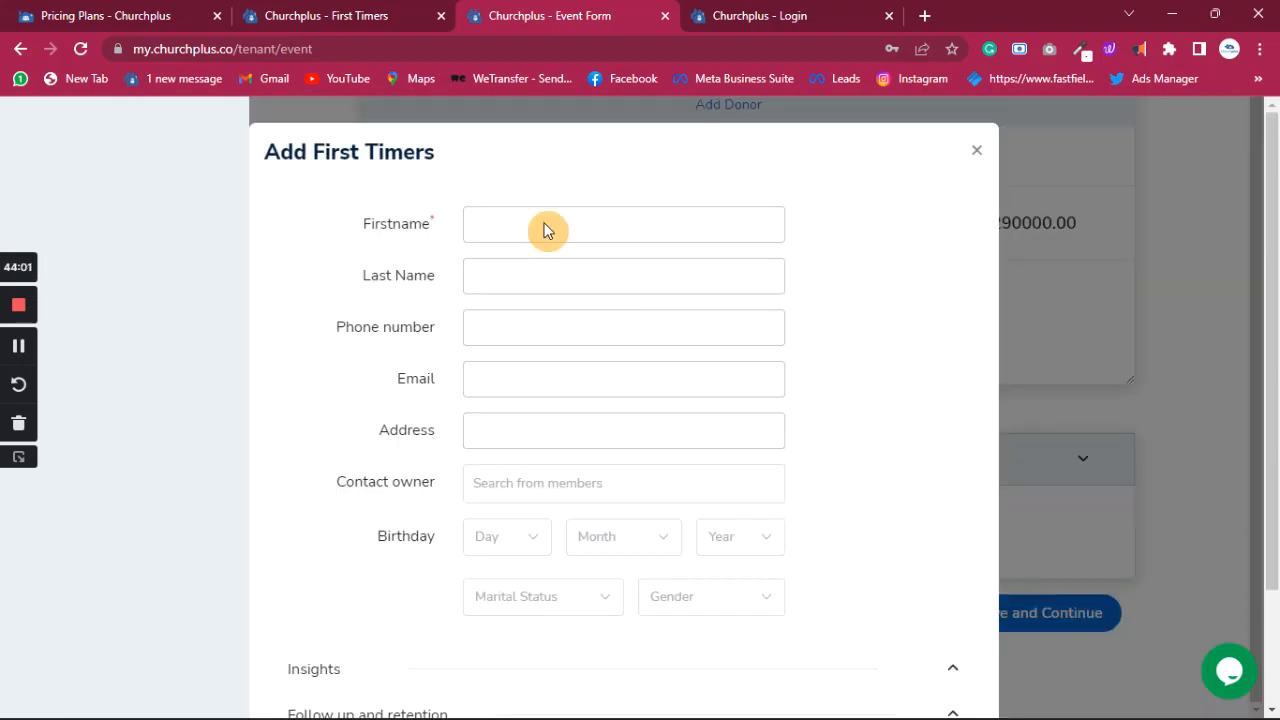
pyautogui.click(529, 230)
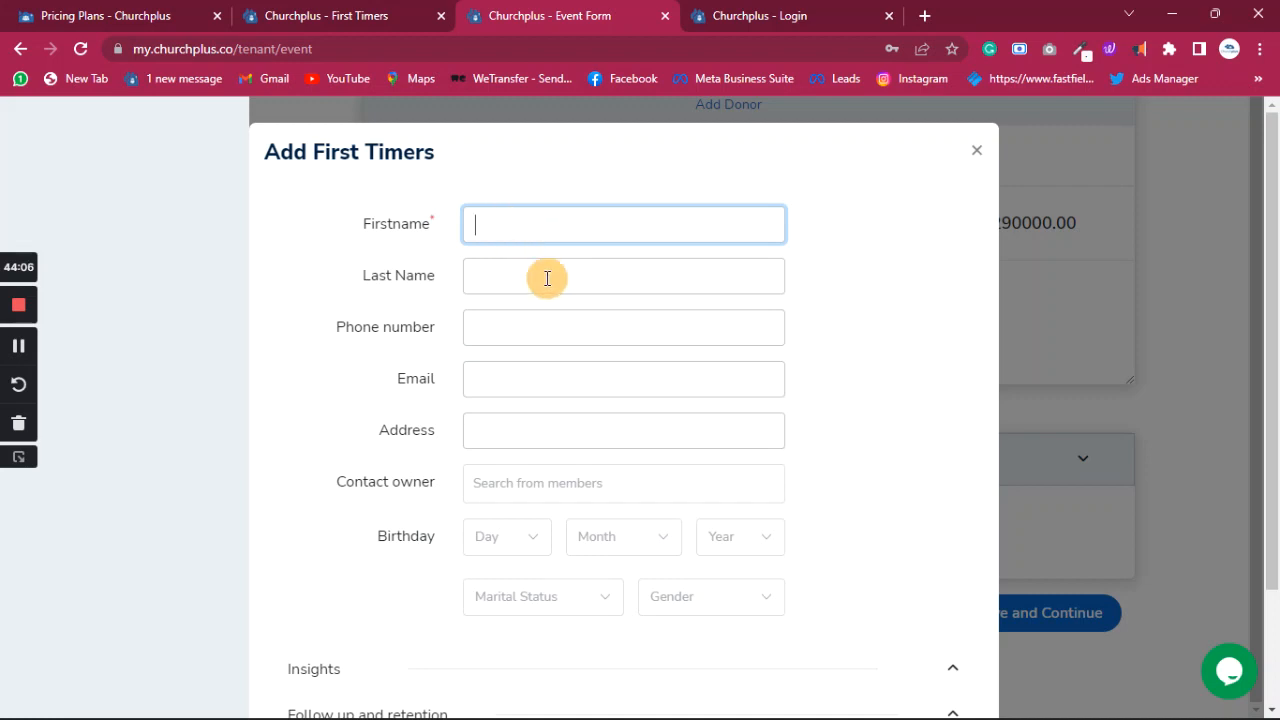
# - Enter the first timer's first name, last name and phone number
pyautogui.scroll(-2, 555, 300)
pyautogui.scroll(2, 558, 312)
pyautogui.press('Tab')
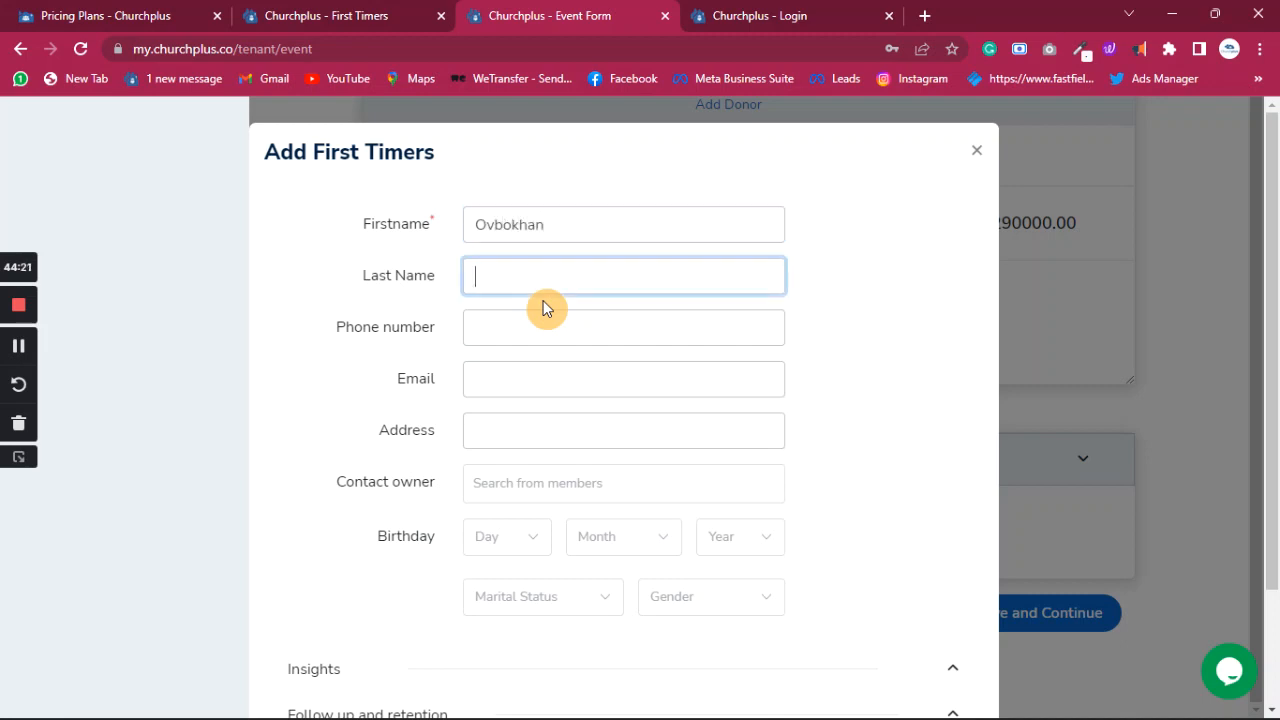
pyautogui.press('Tab')
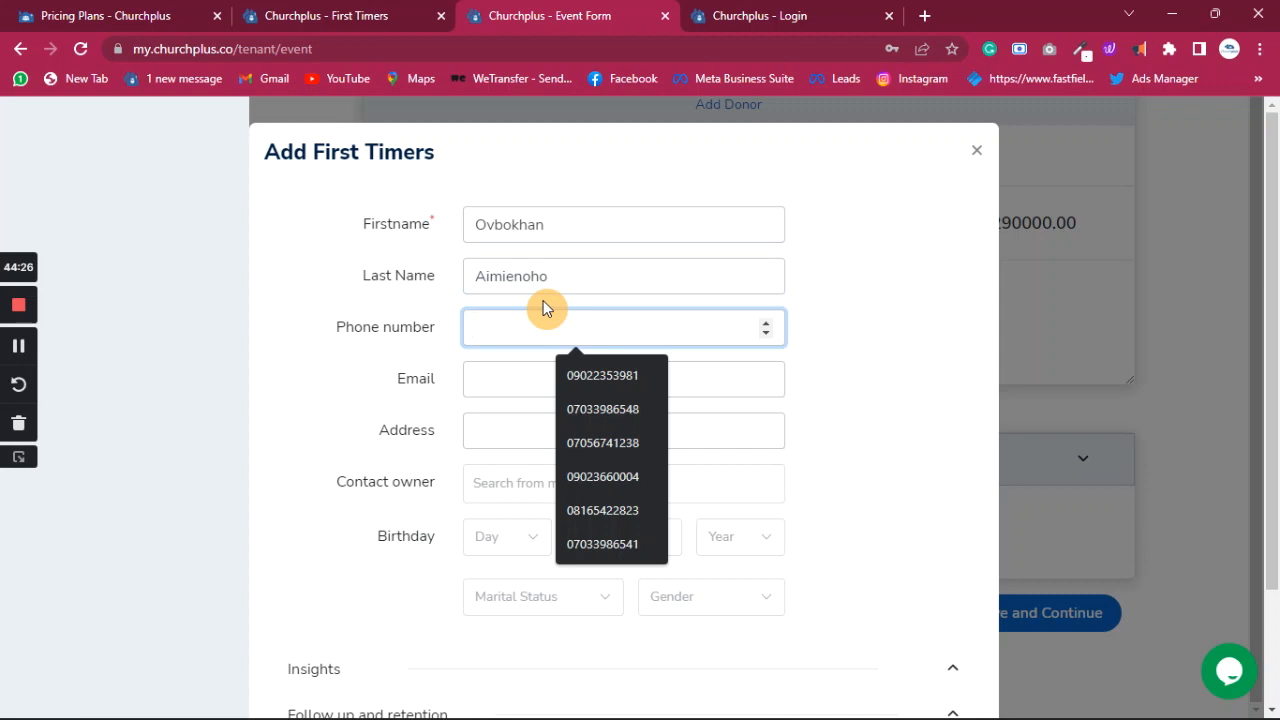
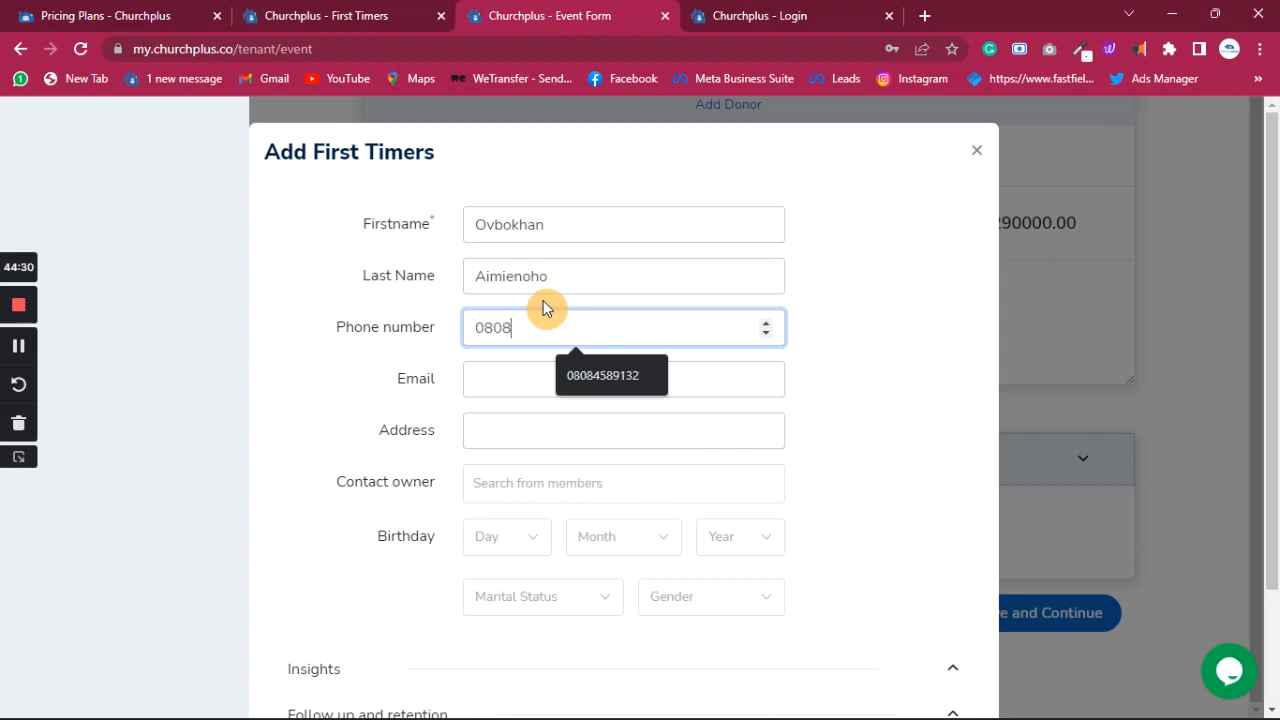
pyautogui.press('Tab')
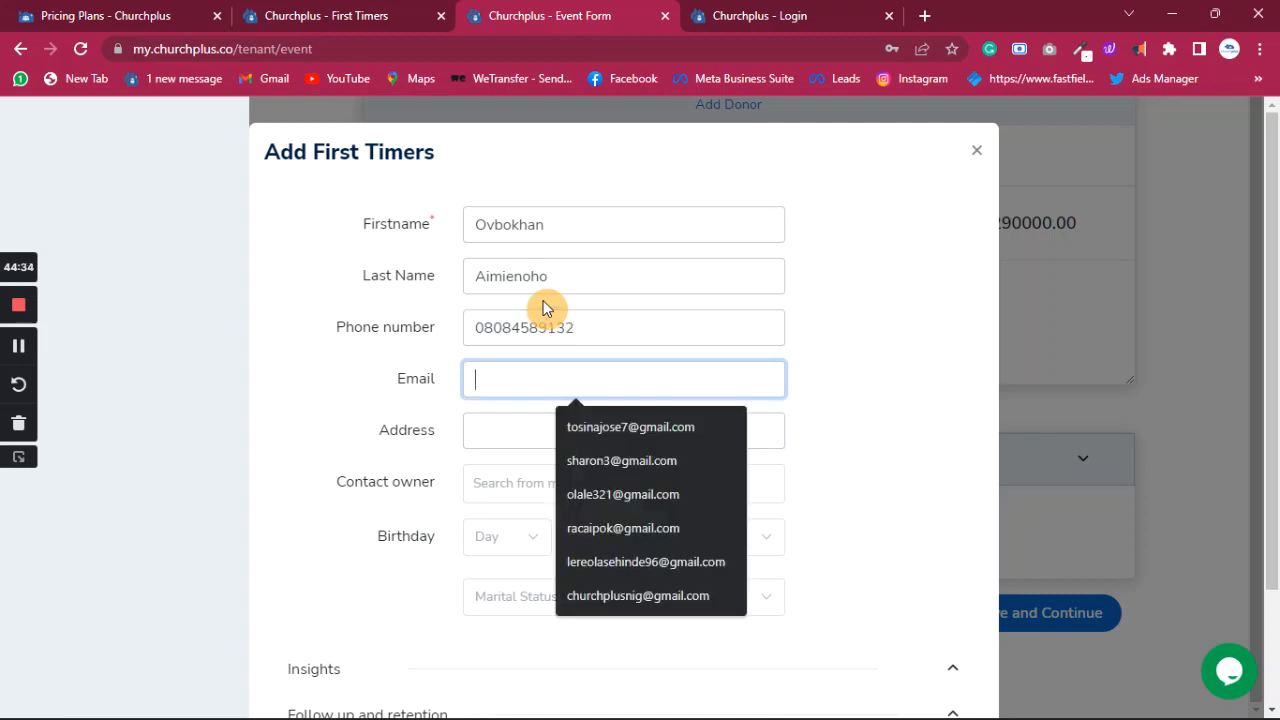
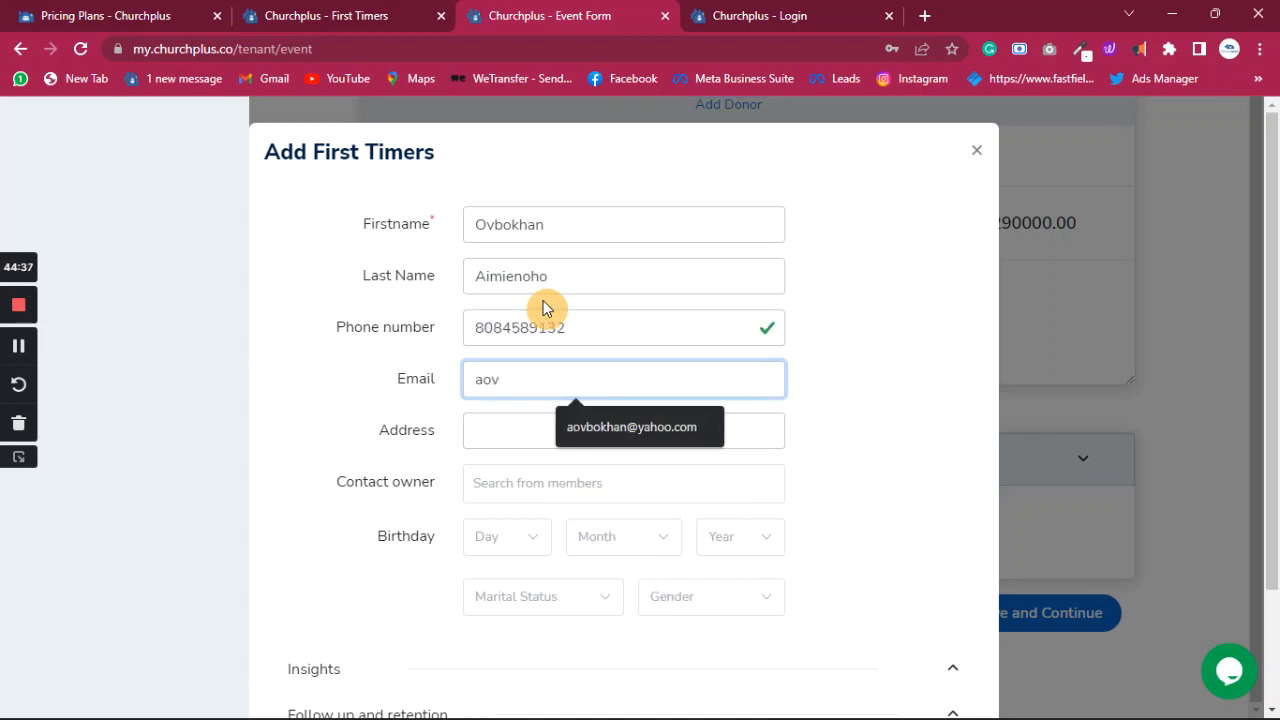
# - Fill in the first timer's e-mail and home address from the browser's autofill suggestions
pyautogui.click(590, 428)
pyautogui.click(589, 425)
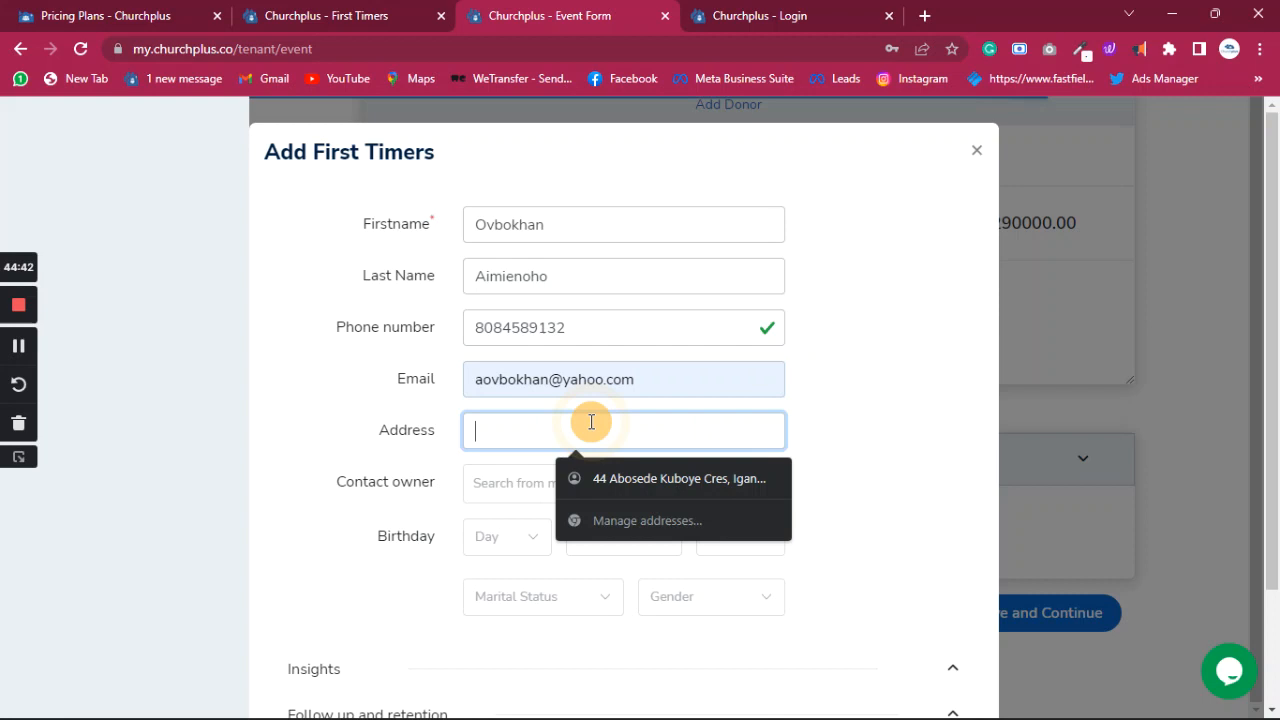
pyautogui.click(630, 494)
pyautogui.click(596, 486)
pyautogui.write('anmu')
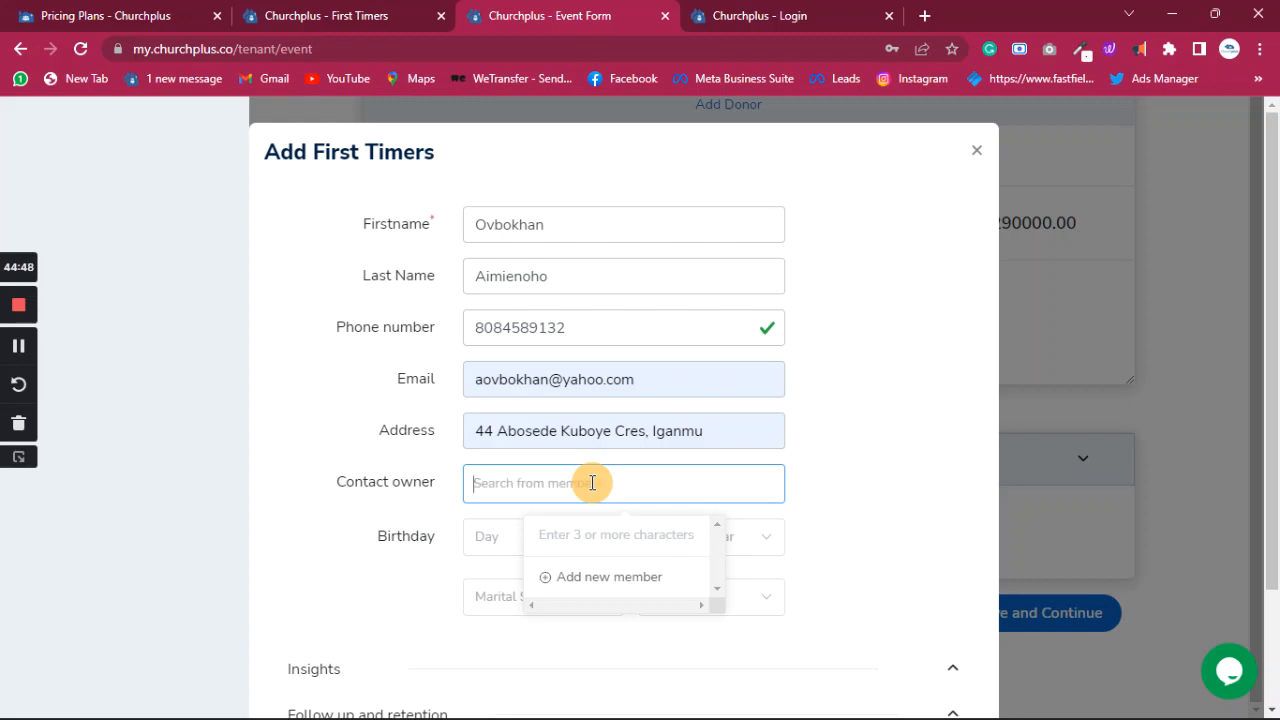
# - Search the members list and pick a matching member as the contact owner
pyautogui.click(592, 483)
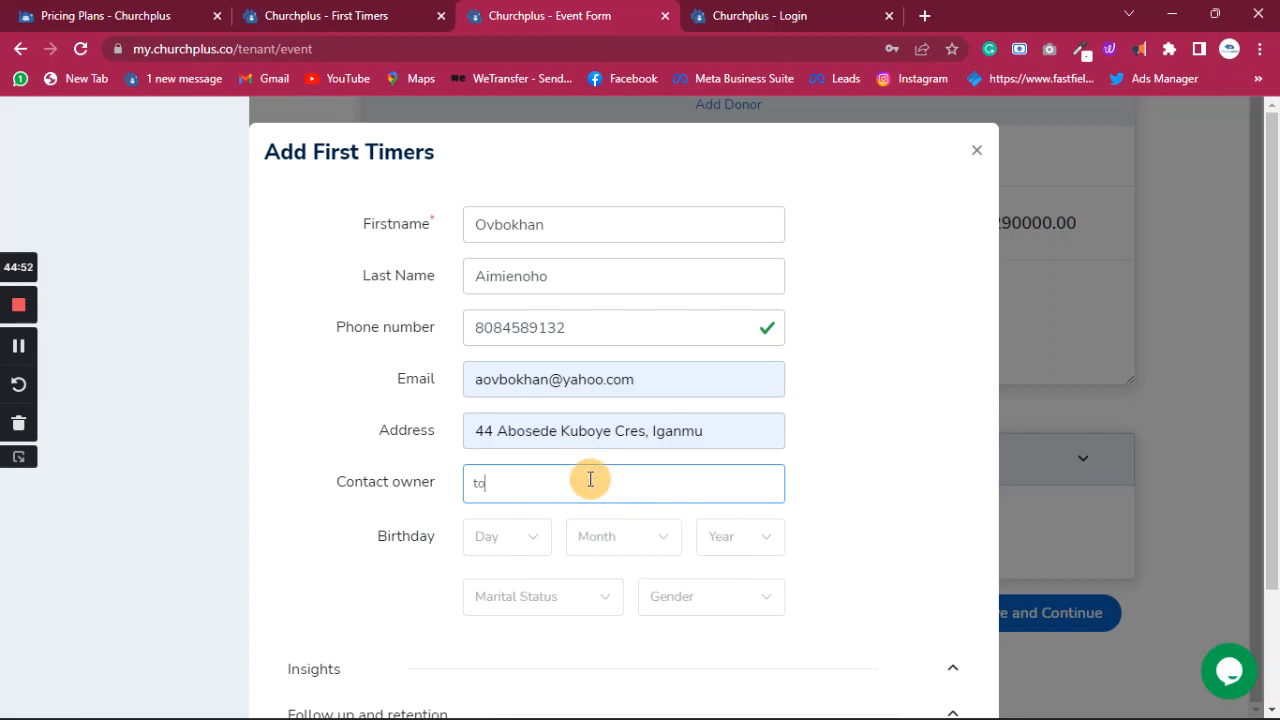
pyautogui.click(591, 480)
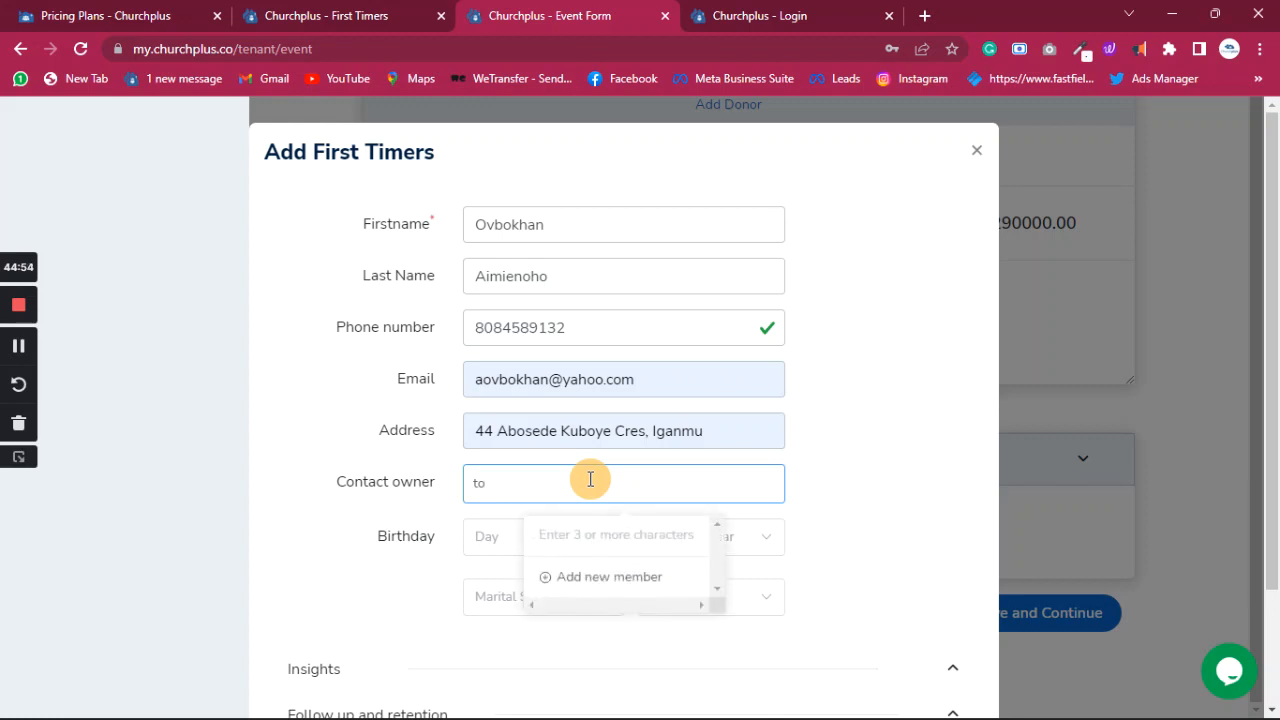
pyautogui.click(578, 483)
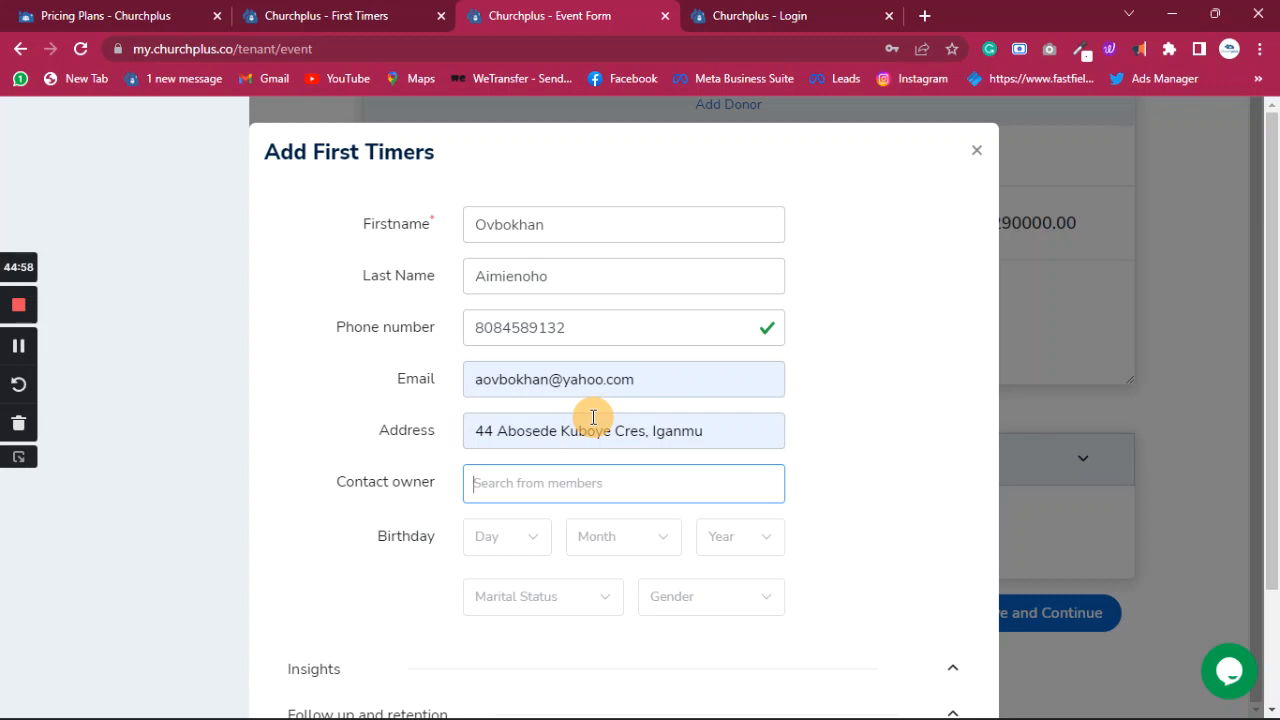
pyautogui.write('ade')
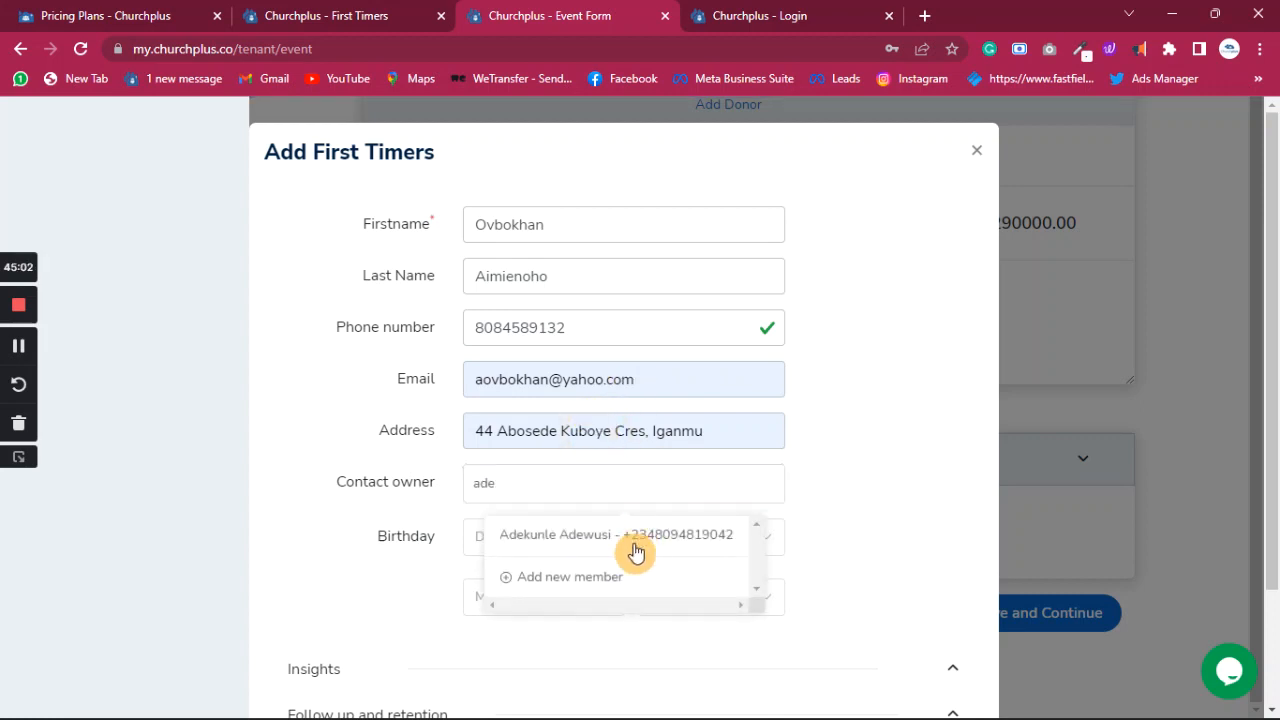
pyautogui.click(630, 538)
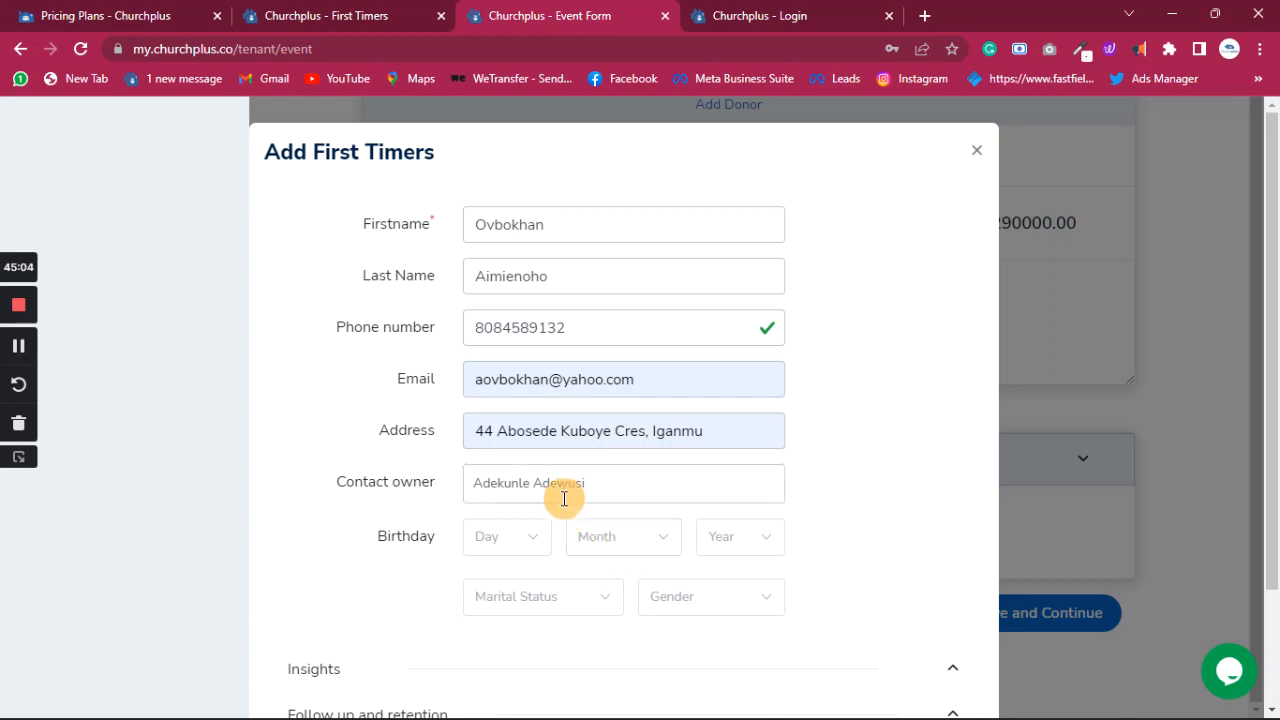
pyautogui.click(534, 548)
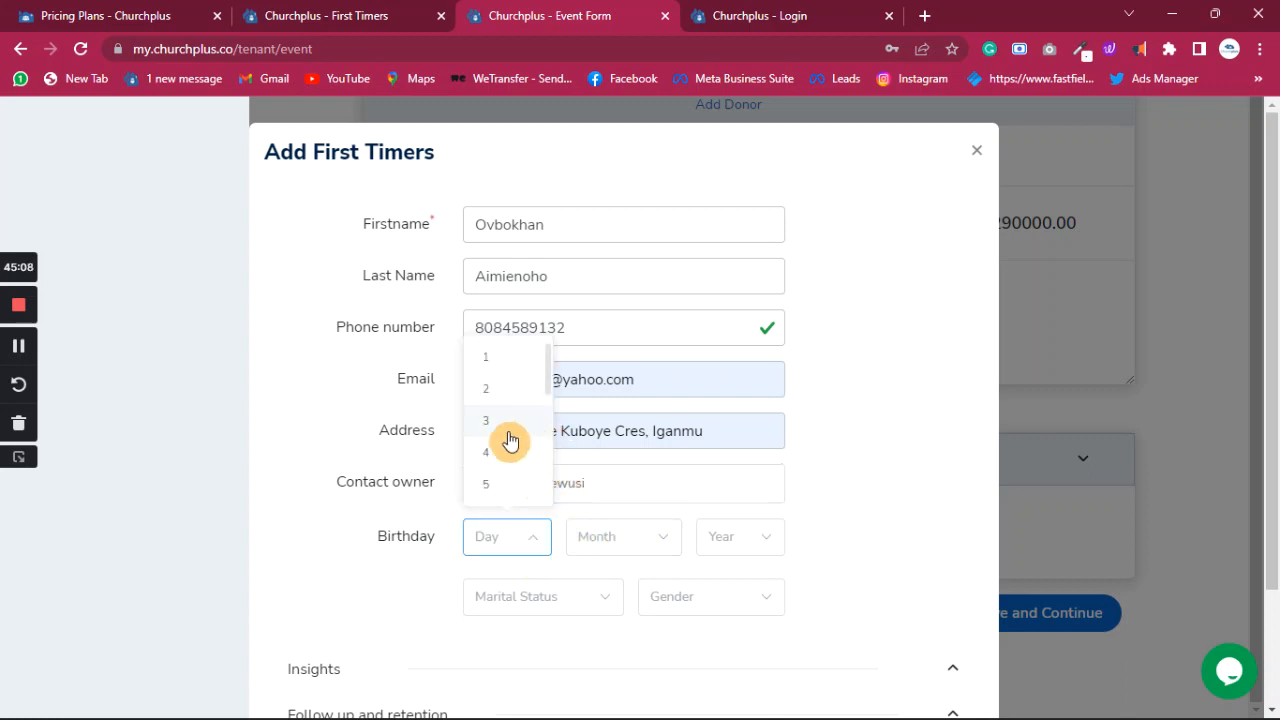
pyautogui.scroll(-4, 508, 441)
pyautogui.click(502, 456)
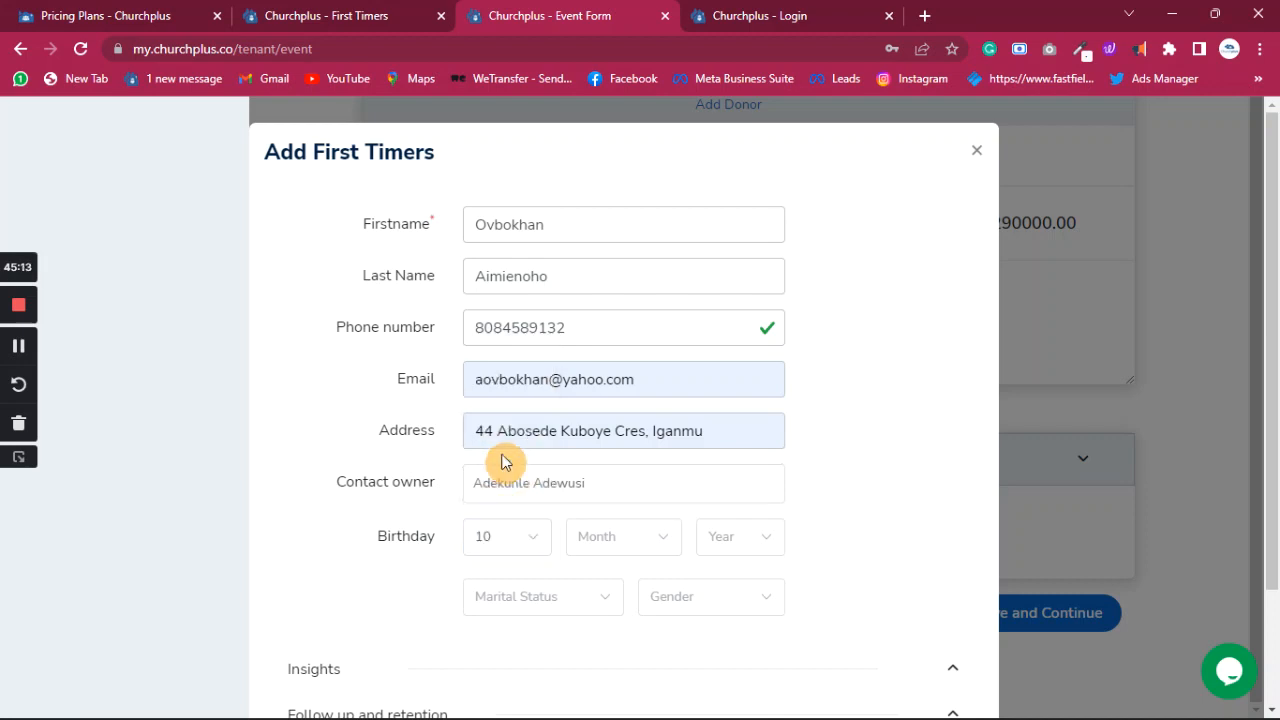
pyautogui.click(620, 535)
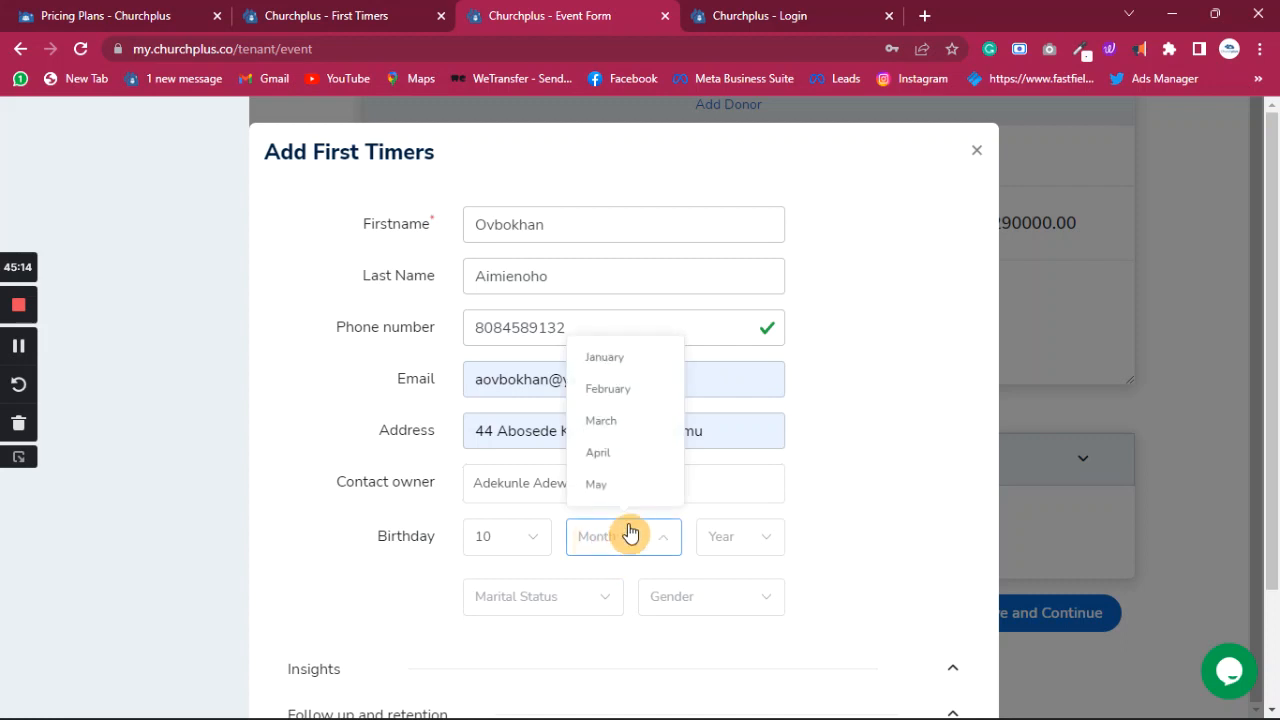
pyautogui.scroll(-2, 591, 428)
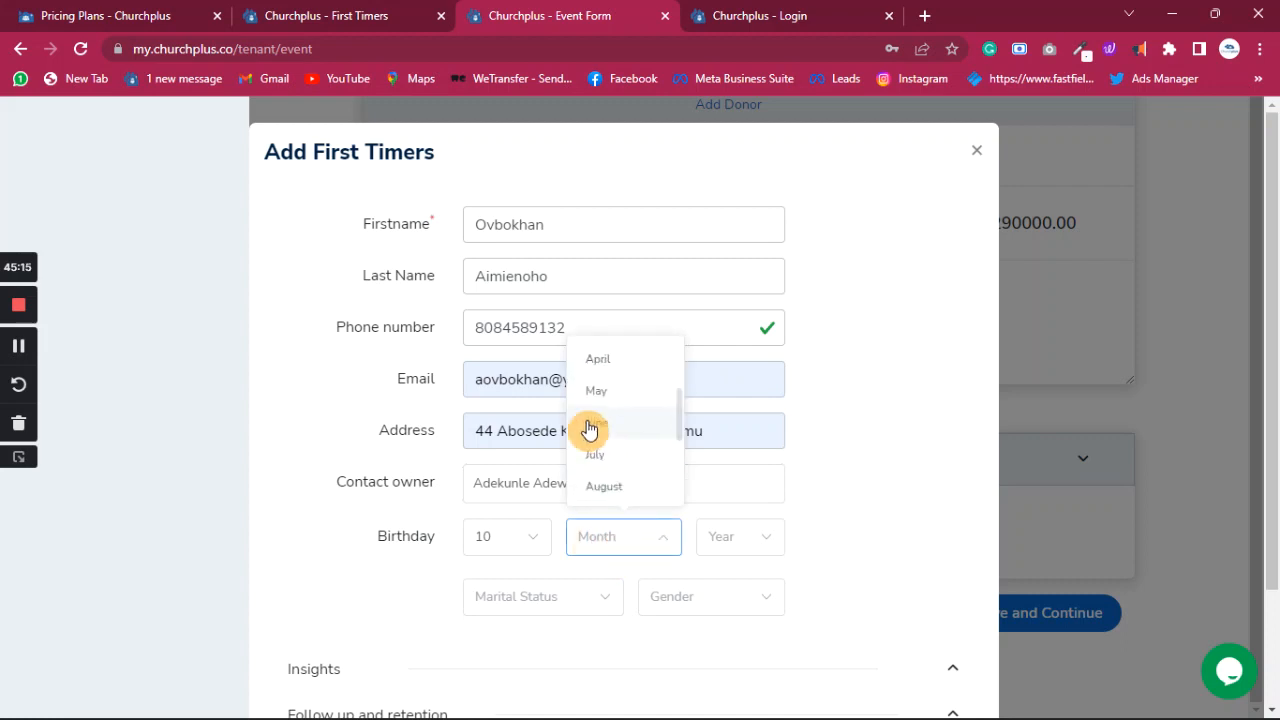
pyautogui.click(620, 487)
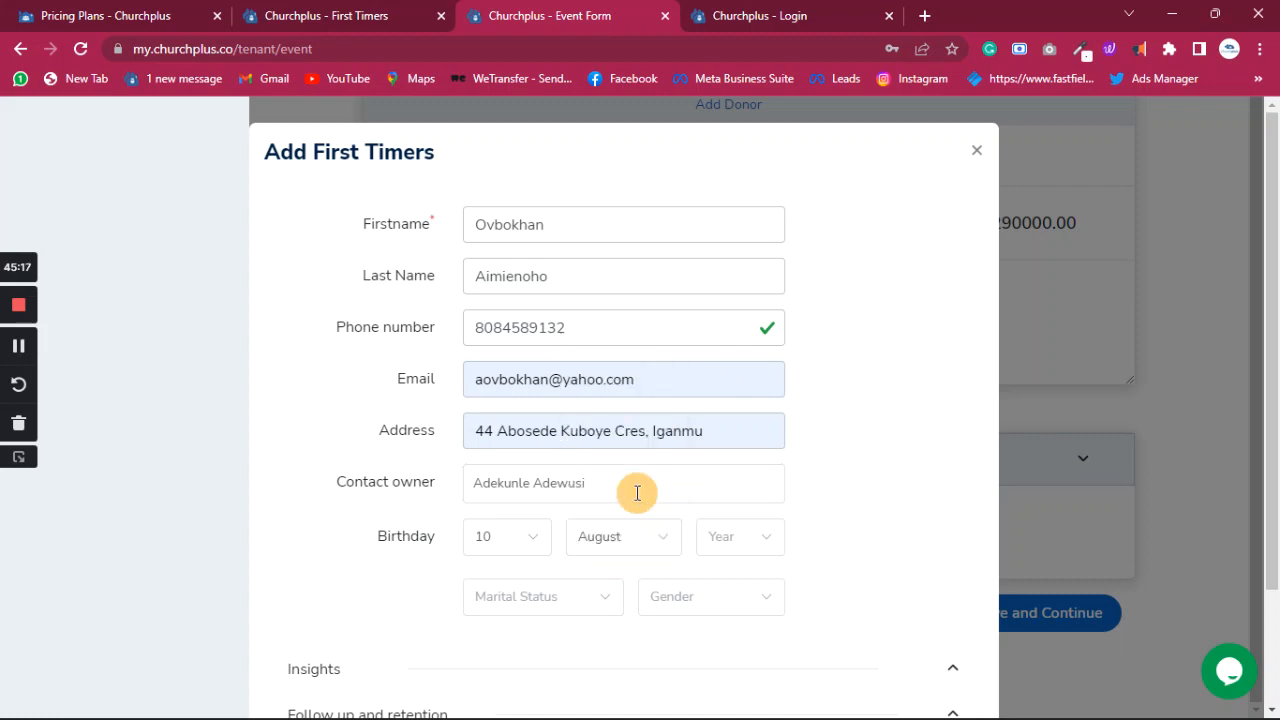
pyautogui.click(732, 550)
pyautogui.scroll(-2, 723, 537)
pyautogui.scroll(-5, 743, 482)
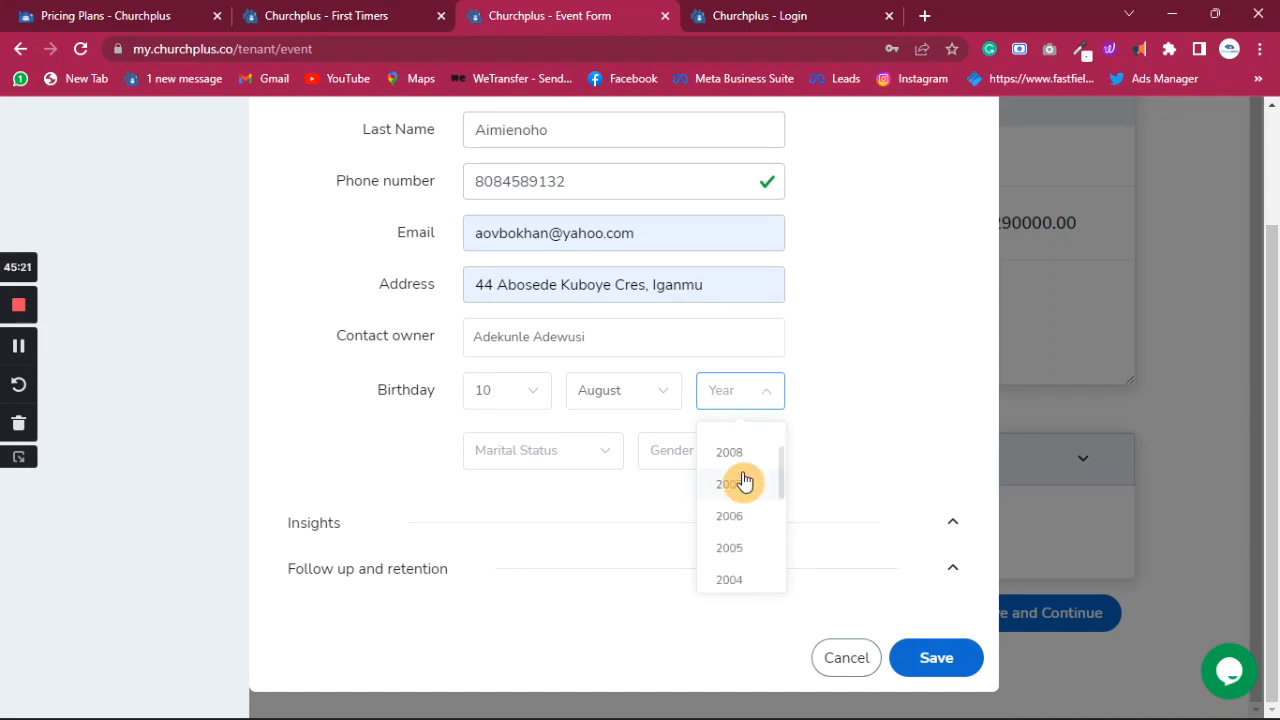
pyautogui.scroll(-13, 740, 485)
pyautogui.click(740, 490)
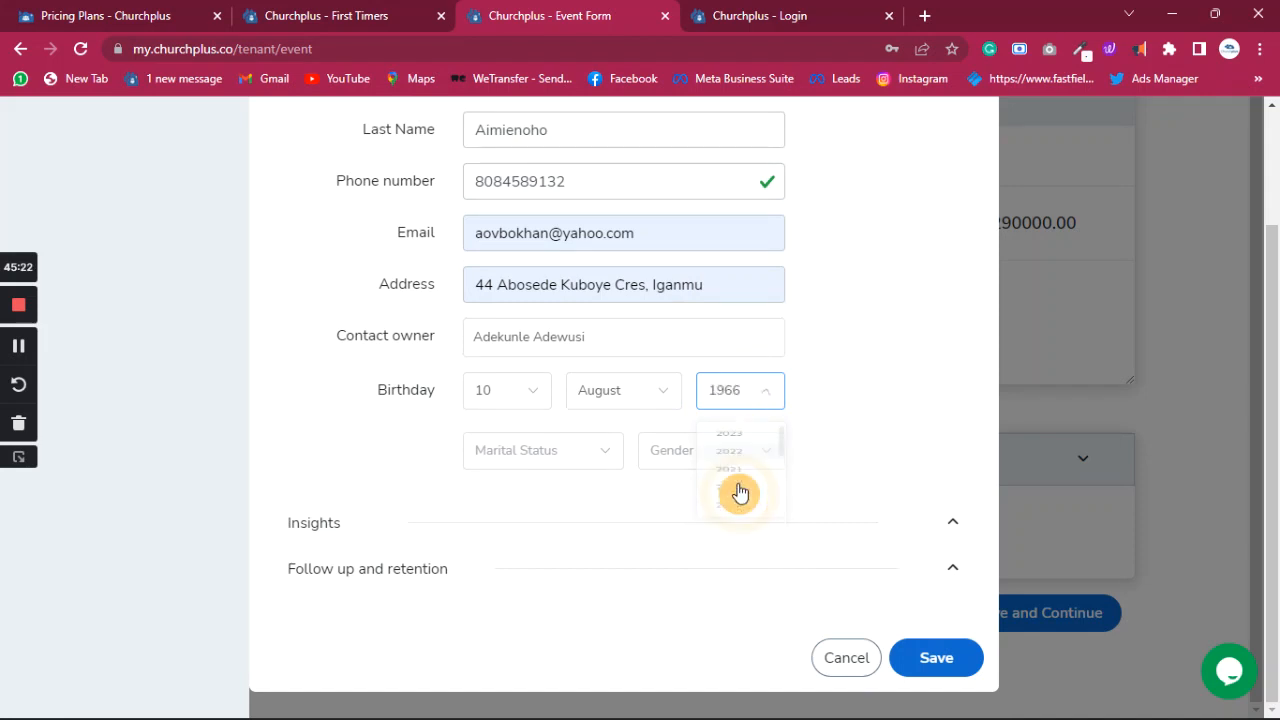
# - Set marital status to Married and gender to Male
pyautogui.click(608, 462)
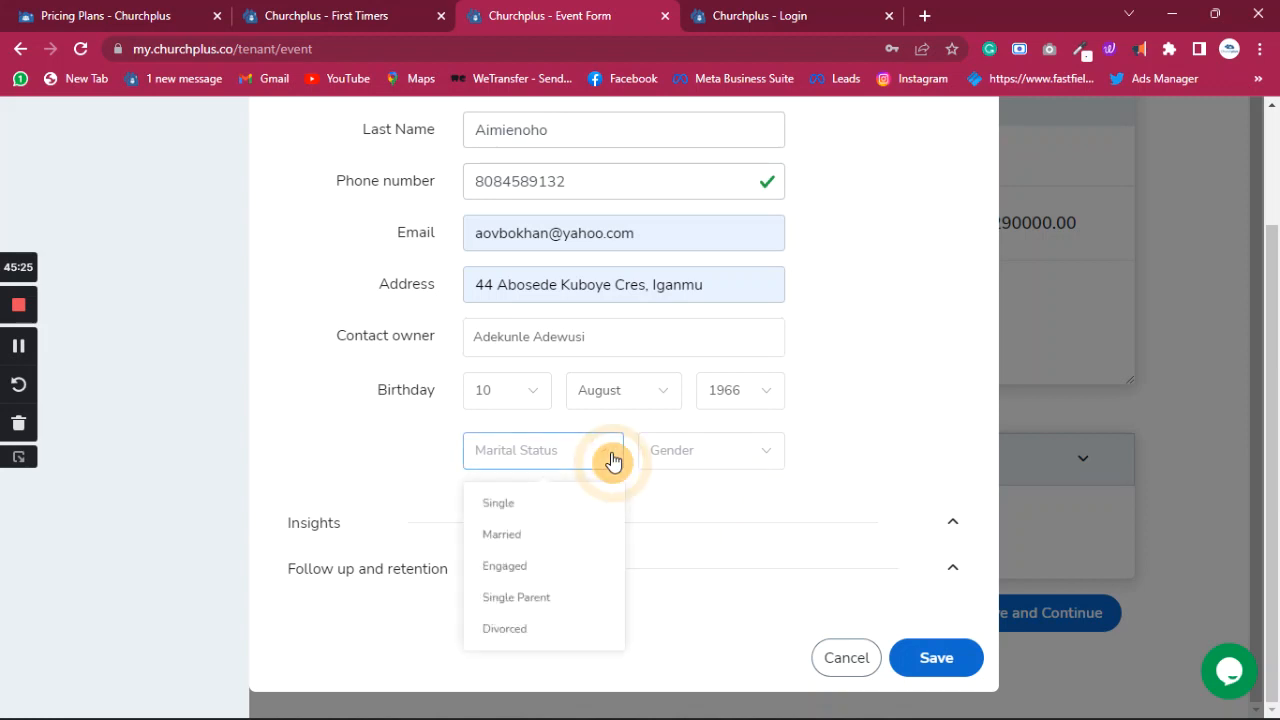
pyautogui.click(533, 540)
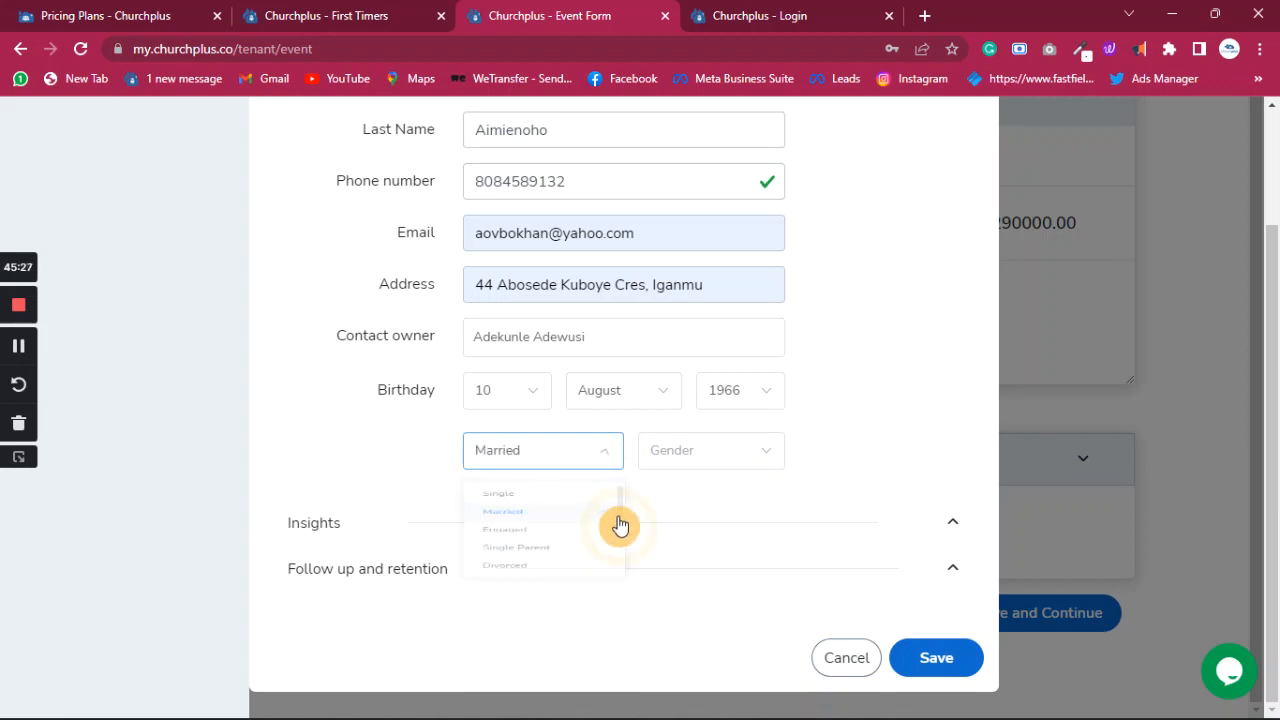
pyautogui.click(706, 468)
pyautogui.click(696, 507)
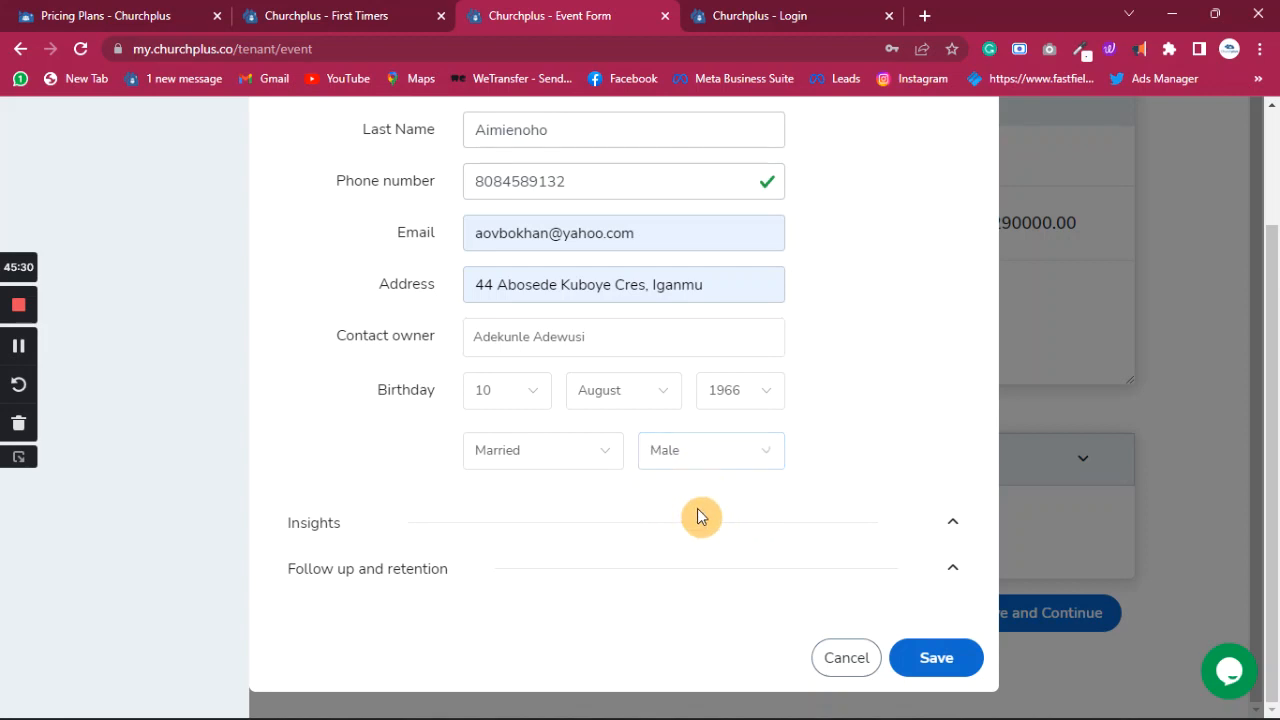
pyautogui.click(952, 521)
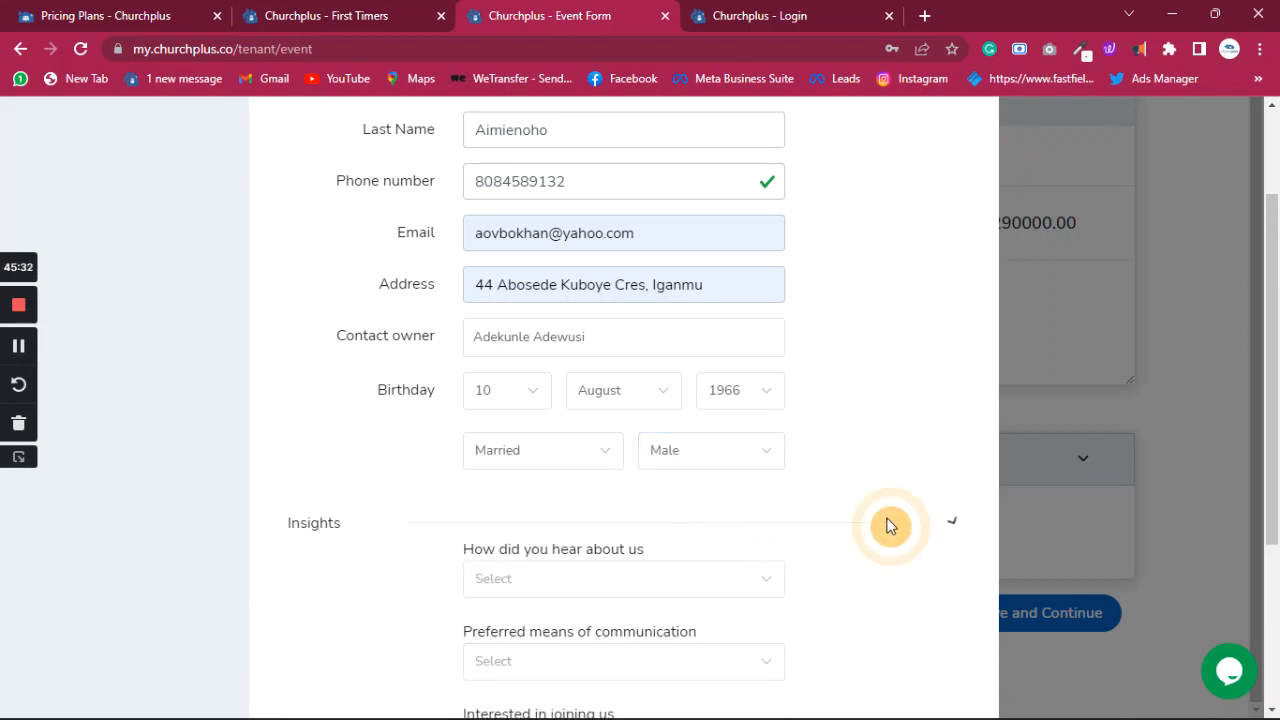
# - Answer the four Insights dropdowns with Friend, Call, Maybe and No
pyautogui.scroll(-2, 880, 515)
pyautogui.click(723, 395)
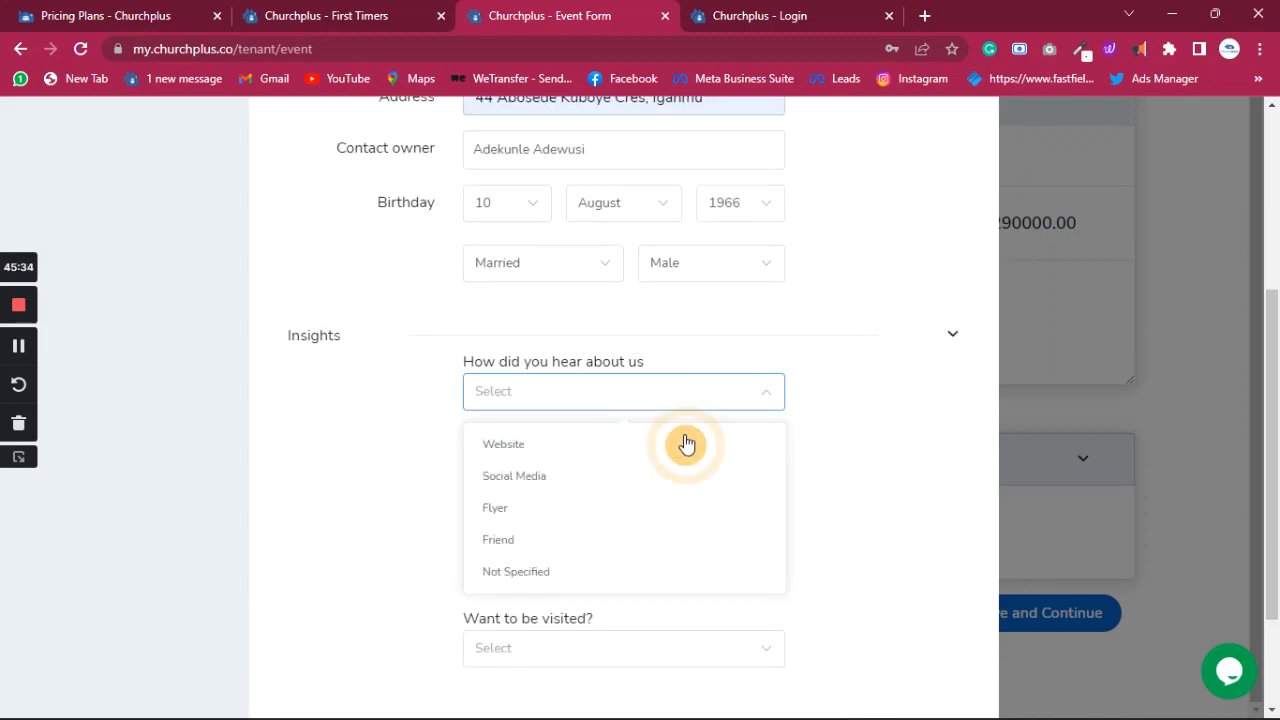
pyautogui.click(591, 530)
pyautogui.click(617, 482)
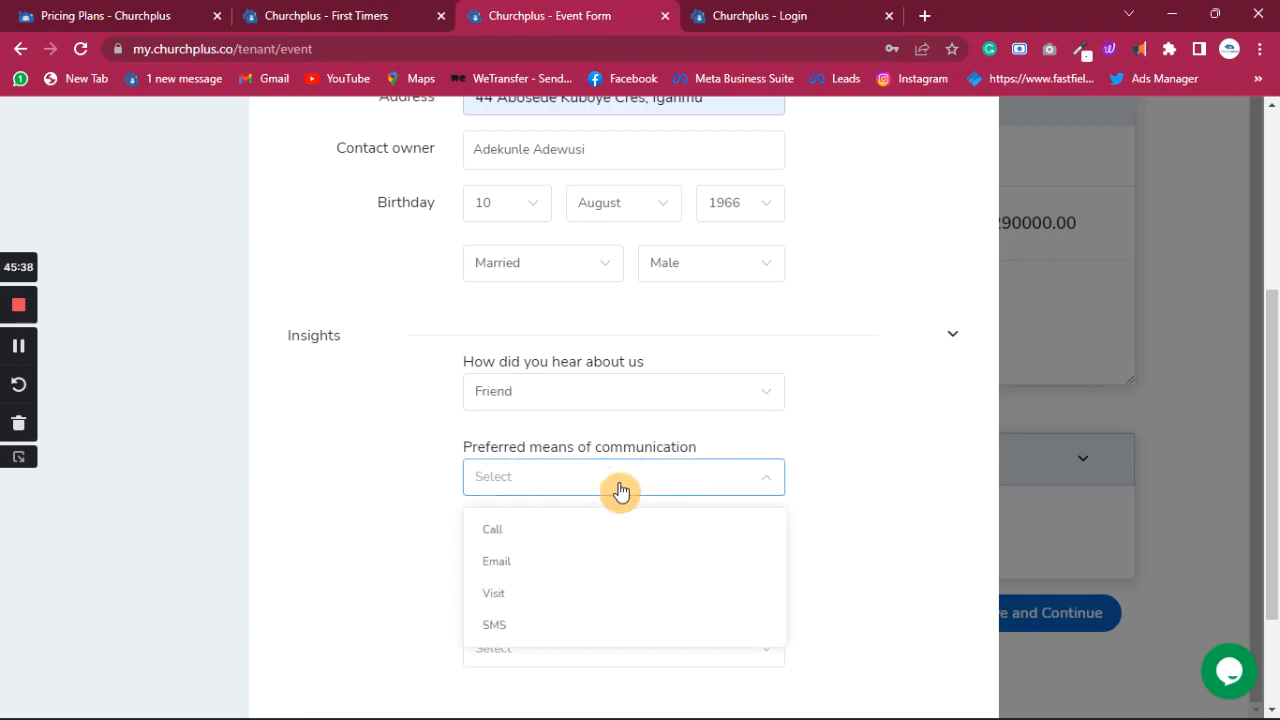
pyautogui.click(569, 532)
pyautogui.scroll(-1, 626, 469)
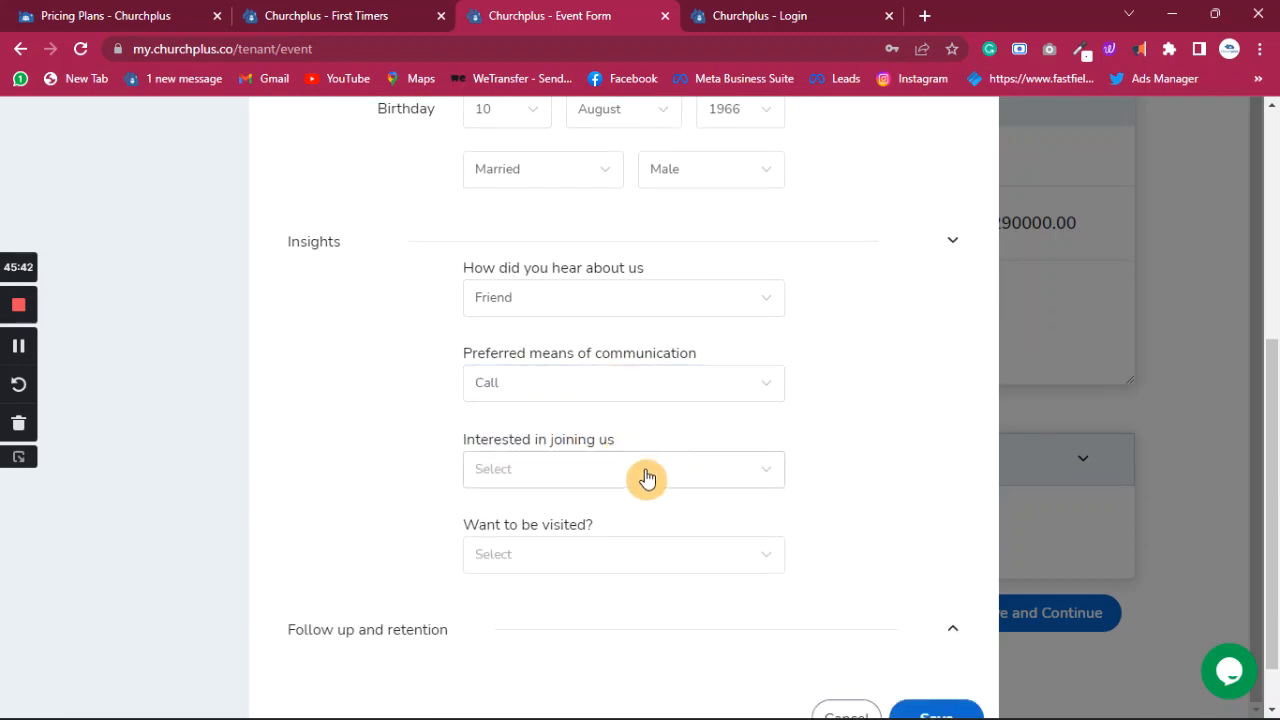
pyautogui.click(646, 478)
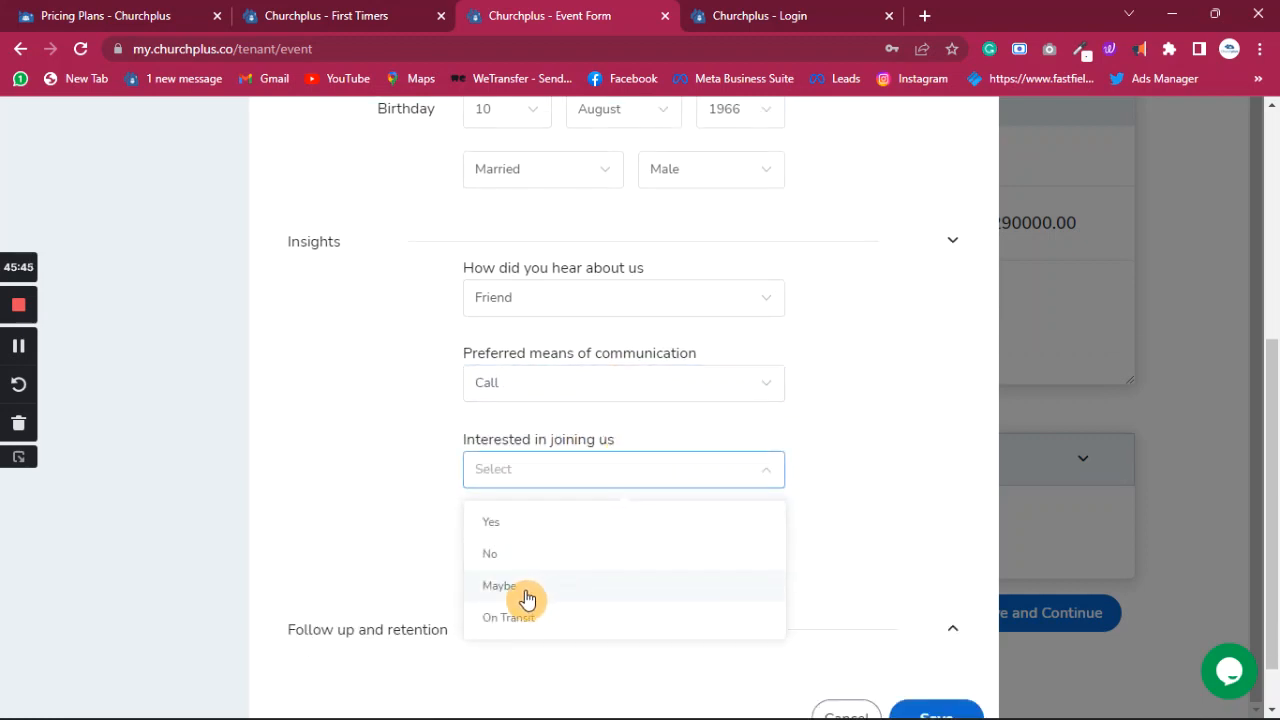
pyautogui.click(524, 592)
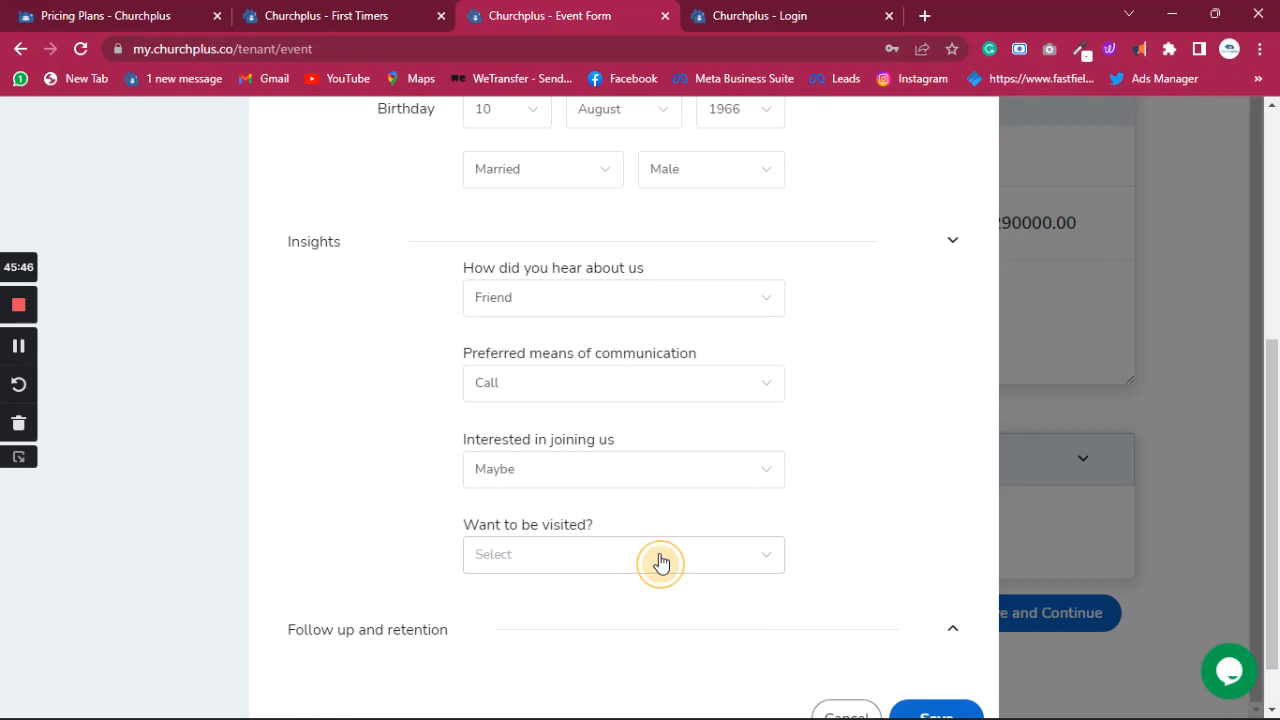
pyautogui.click(660, 563)
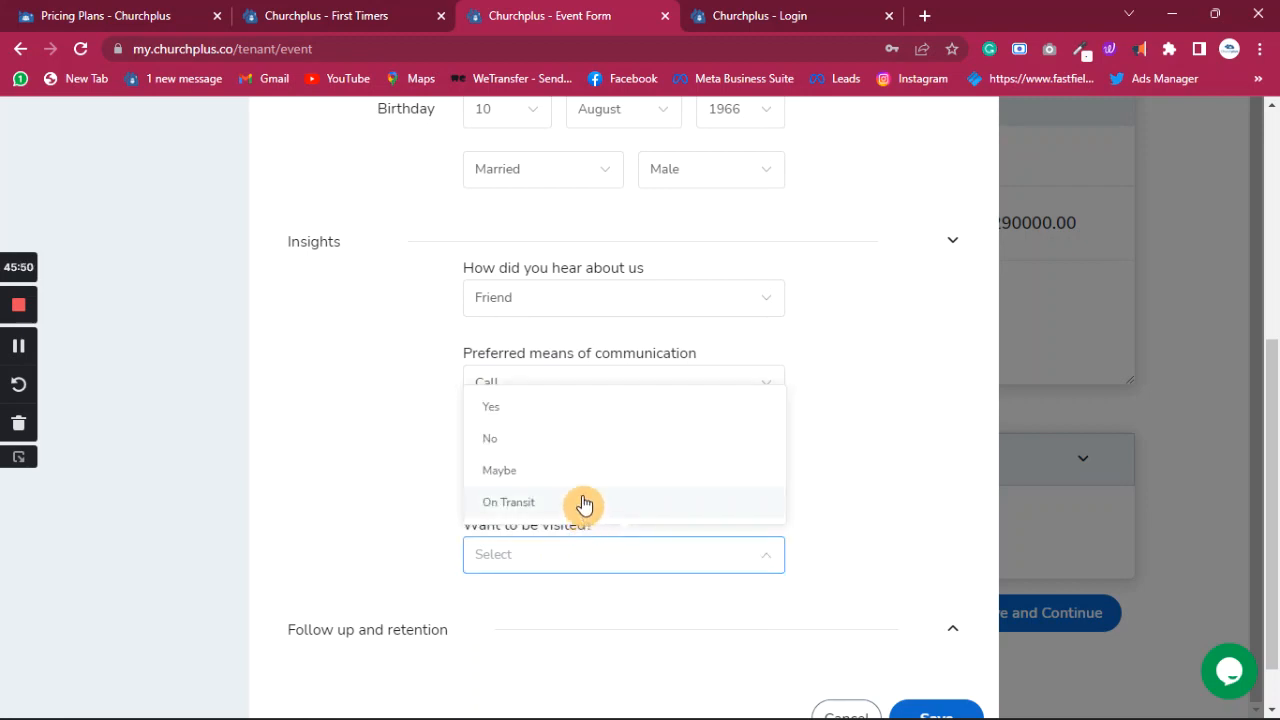
pyautogui.click(511, 447)
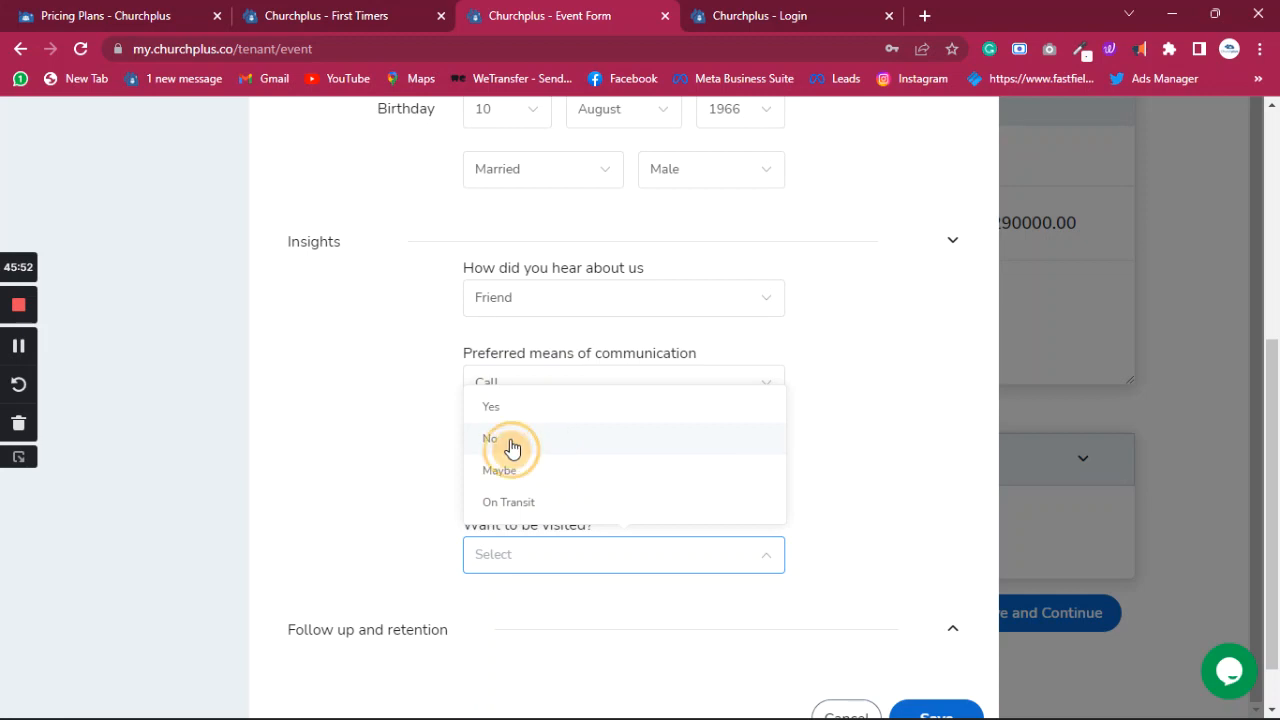
pyautogui.scroll(-1, 455, 490)
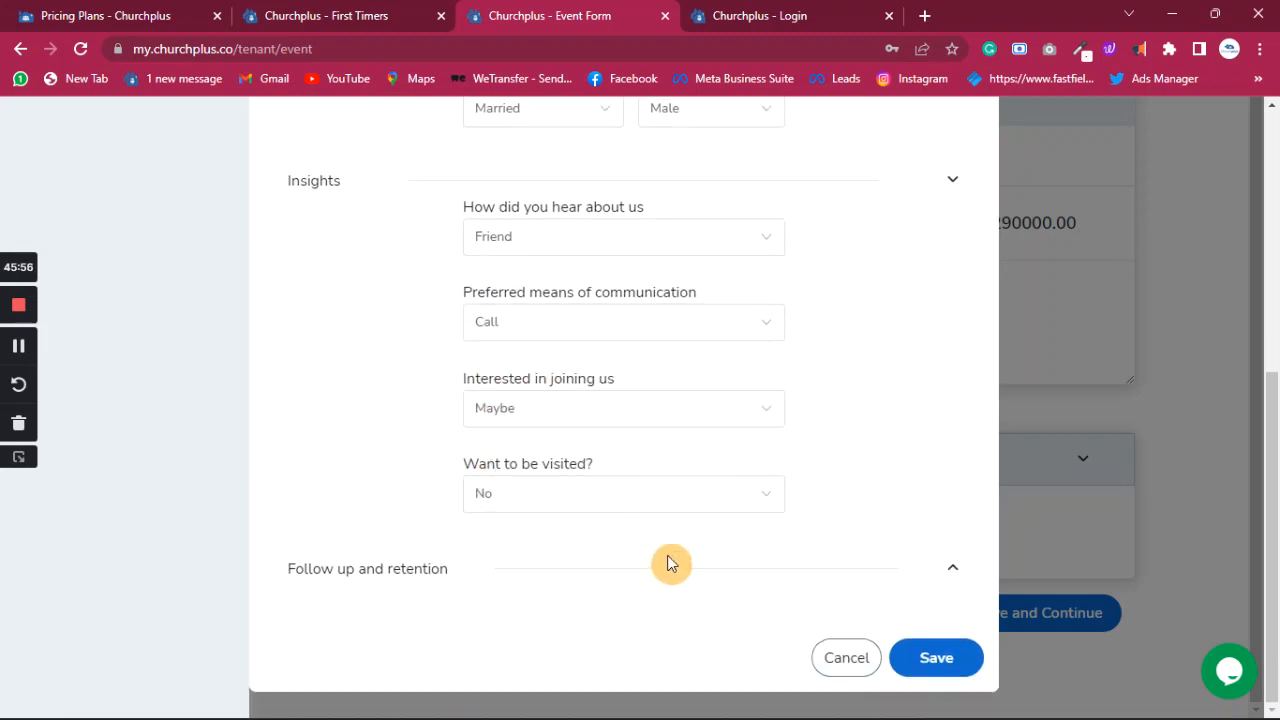
# - Tick Send Welcome Email under Follow up and retention, then save and continue the event form
pyautogui.click(952, 583)
pyautogui.scroll(-3, 666, 477)
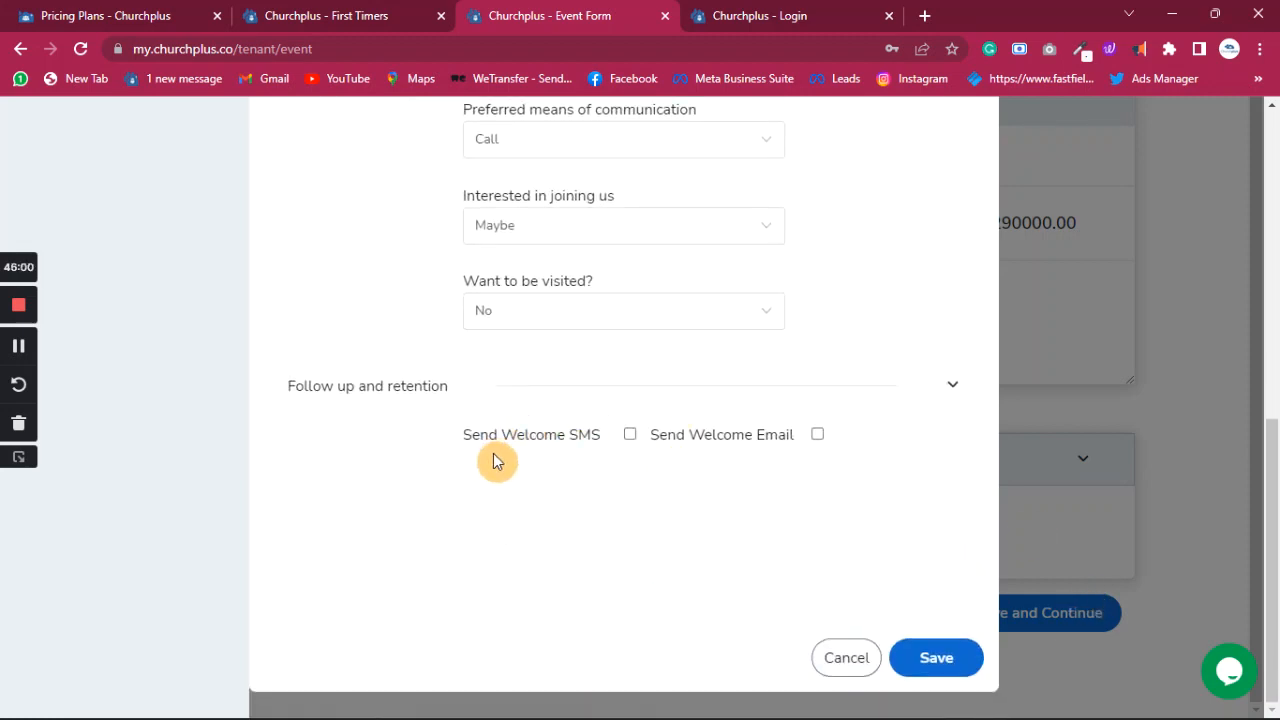
pyautogui.click(818, 438)
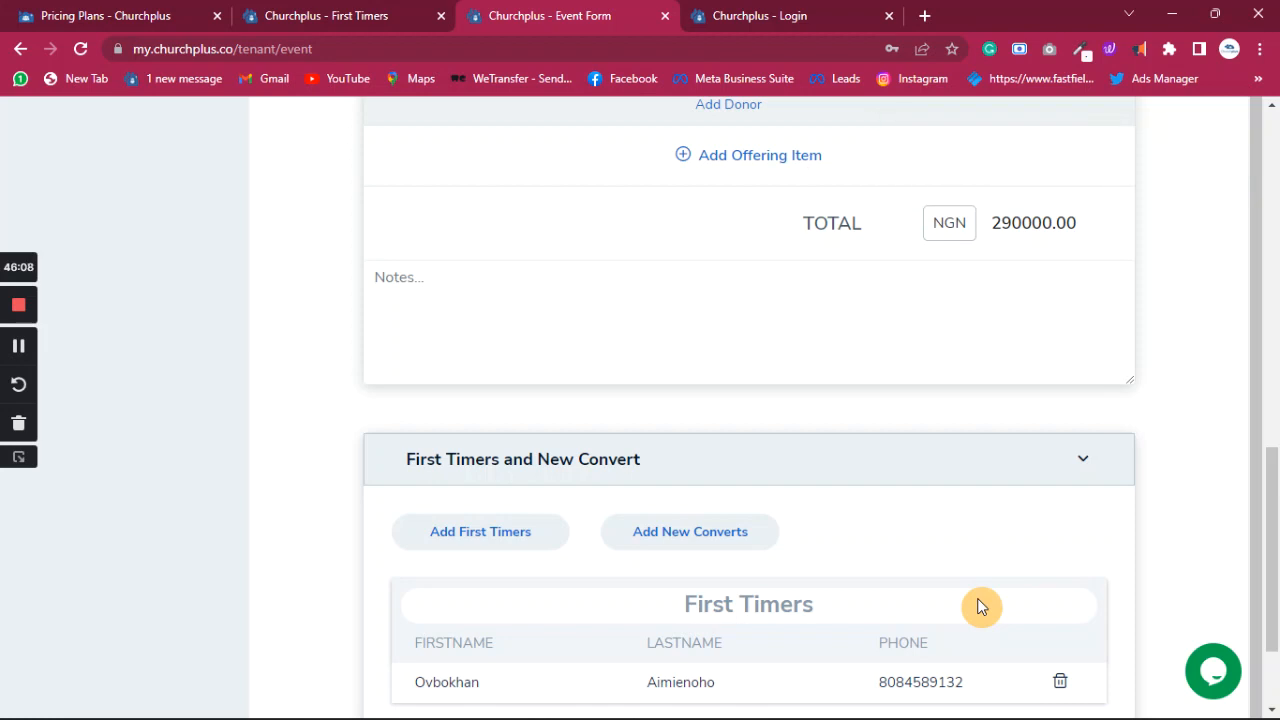
pyautogui.scroll(-2, 971, 517)
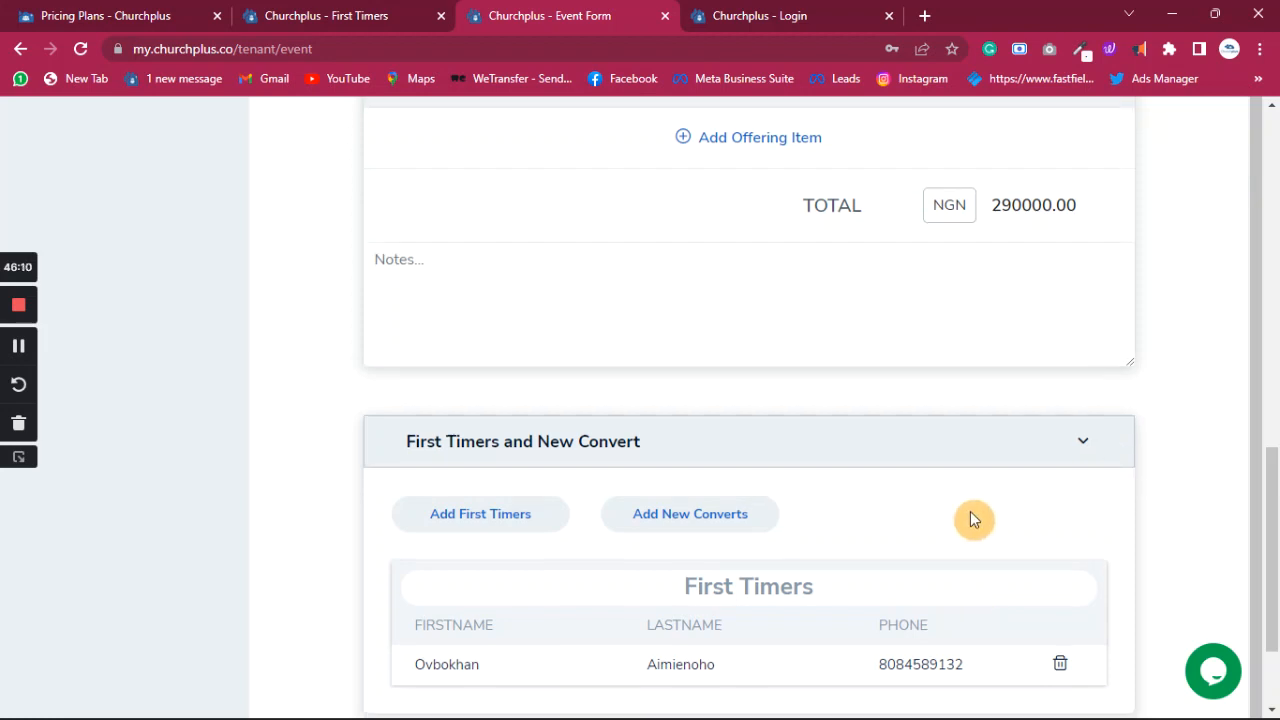
pyautogui.click(1051, 567)
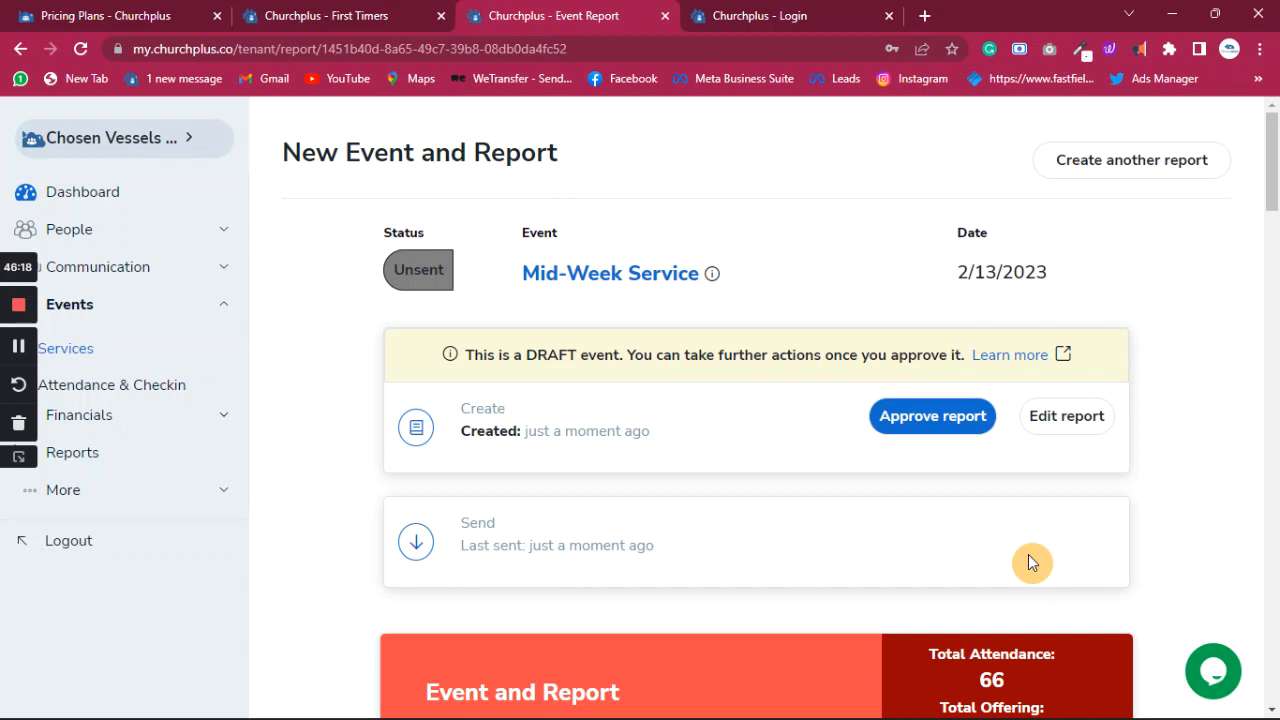
# - Scroll through the report's Attendance, Offering and Analytics sections, checking 66 attendance and NGN 290000 offering
pyautogui.scroll(-7, 794, 503)
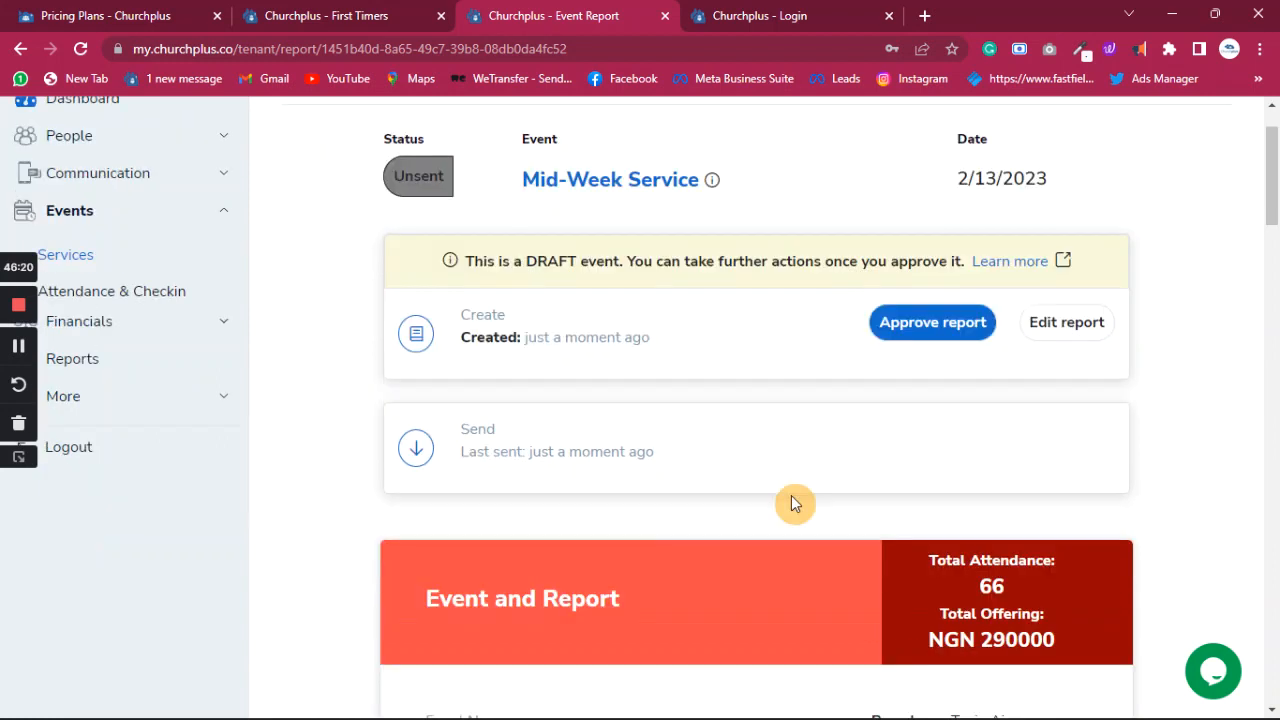
pyautogui.scroll(-10, 770, 460)
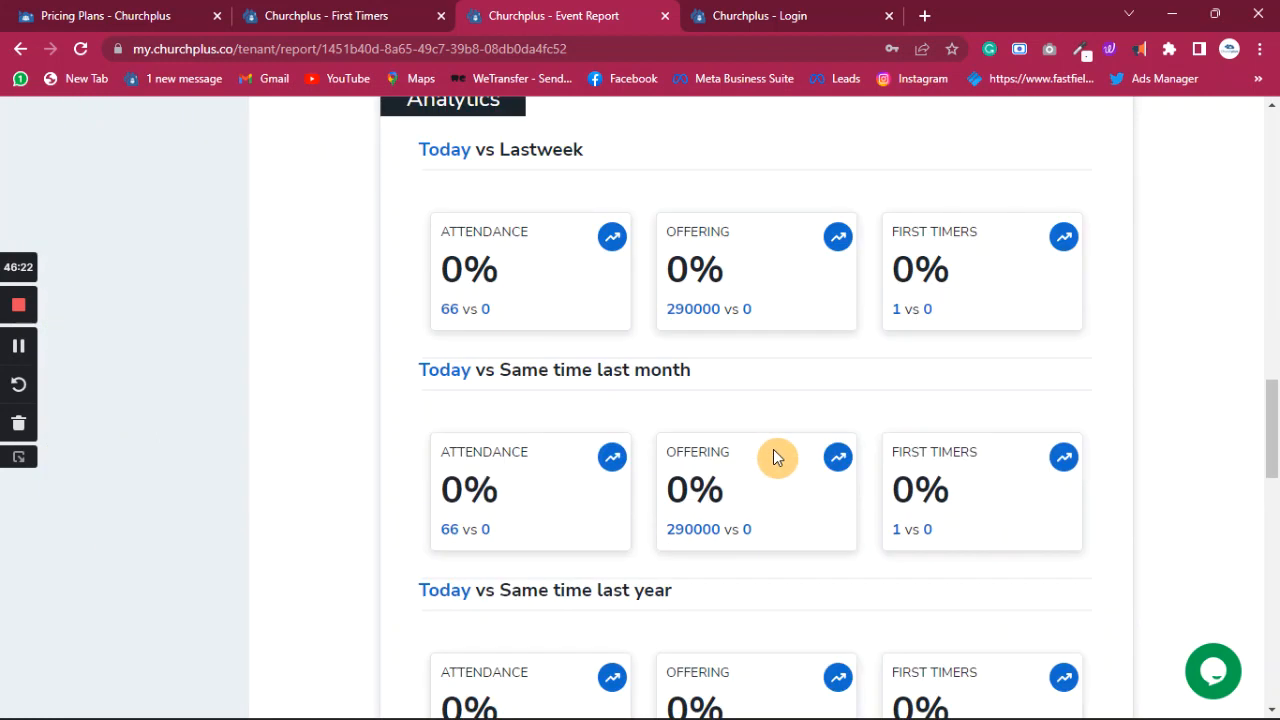
pyautogui.scroll(-3, 773, 456)
pyautogui.moveTo(672, 578)
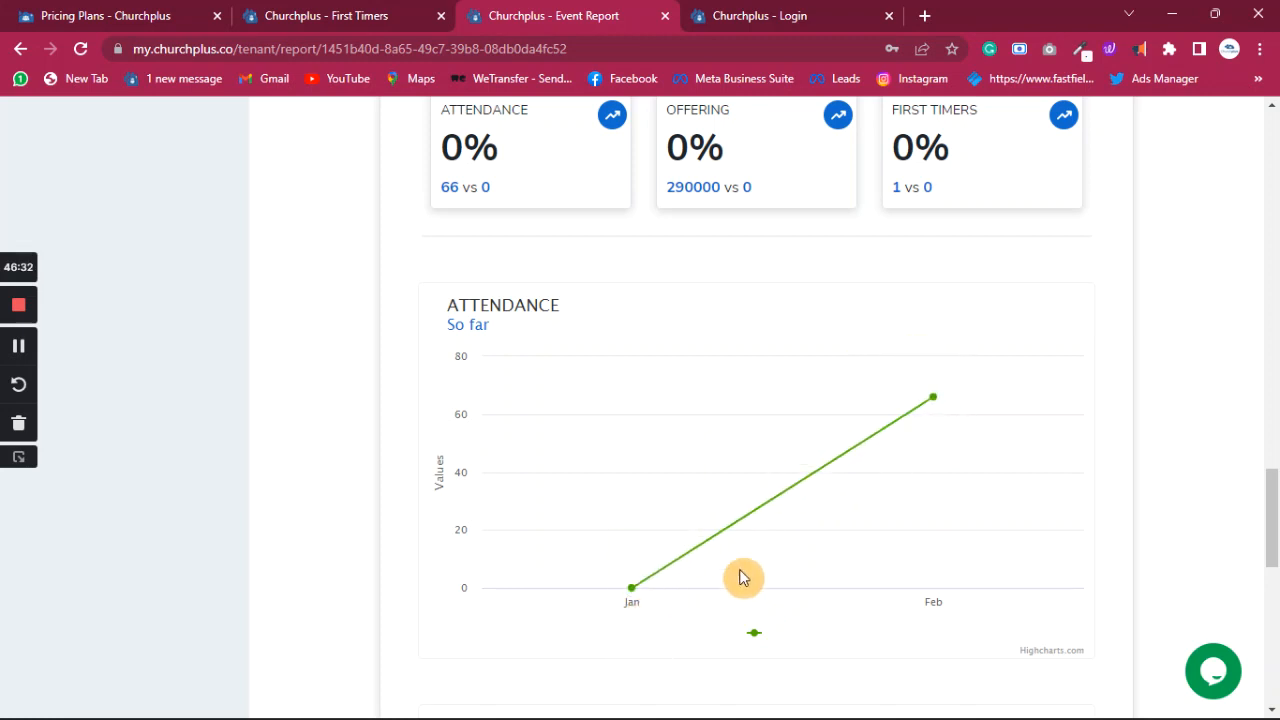
pyautogui.moveTo(932, 402)
pyautogui.scroll(-1, 925, 450)
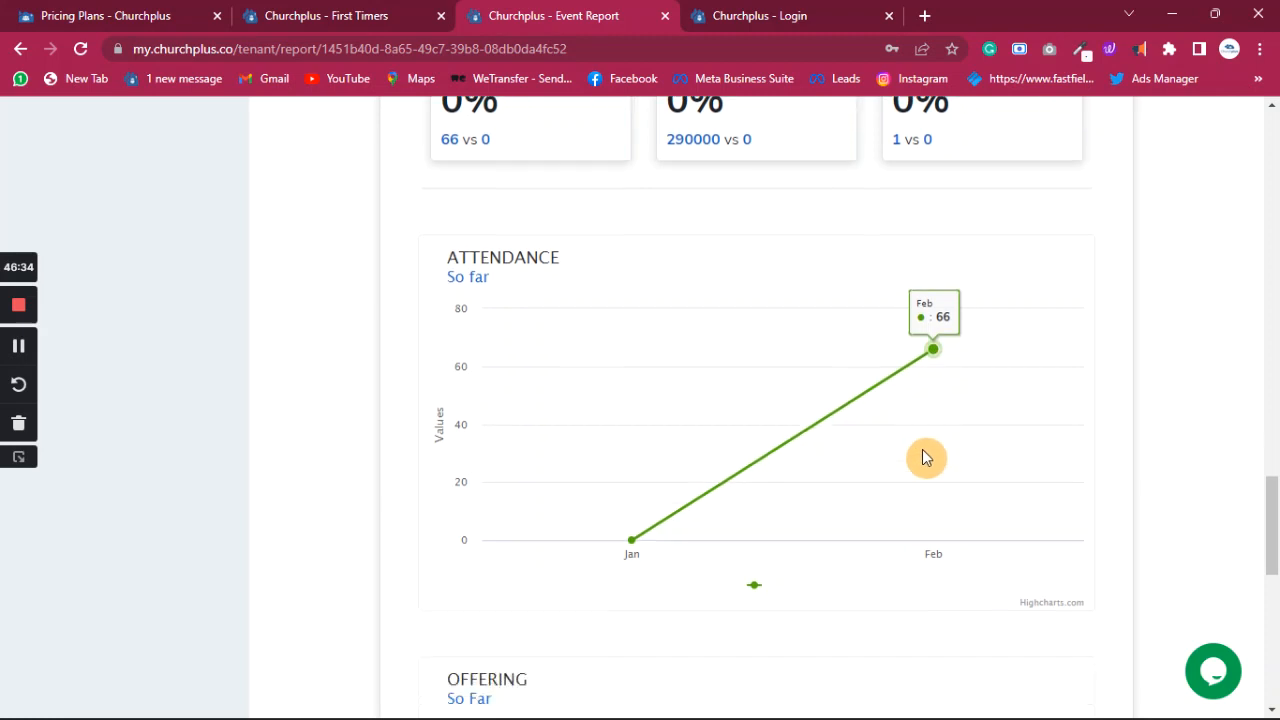
pyautogui.scroll(15, 949, 418)
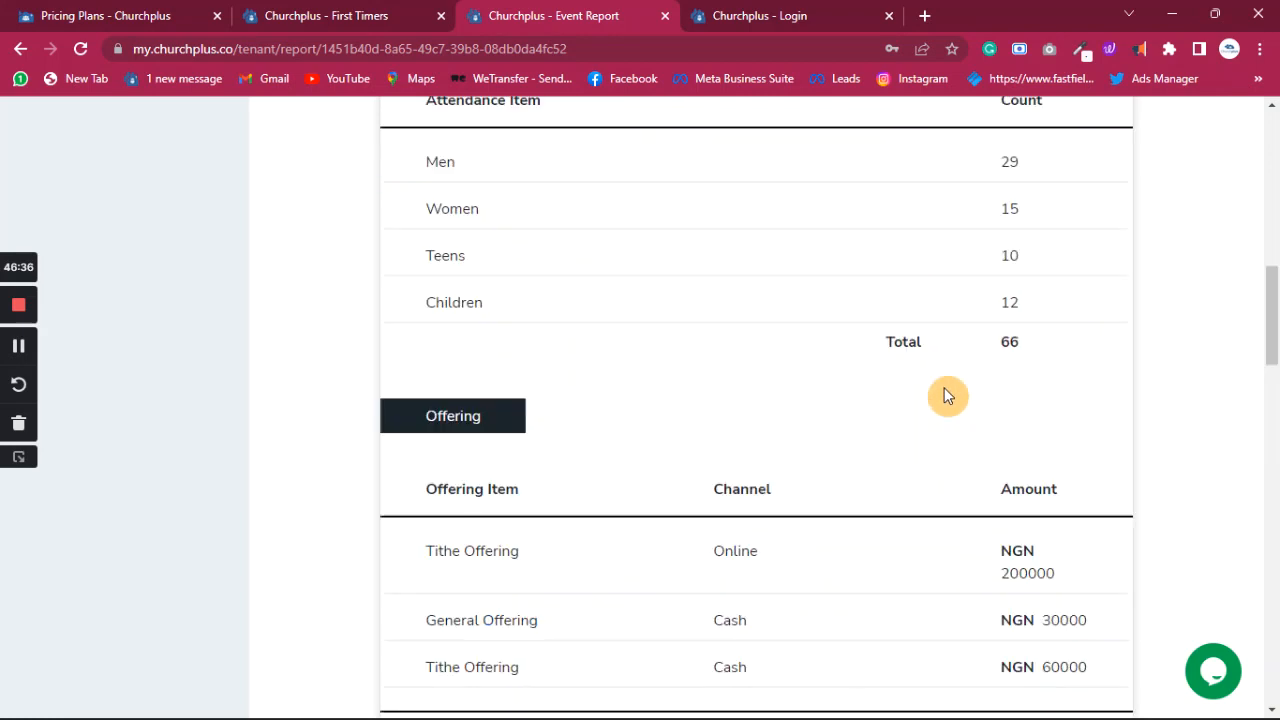
pyautogui.scroll(-3, 920, 466)
pyautogui.scroll(-1, 1016, 511)
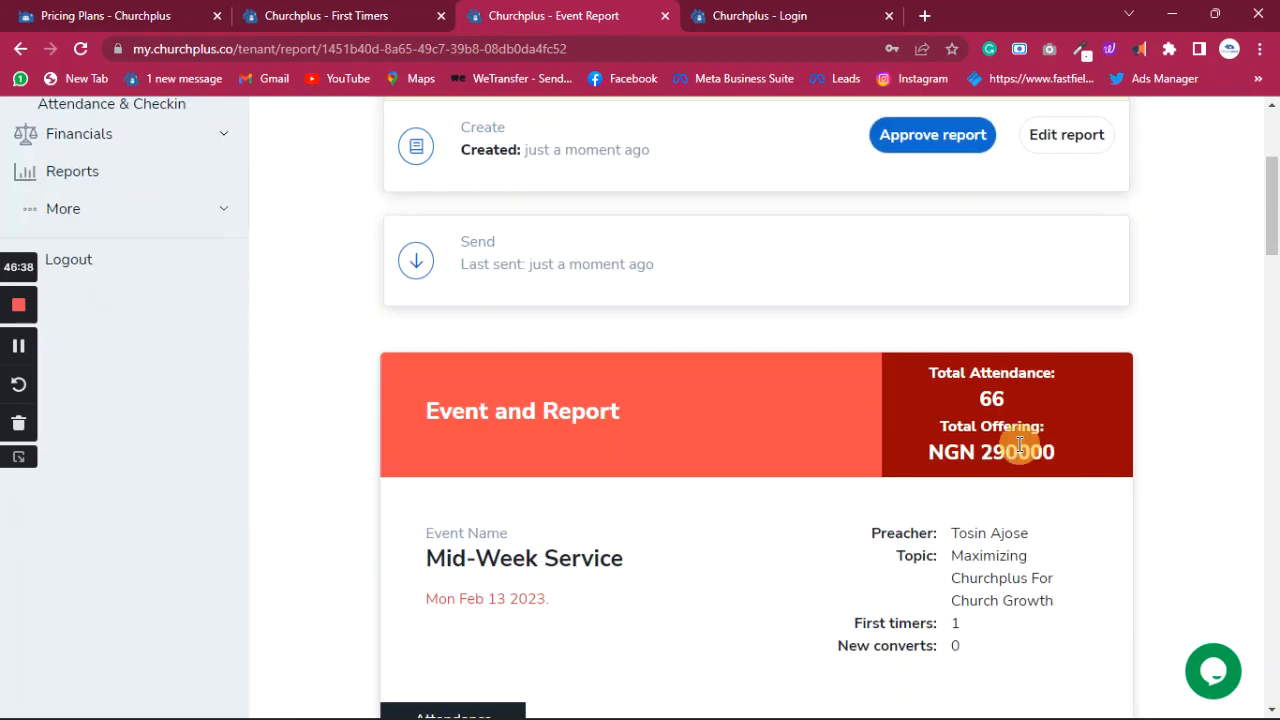
pyautogui.scroll(-10, 1006, 466)
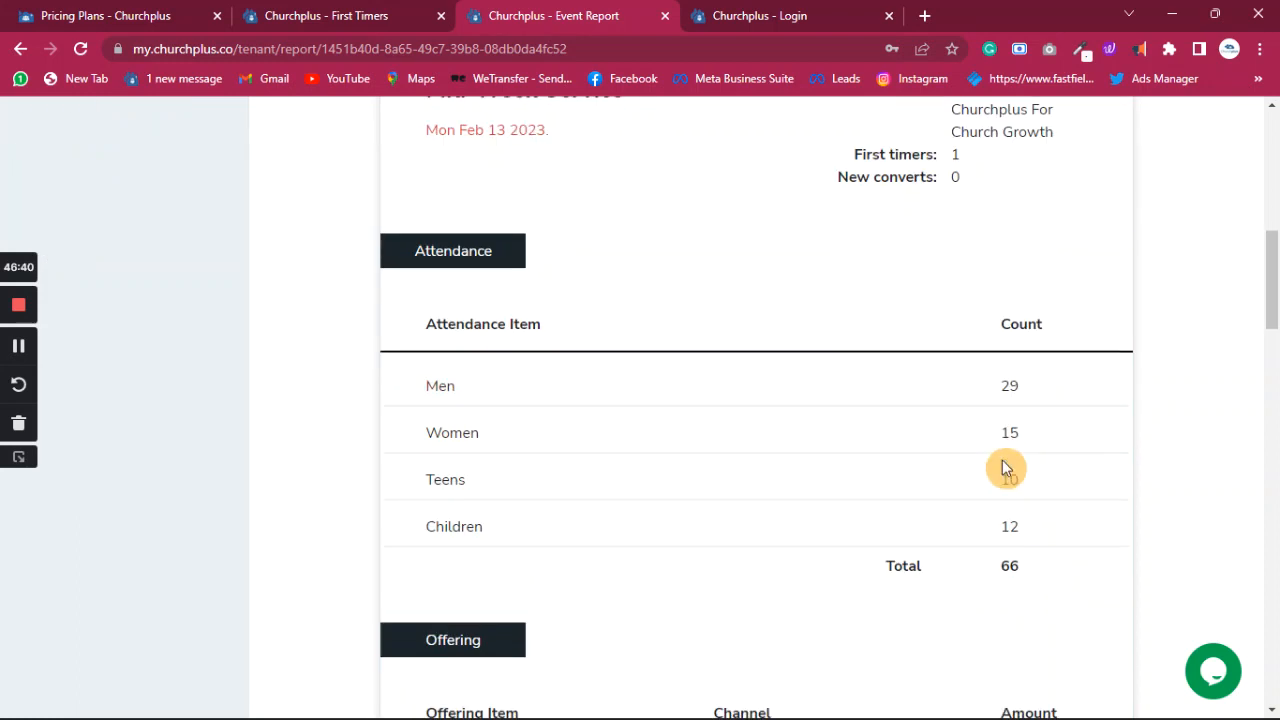
pyautogui.scroll(-9, 1006, 466)
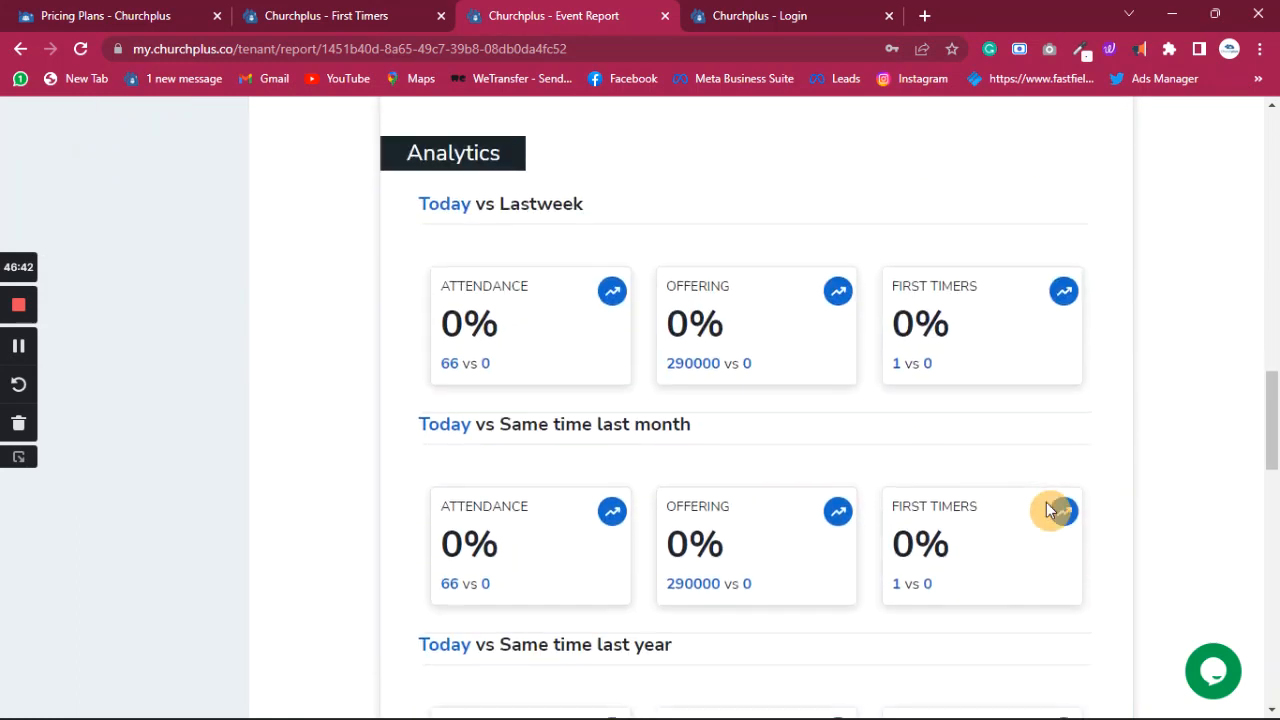
pyautogui.scroll(4, 980, 470)
pyautogui.scroll(2, 949, 460)
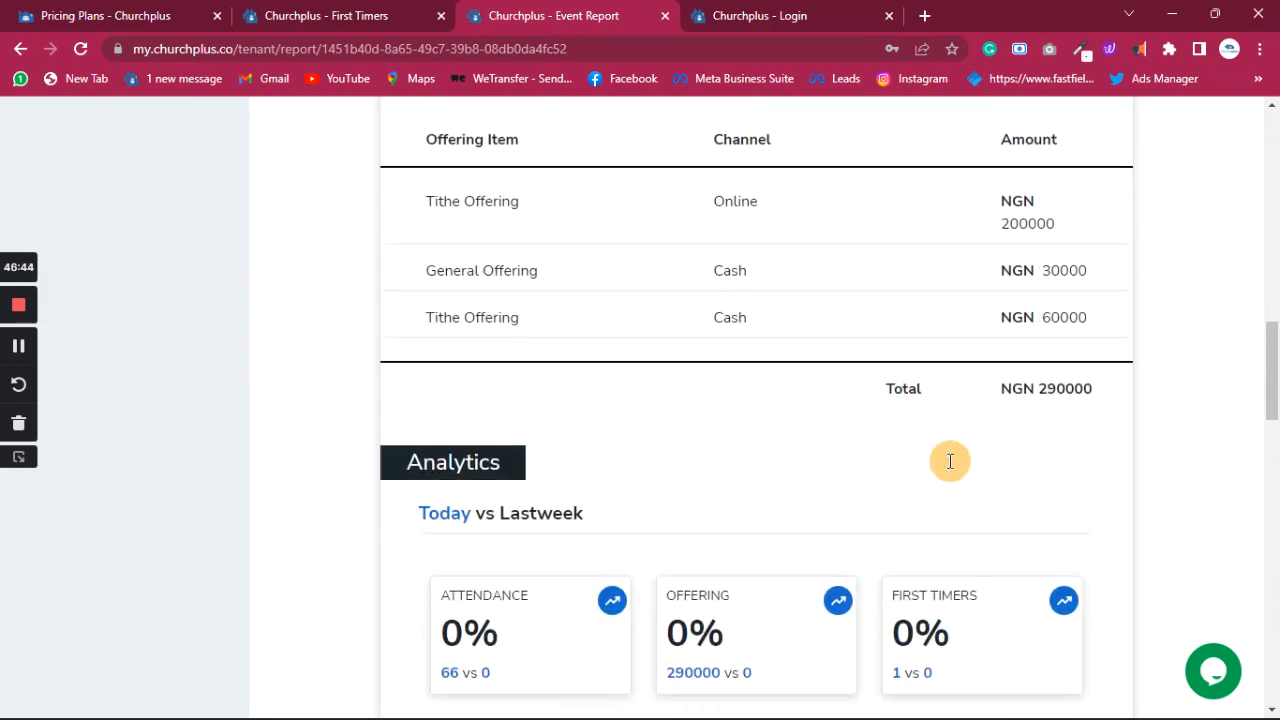
pyautogui.scroll(-3, 949, 460)
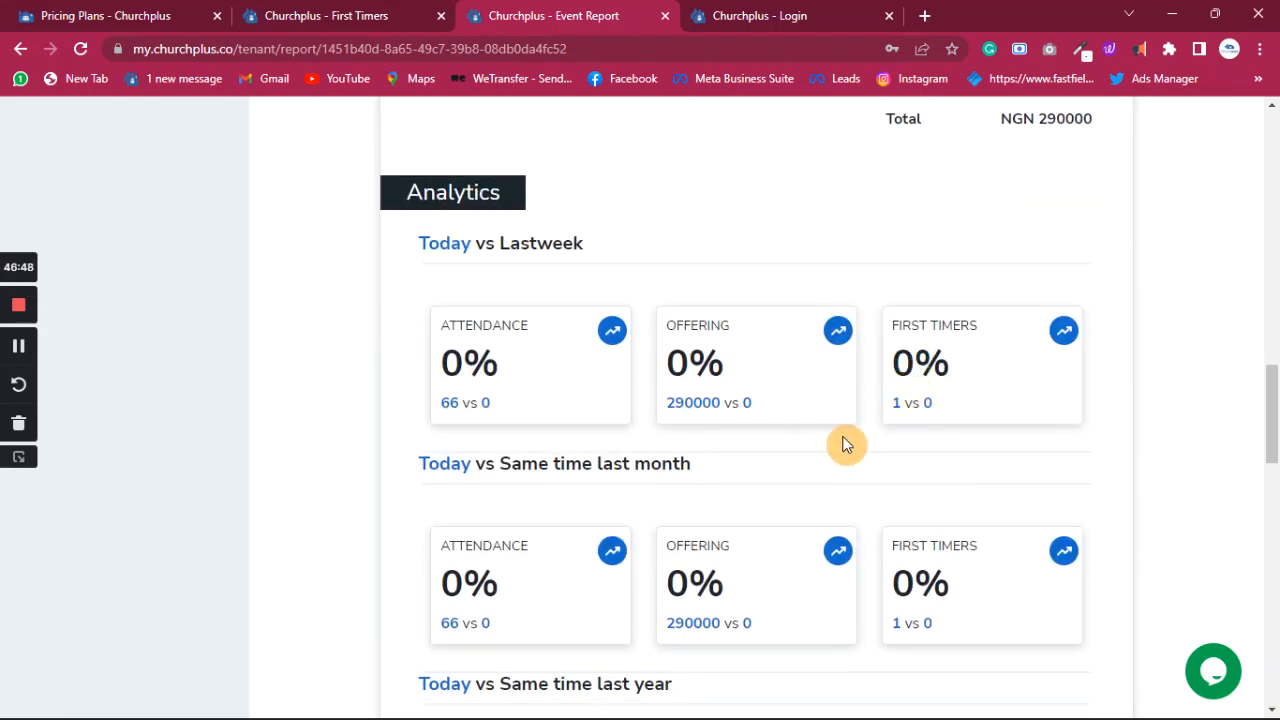
pyautogui.scroll(-10, 883, 477)
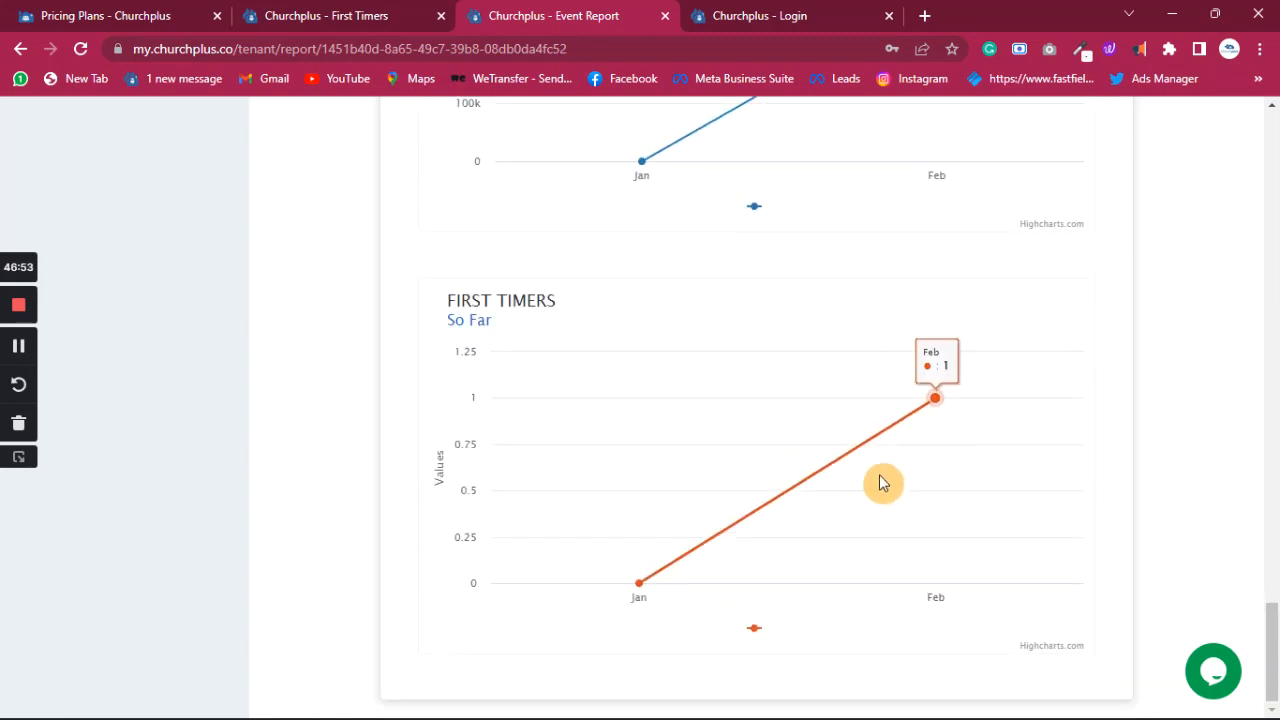
pyautogui.scroll(15, 880, 478)
pyautogui.scroll(7, 876, 472)
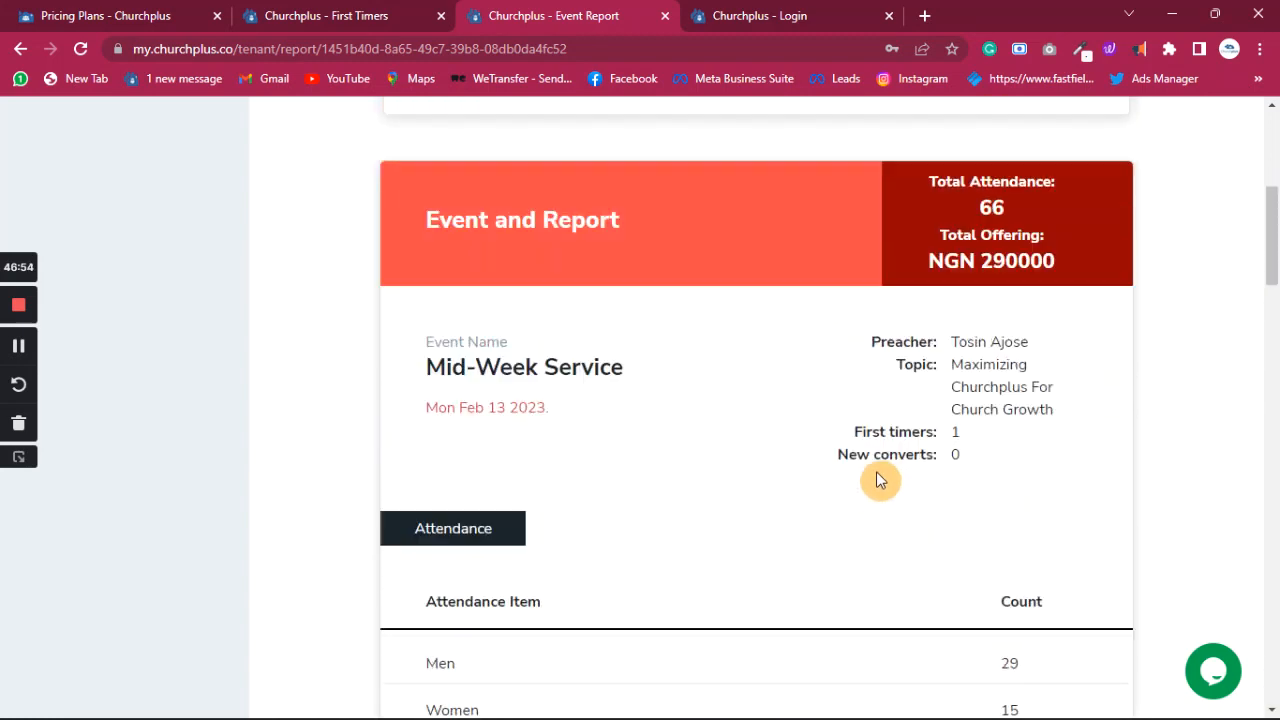
pyautogui.scroll(-2, 930, 343)
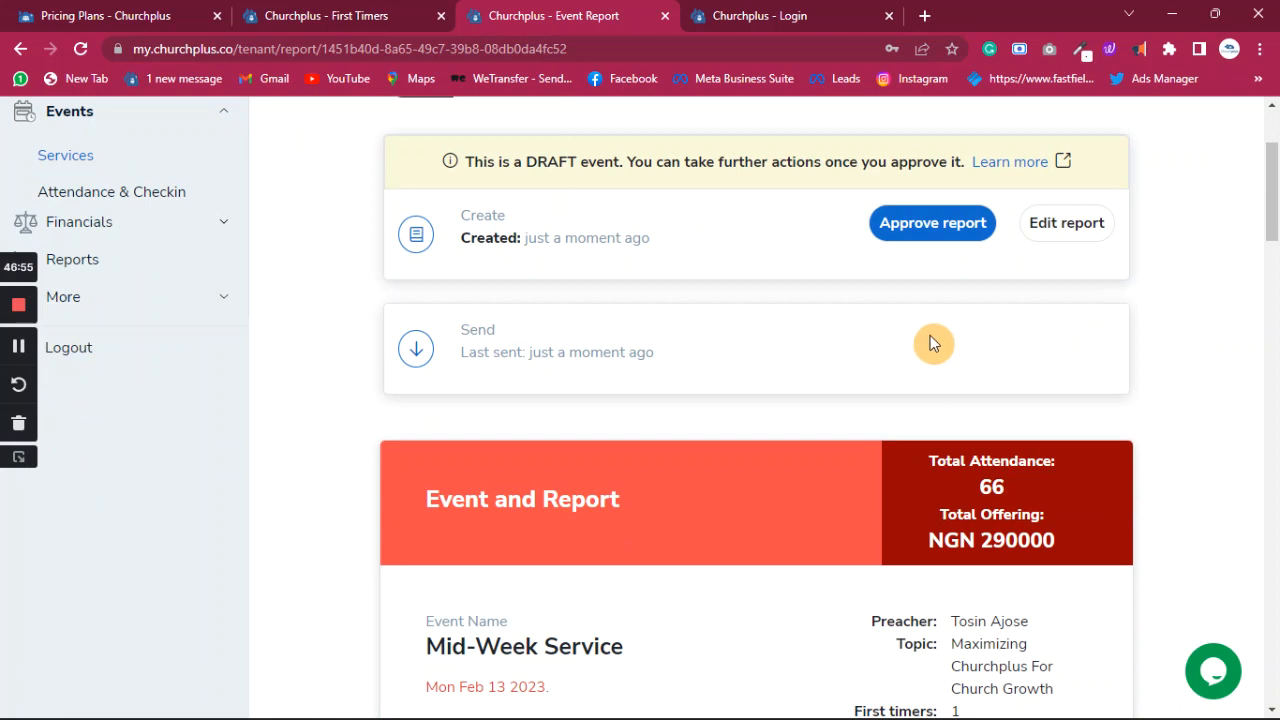
# - Approve the draft Mid-Week Service report and open the Send this report dialog
pyautogui.click(948, 226)
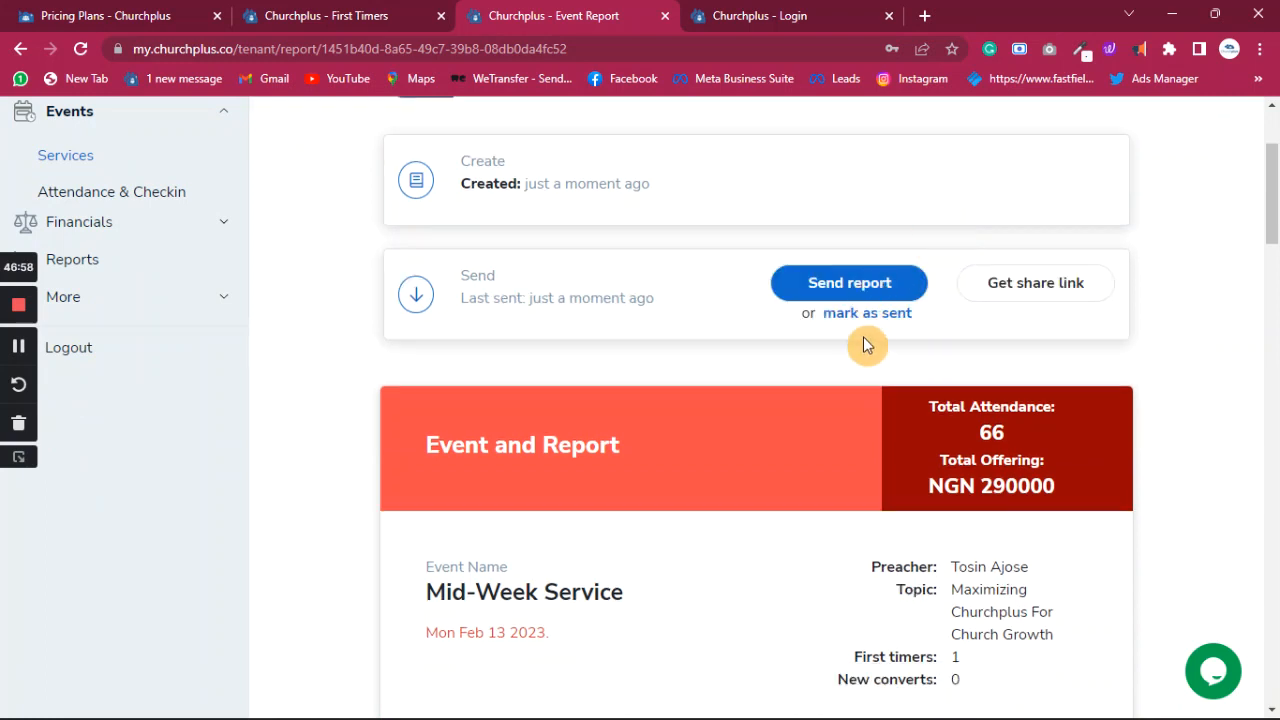
pyautogui.click(882, 285)
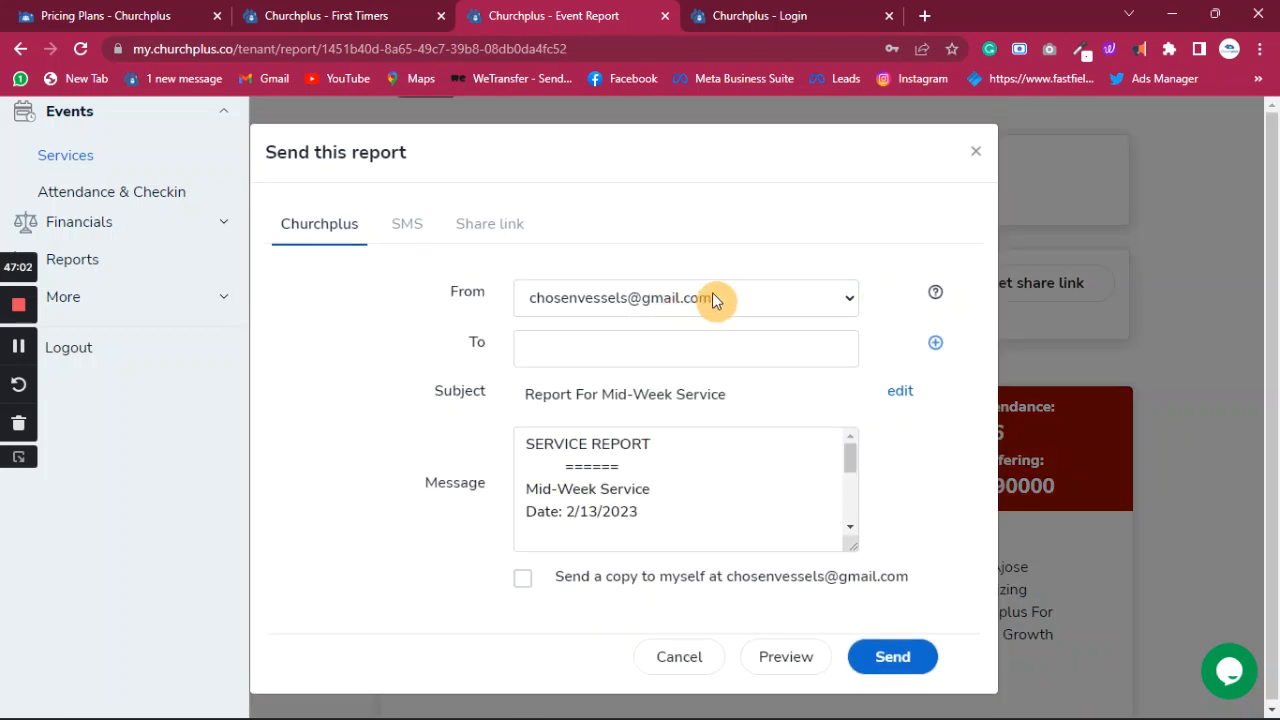
# - Enter a recipient's e-mail address in the To field, then switch to the SMS tab's recipient field
pyautogui.click(650, 352)
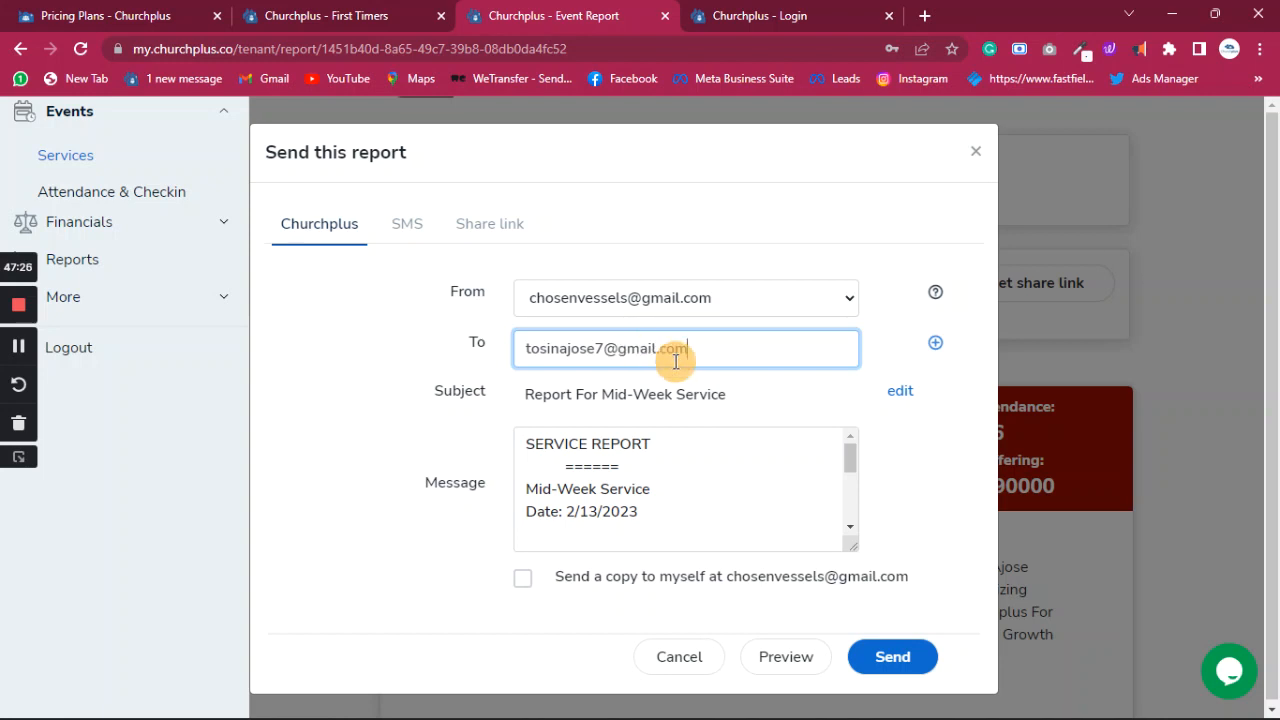
pyautogui.scroll(-1, 693, 355)
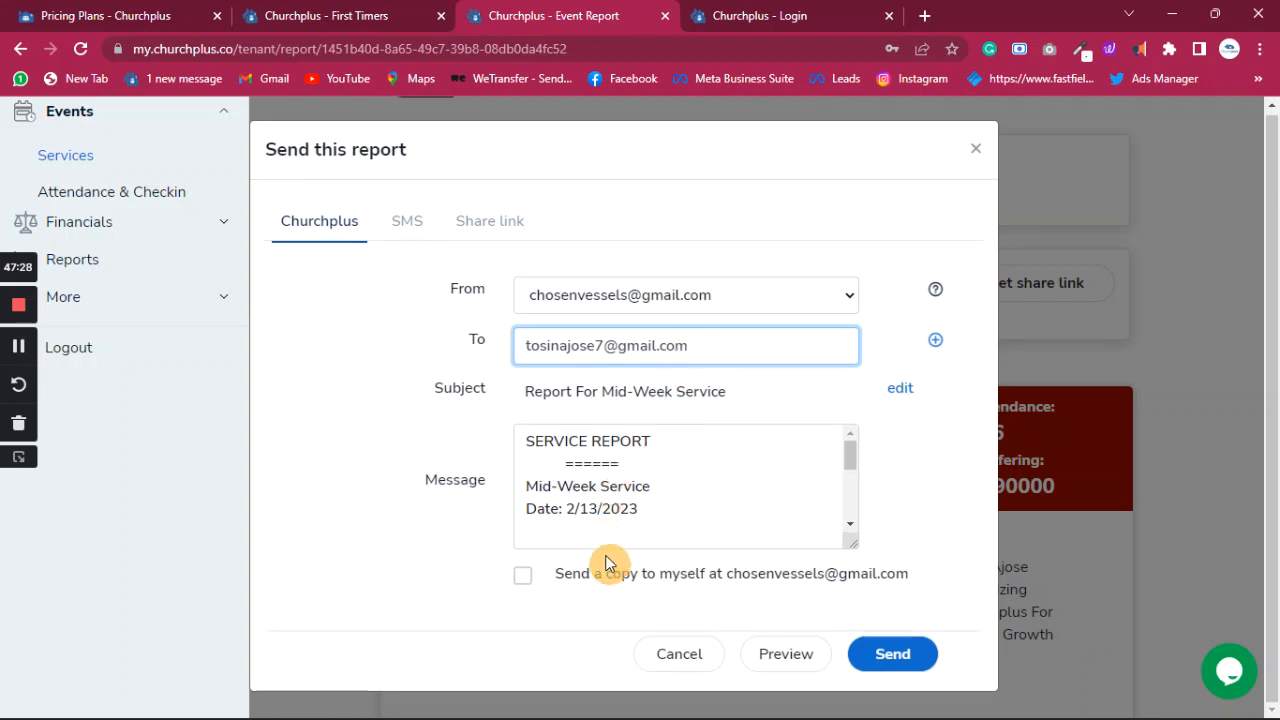
pyautogui.click(412, 228)
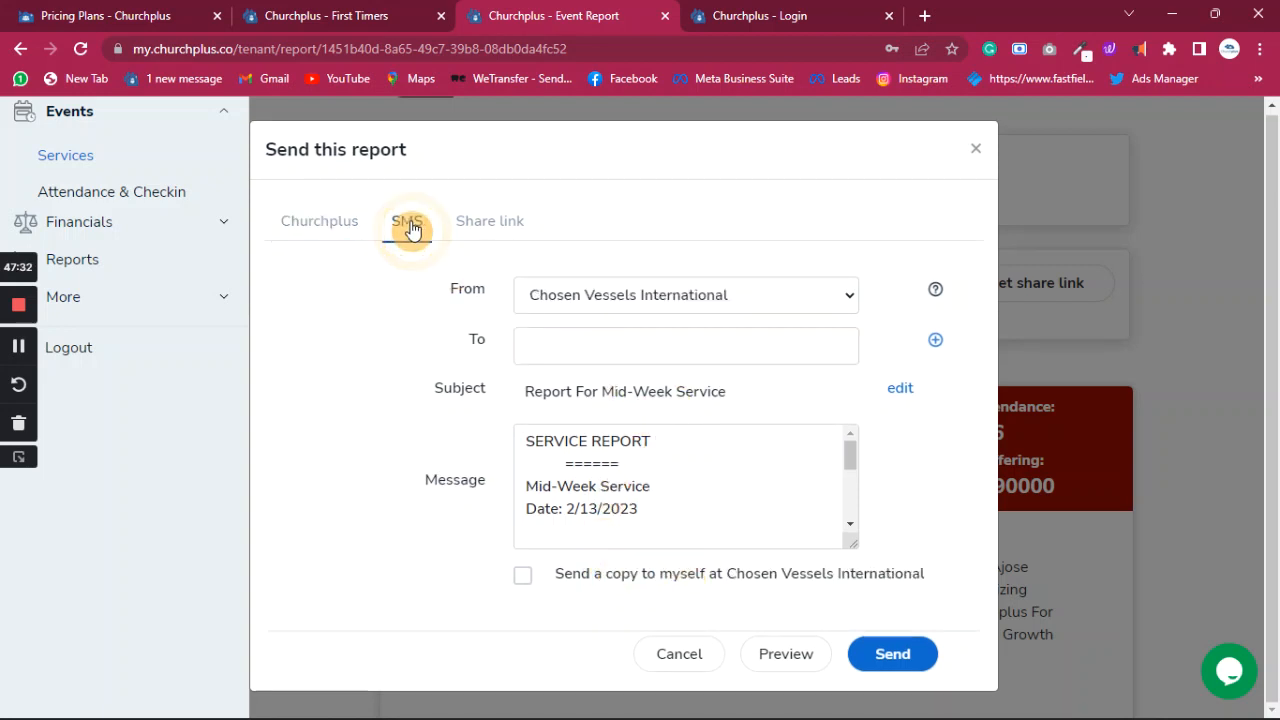
pyautogui.click(603, 345)
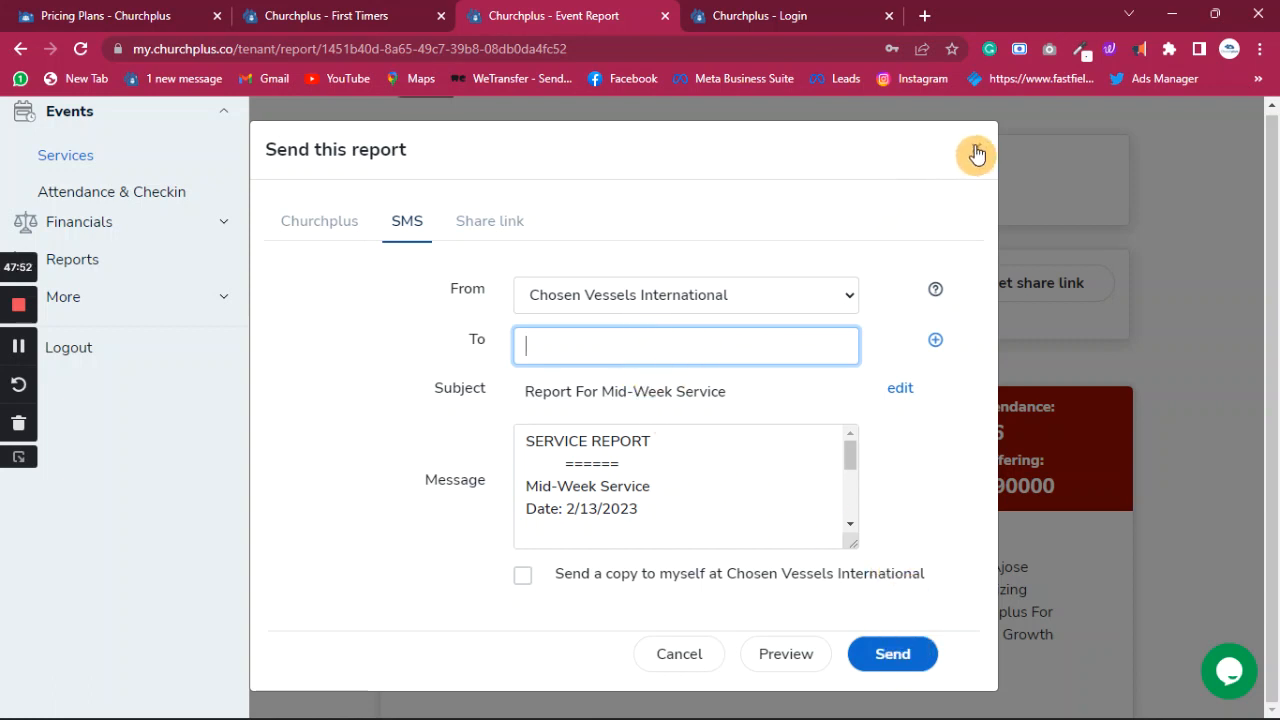
pyautogui.scroll(-5, 648, 450)
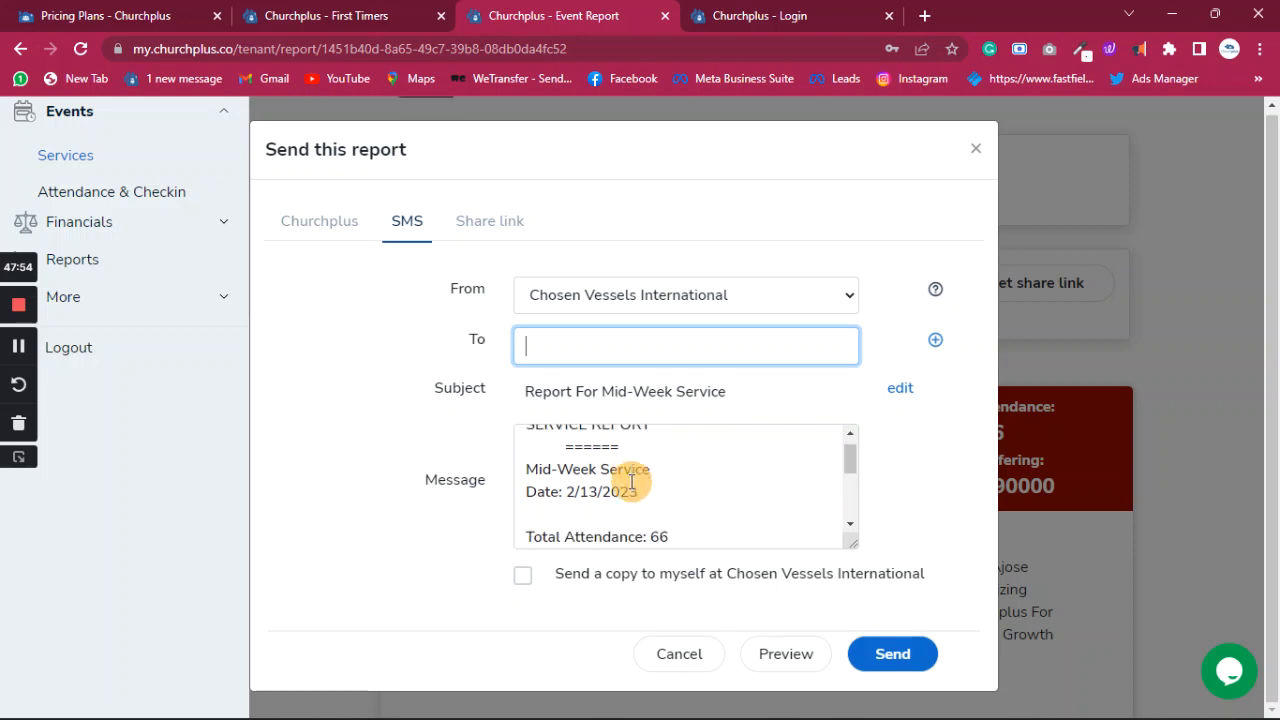
pyautogui.scroll(5, 622, 470)
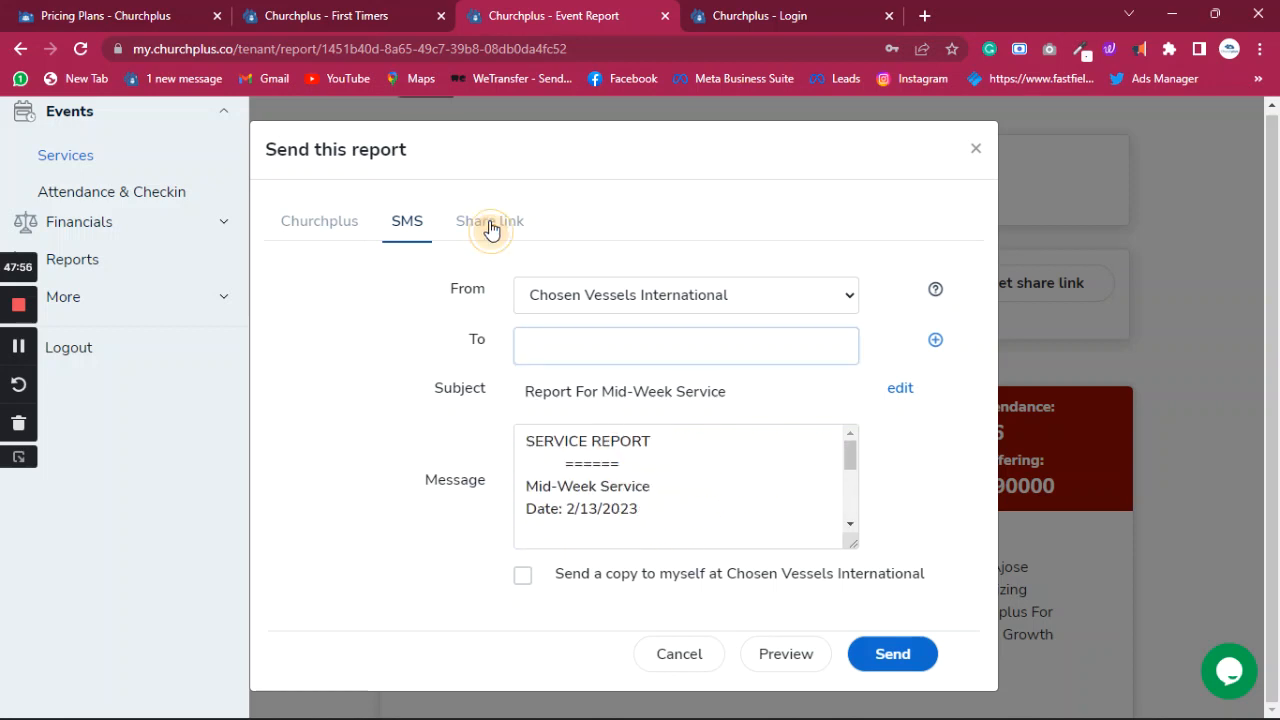
# - Copy the report's share link from the Share link tab and close the dialog
pyautogui.click(490, 222)
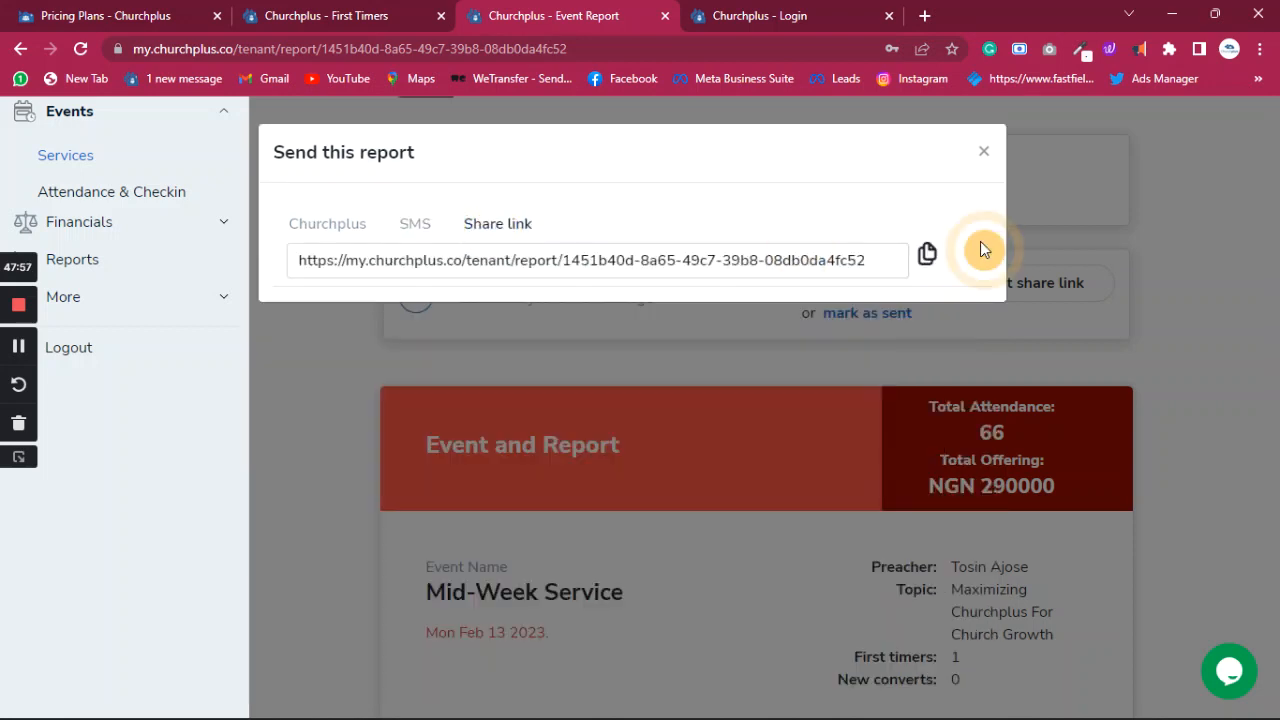
pyautogui.click(927, 257)
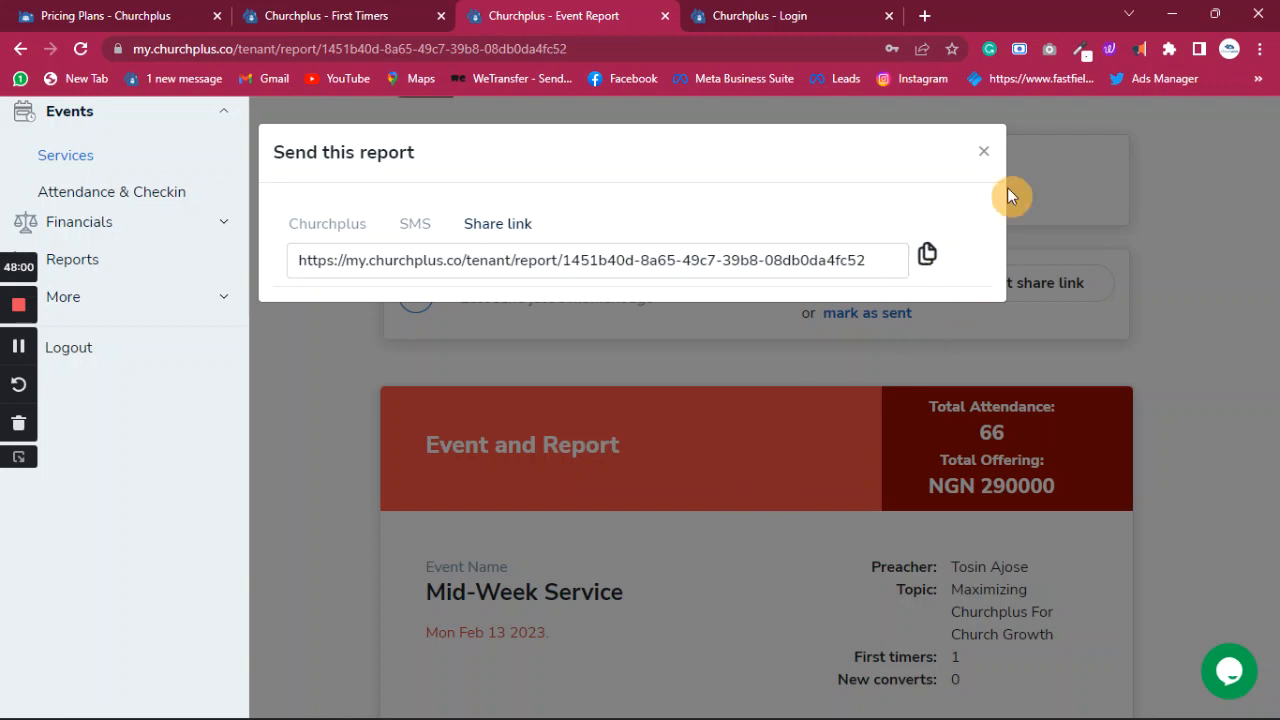
pyautogui.click(983, 151)
# - Scroll through the Mid-Week Service report and back up to the top
pyautogui.scroll(-5, 710, 435)
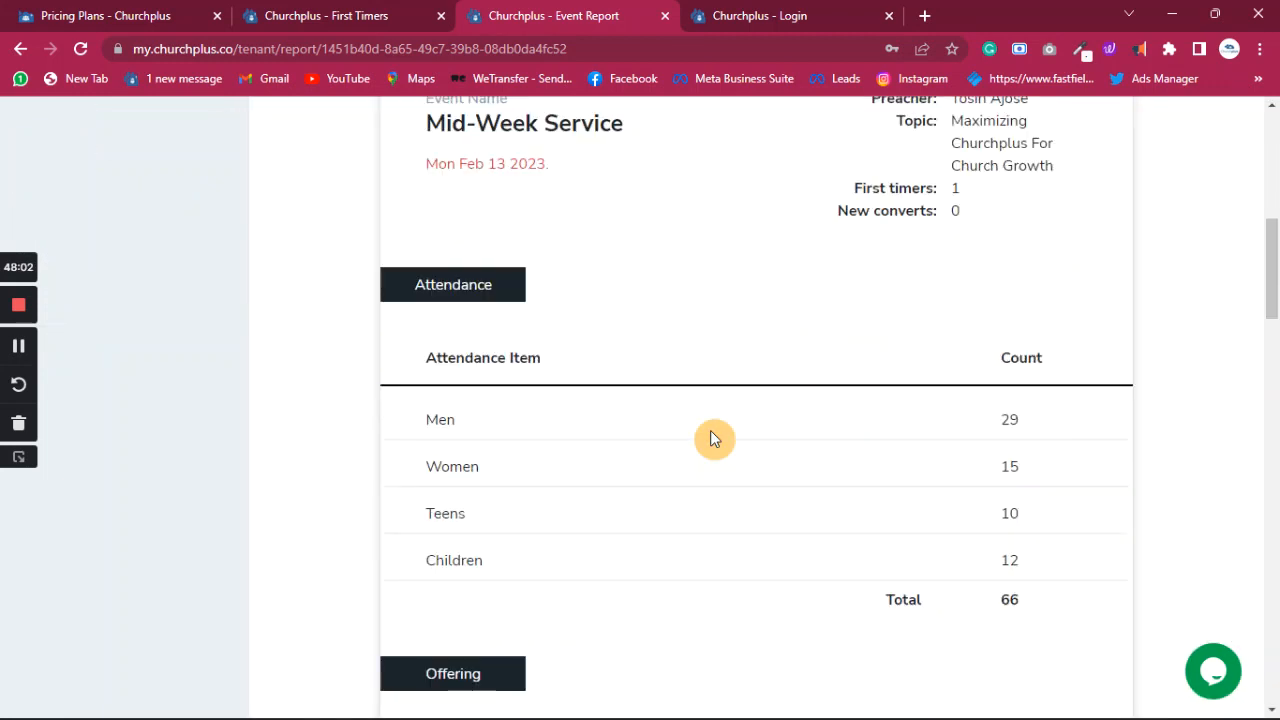
pyautogui.scroll(-6, 710, 435)
pyautogui.scroll(3, 709, 430)
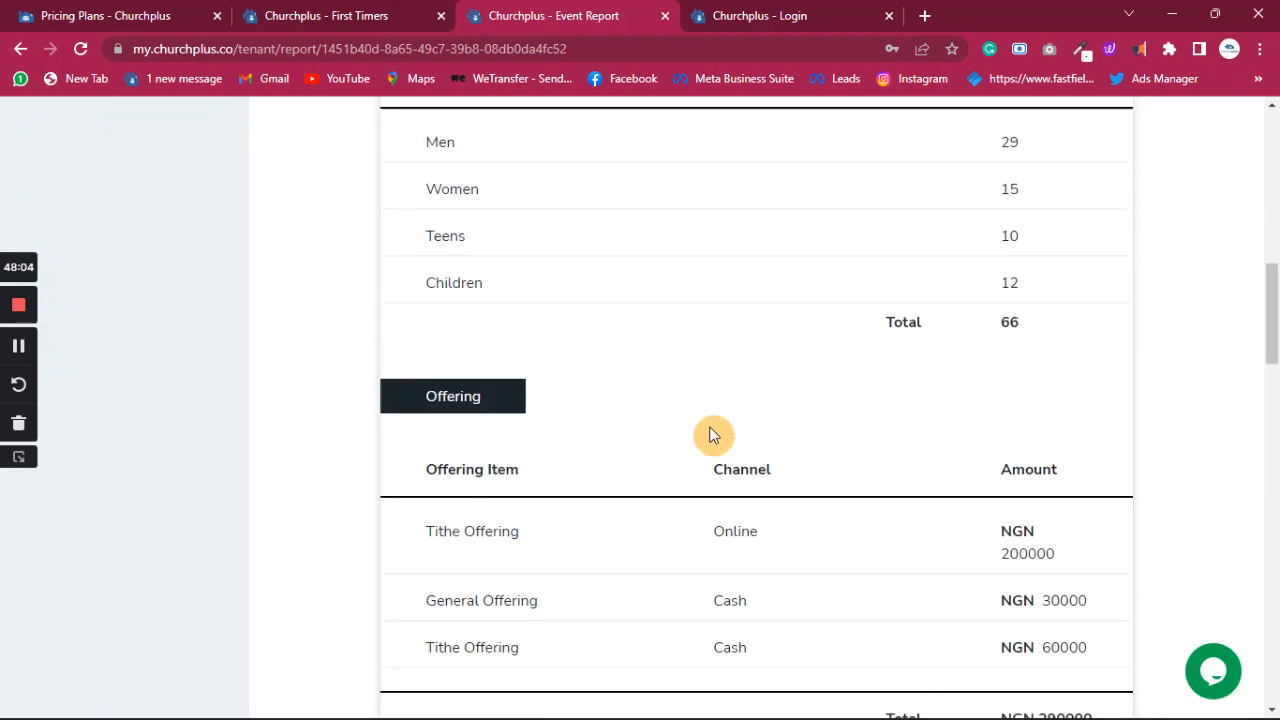
pyautogui.scroll(8, 710, 432)
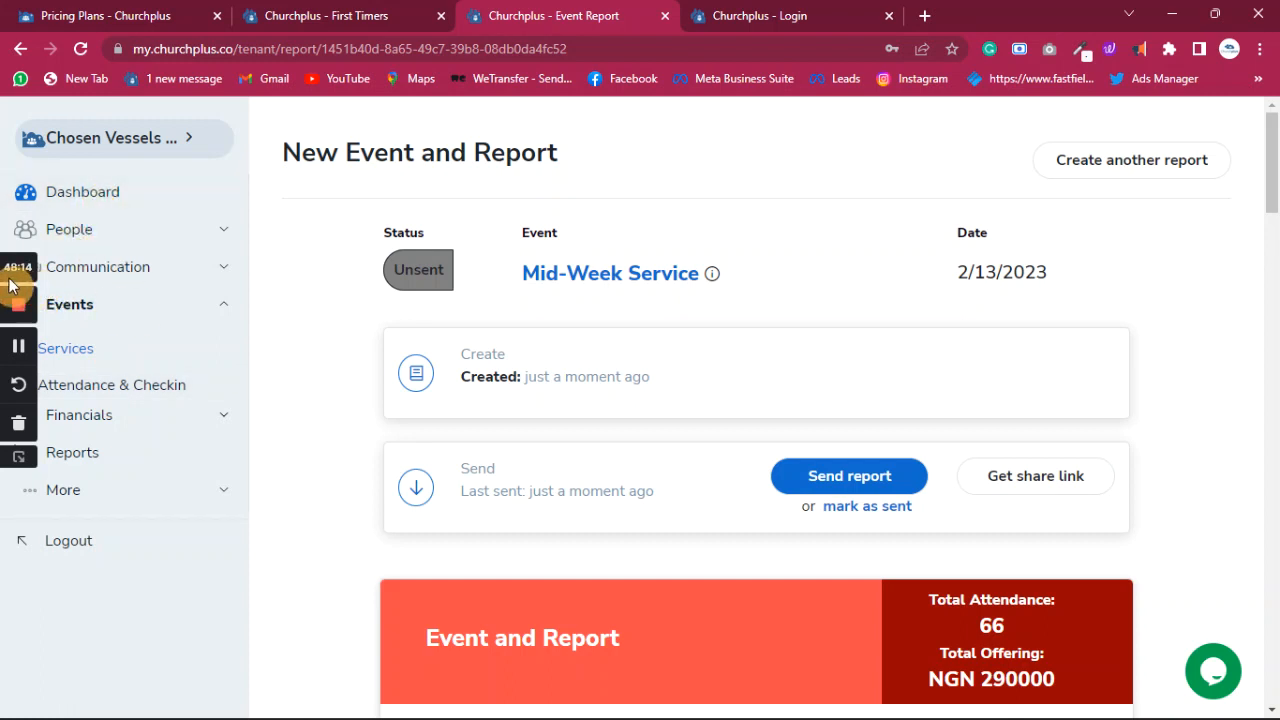
pyautogui.scroll(-4, 420, 414)
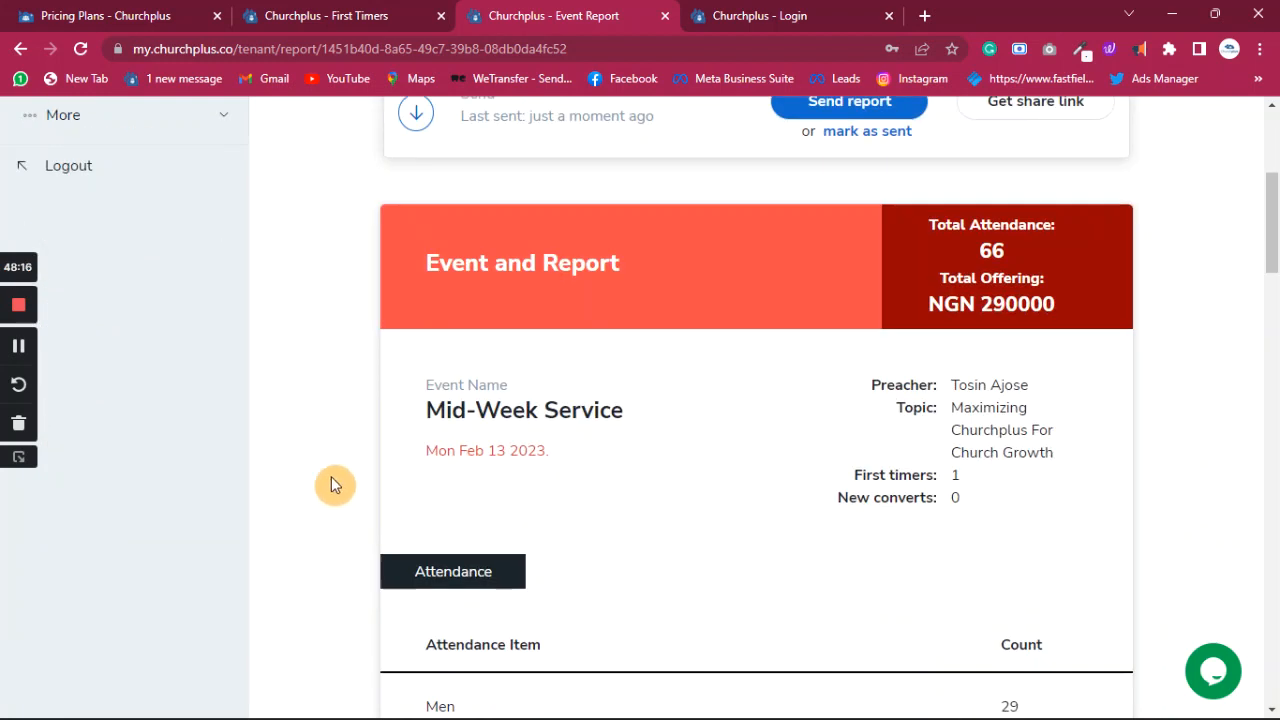
pyautogui.scroll(-6, 354, 486)
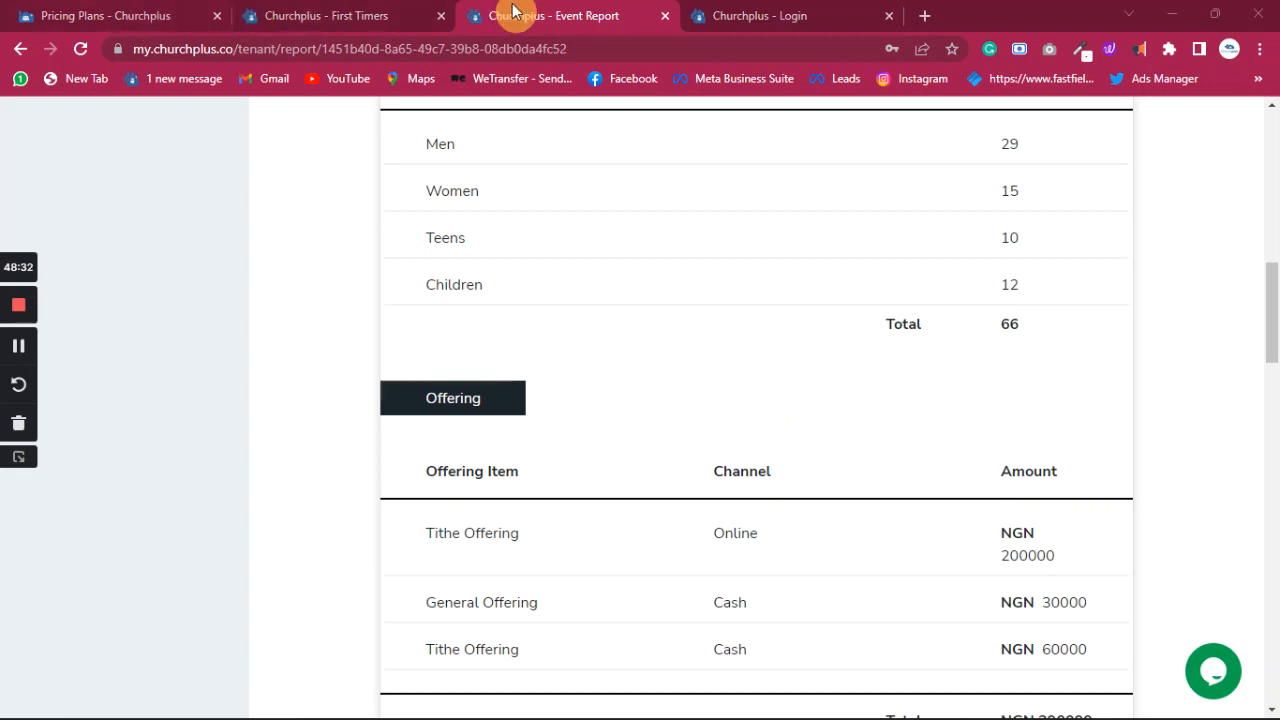
pyautogui.click(304, 308)
pyautogui.scroll(10, 304, 308)
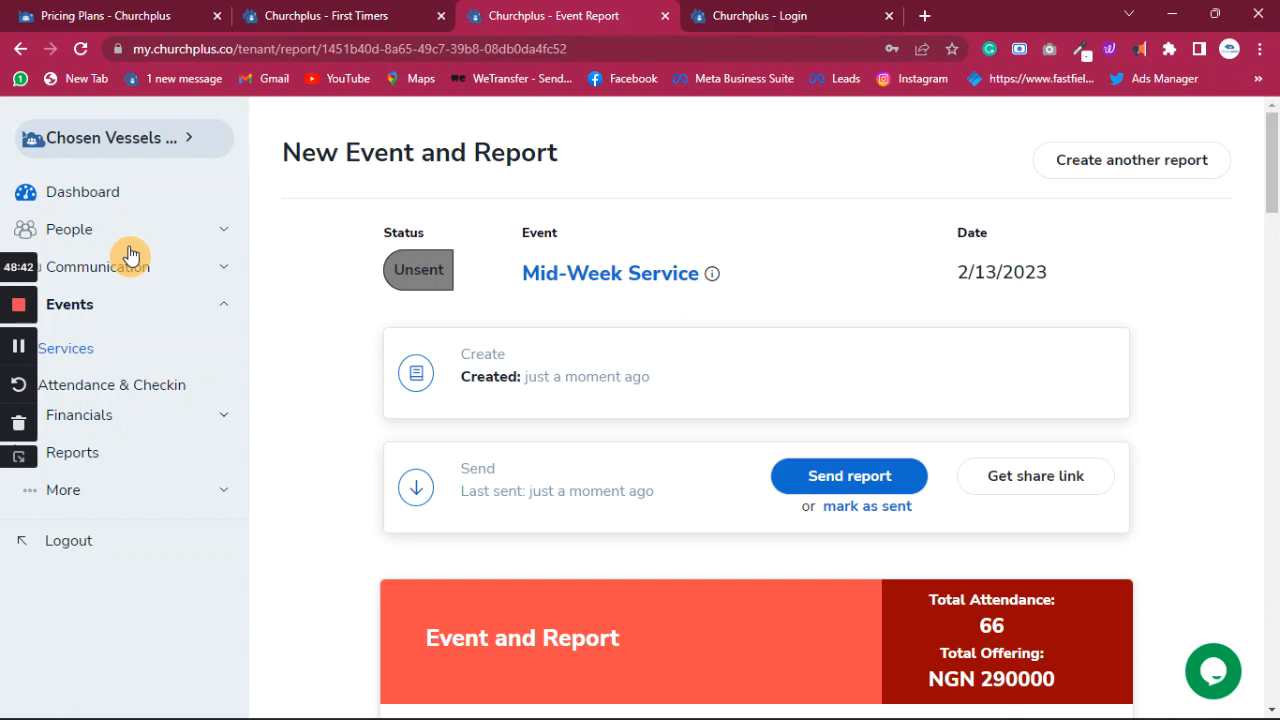
# - Go from the Dashboard through the Financials section to the Online Donation page
pyautogui.click(87, 198)
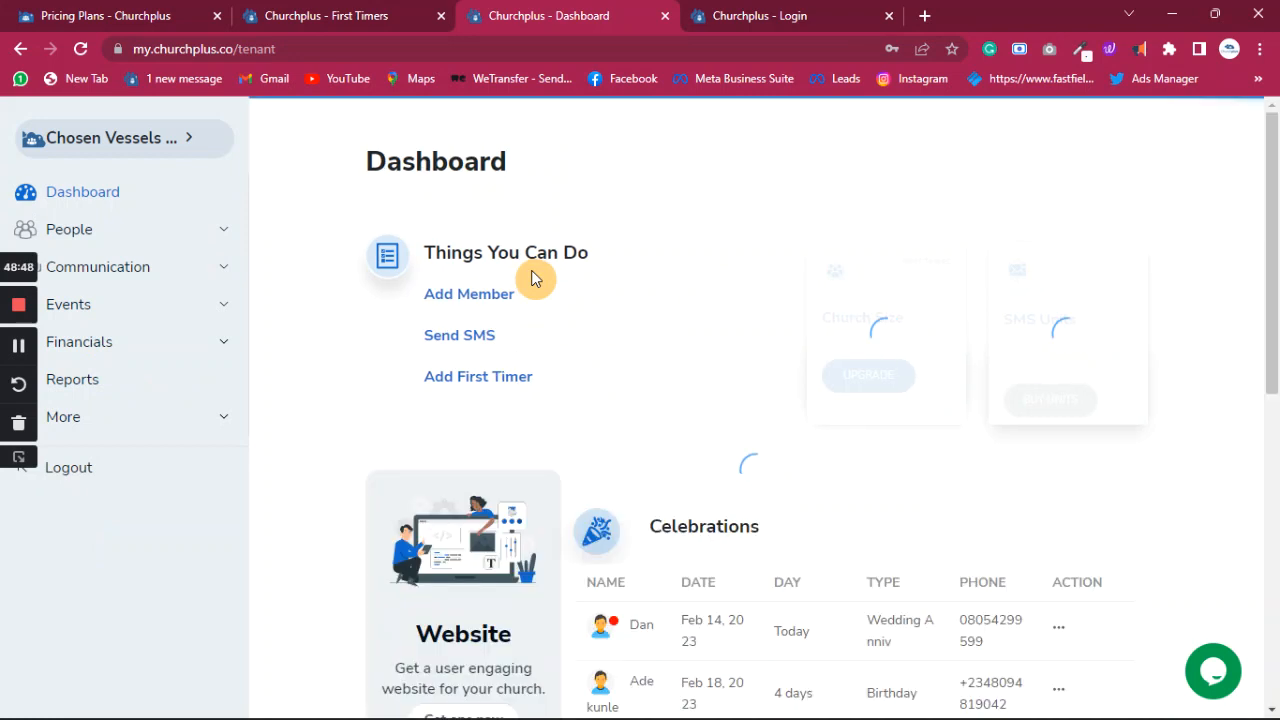
pyautogui.scroll(-6, 520, 475)
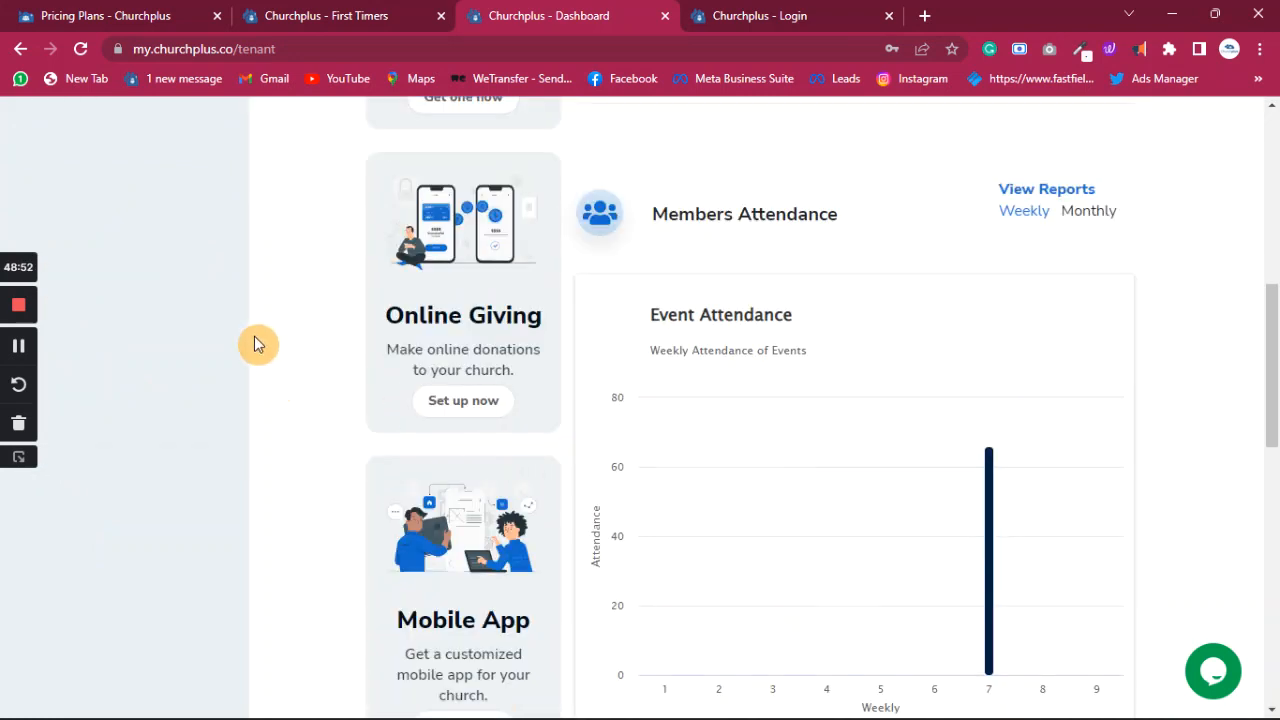
pyautogui.scroll(6, 240, 320)
pyautogui.click(90, 348)
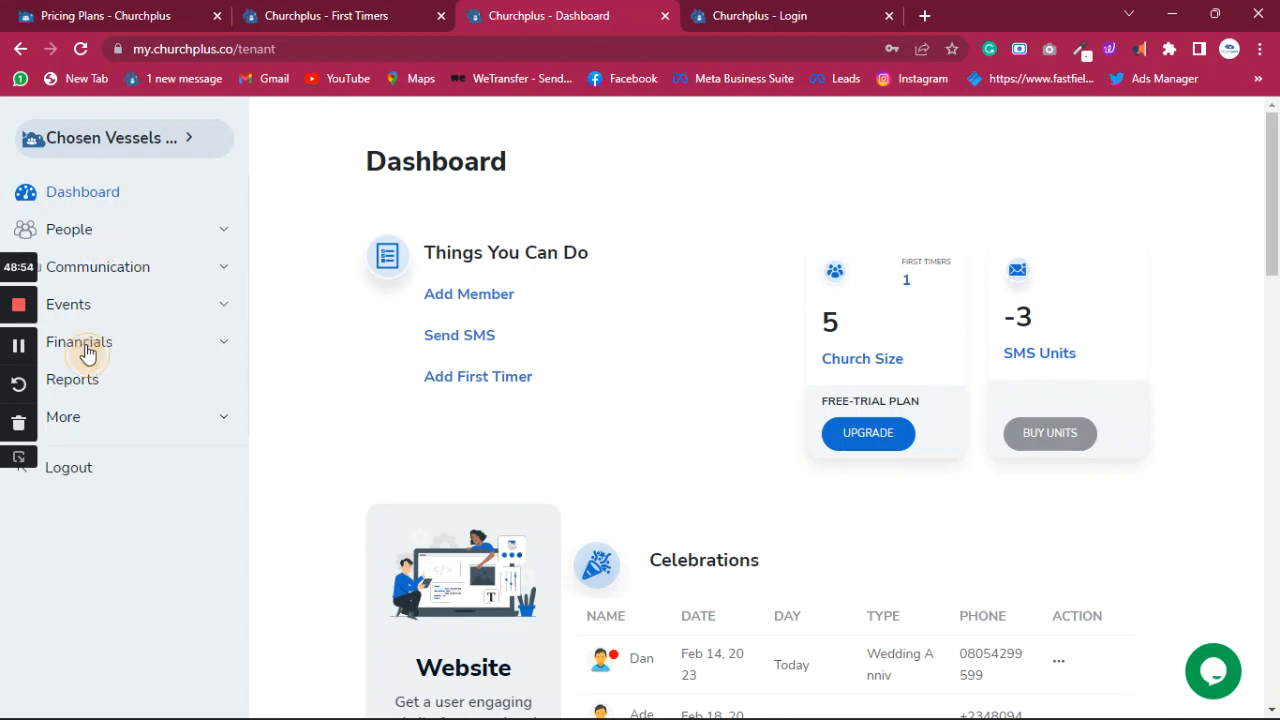
pyautogui.click(82, 397)
pyautogui.click(90, 425)
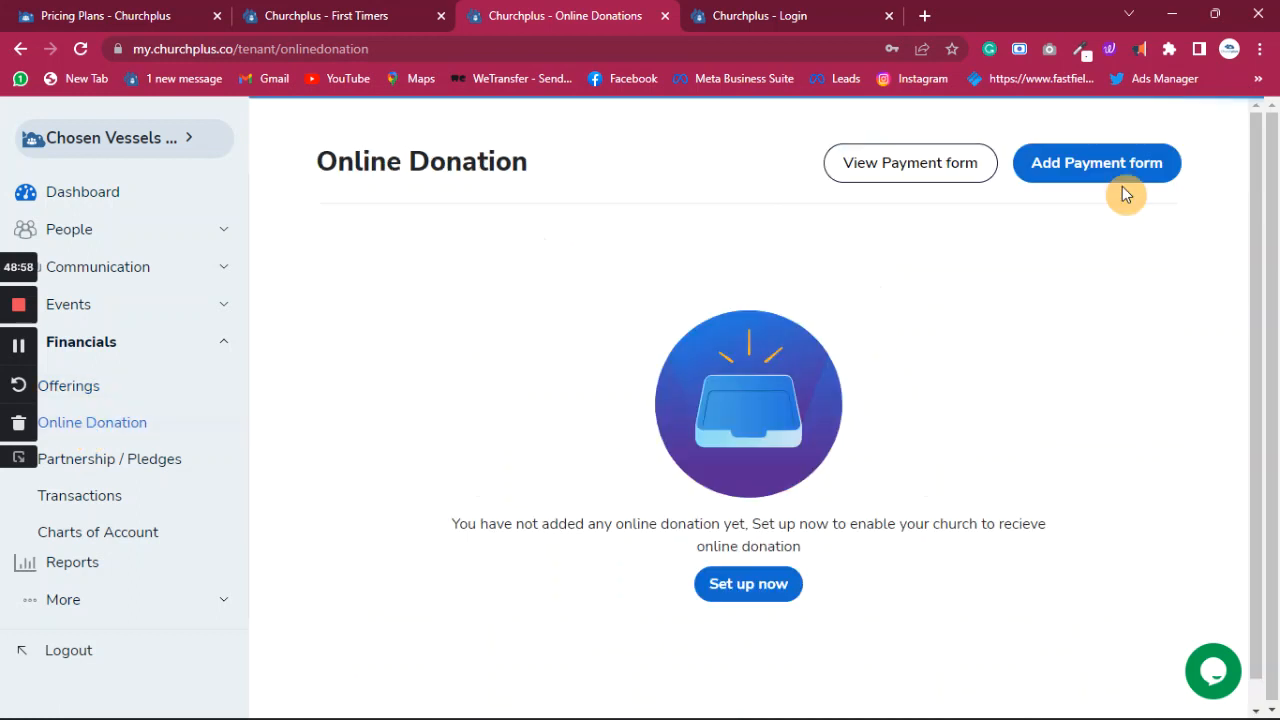
# - Add an active payment form named 'Welfare Project' and browse the Contribution Item list
pyautogui.click(1120, 170)
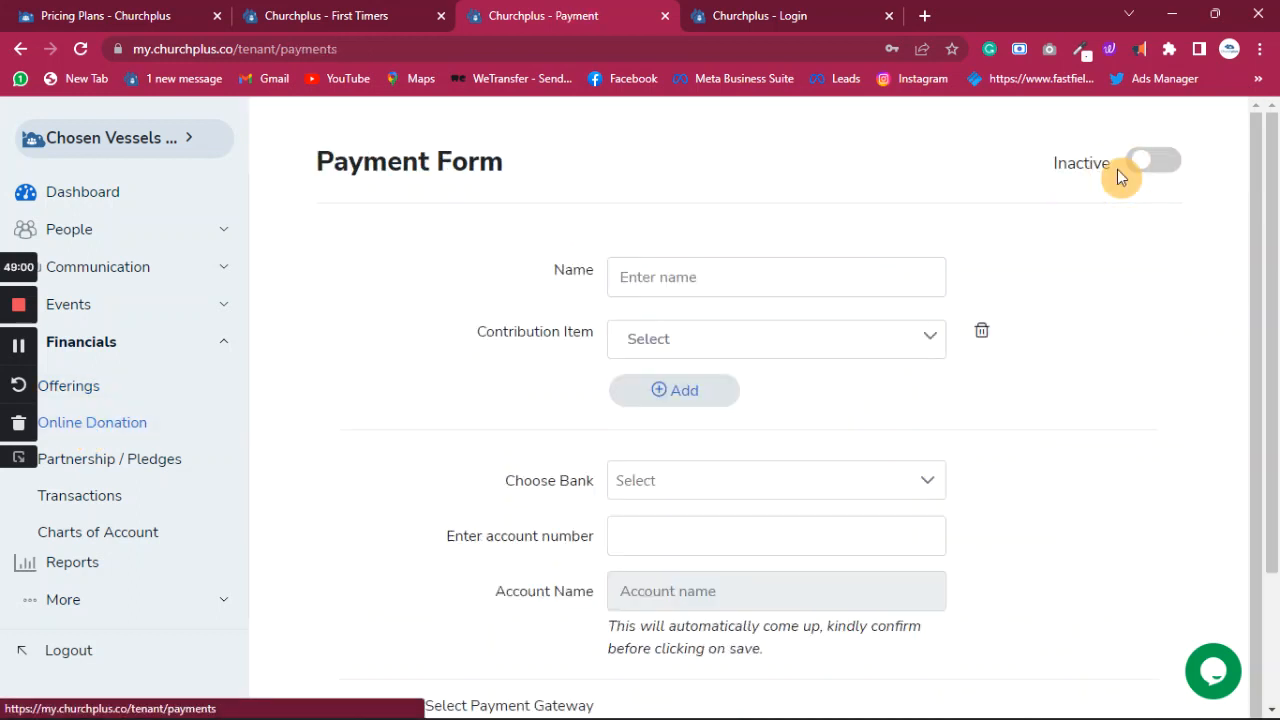
pyautogui.click(783, 274)
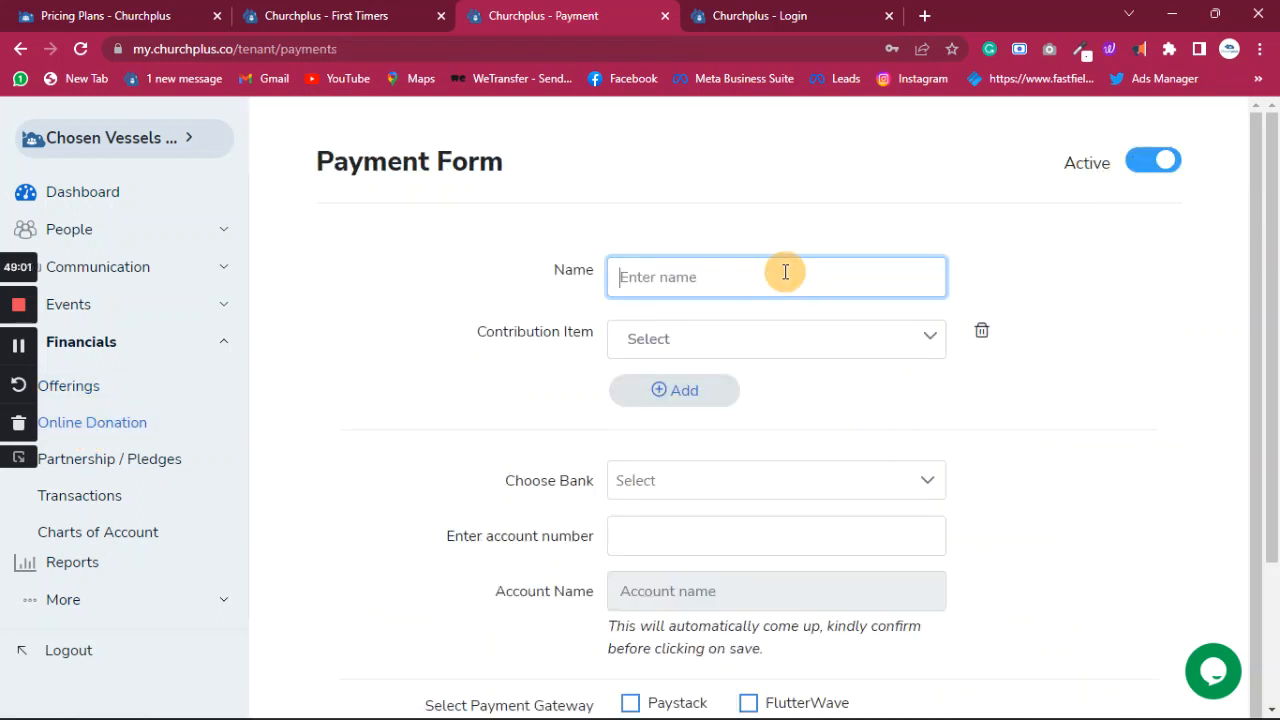
pyautogui.write('Welfare Project')
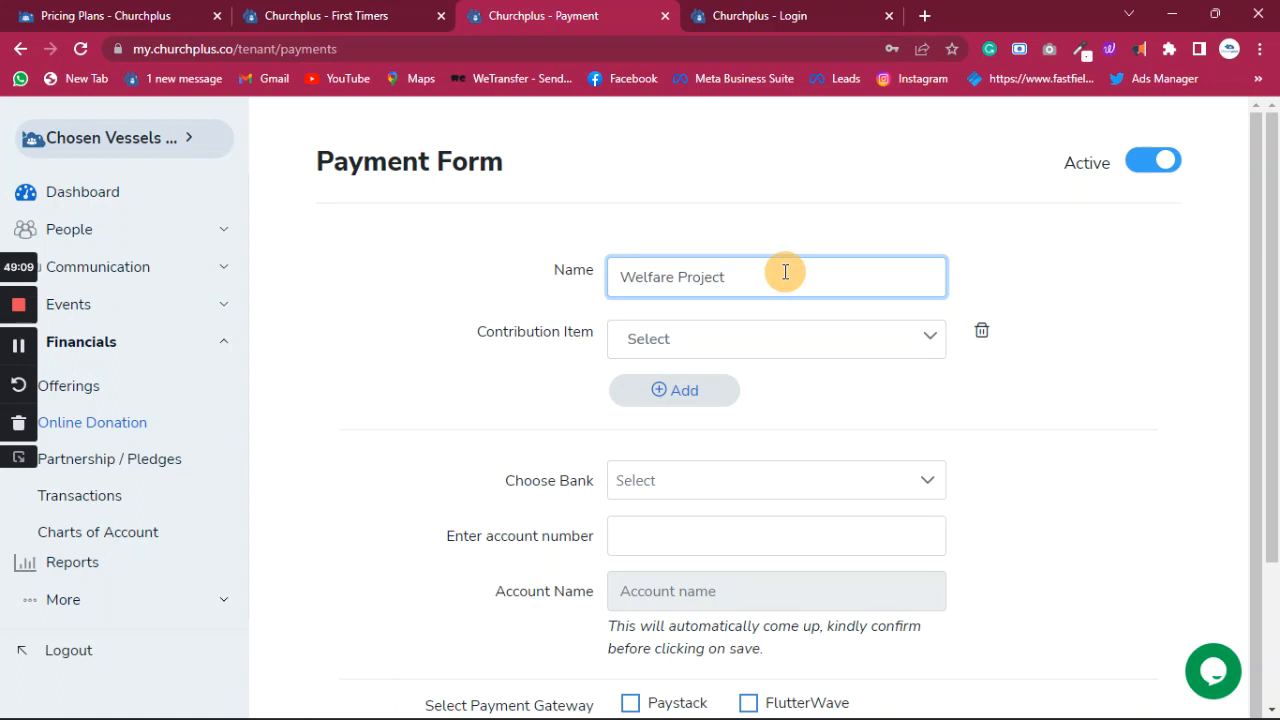
pyautogui.click(857, 337)
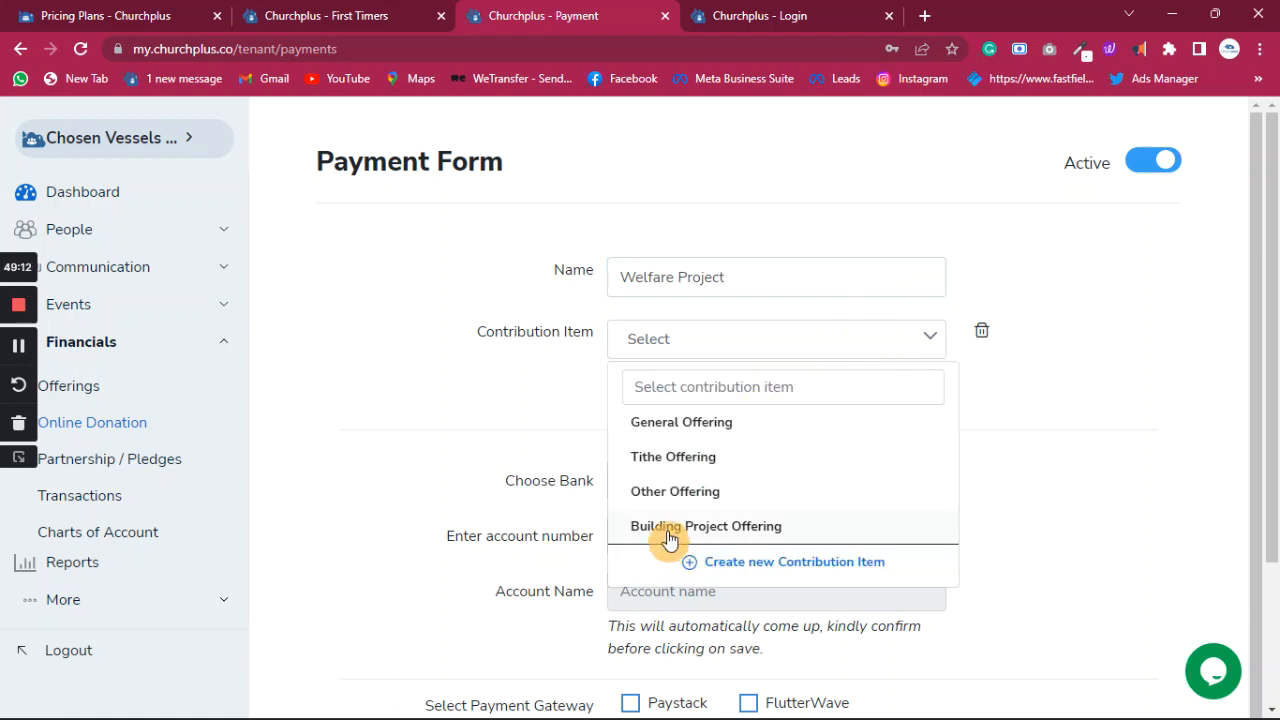
pyautogui.scroll(-1, 781, 493)
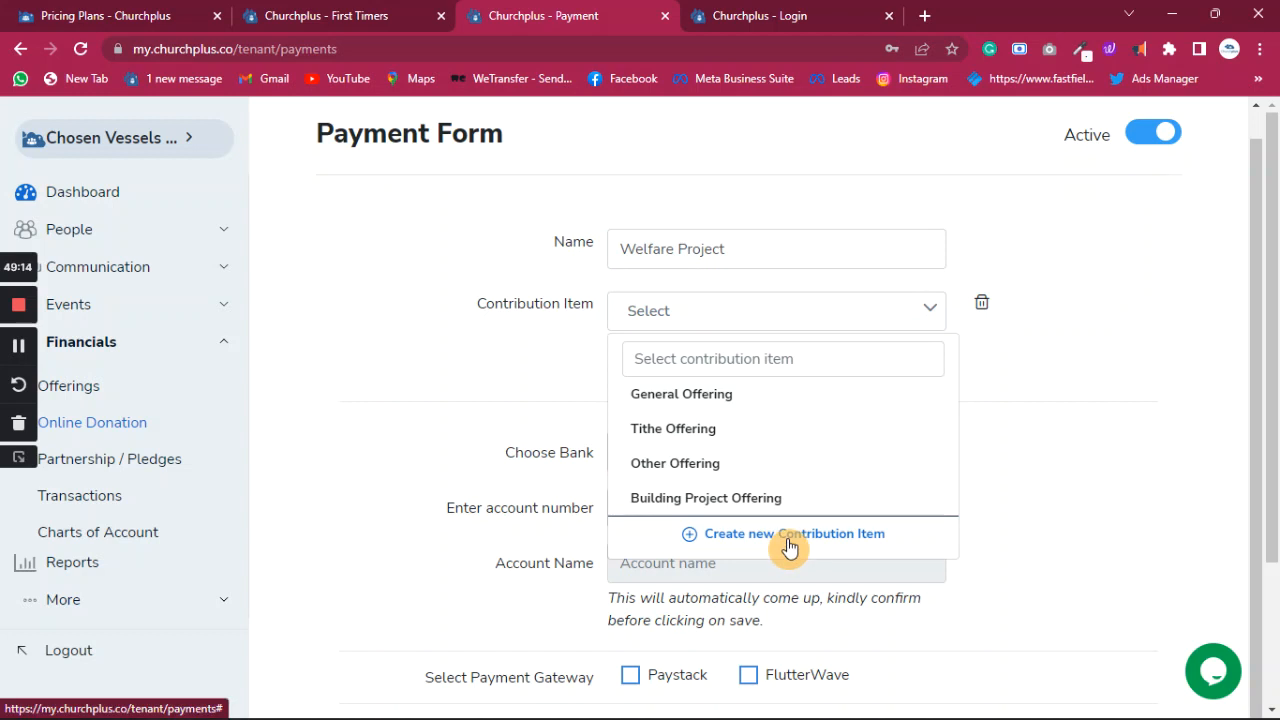
# - Try saving a new 'Welfare Project' contribution item with no income or cash account; it fails
pyautogui.click(789, 541)
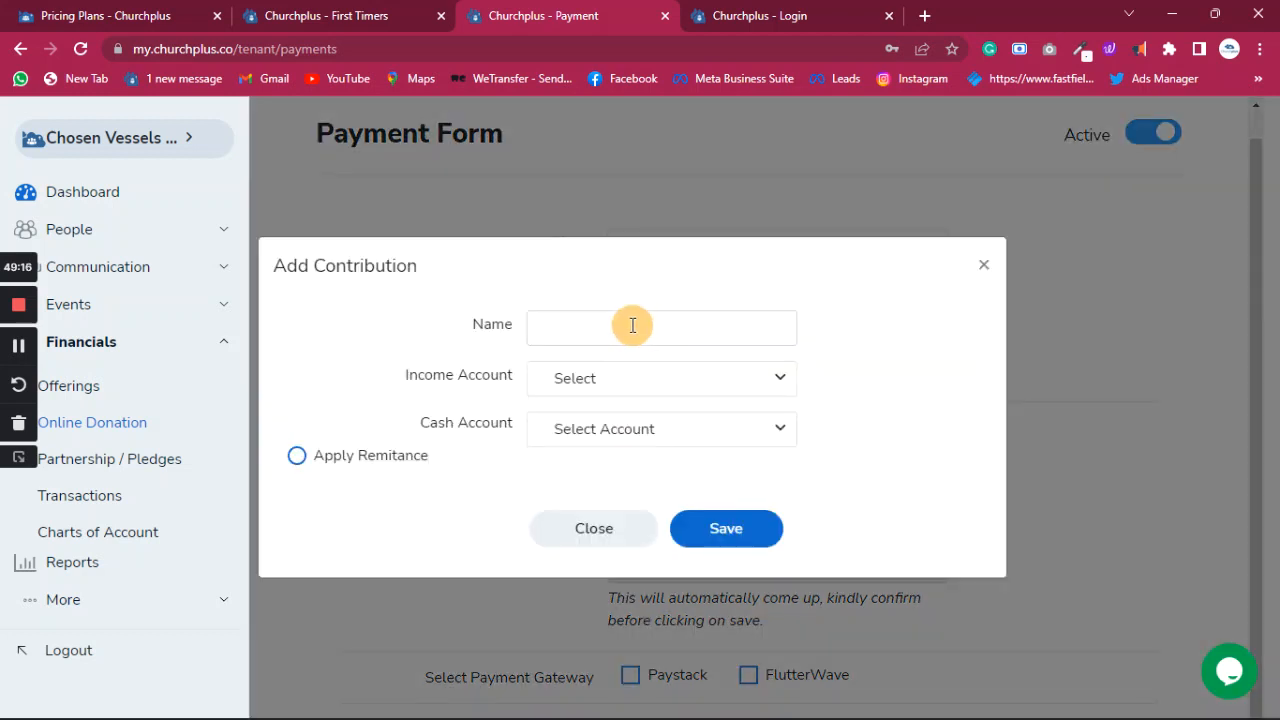
pyautogui.click(631, 330)
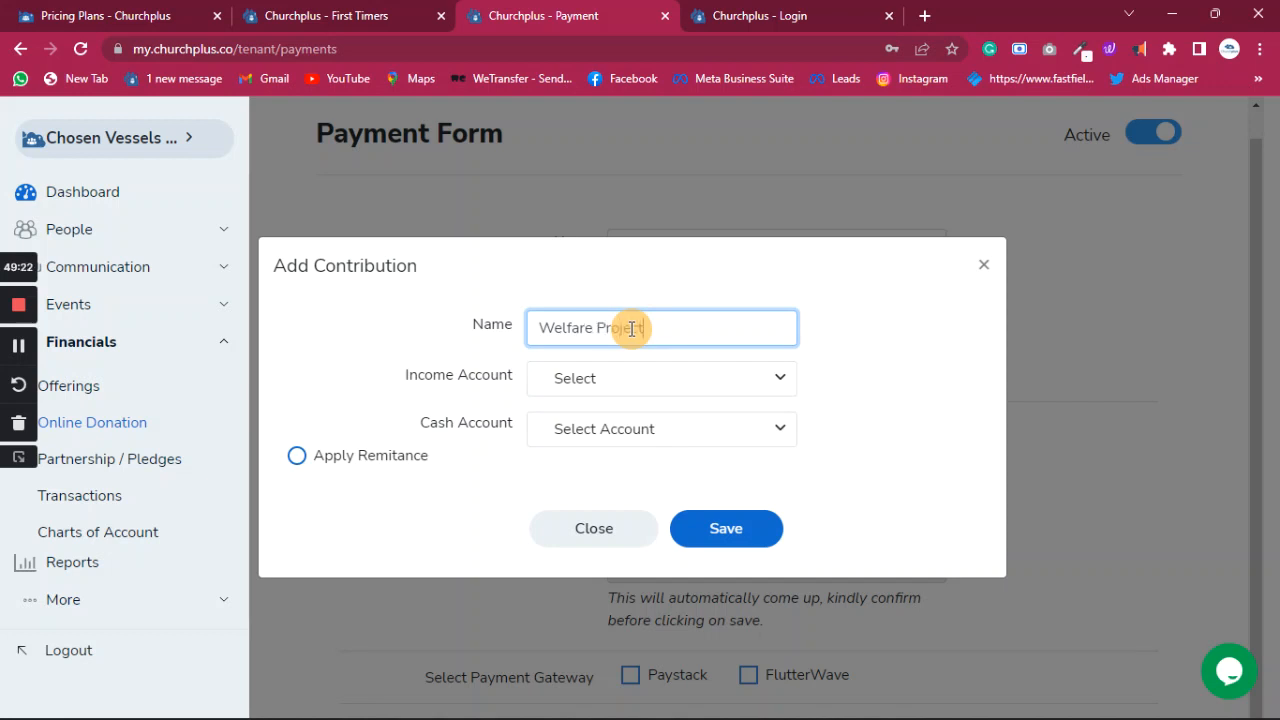
pyautogui.click(724, 376)
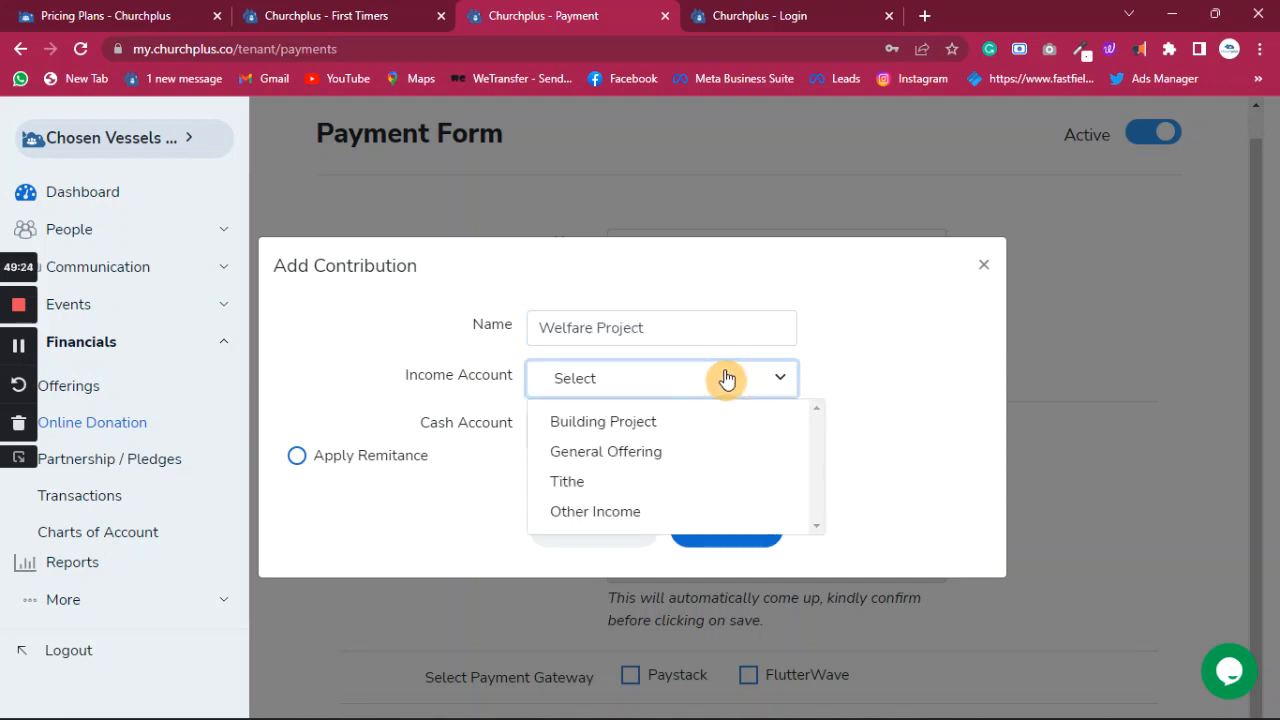
pyautogui.click(723, 386)
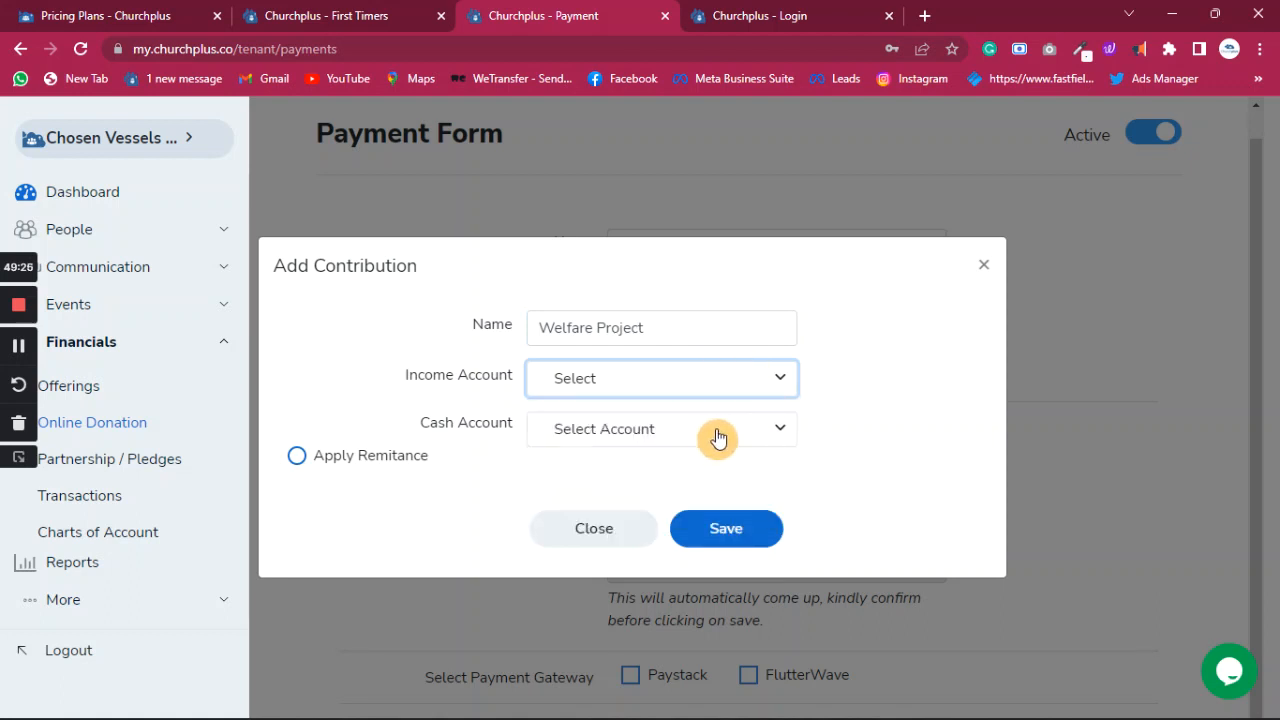
pyautogui.click(720, 435)
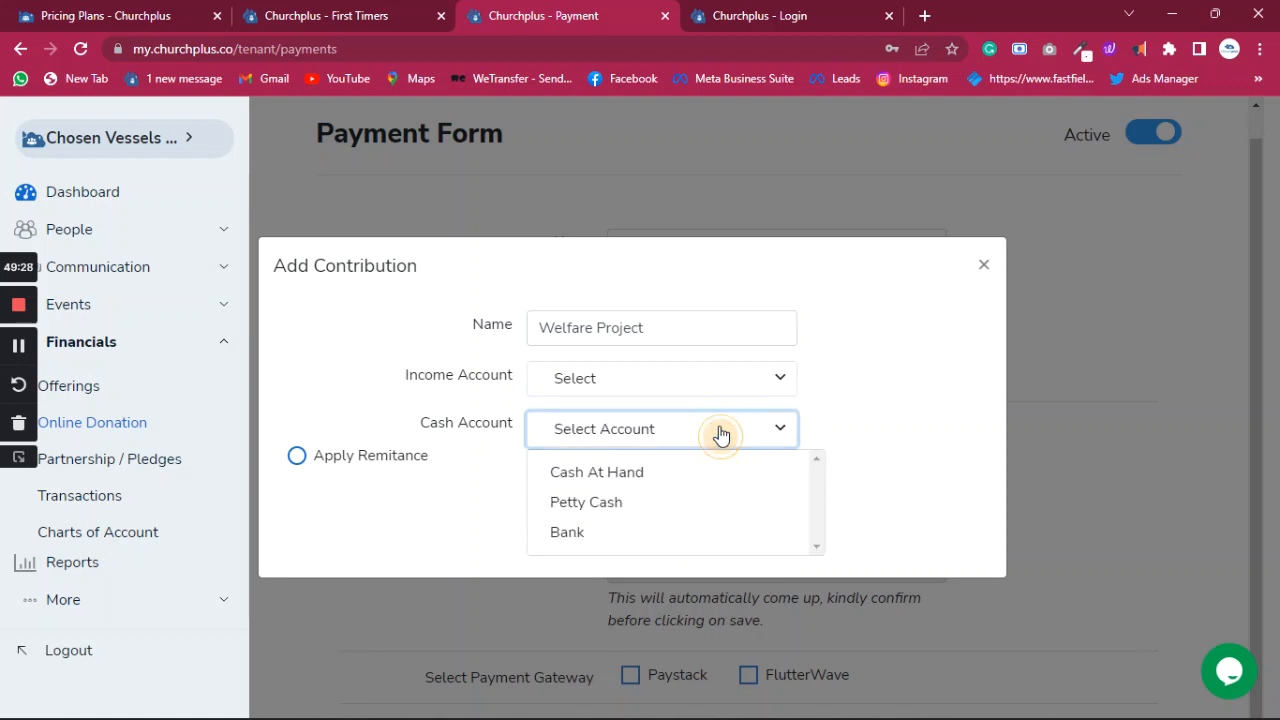
pyautogui.click(720, 435)
pyautogui.click(726, 530)
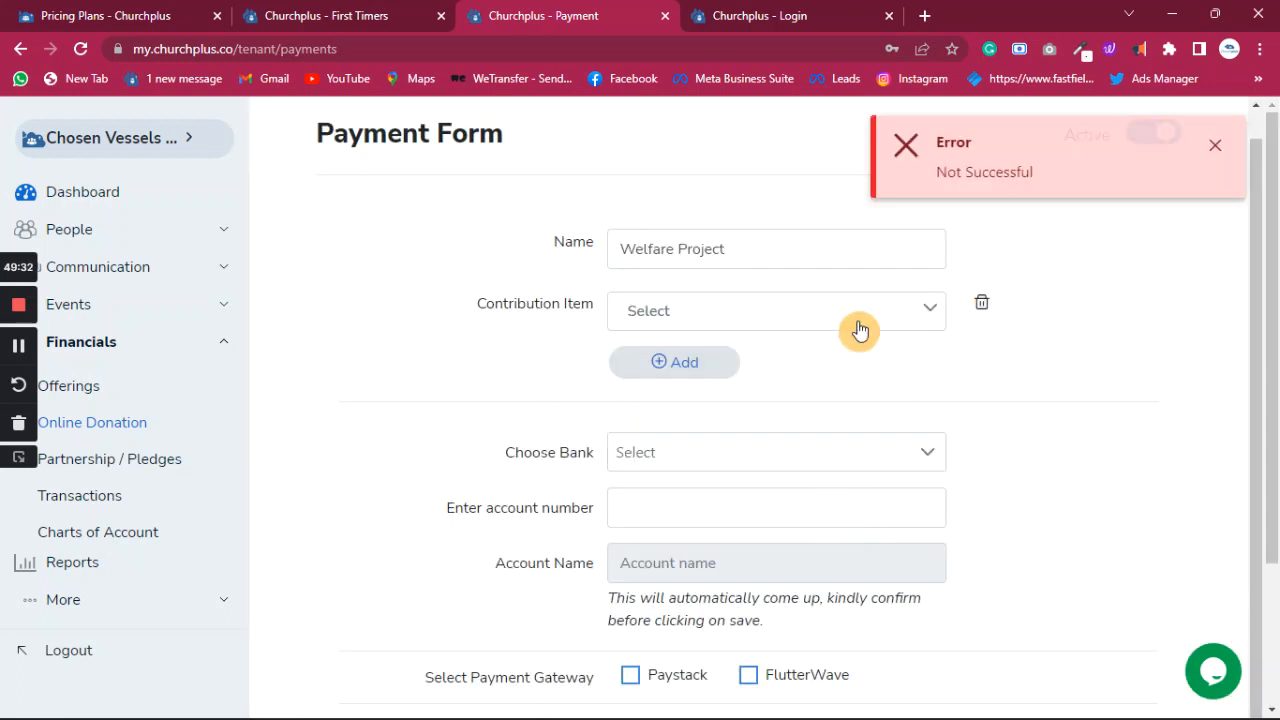
pyautogui.click(778, 305)
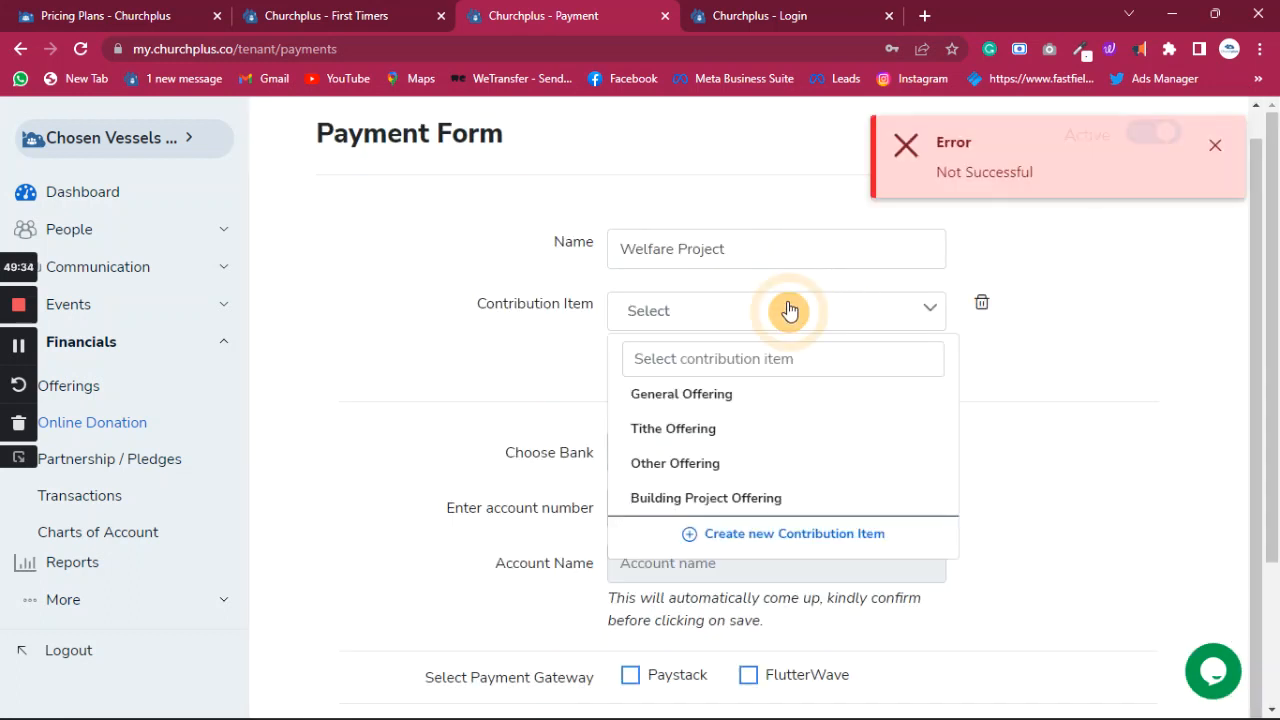
pyautogui.click(846, 314)
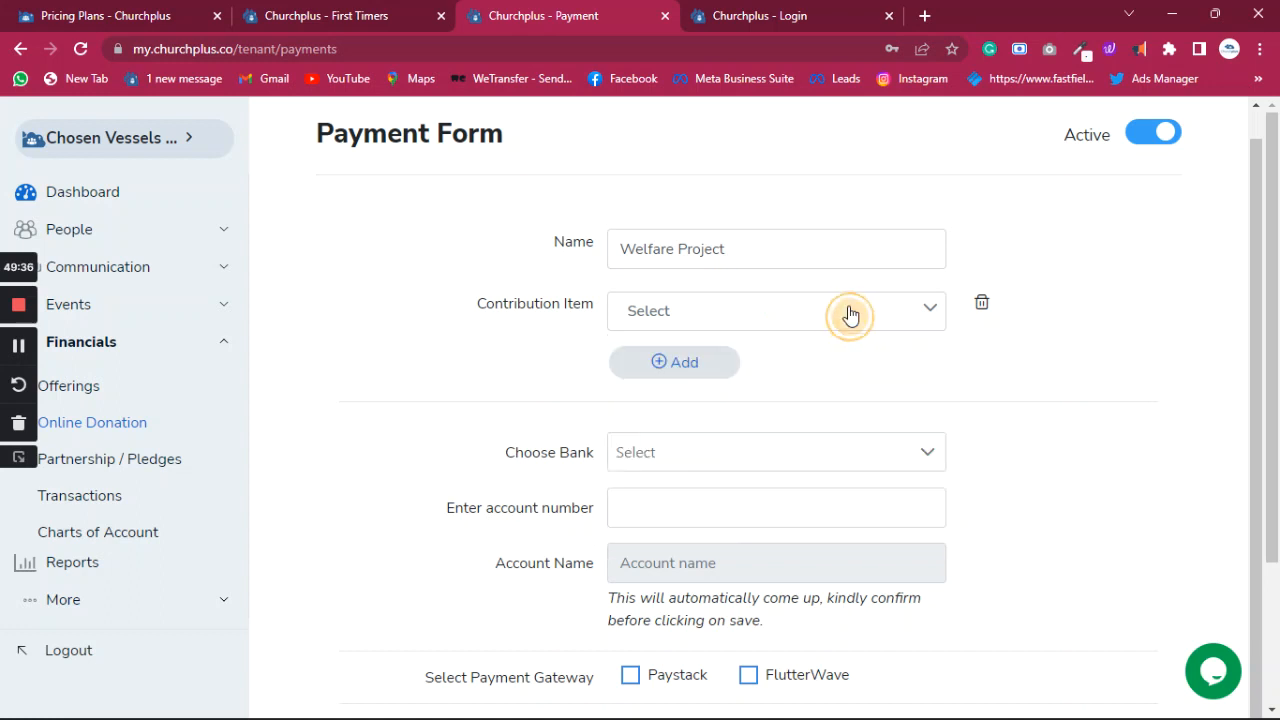
# - Set the payment form's contribution item to Other Offering
pyautogui.click(778, 314)
pyautogui.scroll(-3, 749, 477)
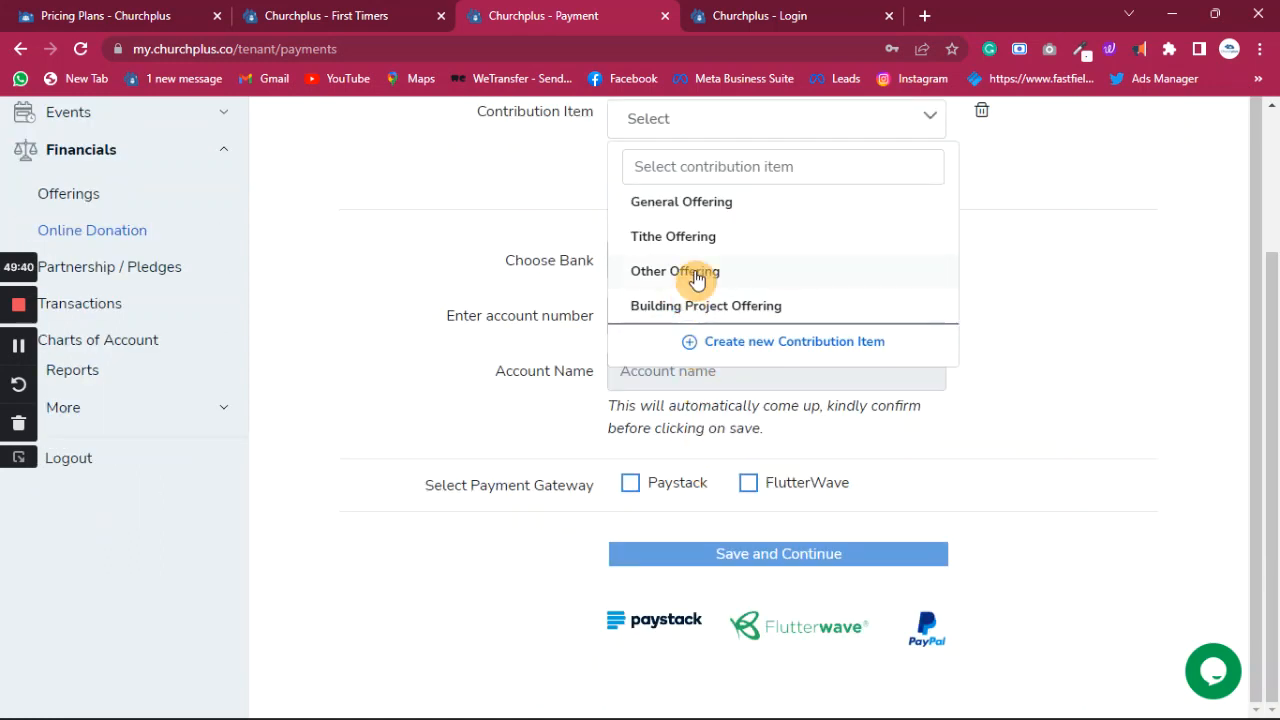
pyautogui.click(692, 271)
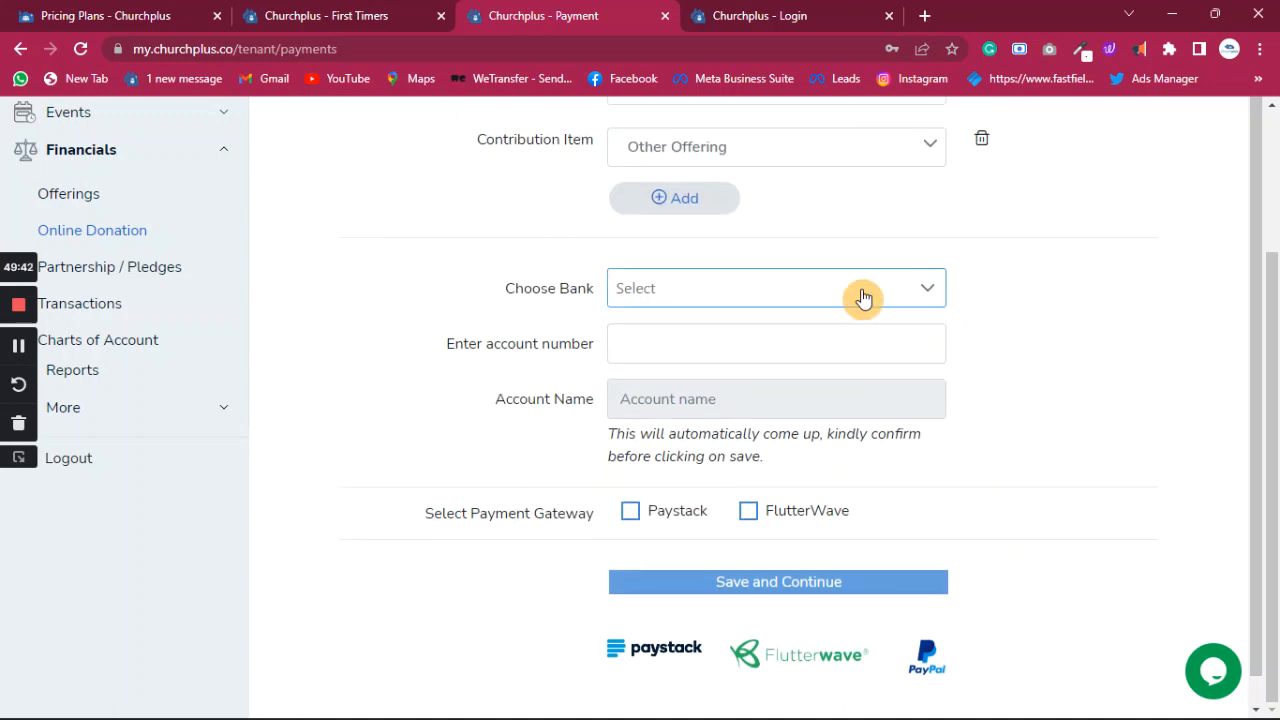
pyautogui.scroll(2, 871, 285)
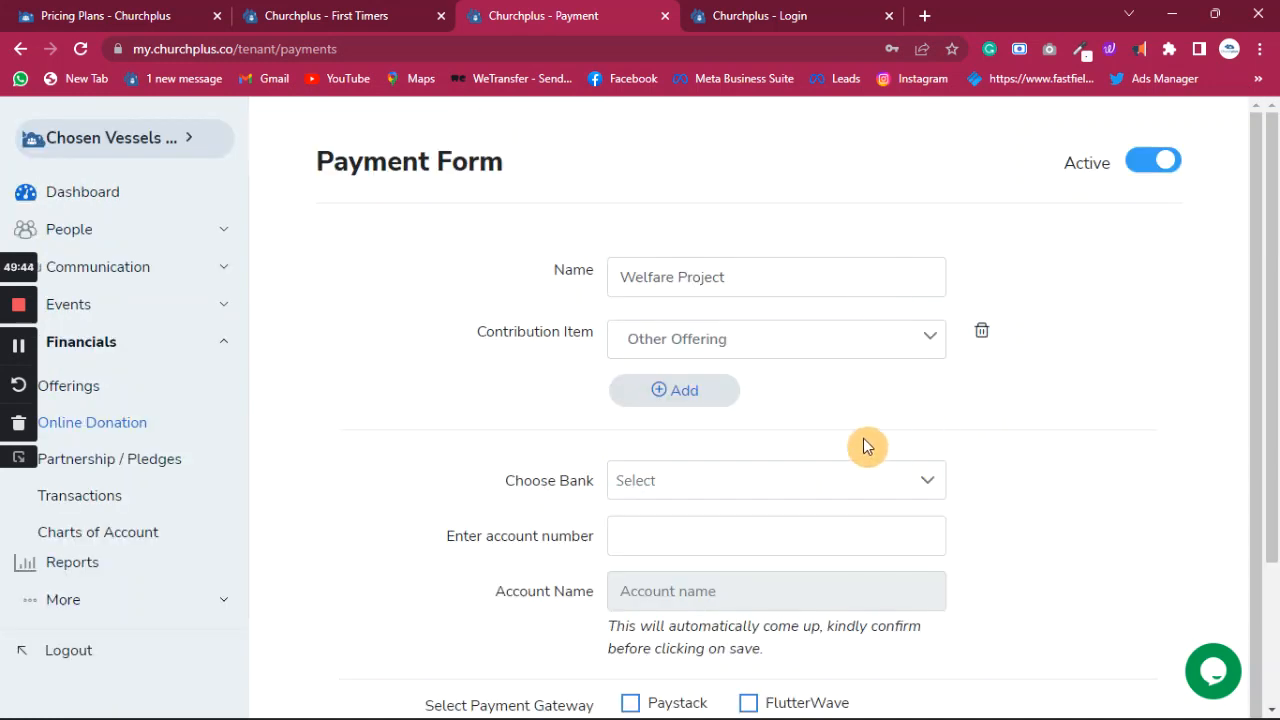
pyautogui.scroll(-1, 847, 427)
# - Choose Zenith bank PLC, enter the account number, and verify the account name
pyautogui.click(835, 459)
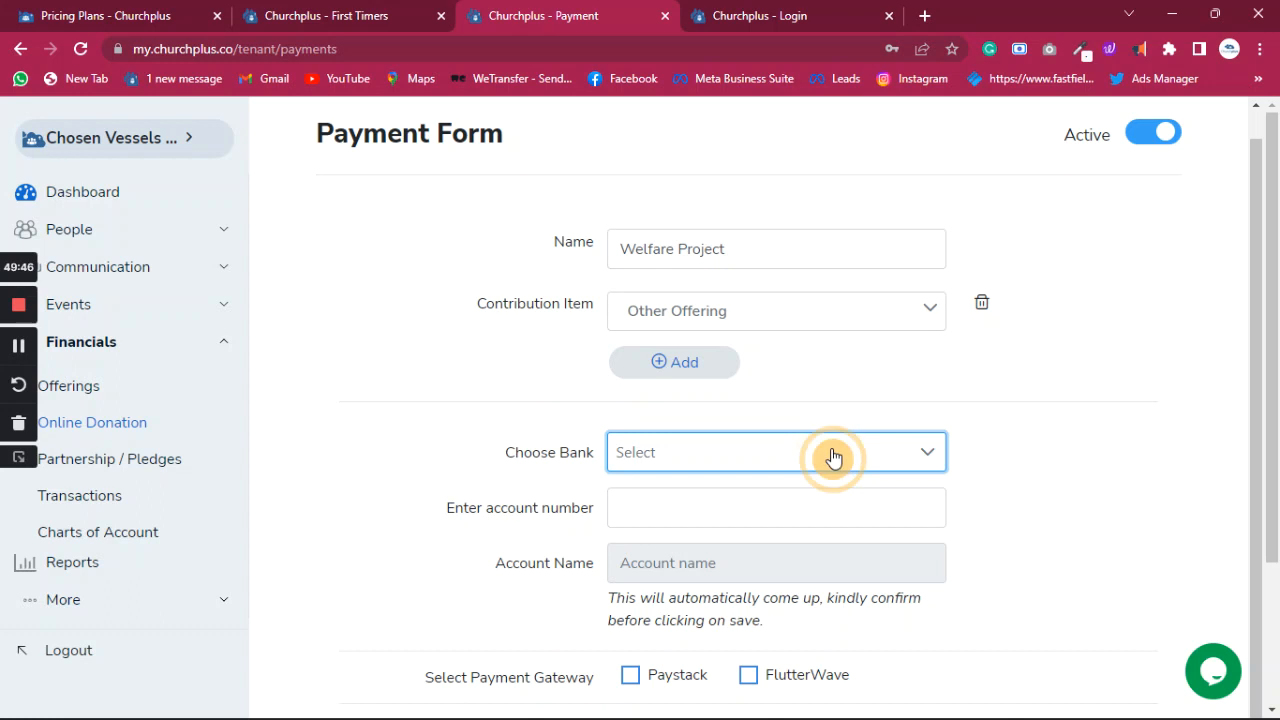
pyautogui.click(751, 463)
pyautogui.click(687, 271)
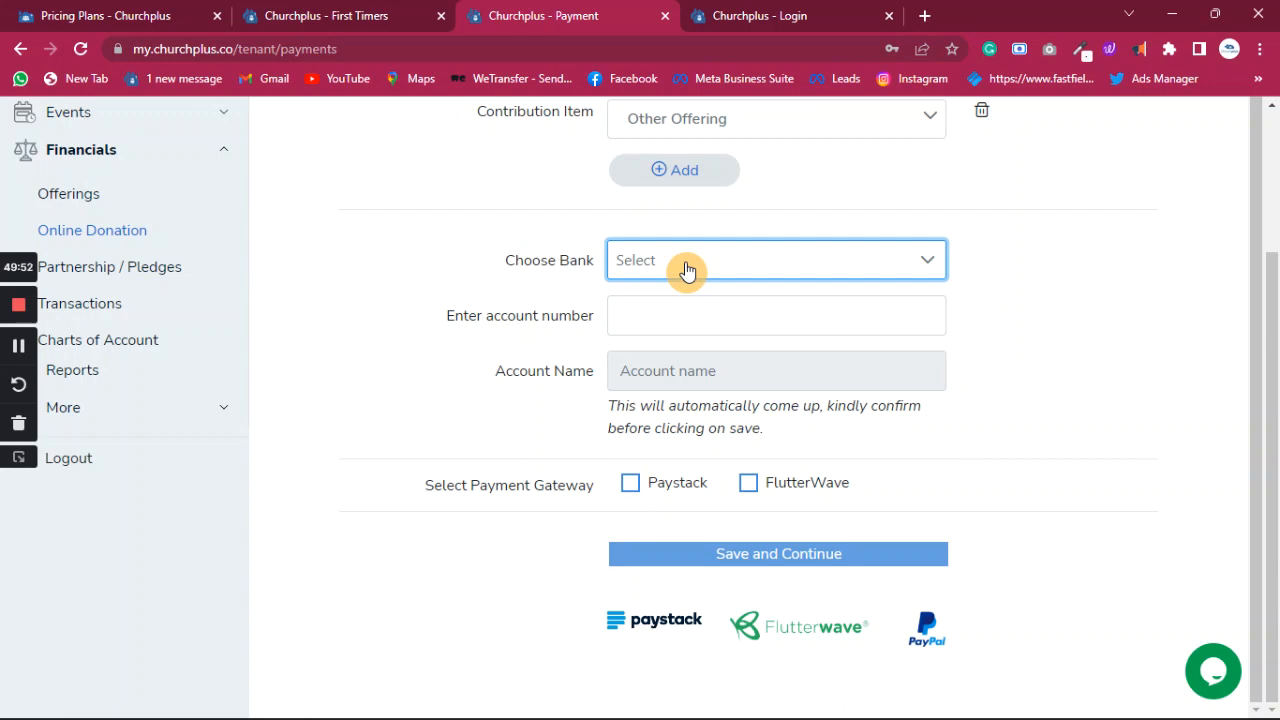
pyautogui.click(687, 271)
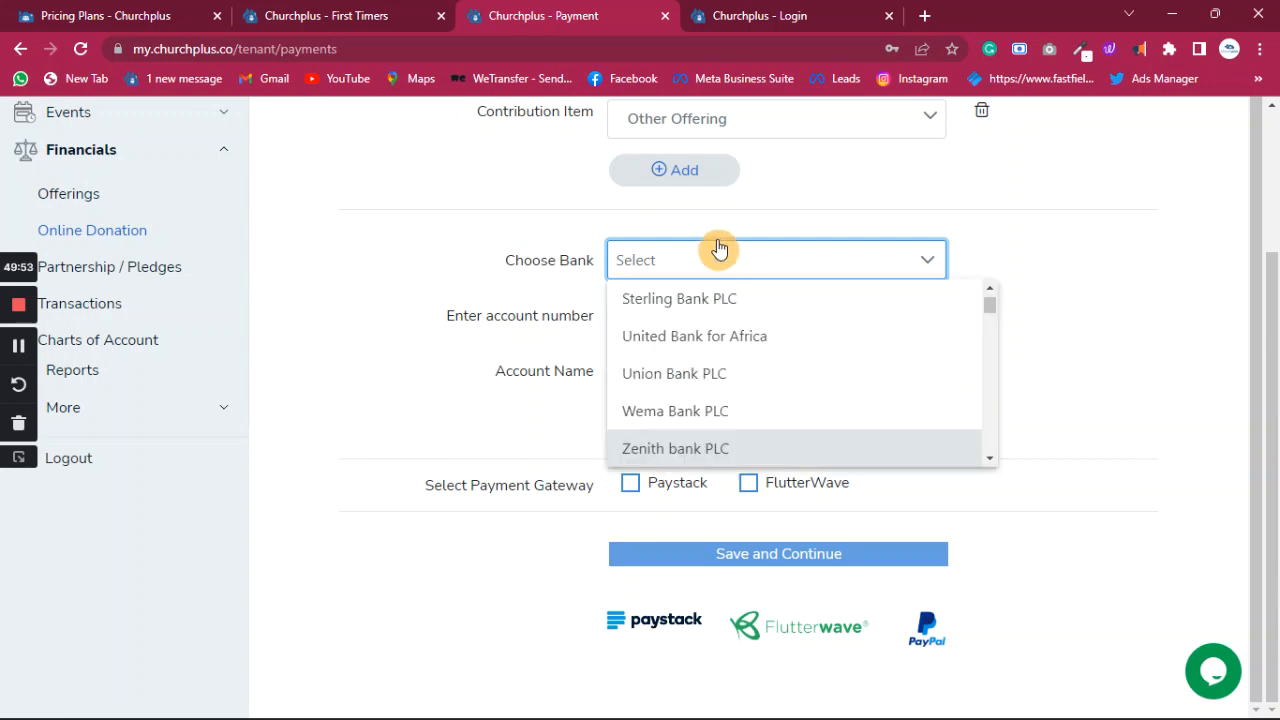
pyautogui.click(678, 448)
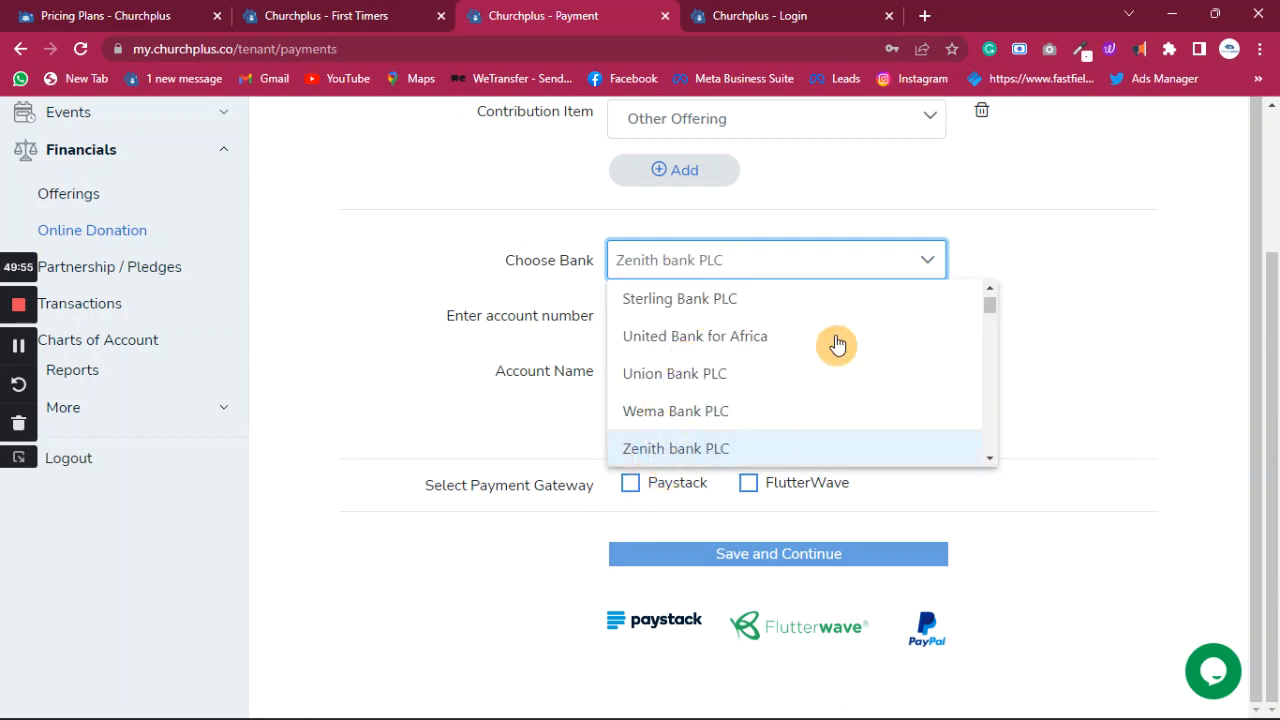
pyautogui.click(1096, 216)
pyautogui.click(794, 302)
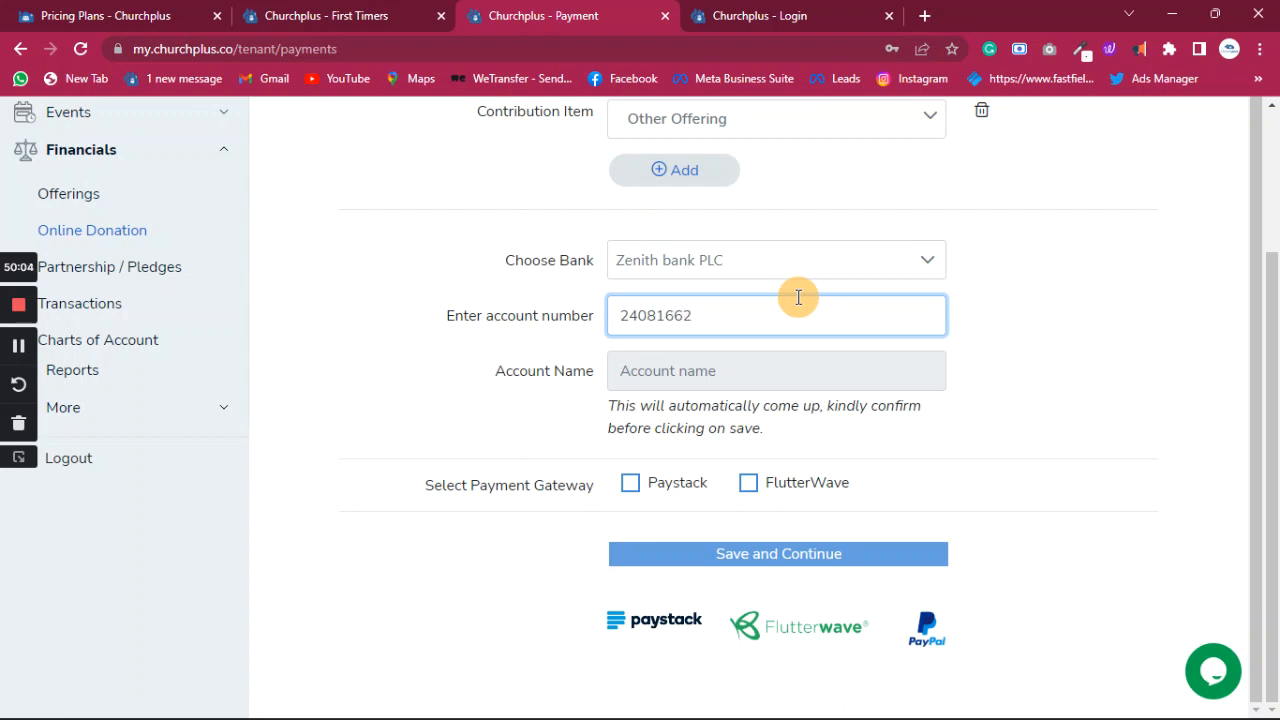
pyautogui.click(721, 382)
pyautogui.click(1010, 401)
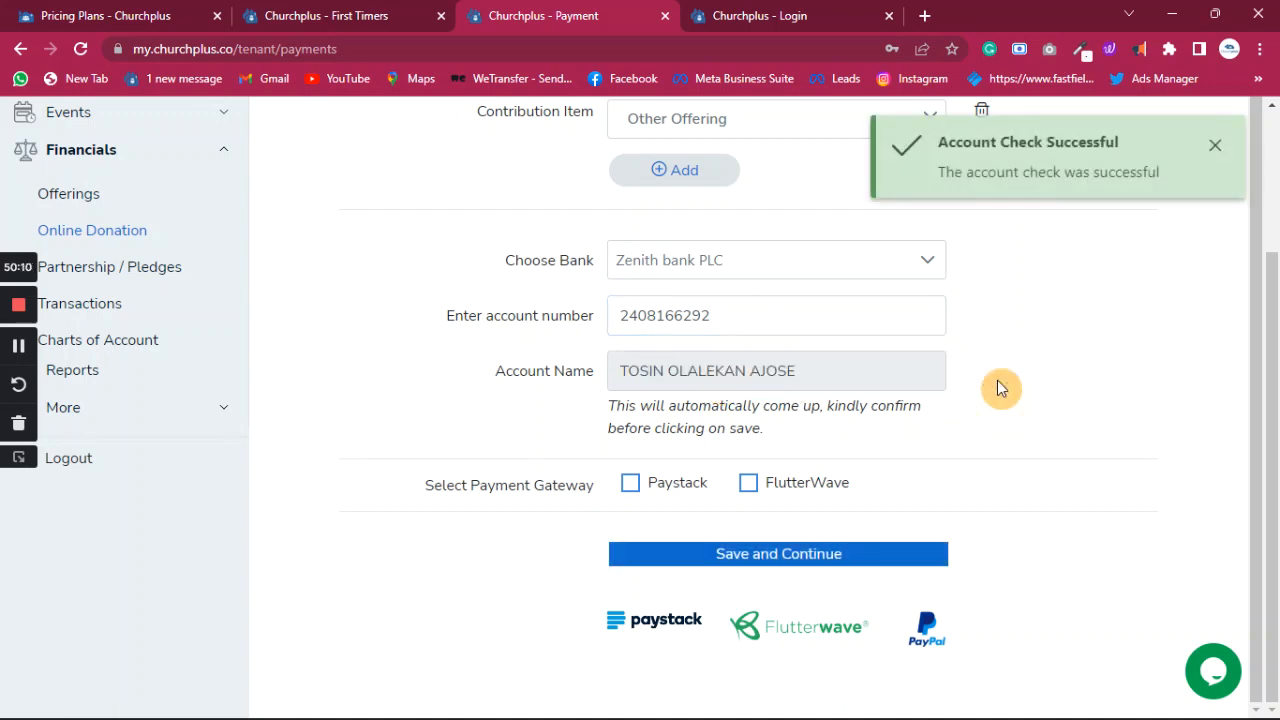
# - Enable Paystack and FlutterWave as payment gateways
pyautogui.click(632, 486)
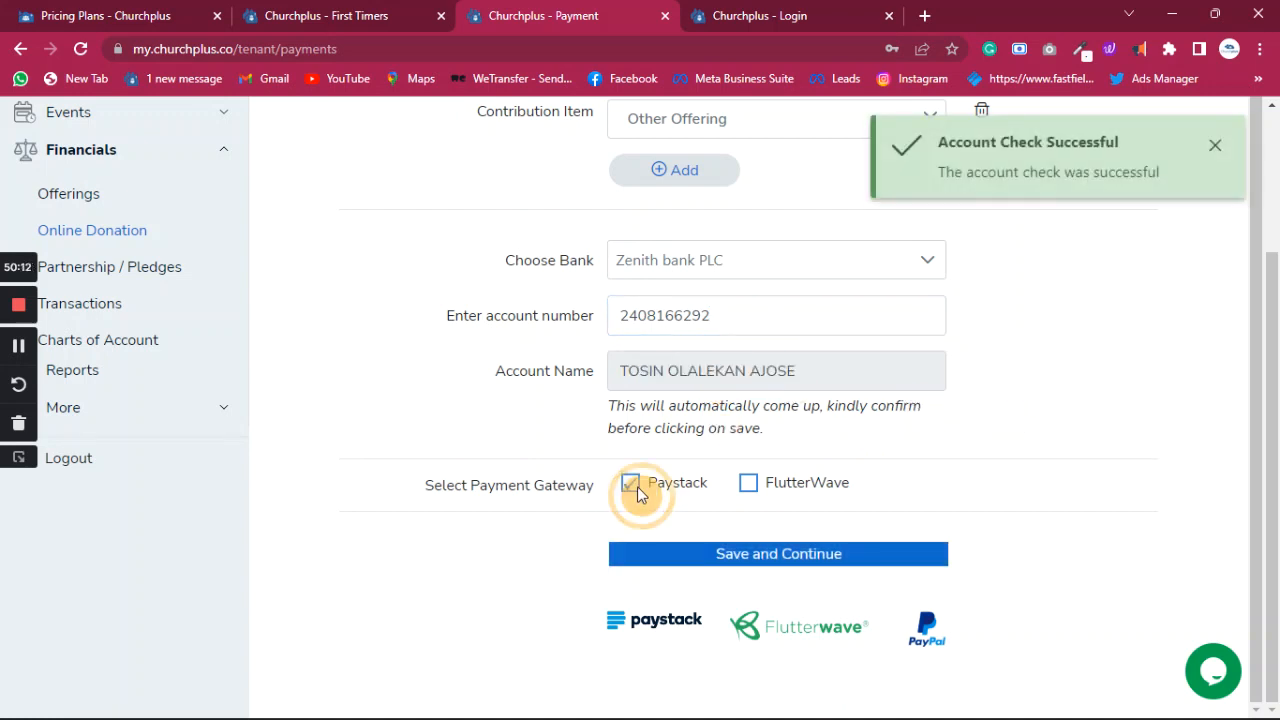
pyautogui.click(748, 483)
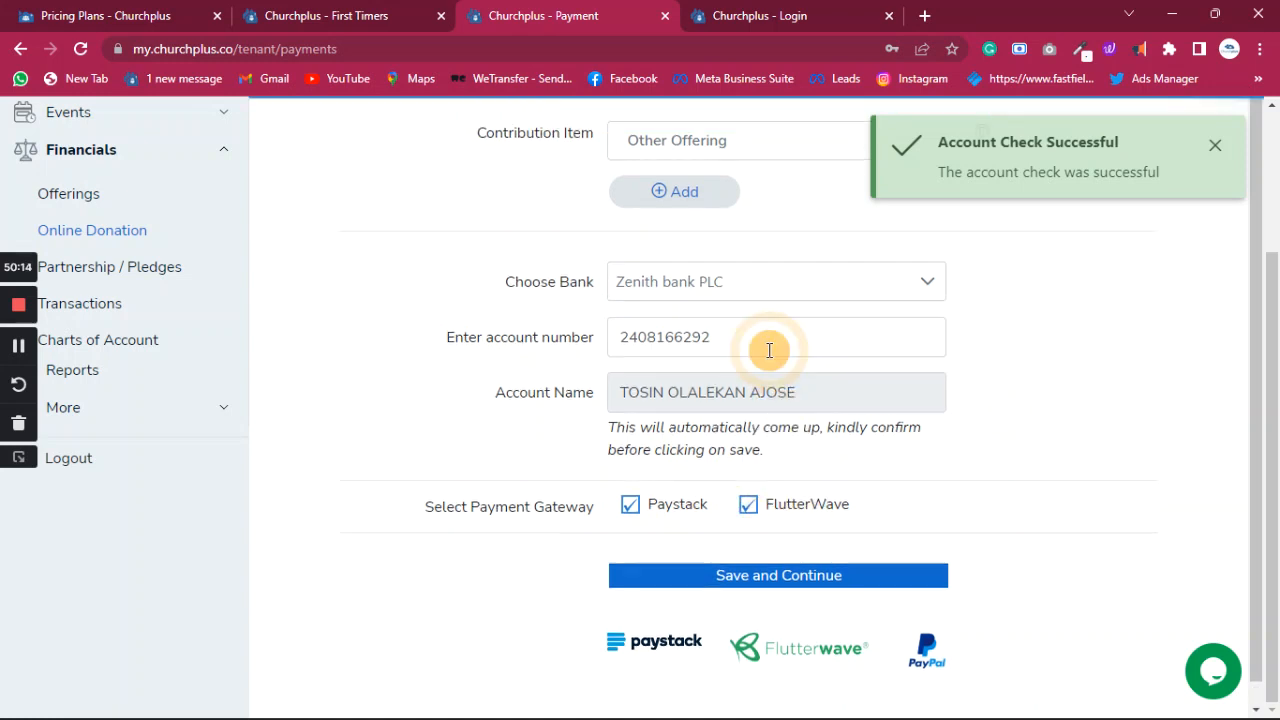
pyautogui.scroll(3, 769, 346)
pyautogui.scroll(-3, 768, 345)
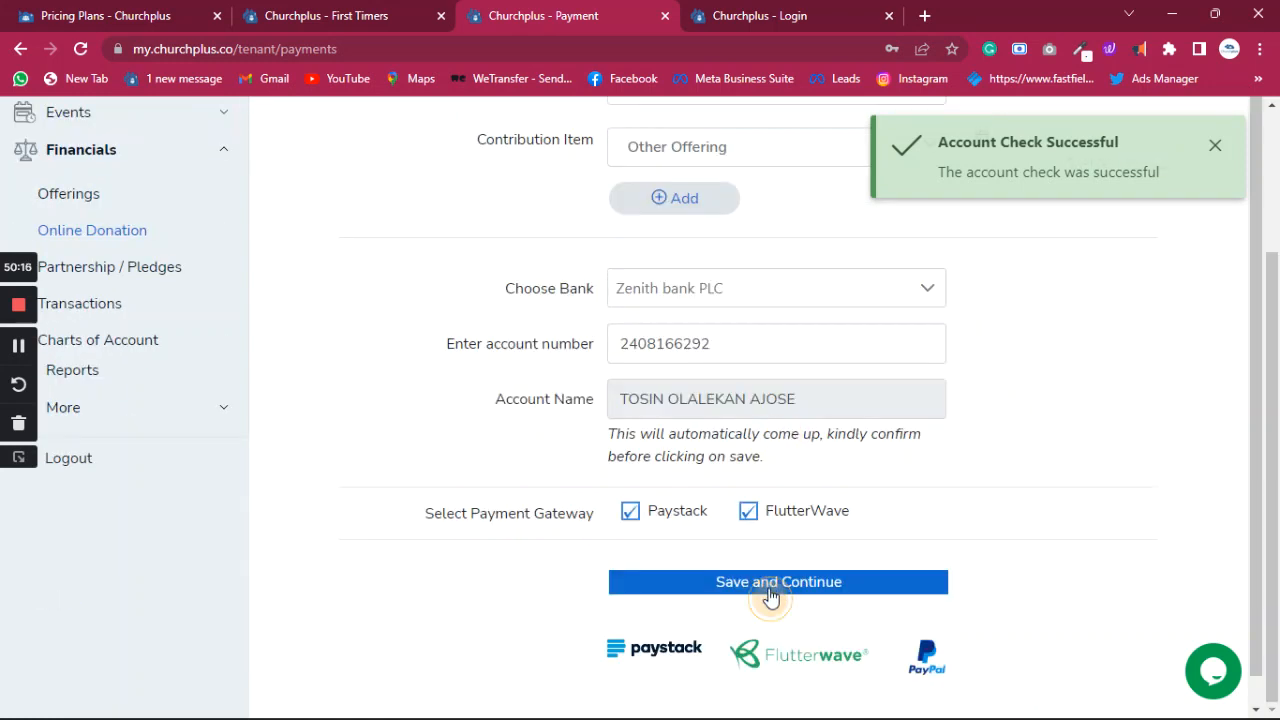
# - Save the Welfare Project payment form and continue
pyautogui.click(770, 592)
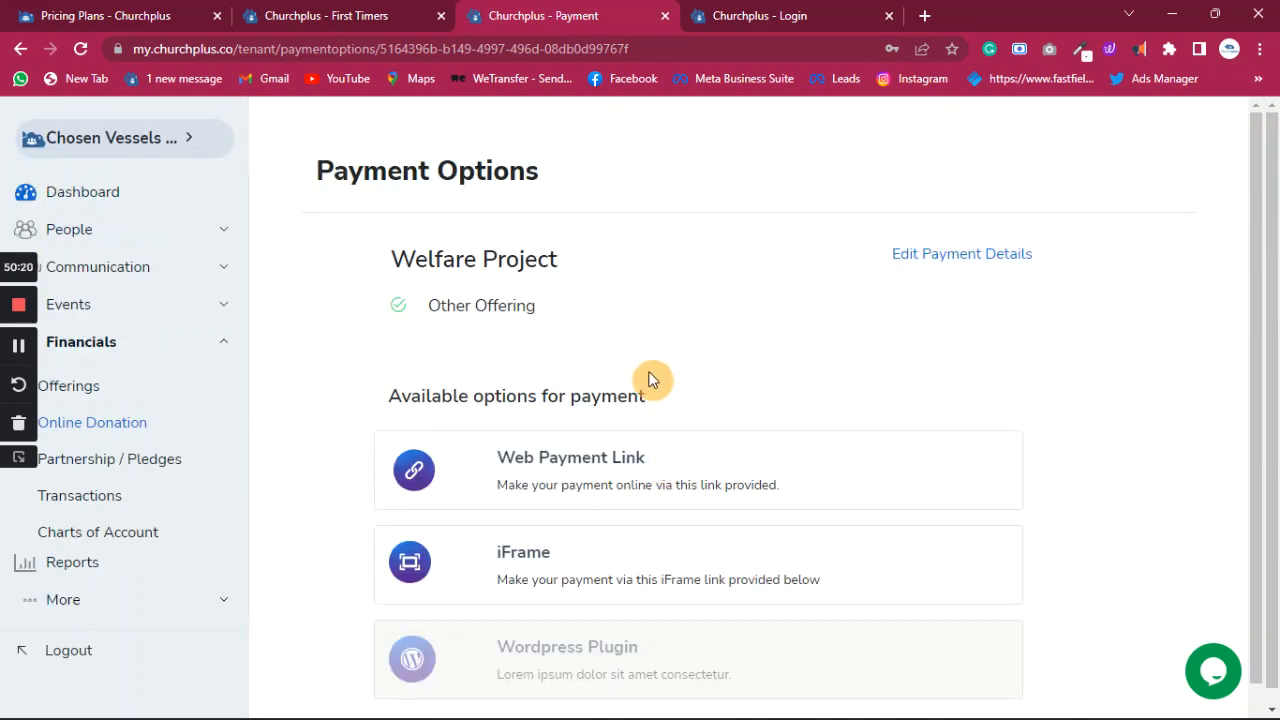
pyautogui.scroll(-1, 648, 378)
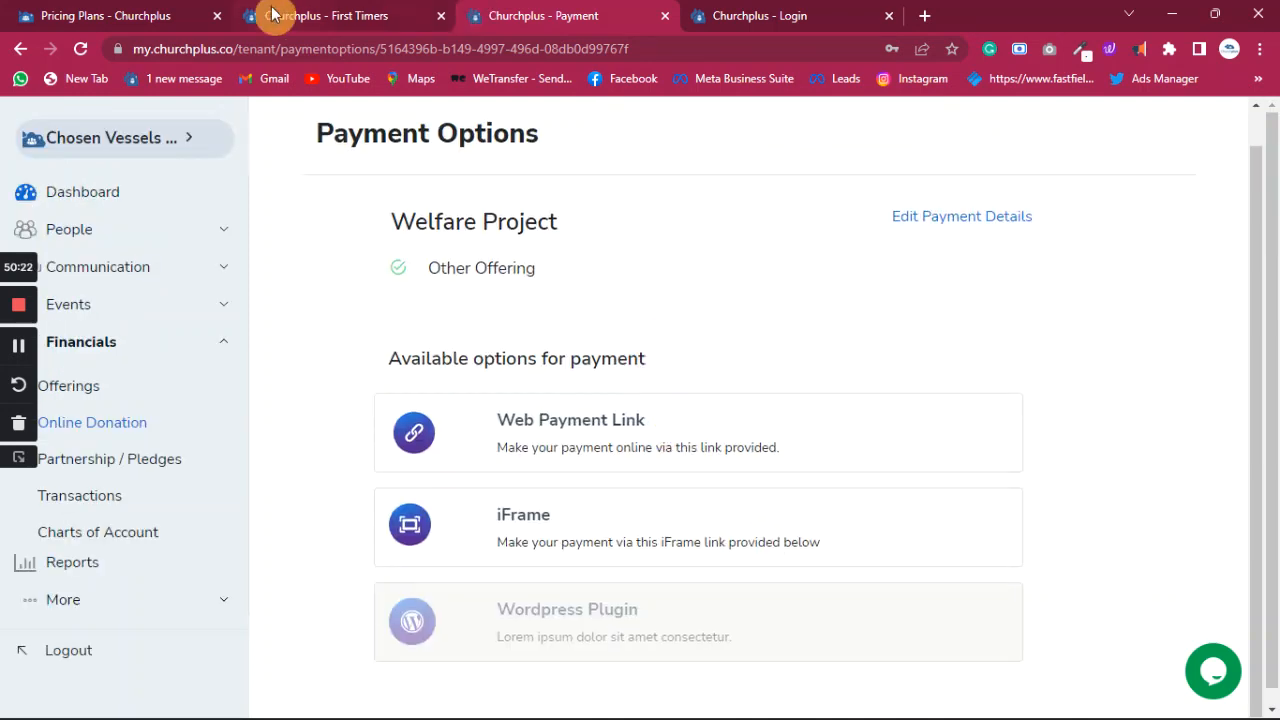
pyautogui.scroll(-1, 511, 488)
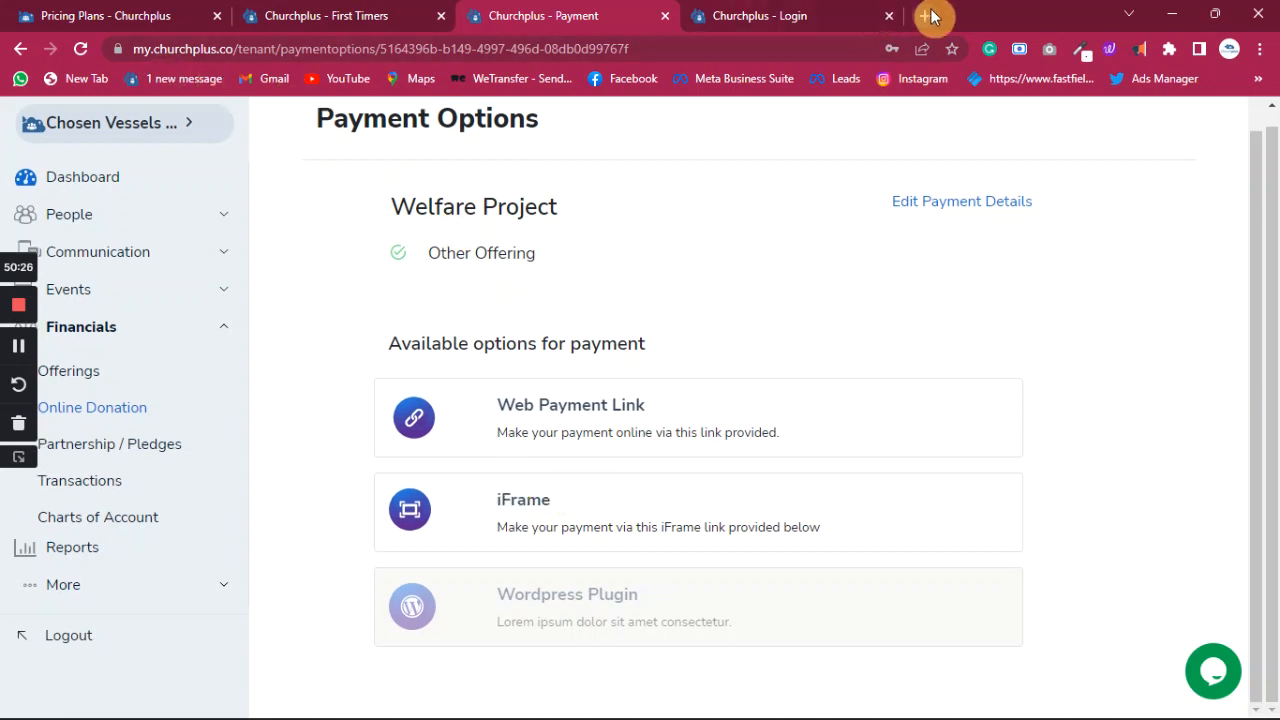
# - Copy the form's web payment link and open a blank browser tab
pyautogui.click(625, 419)
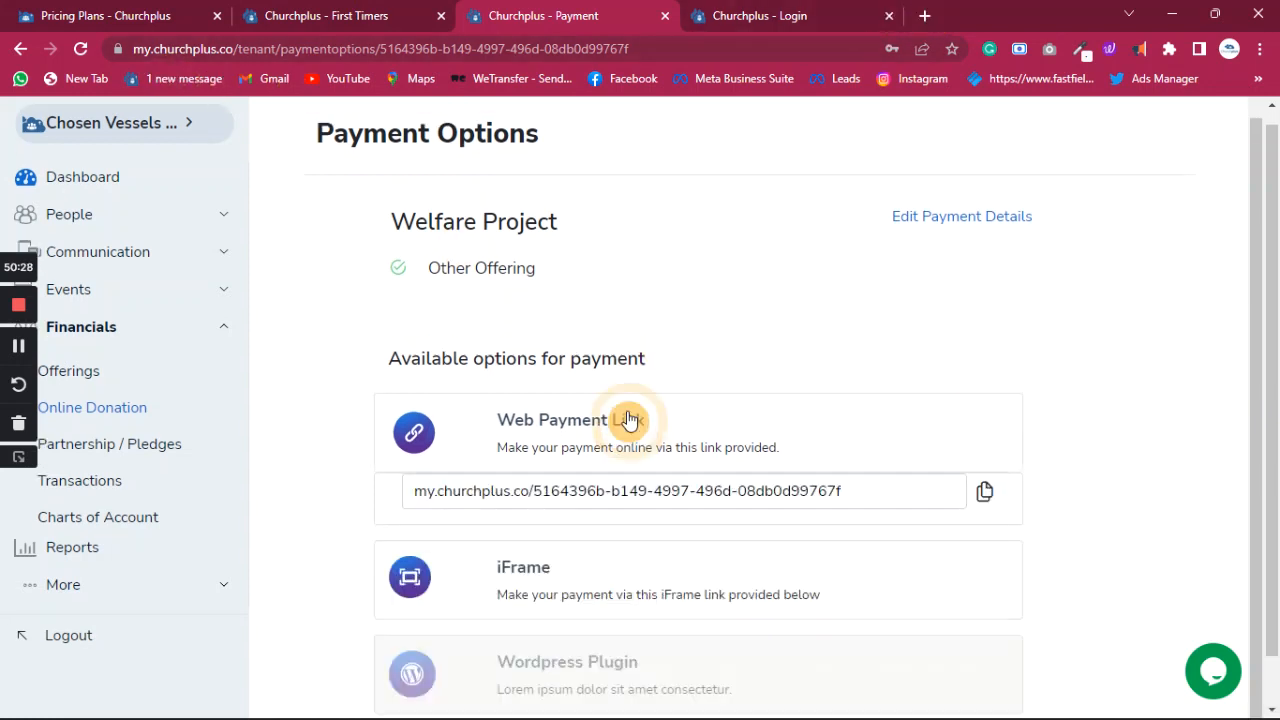
pyautogui.click(987, 514)
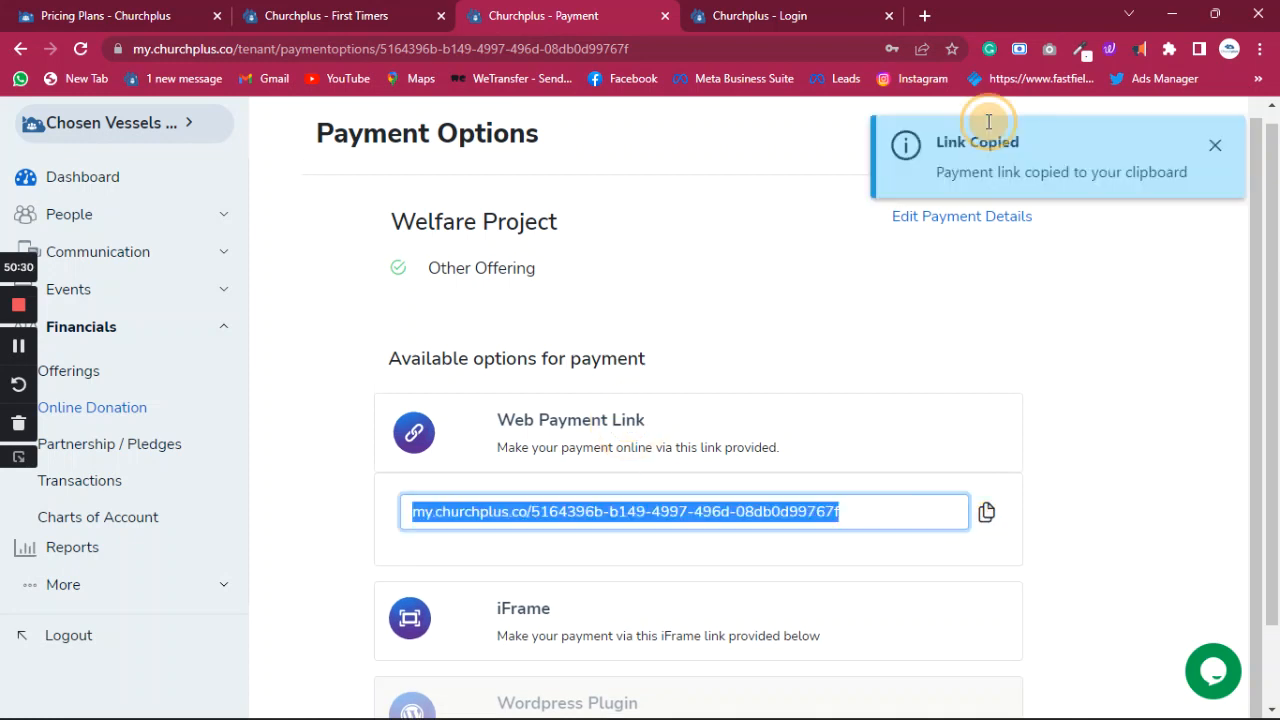
pyautogui.click(924, 15)
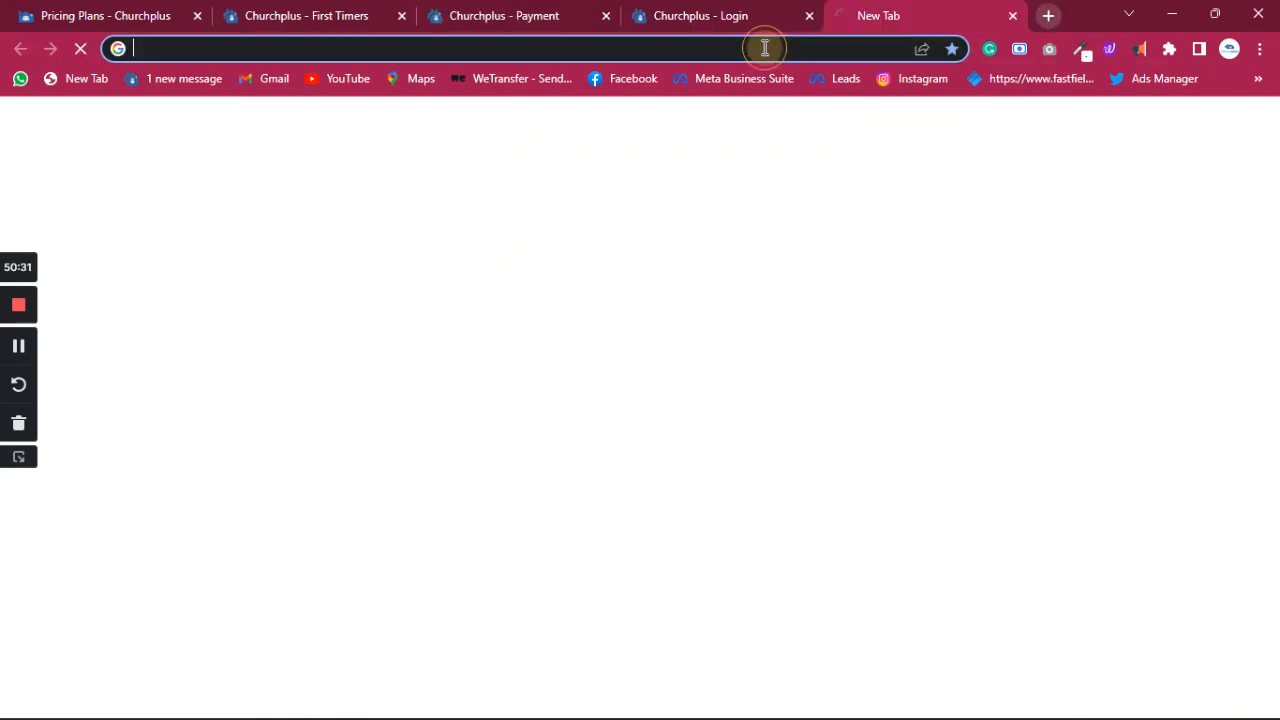
# - Paste the copied Welfare Project payment link into the new tab and load it
pyautogui.click(765, 48)
pyautogui.hotkey('ctrl', 'v')
pyautogui.press('Return')
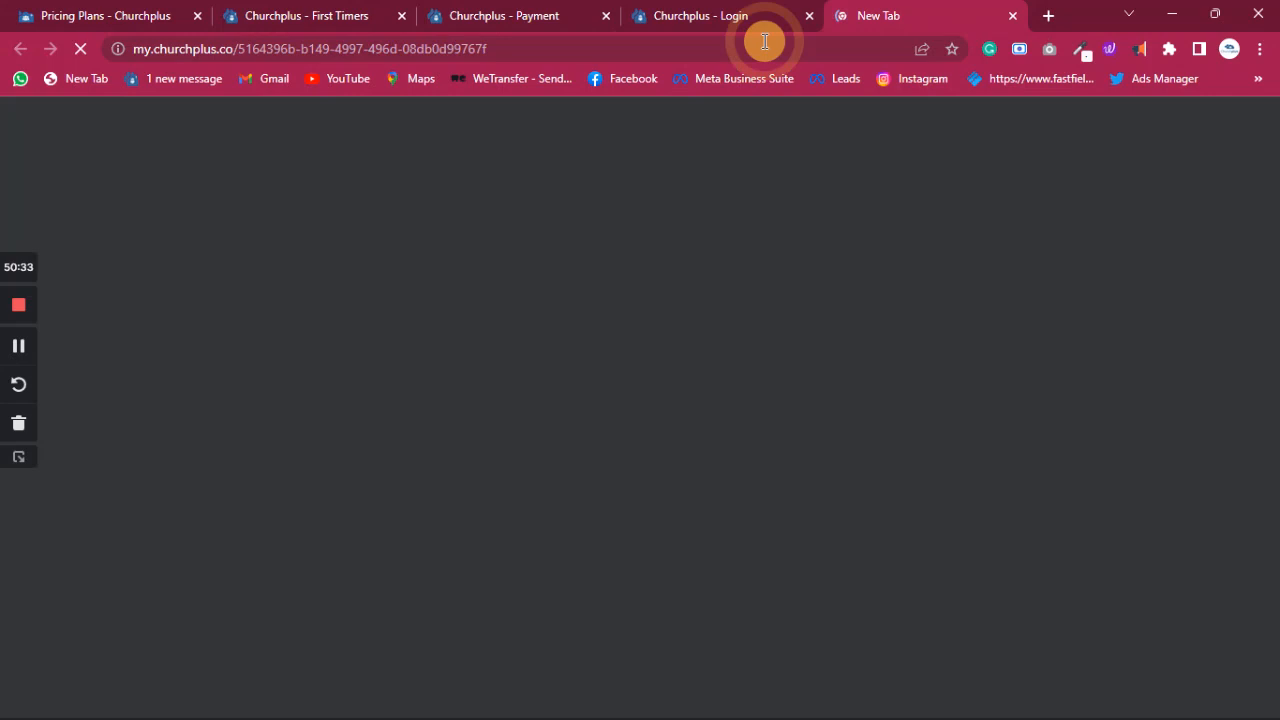
# - Sign in on the sign-in tab and check the payment link tab's progress
pyautogui.click(703, 18)
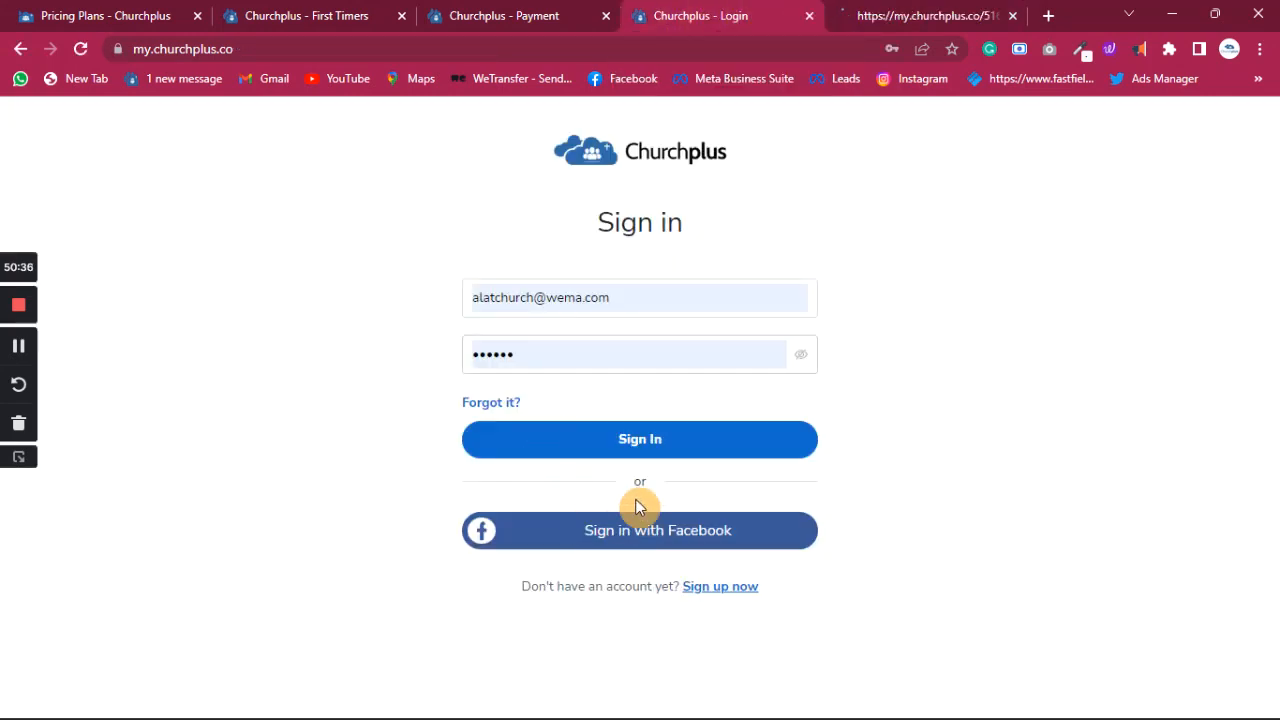
pyautogui.click(653, 436)
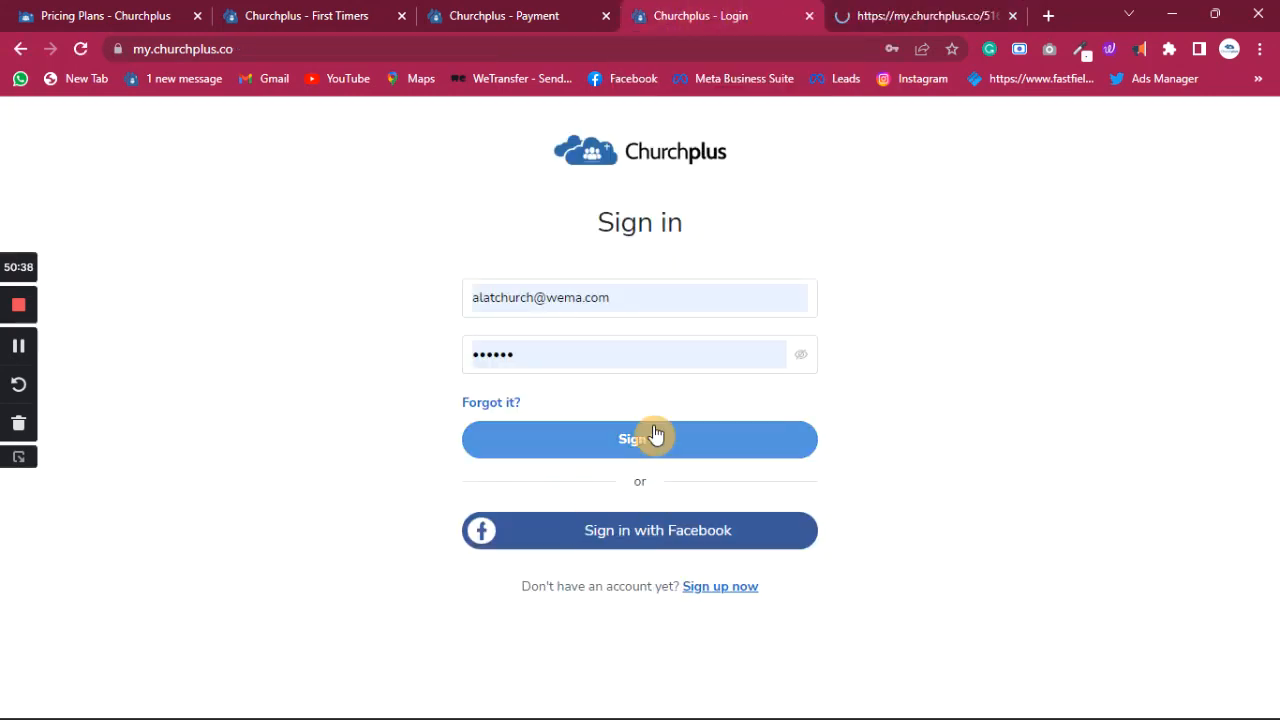
pyautogui.click(952, 16)
pyautogui.click(534, 20)
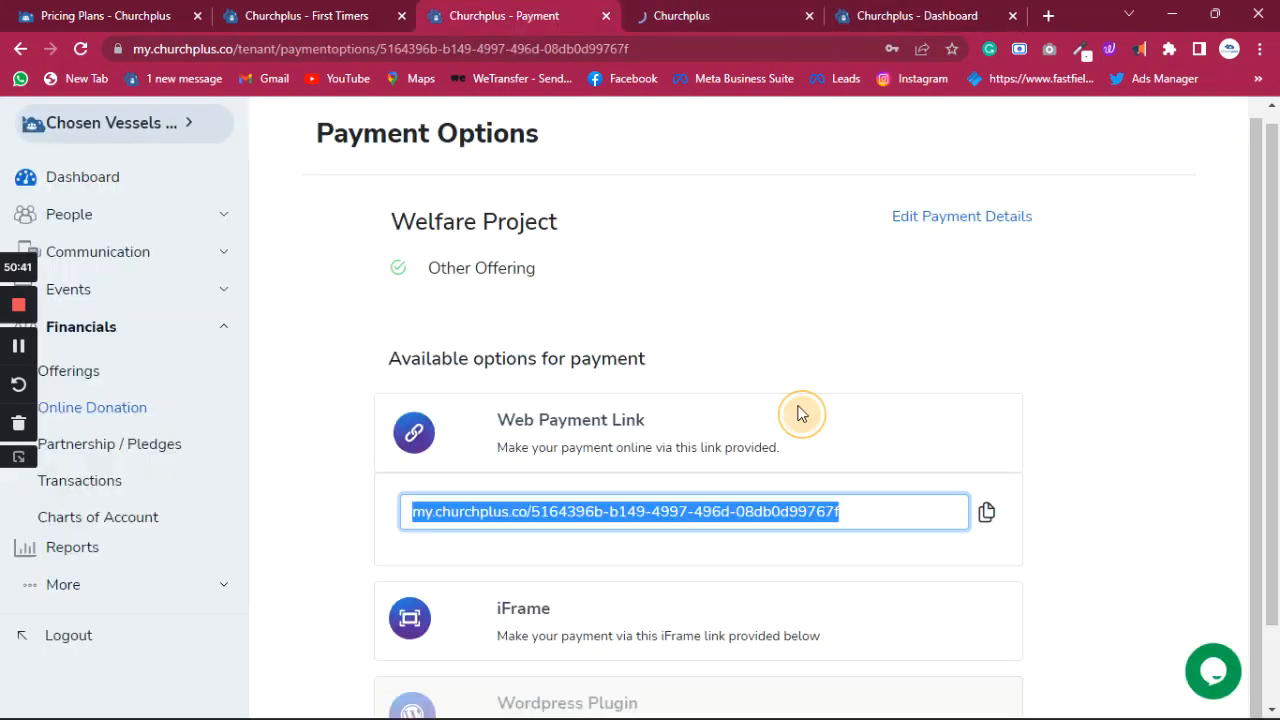
pyautogui.click(1067, 455)
pyautogui.click(554, 524)
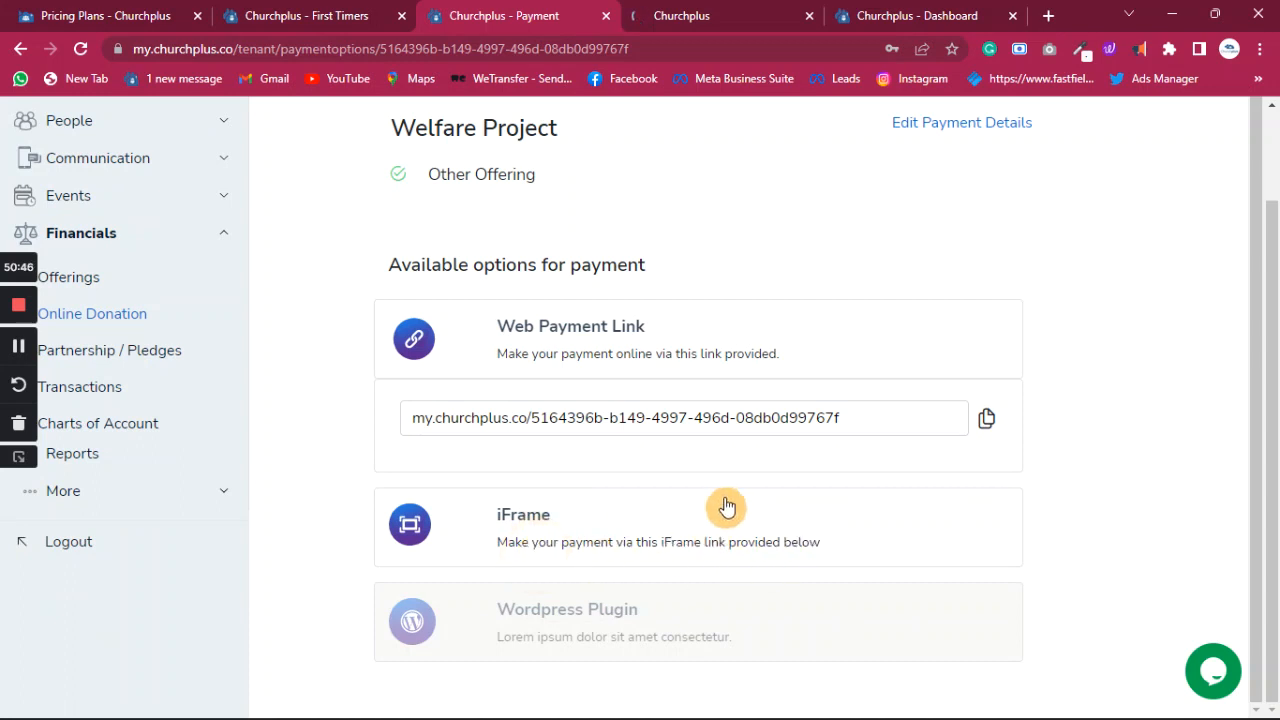
pyautogui.click(944, 16)
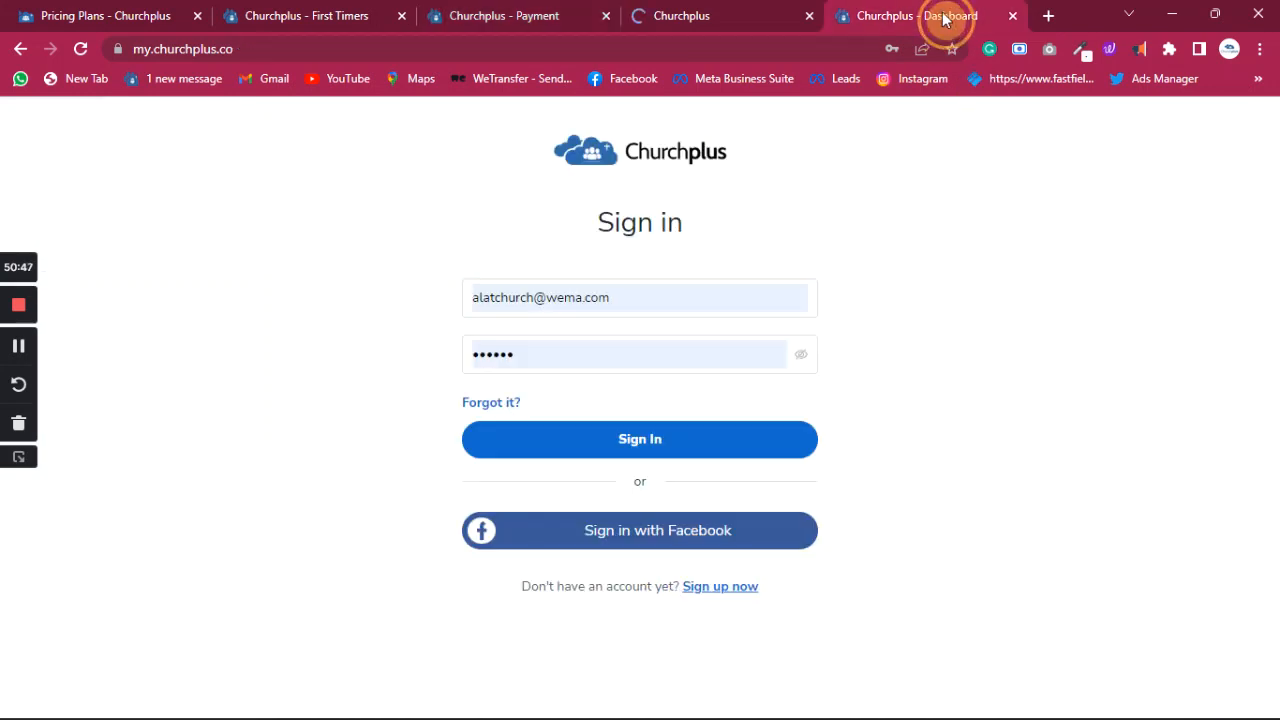
pyautogui.click(705, 15)
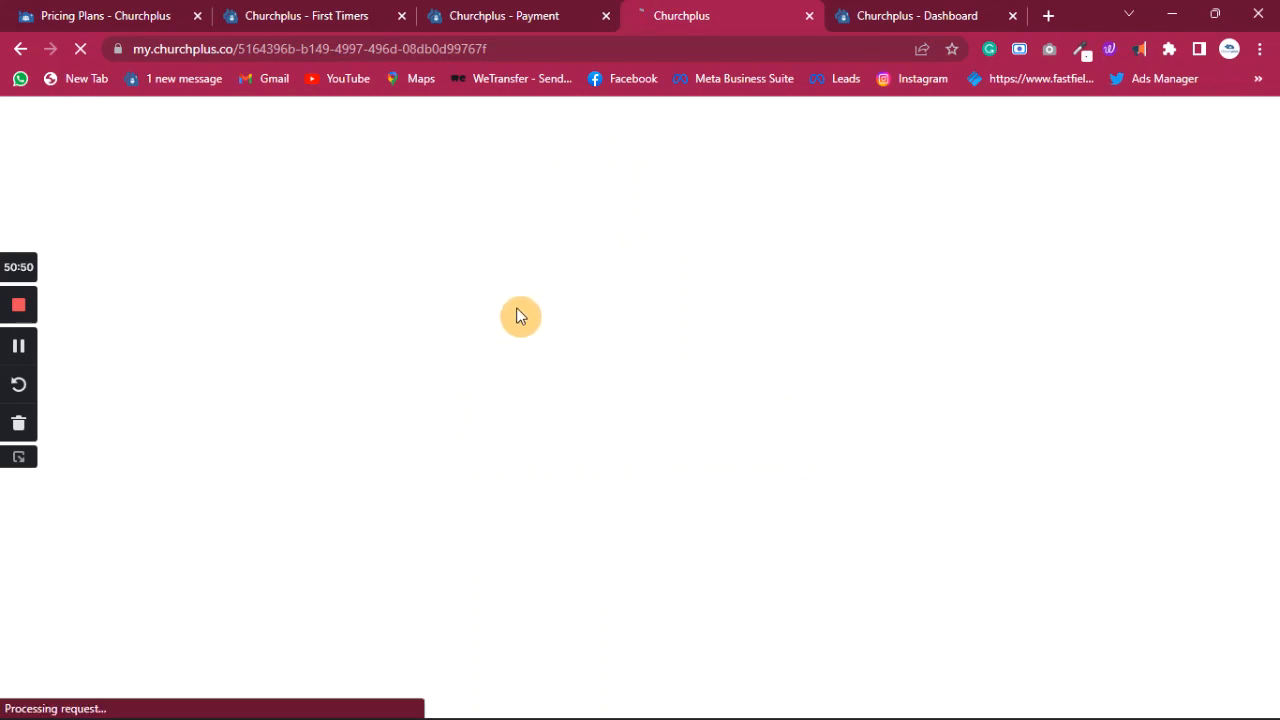
pyautogui.click(556, 18)
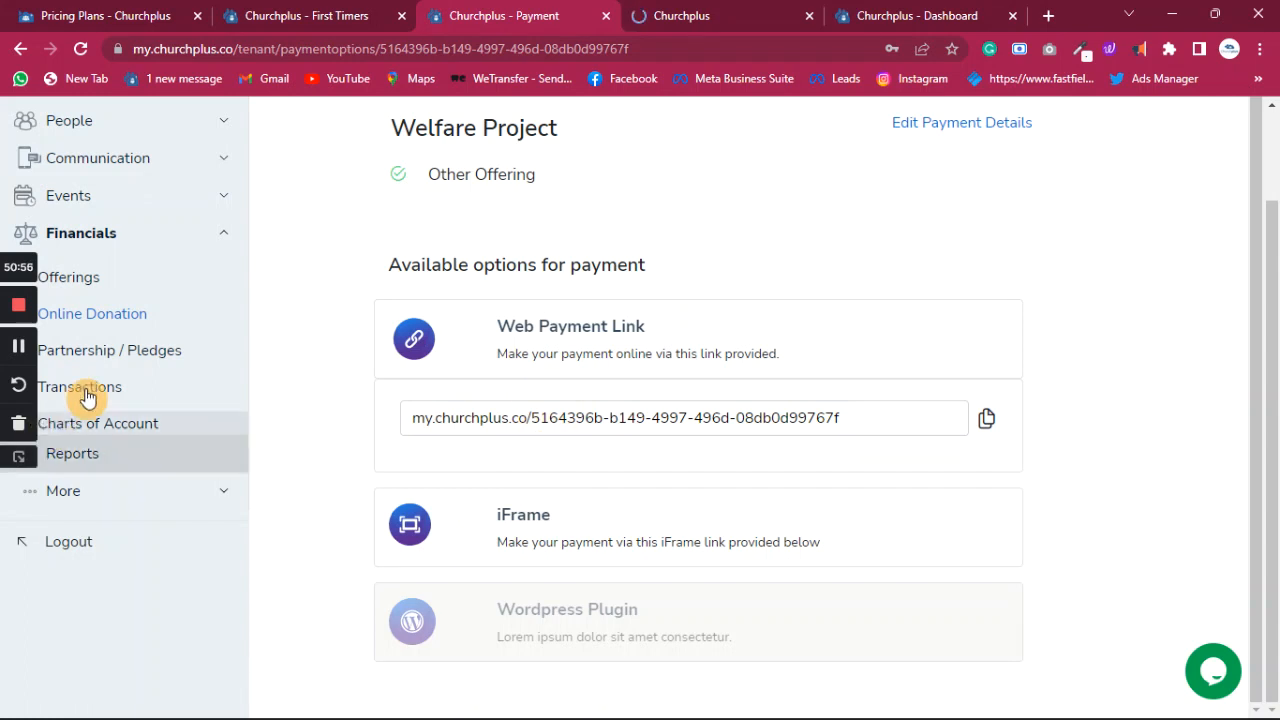
# - Open Partnership and Pledges in the admin tab, then return to the payment link tab
pyautogui.click(115, 356)
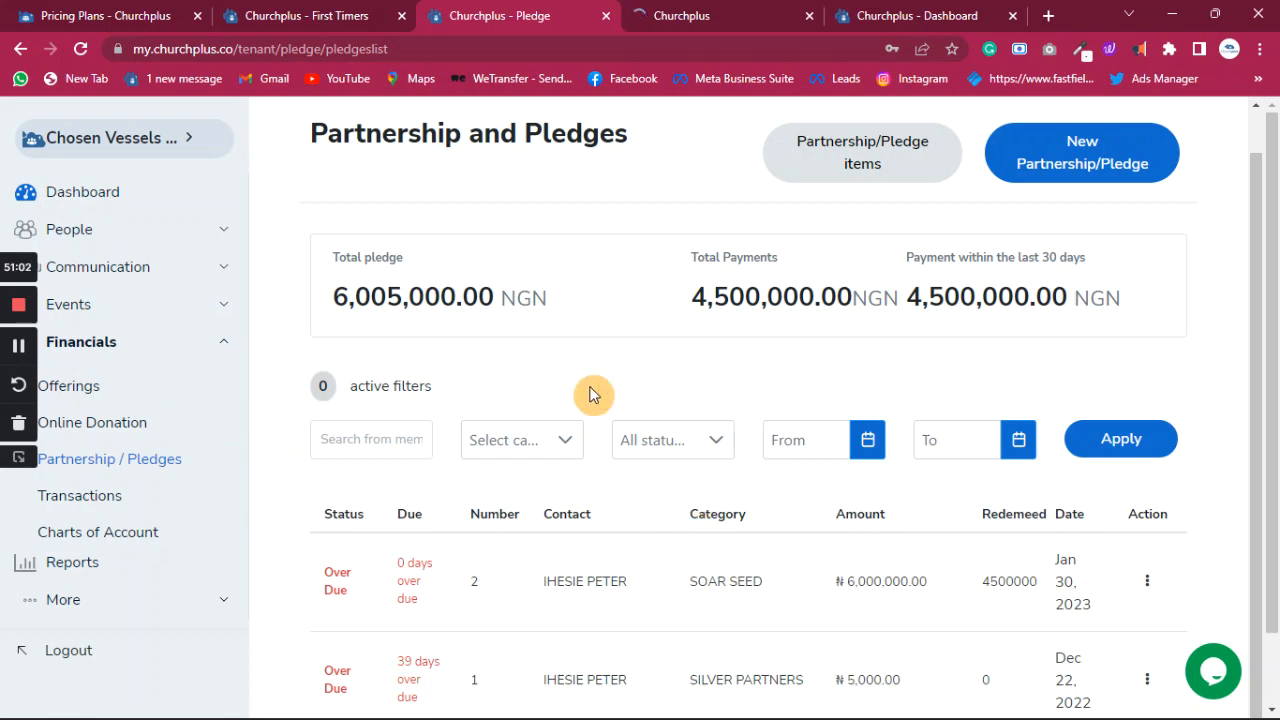
pyautogui.scroll(1, 630, 245)
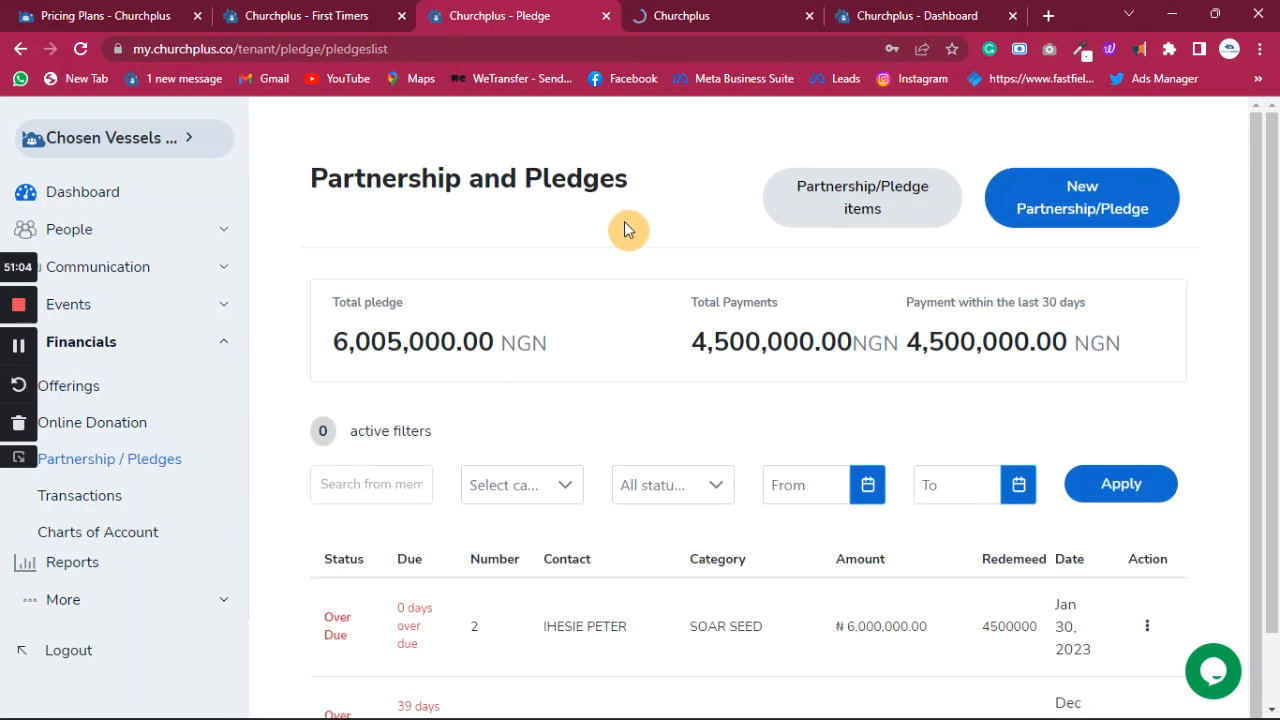
pyautogui.click(77, 308)
pyautogui.click(742, 22)
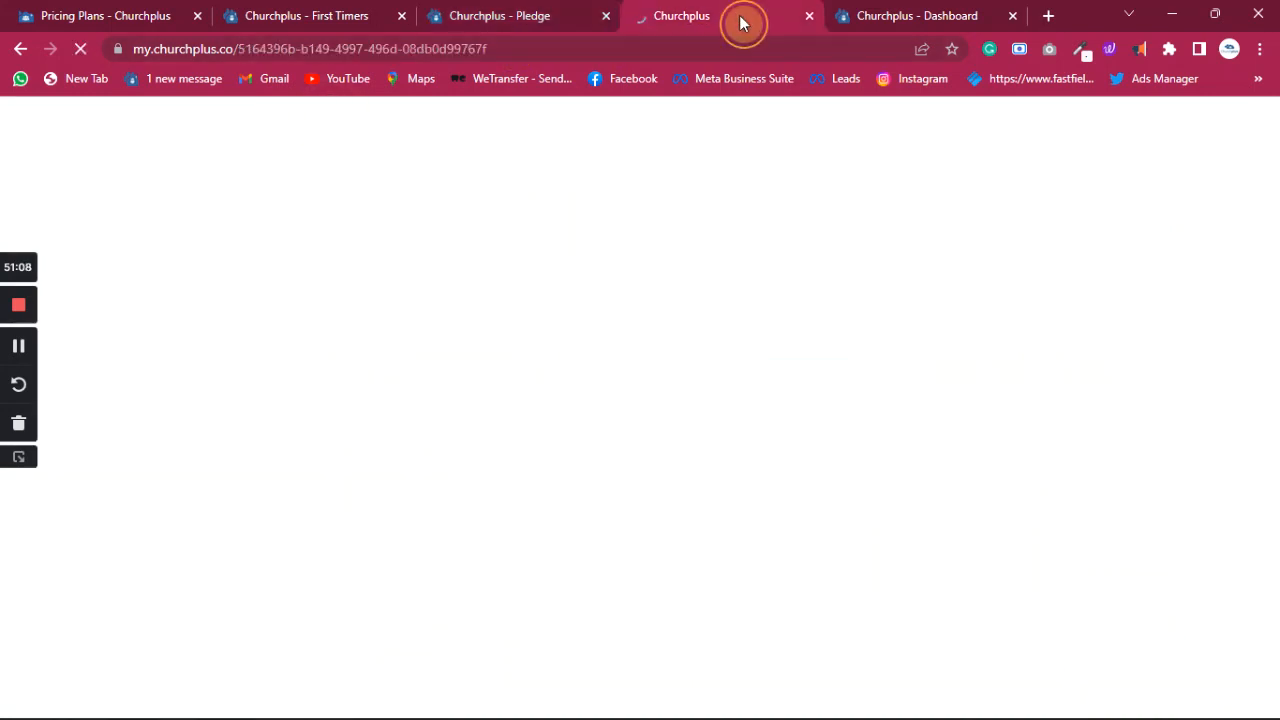
# - Log out, sign back in with the saved credentials, and view Partnership and Pledges totals
pyautogui.click(920, 20)
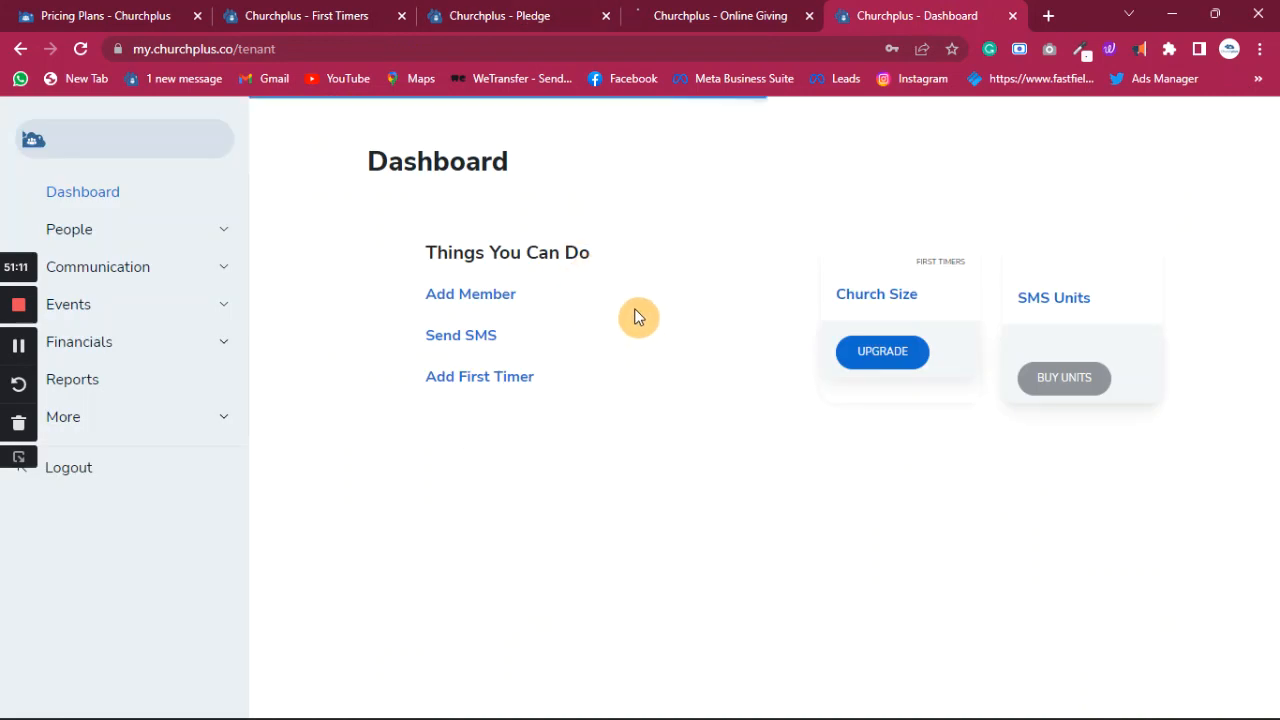
pyautogui.click(89, 468)
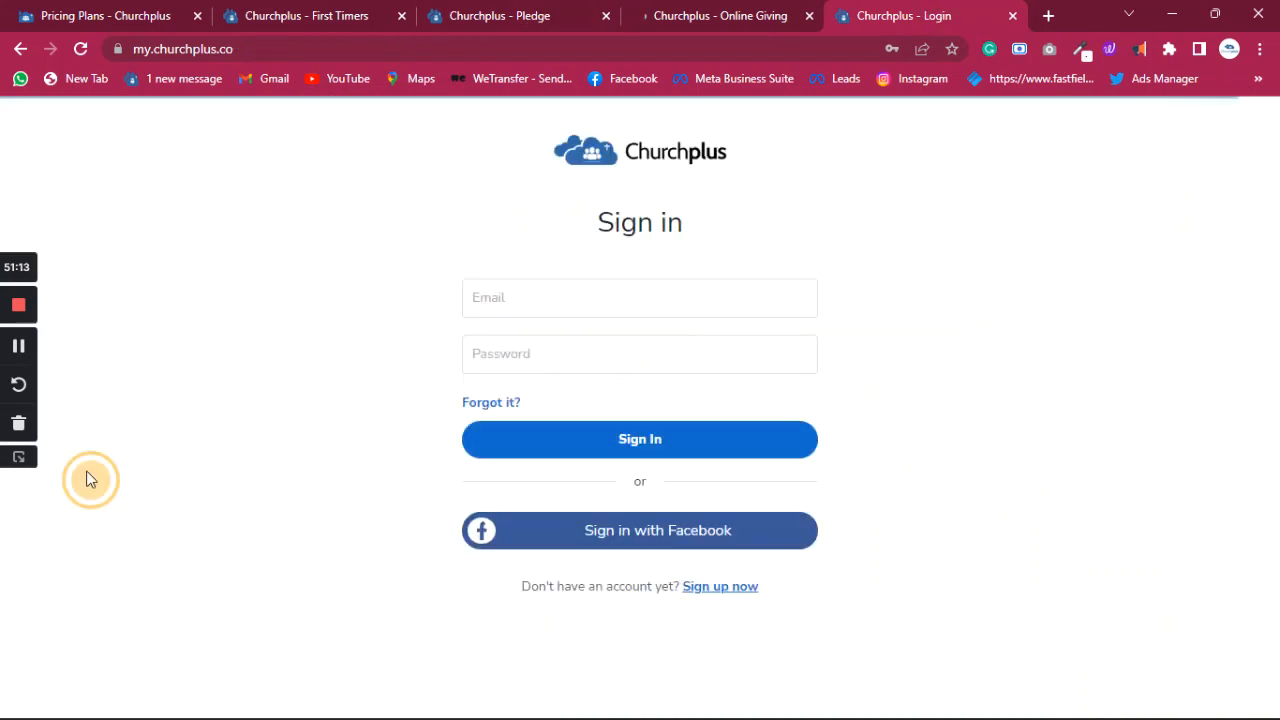
pyautogui.click(654, 300)
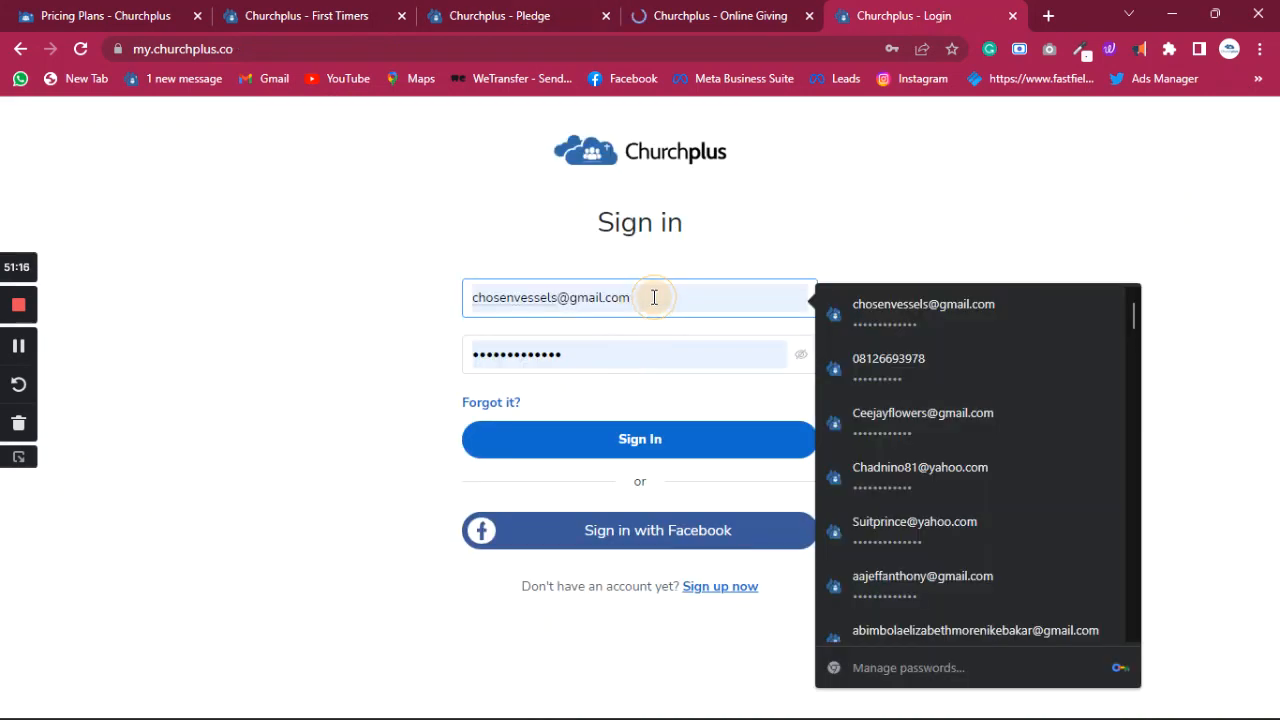
pyautogui.moveTo(654, 297); pyautogui.dragTo(405, 304)
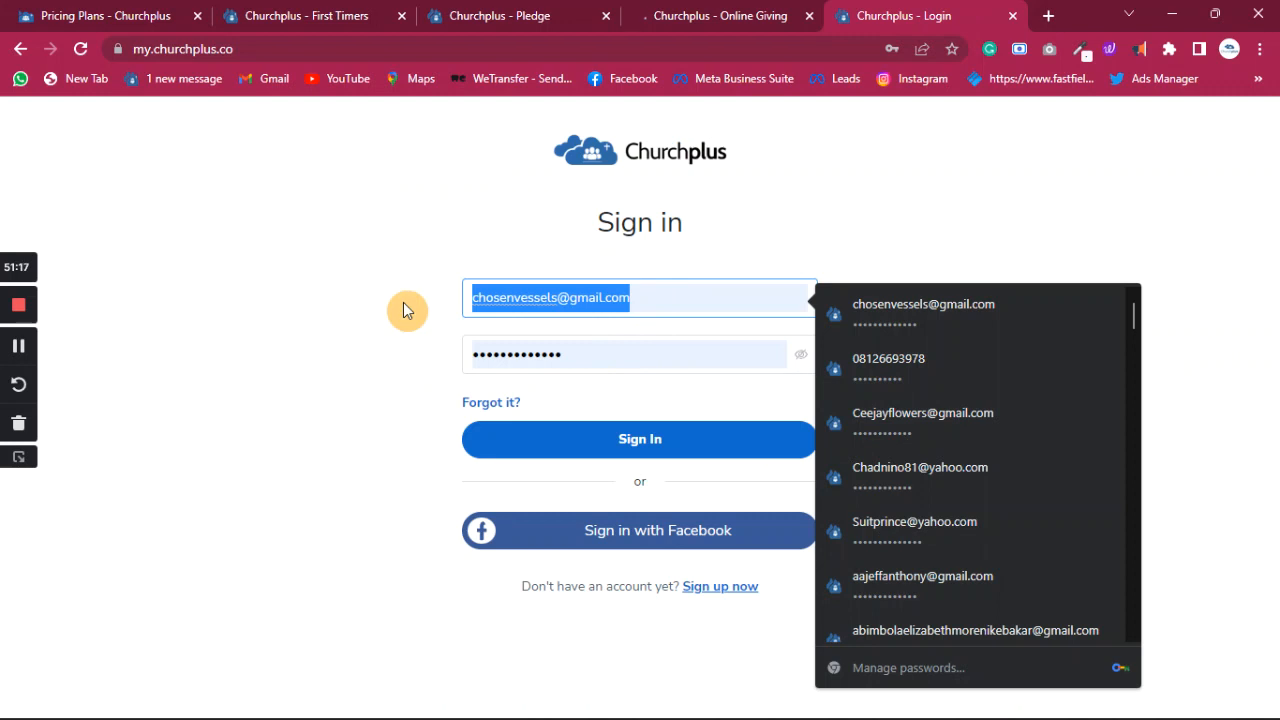
pyautogui.click(667, 455)
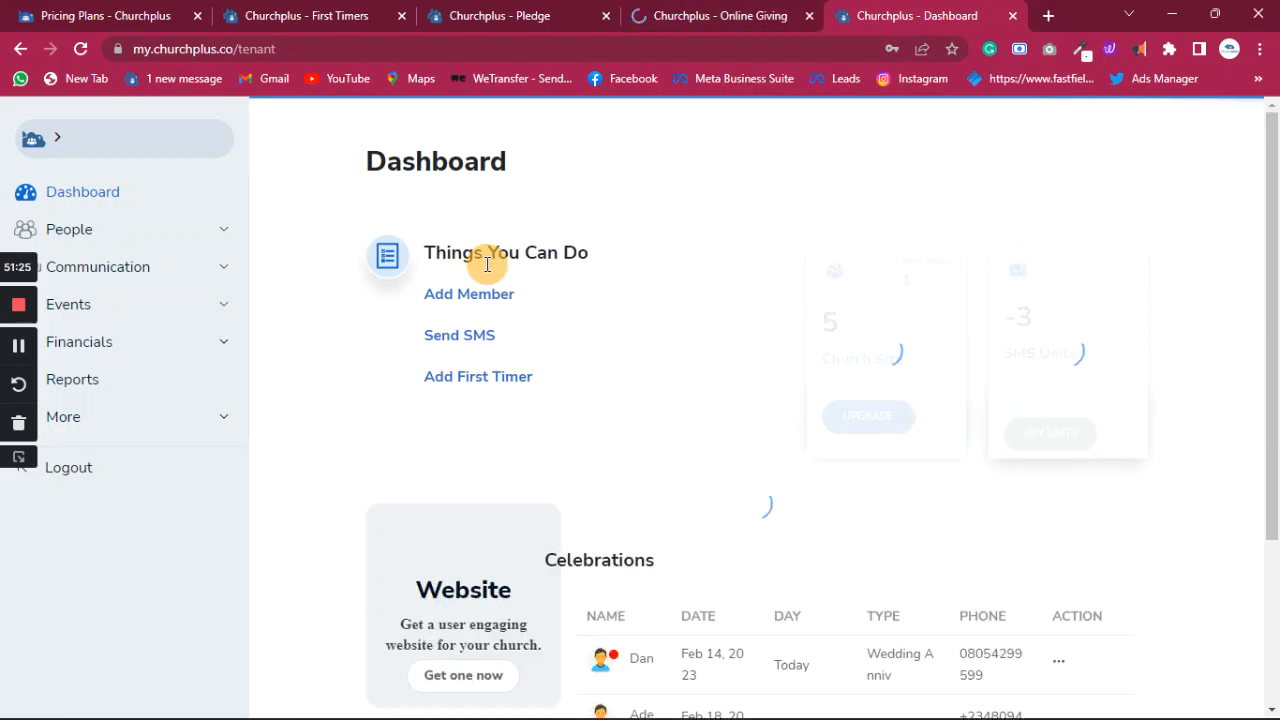
pyautogui.click(540, 16)
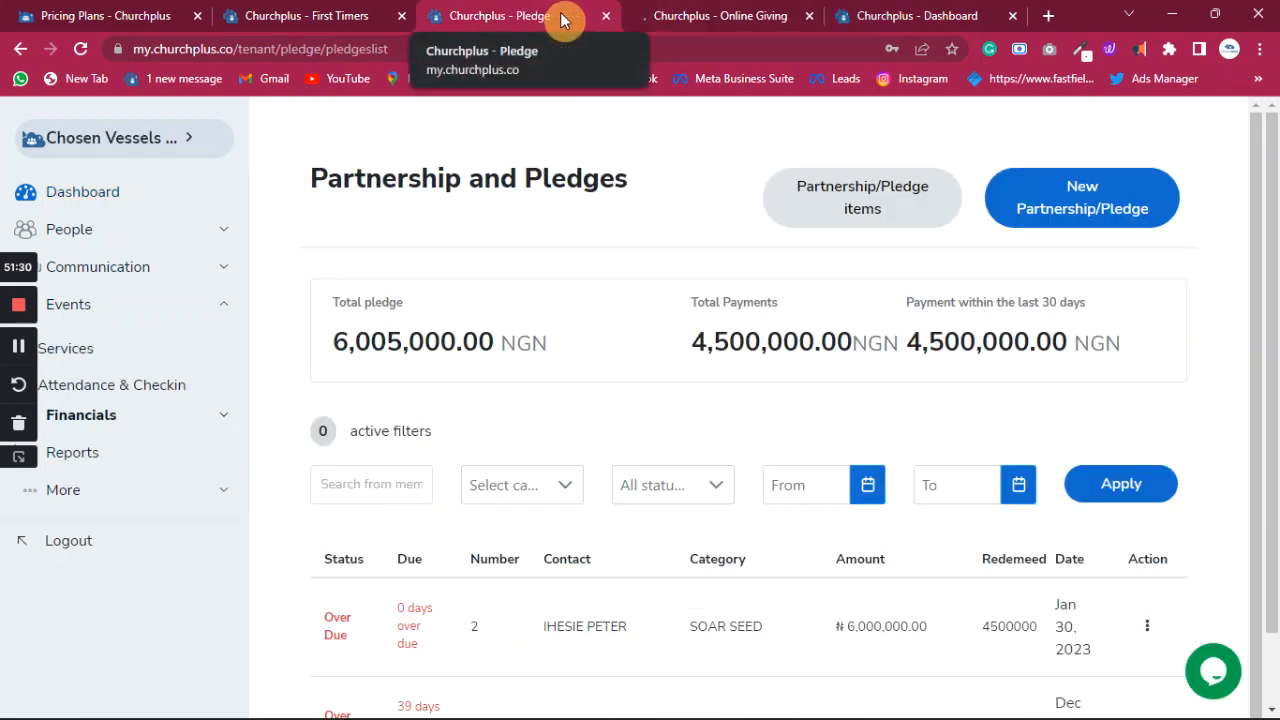
# - On Online Giving, give NGN 30000 as Other Offering and proceed with Paystack
pyautogui.click(715, 16)
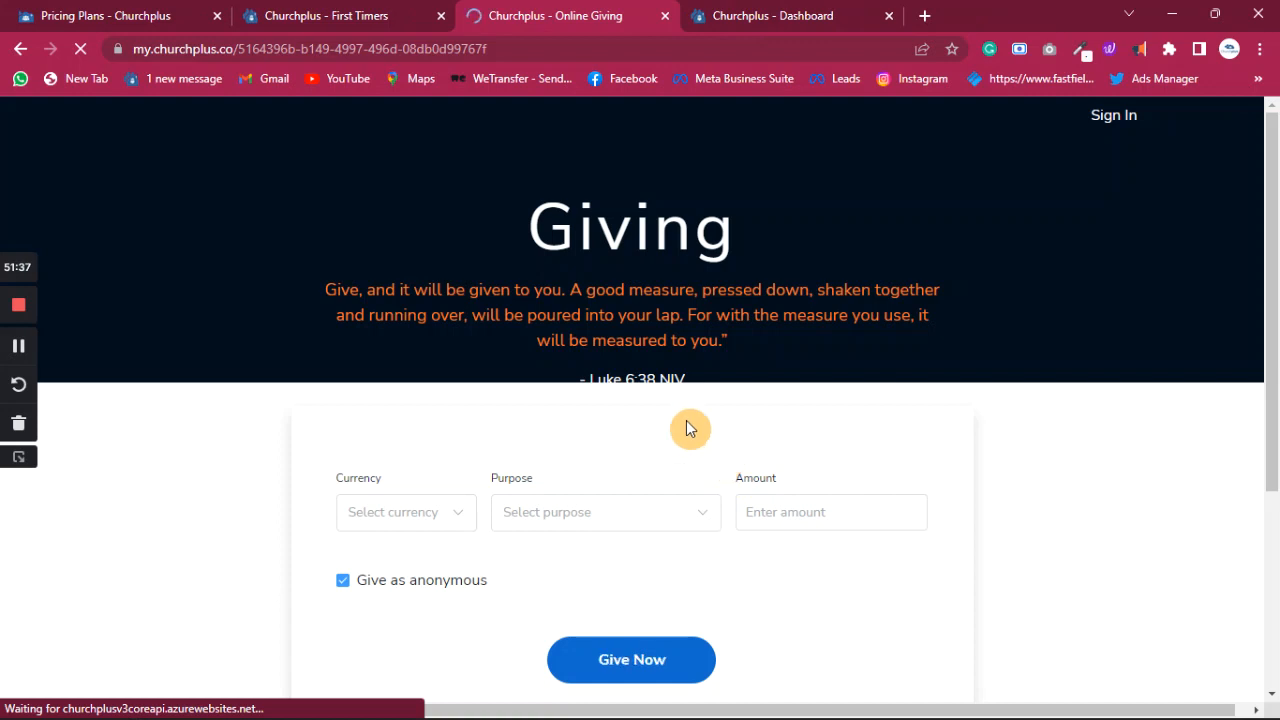
pyautogui.scroll(-4, 626, 308)
pyautogui.scroll(4, 626, 310)
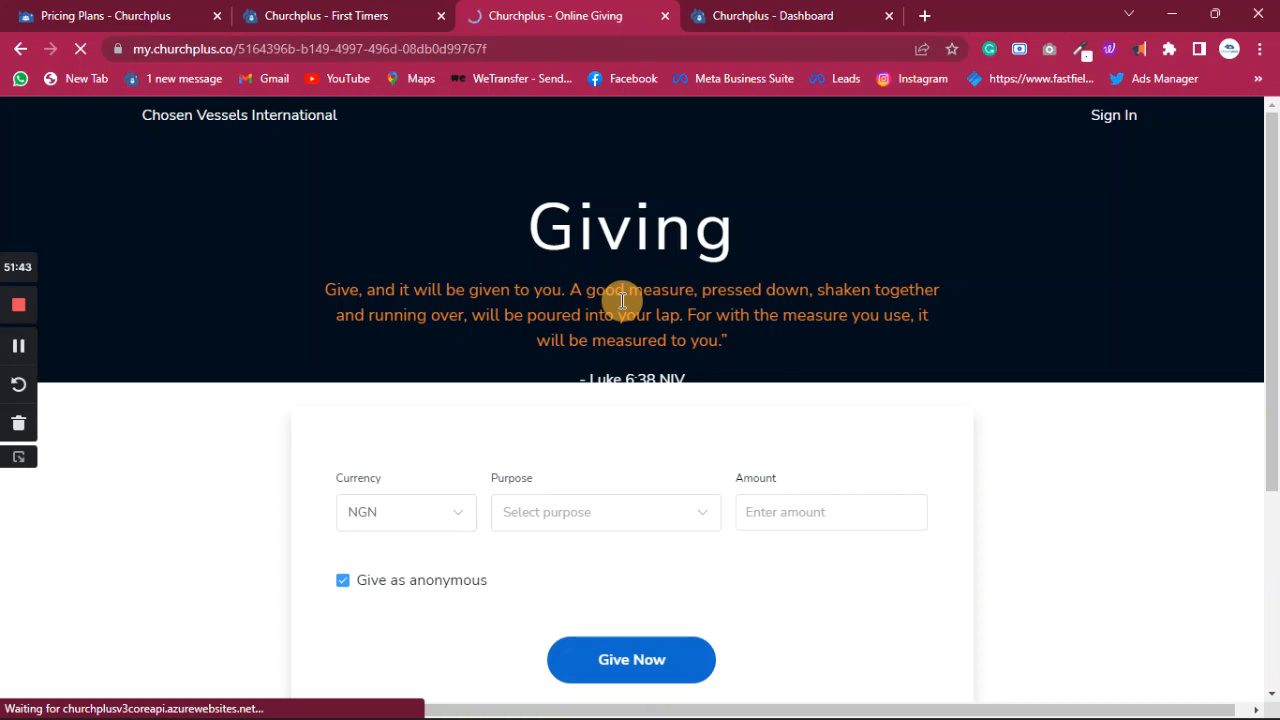
pyautogui.scroll(-1, 701, 304)
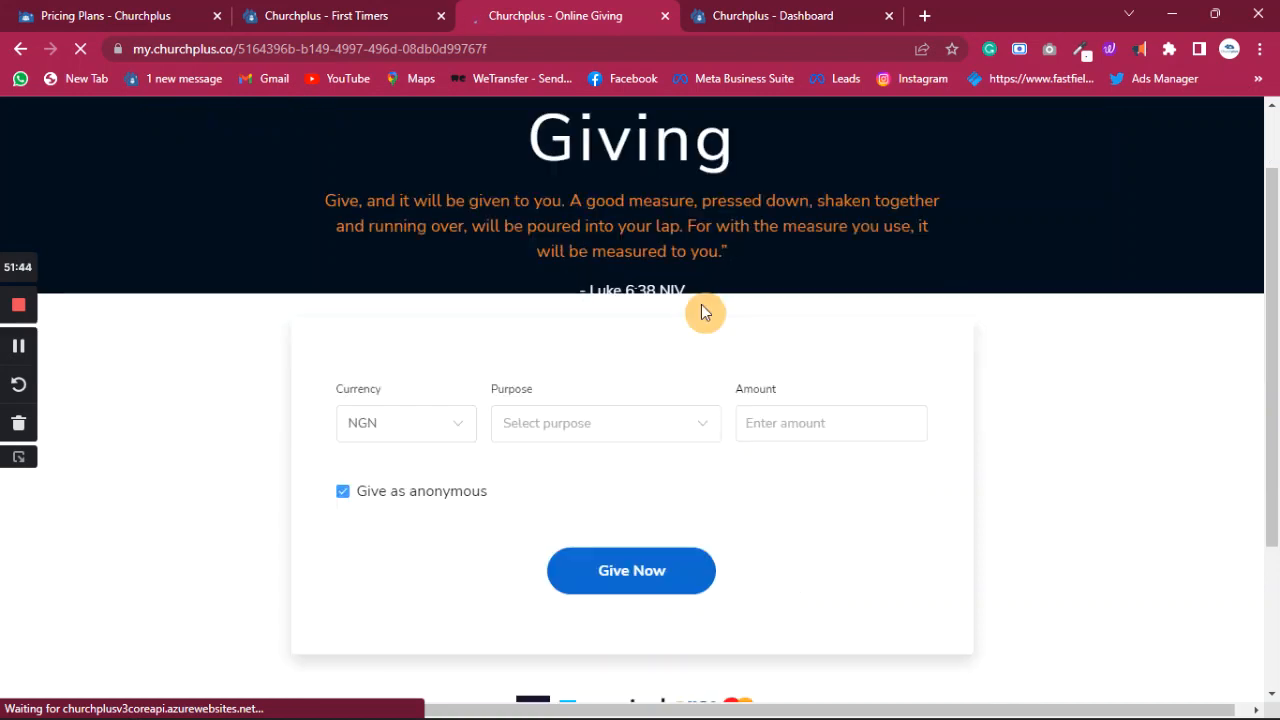
pyautogui.click(690, 426)
pyautogui.click(566, 472)
pyautogui.click(777, 421)
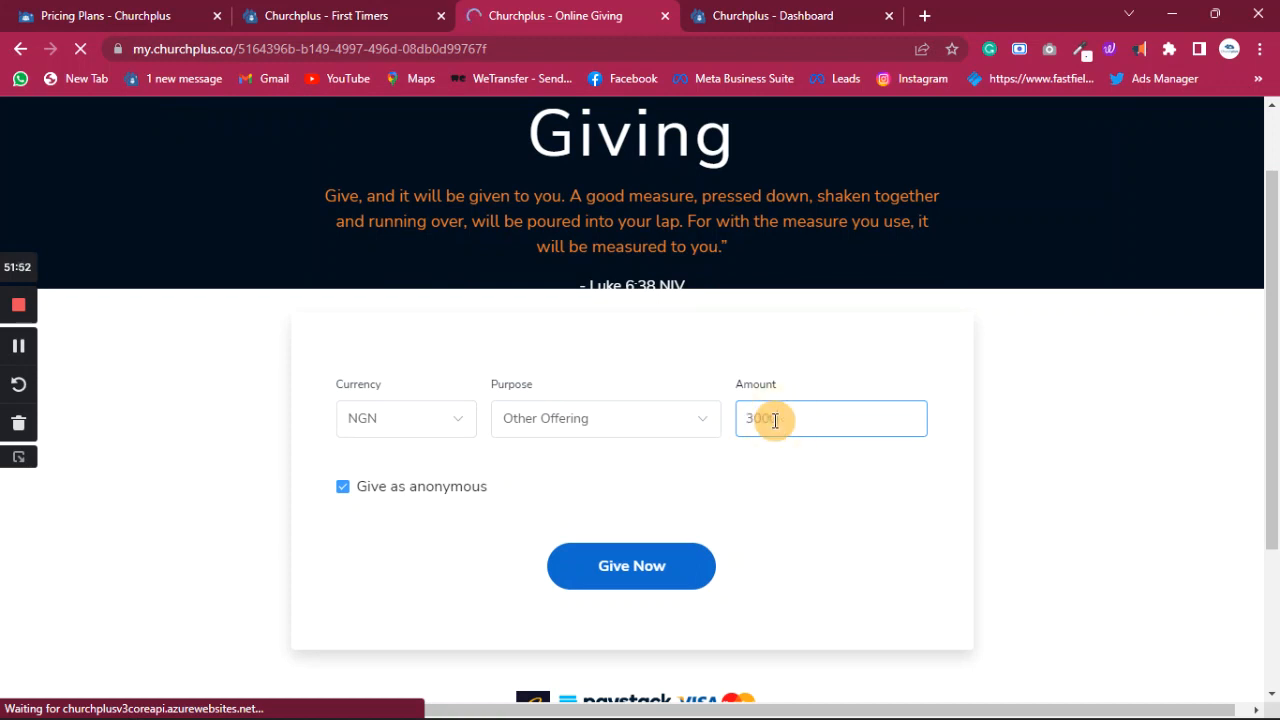
pyautogui.scroll(-2, 506, 491)
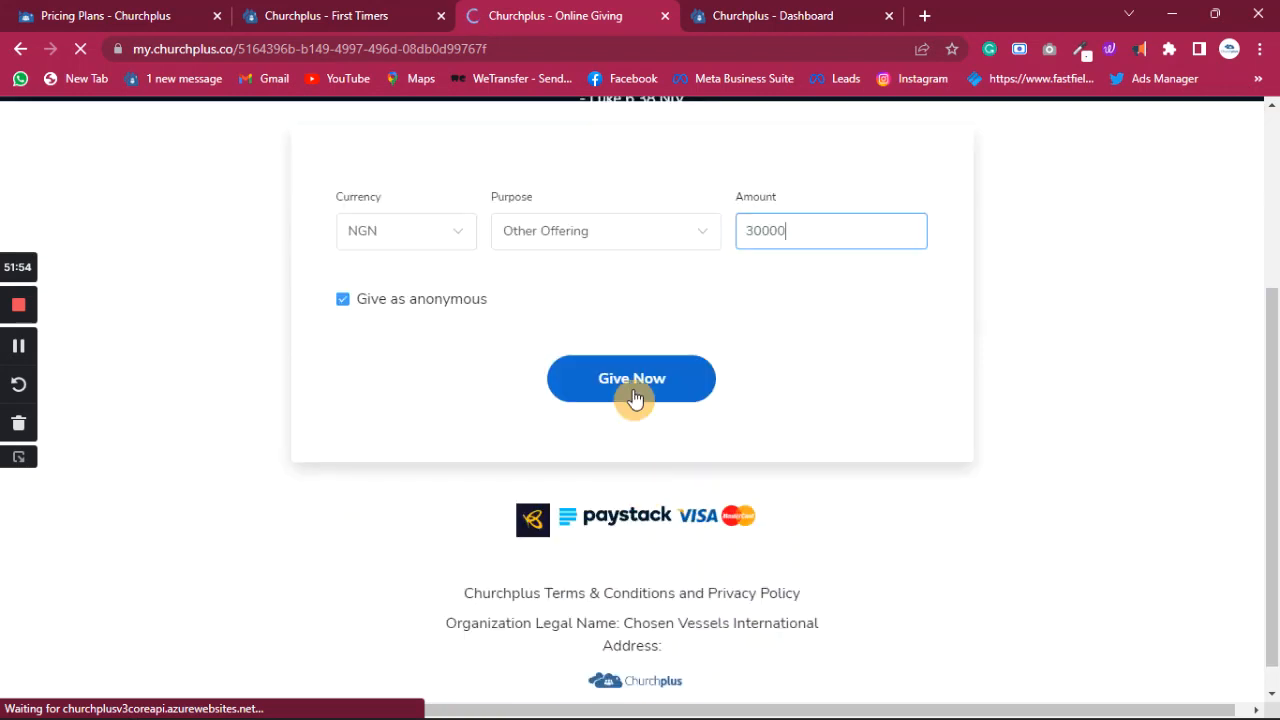
pyautogui.click(635, 386)
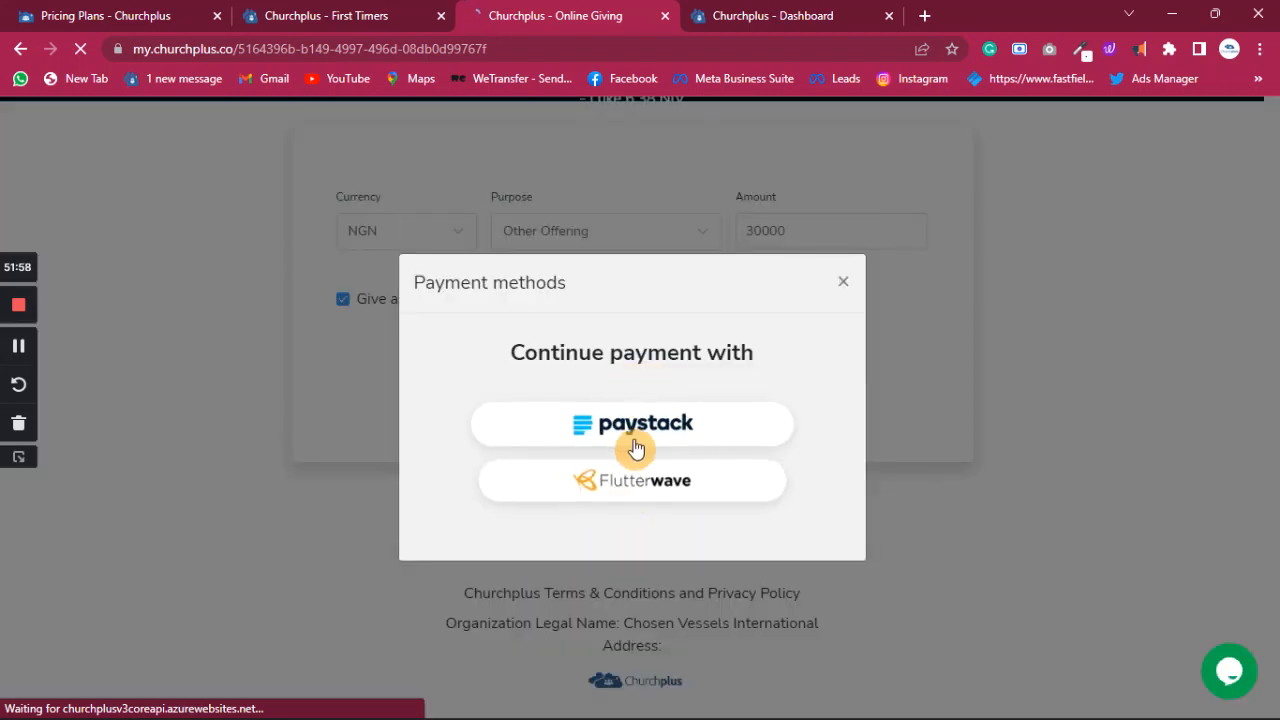
pyautogui.click(658, 428)
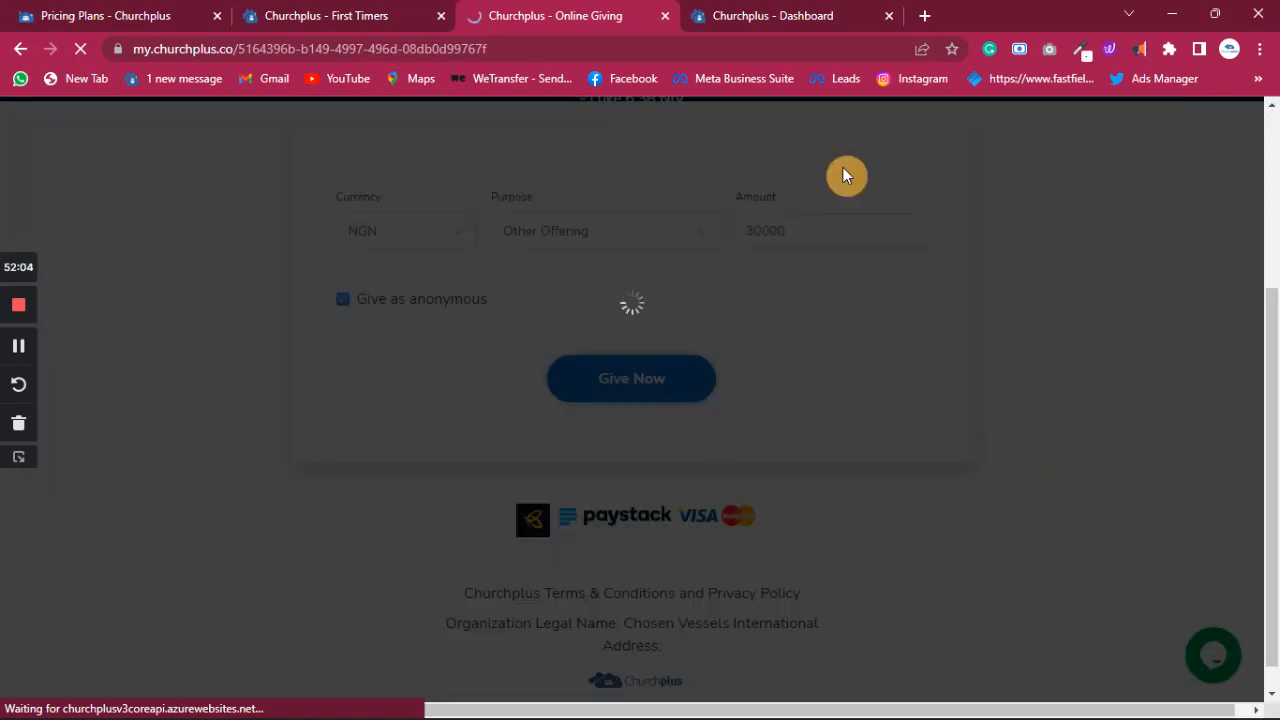
# - Log out of the church account and sign back in with the saved details
pyautogui.click(826, 20)
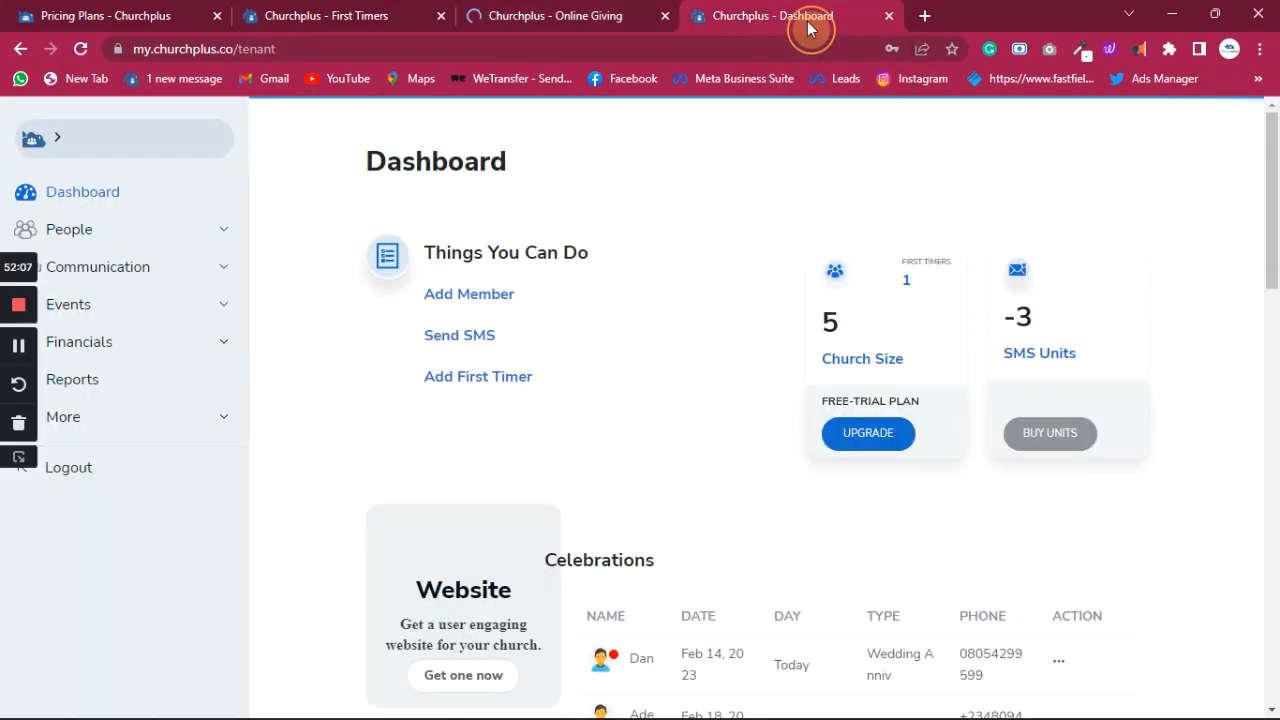
pyautogui.click(65, 472)
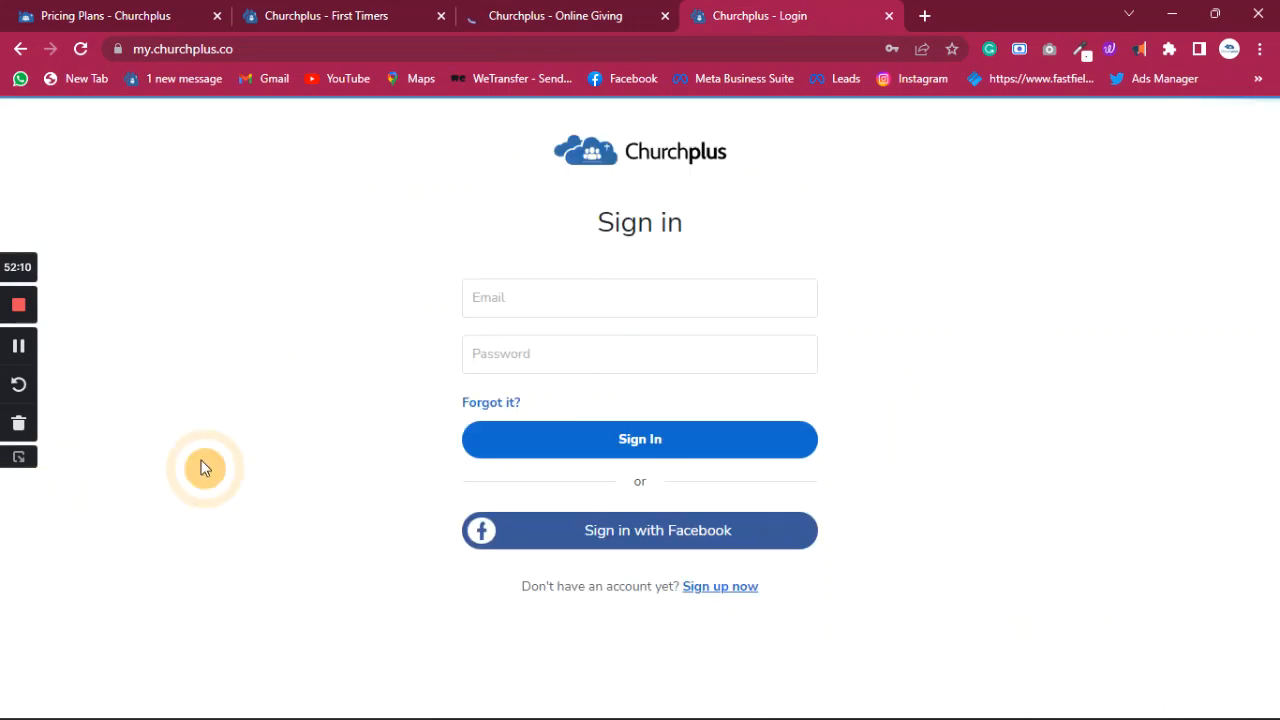
pyautogui.click(632, 440)
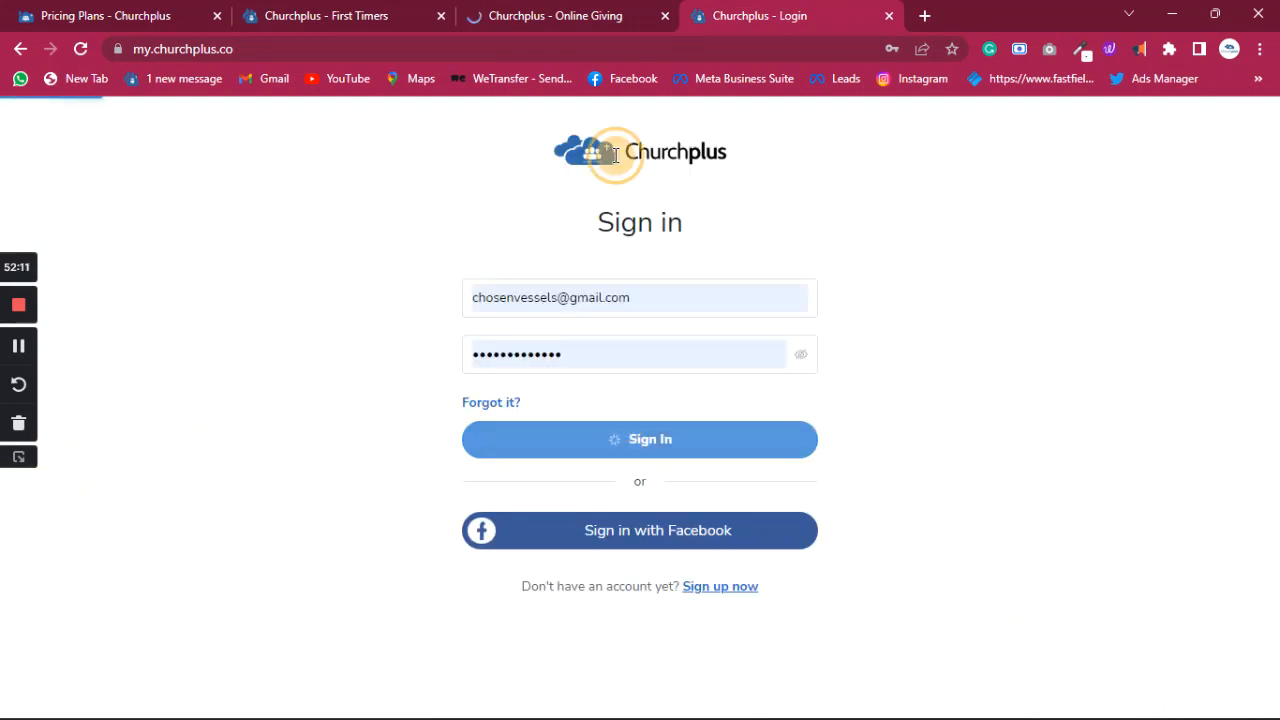
pyautogui.click(570, 18)
# - Close the First Timers tab and go back to the church dashboard
pyautogui.click(370, 22)
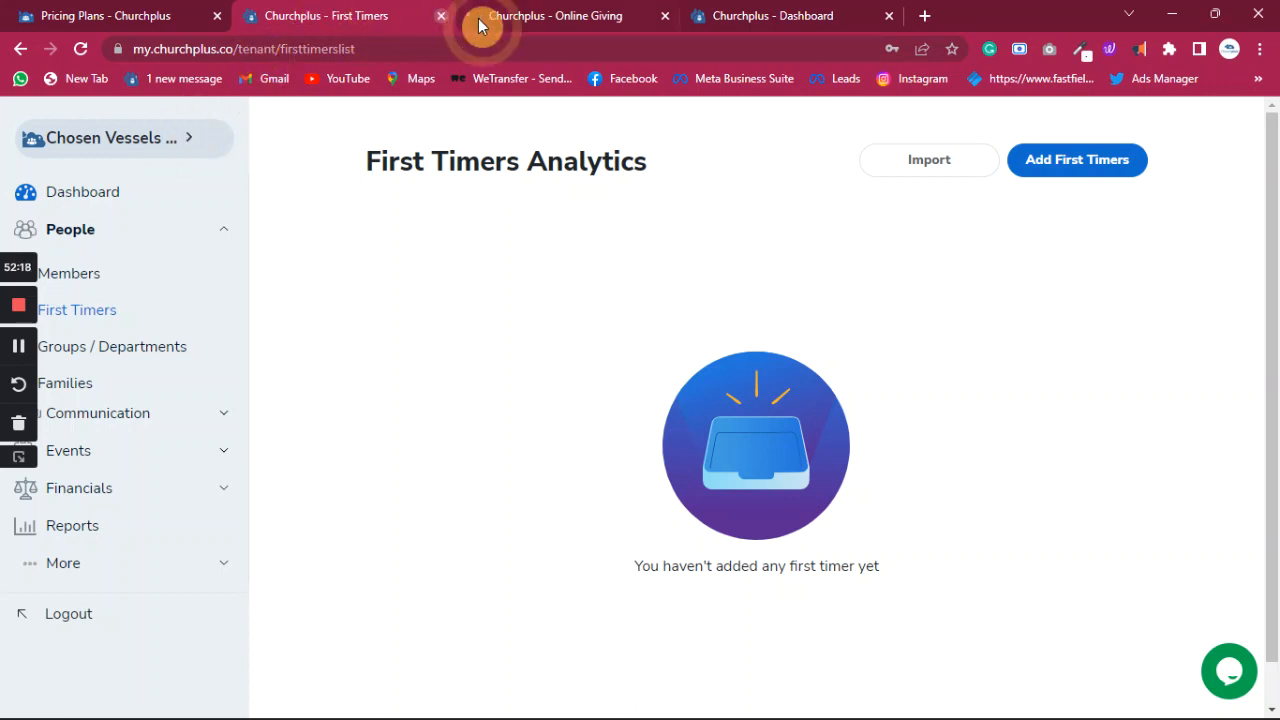
pyautogui.click(440, 17)
pyautogui.click(148, 25)
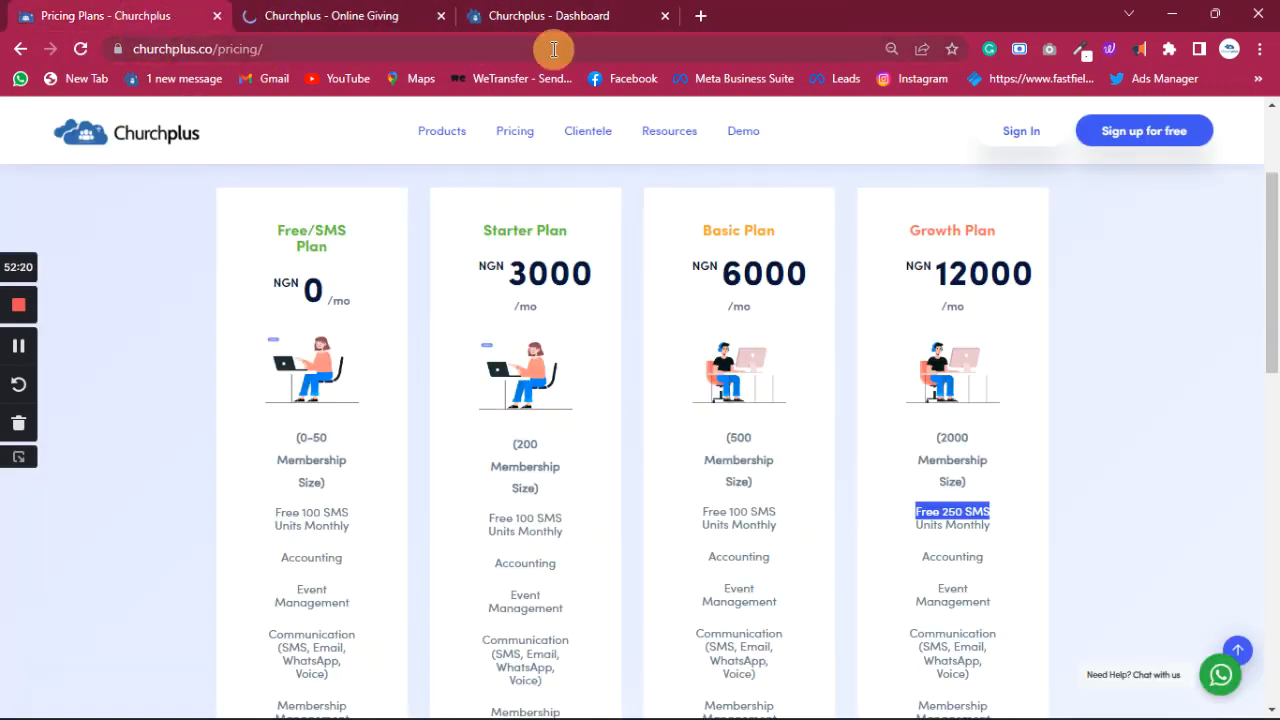
pyautogui.moveTo(568, 17)
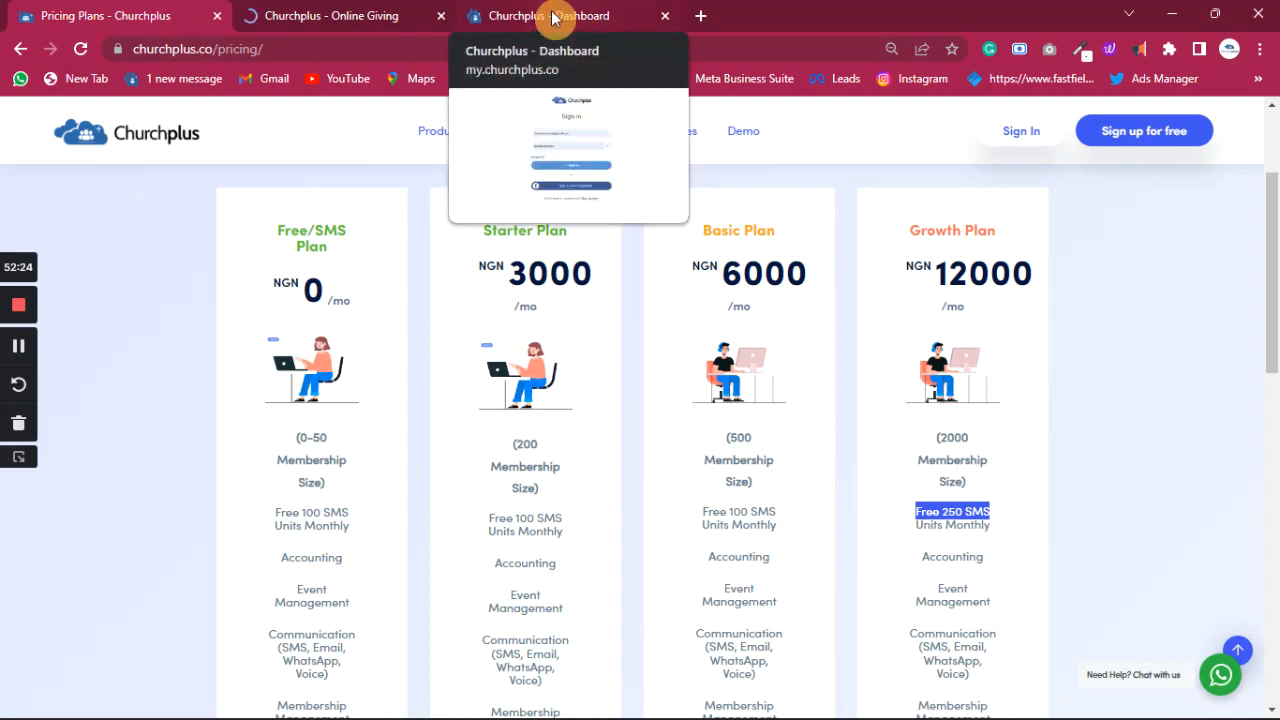
pyautogui.click(565, 17)
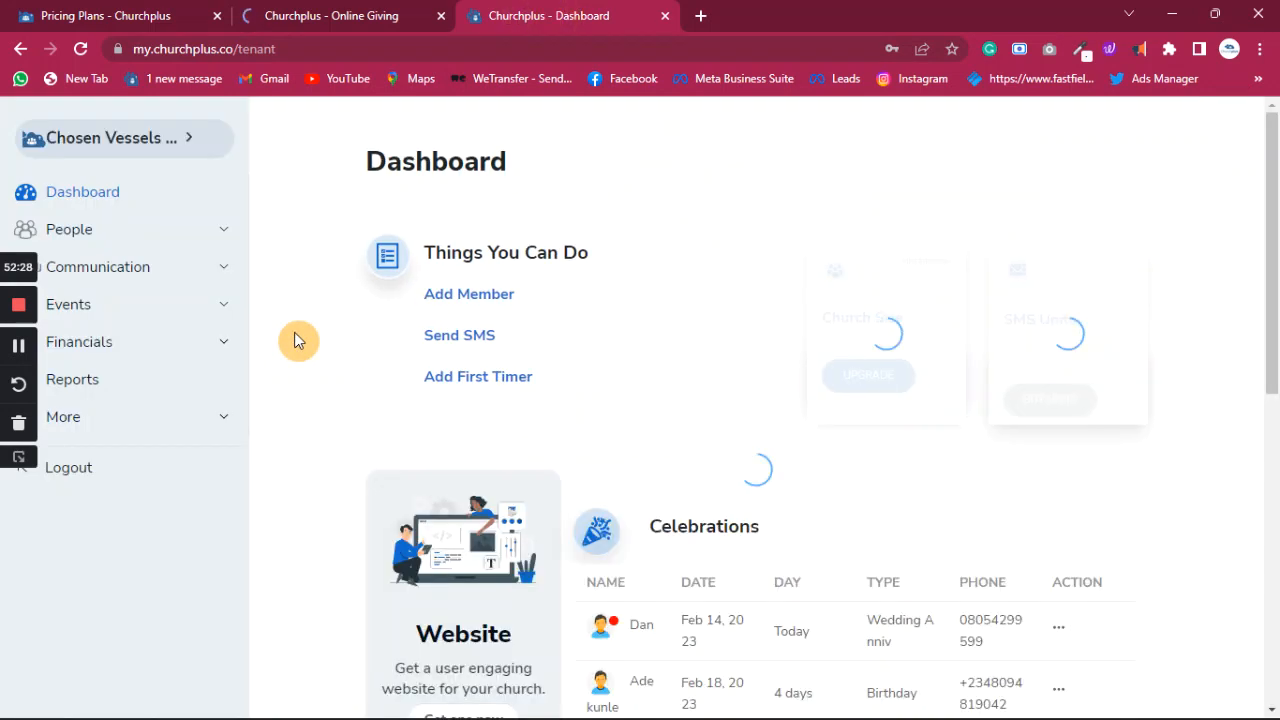
pyautogui.scroll(-6, 556, 537)
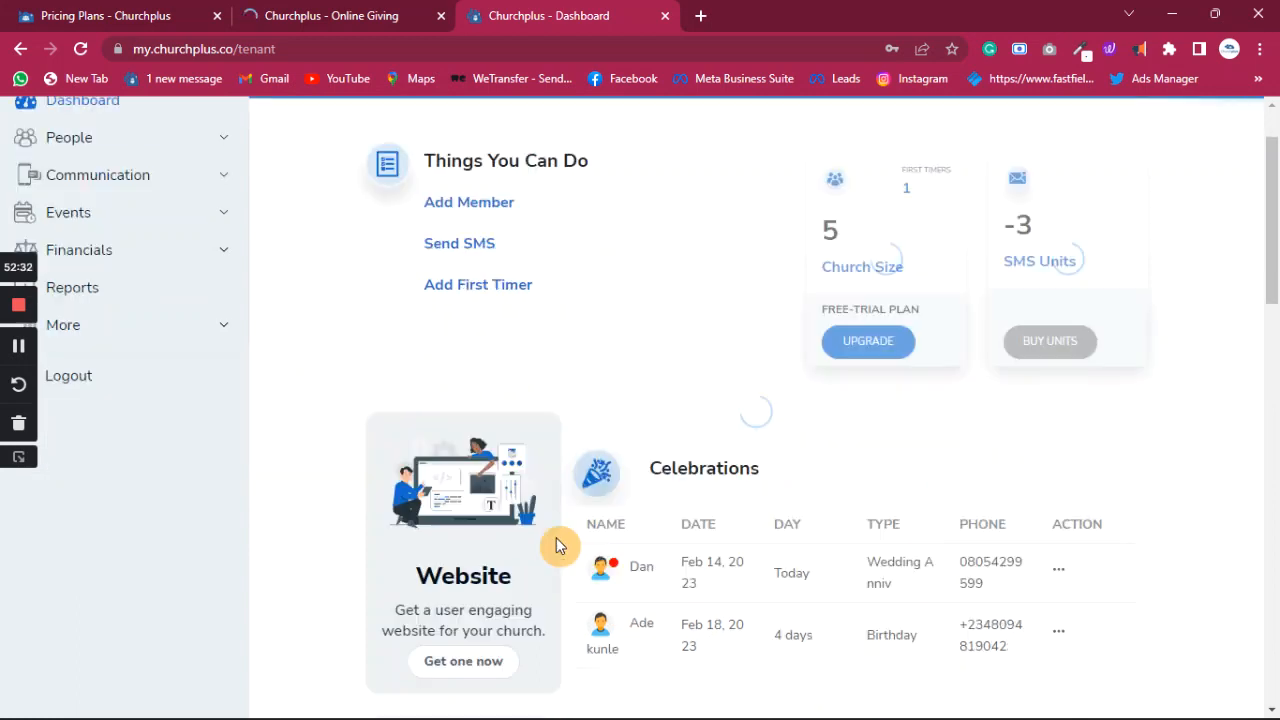
pyautogui.scroll(-10, 556, 537)
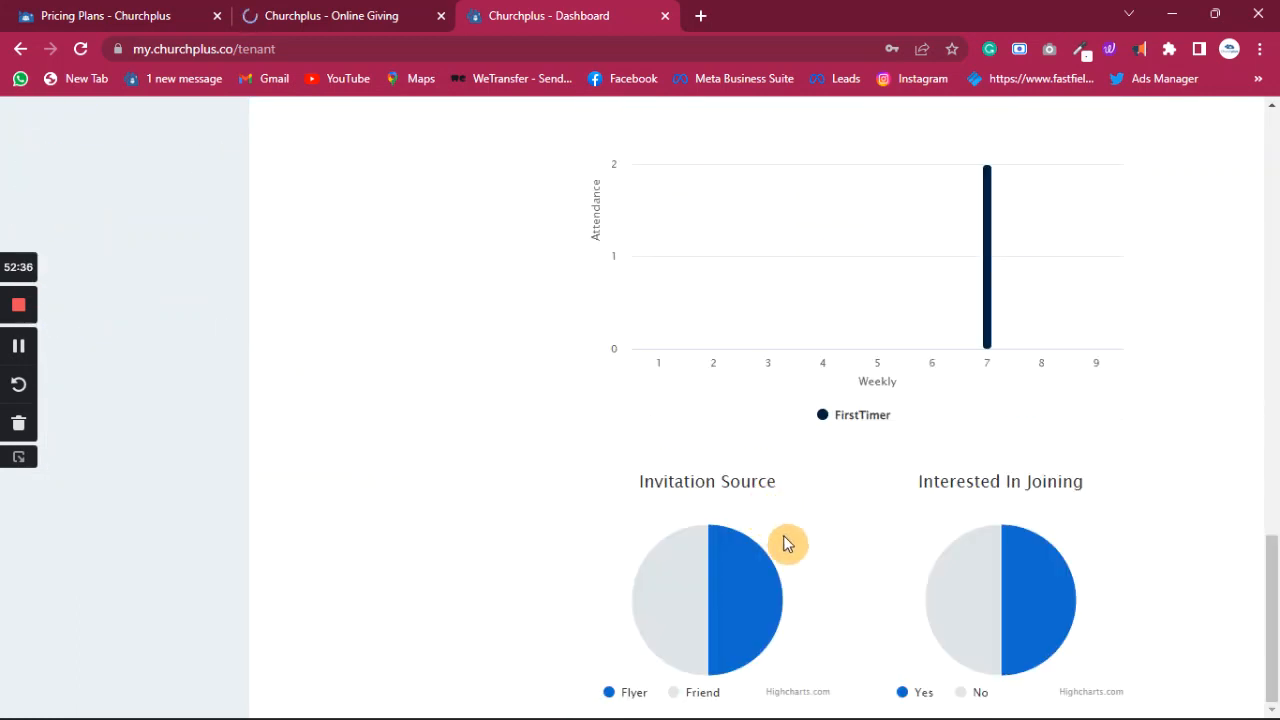
pyautogui.scroll(16, 848, 596)
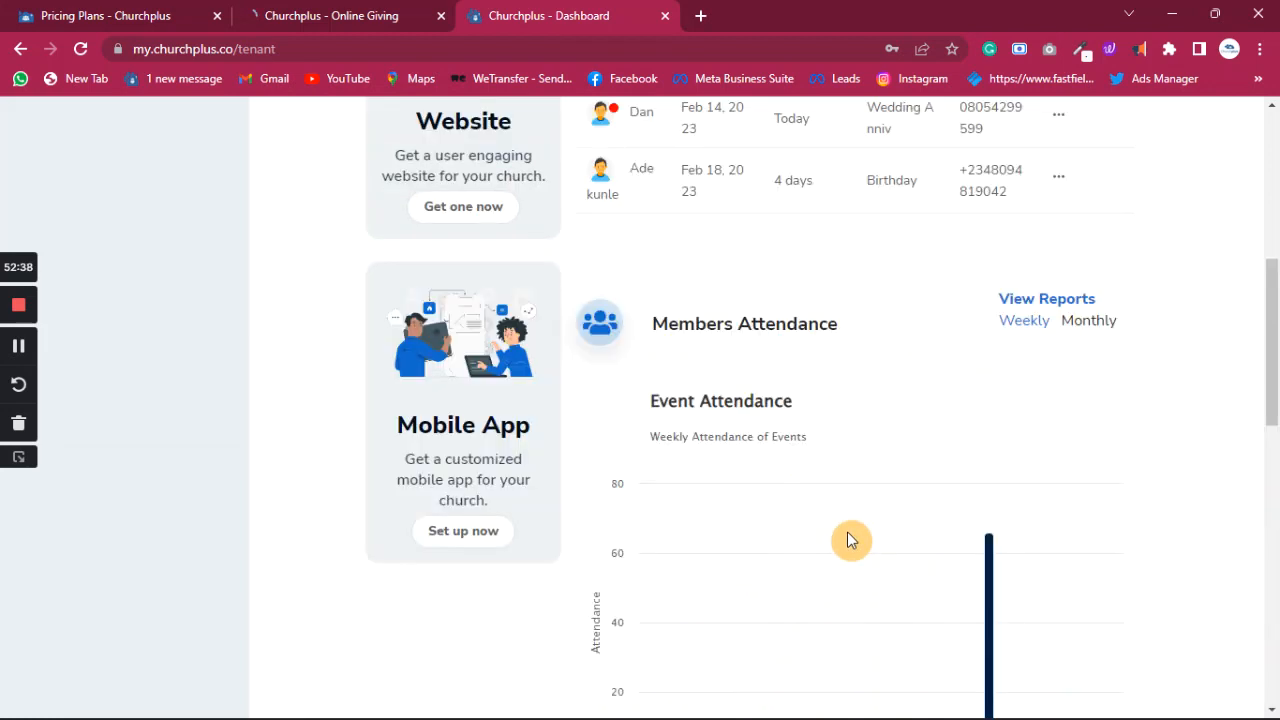
pyautogui.scroll(-3, 846, 537)
pyautogui.scroll(3, 846, 537)
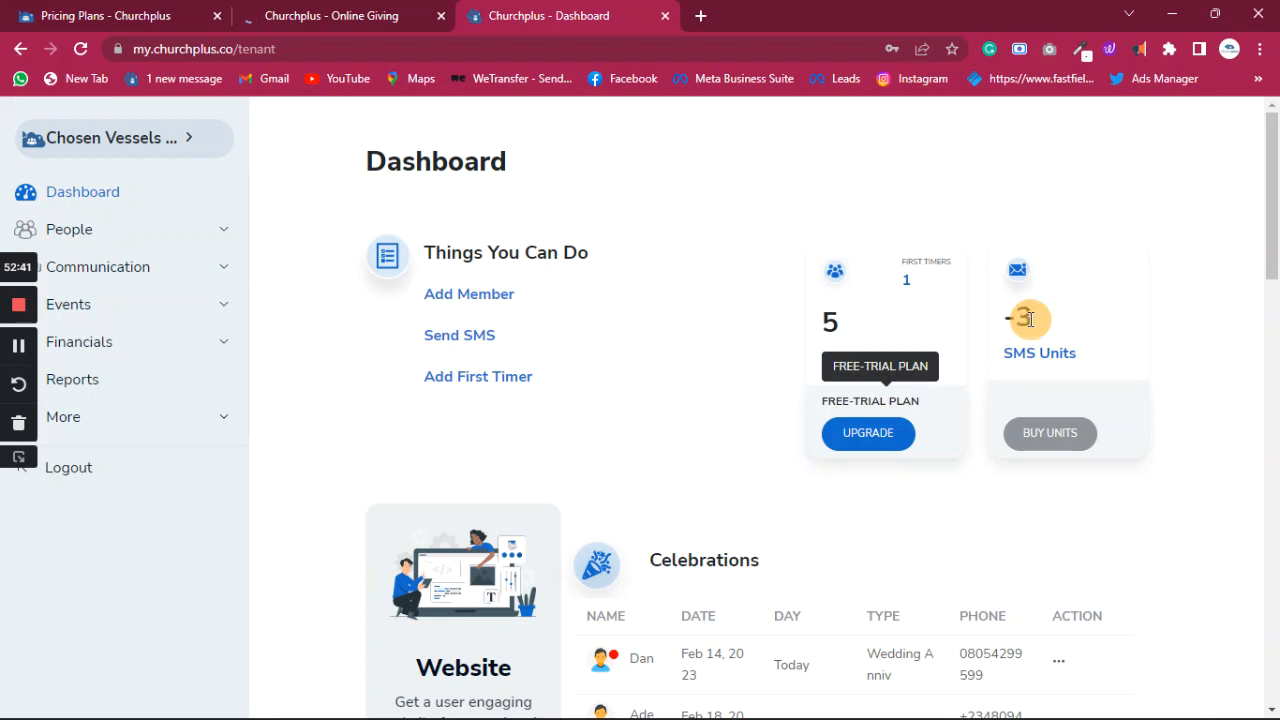
pyautogui.scroll(-3, 640, 373)
pyautogui.scroll(-6, 640, 373)
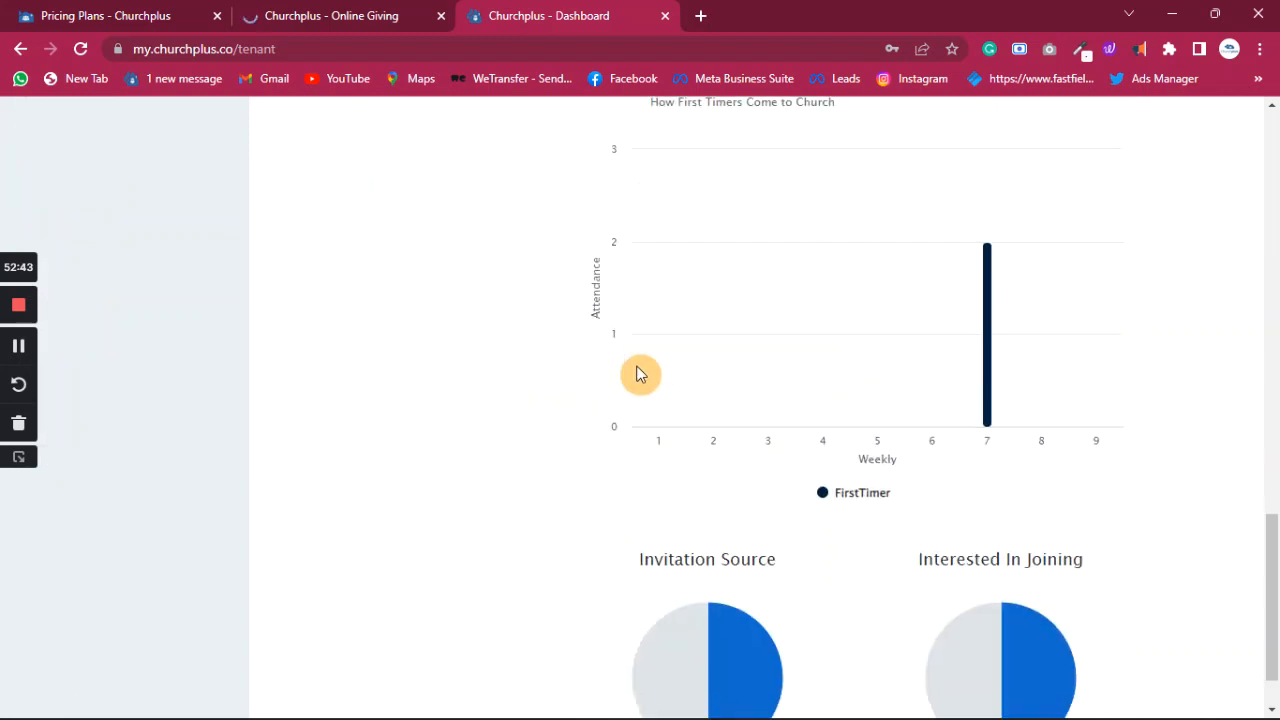
pyautogui.scroll(10, 640, 373)
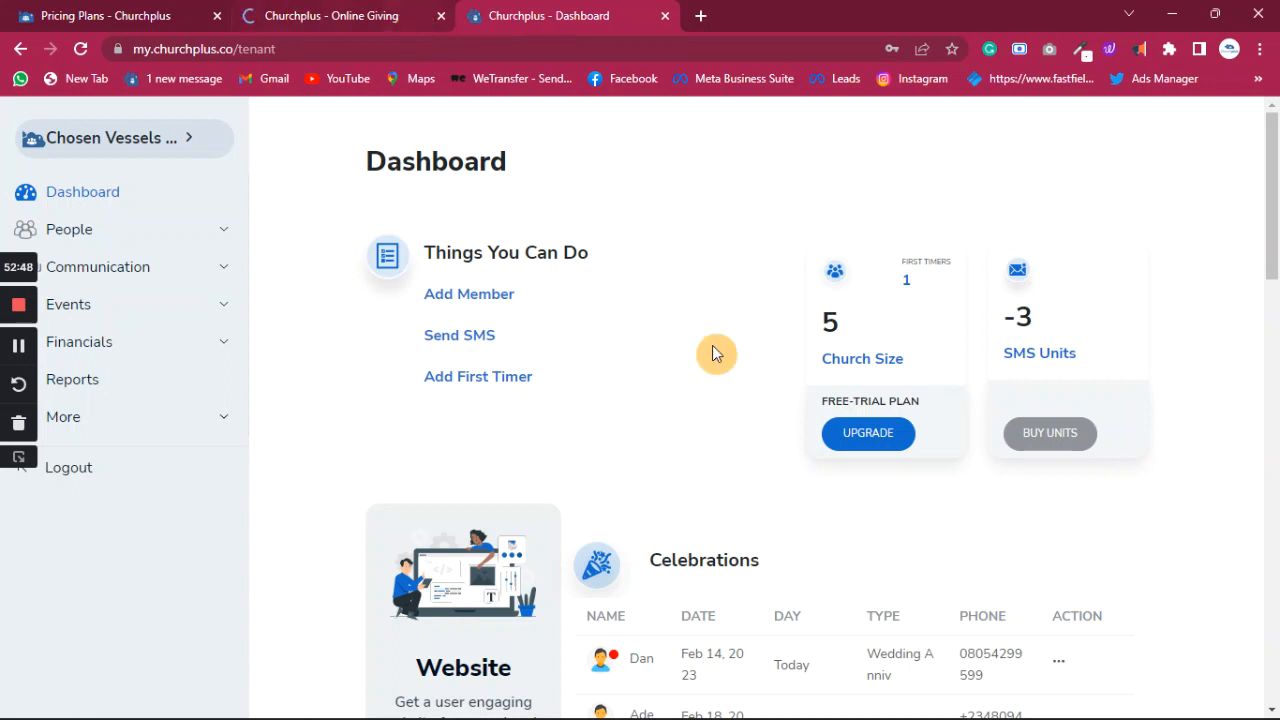
pyautogui.scroll(-5, 830, 428)
pyautogui.scroll(-5, 830, 428)
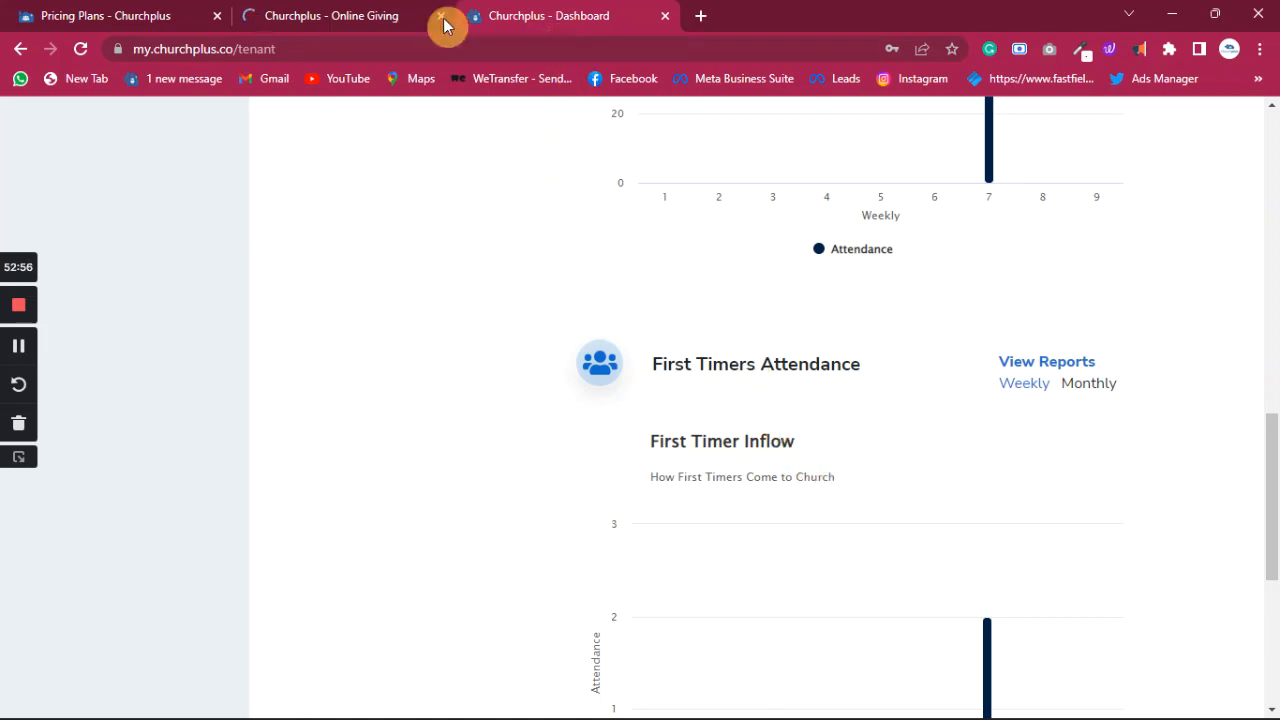
# - Check the giving payment and pricing plans tabs, then return to the Dashboard
pyautogui.click(386, 16)
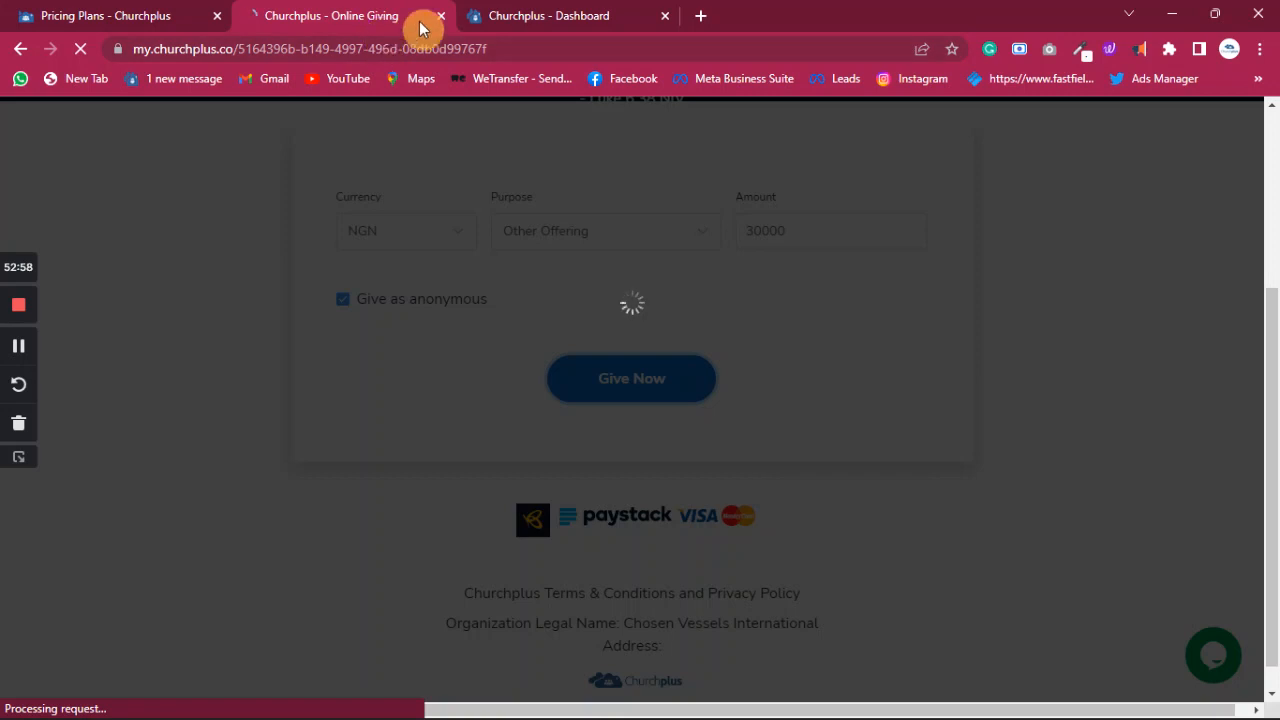
pyautogui.click(529, 18)
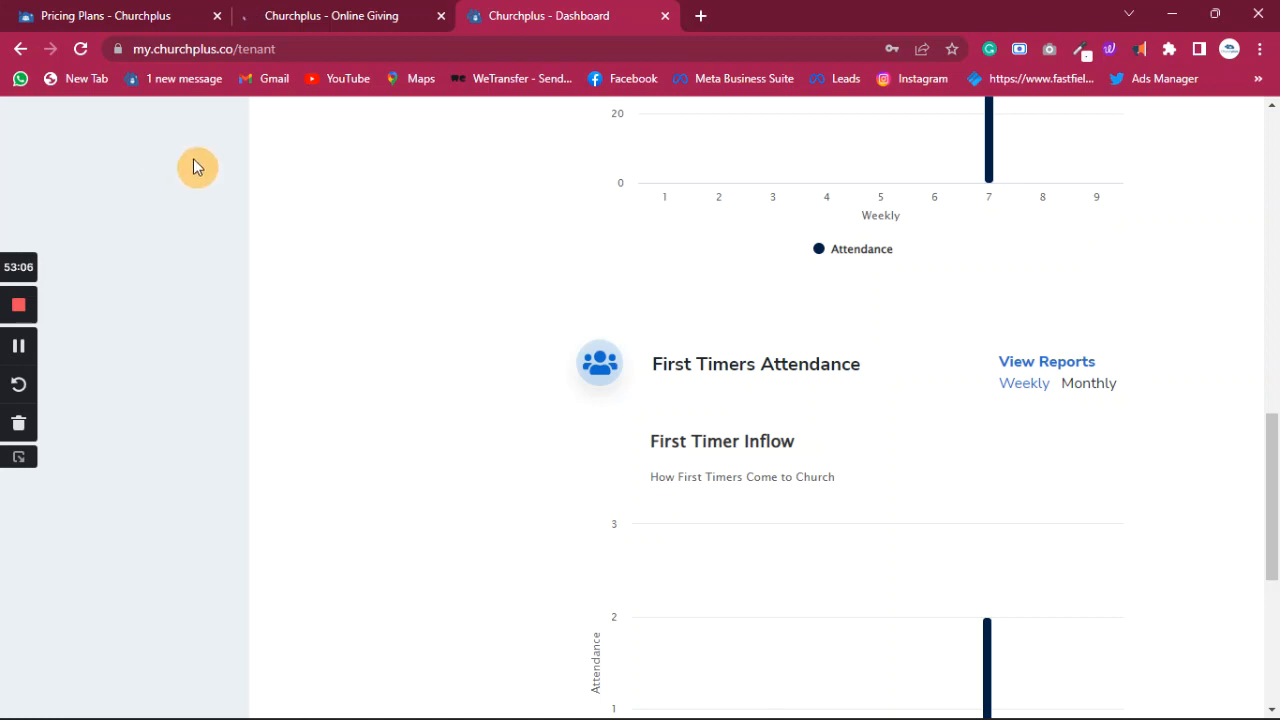
pyautogui.click(357, 17)
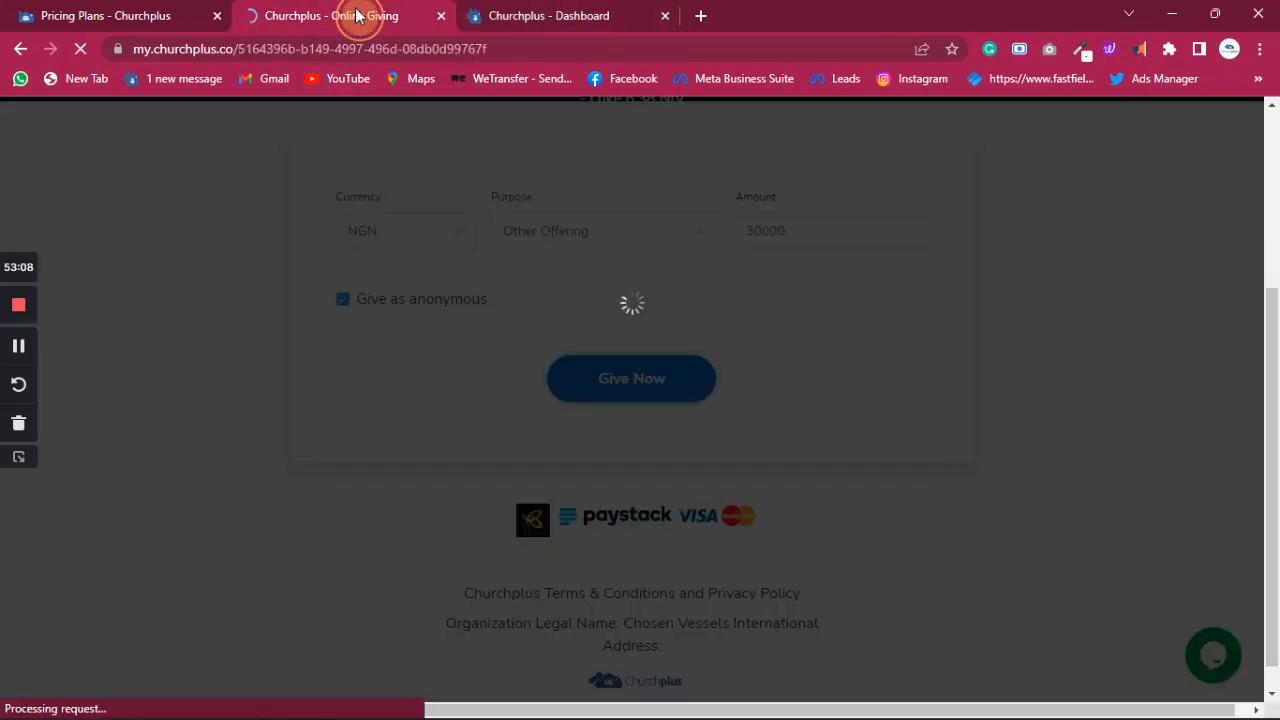
pyautogui.click(128, 22)
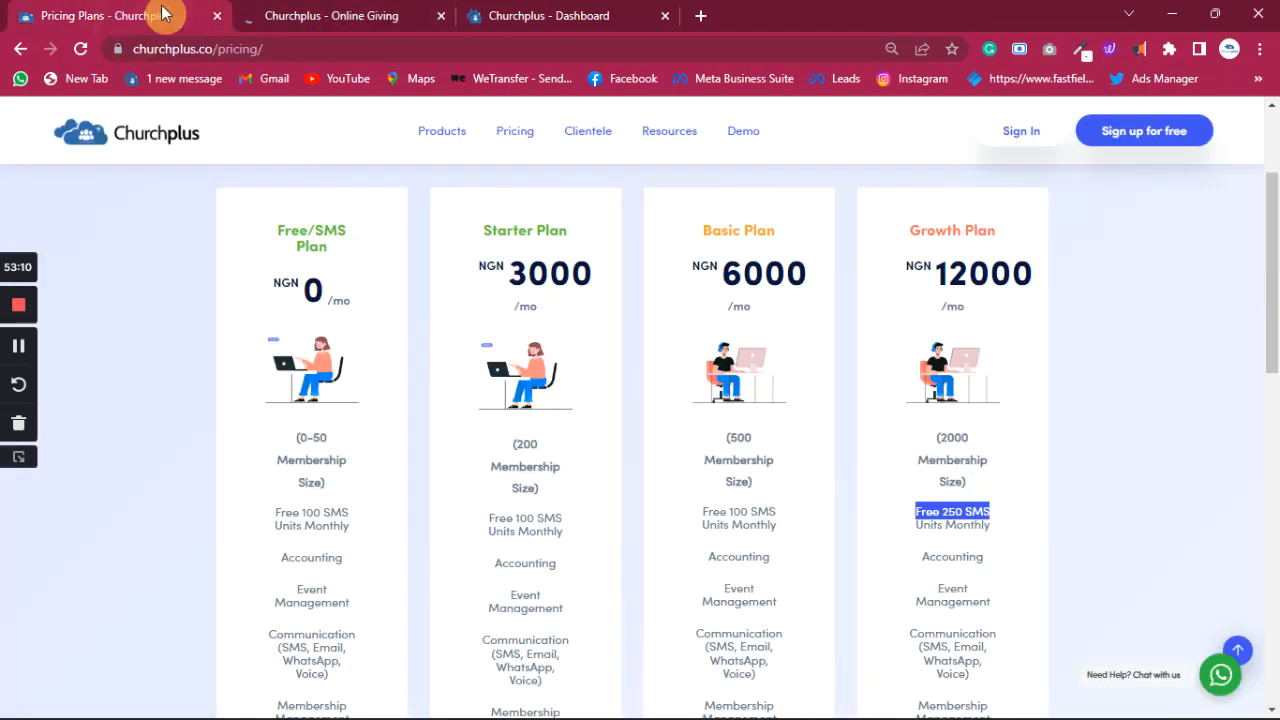
pyautogui.click(563, 15)
# - Expand People in the sidebar and open First Timers analytics
pyautogui.scroll(15, 141, 360)
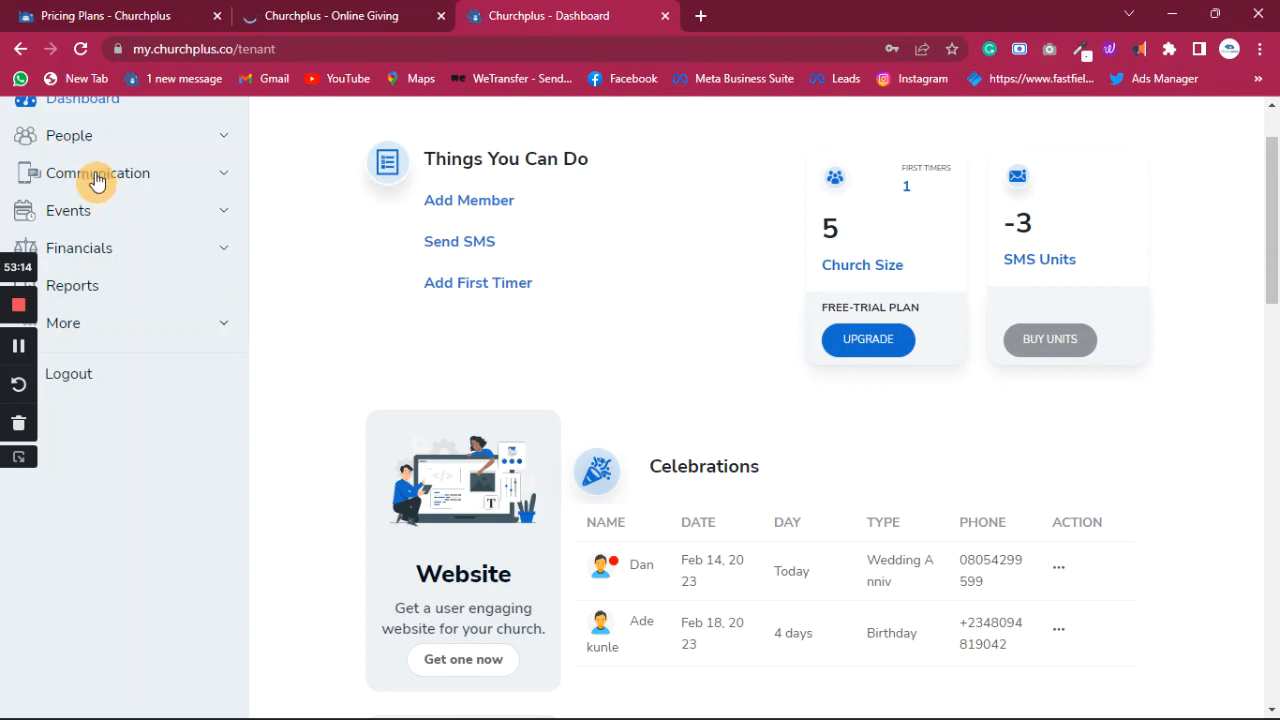
pyautogui.click(95, 140)
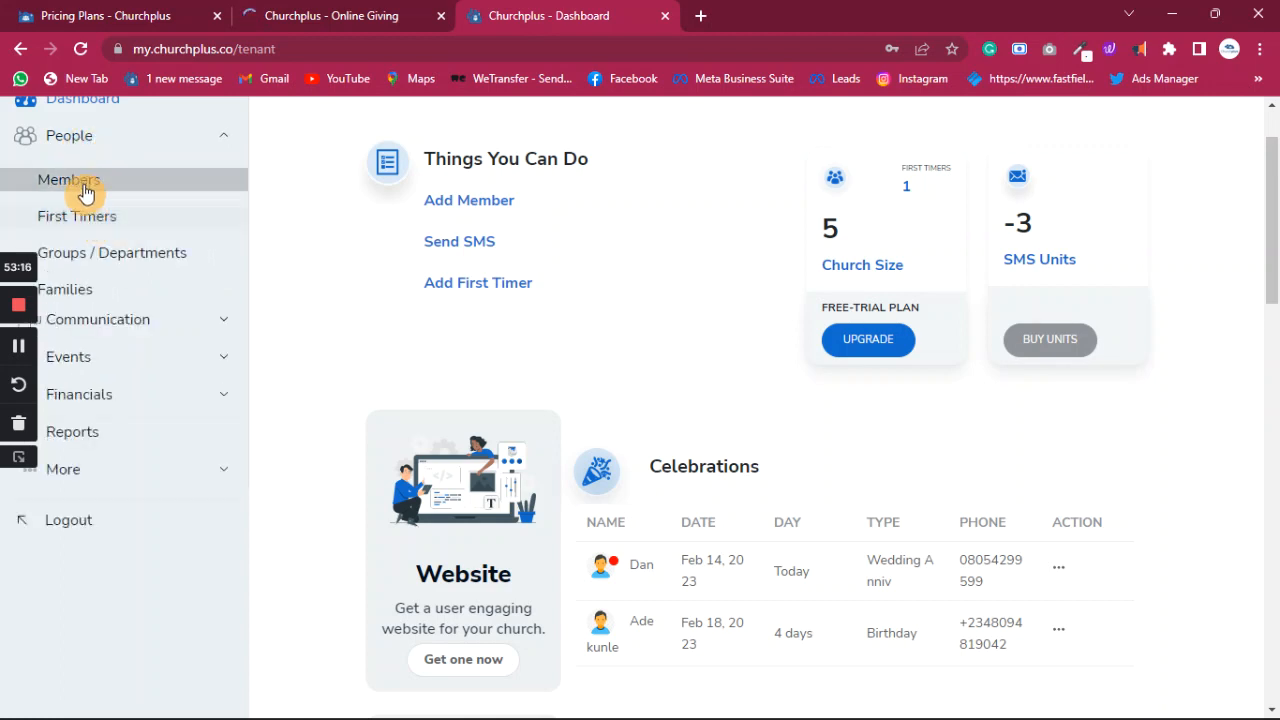
pyautogui.click(85, 220)
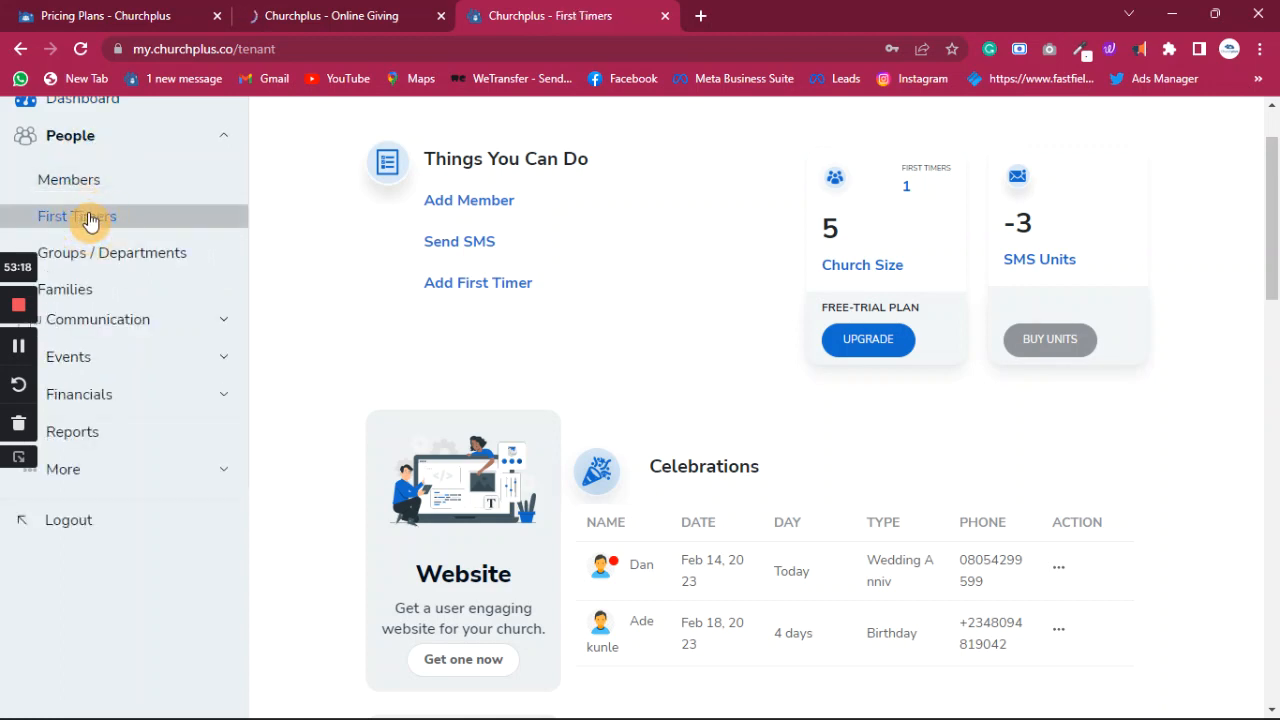
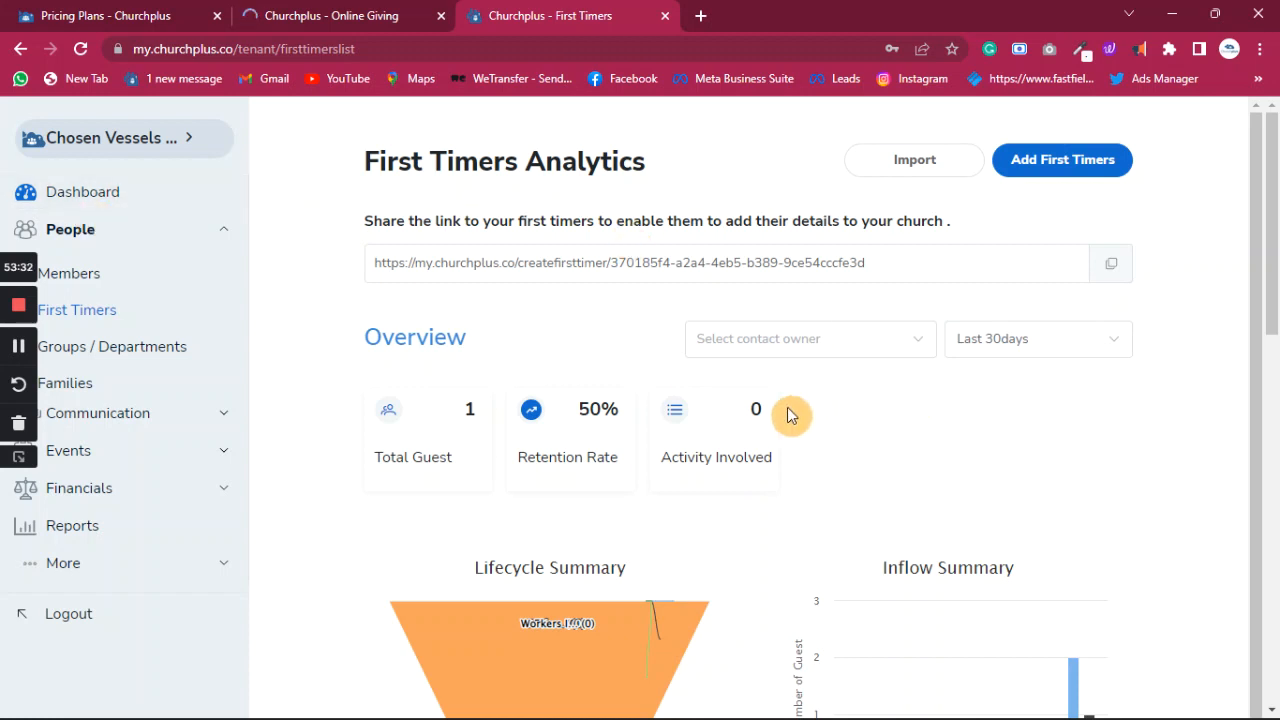
# - Scroll through the First Timers analytics page to review its charts
pyautogui.scroll(-9, 760, 450)
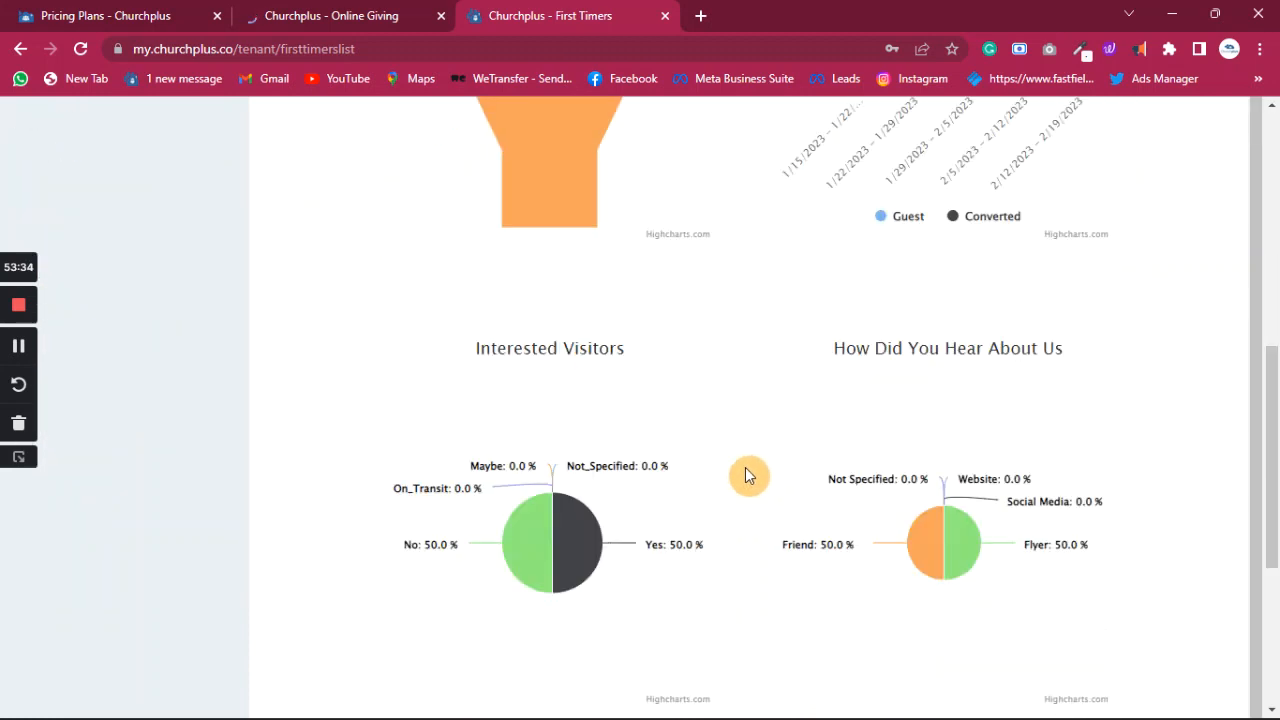
pyautogui.scroll(10, 748, 474)
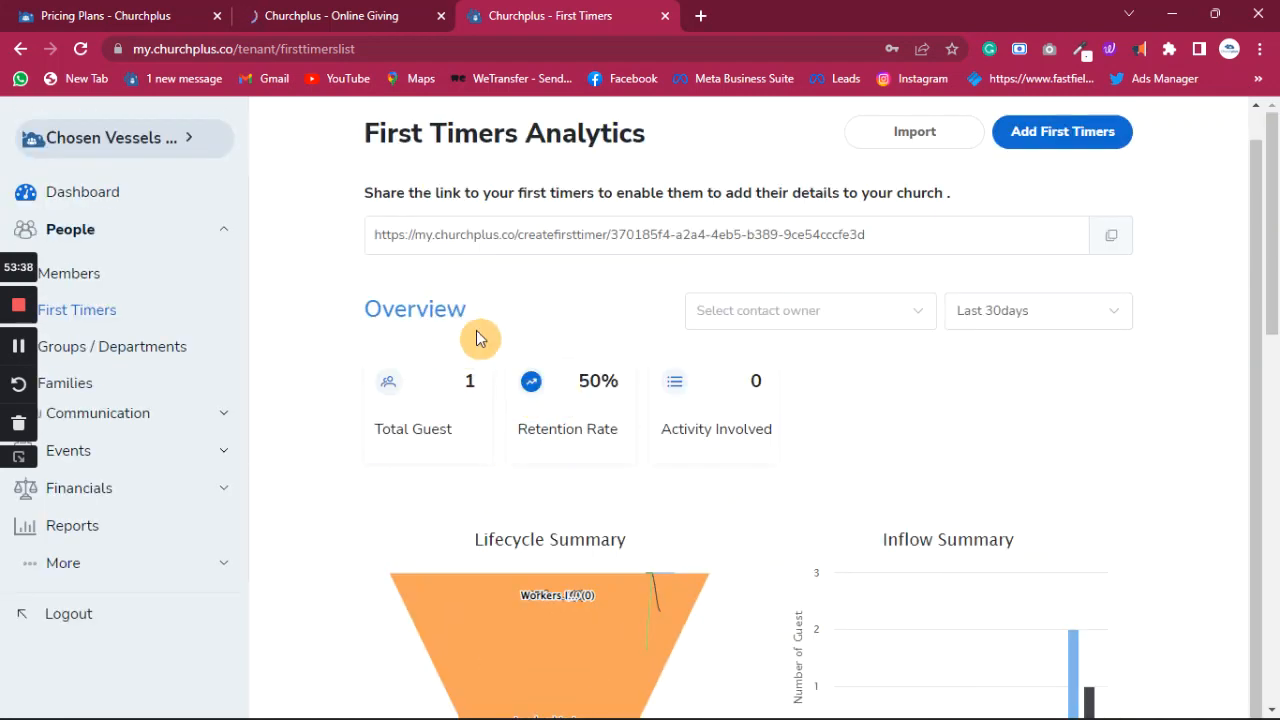
pyautogui.scroll(-4, 571, 406)
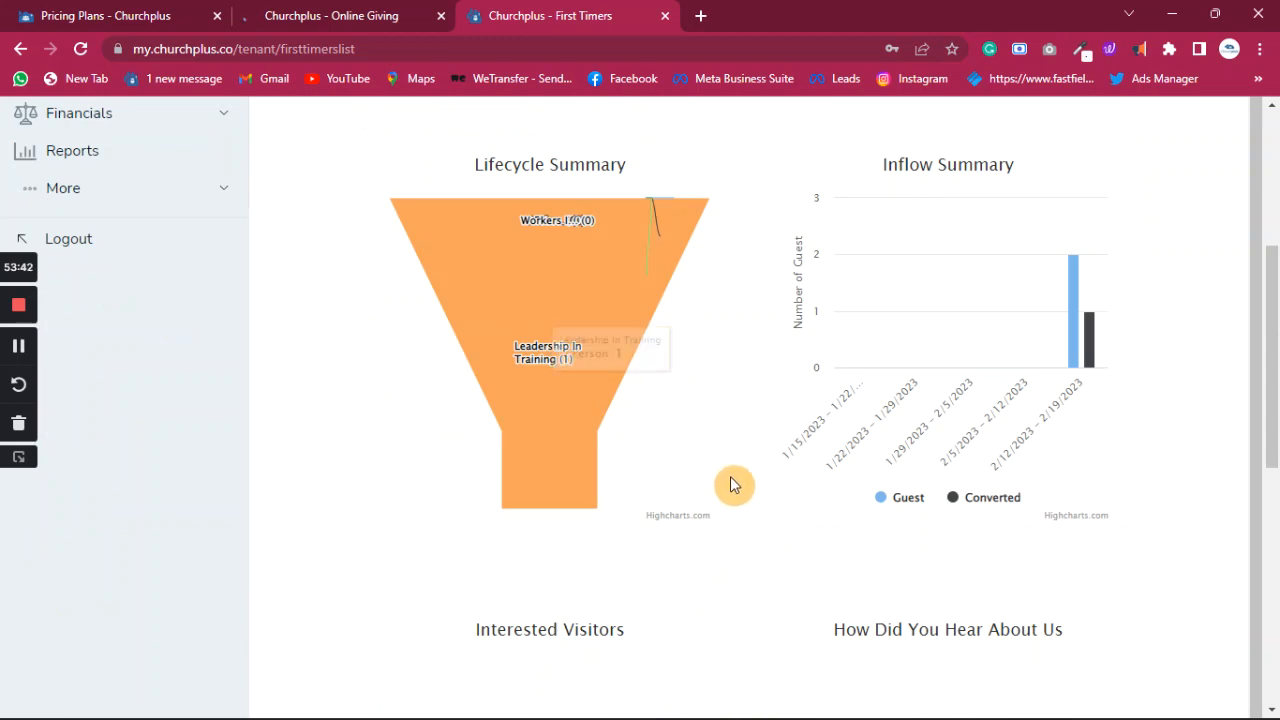
pyautogui.scroll(1, 655, 366)
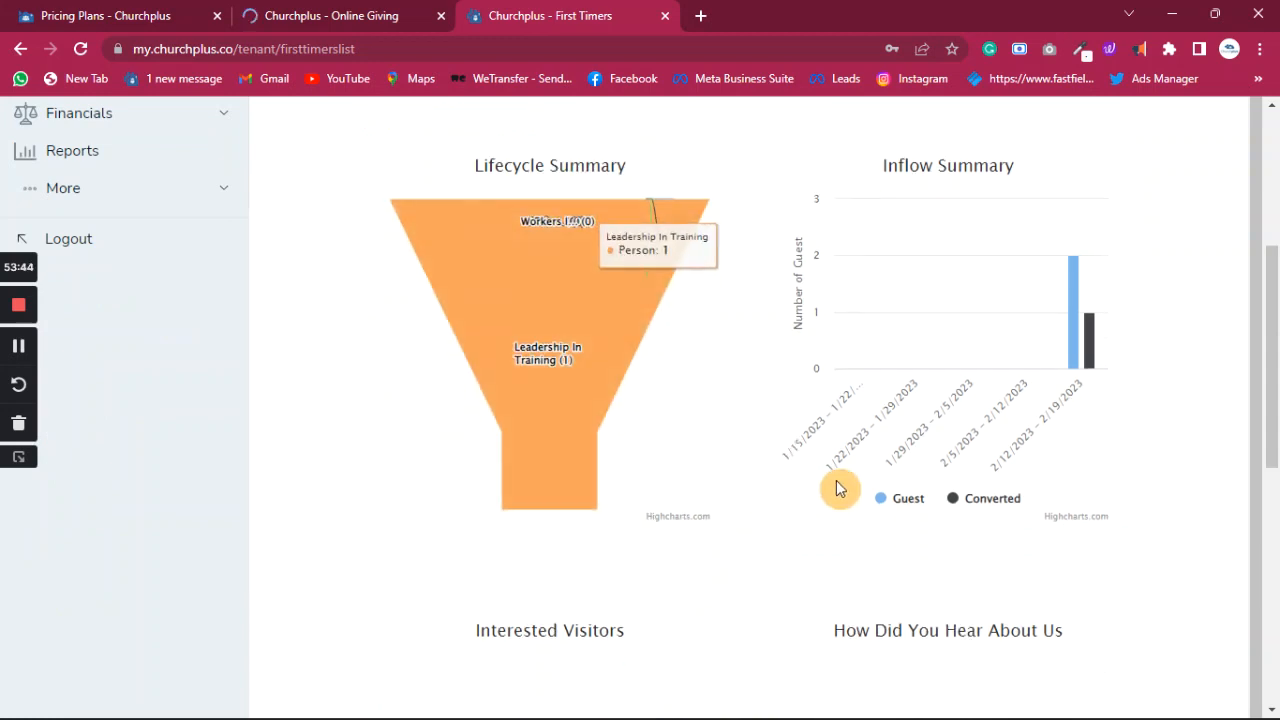
pyautogui.scroll(-5, 885, 552)
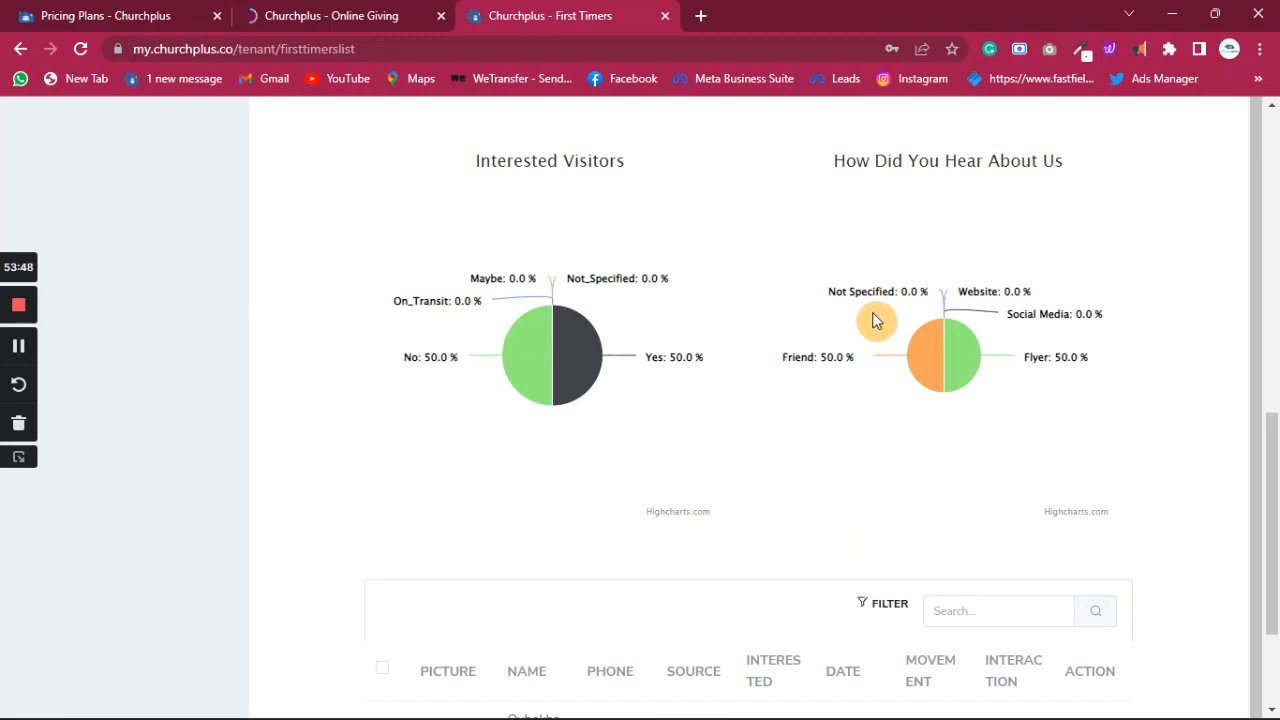
pyautogui.scroll(-2, 828, 500)
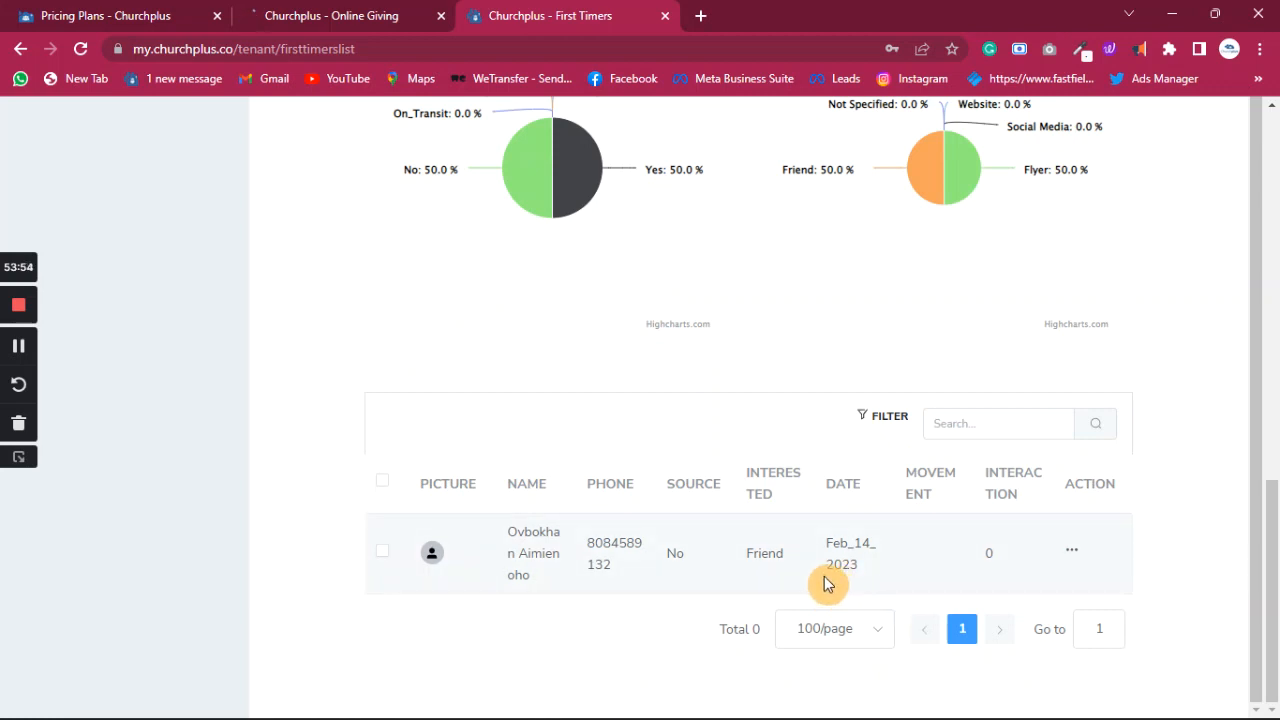
pyautogui.scroll(1, 826, 585)
pyautogui.scroll(5, 766, 466)
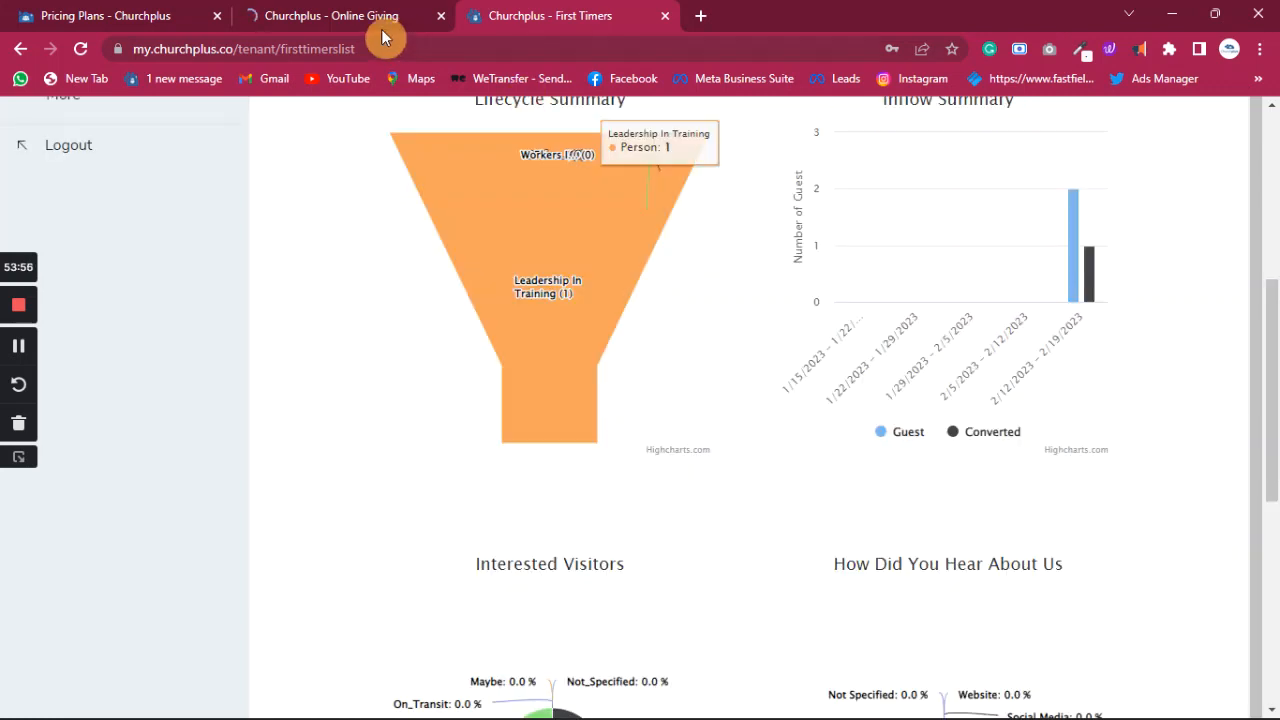
# - Glance at the Online Giving and Pricing Plans tabs, then return to First Timers analytics
pyautogui.click(328, 22)
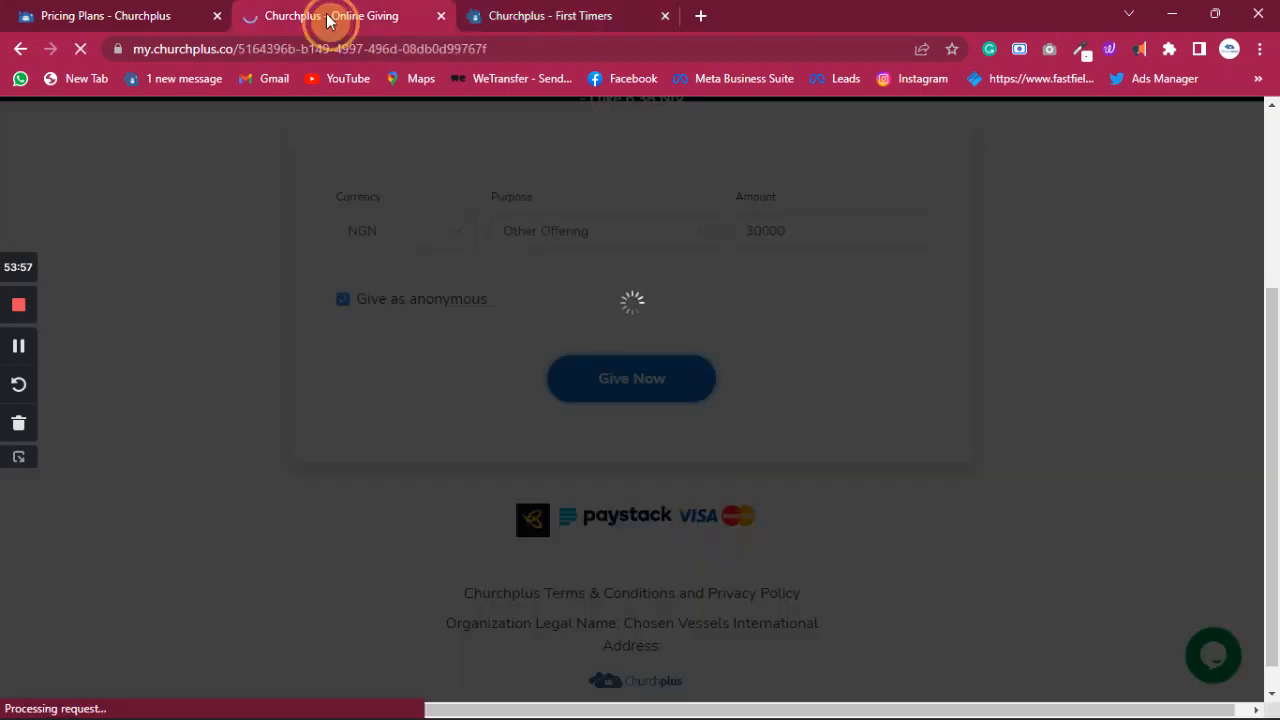
pyautogui.click(177, 17)
pyautogui.click(308, 16)
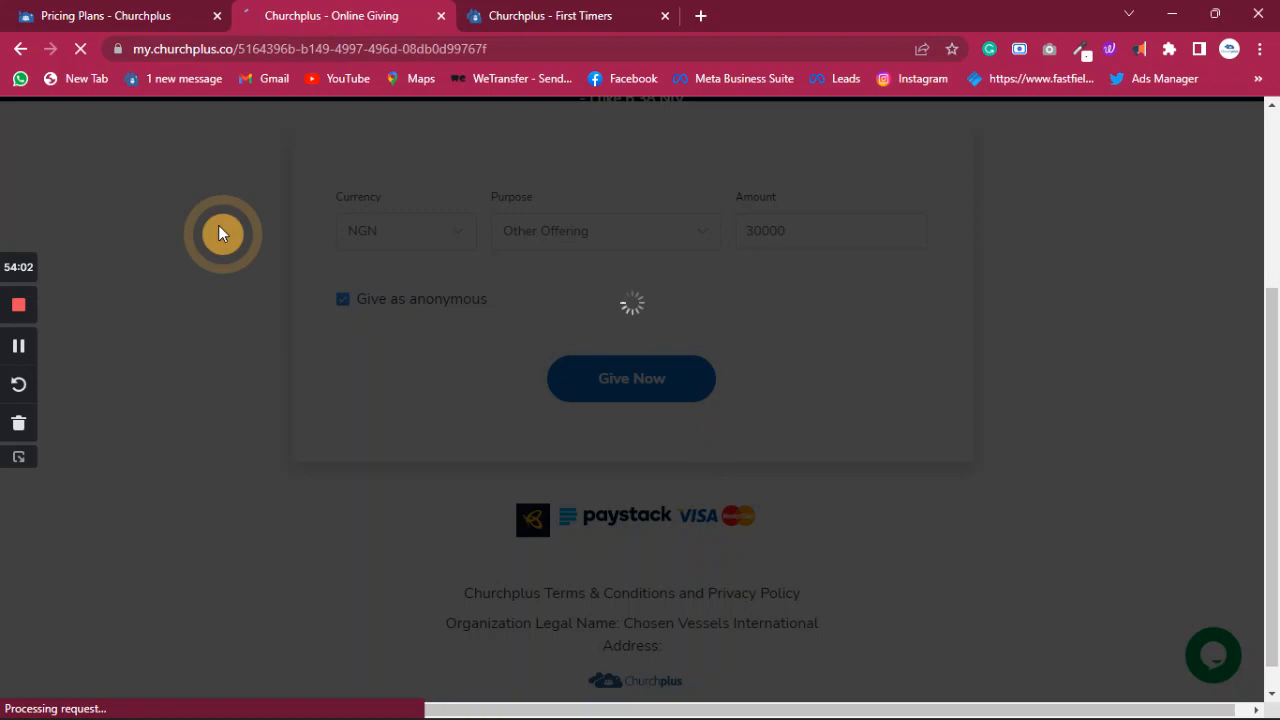
pyautogui.click(522, 16)
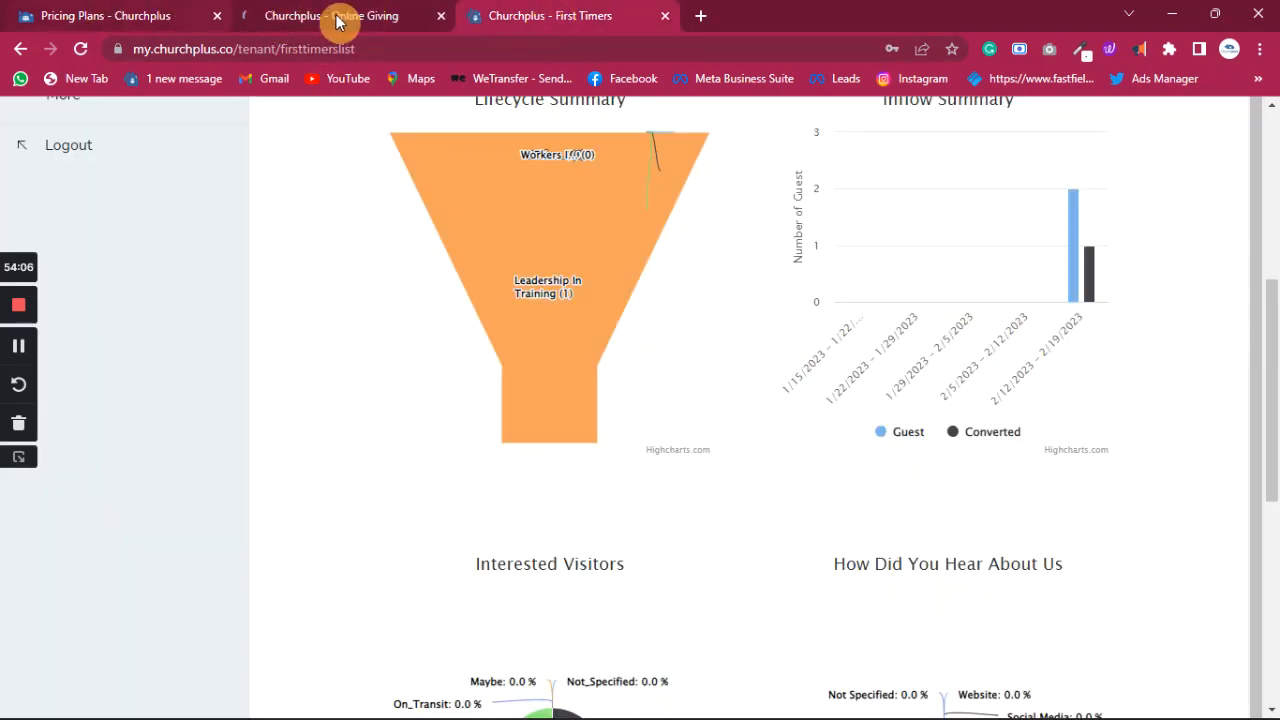
# - From the Dashboard, start the Mobile App 'Set up now' onboarding and add a blank browser tab
pyautogui.scroll(5, 330, 320)
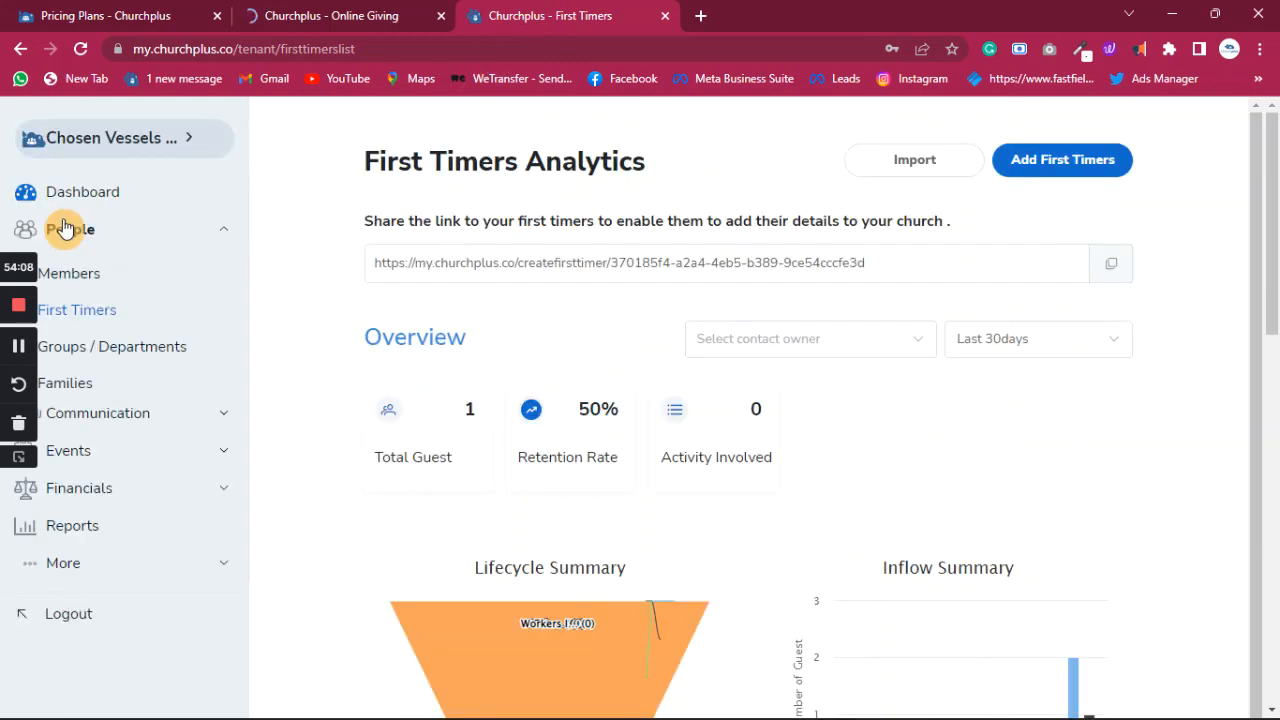
pyautogui.click(97, 197)
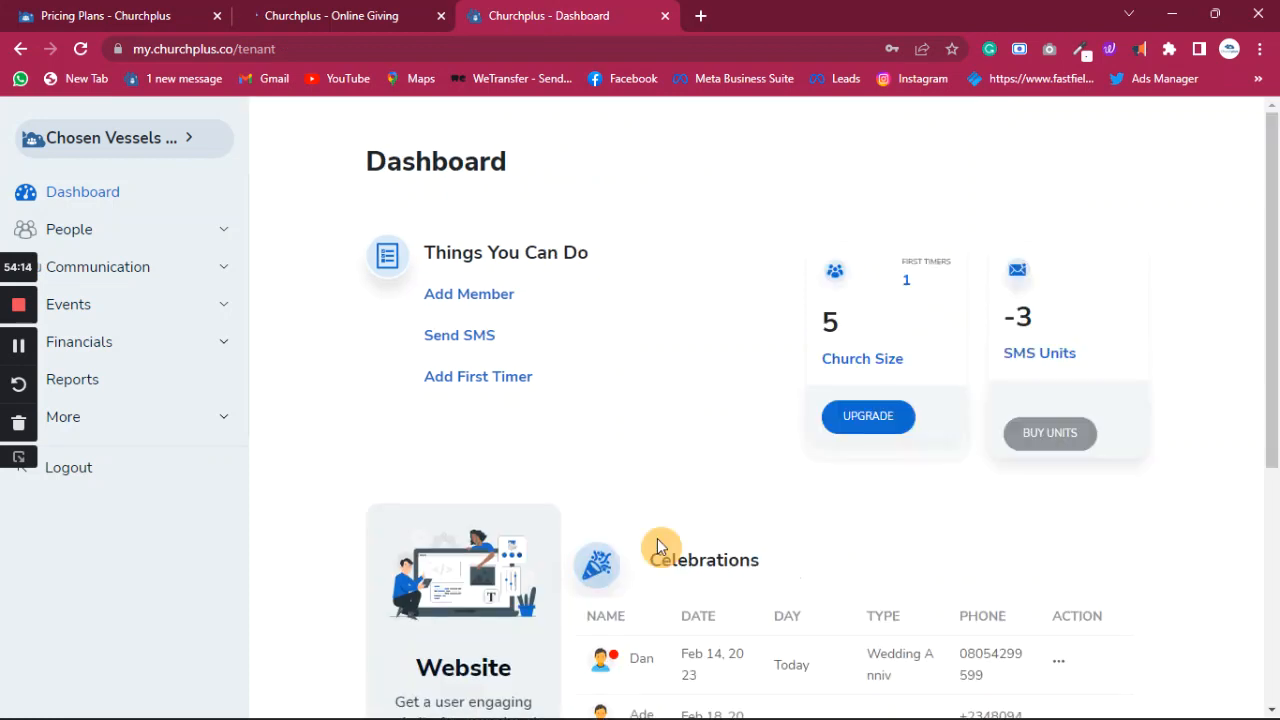
pyautogui.scroll(-4, 553, 553)
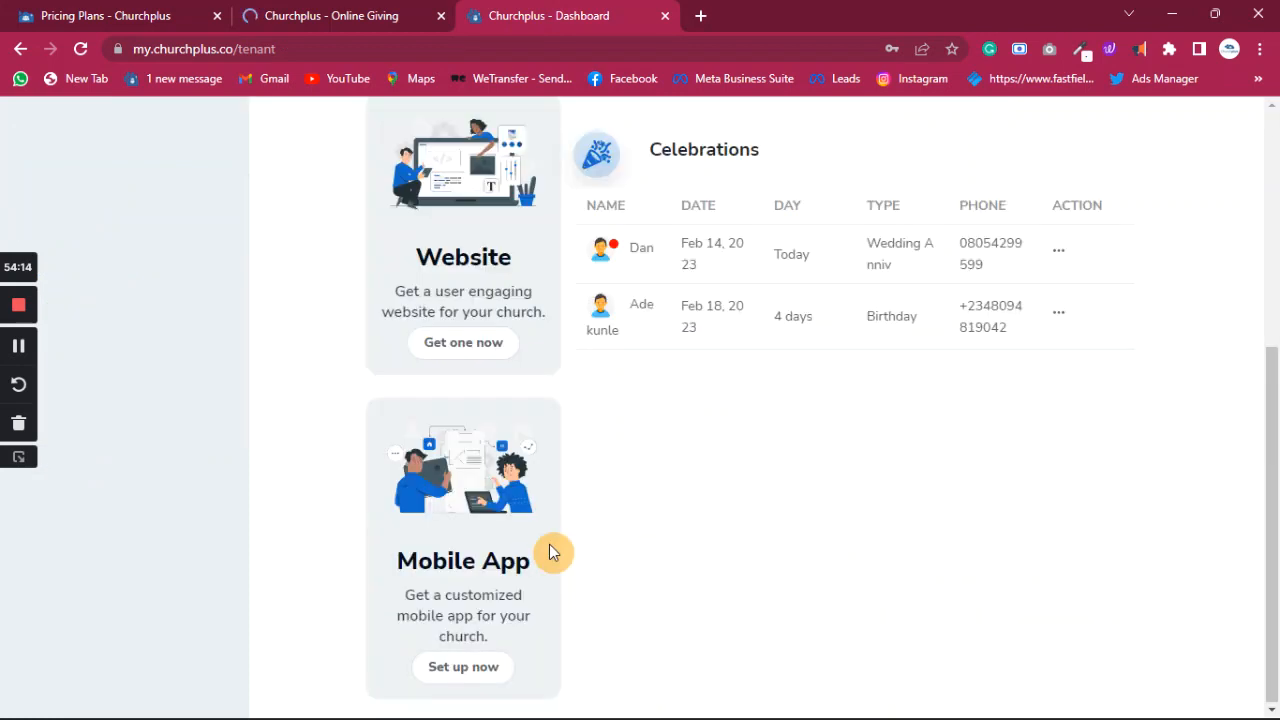
pyautogui.click(485, 677)
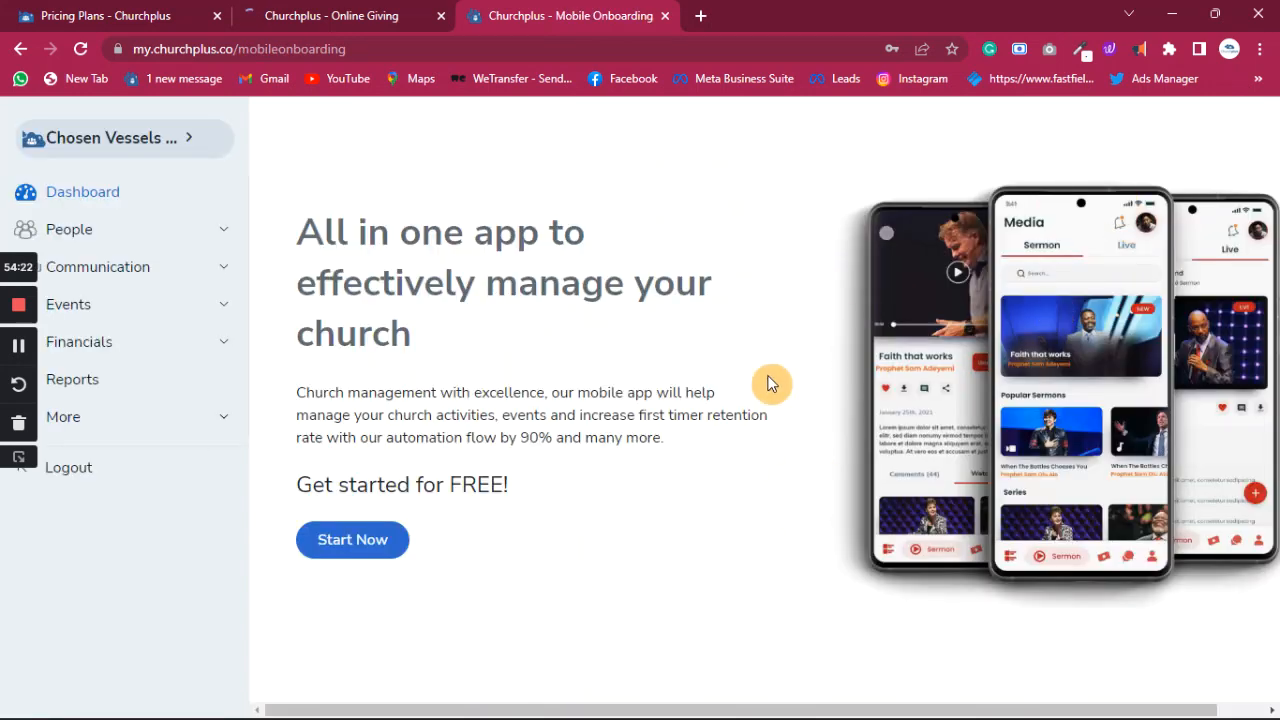
pyautogui.click(704, 17)
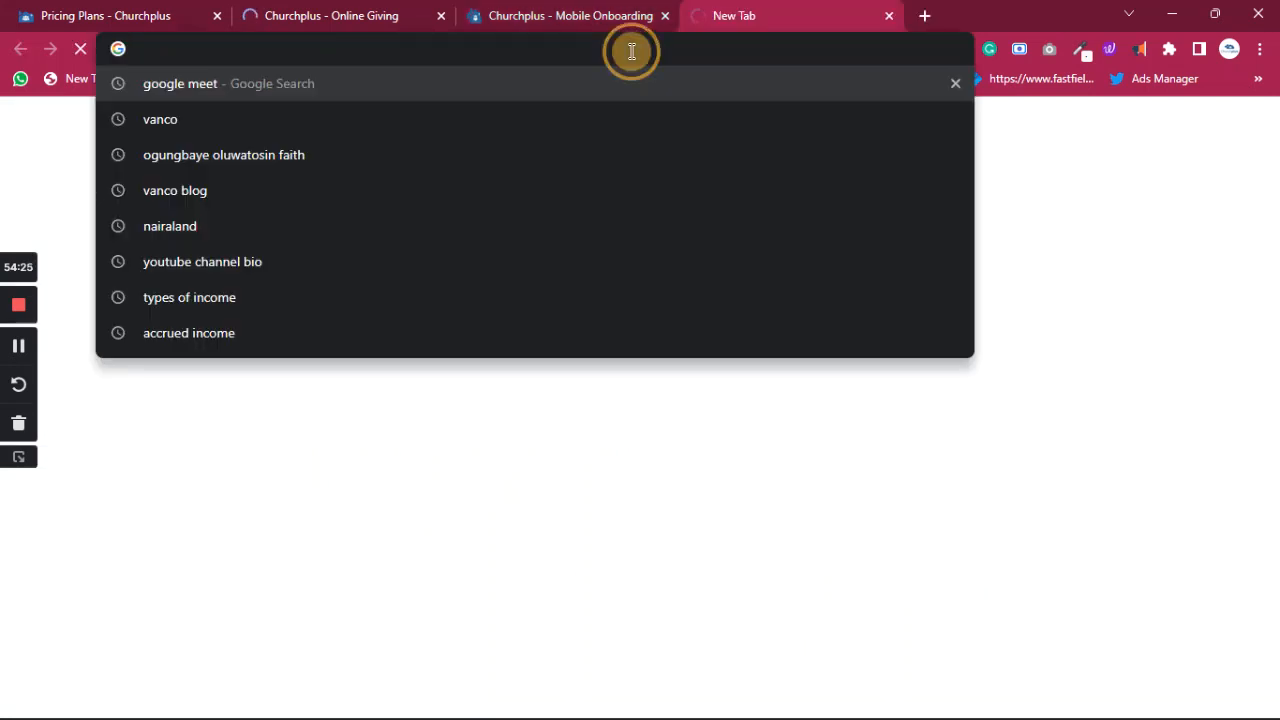
# - Open the harvestersng.org website by entering 'harvester' in the address bar
pyautogui.write('hav')
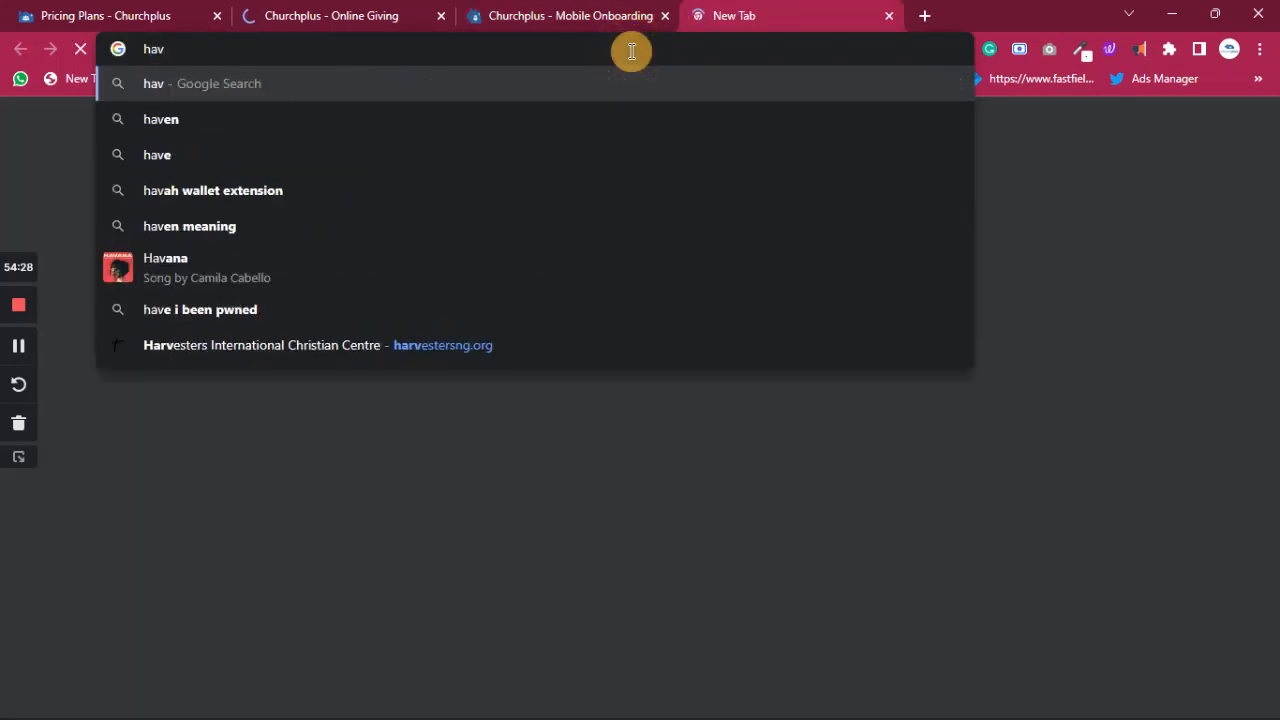
pyautogui.press('BackSpace')
pyautogui.write('rvester')
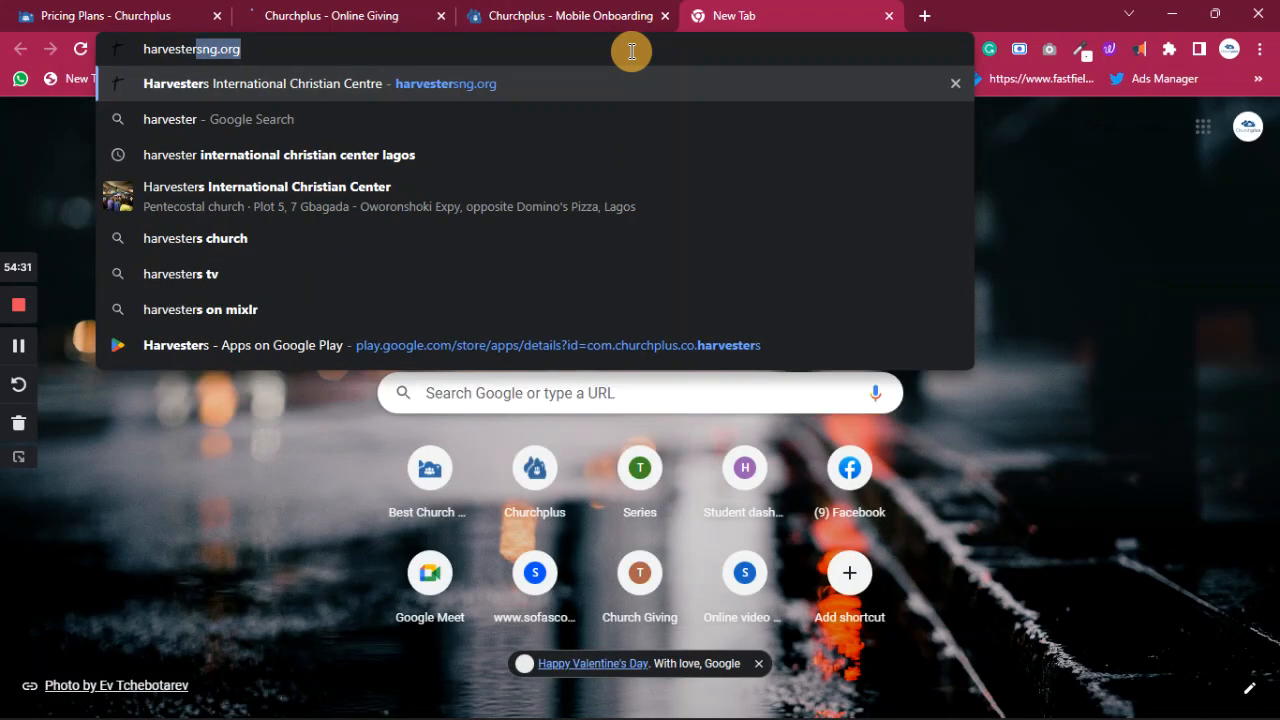
pyautogui.press('Return')
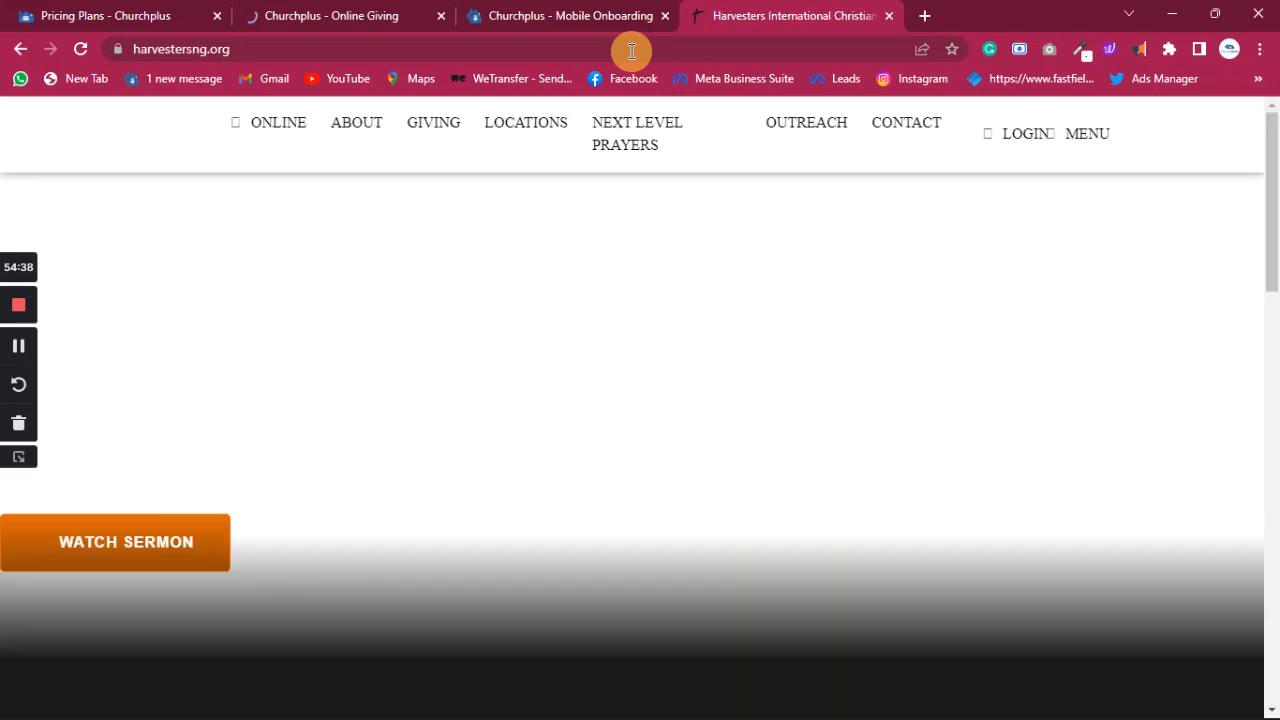
# - Follow the footer's 'Get it on Google Play' link to the Harvesters app listing
pyautogui.scroll(-15, 571, 320)
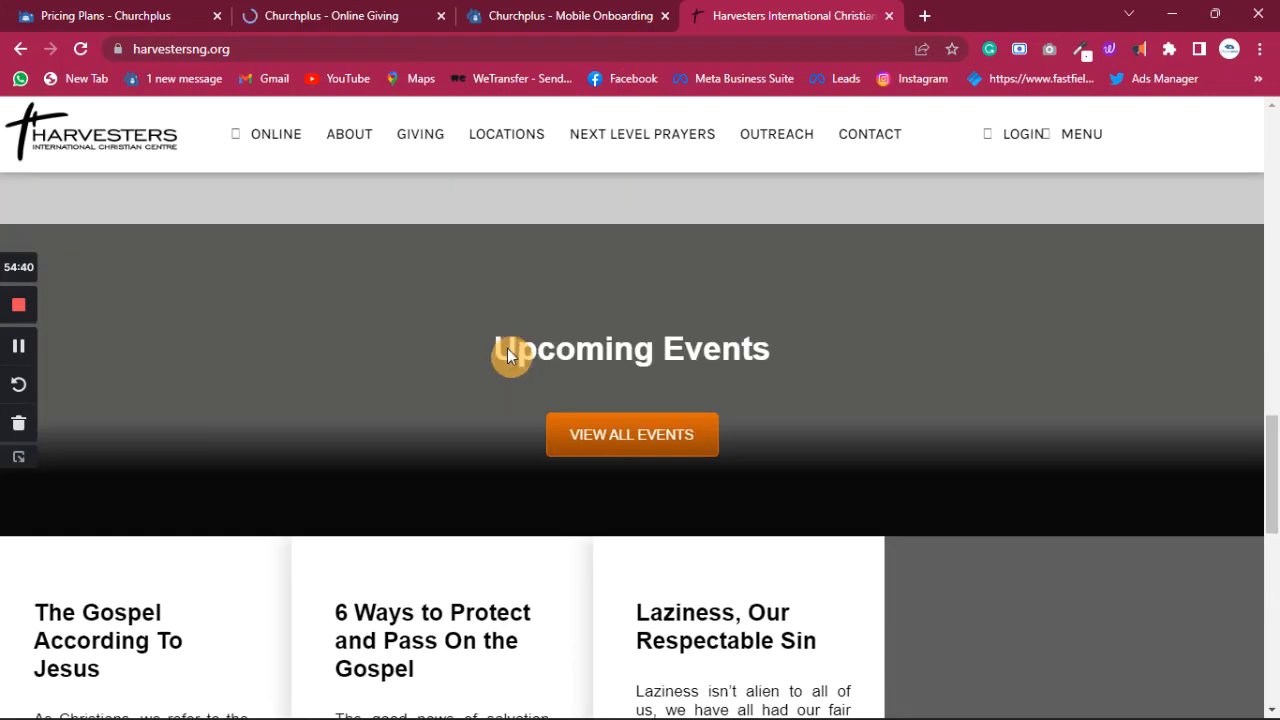
pyautogui.scroll(-5, 436, 436)
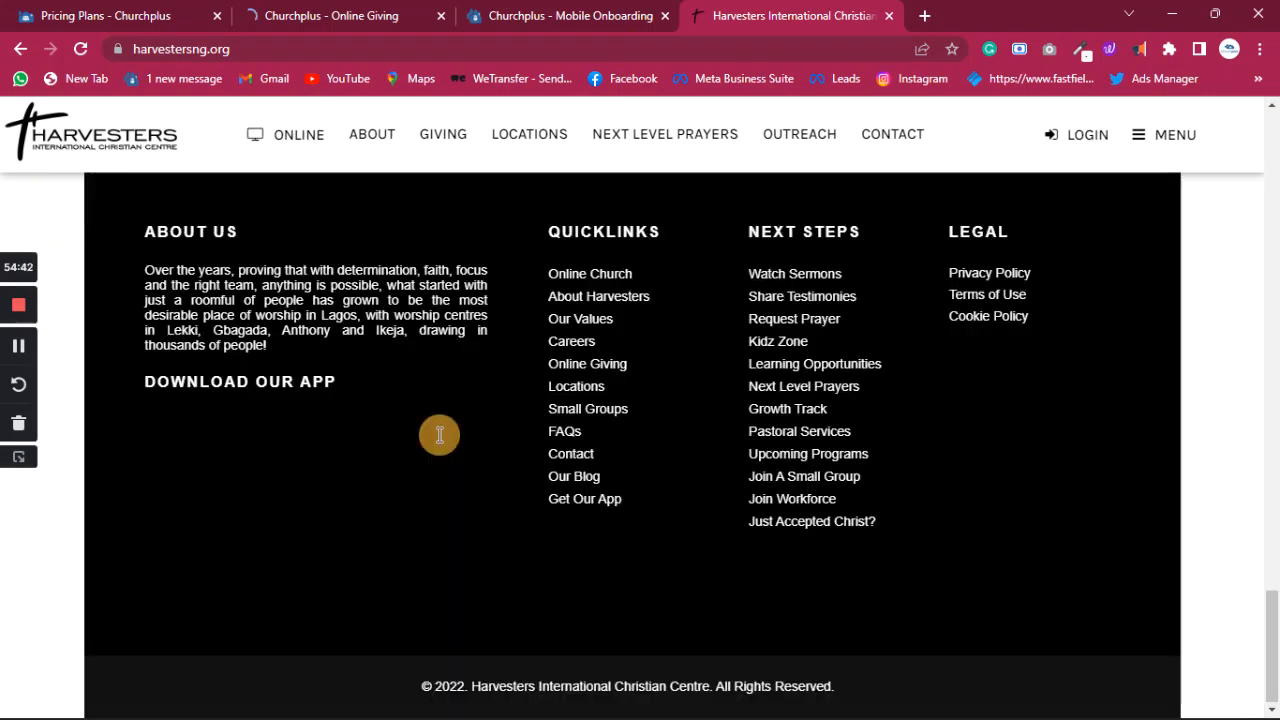
pyautogui.scroll(7, 440, 440)
pyautogui.scroll(-5, 442, 446)
pyautogui.scroll(-3, 441, 438)
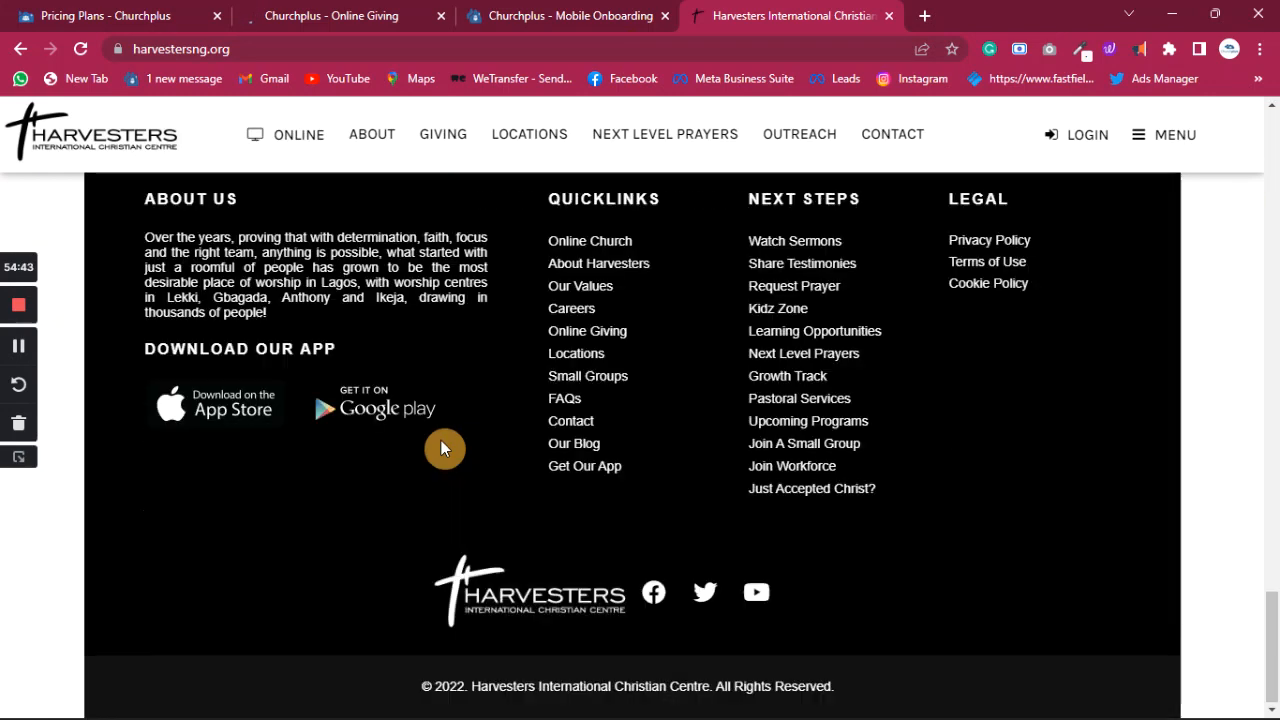
pyautogui.click(358, 411)
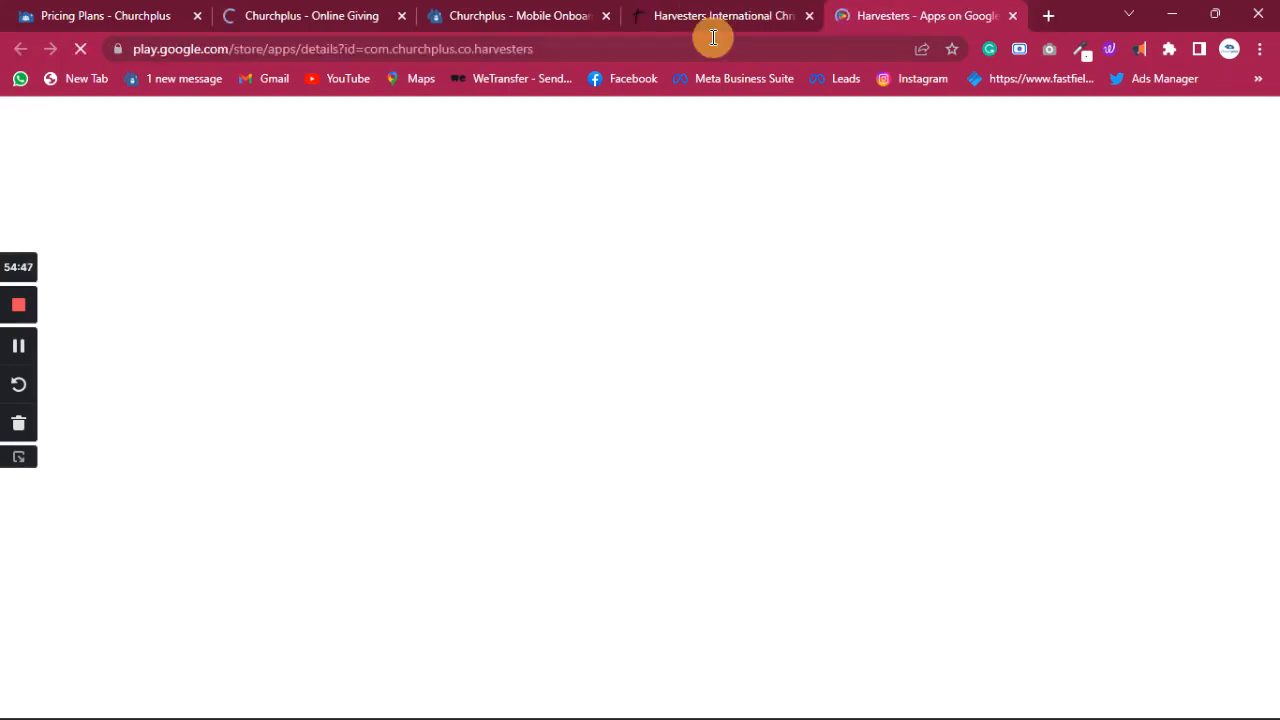
pyautogui.scroll(-2, 461, 492)
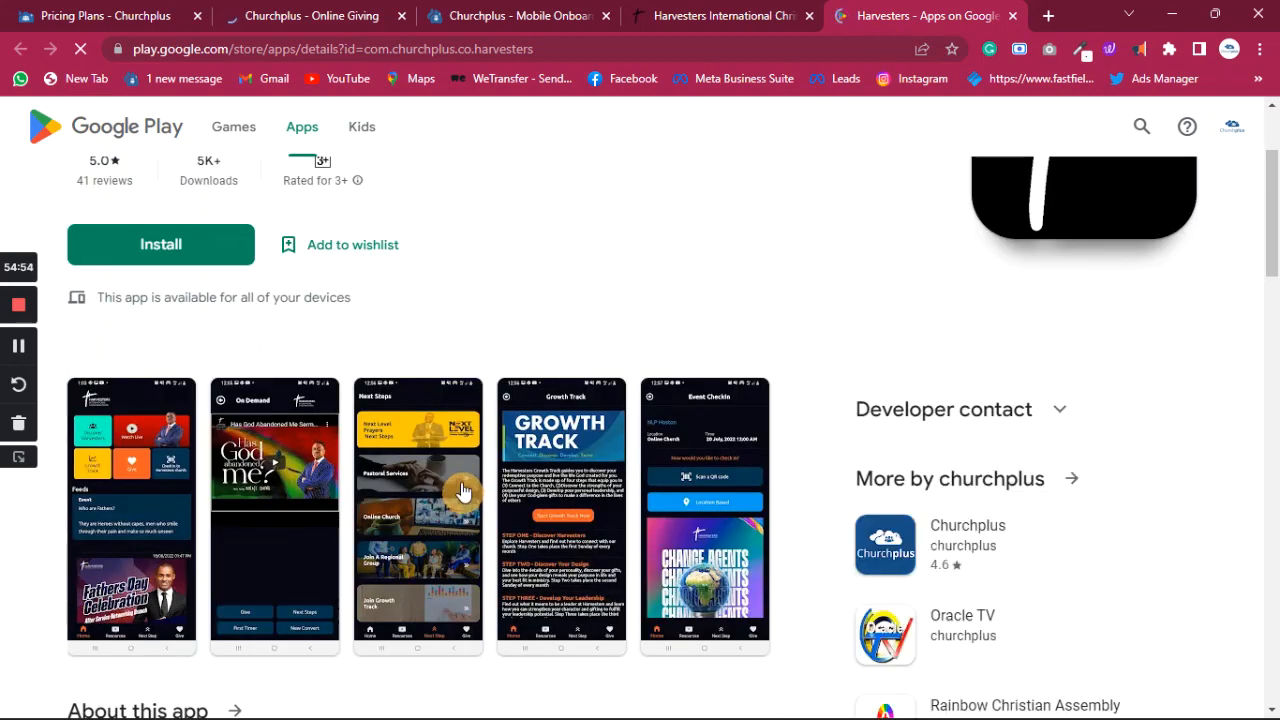
pyautogui.scroll(-3, 461, 491)
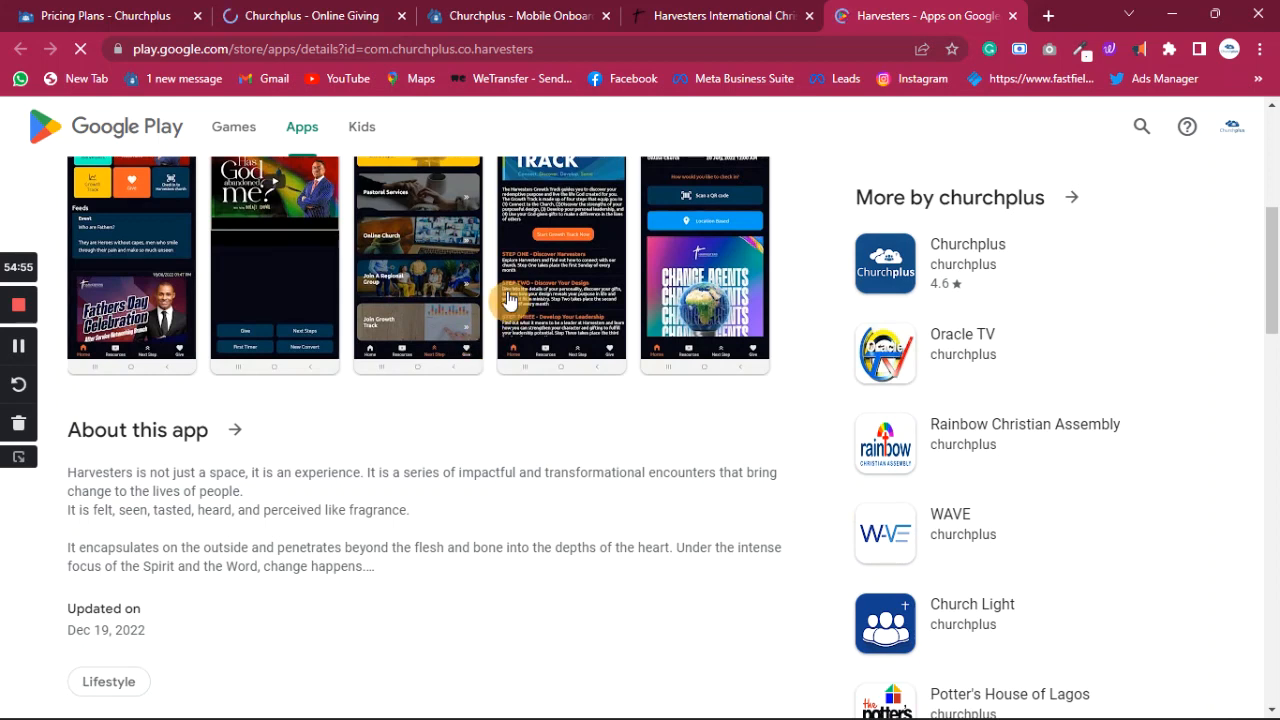
pyautogui.scroll(-1, 455, 300)
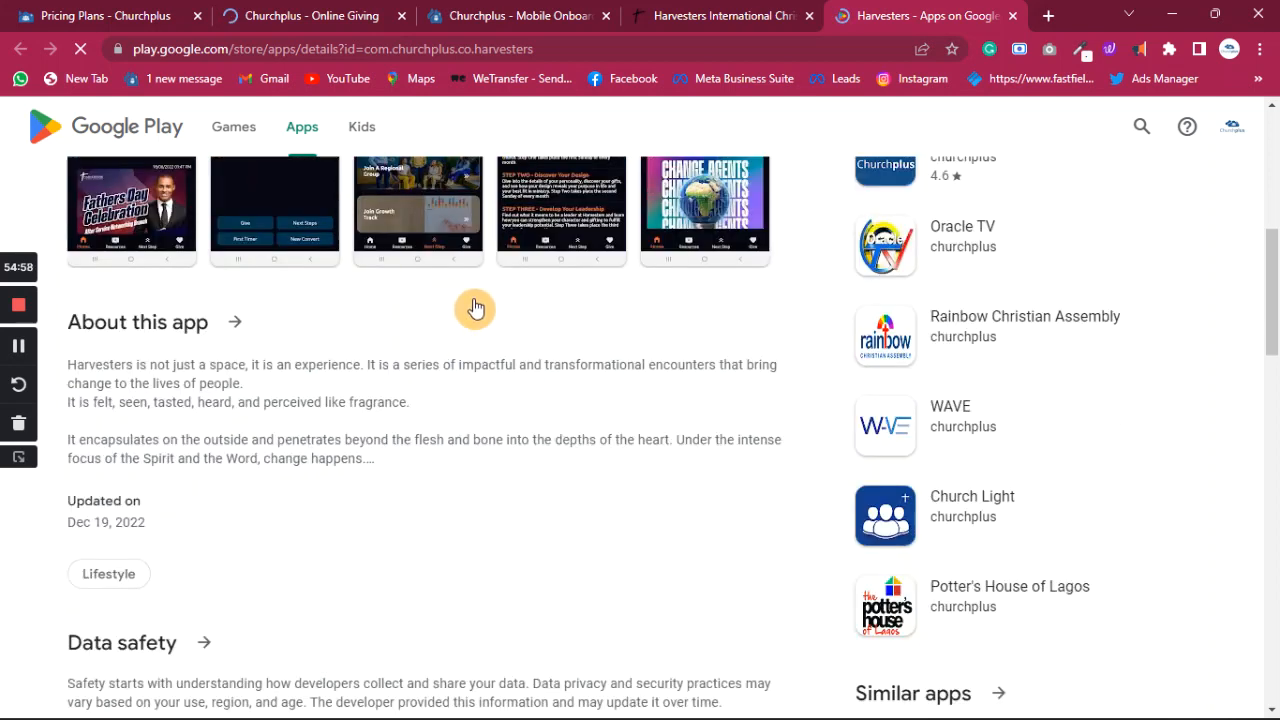
pyautogui.scroll(3, 475, 308)
pyautogui.scroll(-1, 460, 420)
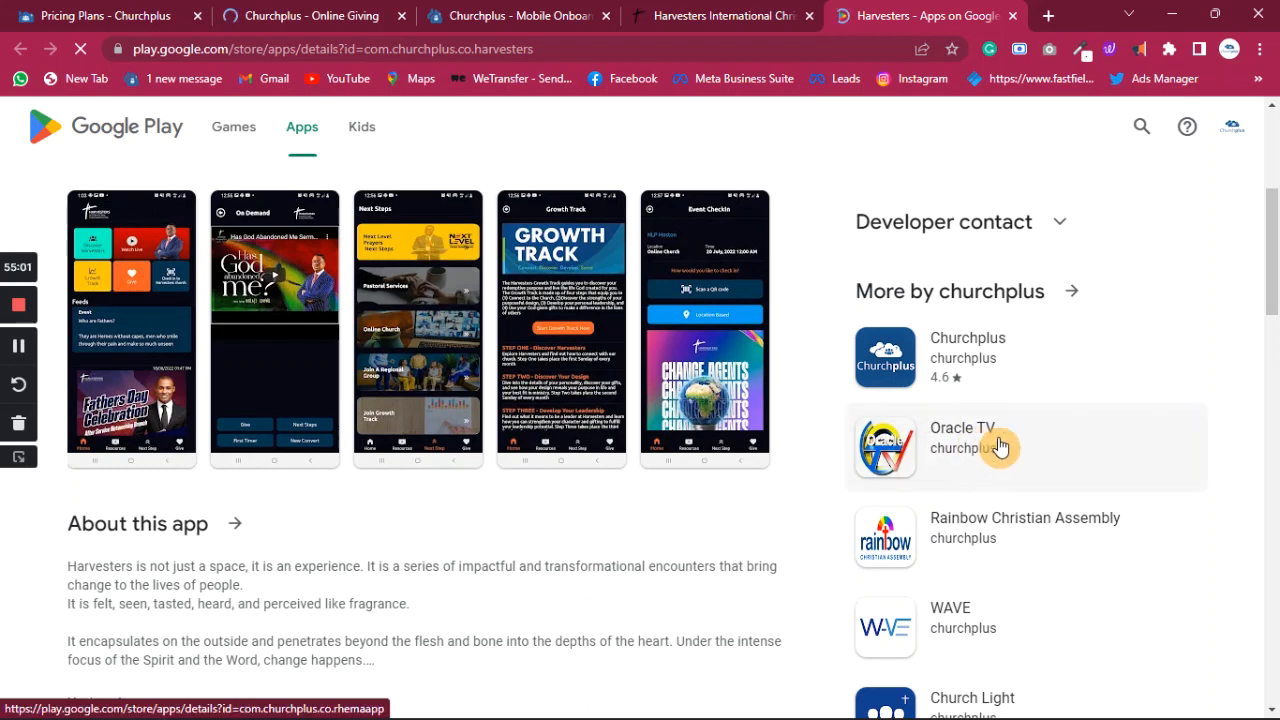
pyautogui.scroll(-2, 1000, 447)
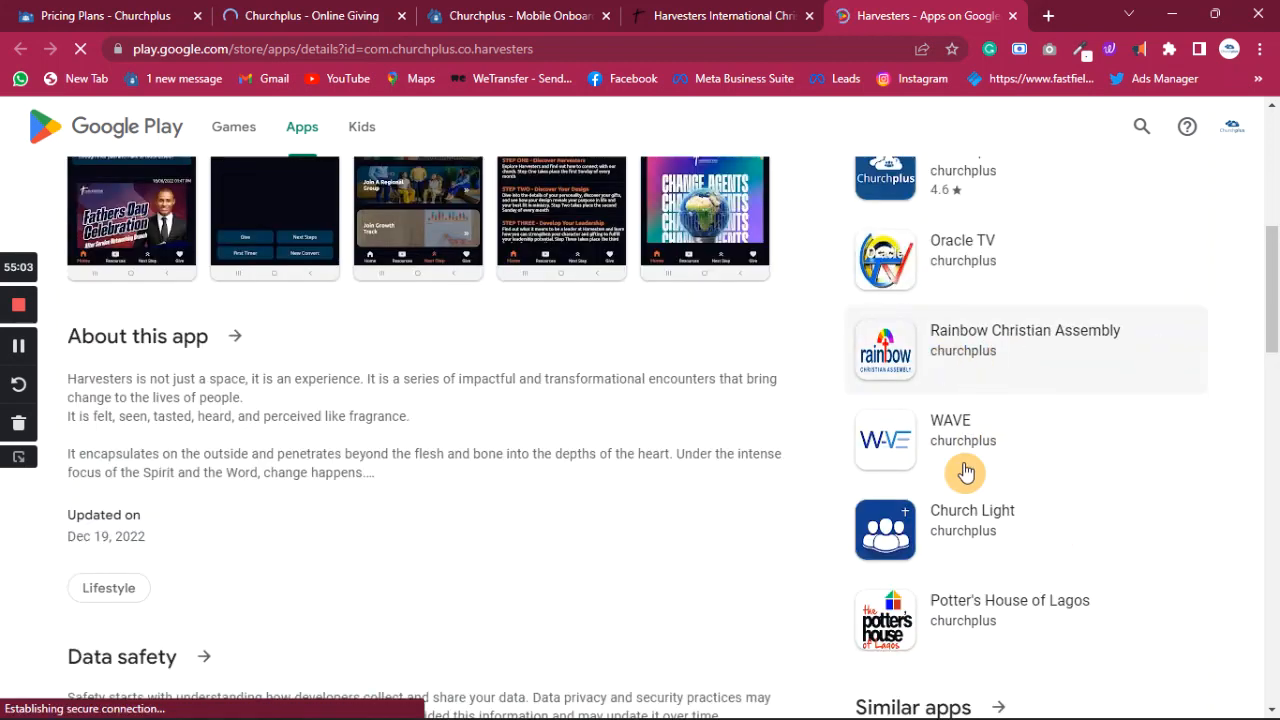
pyautogui.scroll(-3, 970, 450)
pyautogui.scroll(5, 900, 430)
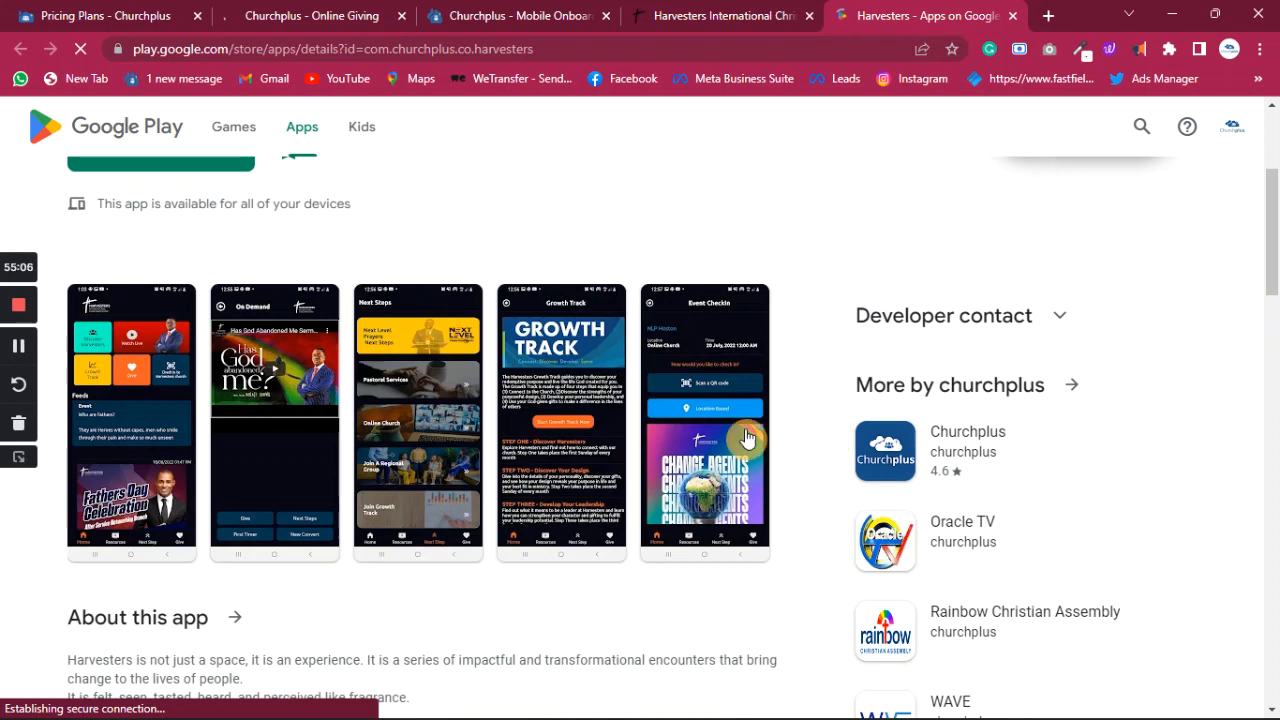
pyautogui.scroll(3, 606, 422)
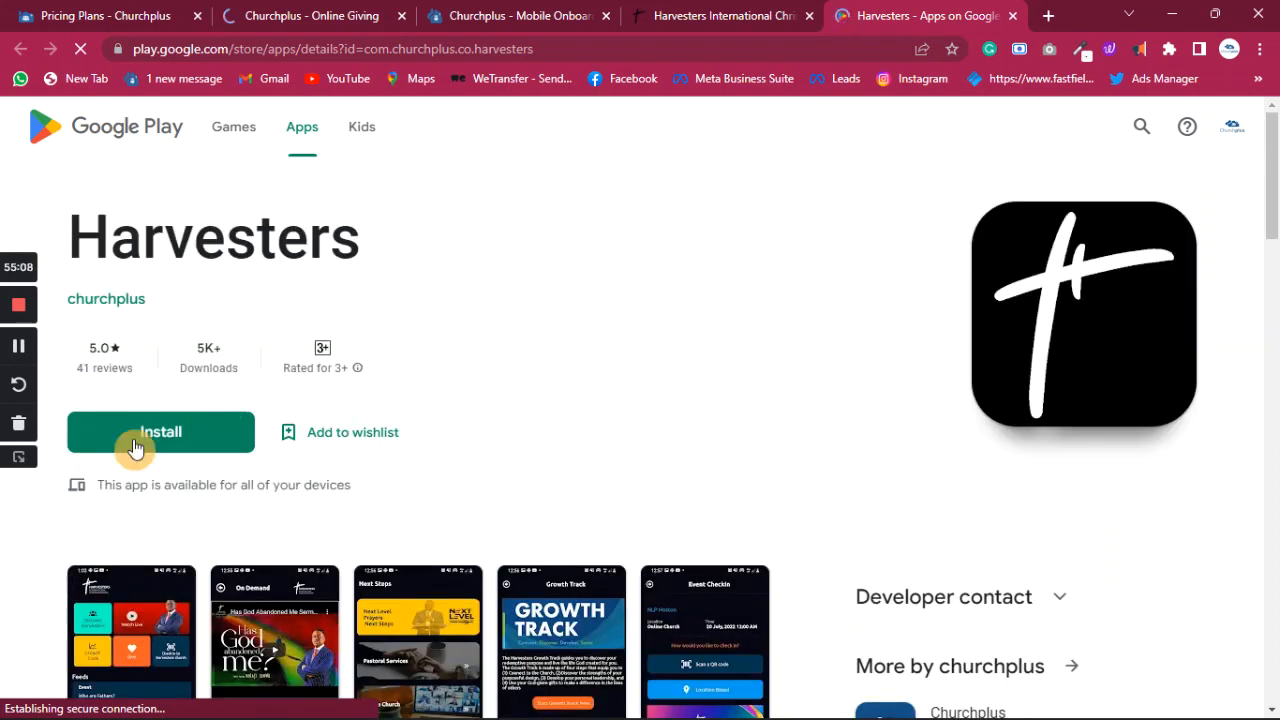
pyautogui.scroll(-3, 368, 425)
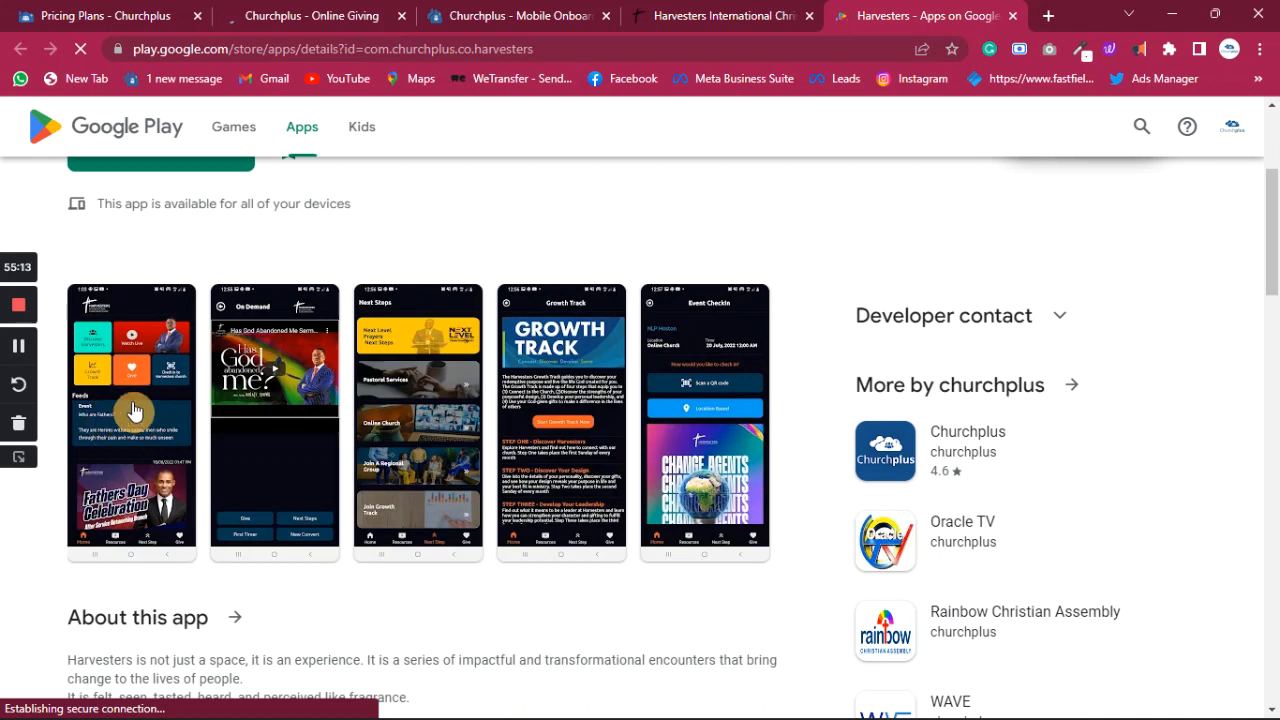
pyautogui.click(136, 411)
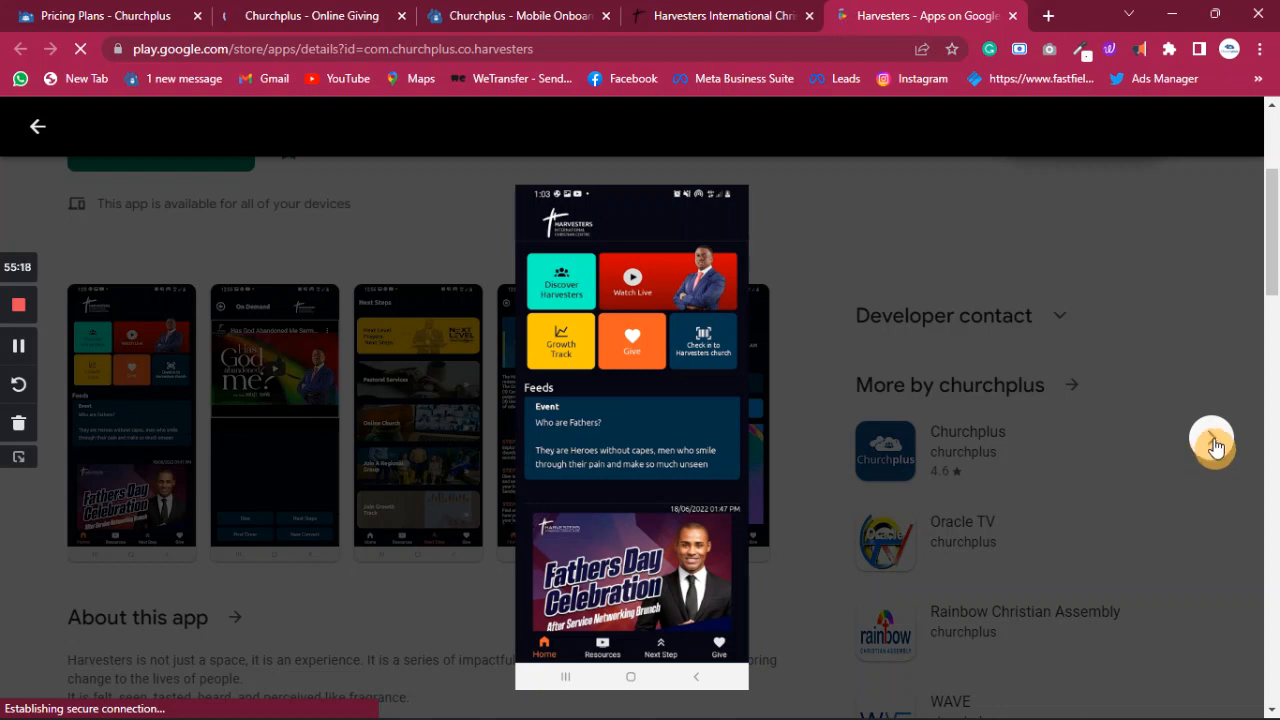
pyautogui.click(1215, 447)
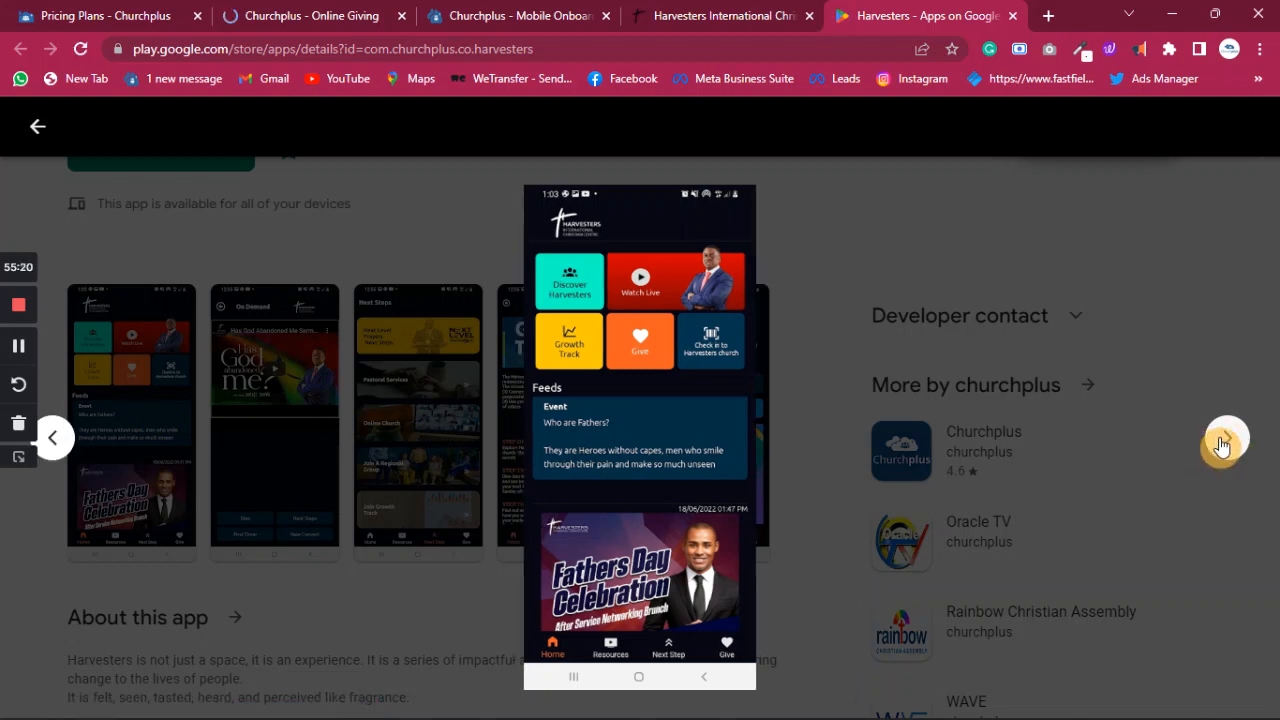
pyautogui.click(1226, 444)
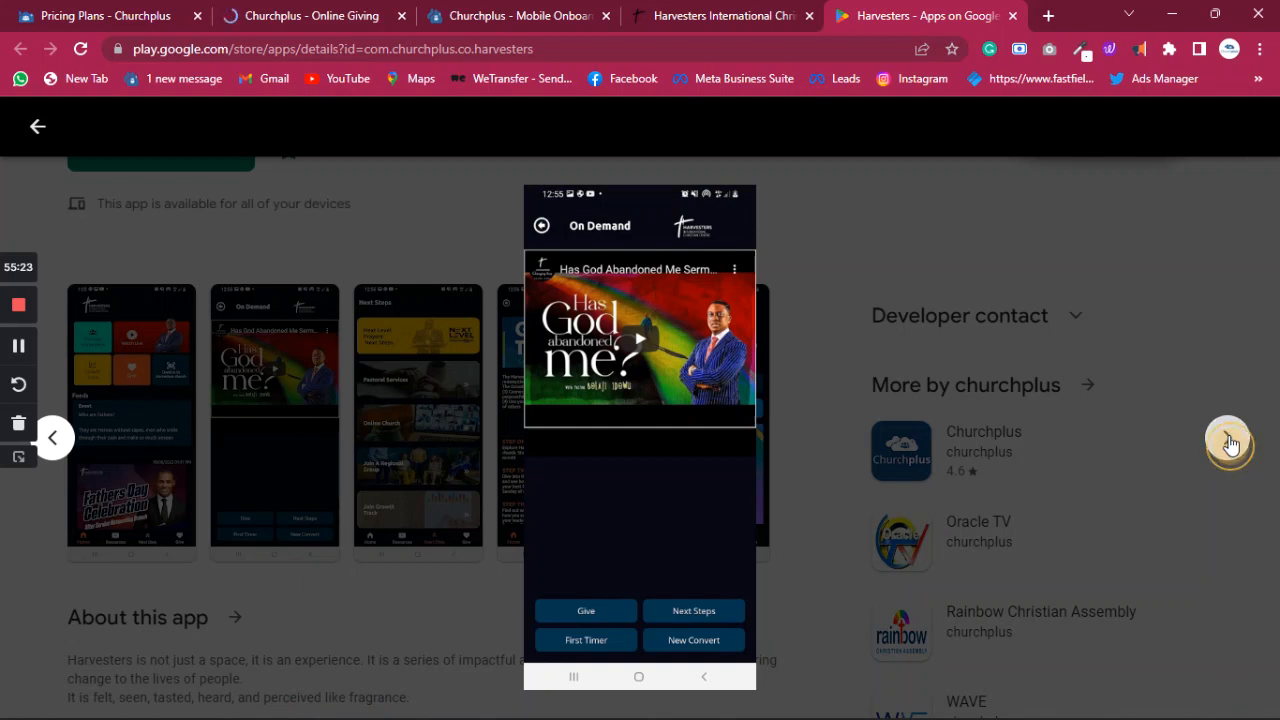
pyautogui.click(1230, 446)
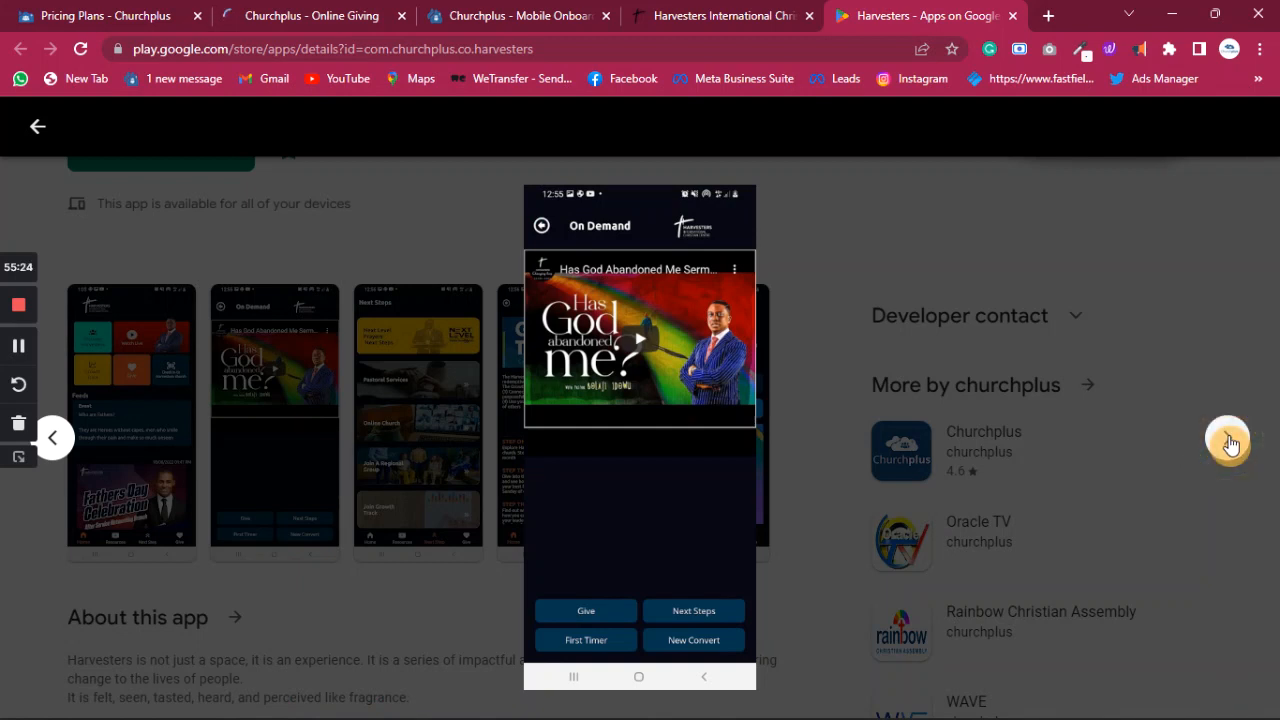
pyautogui.click(1230, 446)
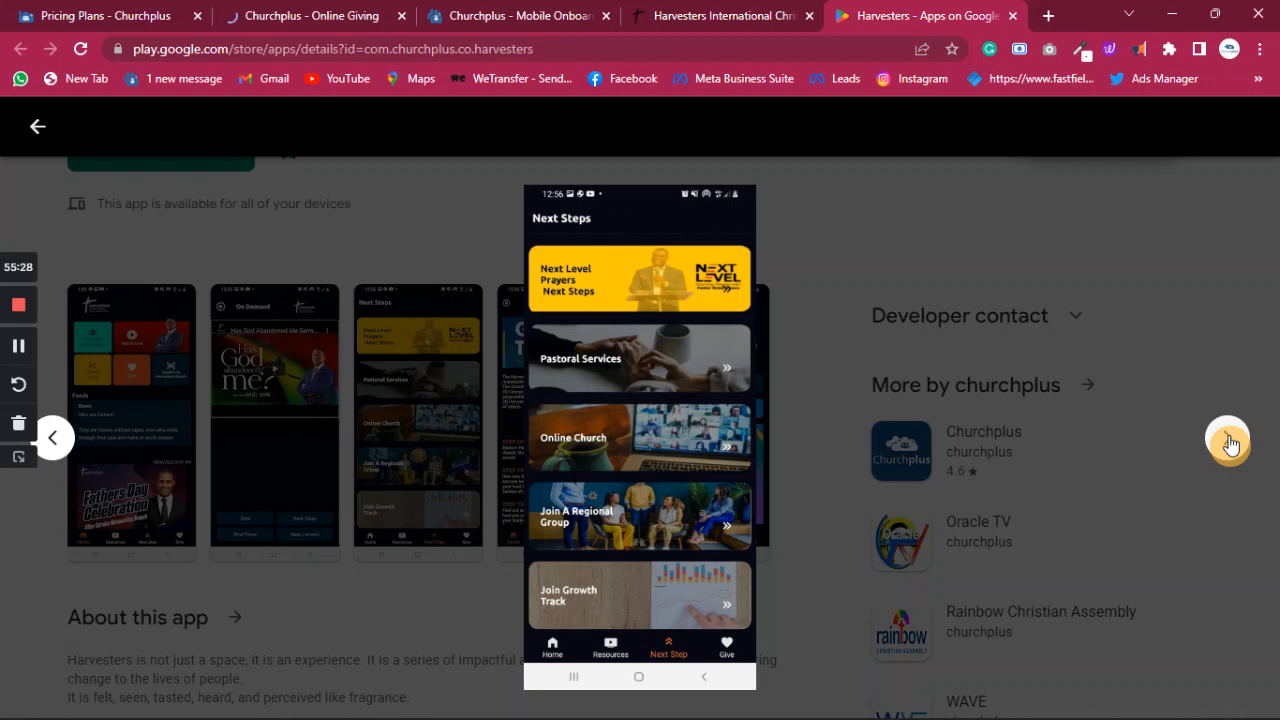
pyautogui.click(1230, 446)
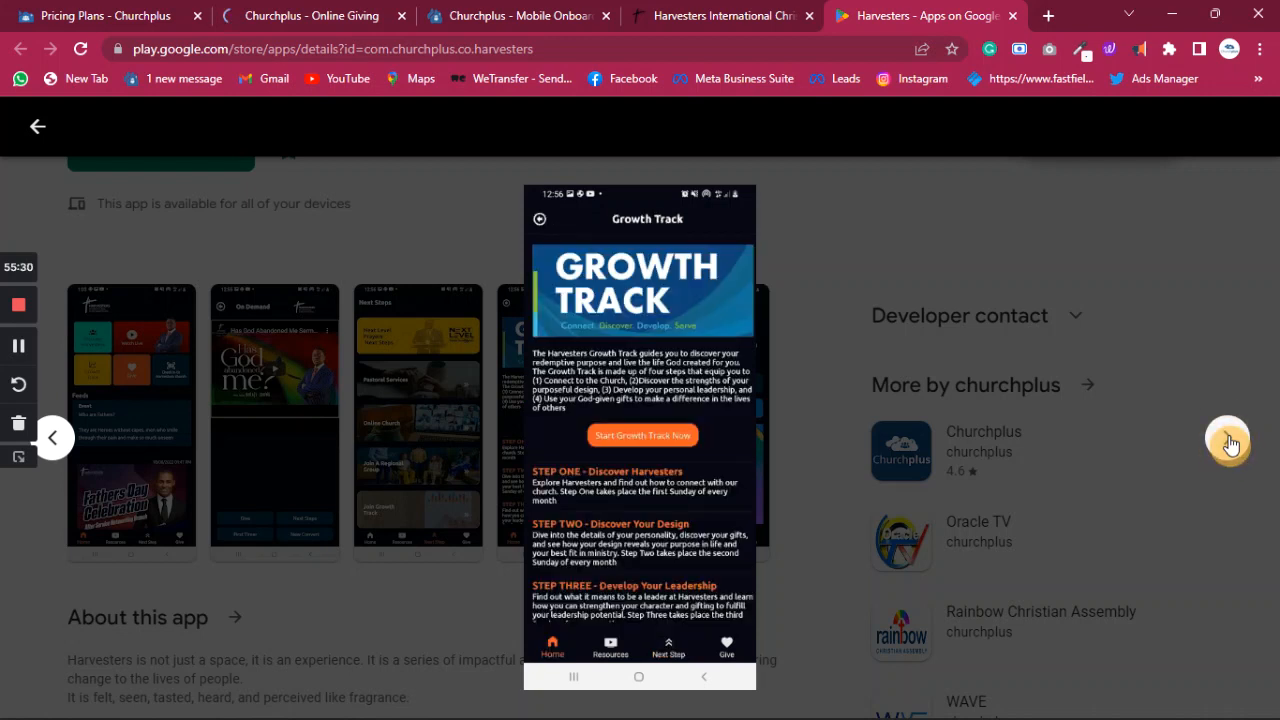
pyautogui.click(1016, 286)
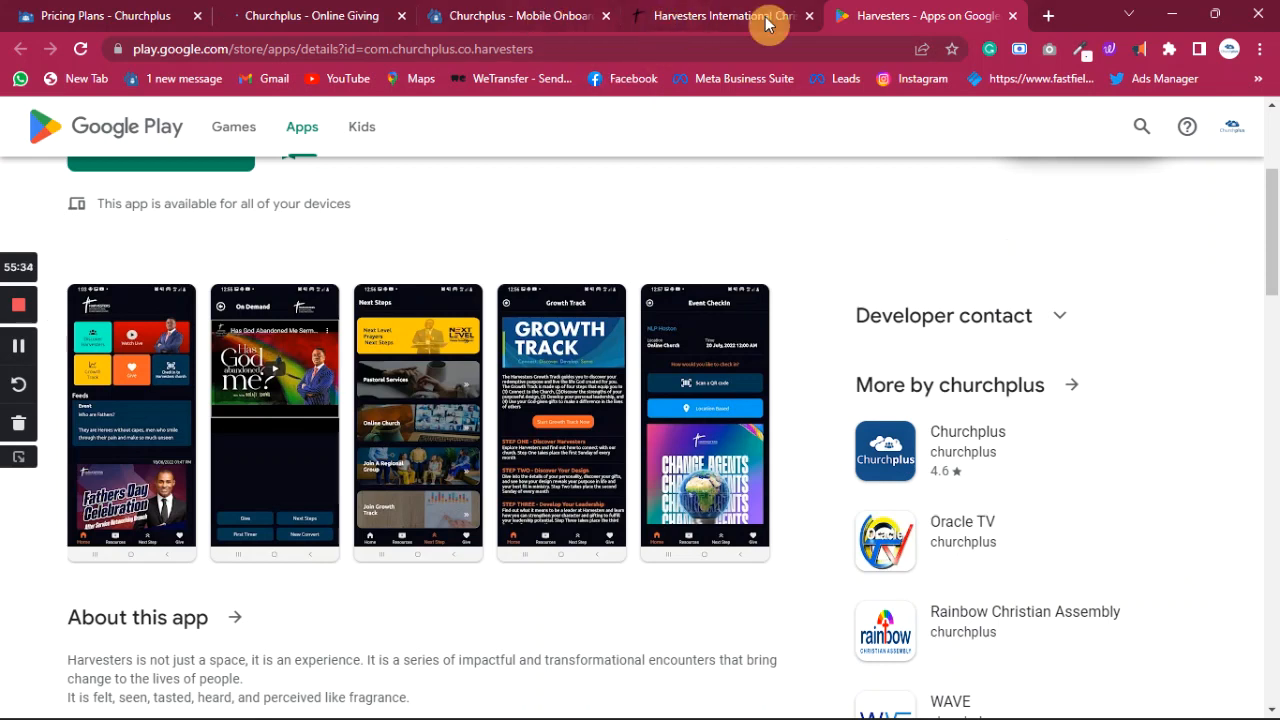
# - Close the Harvesters website tab and the stray blank tab, ending on the Play Store listing
pyautogui.click(487, 20)
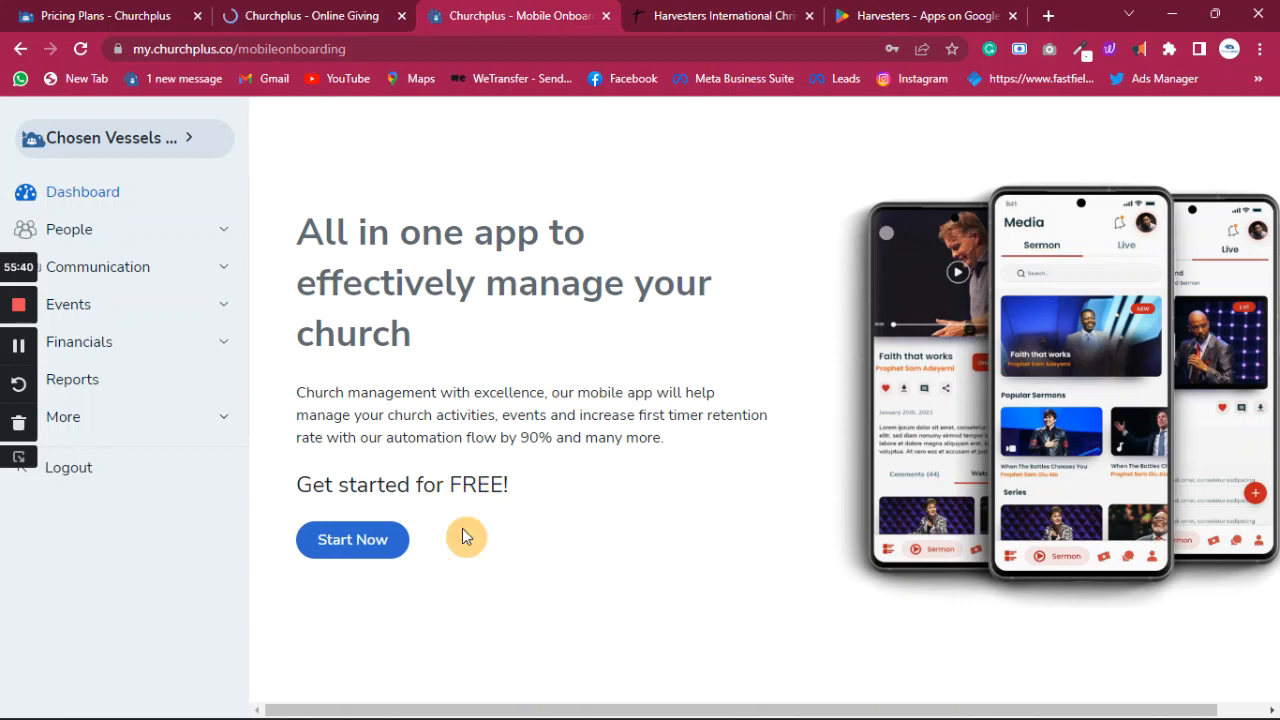
pyautogui.click(742, 15)
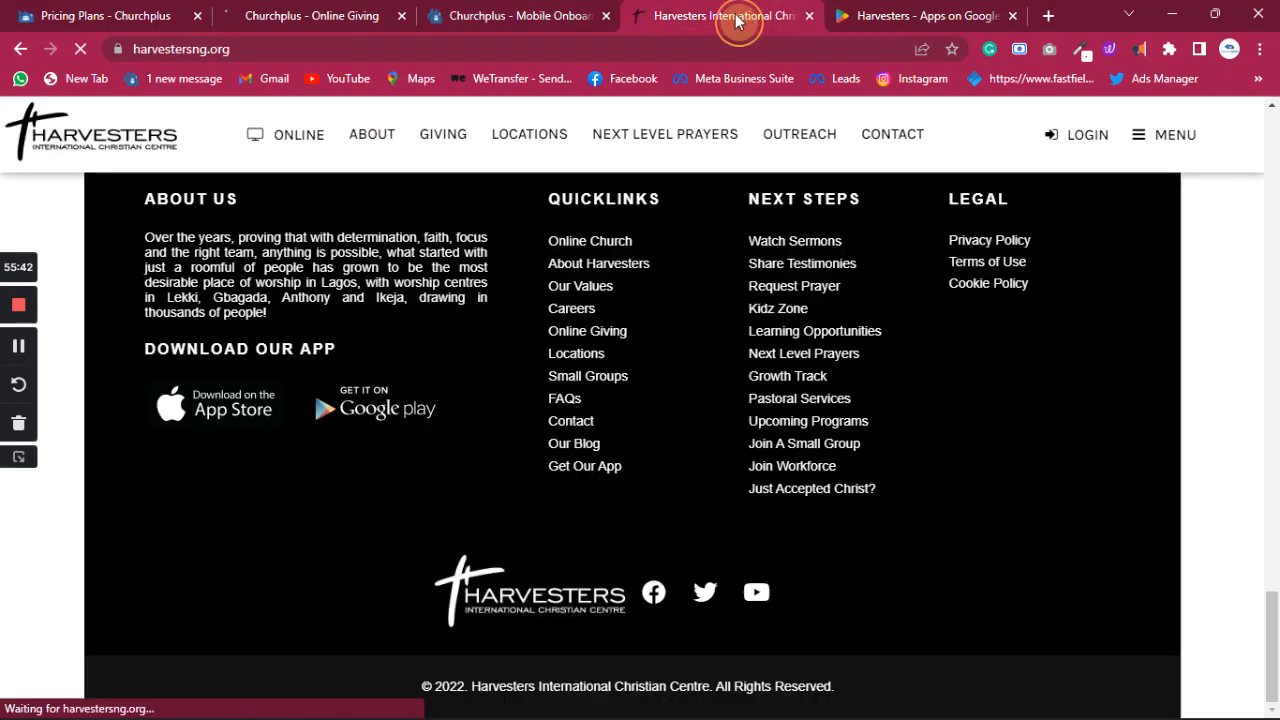
pyautogui.click(811, 17)
pyautogui.click(849, 17)
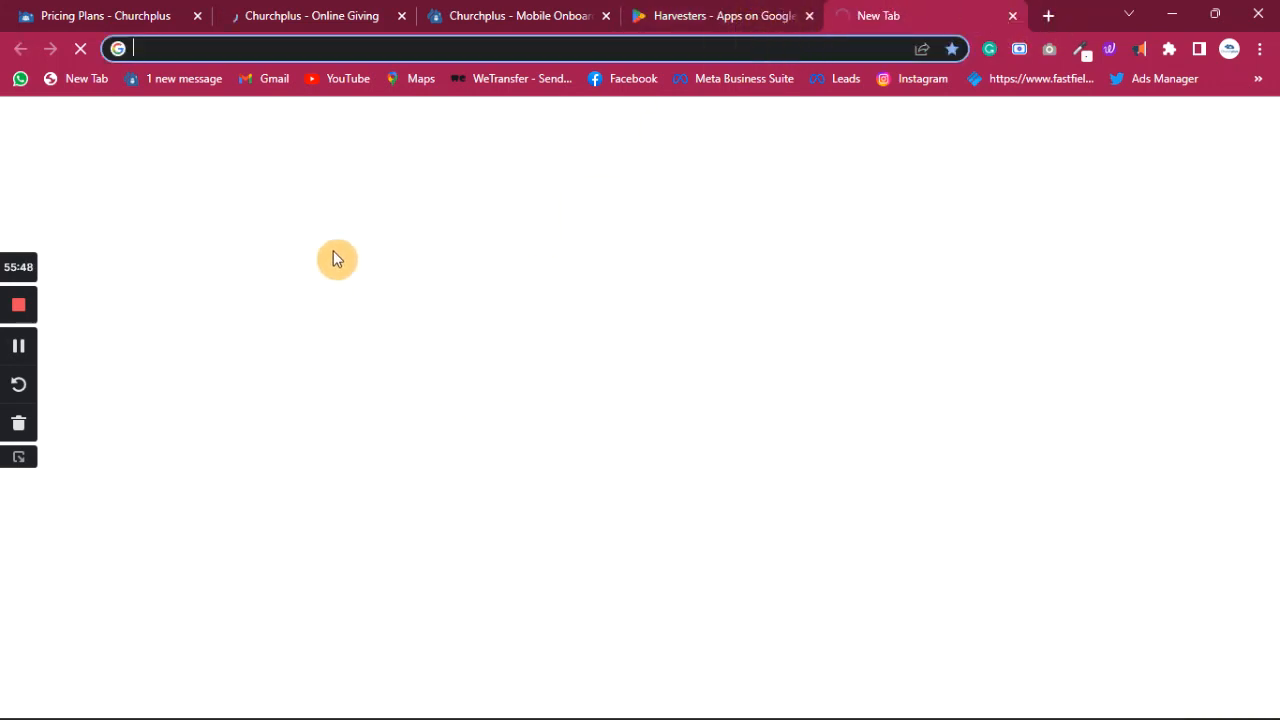
pyautogui.click(759, 21)
pyautogui.click(551, 416)
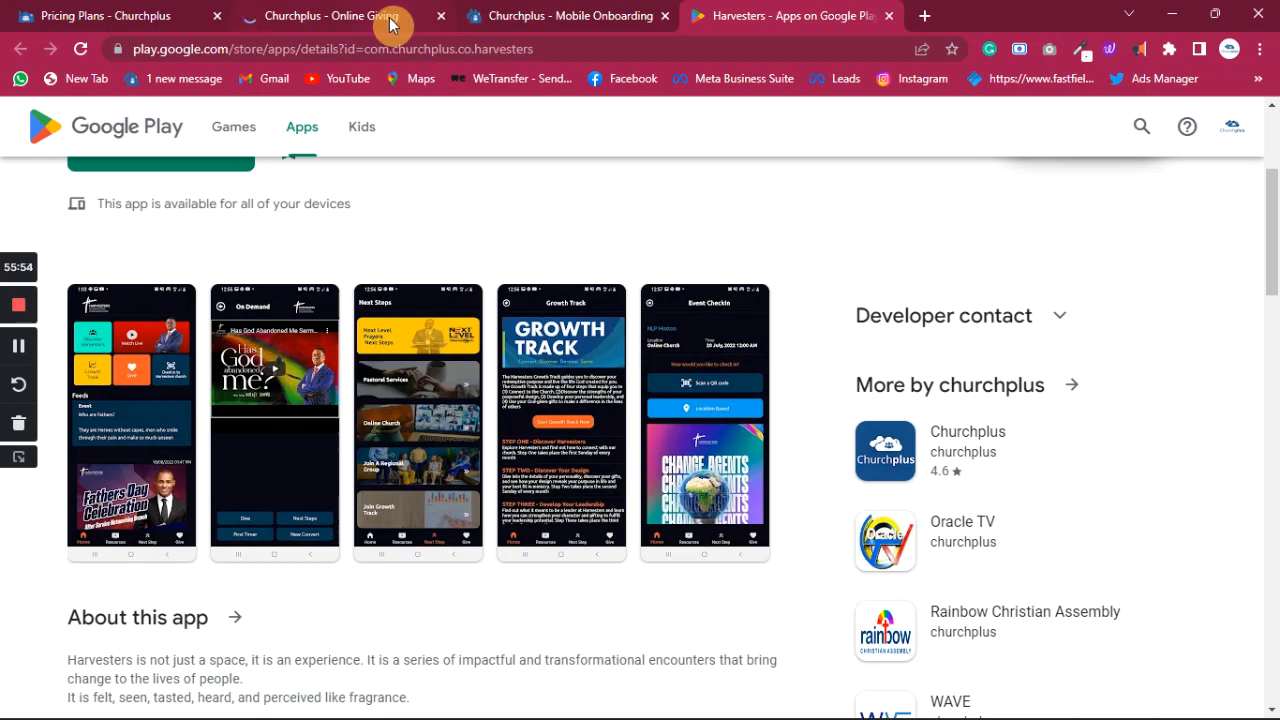
pyautogui.click(510, 15)
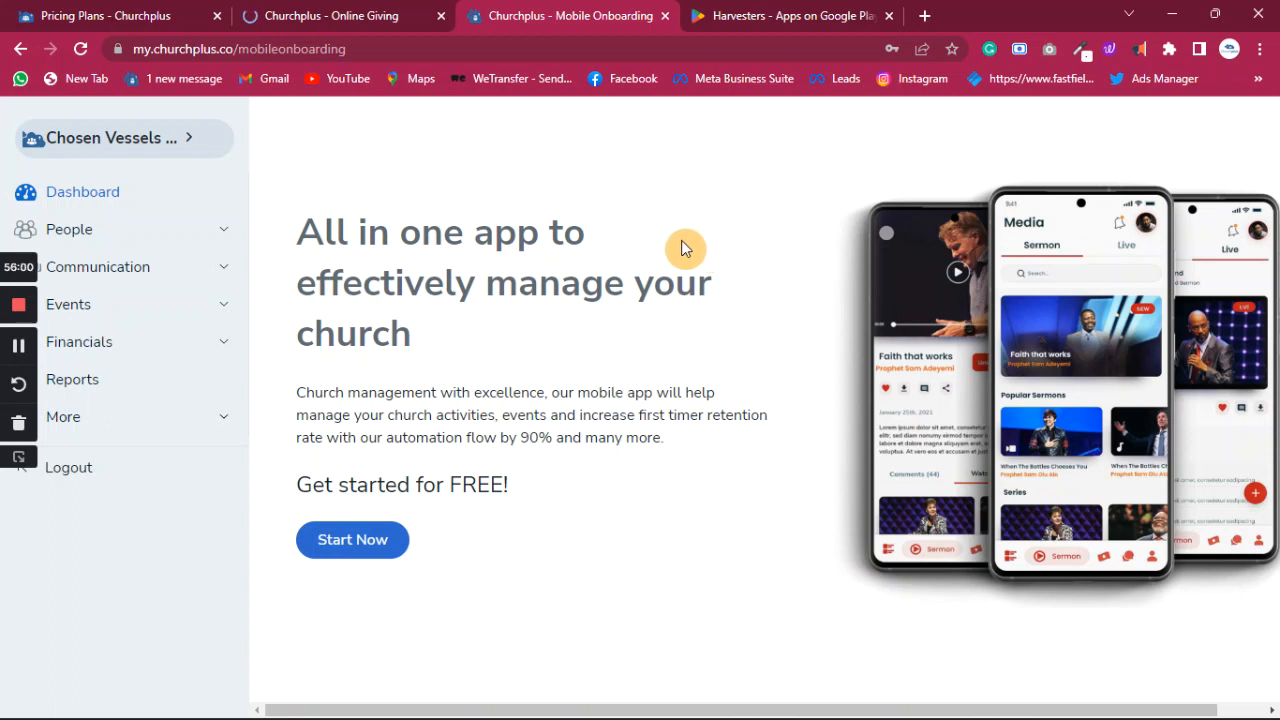
pyautogui.click(768, 20)
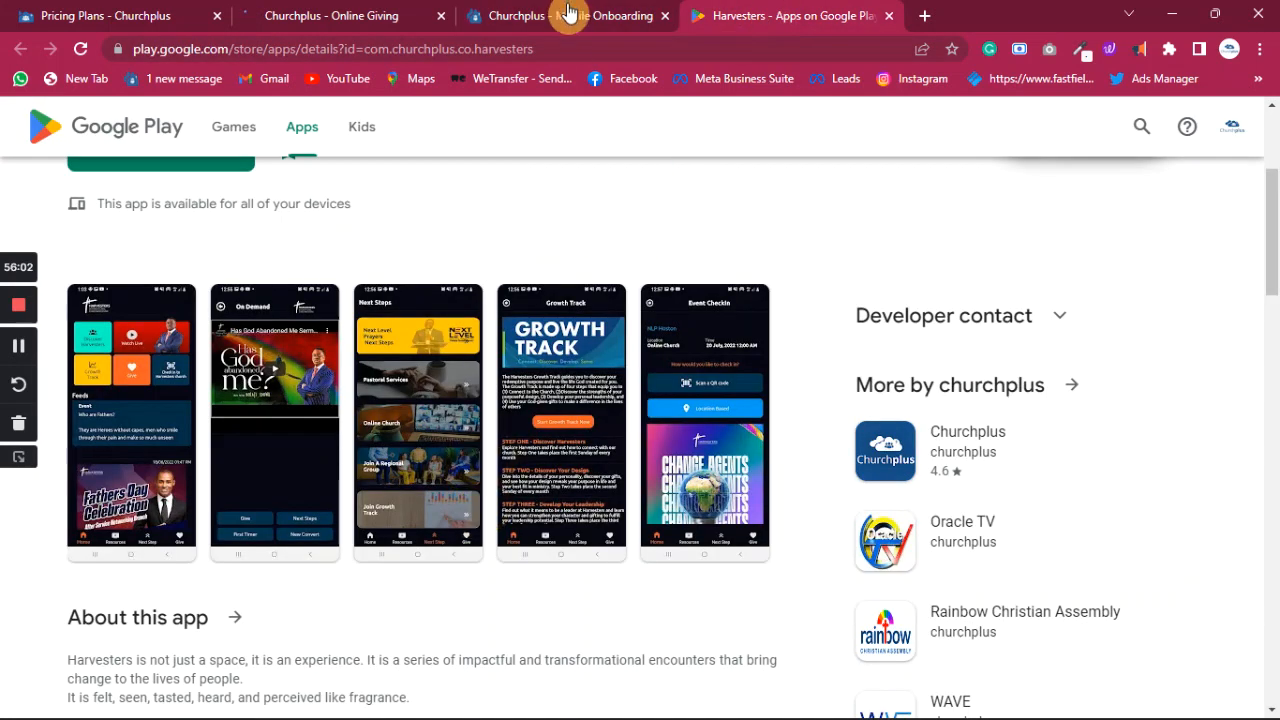
# - Start the Mobile Onboarding and review the church profile form with name and phone prefilled
pyautogui.click(513, 22)
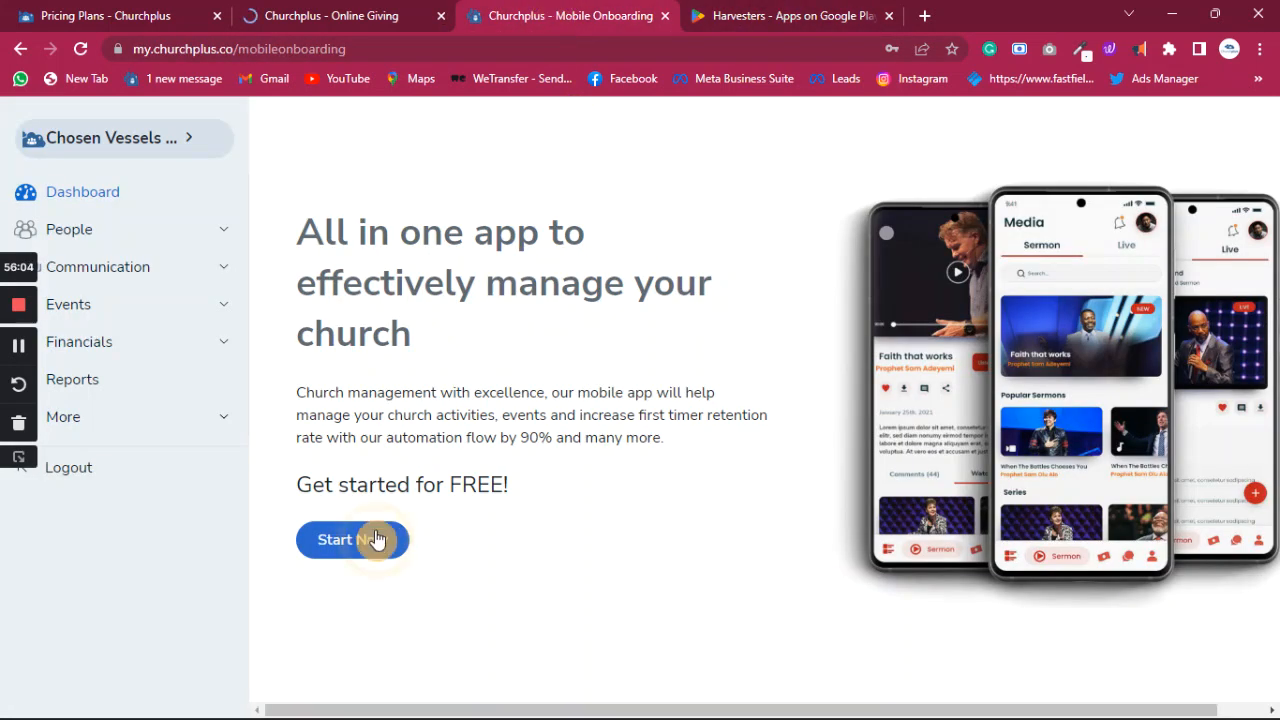
pyautogui.click(470, 541)
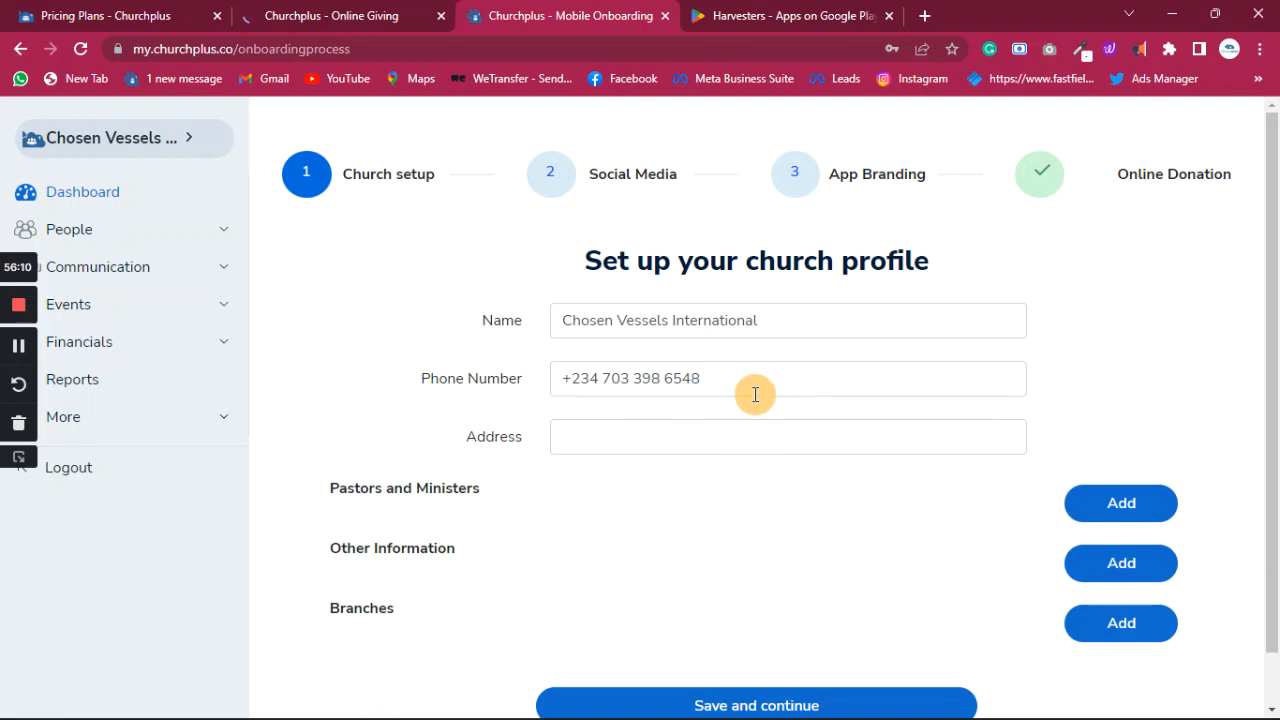
pyautogui.scroll(-2, 722, 470)
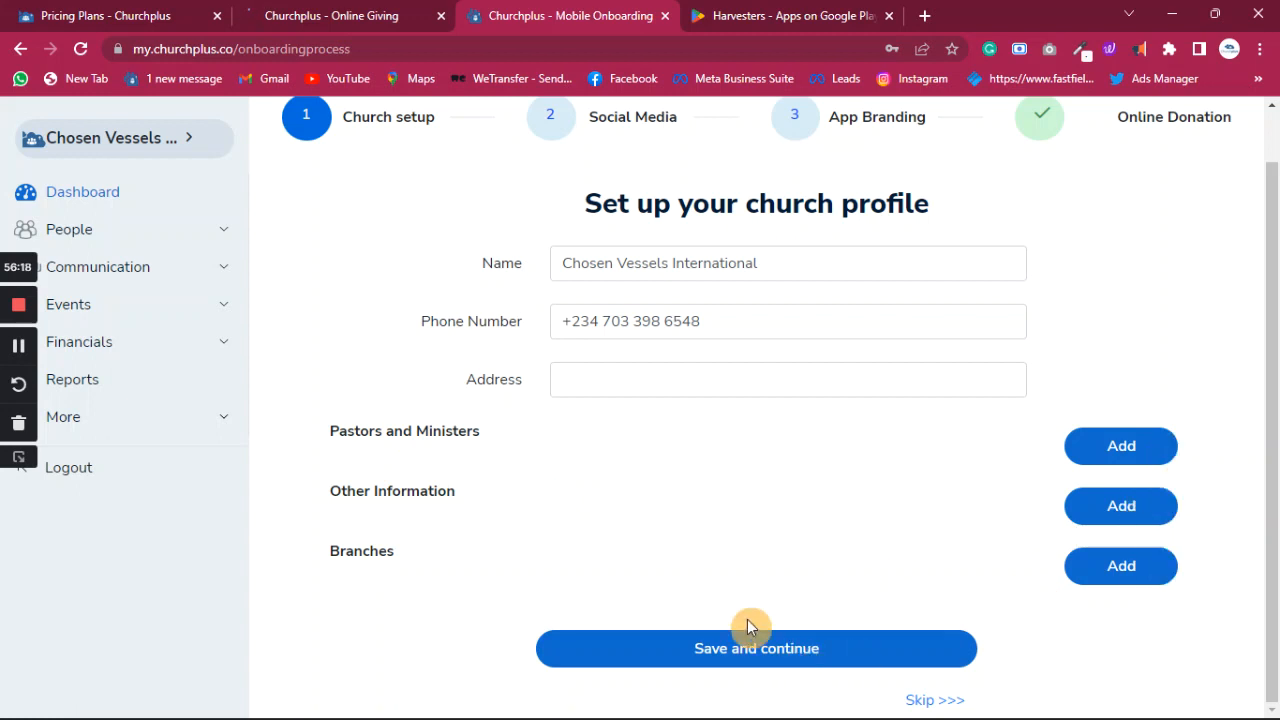
pyautogui.scroll(1, 628, 400)
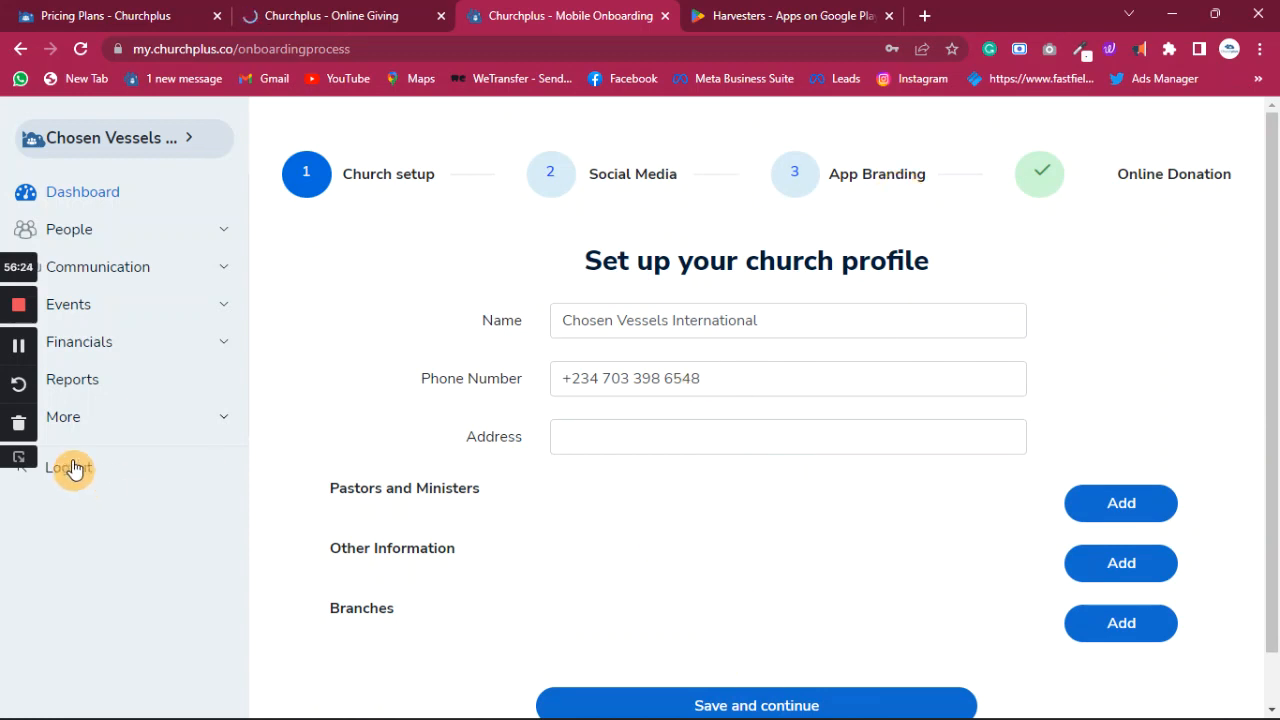
# - Go to More > Settings > Profile and choose a new profile picture file
pyautogui.click(69, 425)
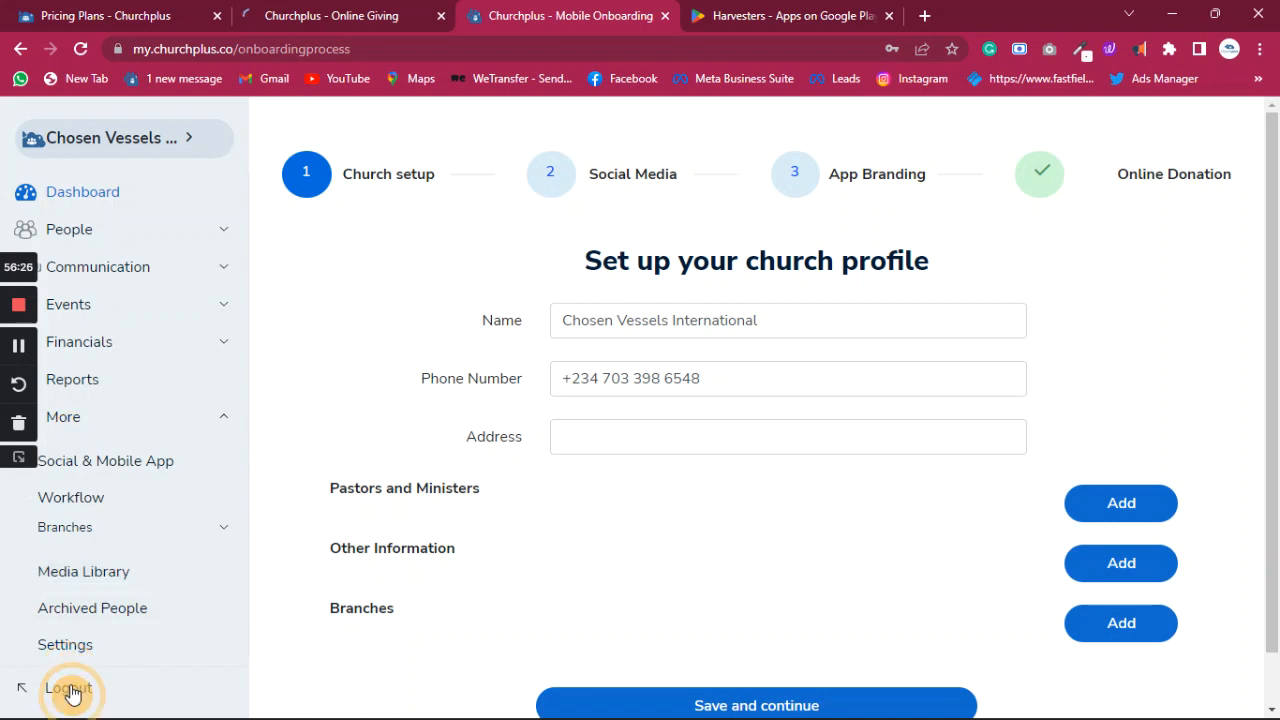
pyautogui.click(78, 650)
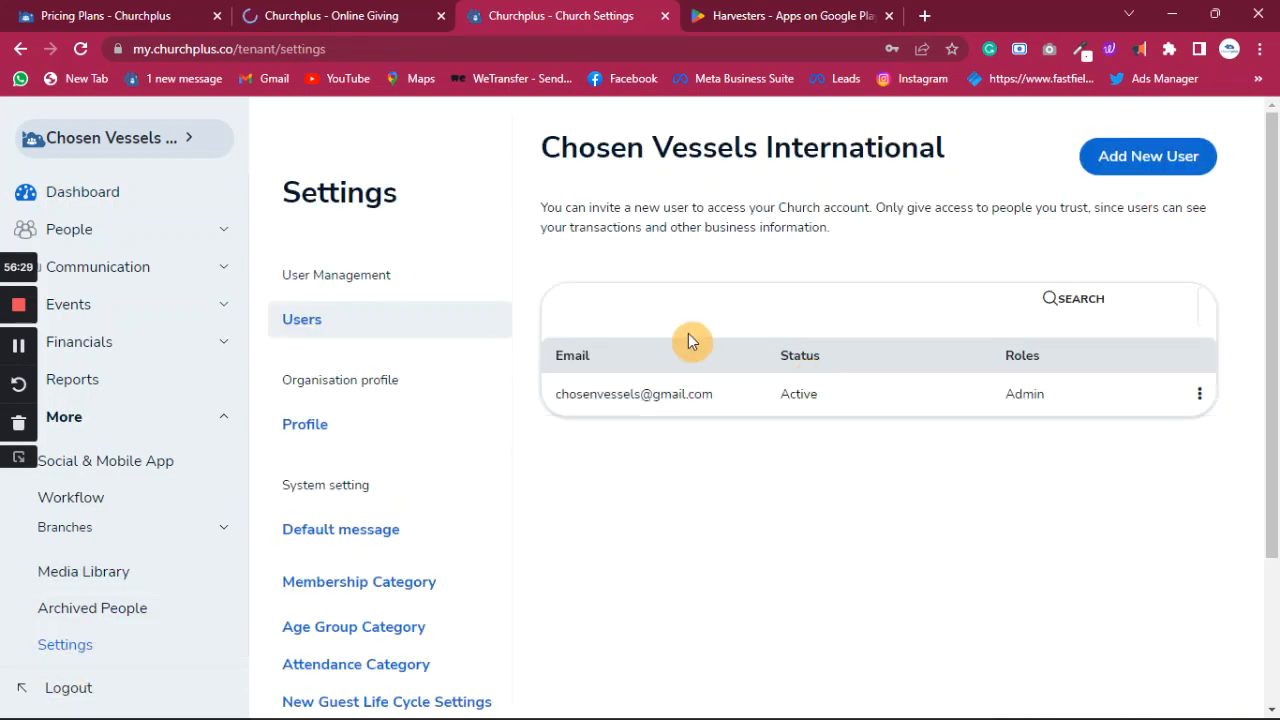
pyautogui.click(318, 424)
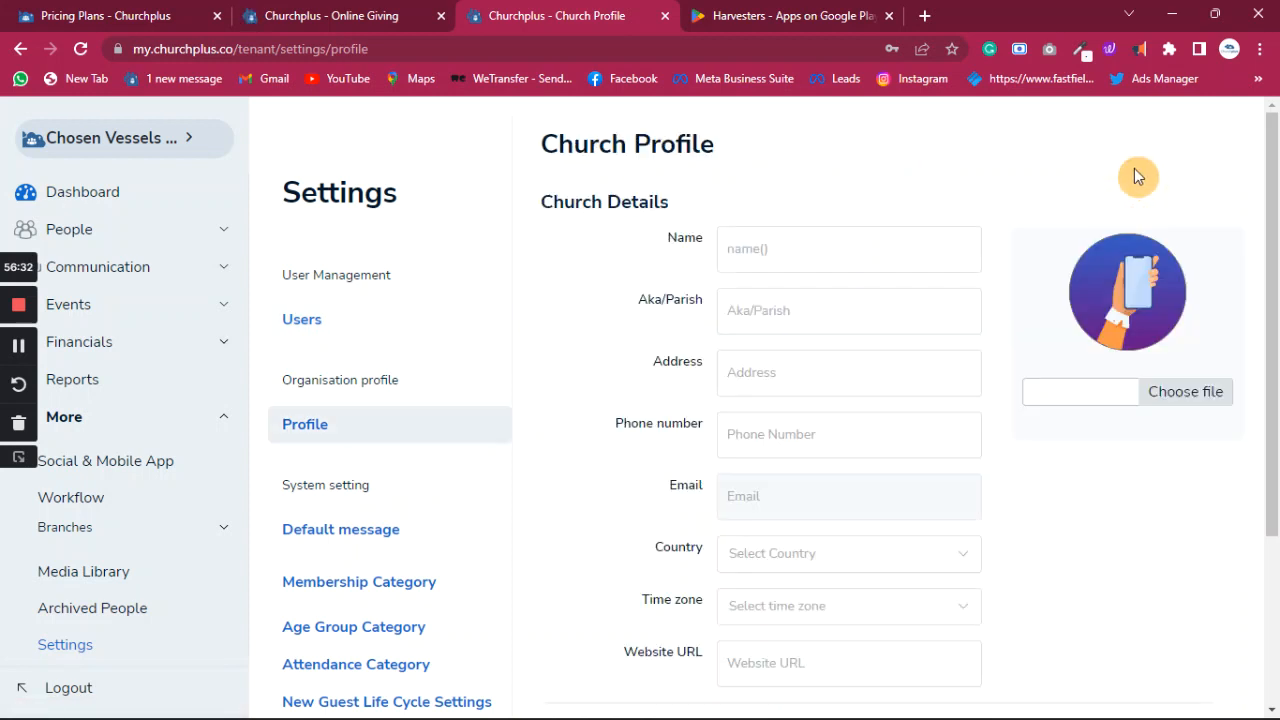
pyautogui.click(1187, 393)
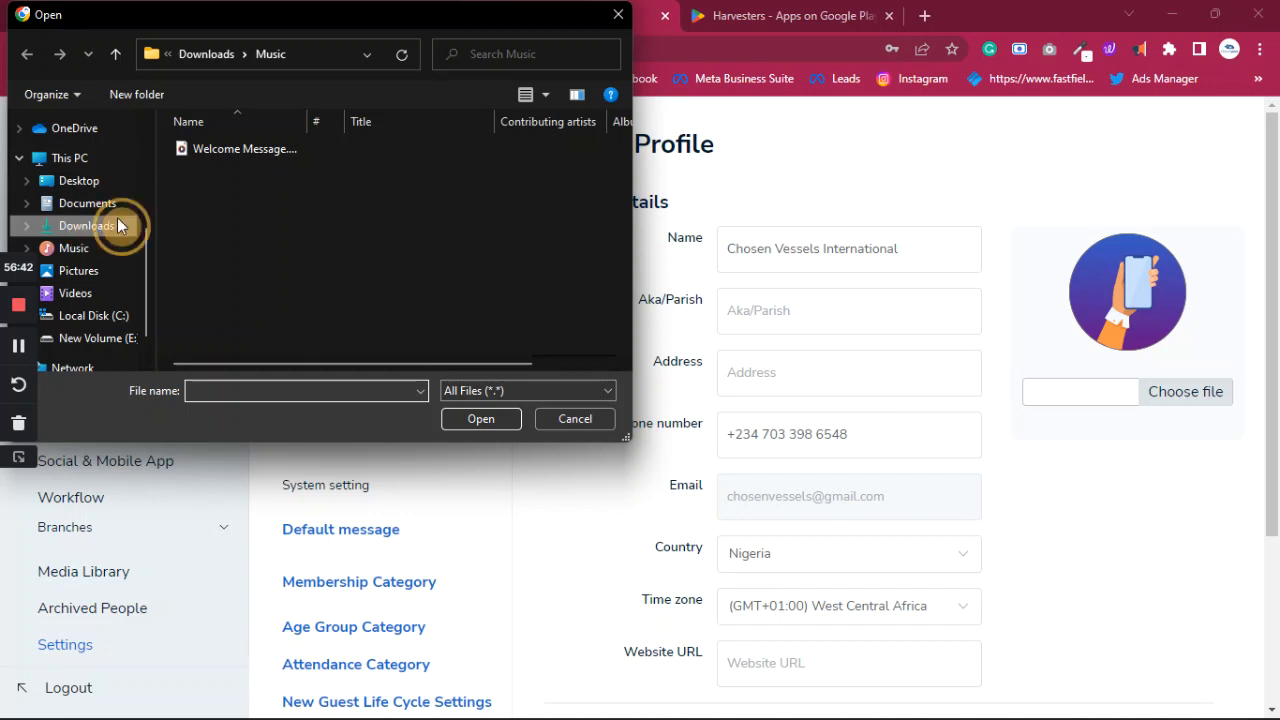
# - Set the purple CHRIST PNG from Downloads as the profile picture and save the profile
pyautogui.click(117, 225)
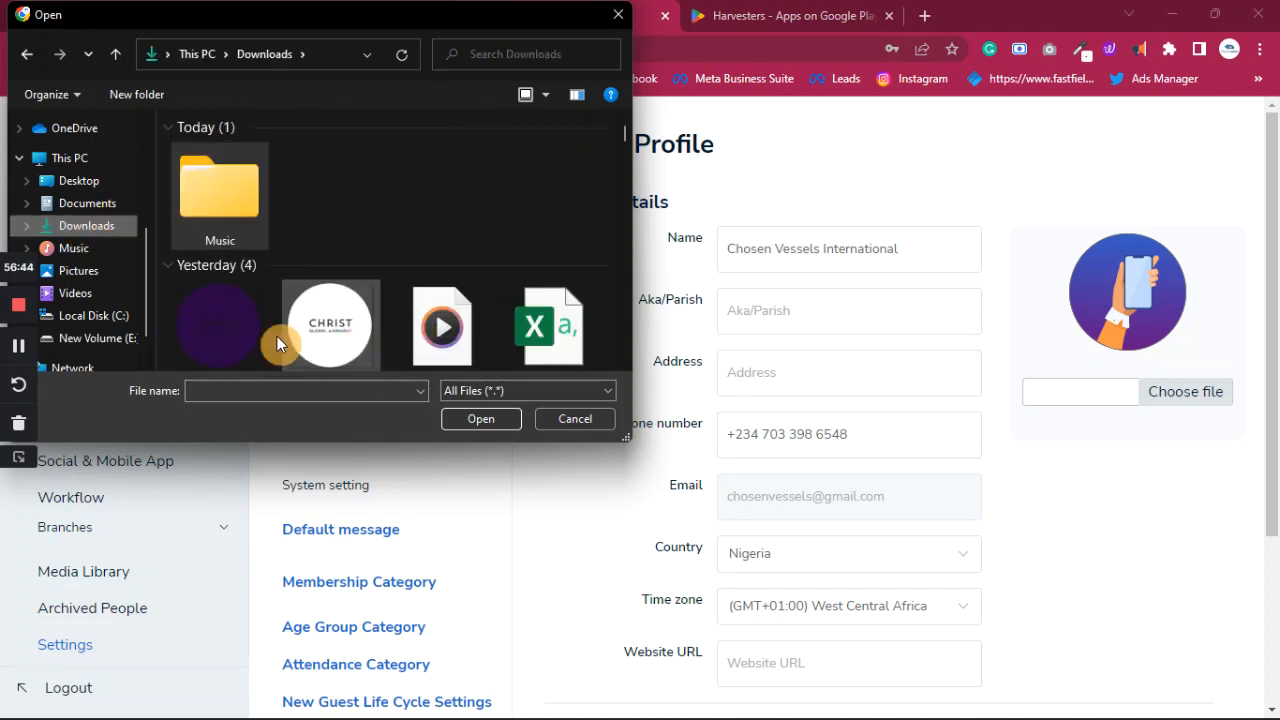
pyautogui.click(231, 333)
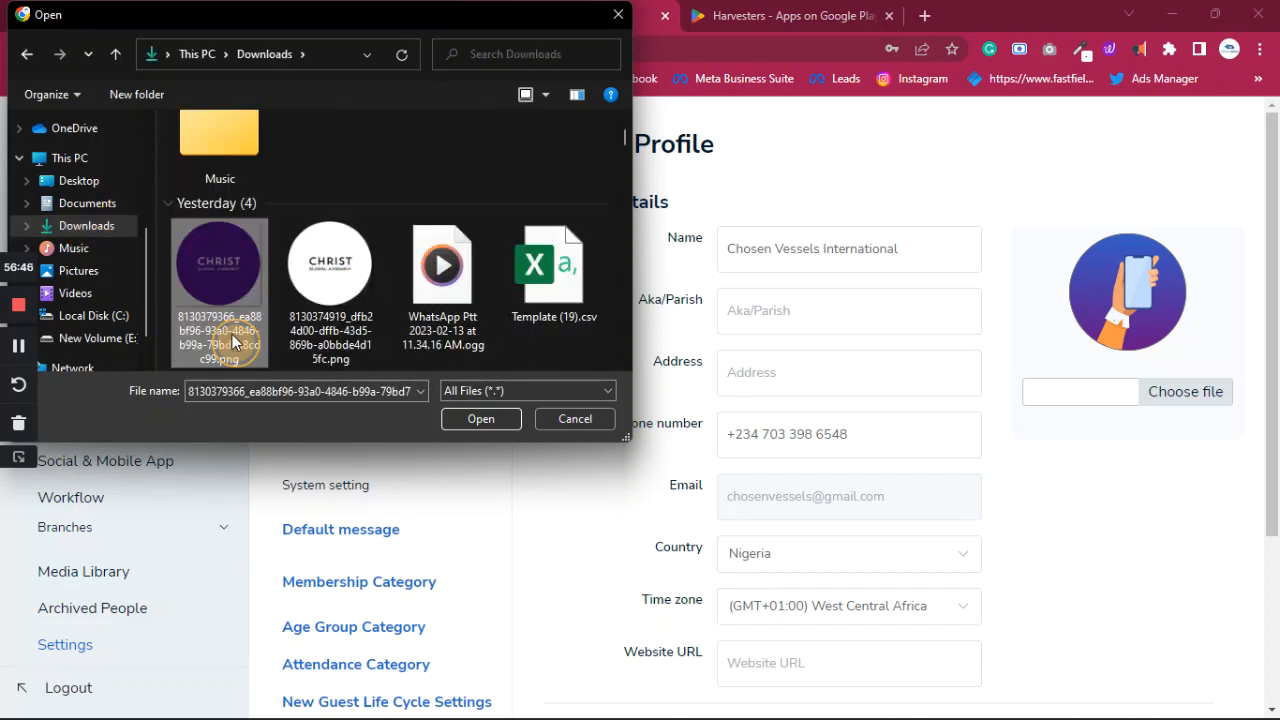
pyautogui.click(497, 431)
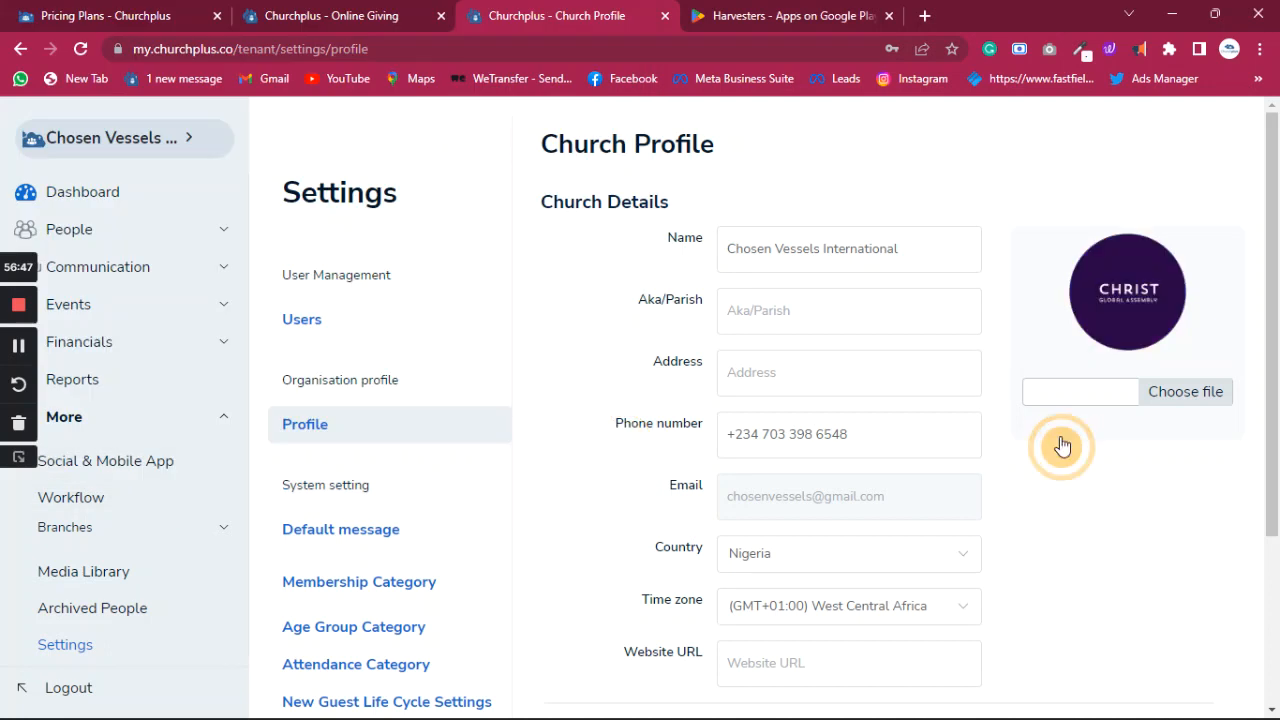
pyautogui.scroll(-3, 1006, 477)
pyautogui.click(779, 645)
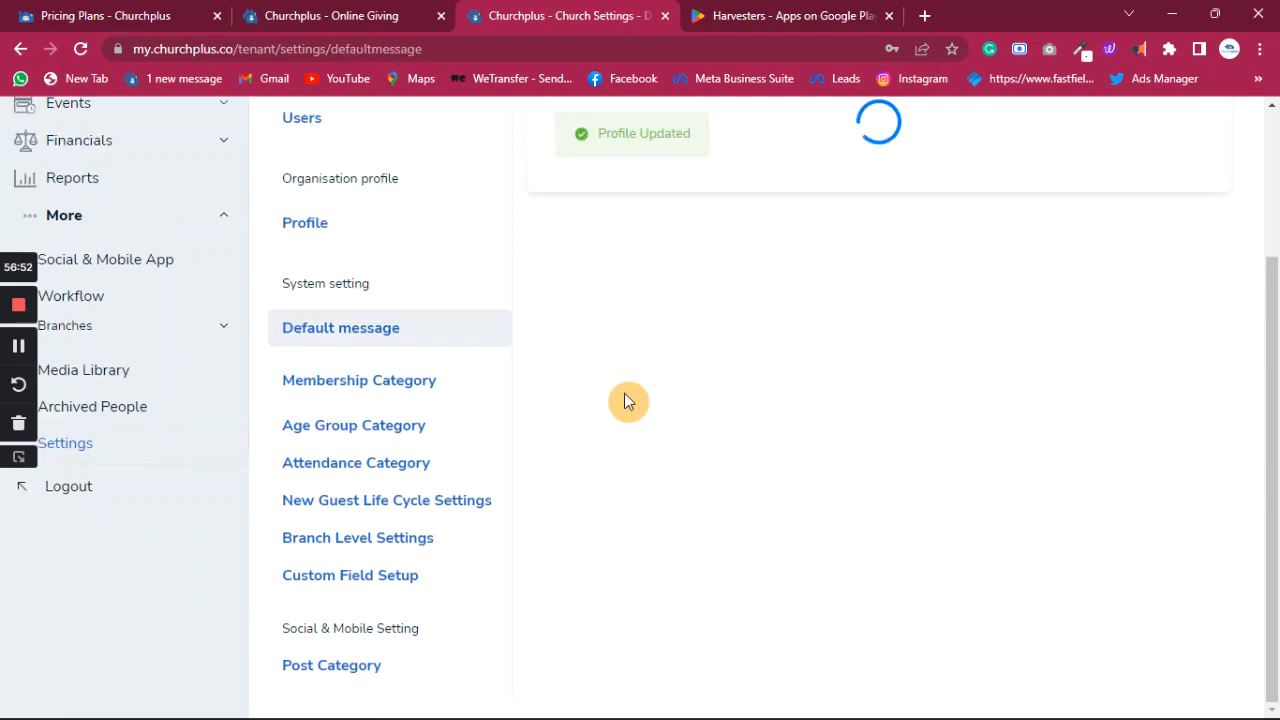
pyautogui.scroll(2, 351, 414)
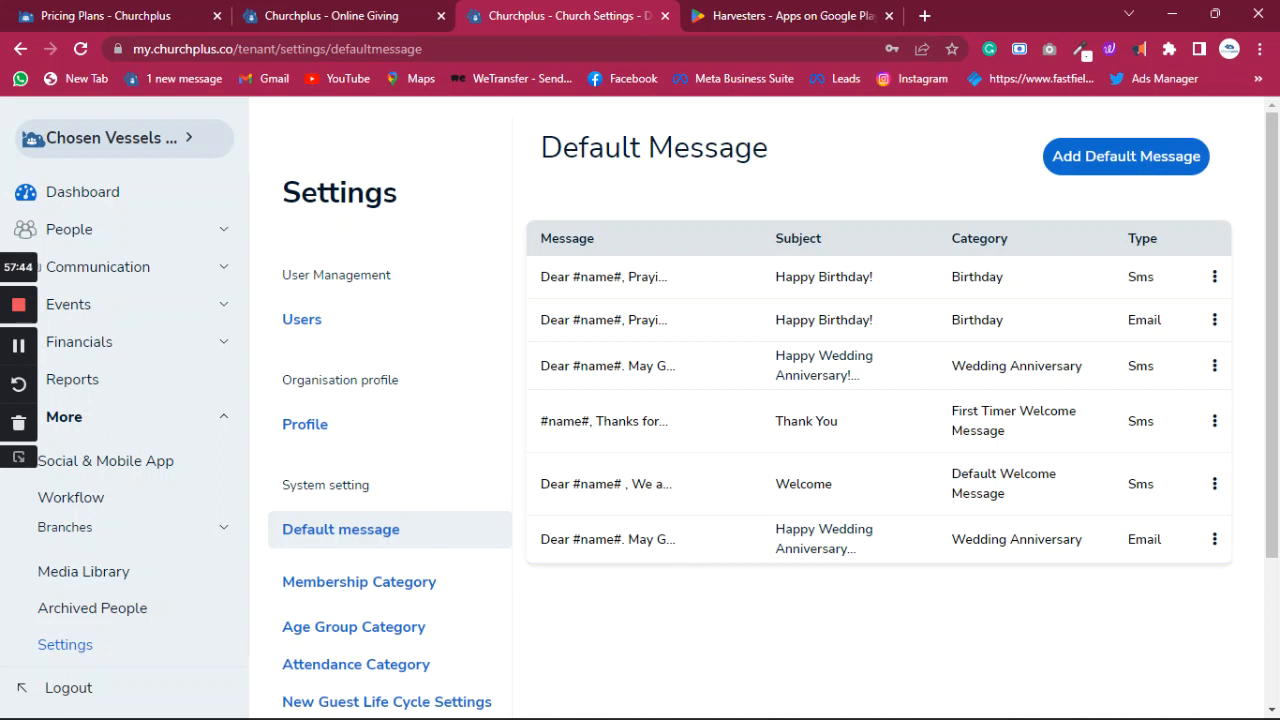
pyautogui.hotkey('alt', 'Tab')
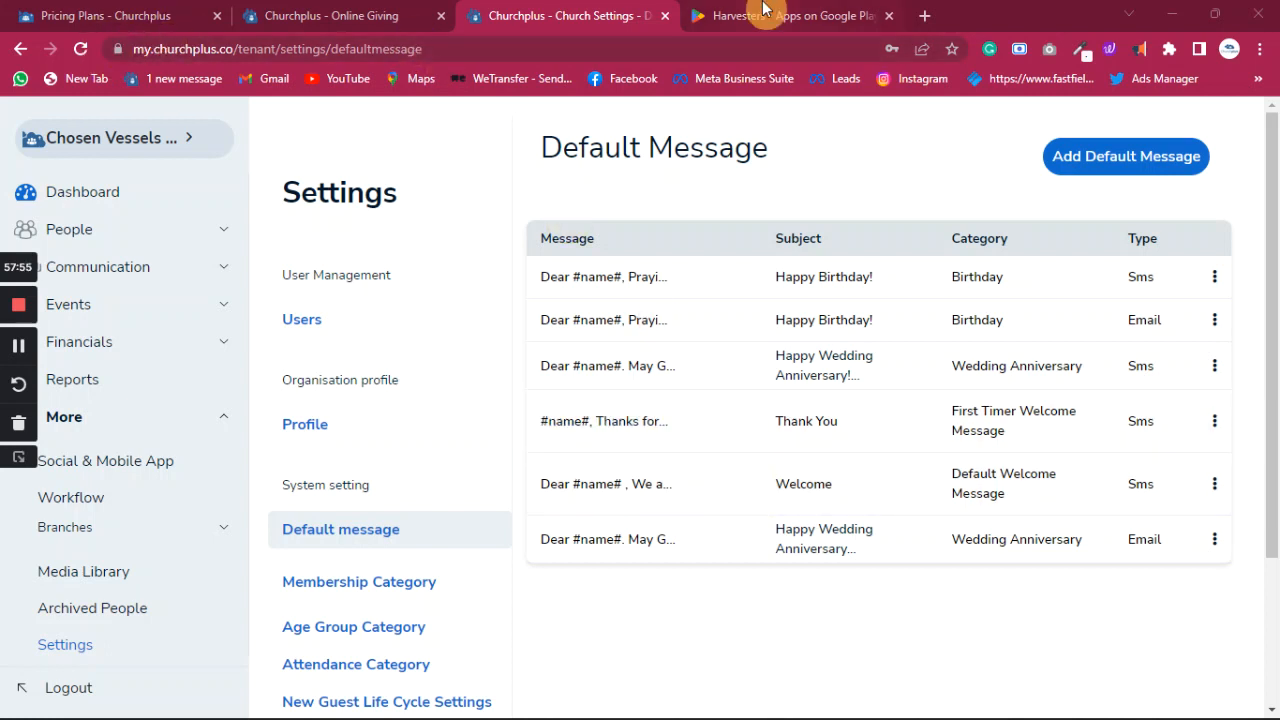
# - View monthly plan prices: Free/SMS NGN 0, Starter 3000, Basic 6000, Growth 12000
pyautogui.click(88, 16)
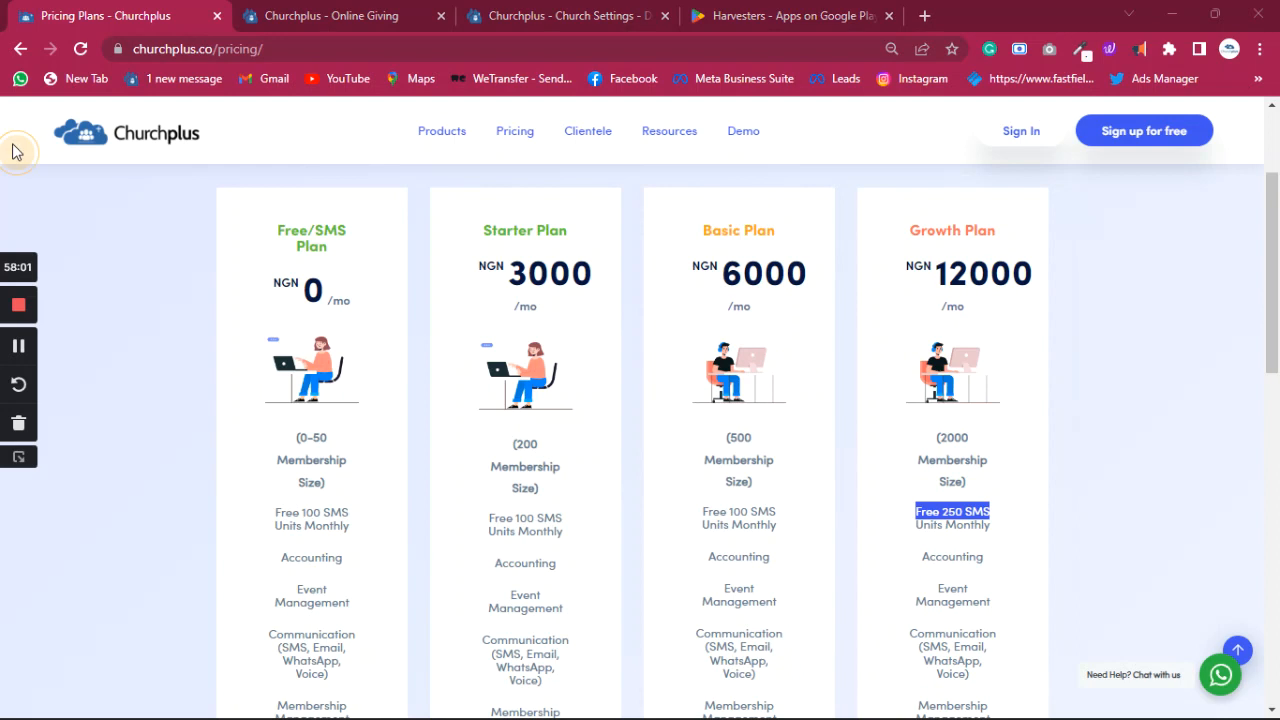
pyautogui.click(556, 258)
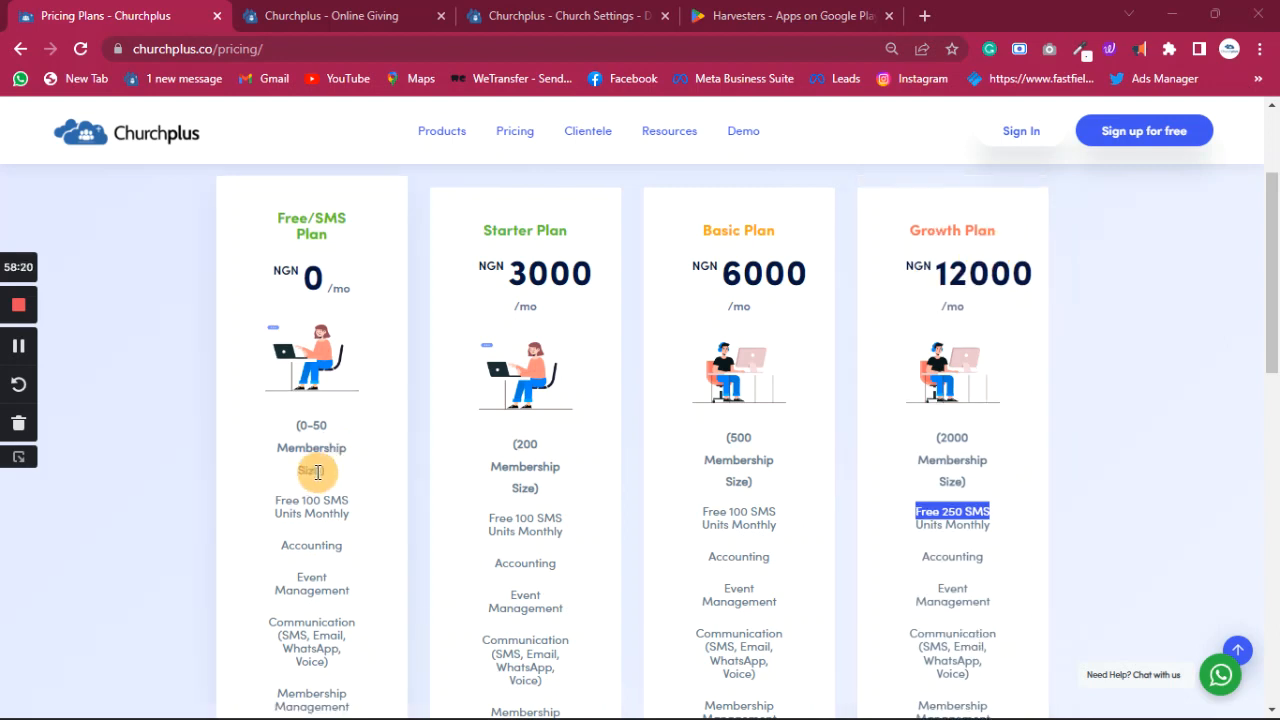
pyautogui.scroll(1, 310, 471)
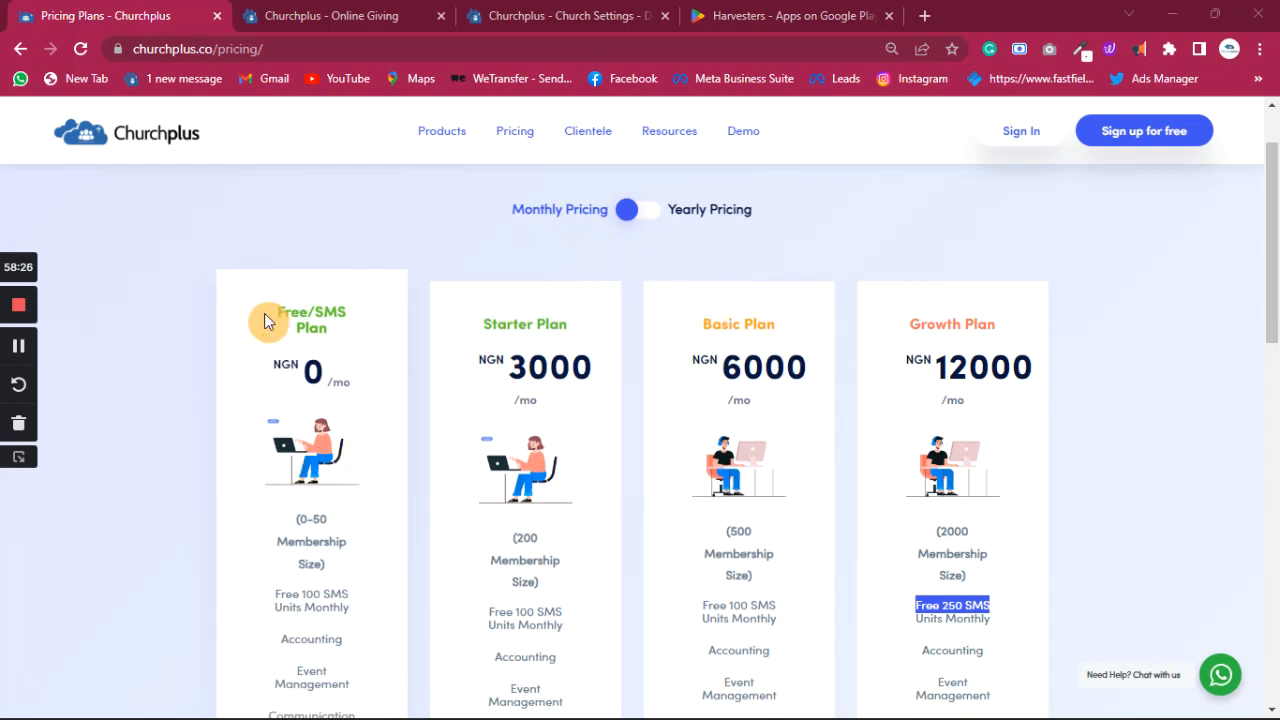
# - Switch plan prices to yearly, then close the Online Giving tab to reach Default Message settings
pyautogui.click(650, 216)
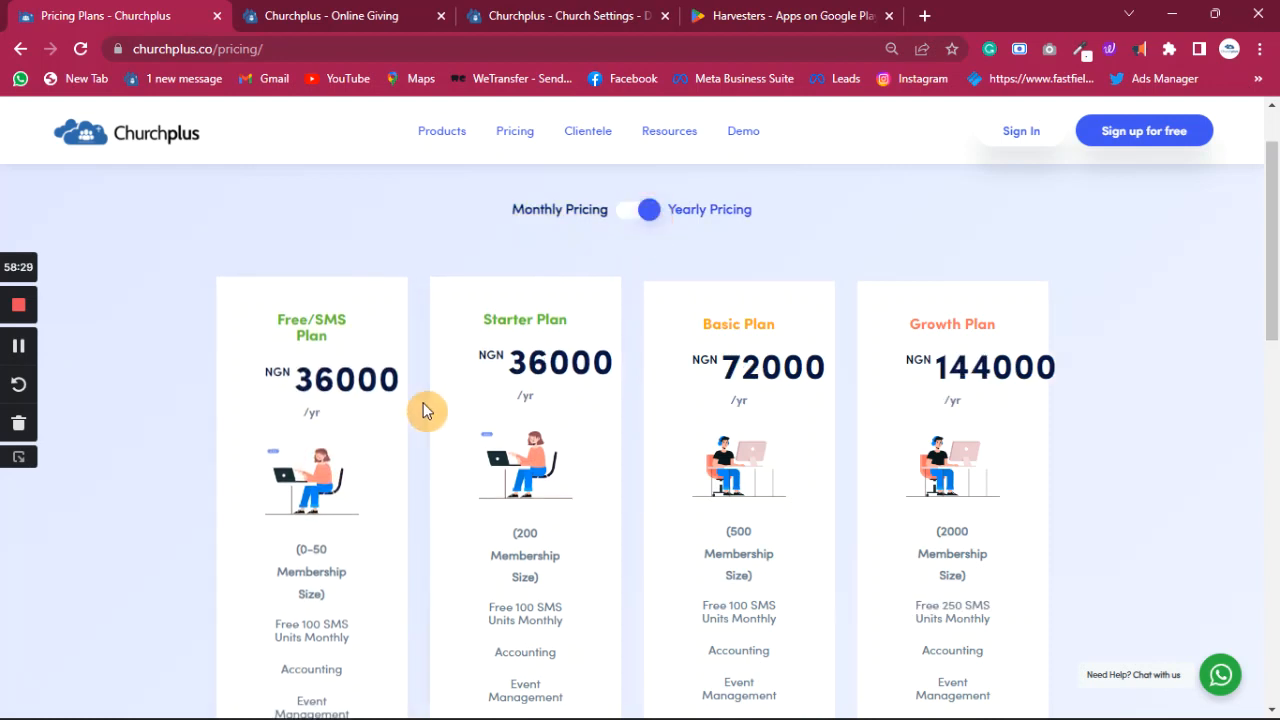
pyautogui.scroll(-1, 607, 428)
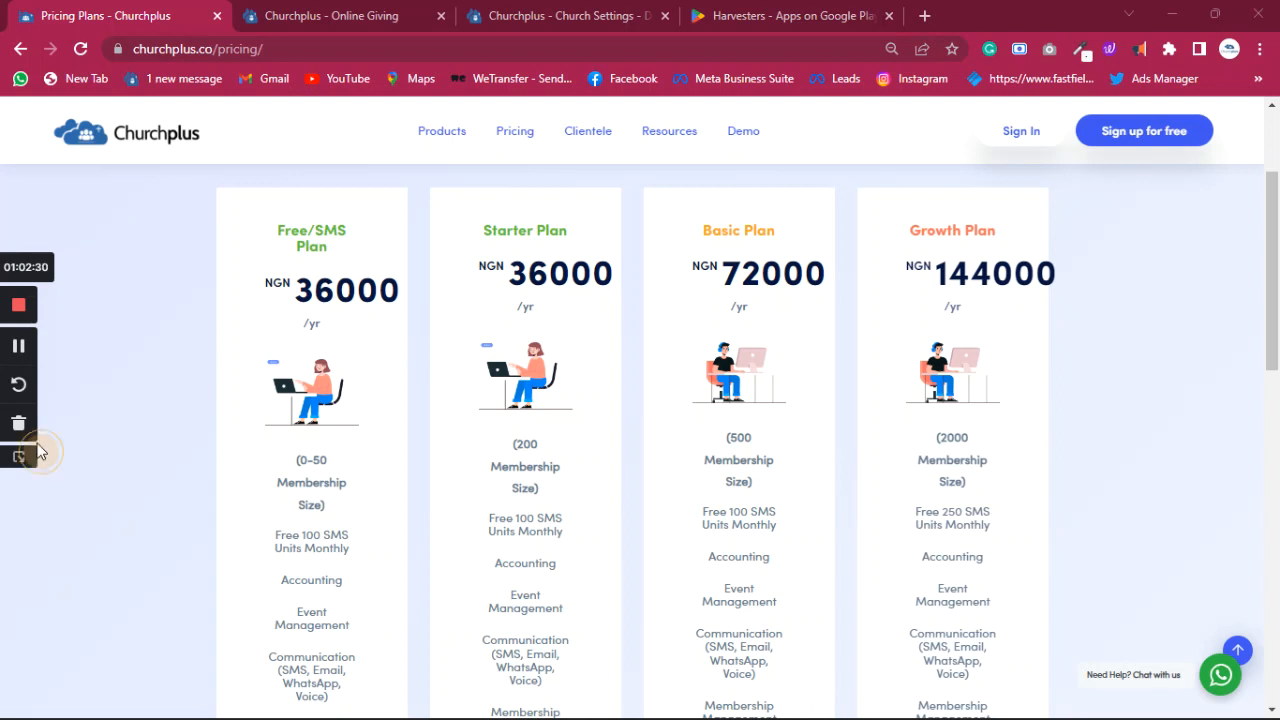
pyautogui.click(345, 13)
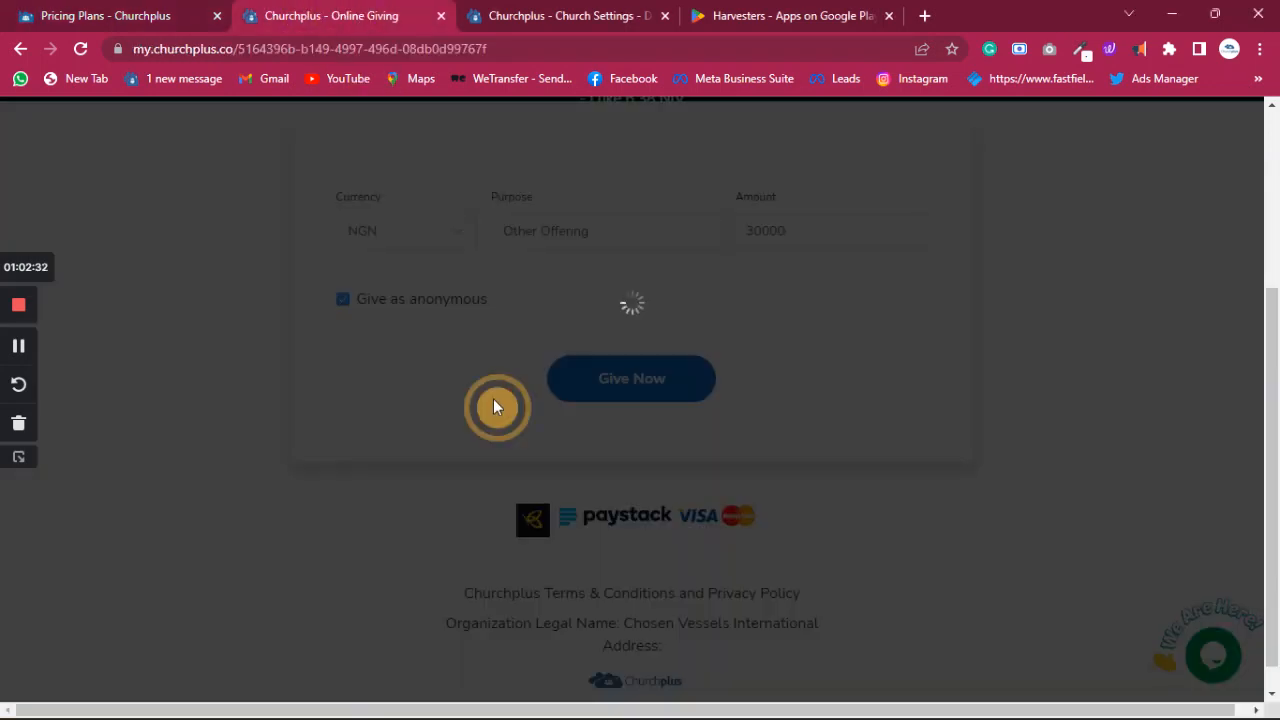
pyautogui.click(441, 15)
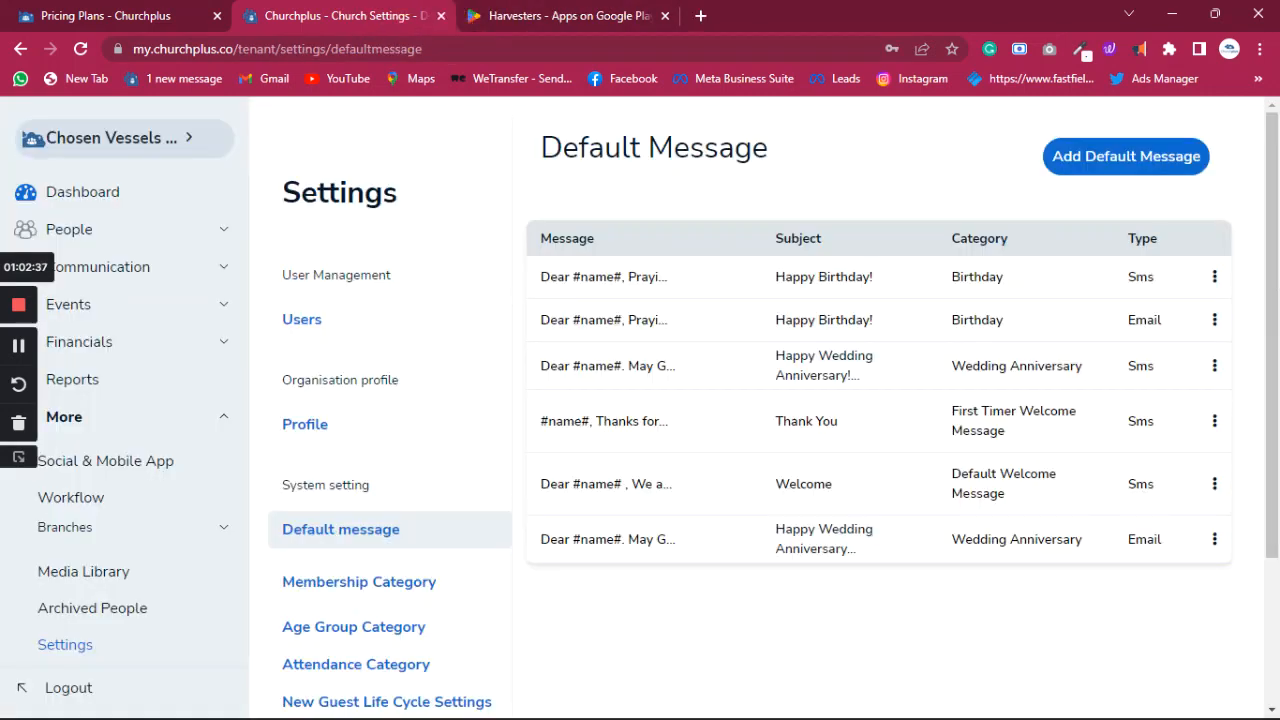